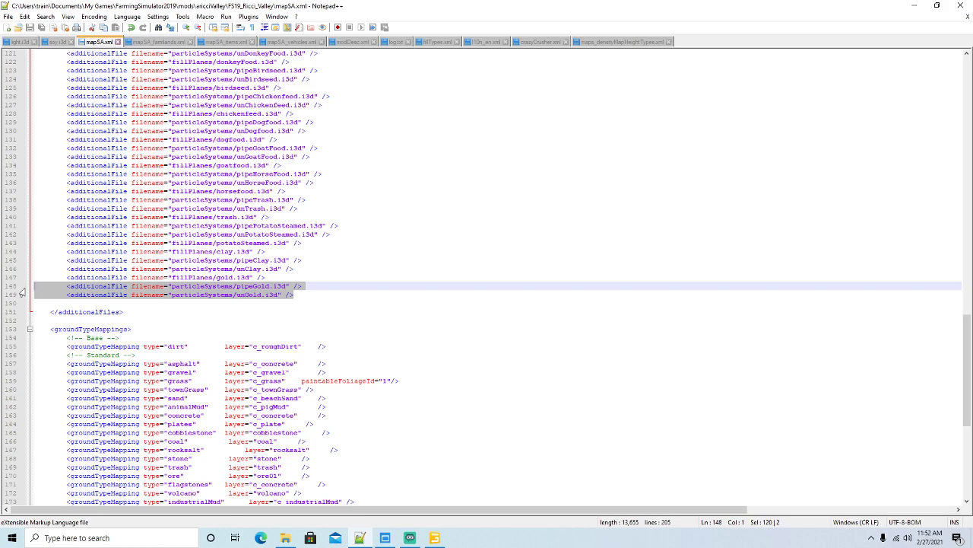
Step: Duplicate the pipeGold.i3d and unGold.i3d additionalFile entries directly below the existing gold entries in mapSA.xml
left_click(37, 302)
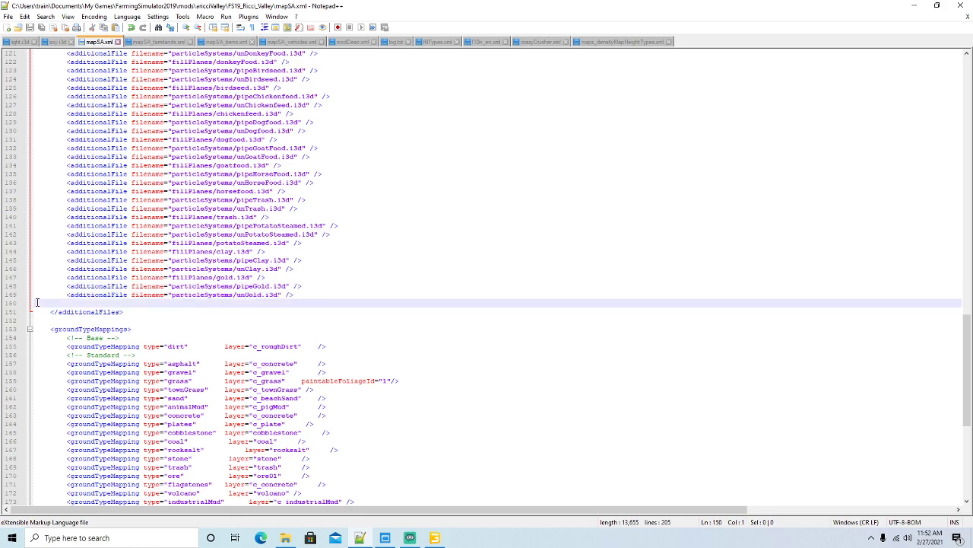
type("<additionalFile filename=\"particleSystems/pipeGold.i3d\" /> \t\t<additionalFile filename=\"particleSystems/unGold.i3d\" />")
key("Return")
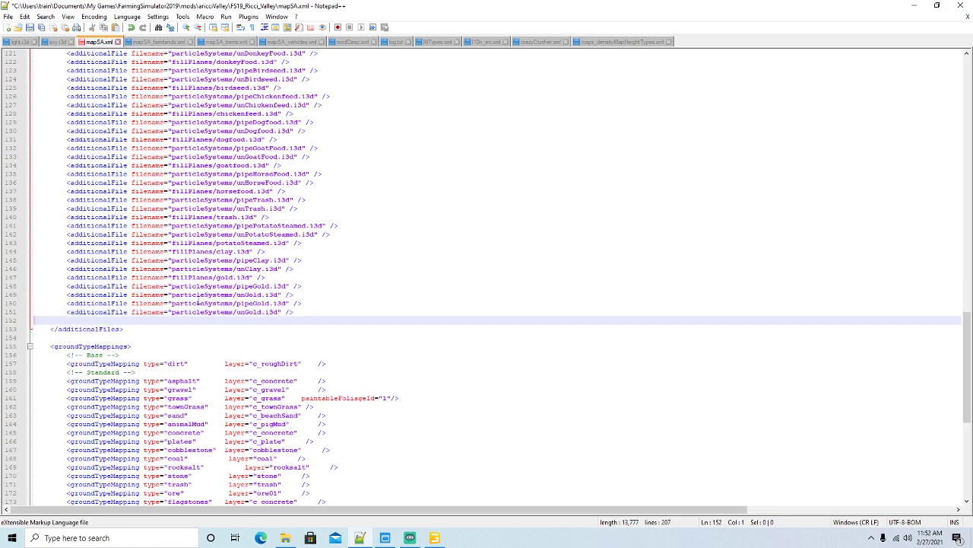
Step: Change the duplicated pipeGold entry's filename to particleSystems/pipeStone.i3d
triple_click(255, 303)
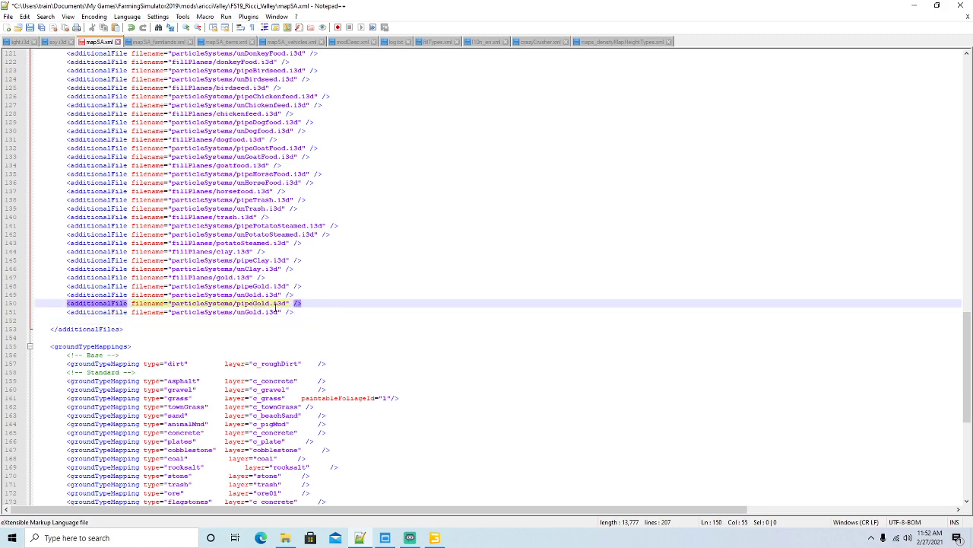
key("BackSpace")
key("BackSpace")
key("BackSpace")
key("BackSpace")
type("S")
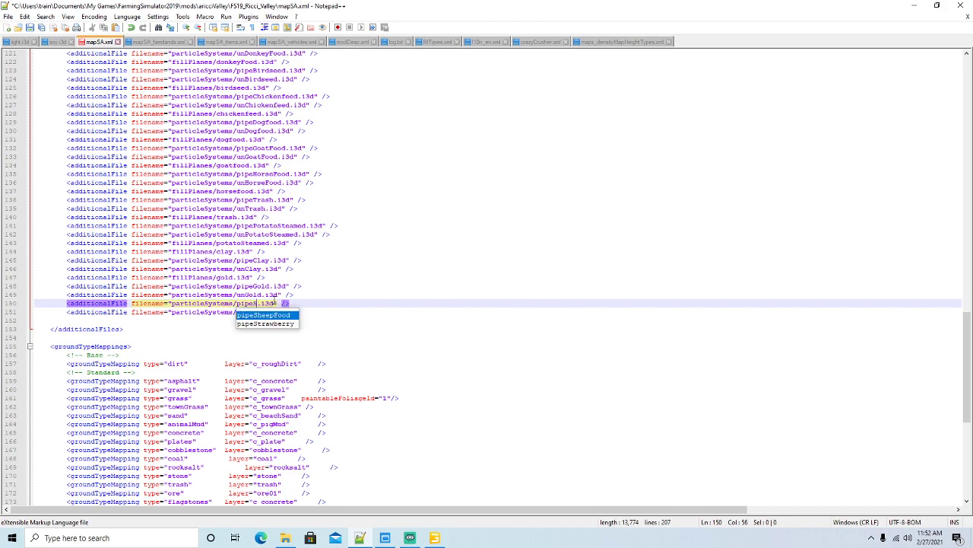
type("tone")
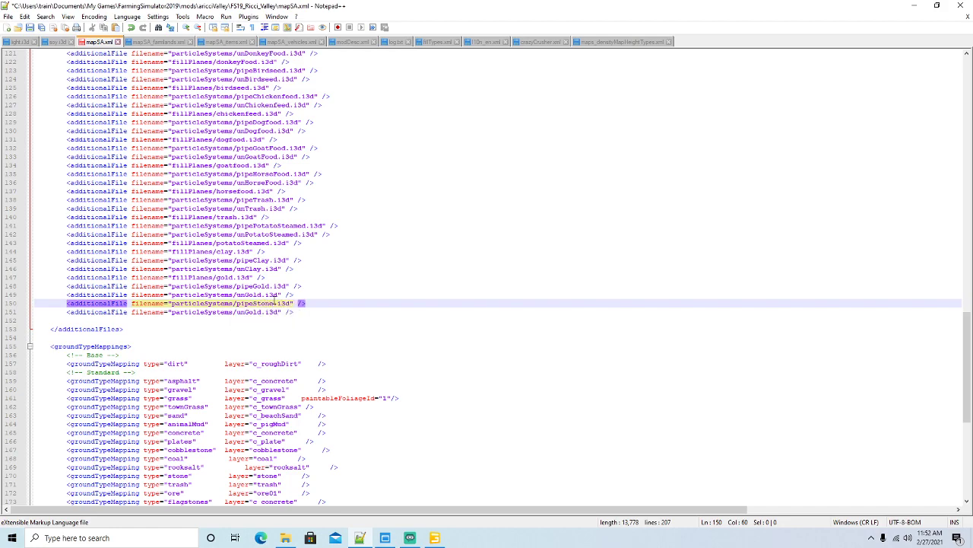
Step: Change the duplicated unGold entry's filename to particleSystems/unStone.i3d and save mapSA.xml
key("Down")
key("BackSpace")
key("BackSpace")
key("BackSpace")
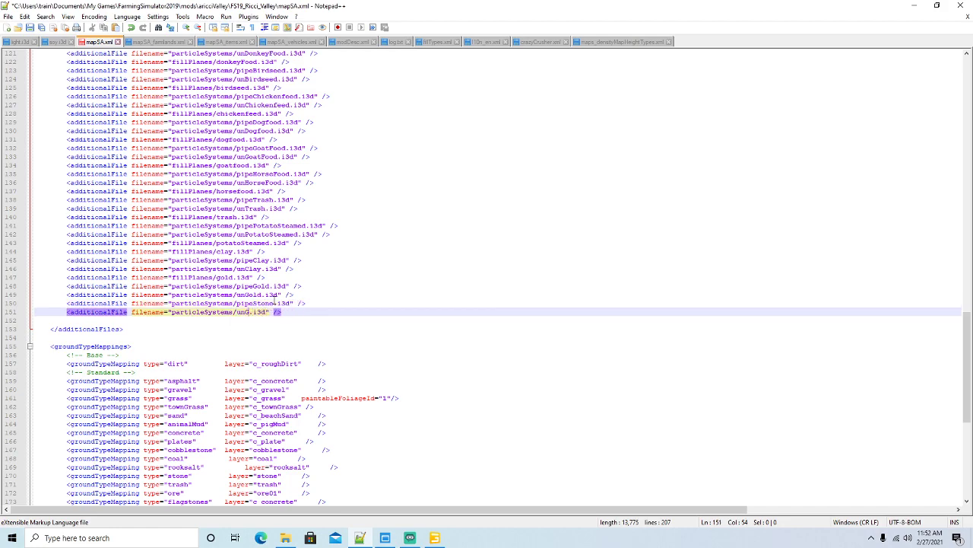
type("Stone")
left_click(29, 27)
Step: Minimize the editor and folder windows, launch Farming Simulator 19 from the desktop, and skip its intro videos
left_click(913, 5)
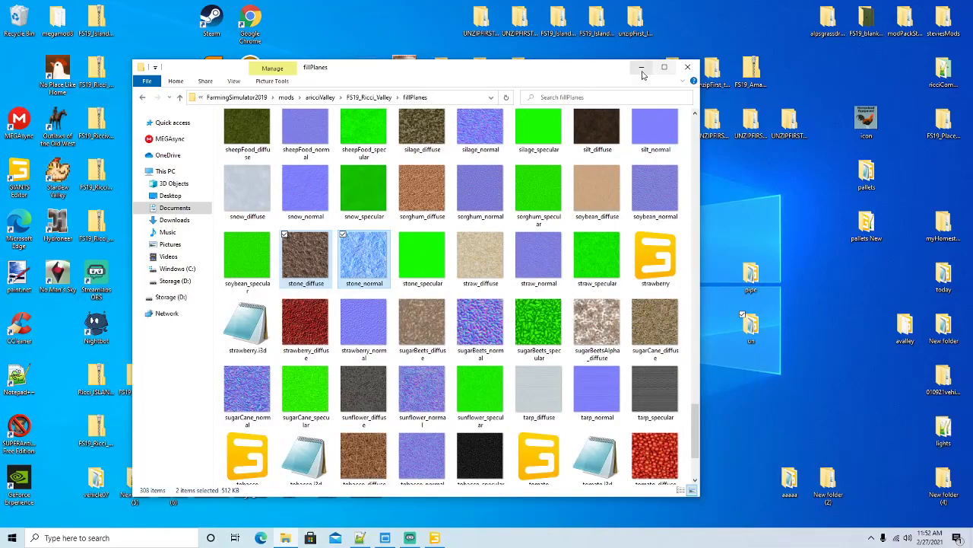
left_click(641, 67)
left_click(387, 538)
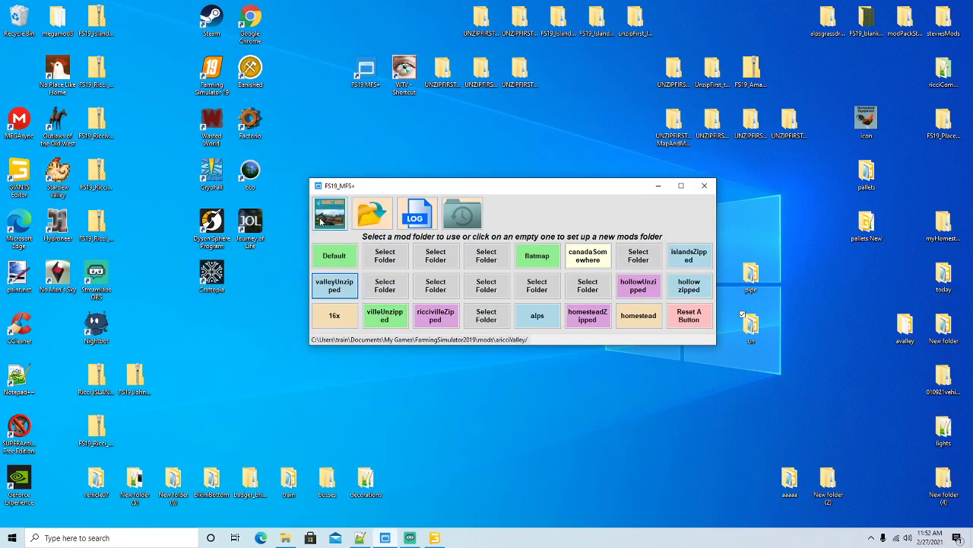
right_click(210, 74)
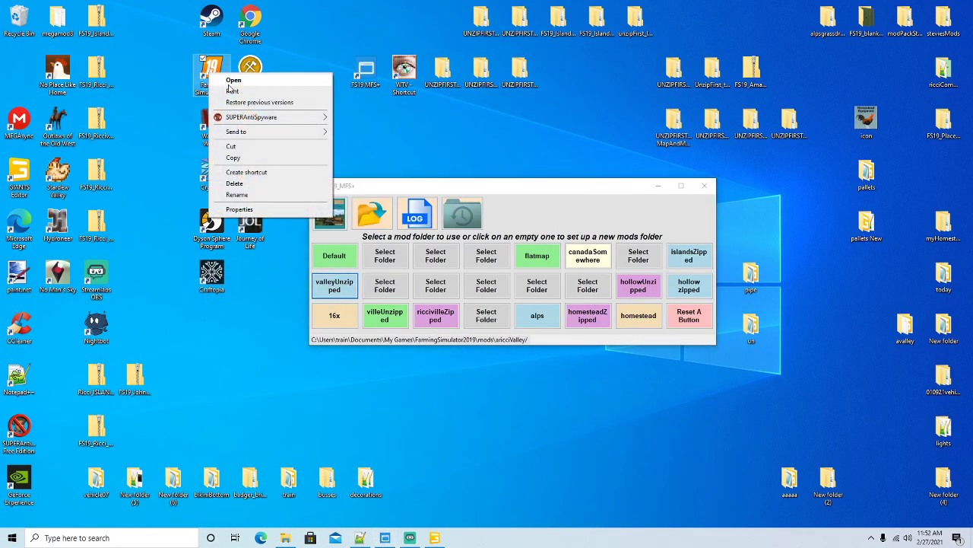
left_click(228, 86)
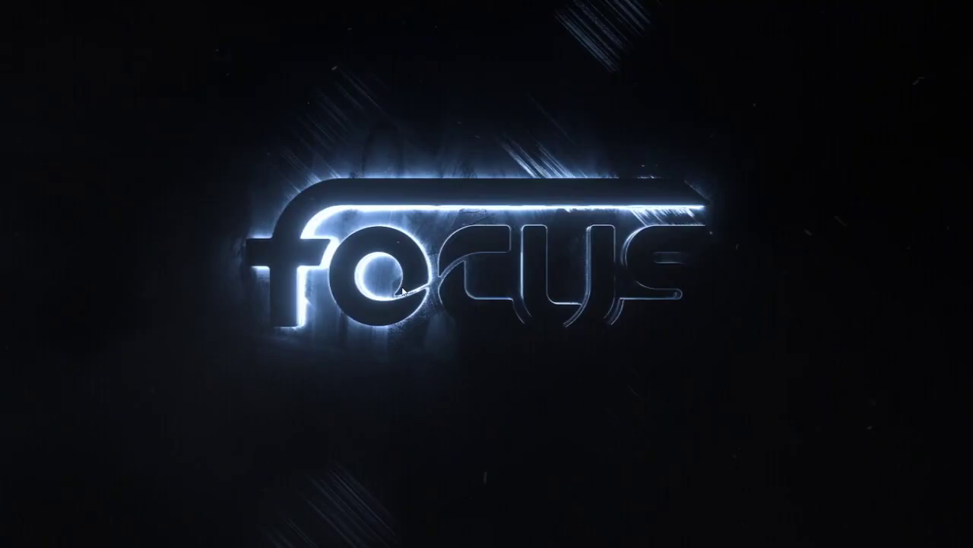
left_click(402, 313)
left_click(402, 313)
left_click(403, 313)
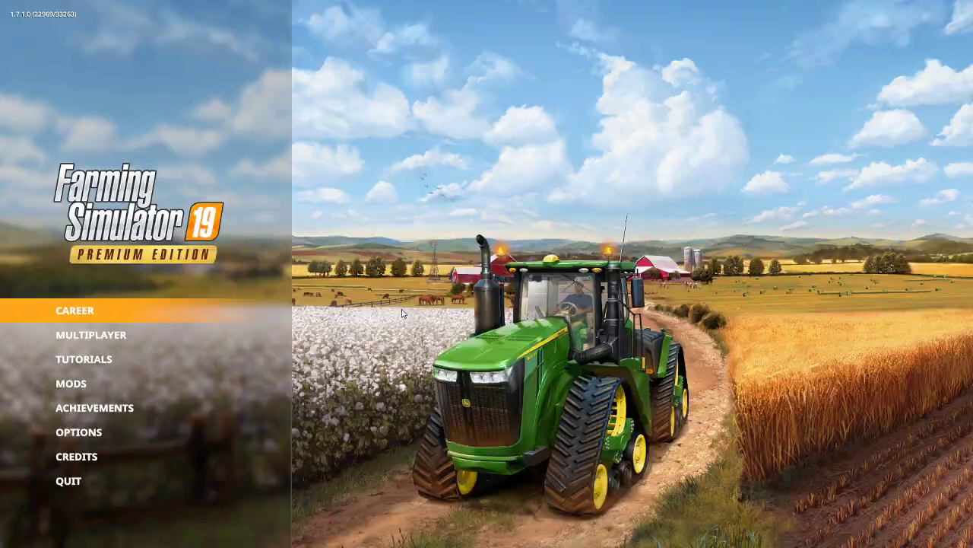
Step: Load career Savegame 8 on the Ricci_Valley map with all mods selected and start playing
left_click(99, 318)
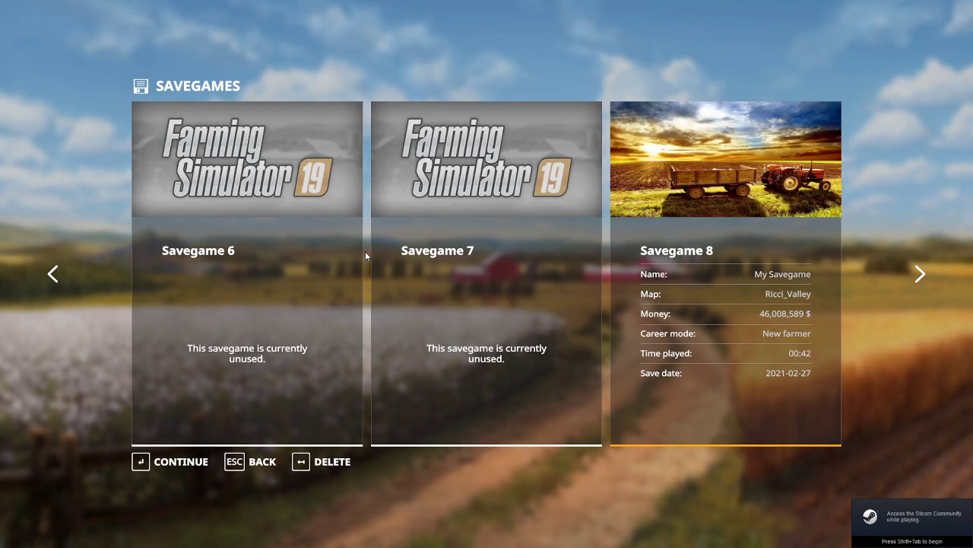
left_click(183, 459)
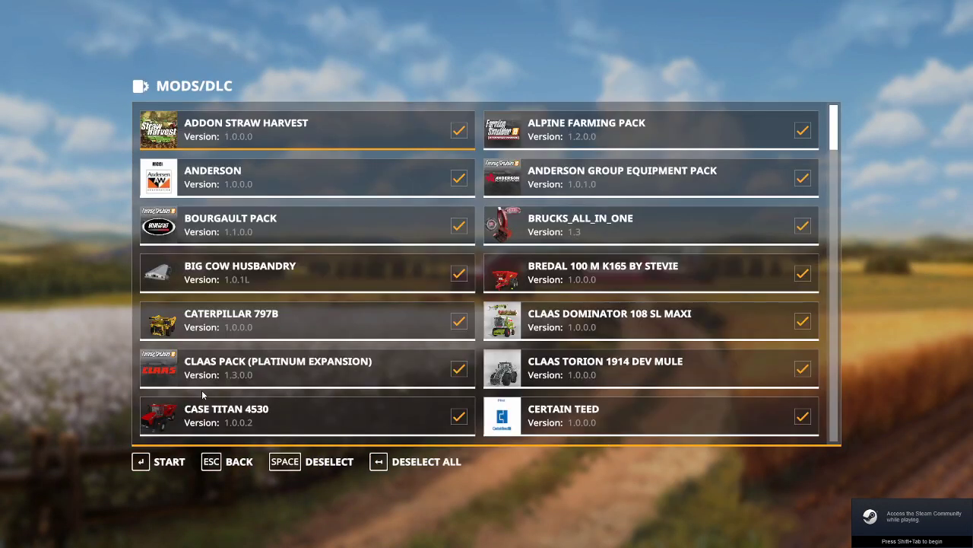
left_click(180, 461)
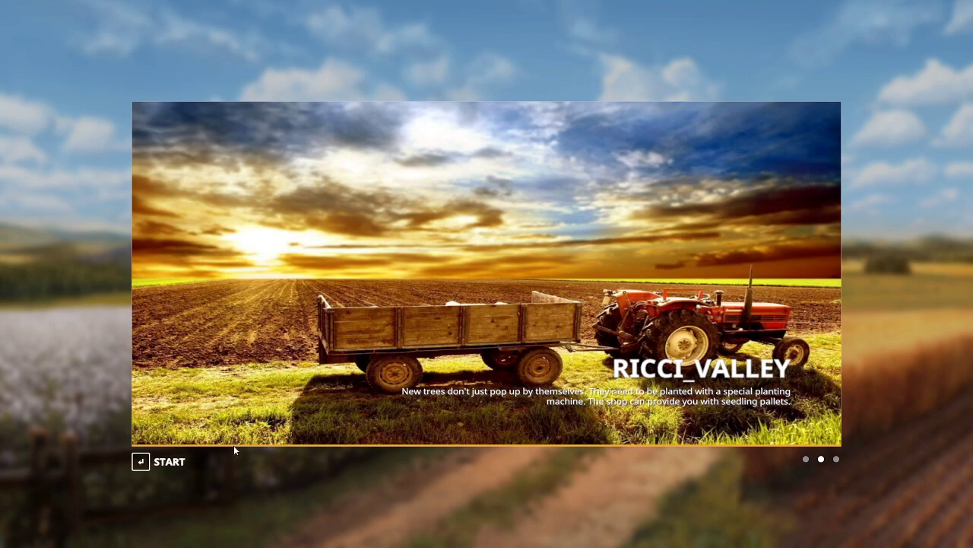
left_click(170, 464)
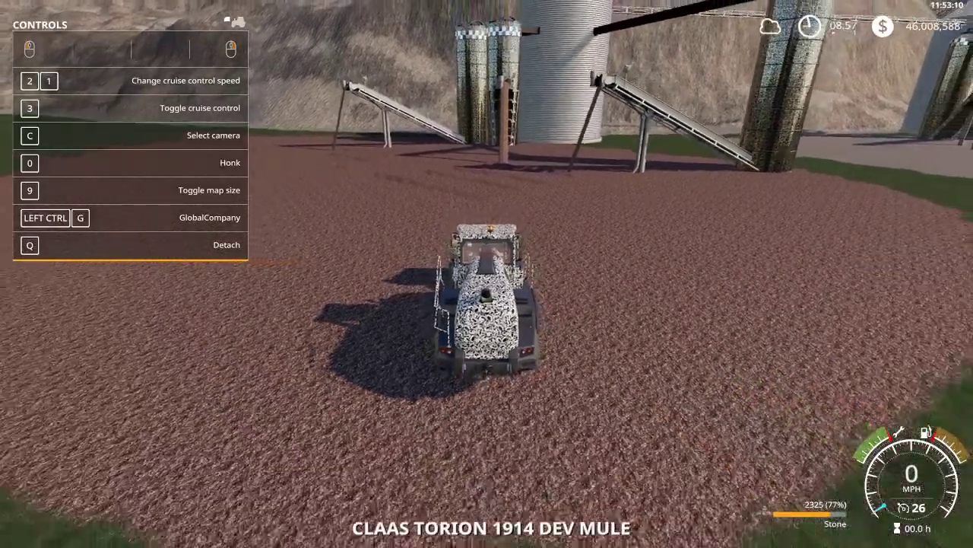
Step: Switch to the tractor with the Krone trailer and start filling it with Stone from the farm silo
key("Tab")
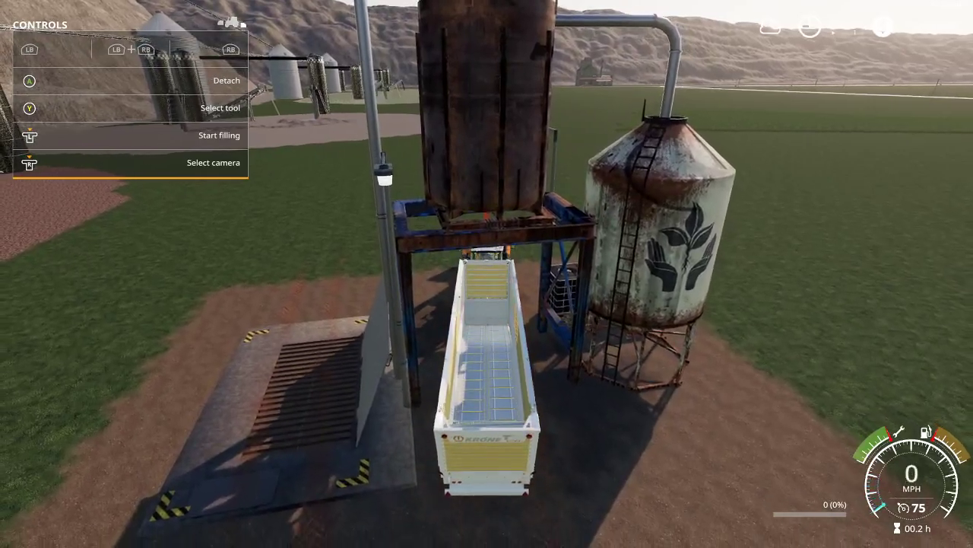
key("r")
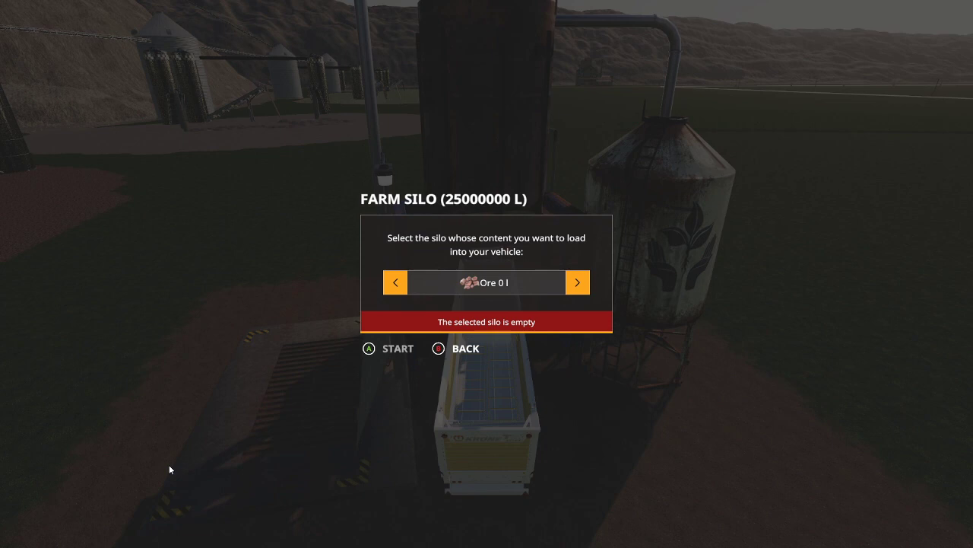
key("Right")
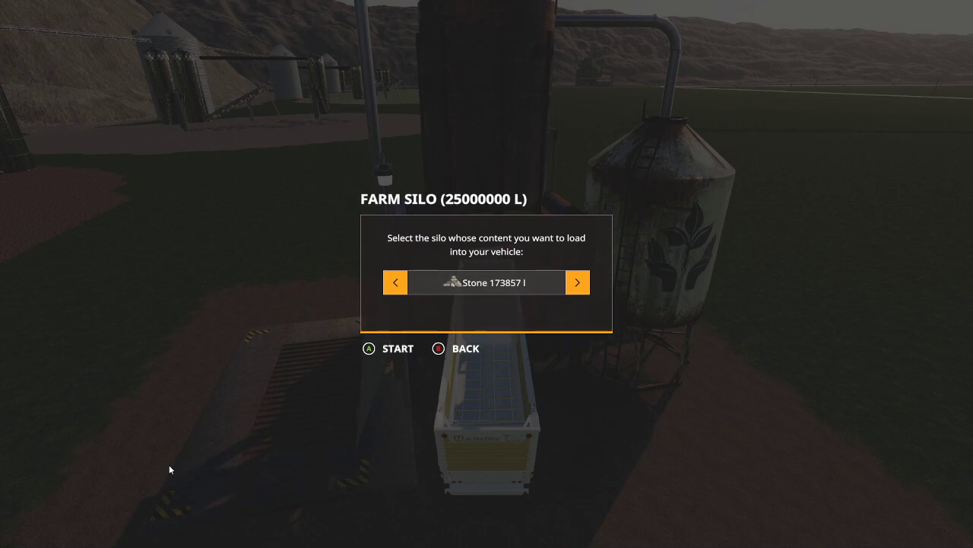
key("Return")
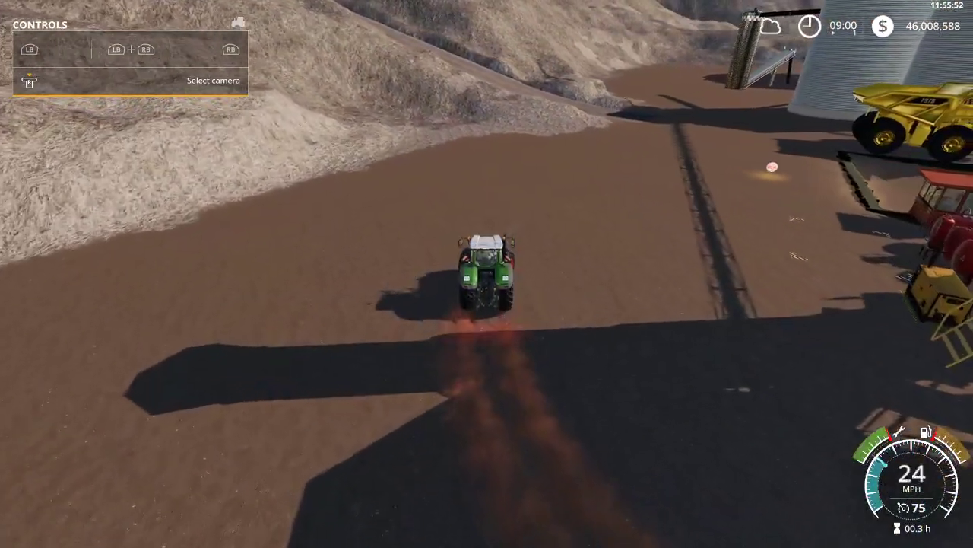
Step: Leave the tractor and buy a Strautmann SEK 802 trailer from the shop's trailers category
key("e")
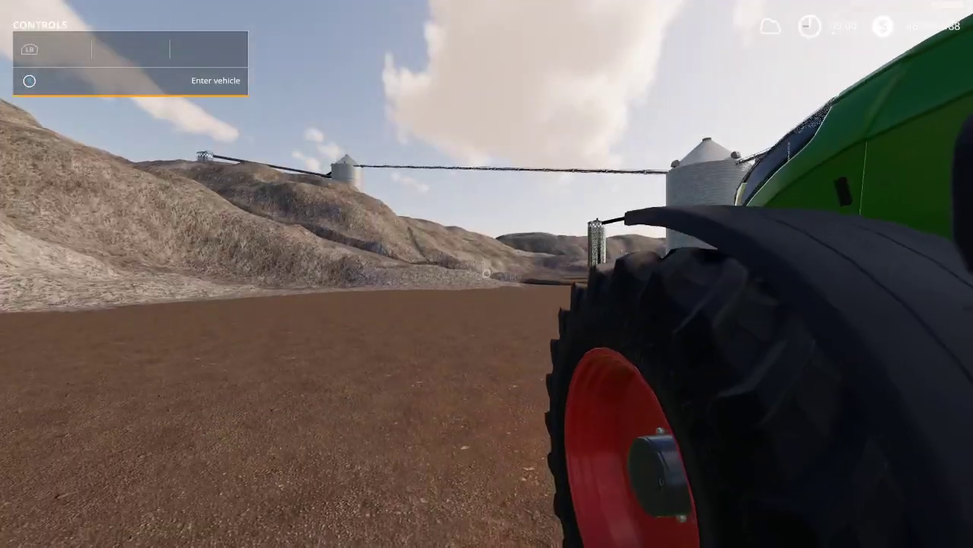
key("w")
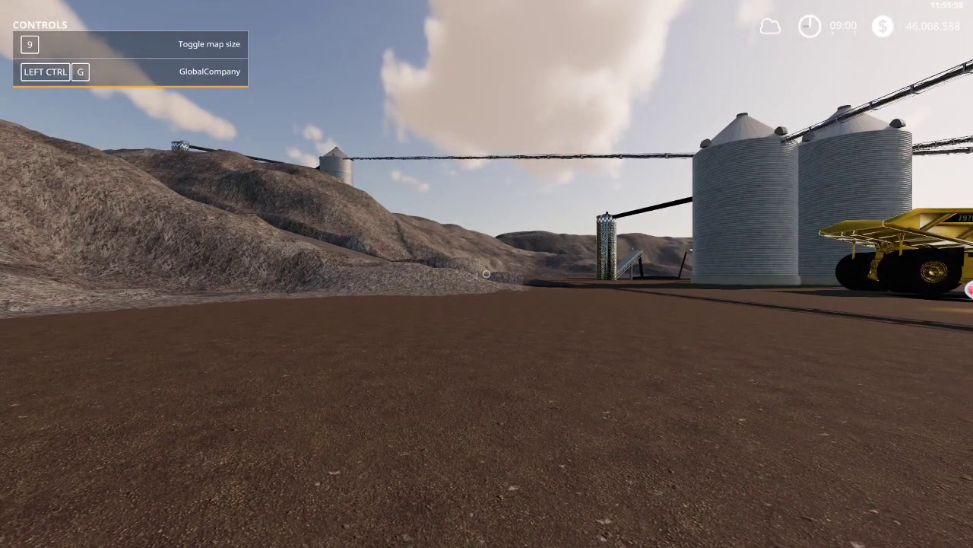
key("p")
left_click(462, 32)
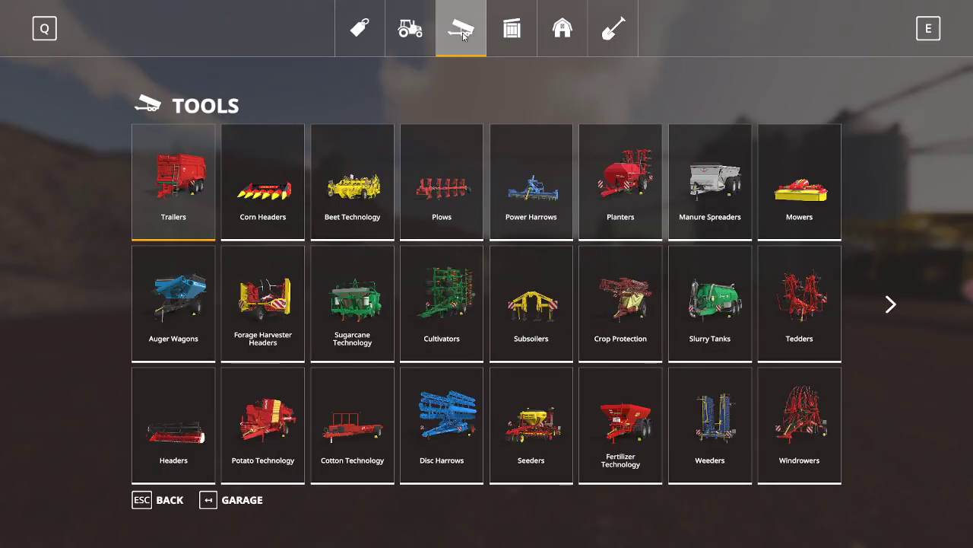
left_click(187, 180)
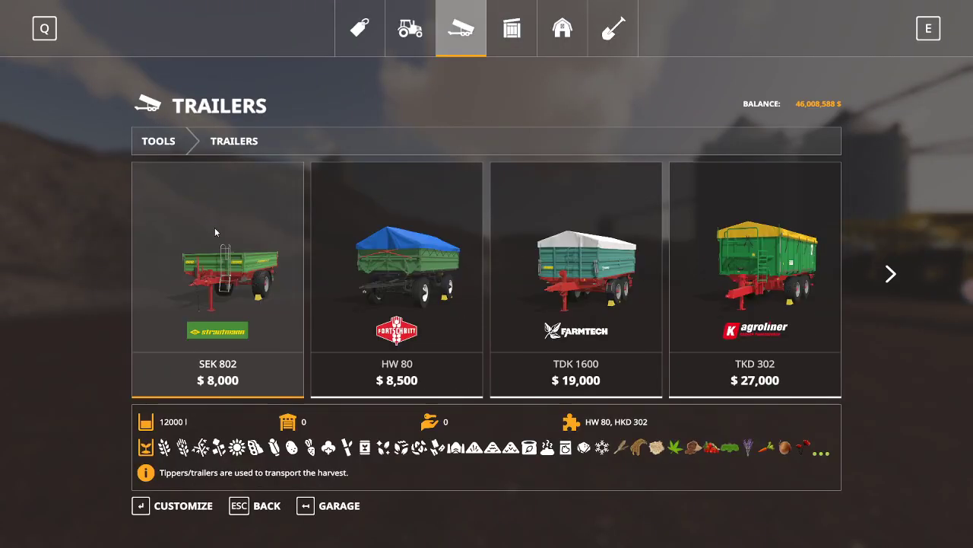
left_click(215, 232)
left_click(165, 507)
left_click(341, 346)
left_click(350, 347)
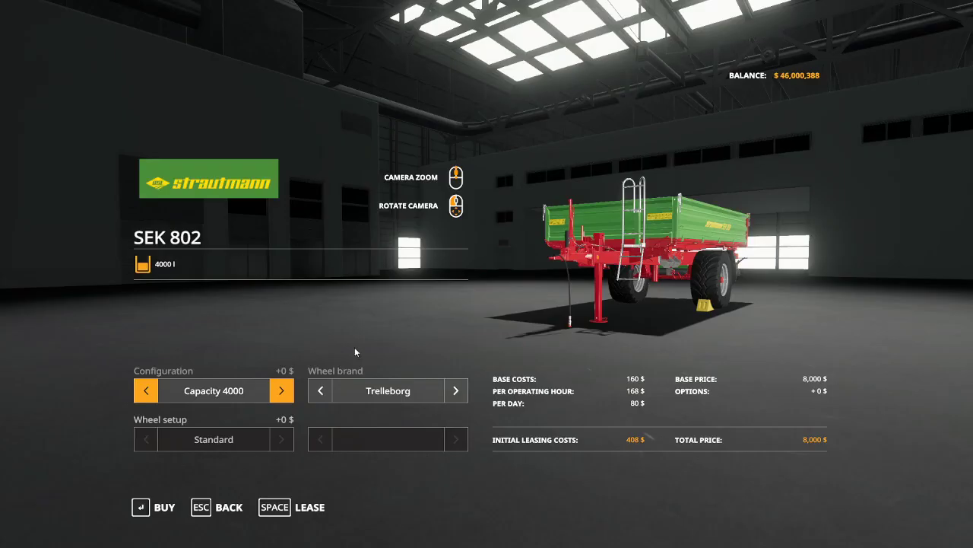
key("Escape")
Step: Get back into the Fendt 1050, reverse it up to the green SEK 802 trailer, and attach the trailer
key("s")
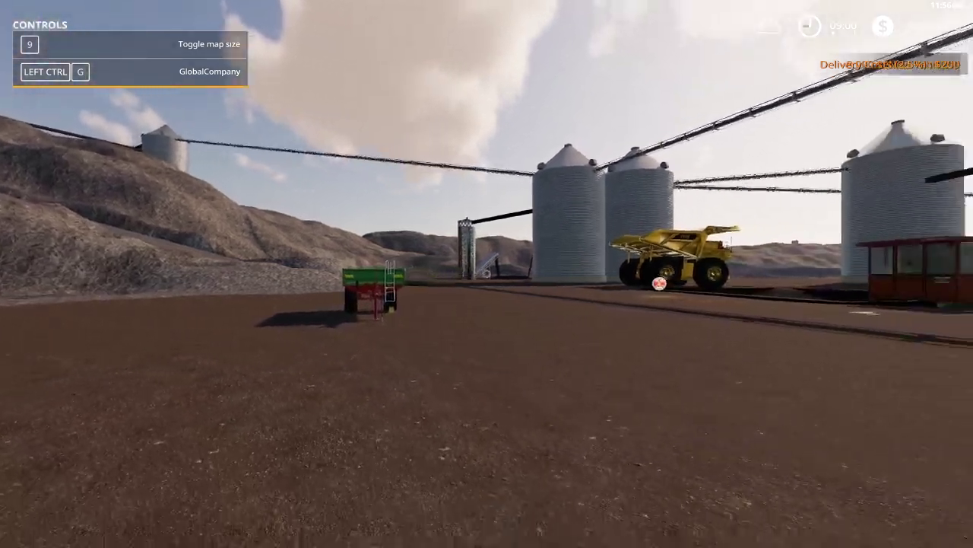
key("e")
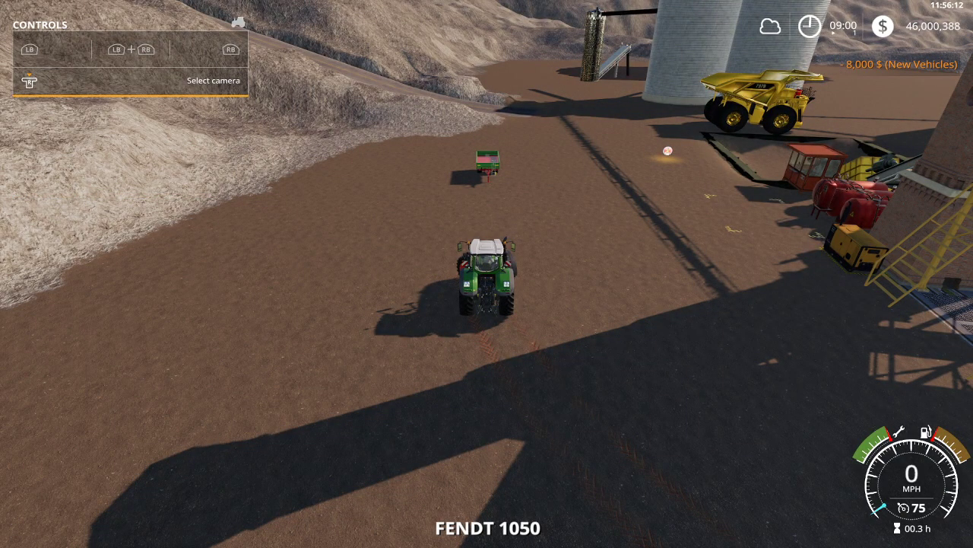
key("w")
key("a")
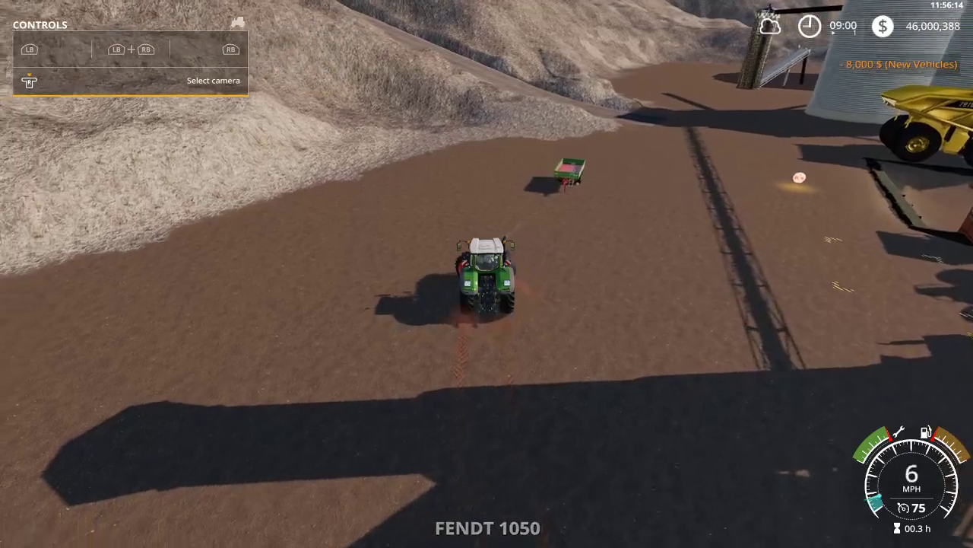
key("s")
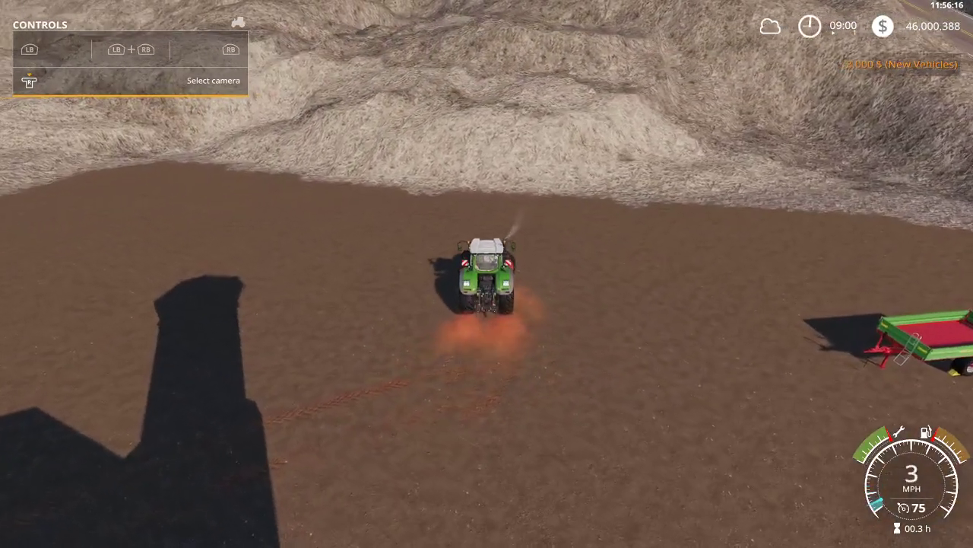
key("w")
key("a")
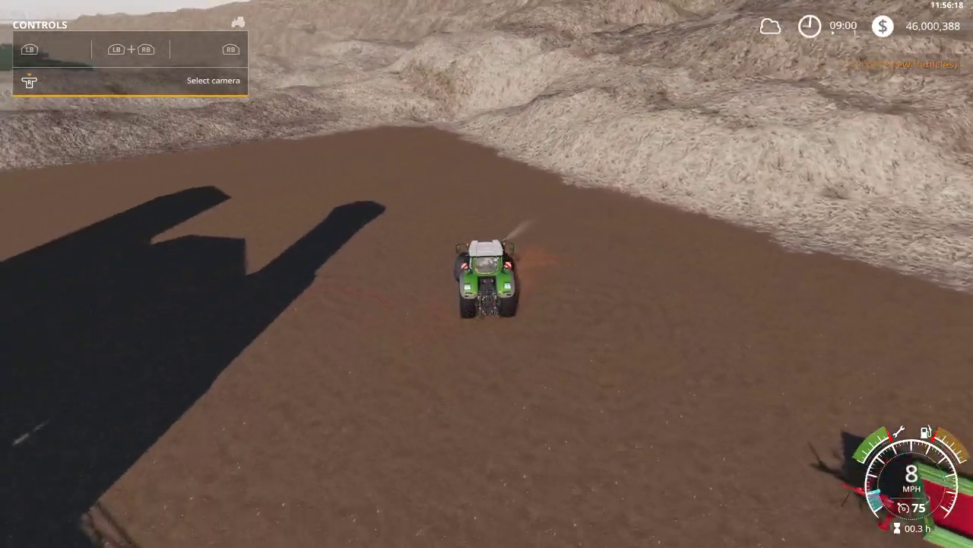
key("s")
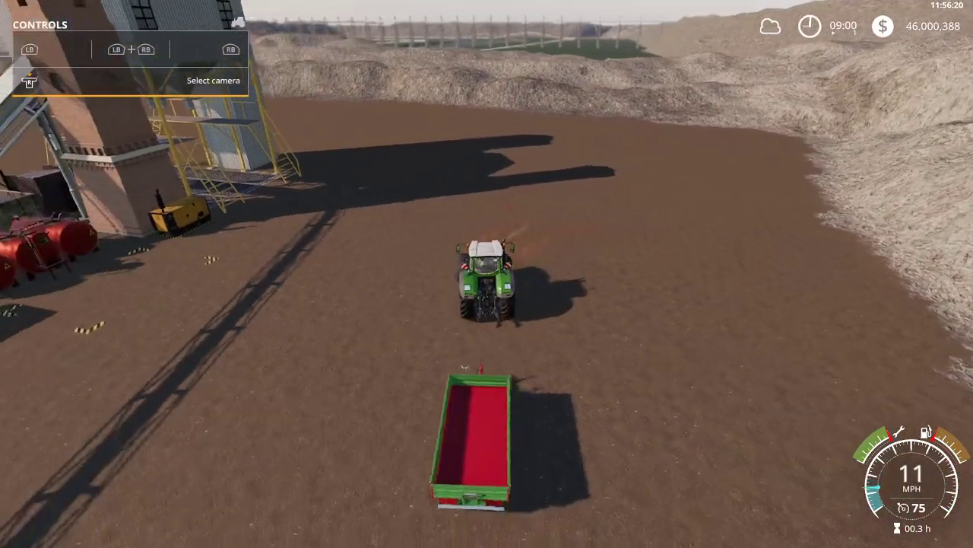
key("s")
key("q")
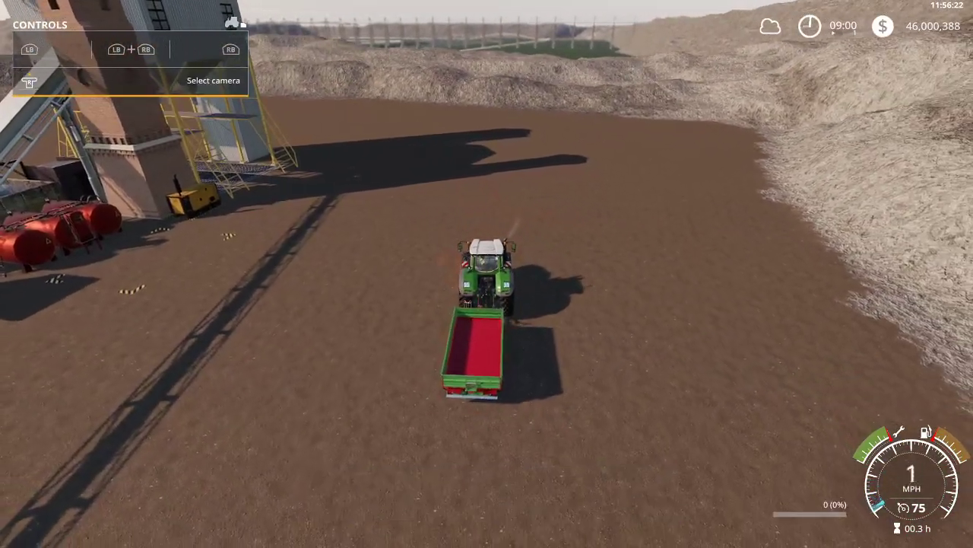
Step: Drive the Fendt 1050 and SEK 802 trailer under the Crazy Crusher hopper and fill the trailer with Cleanfill
key("w")
key("a")
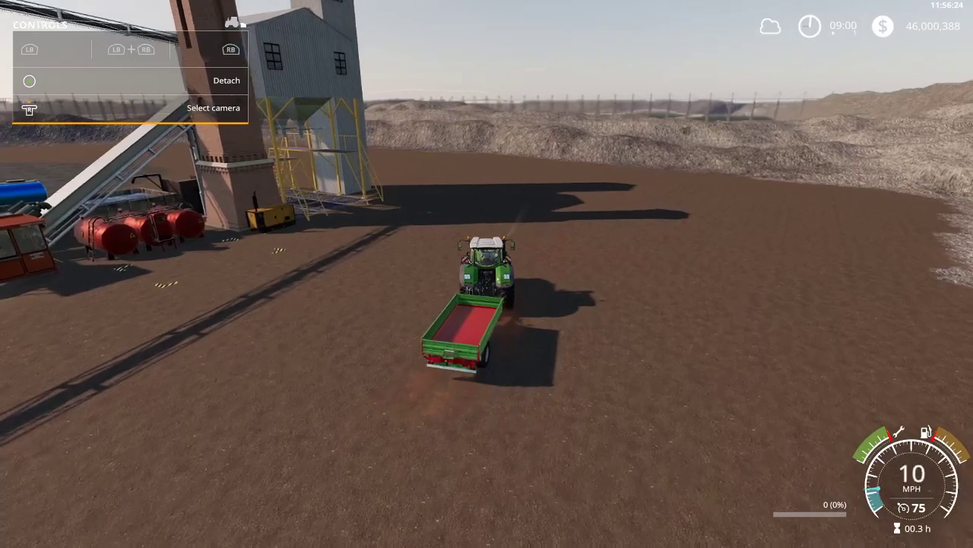
key("w")
key("a")
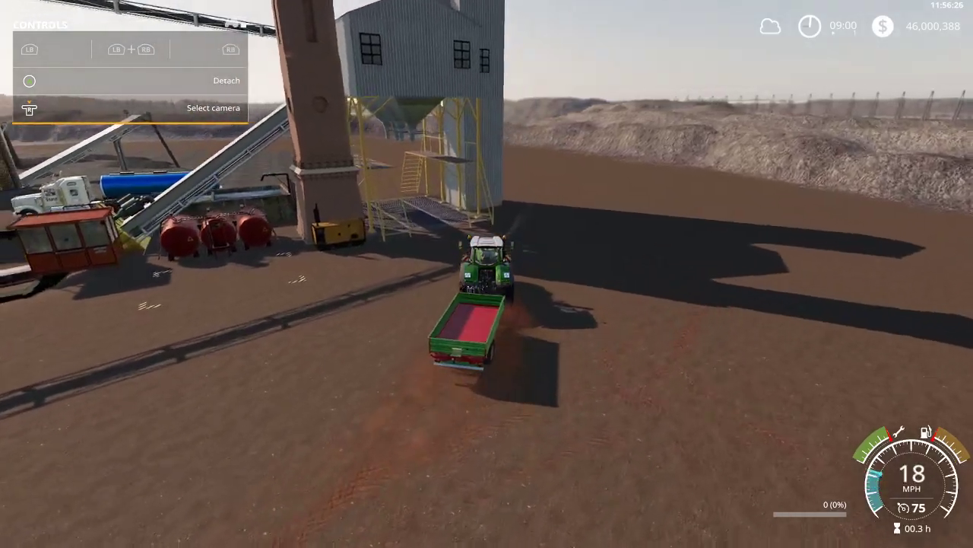
key("w")
key("a")
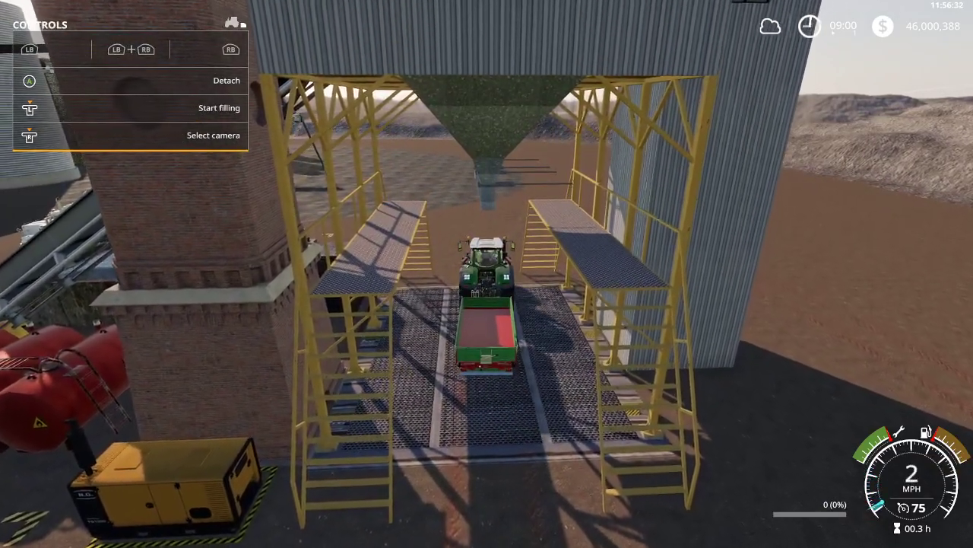
key("r")
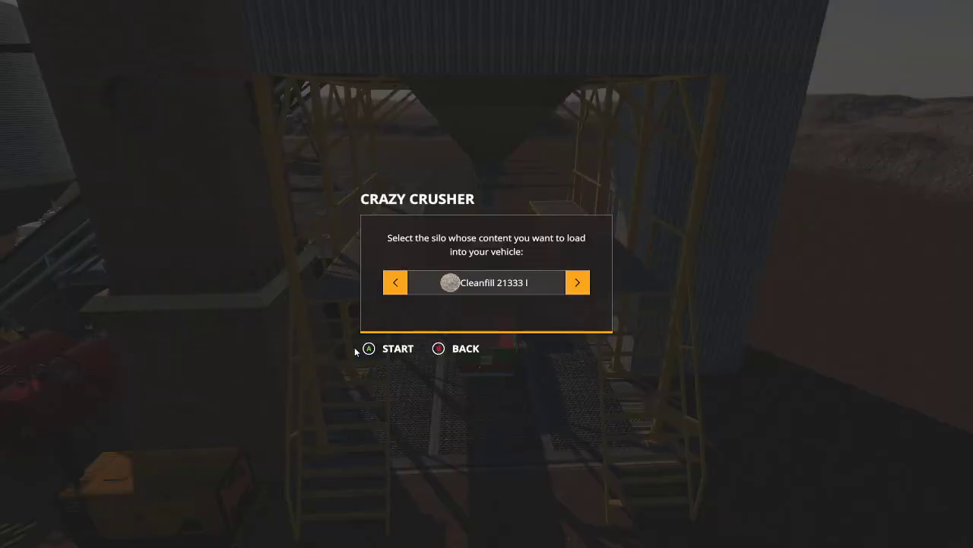
left_click(355, 348)
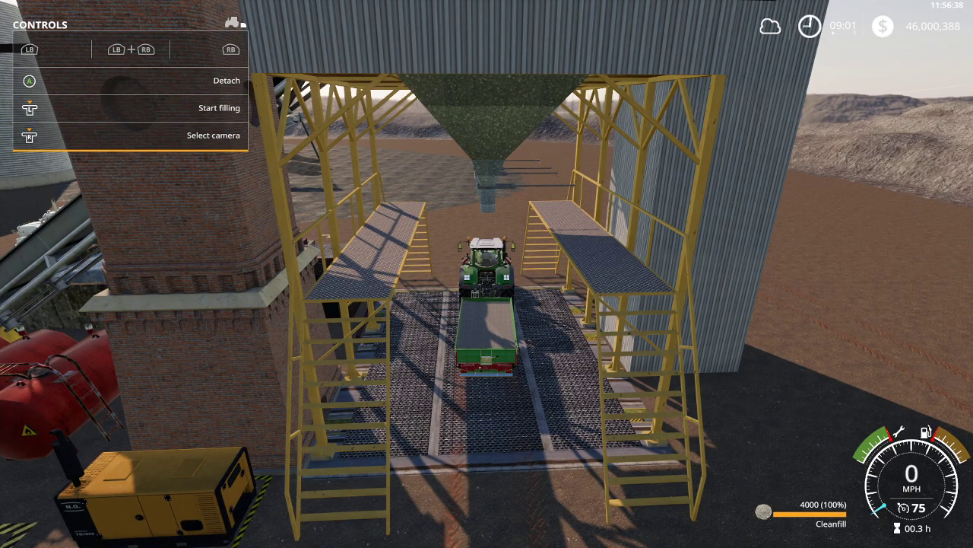
Step: Empty the Strautmann SEK 802 through the Easy Development Commands vehicle options and switch back to the Fendt 1050
key("alt+d")
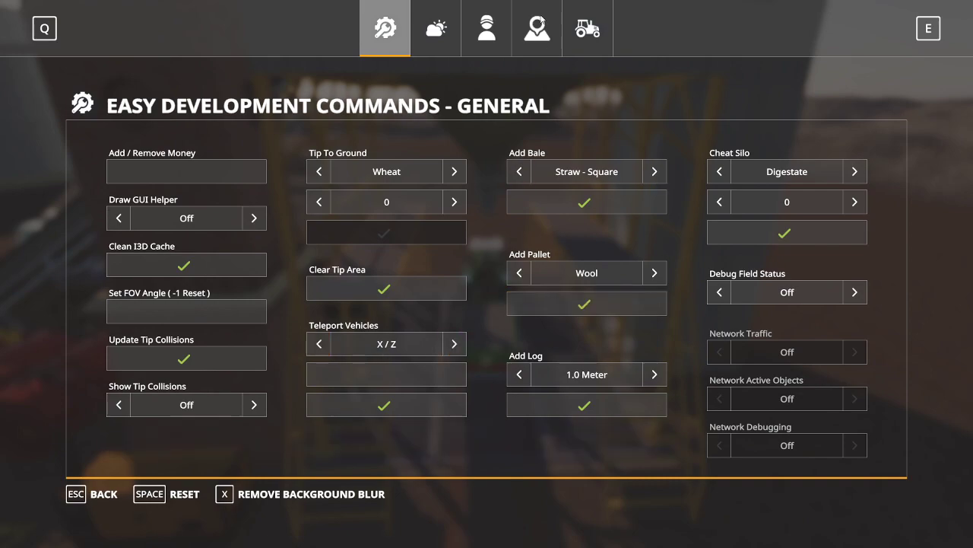
left_click(583, 49)
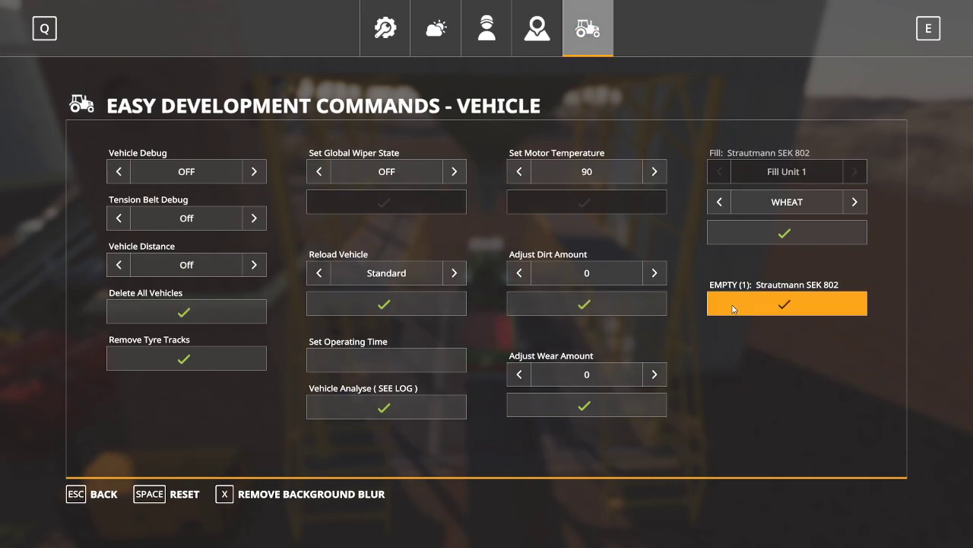
left_click(734, 309)
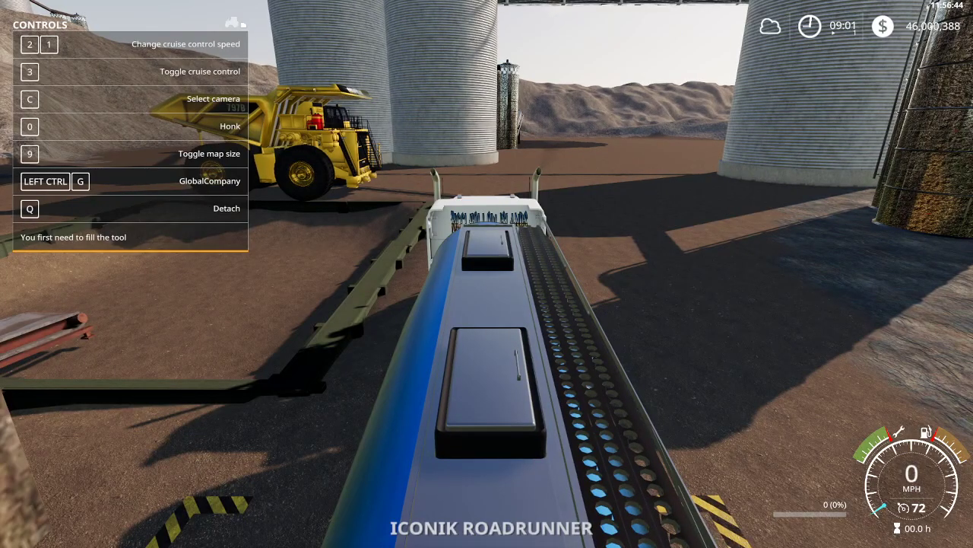
key("Tab")
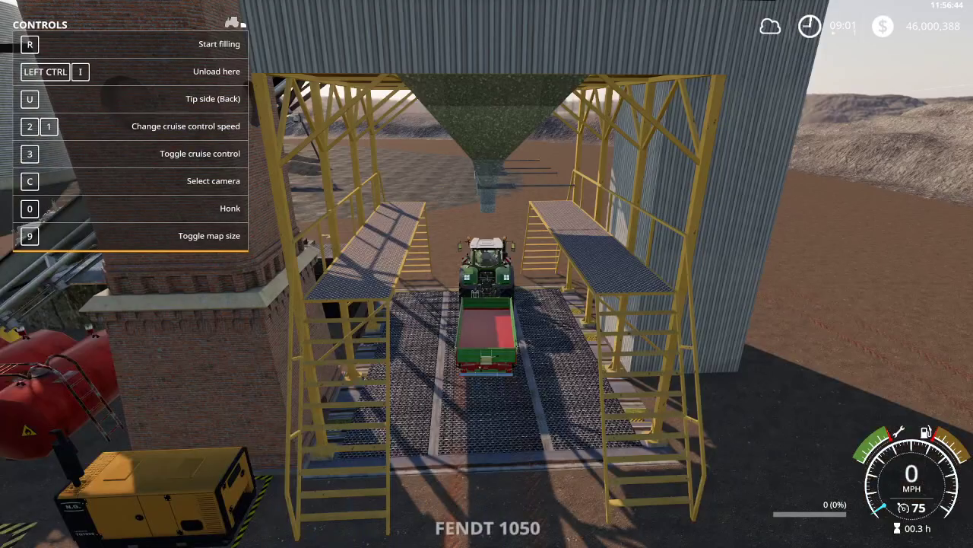
Step: Fill the SEK 802 trailer with Gold from the Crazy Crusher silo and inspect the load up close
key("r")
key("Right")
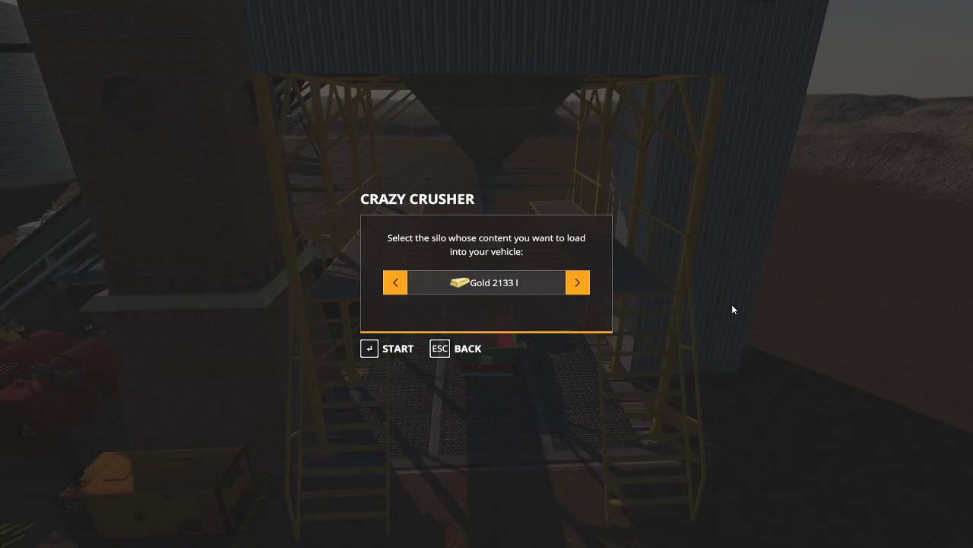
key("Return")
scroll(487, 274, "up", 10)
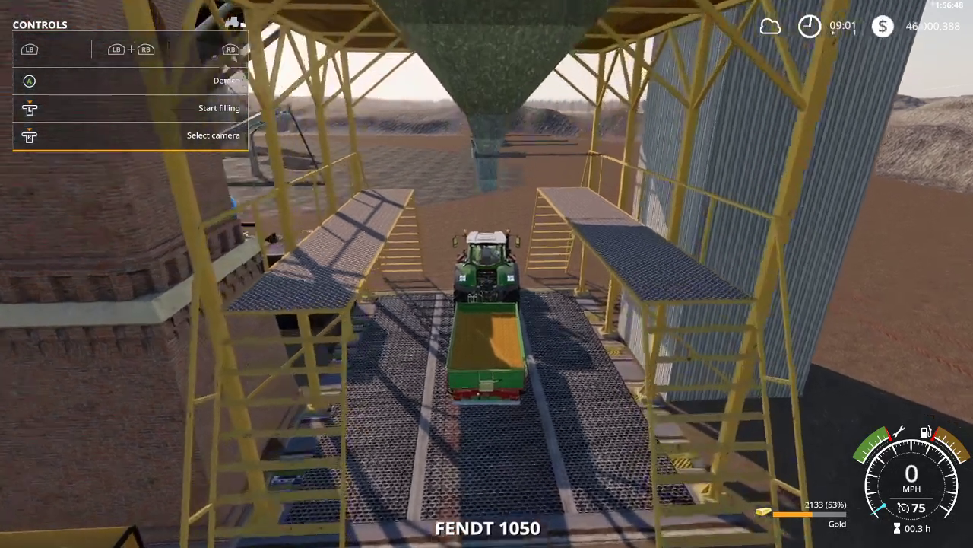
scroll(487, 274, "down", 10)
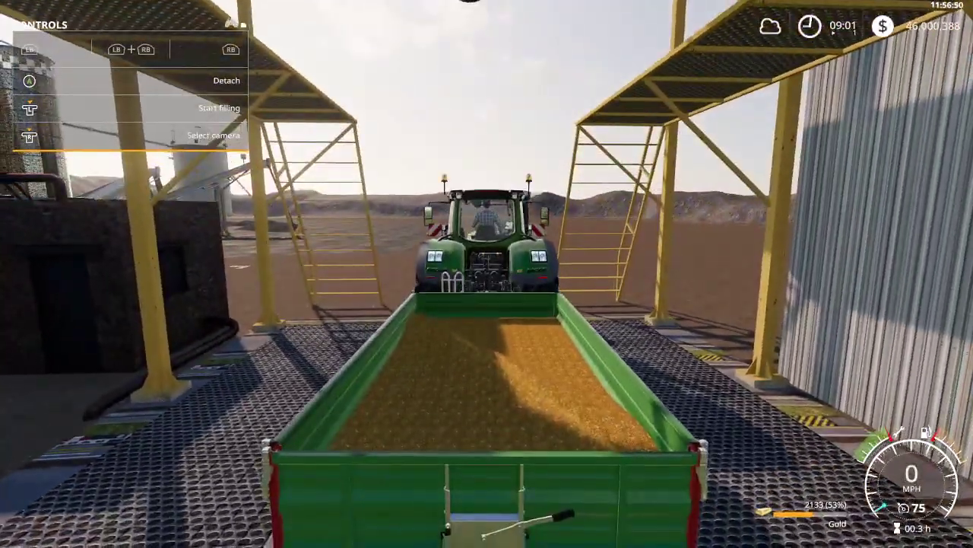
scroll(486, 274, "down", 5)
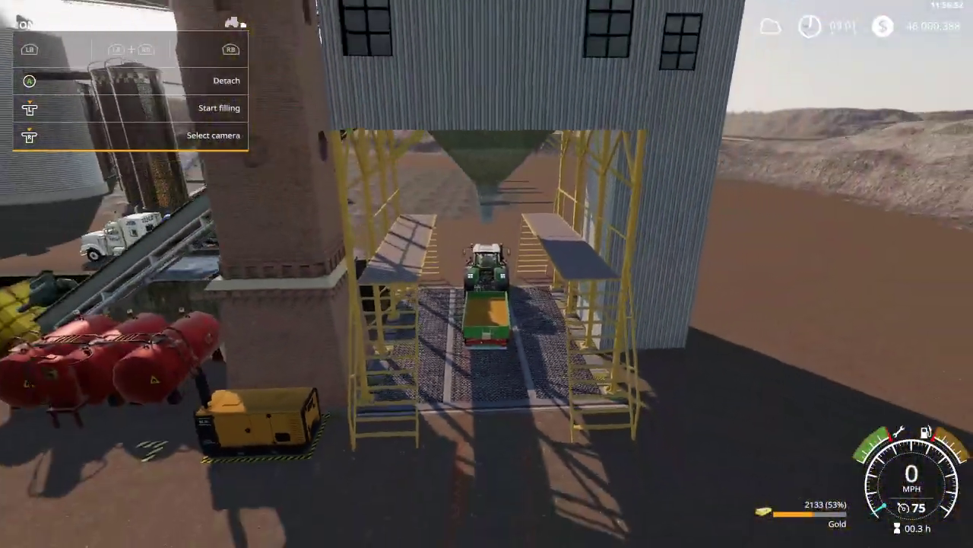
Step: Leave the tractor, walk to the Crazy Crusher's marker near the yellow dump truck, and open its product menu
key("e")
key("s")
key("space")
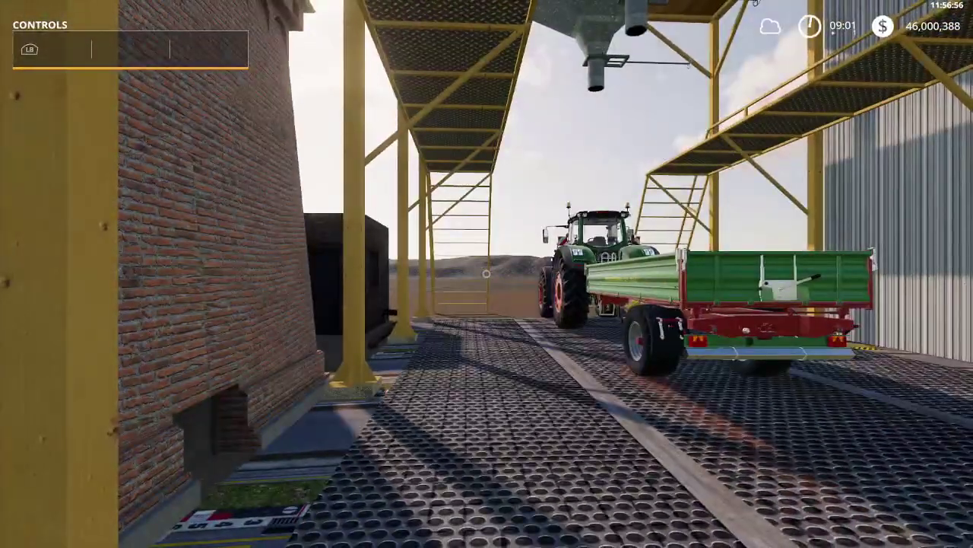
key("d")
key("w")
key("s")
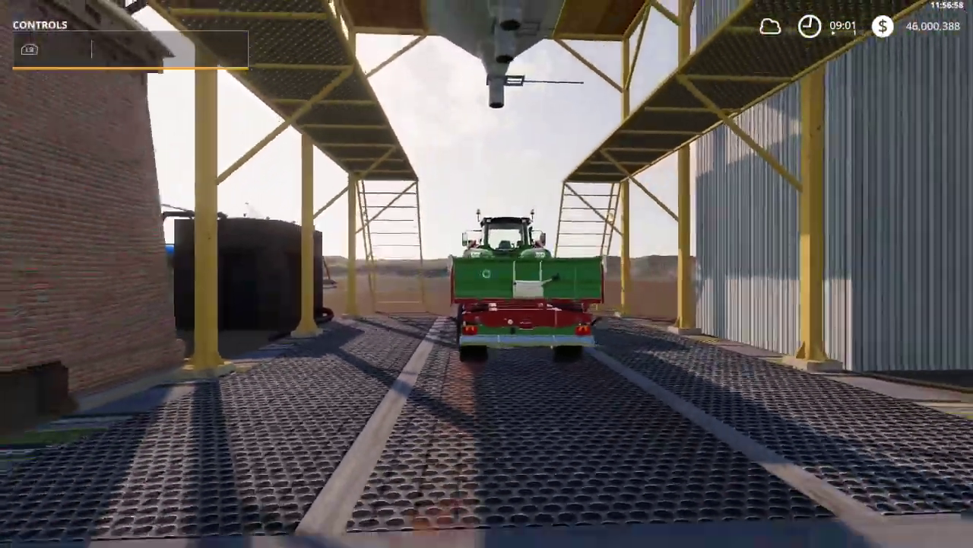
key("w")
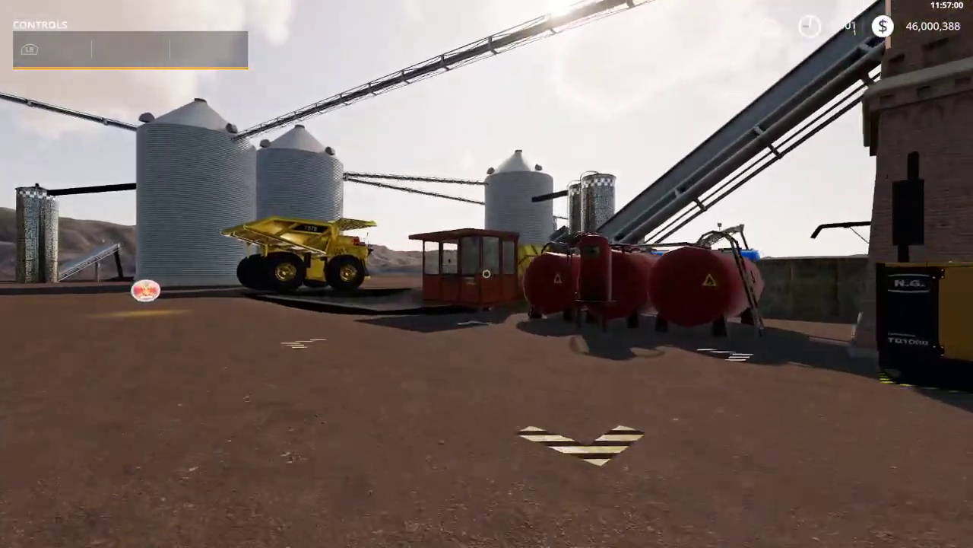
key("w")
key("a")
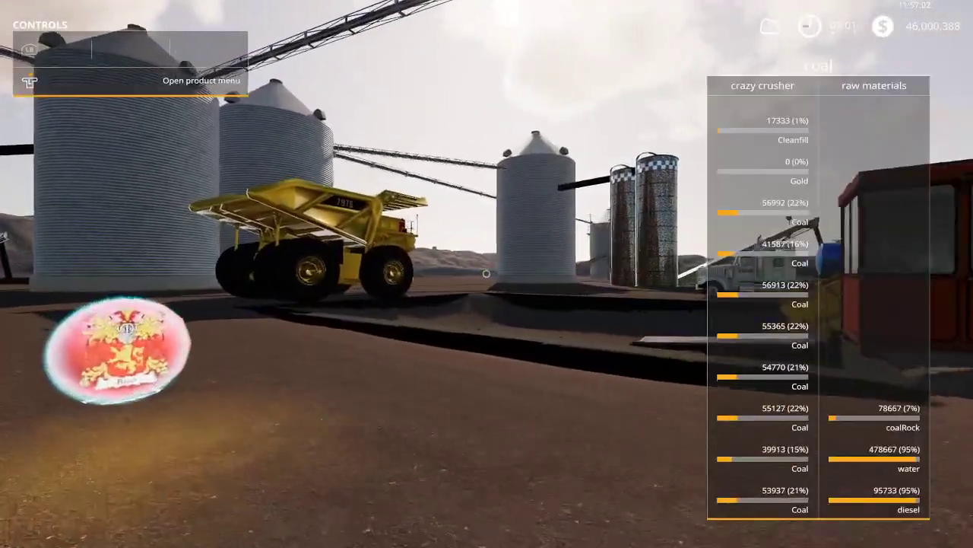
key("r")
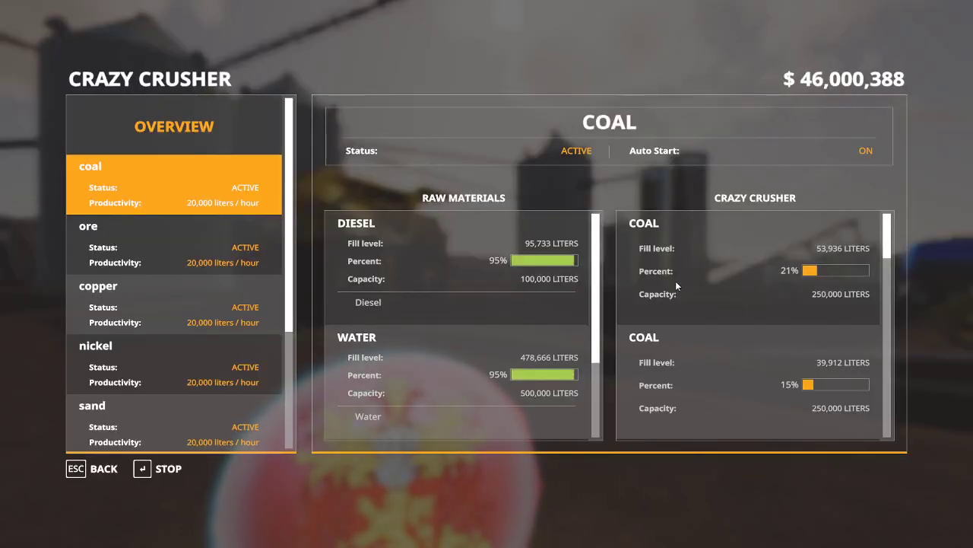
Step: Examine the raw materials and output products of the Crazy Crusher's coal, ore, copper and nickel production lines
scroll(668, 308, "down", 2)
scroll(678, 308, "down", 3)
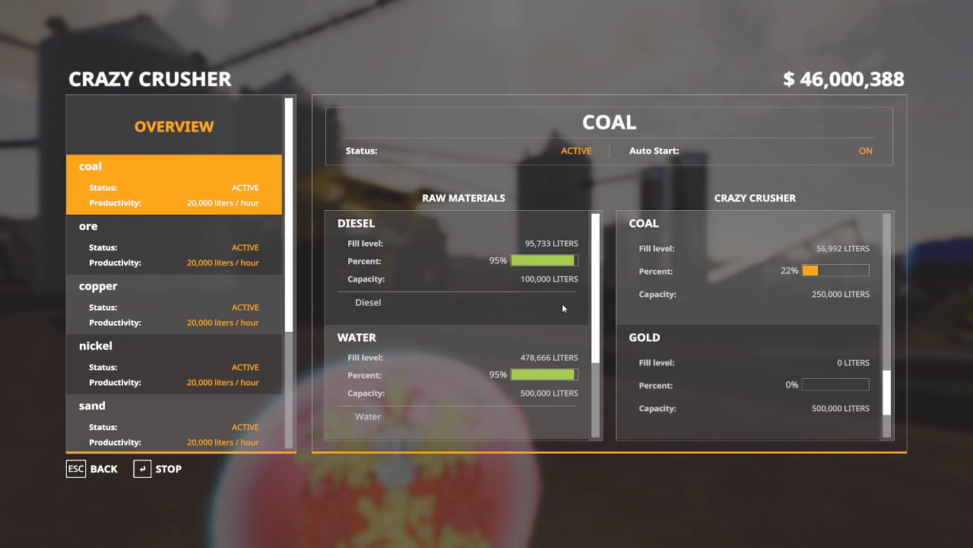
left_click(166, 243)
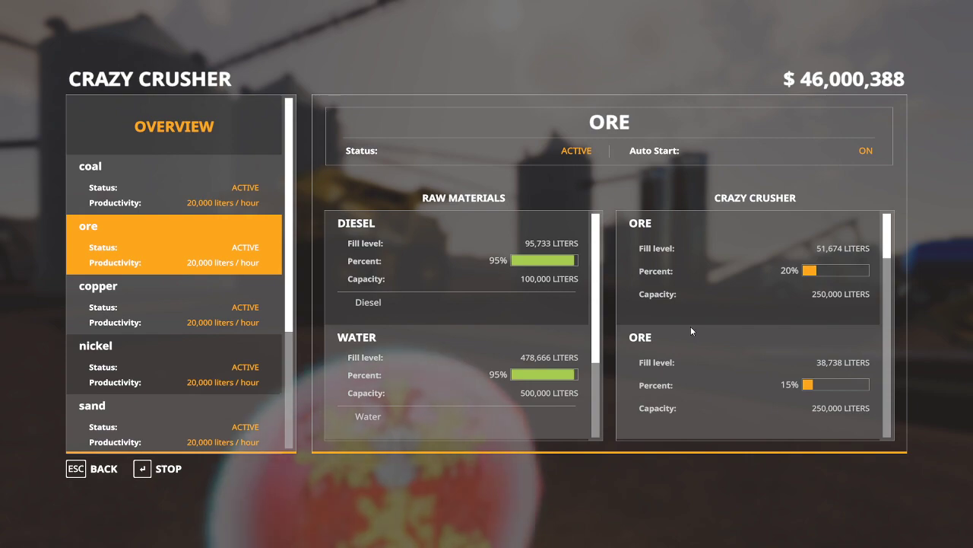
scroll(691, 326, "down", 6)
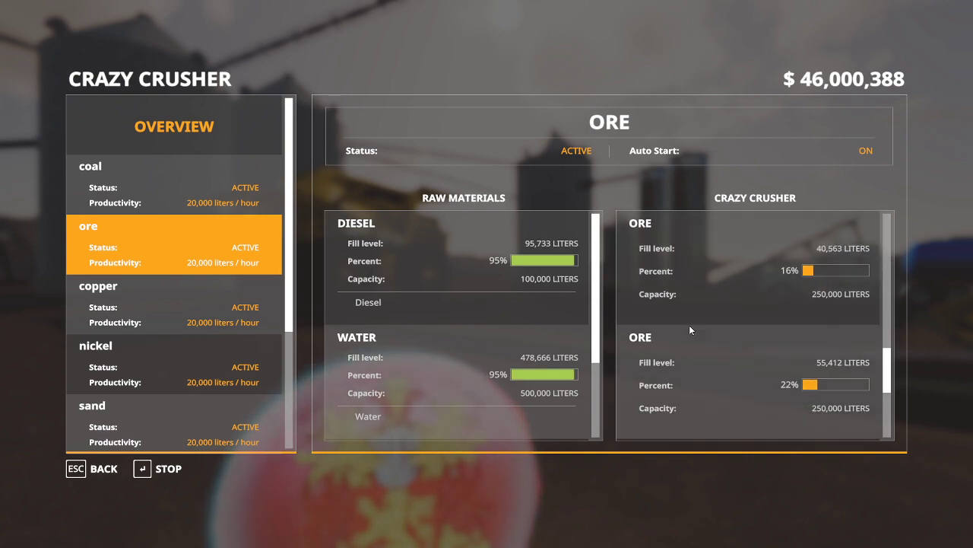
scroll(689, 324, "down", 1)
left_click(178, 300)
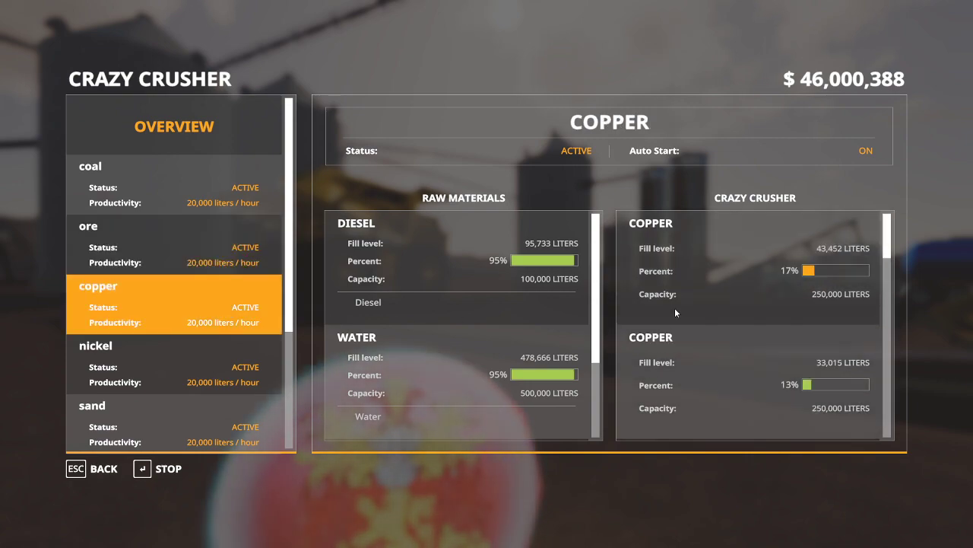
scroll(674, 306, "down", 5)
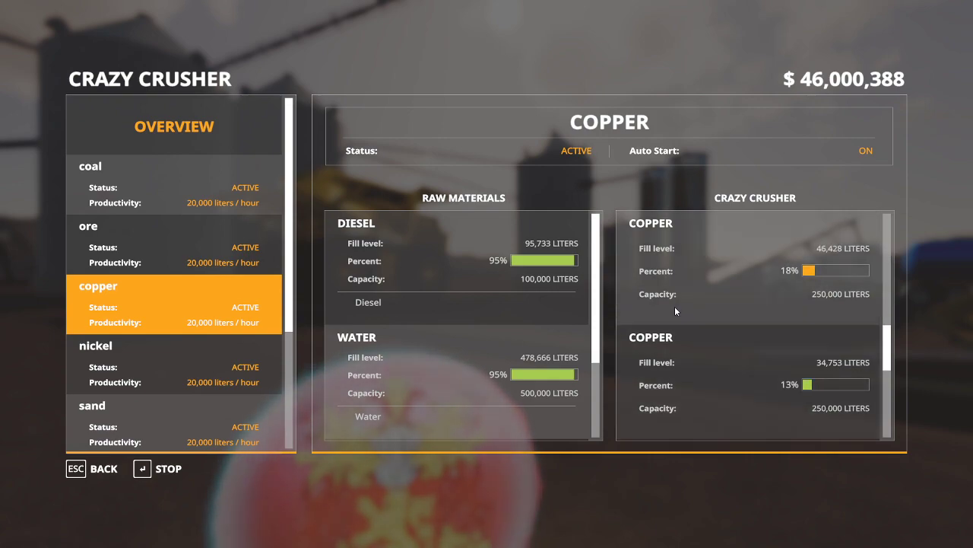
scroll(675, 306, "down", 3)
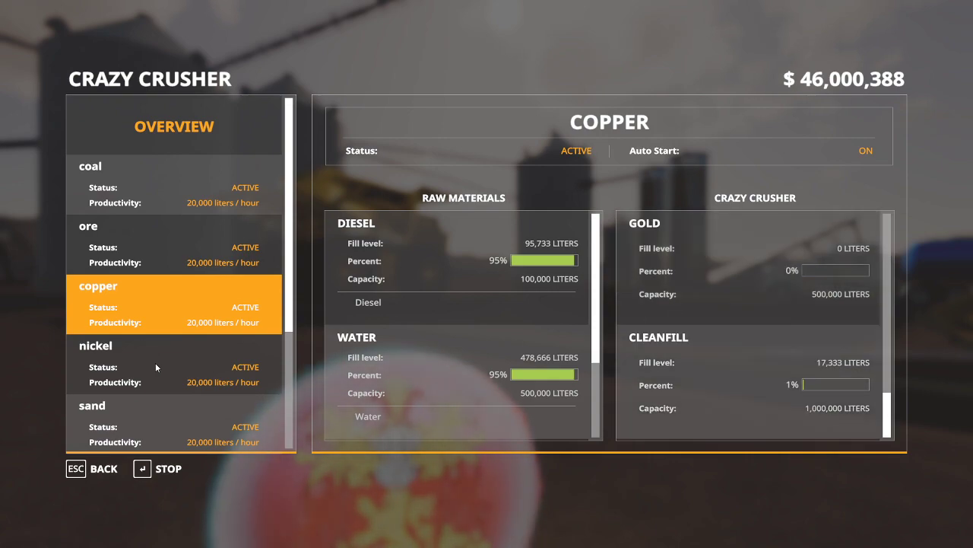
left_click(155, 363)
scroll(673, 321, "down", 1)
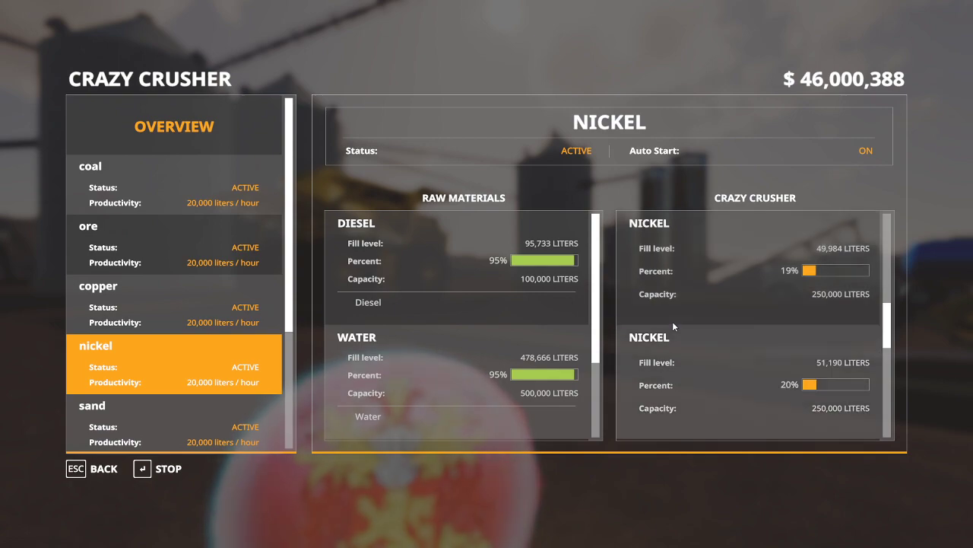
scroll(673, 321, "down", 3)
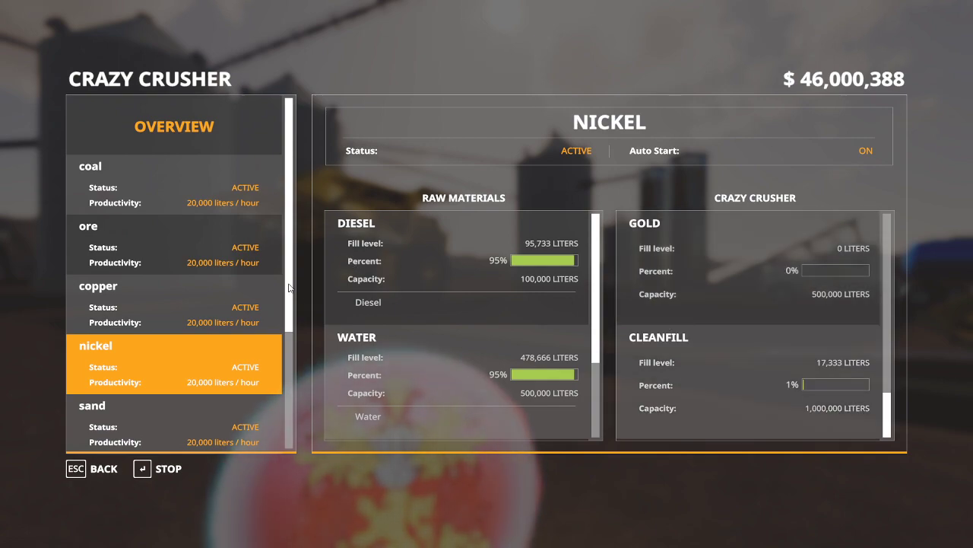
Step: Review the outputs of the crusher's sand, gravel, silt and stone production lines, and close the product menu
left_click_drag(288, 303, 277, 403)
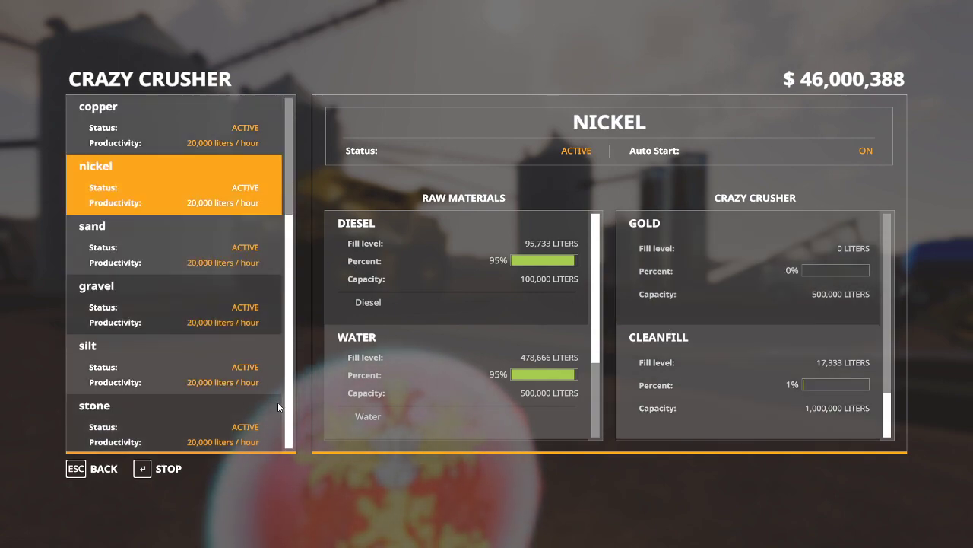
left_click(190, 256)
scroll(685, 293, "down", 2)
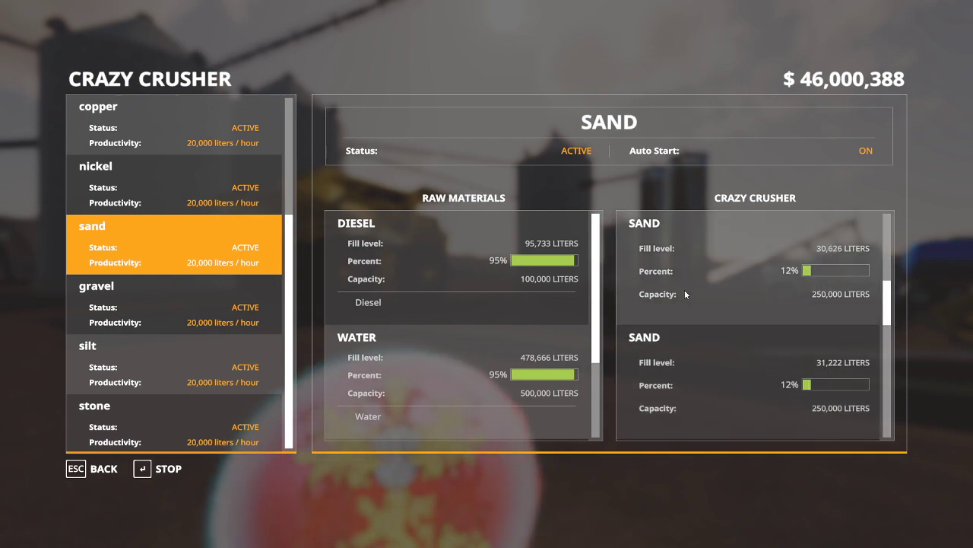
scroll(684, 294, "down", 3)
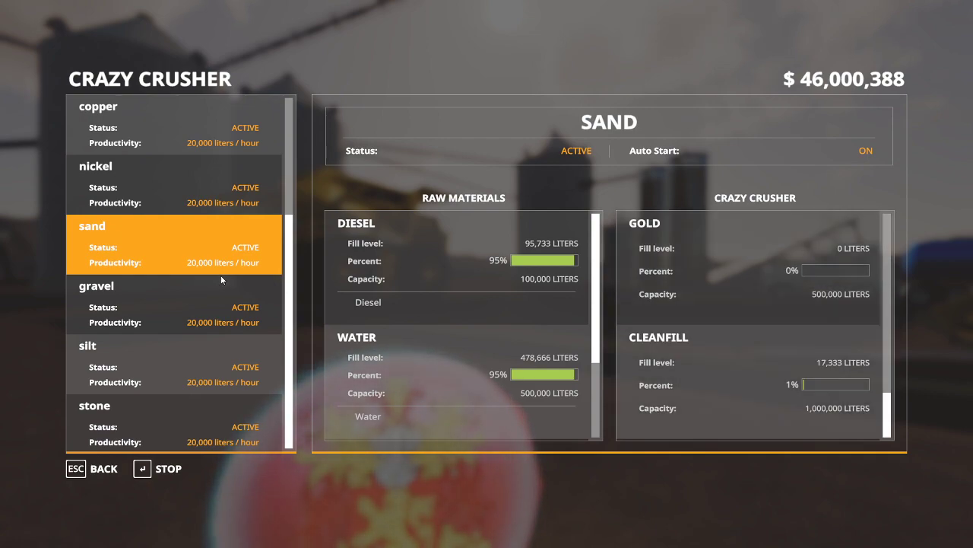
left_click(238, 317)
scroll(731, 311, "down", 5)
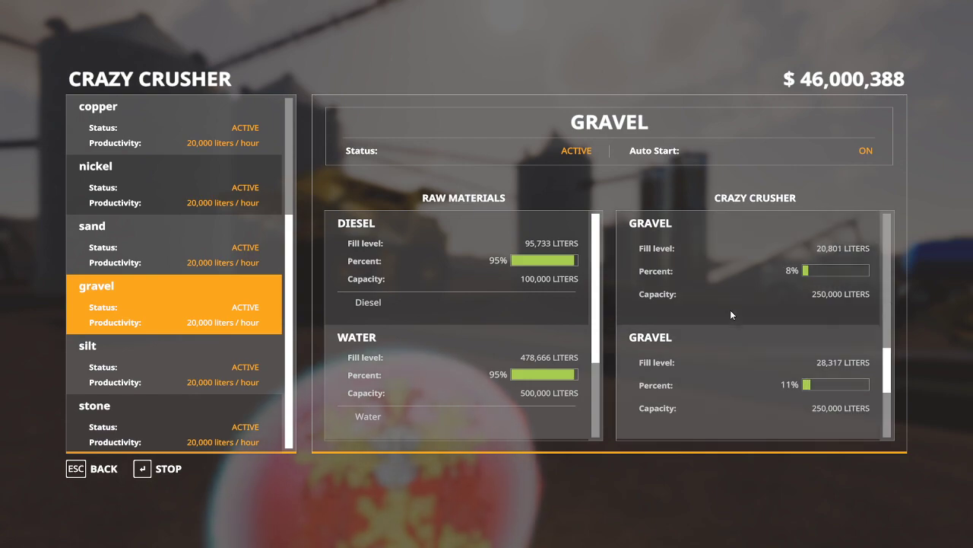
left_click(173, 359)
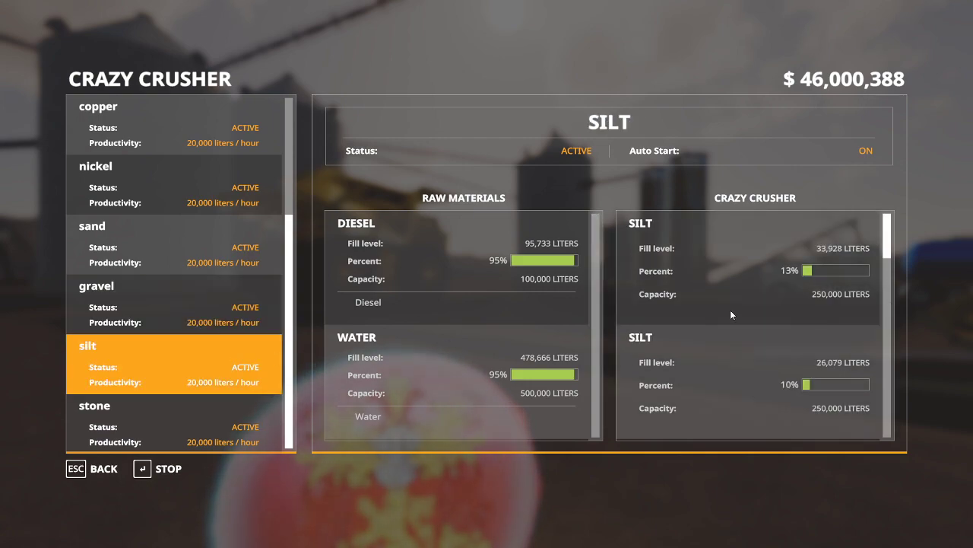
scroll(713, 303, "down", 5)
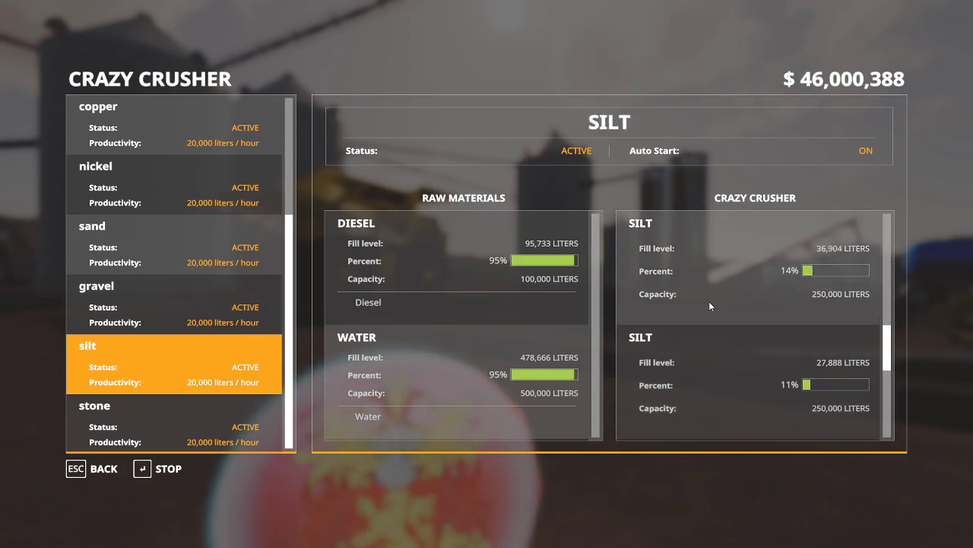
scroll(709, 304, "down", 3)
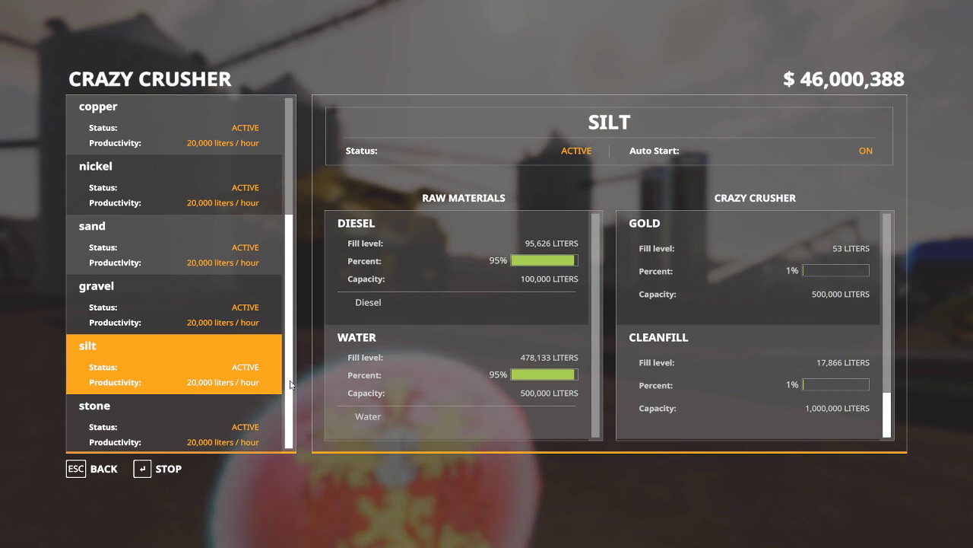
left_click(191, 428)
scroll(743, 340, "down", 5)
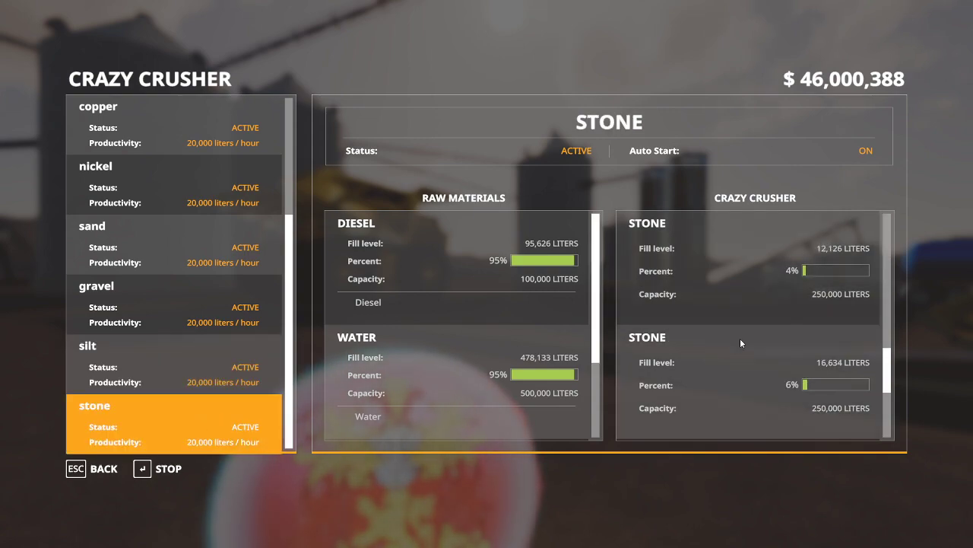
key("Escape")
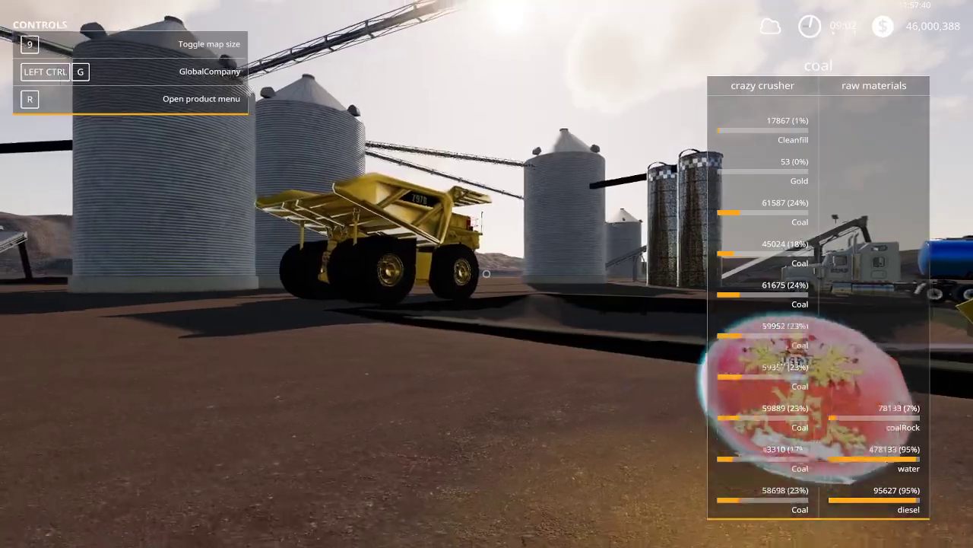
Step: End the current game without saving and exit Farming Simulator 19 to the desktop
key("Escape")
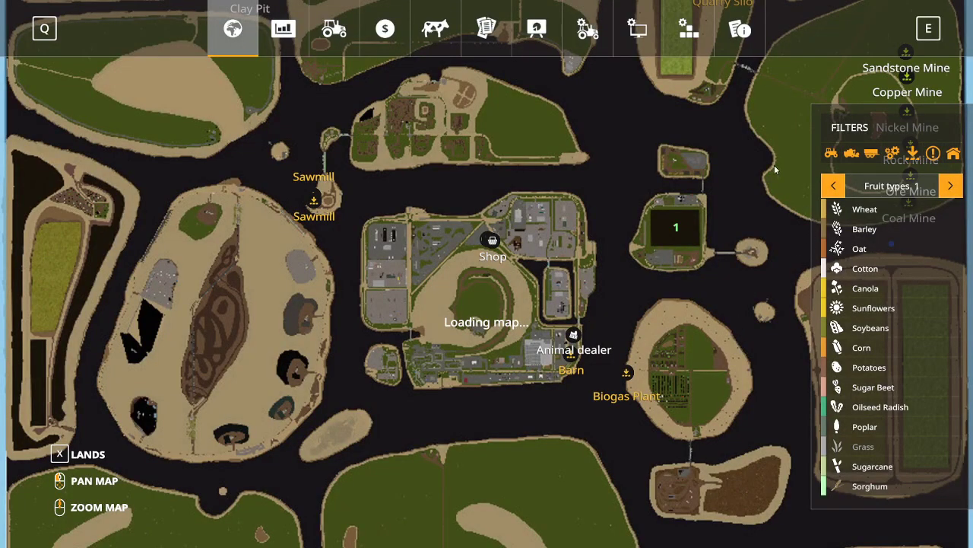
left_click(590, 42)
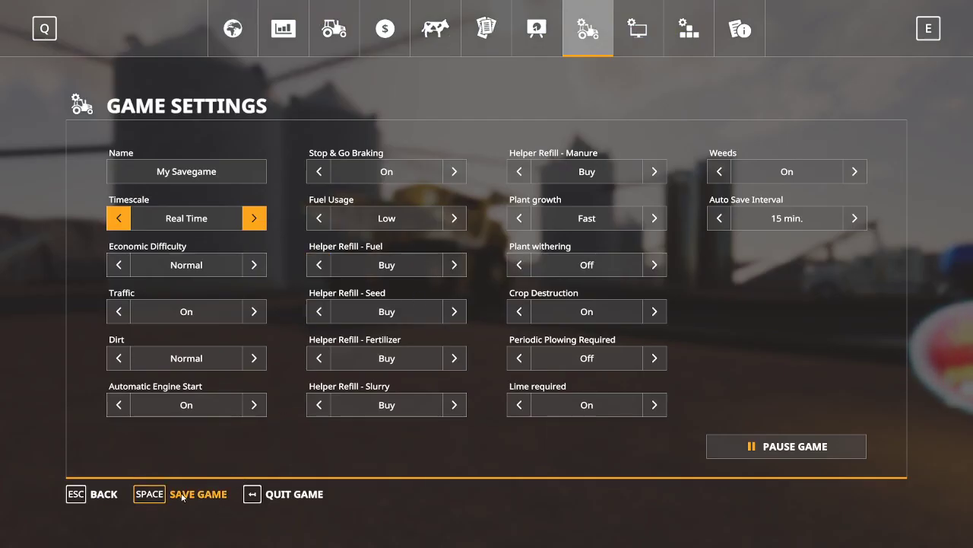
left_click(276, 496)
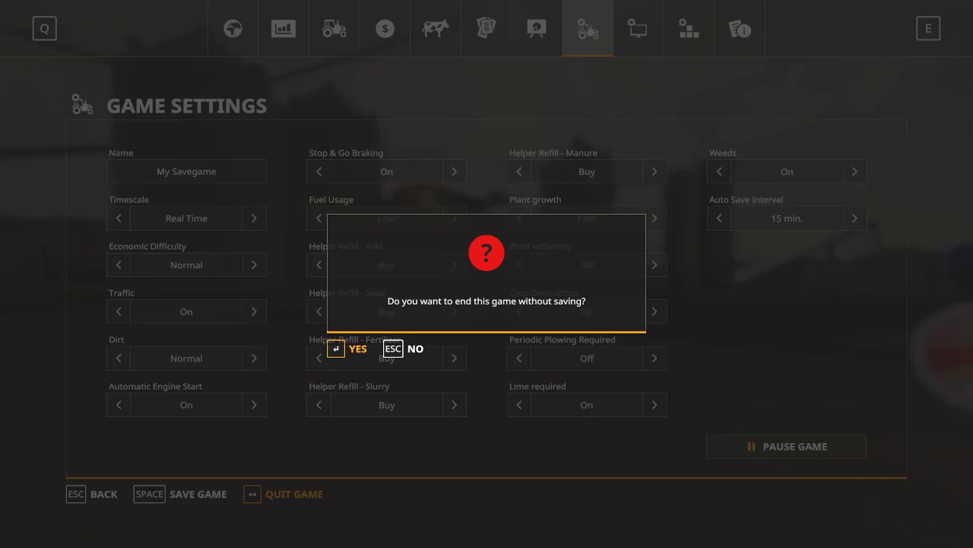
key("Return")
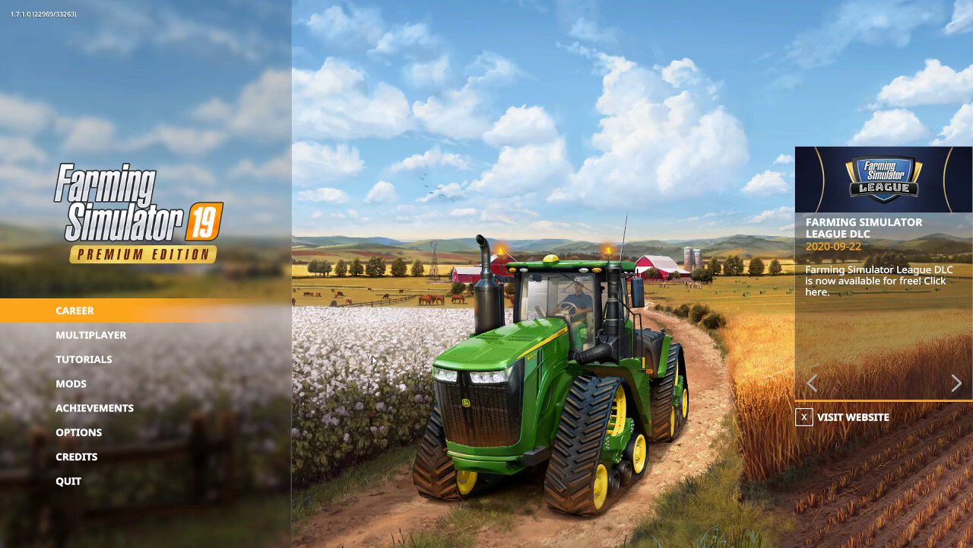
left_click(78, 489)
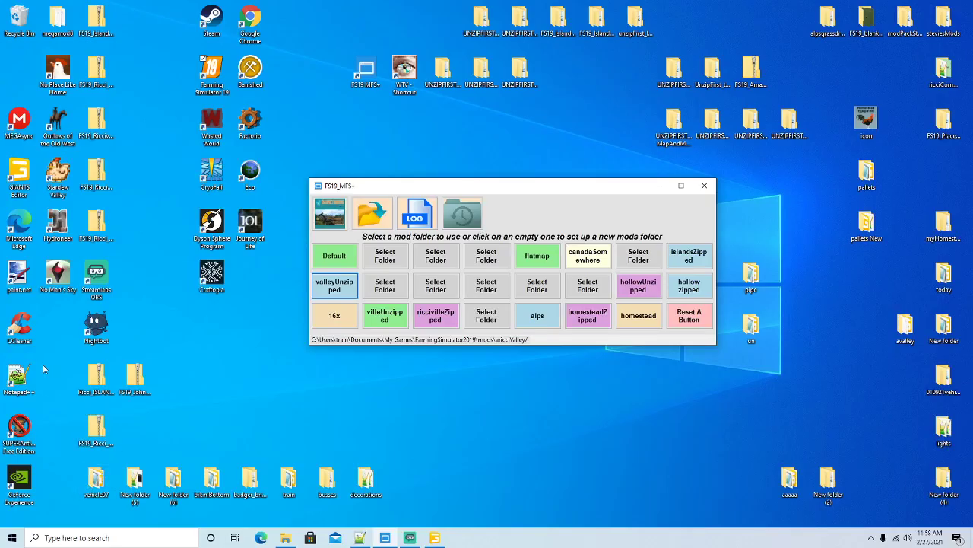
Step: Switch to GIANTS Editor and smooth the rocky ground between the hillside road and the conveyor line with the terrain brush at about 4.2 radius
left_click(431, 539)
left_click_drag(578, 349, 545, 285, "alt")
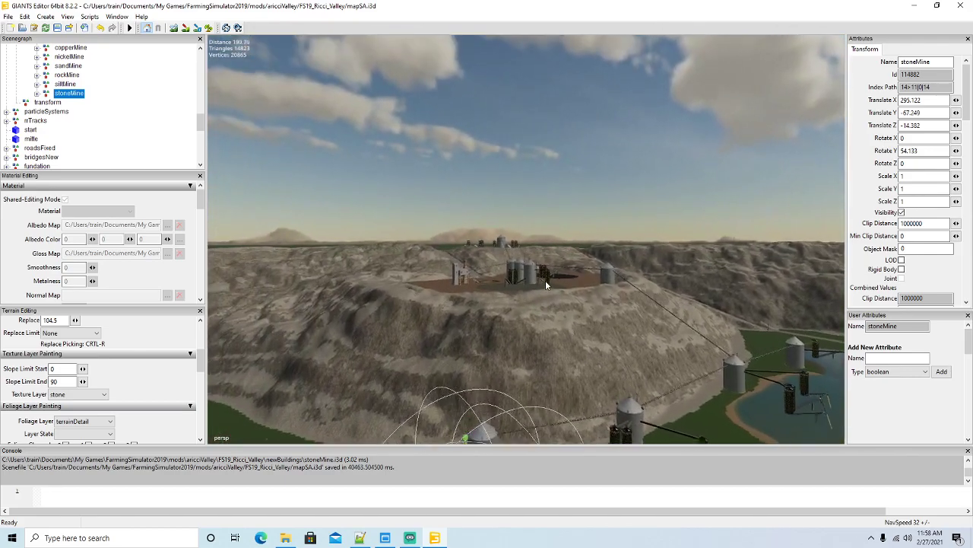
scroll(545, 280, "up", 5)
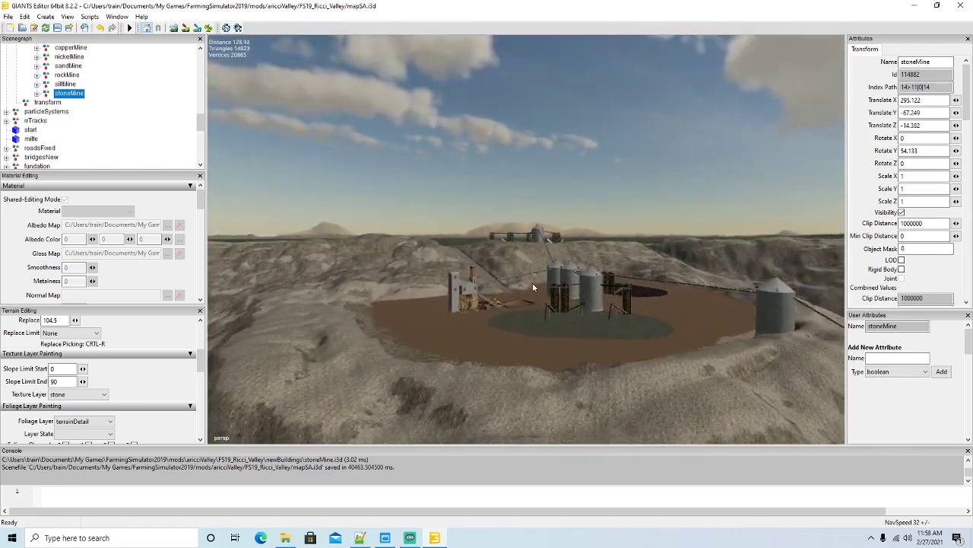
scroll(533, 282, "up", 6)
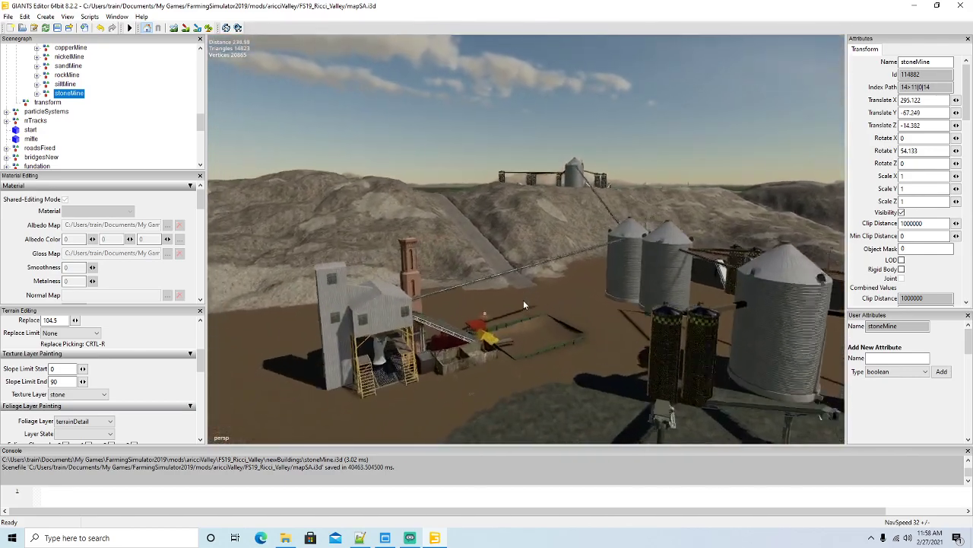
scroll(524, 304, "up", 8)
left_click_drag(533, 314, 496, 325, "alt")
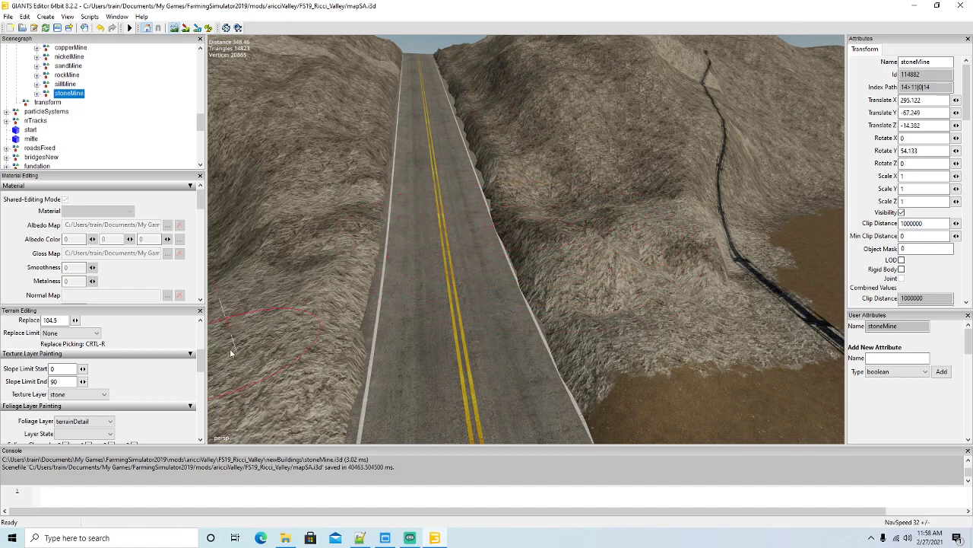
left_click_drag(202, 364, 141, 340)
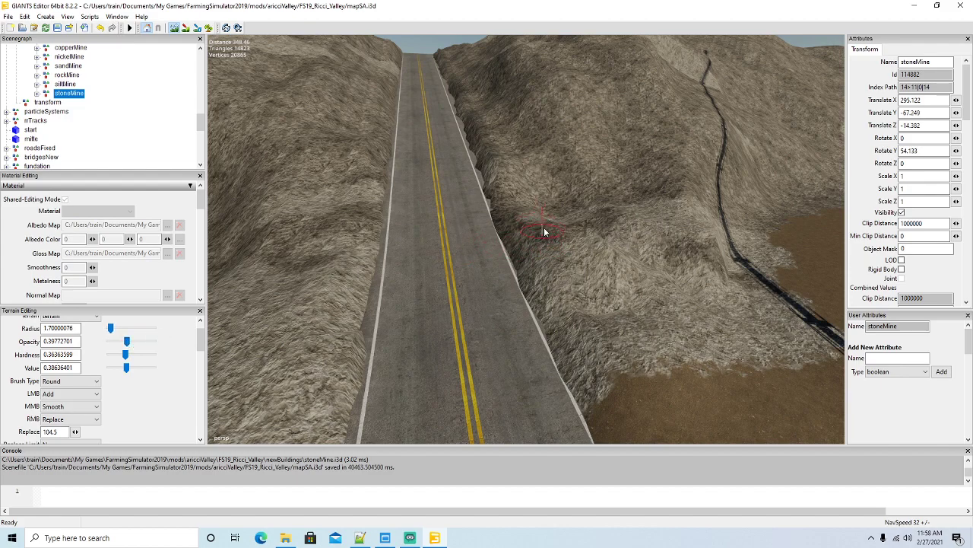
scroll(610, 220, "up", 1)
mouse_move(610, 240)
middle_mouse_down()
mouse_move(602, 230)
mouse_move(594, 254)
middle_mouse_up()
mouse_move(673, 238)
middle_mouse_down()
mouse_move(692, 257)
mouse_move(670, 255)
middle_mouse_up()
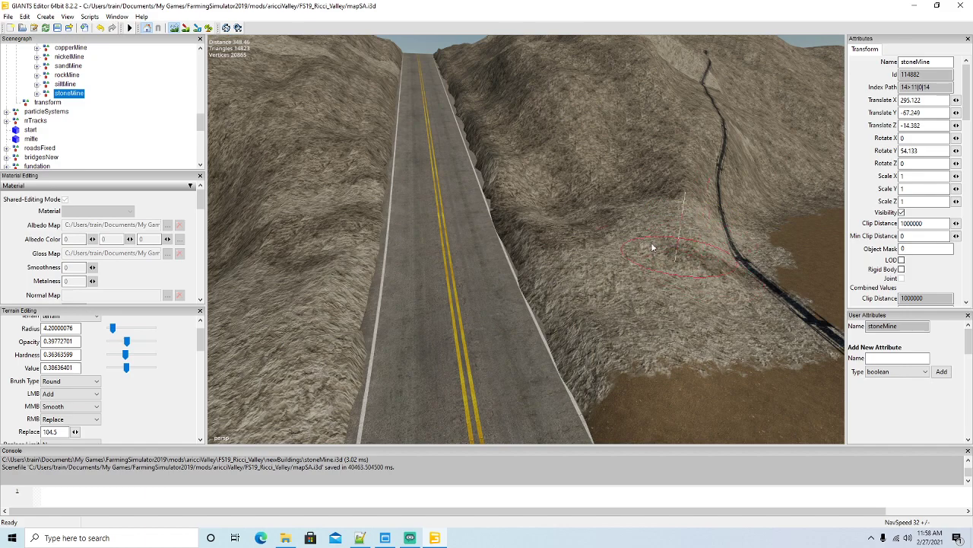
scroll(546, 248, "down", 1)
scroll(546, 237, "up", 2)
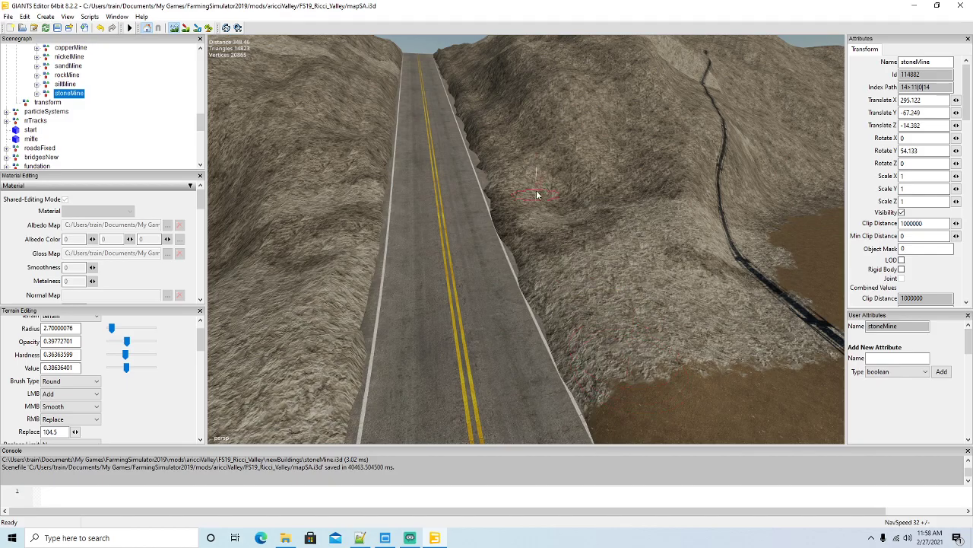
Step: Smooth the slopes on both sides of the road further uphill with a brush radius of about 6.2
left_click(173, 32)
left_click_drag(447, 347, 394, 267, "alt")
left_click(174, 32)
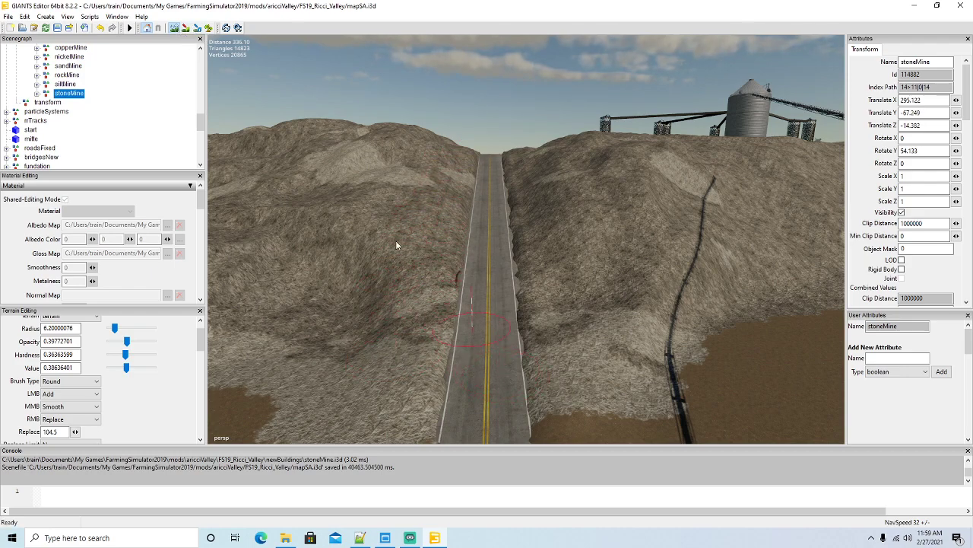
scroll(472, 359, "up", 3)
left_click_drag(469, 328, 492, 358, "alt")
scroll(425, 350, "up", 5)
scroll(601, 323, "up", 3)
scroll(500, 344, "down", 3)
left_click(174, 28)
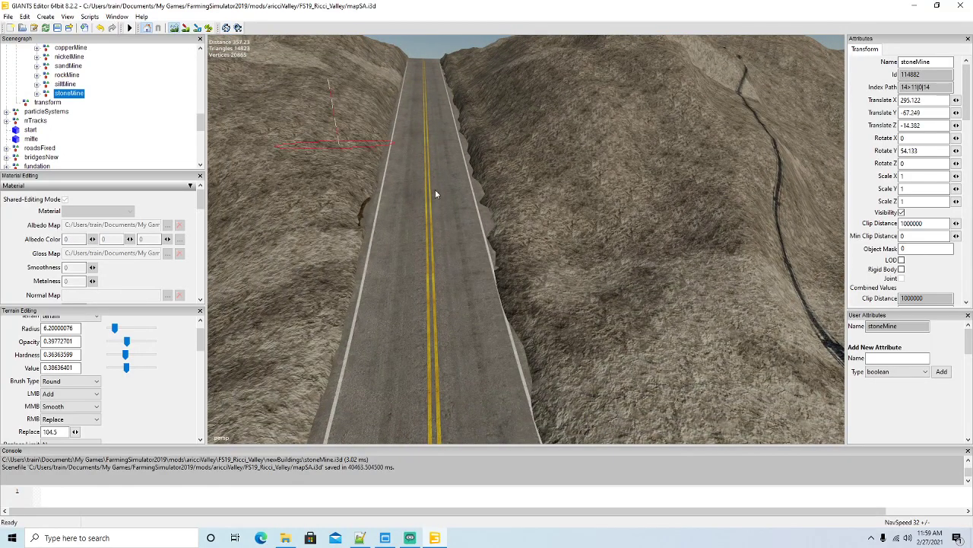
scroll(547, 236, "down", 2)
Step: Try reshaping the hill beside the road with the Replace brush at a radius of about 13.45, and undo the stroke
mouse_move(405, 279)
left_mouse_down("alt")
mouse_move(402, 191)
mouse_move(510, 340)
mouse_move(500, 316)
left_mouse_up("alt")
scroll(401, 198, "up", 4, "alt")
scroll(510, 341, "down", 4, "alt")
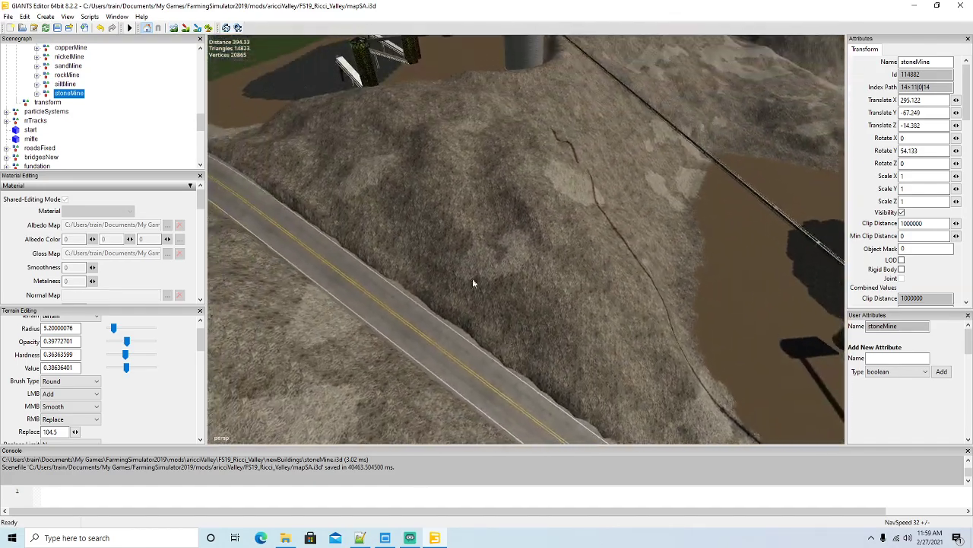
left_click(175, 28)
scroll(487, 156, "up", 7)
scroll(484, 139, "up", 1)
right_click_drag(494, 96, 465, 112)
left_click(99, 28)
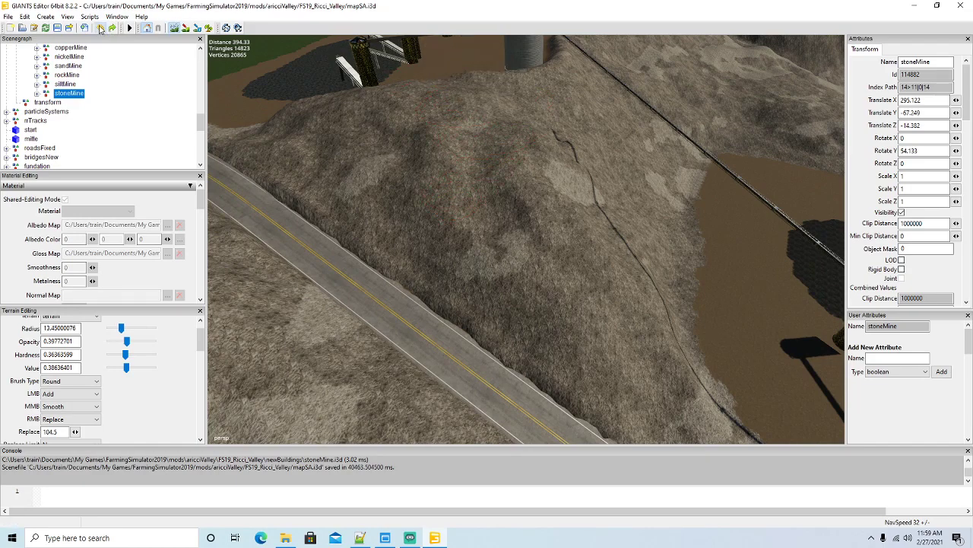
Step: Change the terrain brush's Replace action to Subtract and reshape the hills flanking the road down to the mine yard
scroll(156, 365, "down", 1)
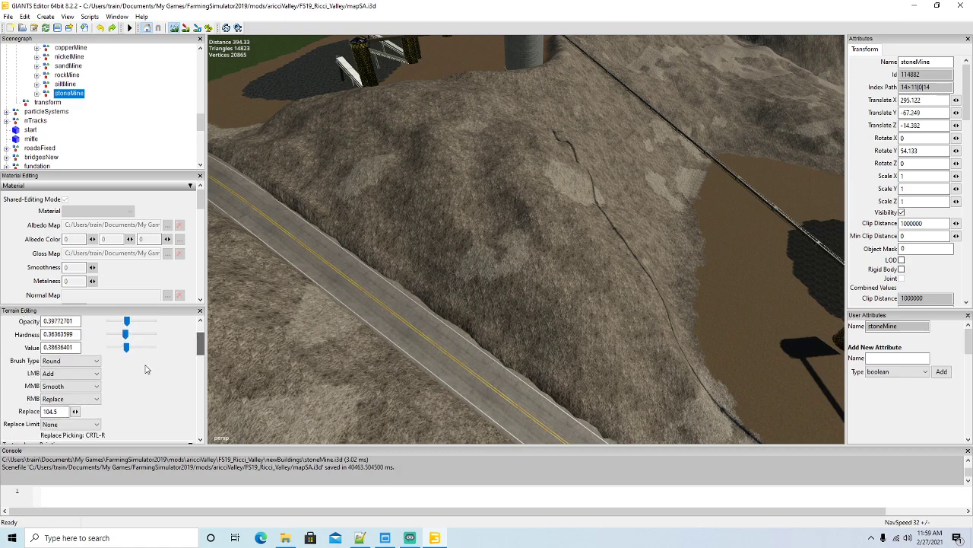
left_click(76, 399)
left_click(53, 424)
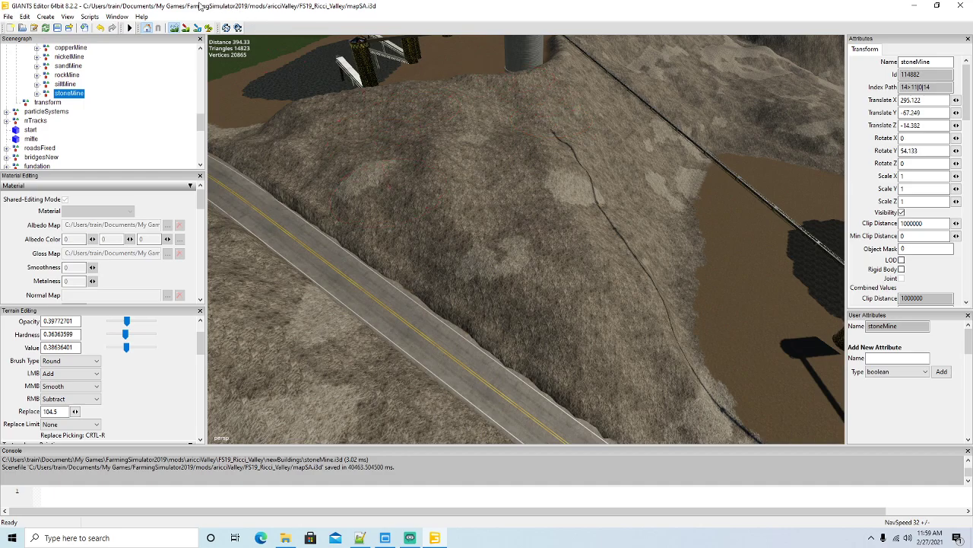
left_click_drag(479, 298, 734, 308, "alt")
scroll(397, 221, "up", 8)
scroll(708, 276, "down", 5)
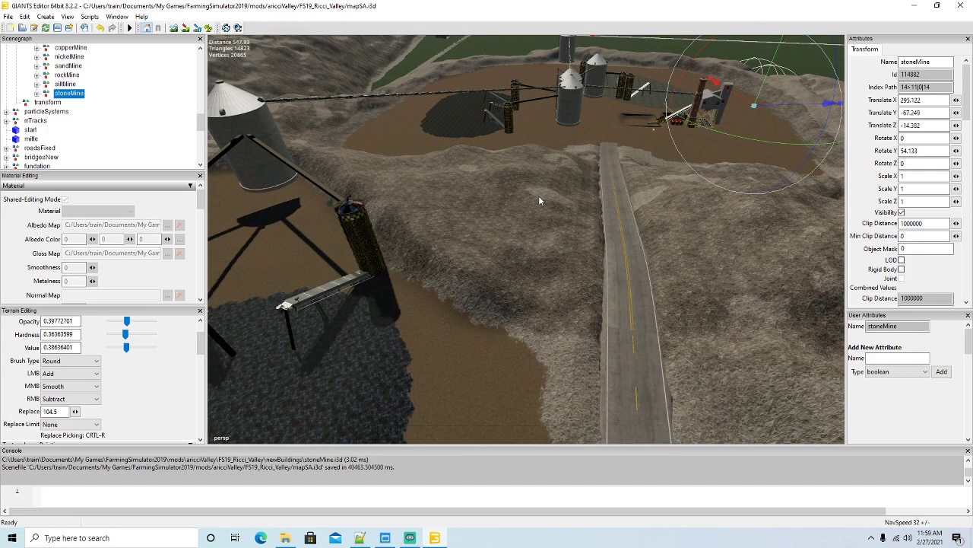
left_click(174, 27)
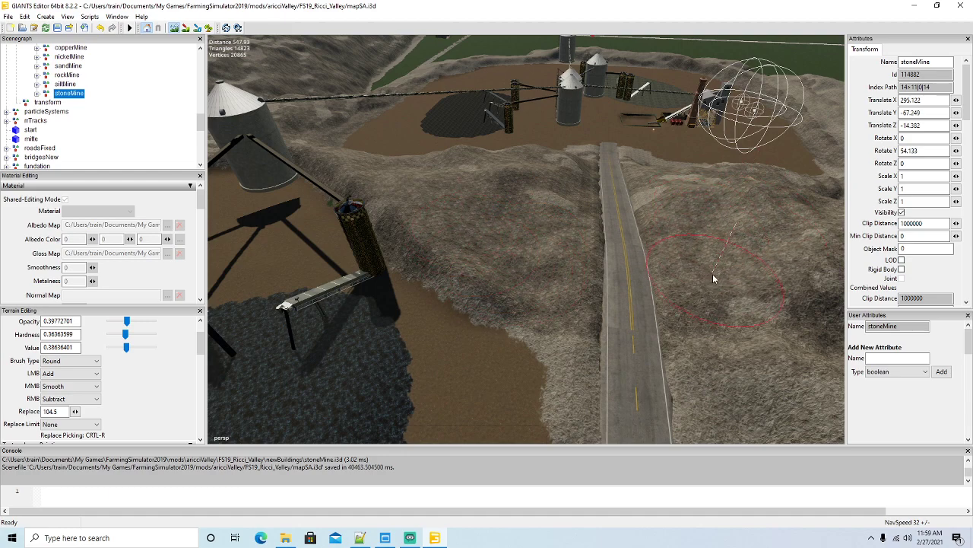
left_click(174, 27)
Step: Lower the terrain along the road's left shoulder at the uphill stretch facing the mine yard
left_click_drag(492, 359, 529, 334, "alt")
scroll(547, 382, "up", 5)
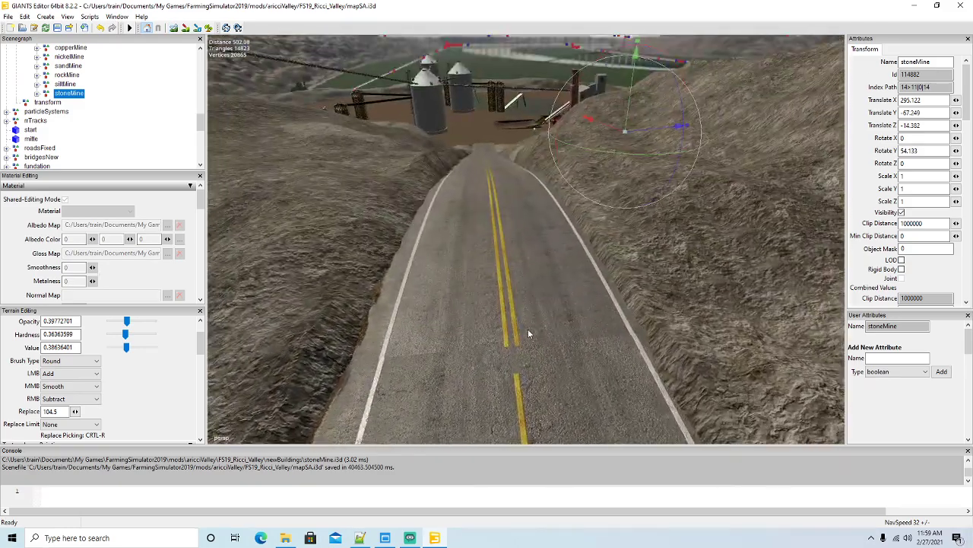
scroll(529, 333, "down", 2)
left_click(174, 27)
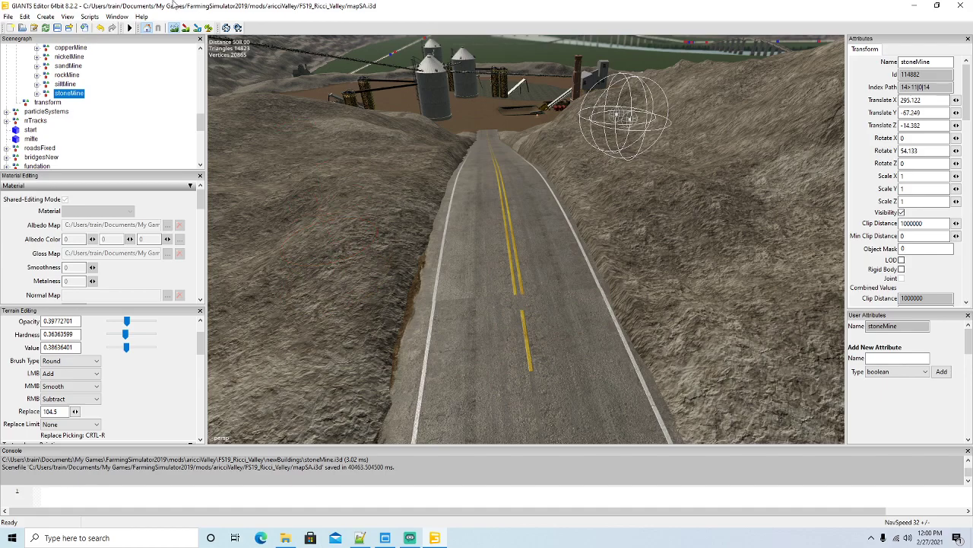
left_click(174, 28)
Step: Continue subtracting terrain that overlaps the left road edge along the middle of the descent
mouse_move(390, 244)
left_mouse_down("alt")
mouse_move(374, 209)
mouse_move(379, 196)
mouse_move(387, 255)
left_mouse_up("alt")
scroll(378, 200, "up", 5)
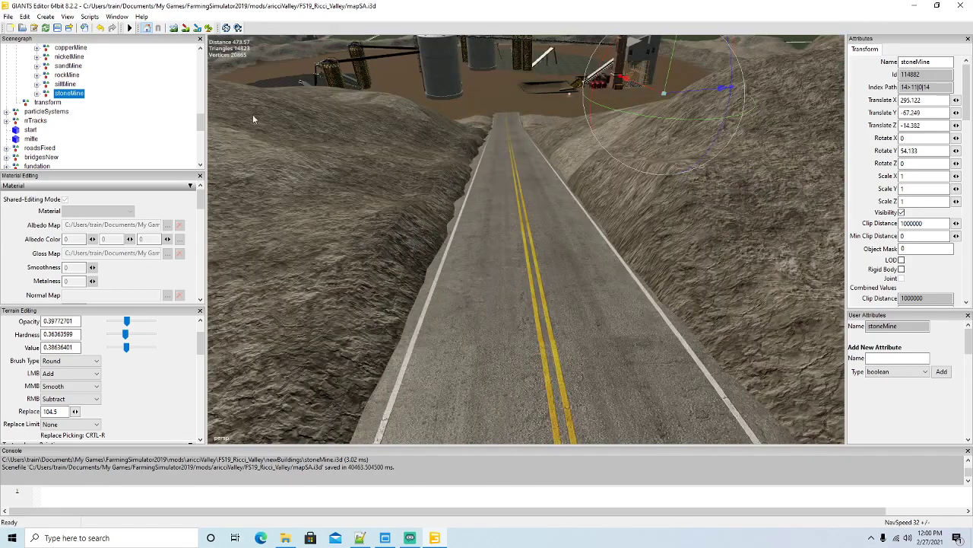
left_click(174, 29)
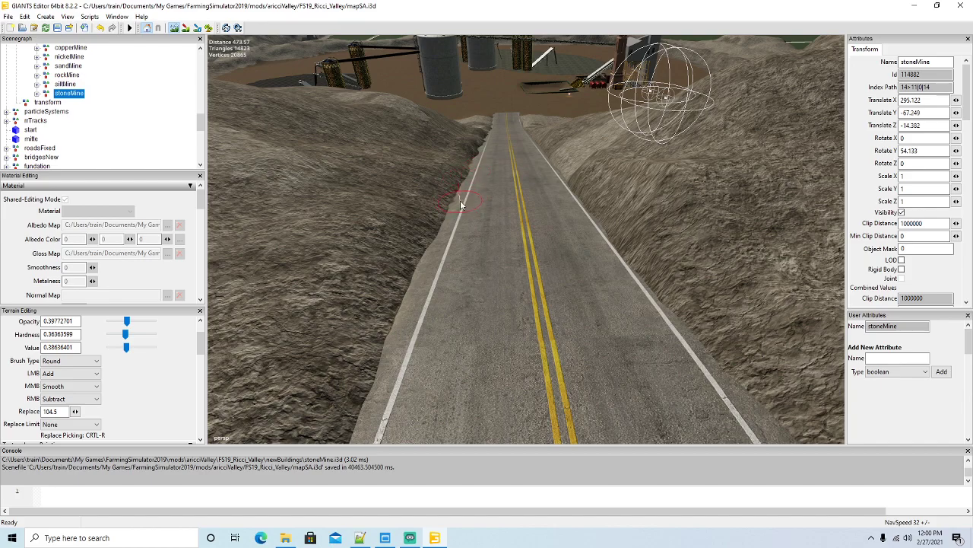
left_click(173, 28)
mouse_move(413, 245)
left_mouse_down("alt")
mouse_move(409, 199)
mouse_move(403, 225)
left_mouse_up("alt")
scroll(408, 199, "up", 4)
scroll(403, 225, "up", 1)
left_click(174, 28)
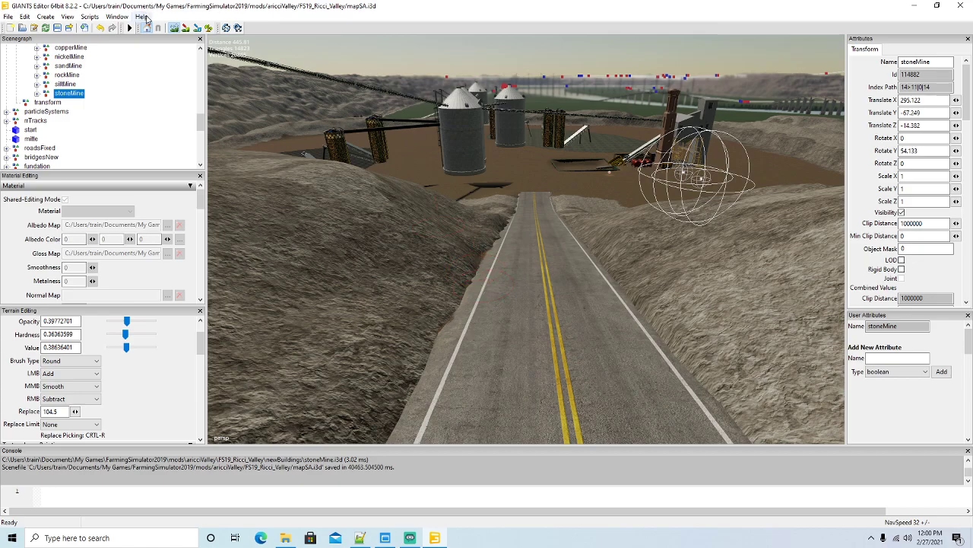
Step: Cut back the terrain on the left road edge along the final stretch before the mine yard
left_click_drag(444, 302, 450, 328, "alt")
scroll(434, 279, "up", 3)
left_click(174, 28)
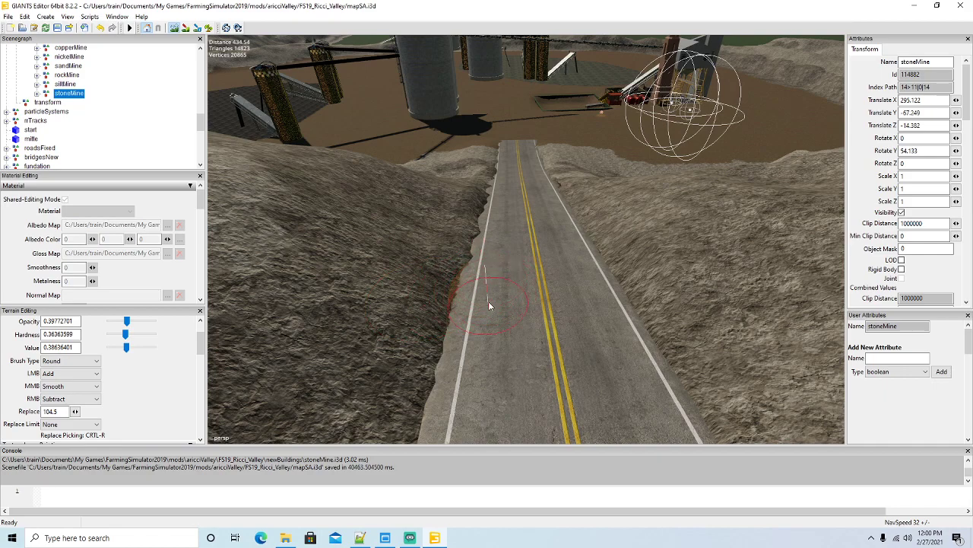
right_click_drag(483, 266, 495, 248)
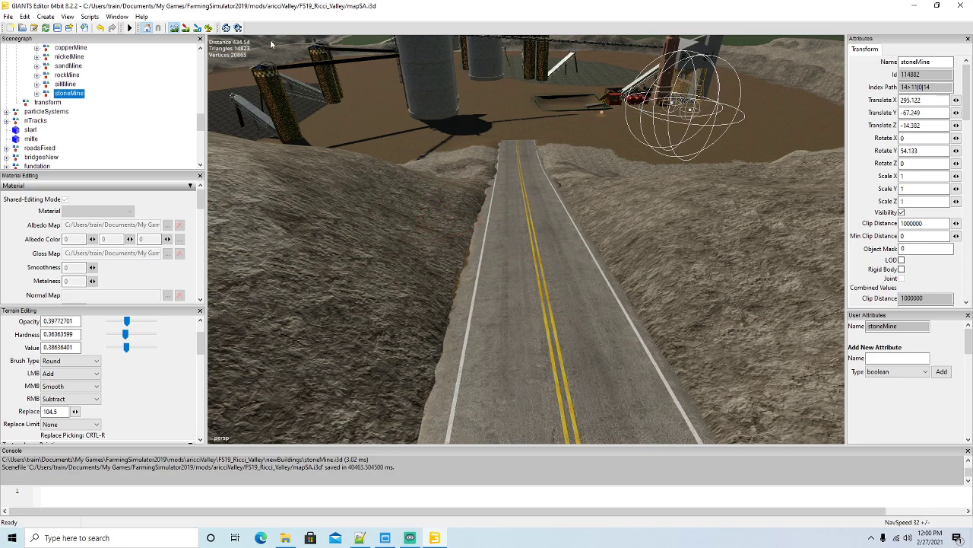
left_click(172, 27)
mouse_move(523, 268)
left_mouse_down("alt")
mouse_move(520, 242)
mouse_move(519, 271)
left_mouse_up("alt")
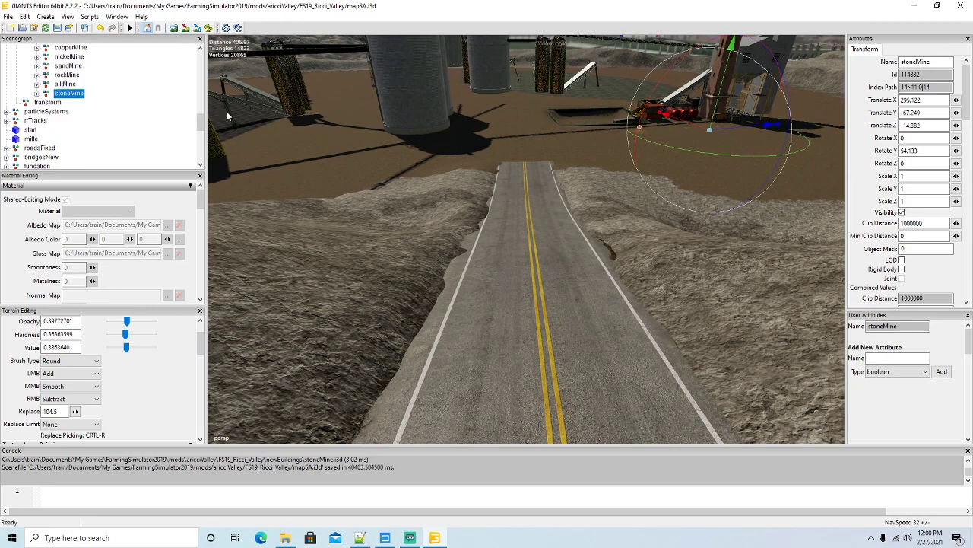
left_click(173, 27)
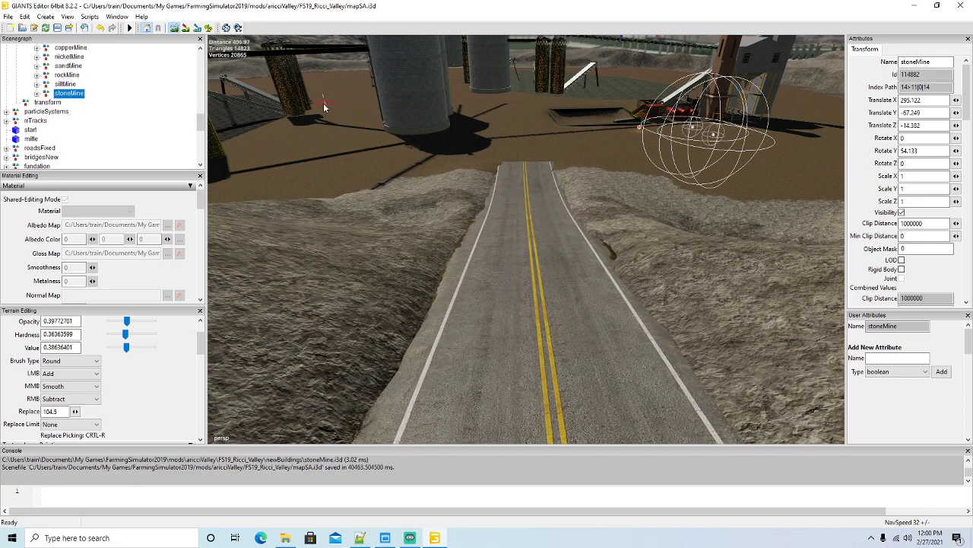
left_click(174, 28)
Step: Return to the uphill part of the road and subtract terrain along its right edge facing the mine yard
left_click_drag(454, 288, 457, 281, "alt")
scroll(458, 281, "down", 2)
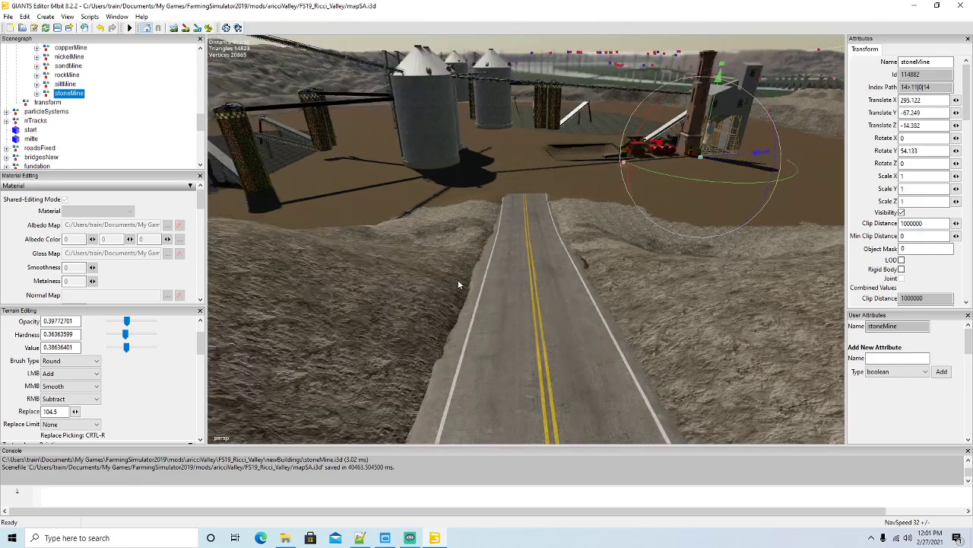
scroll(458, 284, "down", 5)
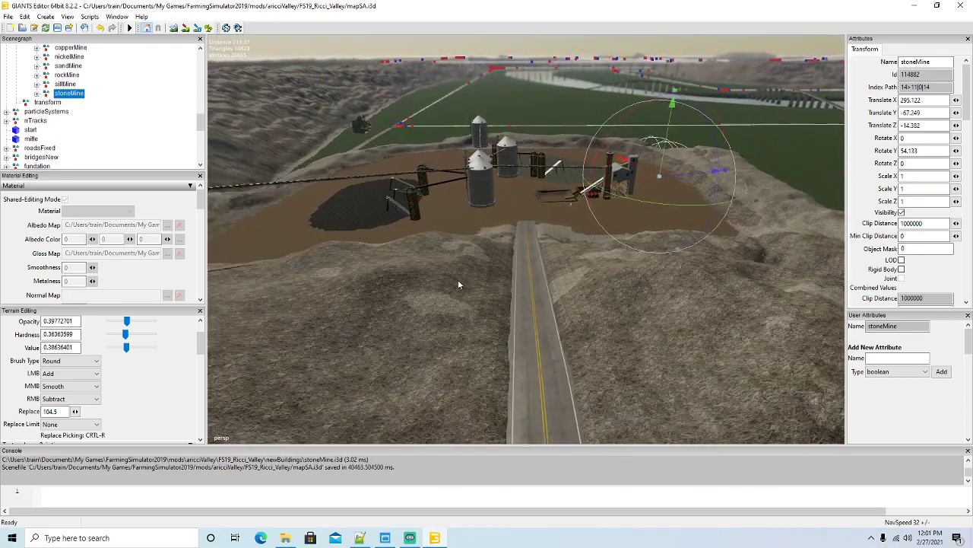
scroll(458, 281, "down", 5)
left_click_drag(467, 327, 491, 312, "alt")
scroll(521, 372, "up", 4)
scroll(447, 287, "up", 5)
scroll(447, 286, "up", 3)
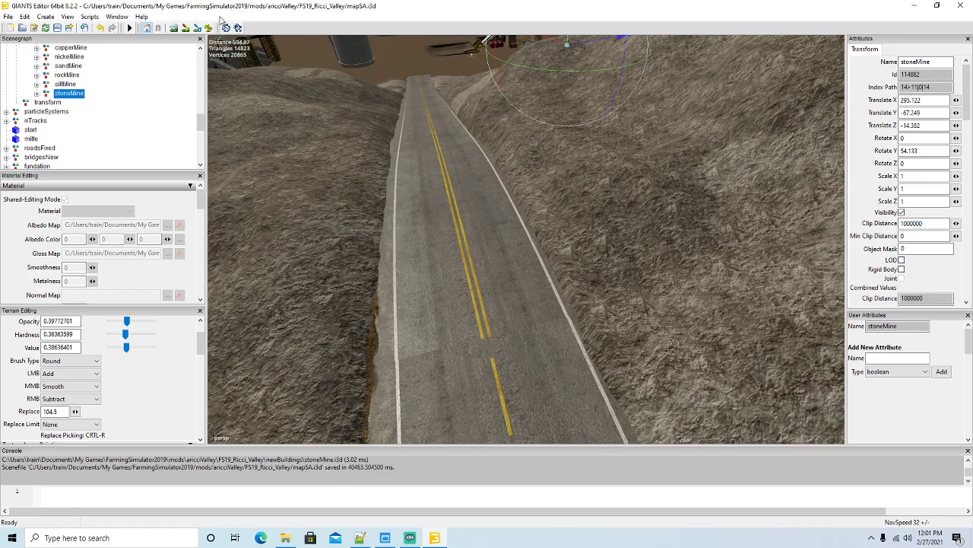
left_click(174, 27)
mouse_move(522, 141)
right_mouse_down()
mouse_move(605, 249)
mouse_move(618, 288)
right_mouse_up()
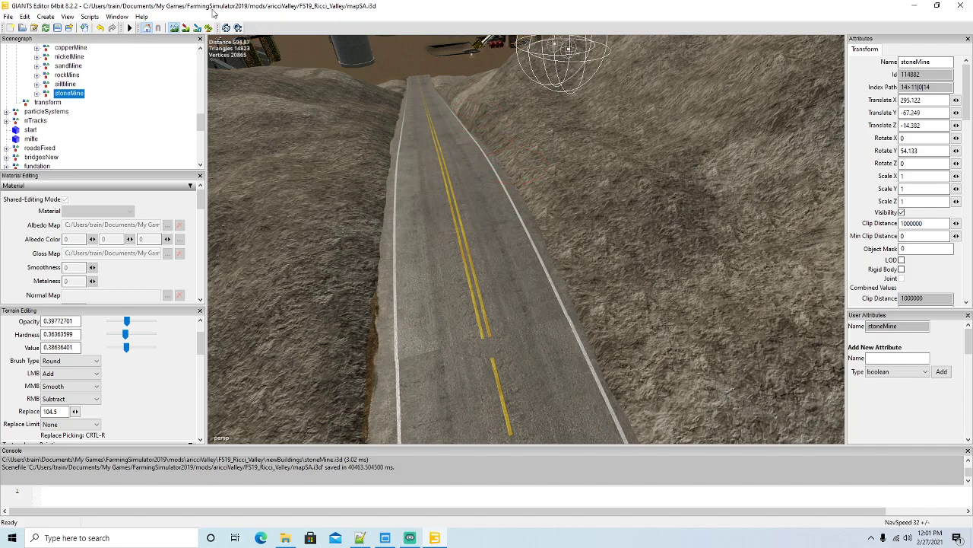
left_click(176, 28)
mouse_move(347, 151)
left_mouse_down("alt")
mouse_move(335, 121)
mouse_move(359, 156)
mouse_move(286, 105)
left_mouse_up("alt")
scroll(336, 124, "up", 3)
scroll(358, 157, "up", 2)
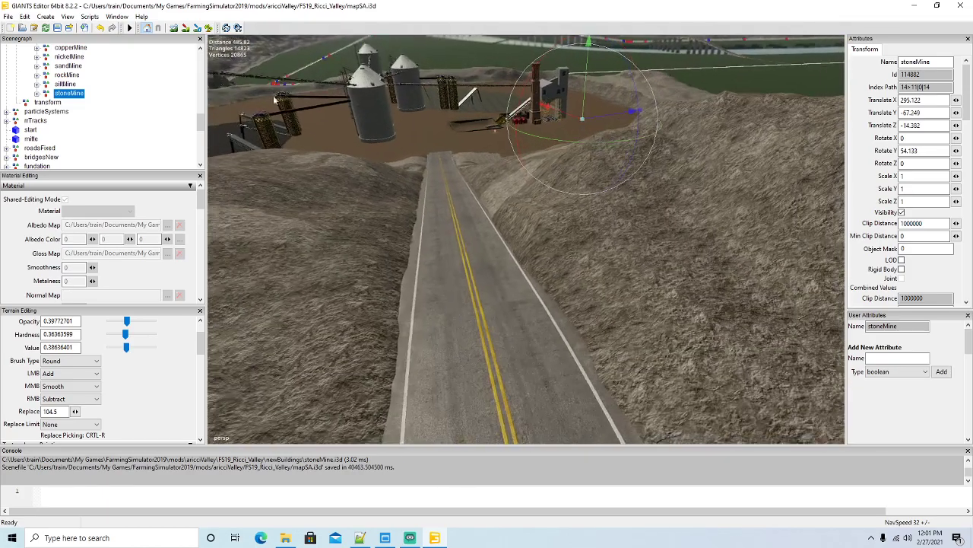
scroll(508, 186, "down", 1)
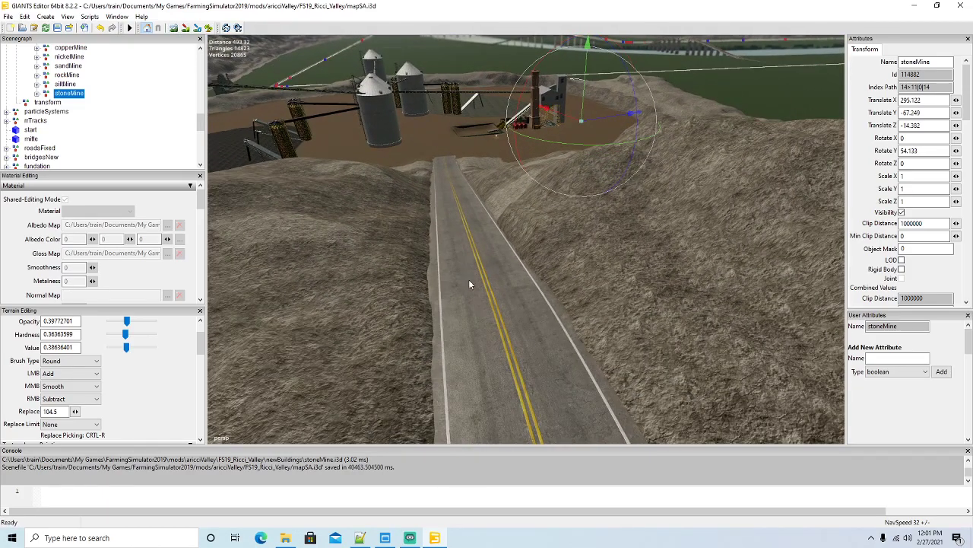
Step: Sculpt the terrain along the road's right edge on the upper part of the descent to the mine yard
scroll(464, 276, "up", 1)
left_click_drag(440, 250, 466, 271, "alt")
scroll(449, 254, "up", 1)
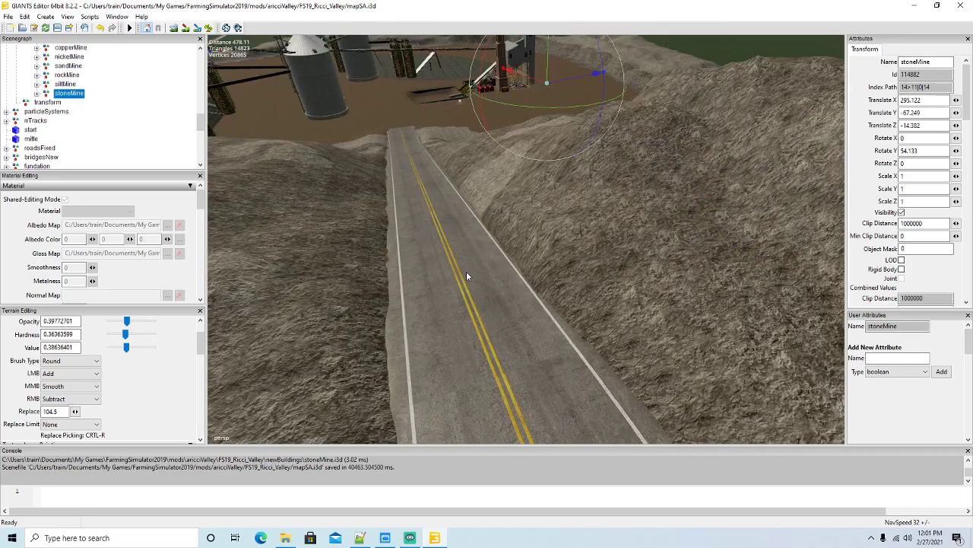
left_click(173, 28)
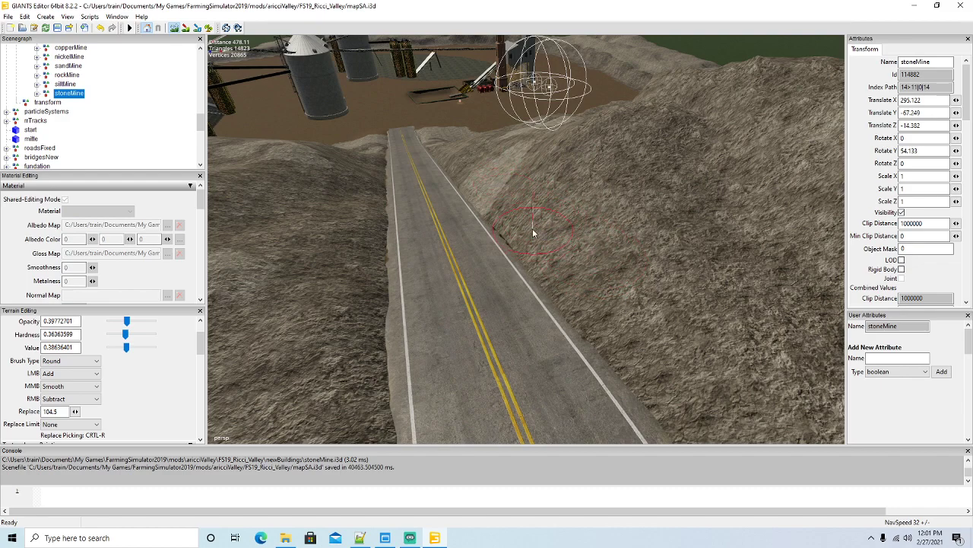
left_click(174, 28)
Step: Continue sculpting the slope beside the road's right edge a little farther down the descent
mouse_move(369, 209)
left_mouse_down("alt")
mouse_move(331, 170)
mouse_move(391, 226)
left_mouse_up("alt")
scroll(332, 170, "up", 2)
left_click(174, 29)
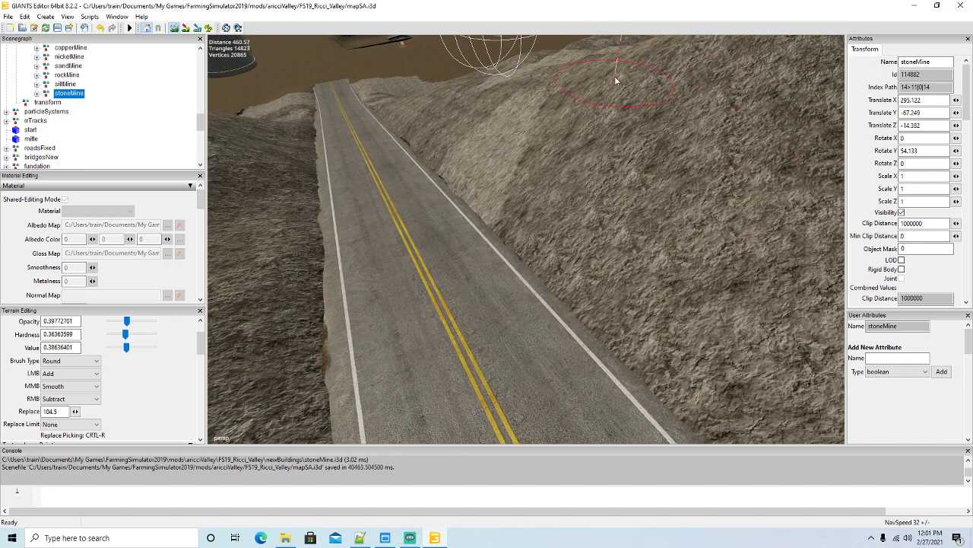
left_click(174, 29)
Step: Touch up the terrain beside the right edge around the dark gap on the lower half of the descent
mouse_move(331, 224)
left_mouse_down("alt")
mouse_move(278, 159)
mouse_move(299, 211)
left_mouse_up("alt")
scroll(277, 157, "up", 4)
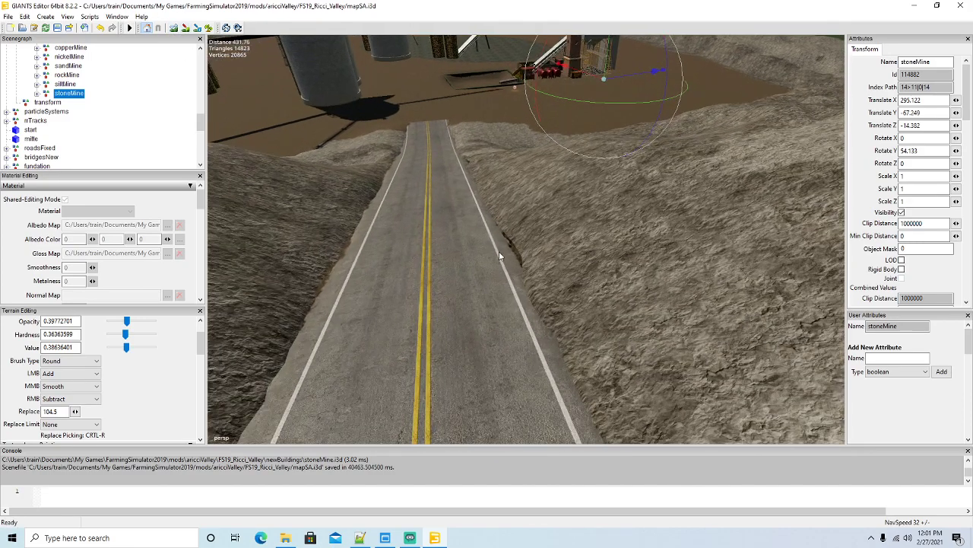
left_click(175, 28)
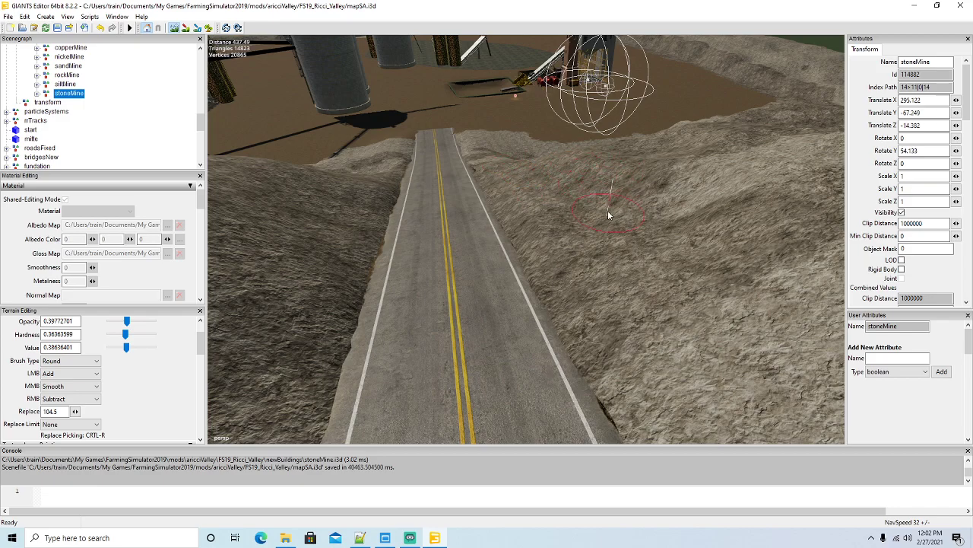
left_click(173, 29)
Step: Raise and smooth the terrain over the remaining gap at the road's right edge just before the mine yard
left_click_drag(245, 125, 348, 254, "alt")
scroll(304, 199, "up", 5)
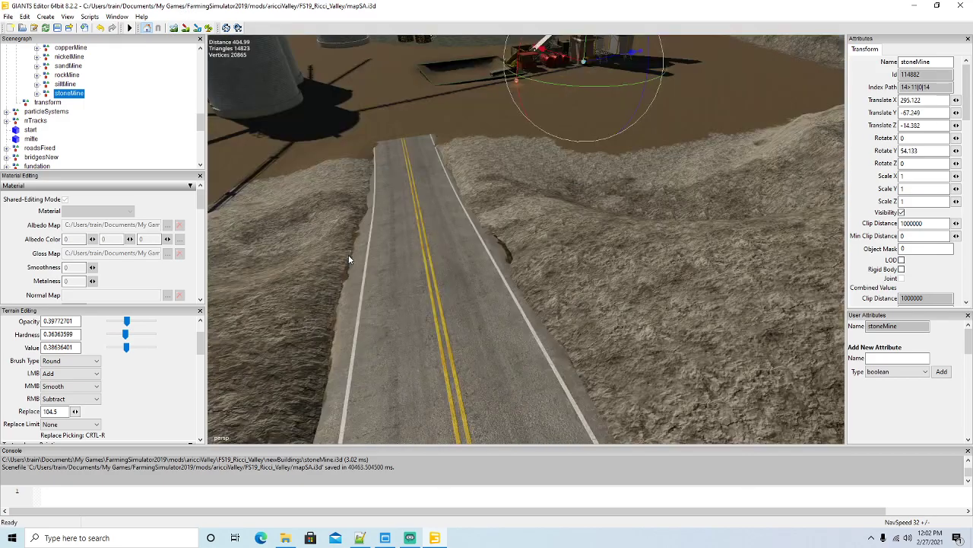
left_click(174, 28)
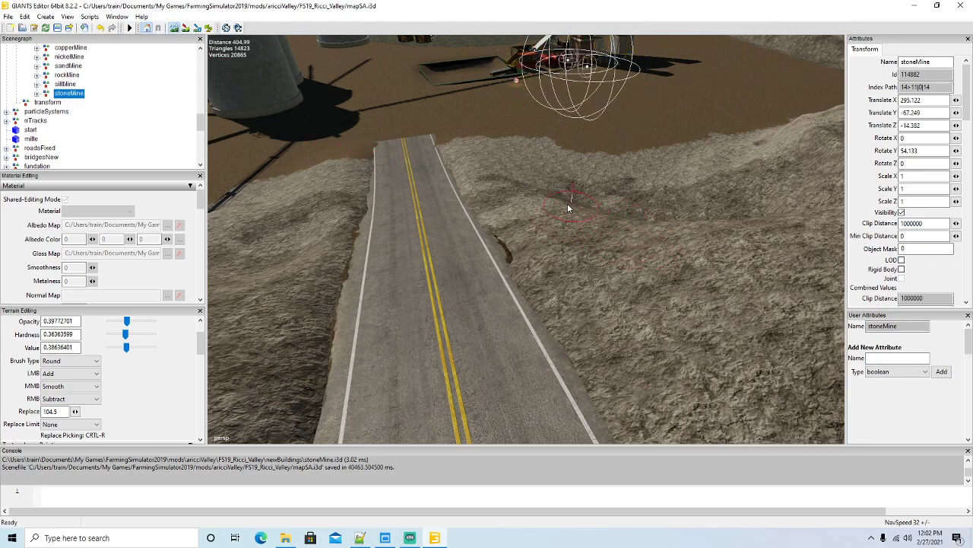
mouse_move(494, 232)
left_mouse_down()
mouse_move(522, 283)
mouse_move(489, 275)
mouse_move(497, 282)
mouse_move(500, 262)
mouse_move(527, 295)
left_mouse_up()
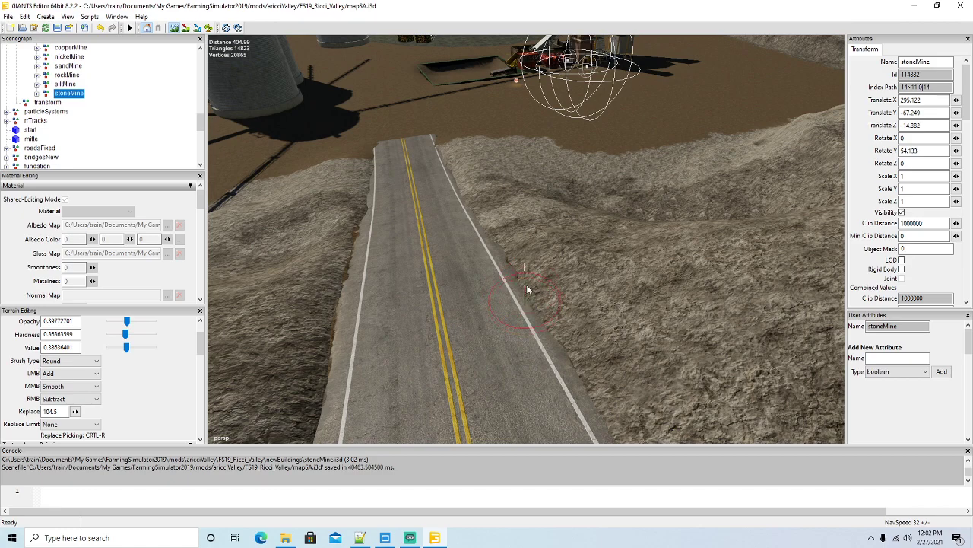
middle_click_drag(588, 284, 534, 239)
left_click(513, 258)
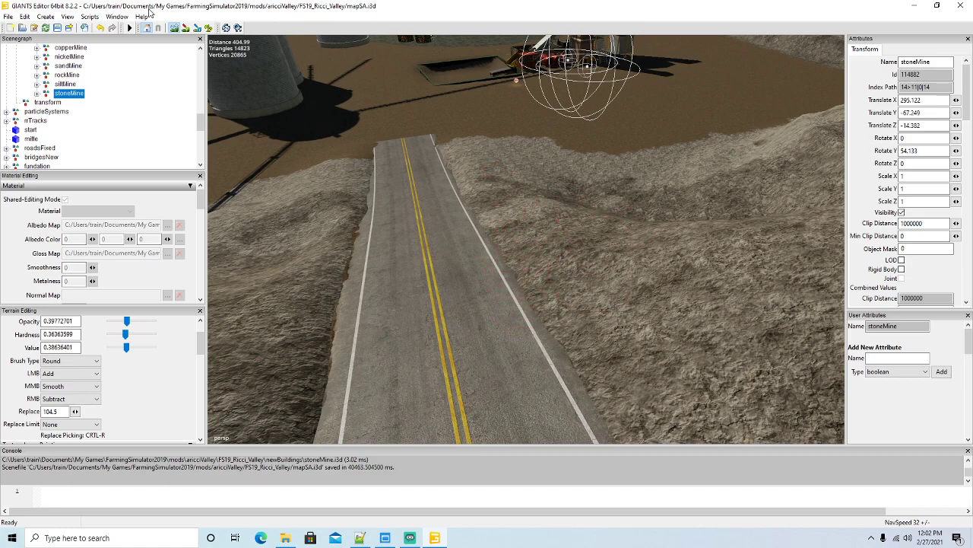
left_click(174, 29)
Step: Look back uphill from the mine yard and sculpt the terrain where dirt patches show along the road's right edge
mouse_move(430, 243)
left_mouse_down("alt")
mouse_move(408, 229)
mouse_move(406, 201)
left_mouse_up("alt")
scroll(406, 202, "up", 6)
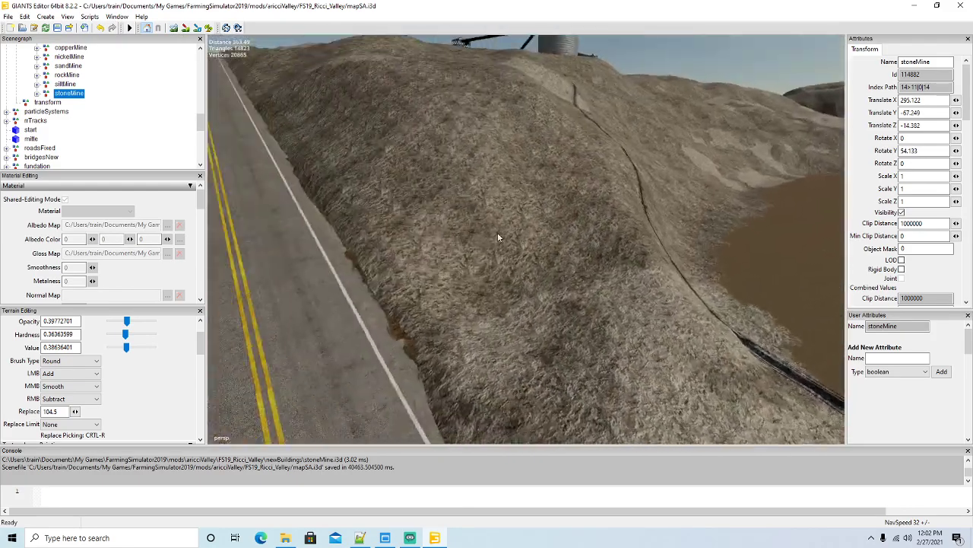
left_click_drag(500, 235, 456, 258, "alt")
scroll(442, 225, "up", 3)
scroll(442, 225, "down", 3)
scroll(457, 258, "up", 5)
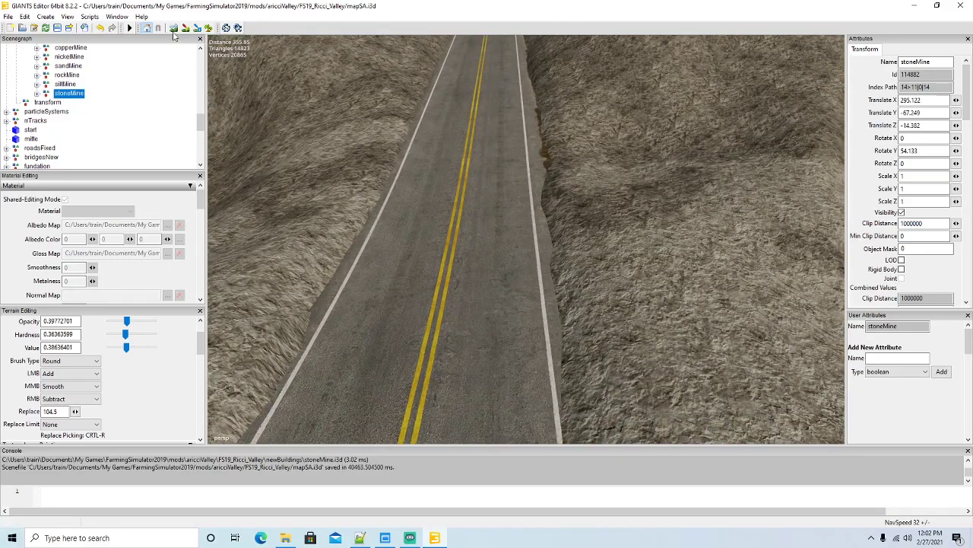
left_click(175, 31)
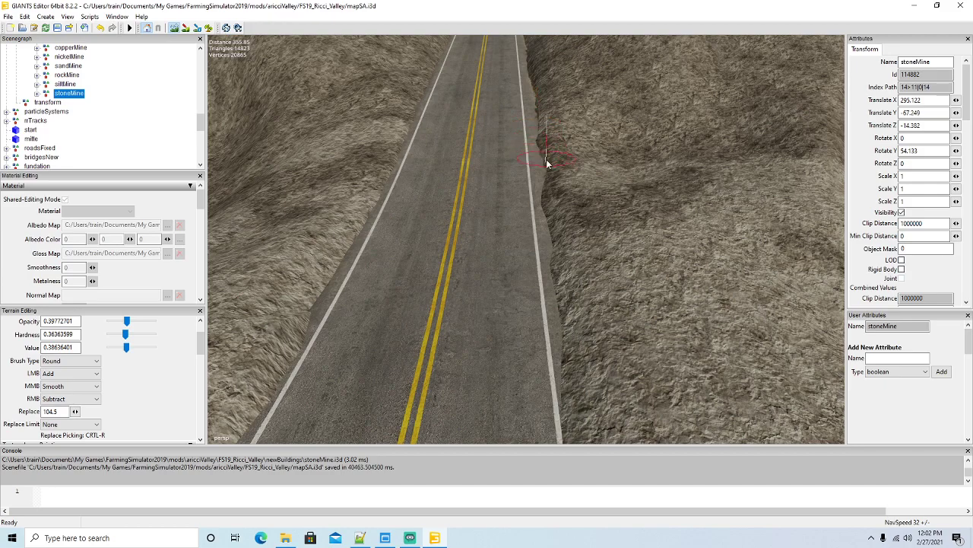
left_click_drag(540, 187, 544, 376)
left_click(175, 28)
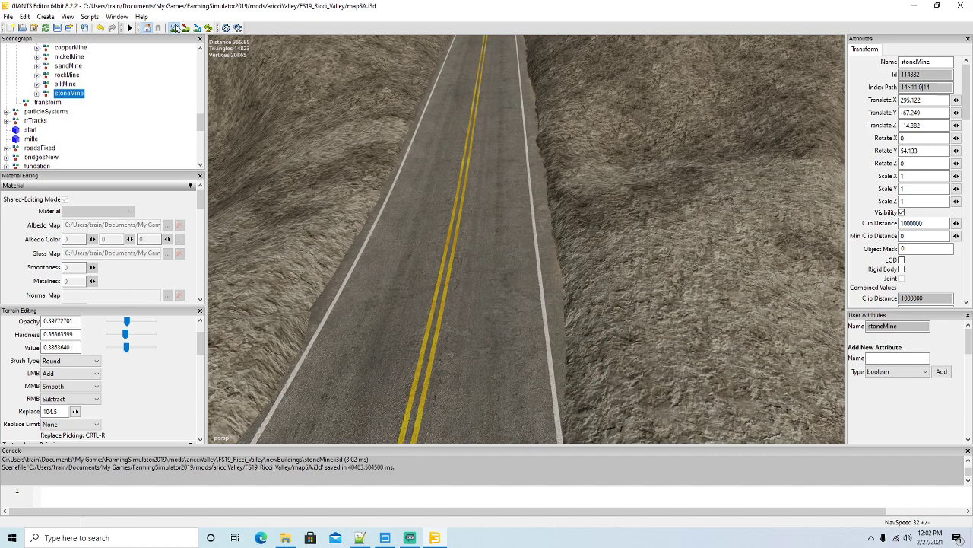
Step: Touch up the terrain at the road's lower end where it meets the mine yard
scroll(402, 246, "down", 3)
left_click(175, 28)
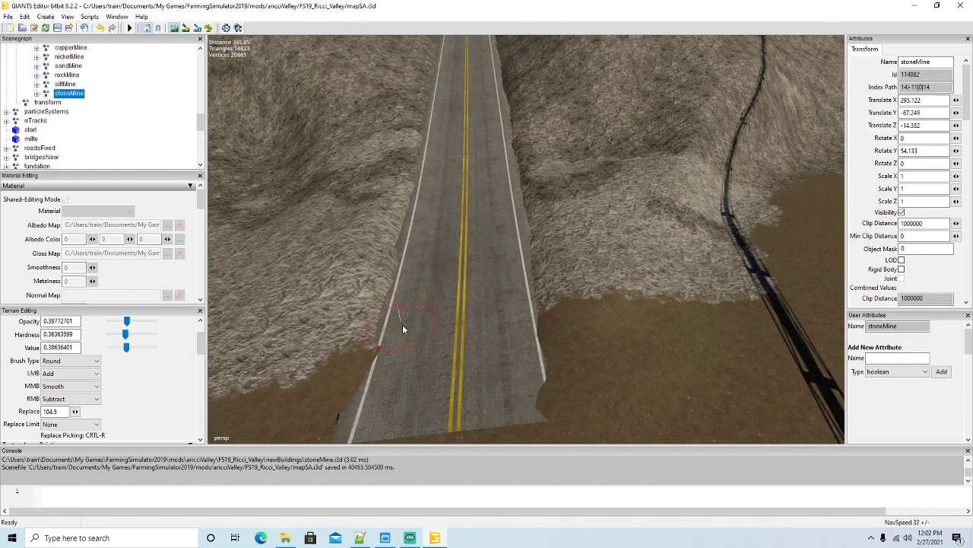
left_click(175, 28)
Step: Switch to Streamlabs OBS to check the live stream and chat, and return to the map
left_click(410, 538)
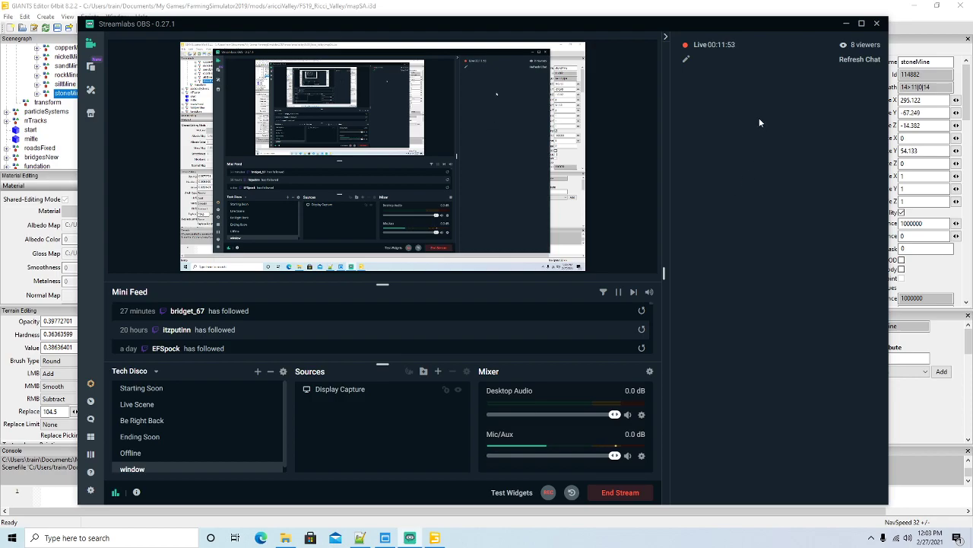
left_click(846, 23)
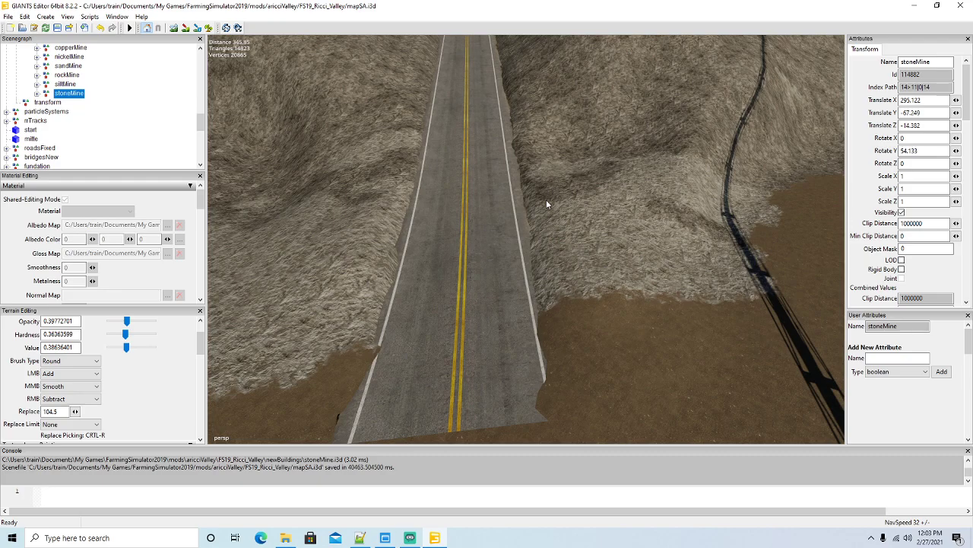
Step: Inspect the finished mine road from the yard up the hill and out to the main road junction
left_click_drag(431, 251, 412, 258, "alt")
scroll(412, 258, "down", 6)
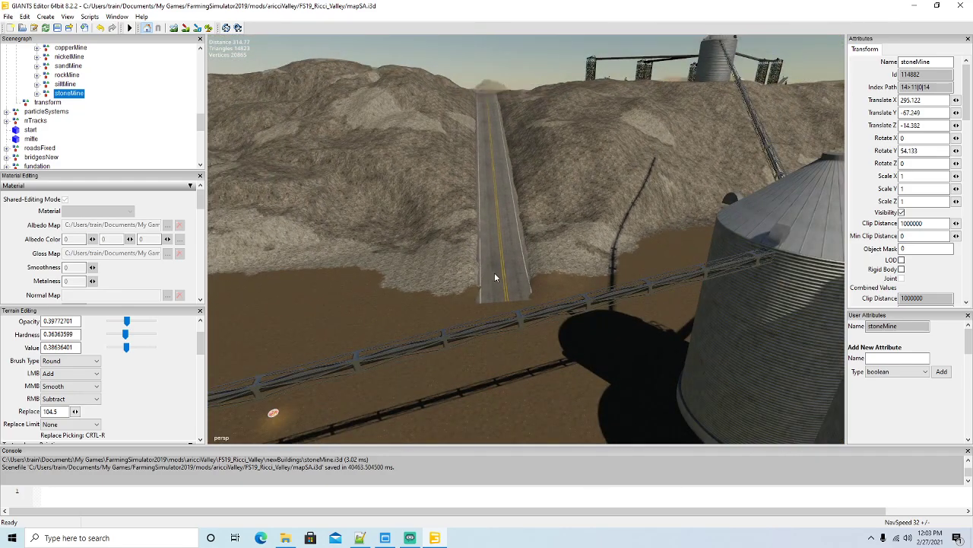
scroll(494, 291, "down", 5)
left_click_drag(494, 291, 505, 267, "alt")
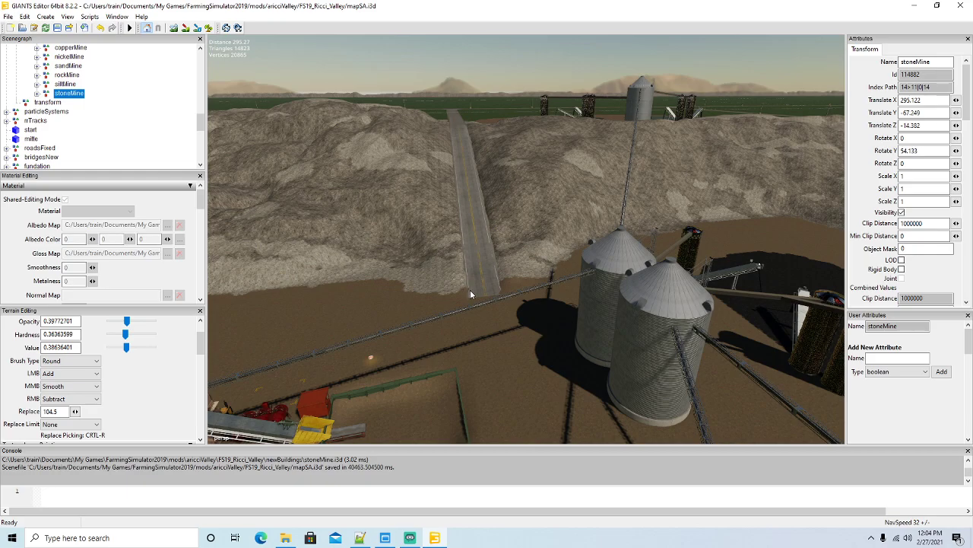
left_click_drag(484, 303, 465, 251, "alt")
scroll(465, 251, "up", 10)
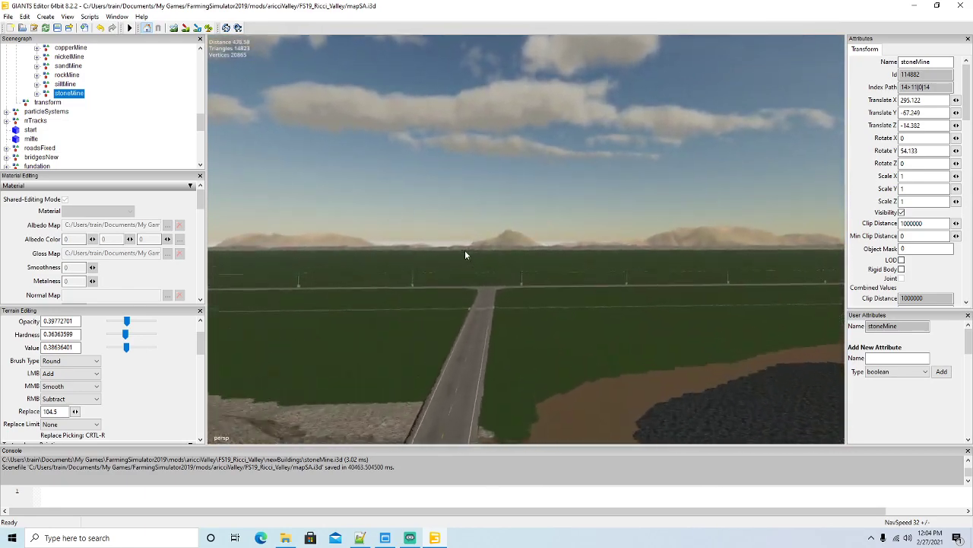
scroll(464, 249, "up", 10)
left_click_drag(465, 249, 461, 303, "alt")
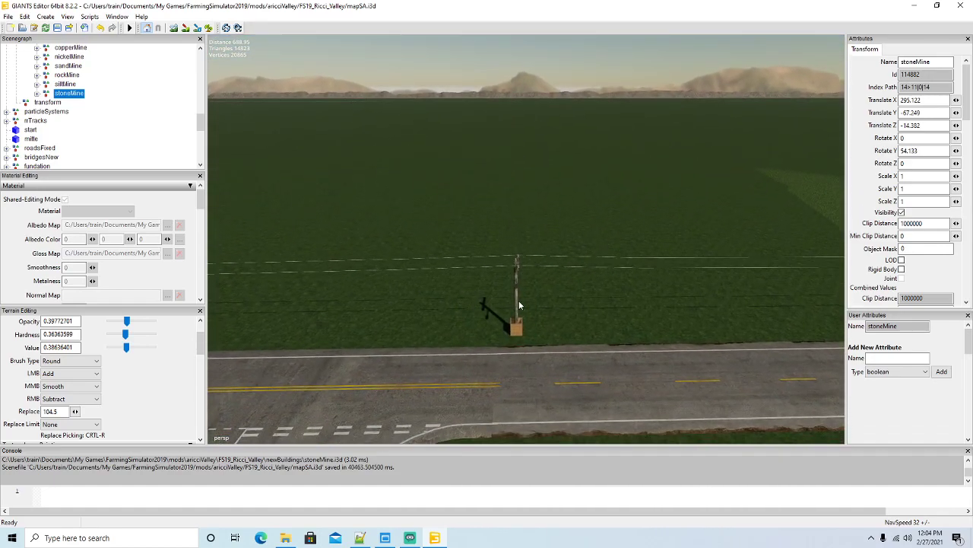
Step: Select the whole powerPole group of the roadside pole opposite the mine road junction and collapse it in the scenegraph
scroll(551, 359, "up", 7)
left_click_drag(540, 355, 522, 366, "alt")
scroll(517, 372, "down", 10)
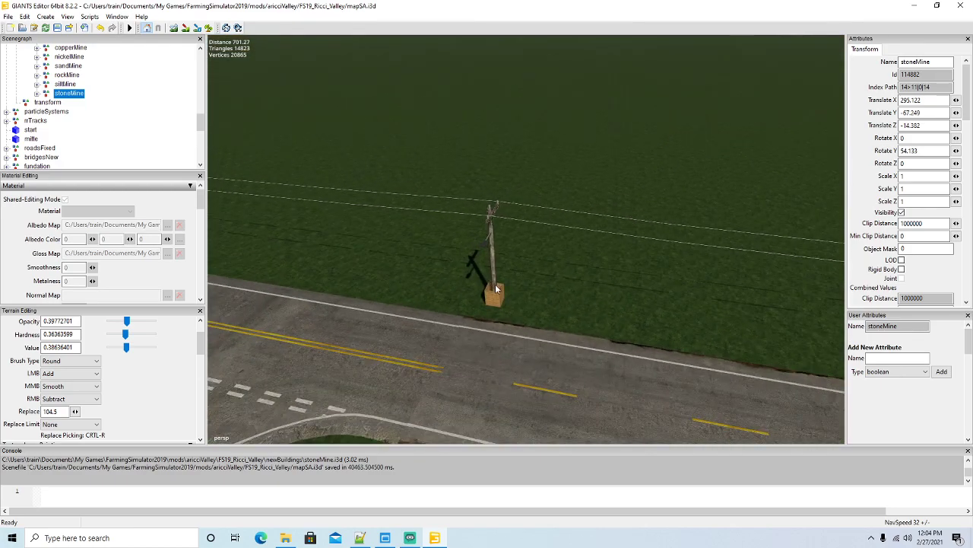
left_click(495, 281)
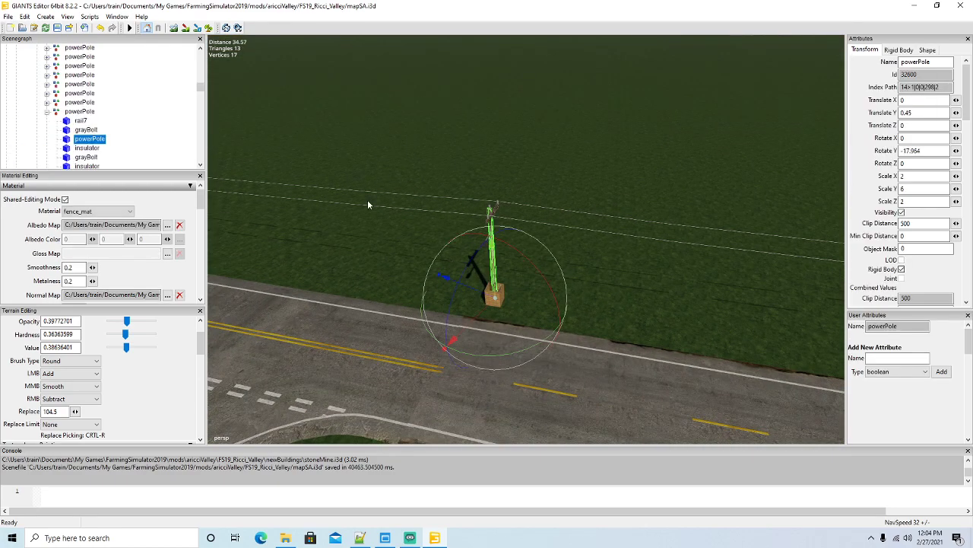
left_click(56, 113)
left_click(47, 113)
Step: Duplicate the power pole in place and rotate the copy so its wires run along the side road toward the mine
scroll(305, 260, "down", 4)
left_click_drag(304, 260, 292, 278, "alt")
scroll(299, 262, "down", 2)
scroll(339, 209, "up", 5)
scroll(380, 246, "up", 5)
scroll(292, 278, "down", 4)
middle_click_drag(292, 277, 294, 280, "alt")
left_click_drag(293, 280, 299, 283, "alt")
middle_click_drag(299, 283, 298, 282, "alt")
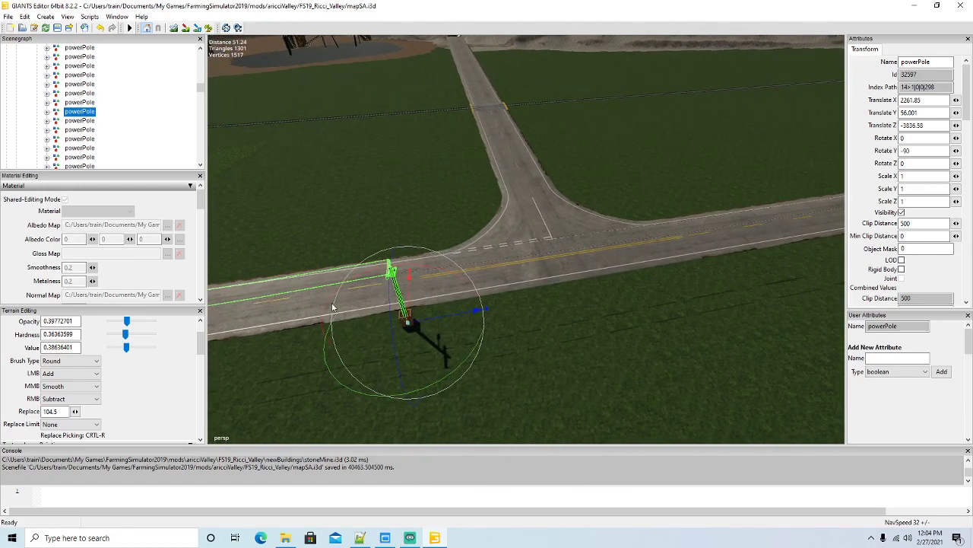
key("ctrl+d")
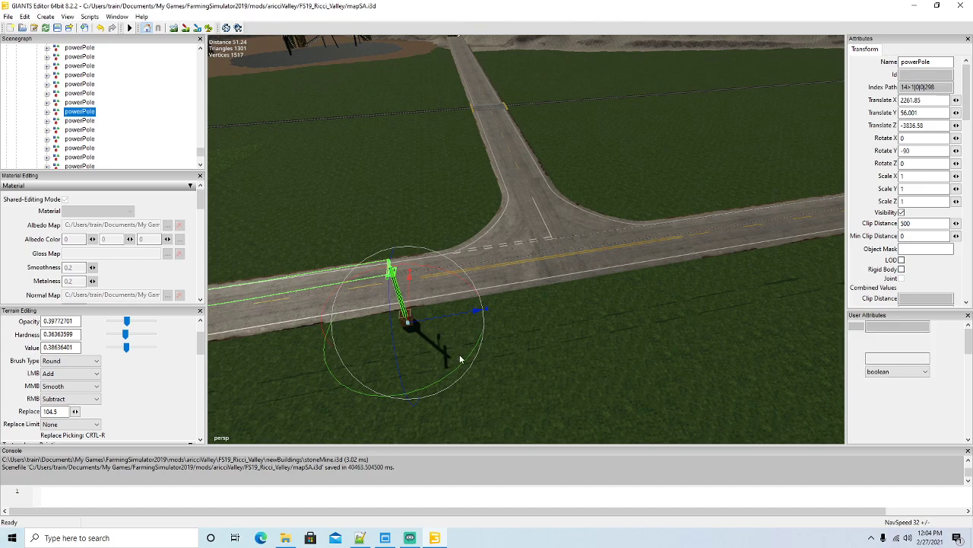
left_click_drag(463, 362, 352, 363)
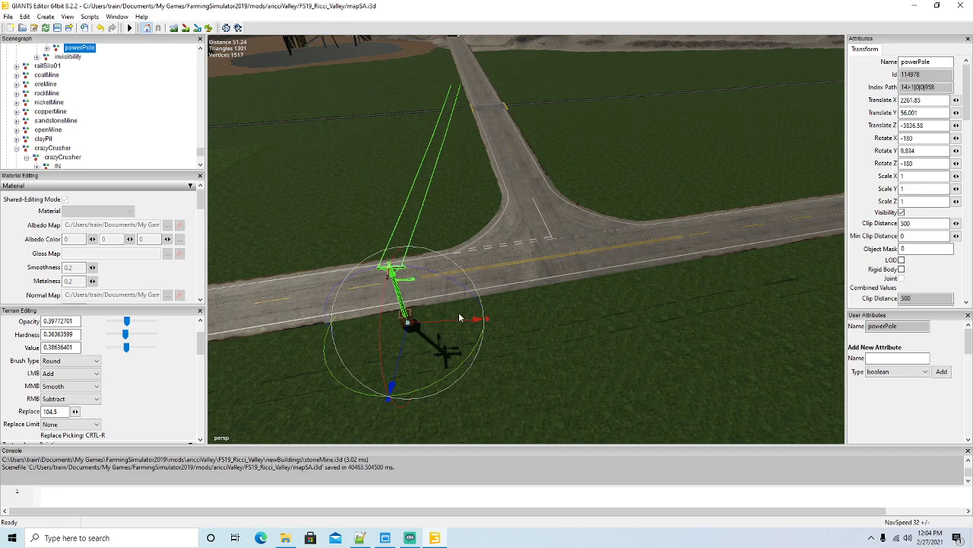
Step: Duplicate the rotated pole and move the copy along the mine road to about X 2245.5, Z -3756.8, beside the railroad crossing
key("ctrl+d")
left_click_drag(405, 344, 515, 118)
left_click_drag(511, 365, 443, 327, "alt")
scroll(504, 210, "up", 5)
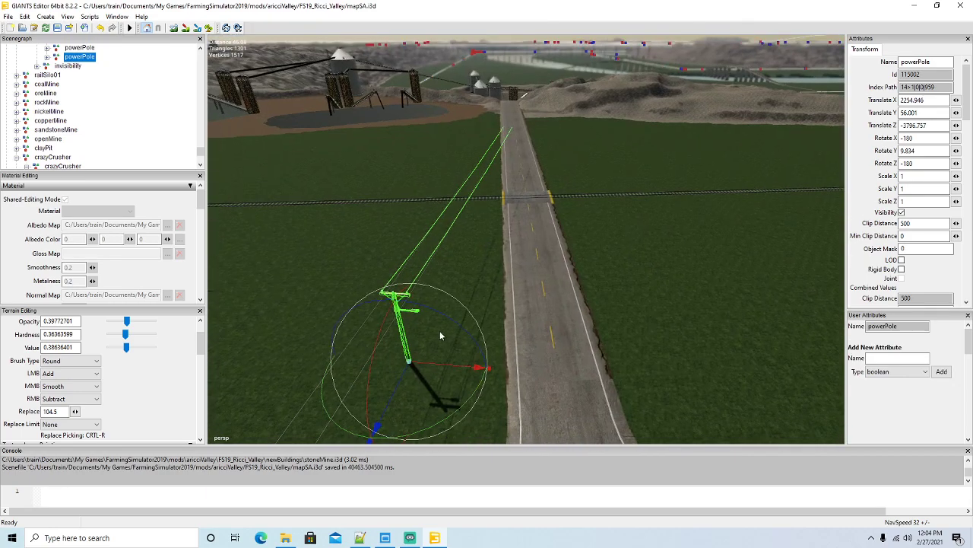
left_click_drag(404, 382, 494, 266)
scroll(576, 180, "up", 5)
left_click_drag(407, 359, 478, 333)
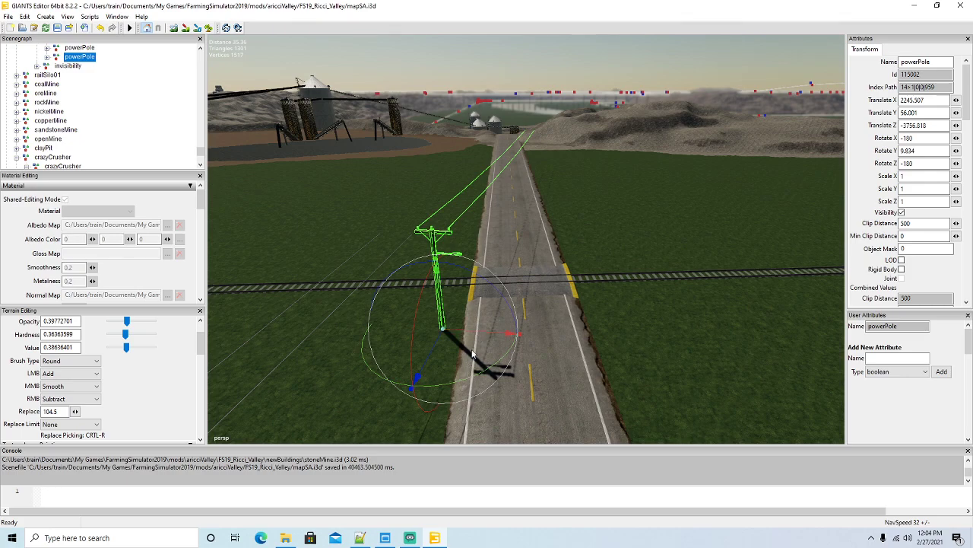
Step: Set the Y rotation of the pole by the railroad crossing to 0
double_click(916, 151)
type("0")
key("Return")
Step: Select the duplicated pole at the junction and rotate it to about 11.4 on Y, aiming its wires at the next pole
left_click_drag(563, 303, 434, 345, "alt")
scroll(554, 256, "up", 3)
scroll(458, 320, "down", 2)
scroll(512, 340, "up", 3)
scroll(435, 354, "up", 3)
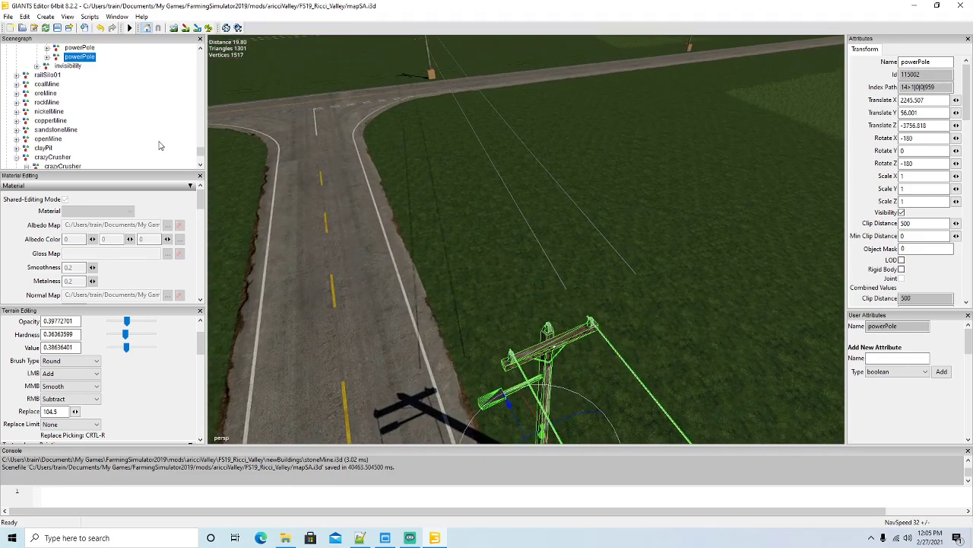
scroll(146, 137, "up", 2)
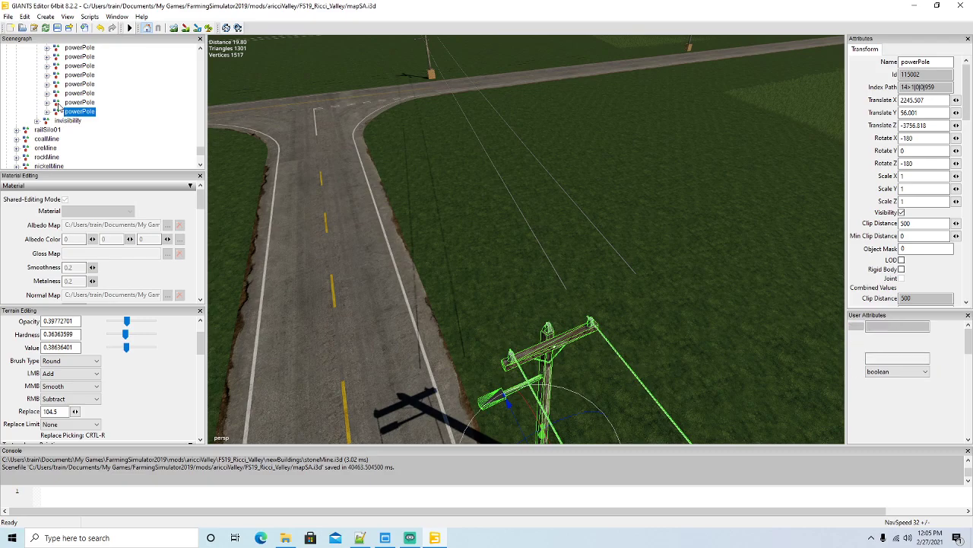
left_click(60, 103)
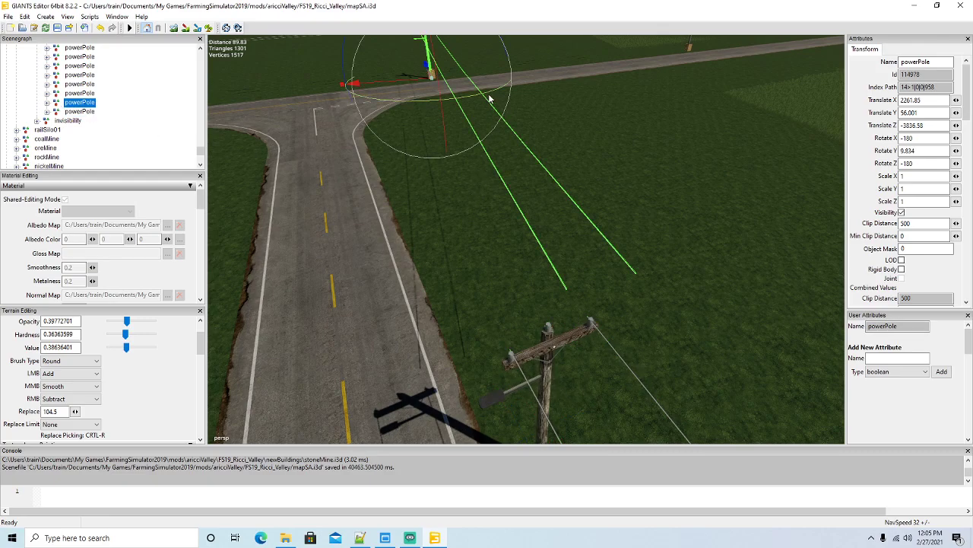
left_click_drag(489, 98, 488, 99)
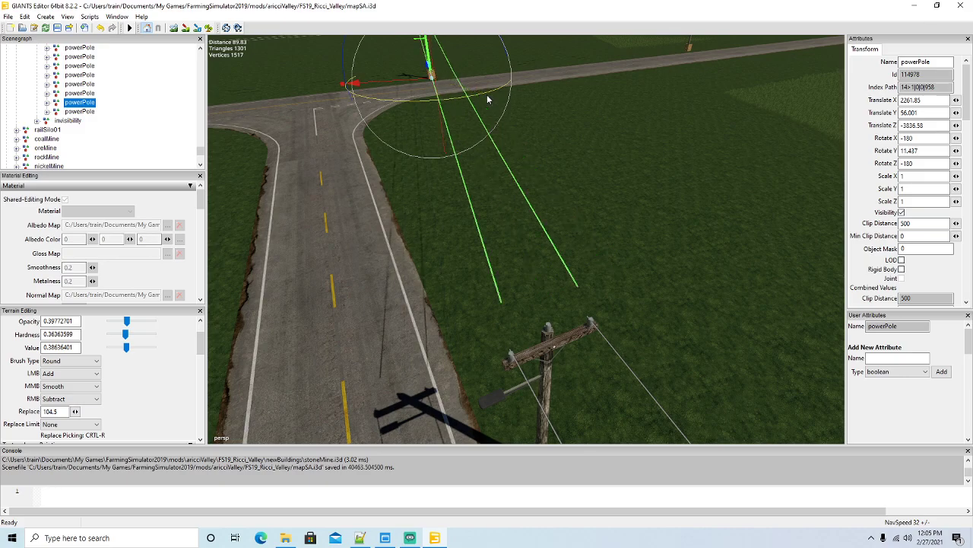
Step: Expand the junction pole's group and set the Scale Z of its wire transform to 2.15 to reach the next pole
left_click(47, 102)
scroll(116, 131, "down", 5)
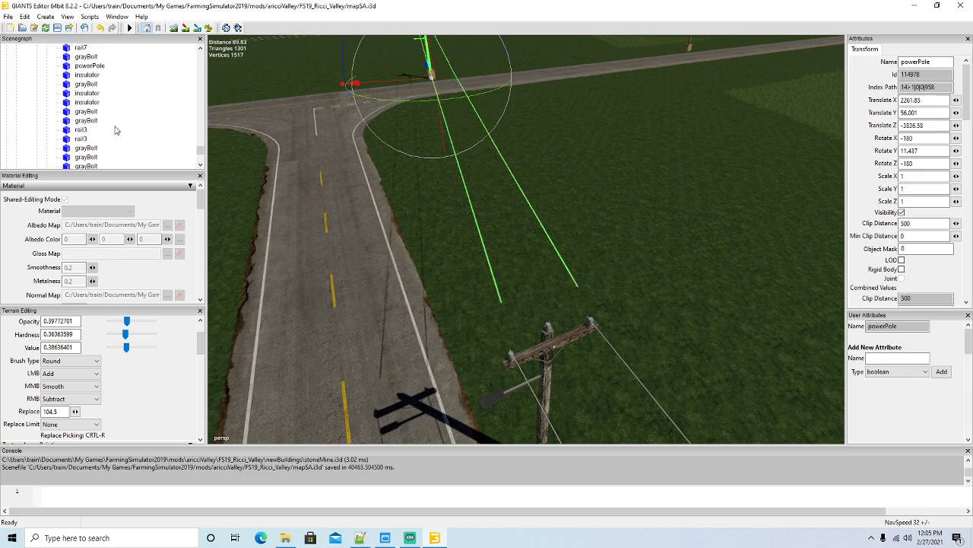
left_click(66, 113)
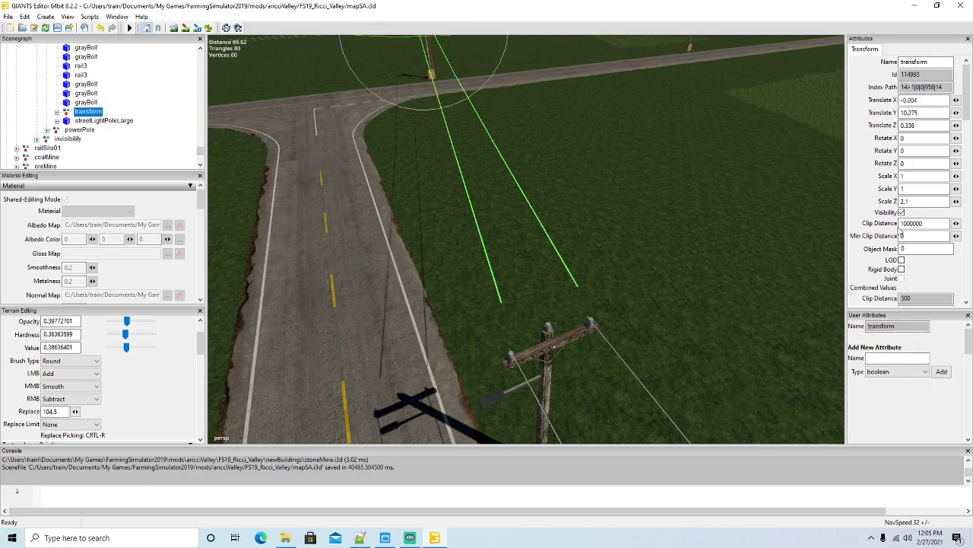
left_click(916, 201)
type("5")
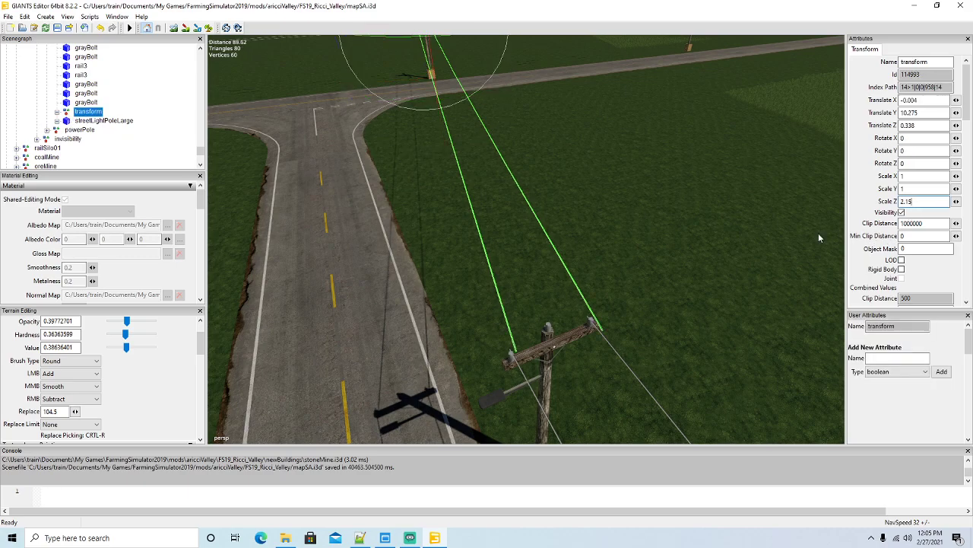
left_click_drag(585, 215, 587, 203, "alt")
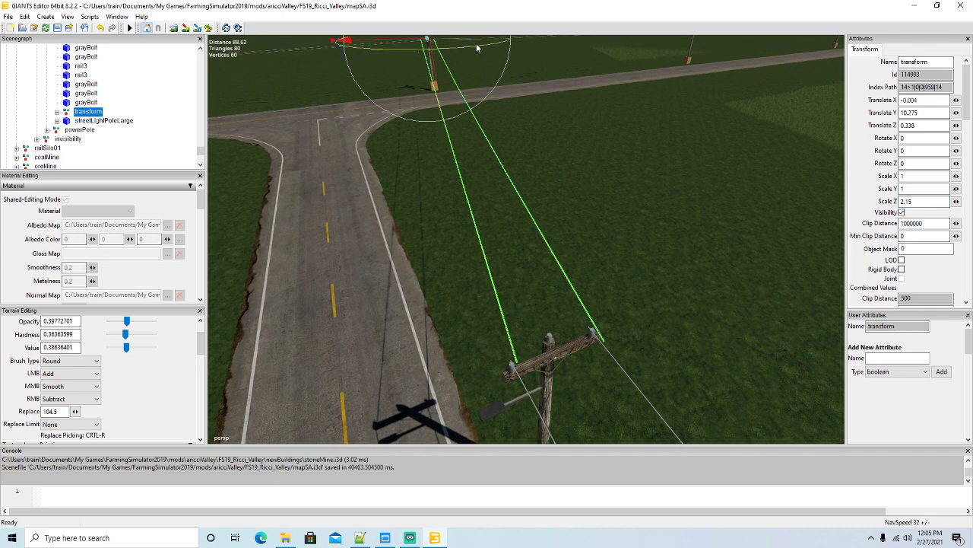
Step: Rotate the junction pole's wire transform to about -0.12 on Y so its wires line up with the next pole
left_click_drag(480, 50, 489, 51)
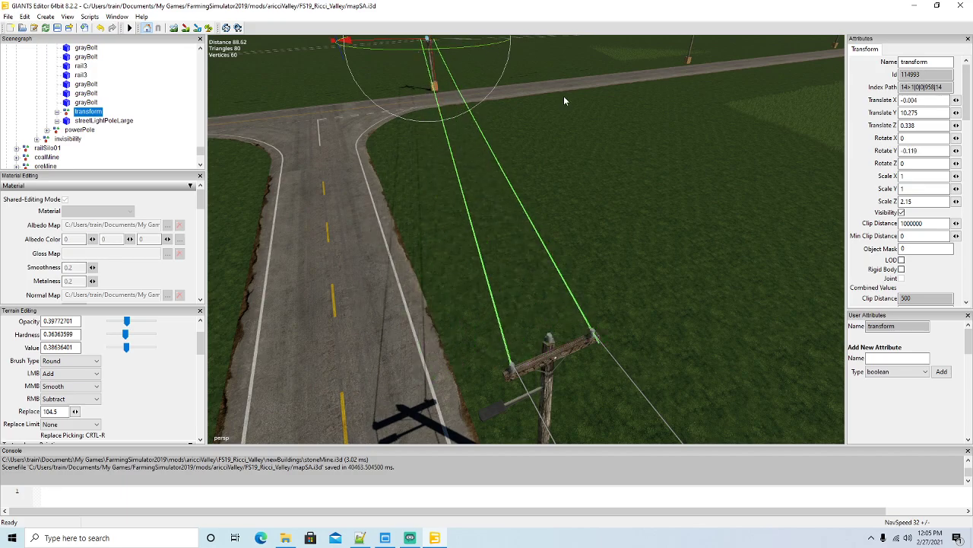
scroll(618, 125, "down", 3)
Step: Delete the streetLightPoleLarge lamp from the junction power pole
left_click_drag(617, 125, 760, 195, "alt")
scroll(577, 71, "up", 5)
scroll(601, 84, "up", 5)
scroll(676, 110, "up", 8)
scroll(714, 270, "down", 5)
left_click_drag(629, 298, 707, 254, "alt")
scroll(454, 308, "up", 3)
left_click(600, 204)
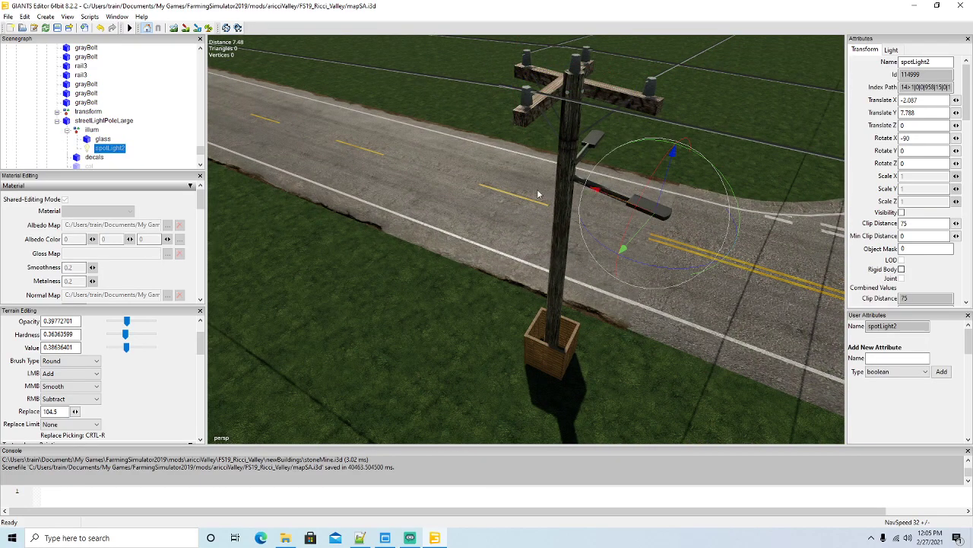
left_click(68, 122)
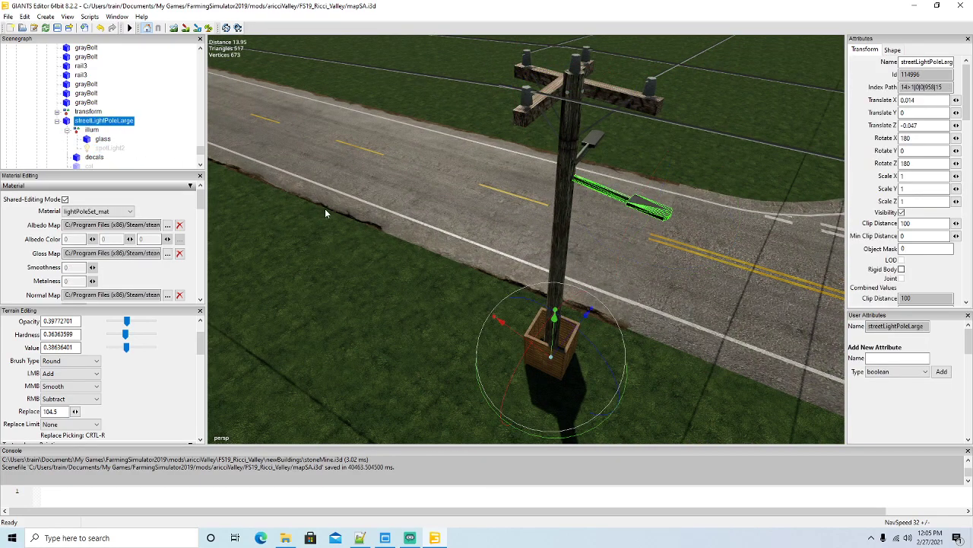
key("Delete")
Step: Duplicate the power pole by the railroad crossing and move the copy along the mine road to about Z -3685.6
left_click_drag(426, 283, 455, 281, "alt")
scroll(481, 202, "up", 4)
scroll(482, 202, "up", 2)
scroll(491, 209, "up", 6)
scroll(455, 282, "down", 2)
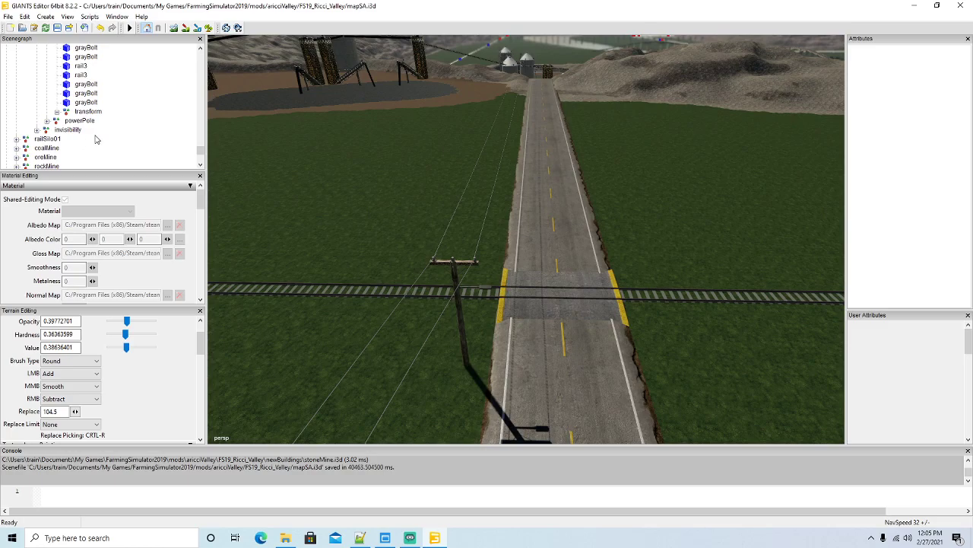
left_click(58, 123)
left_click_drag(515, 297, 493, 307, "alt")
scroll(534, 270, "up", 3)
scroll(495, 309, "down", 3)
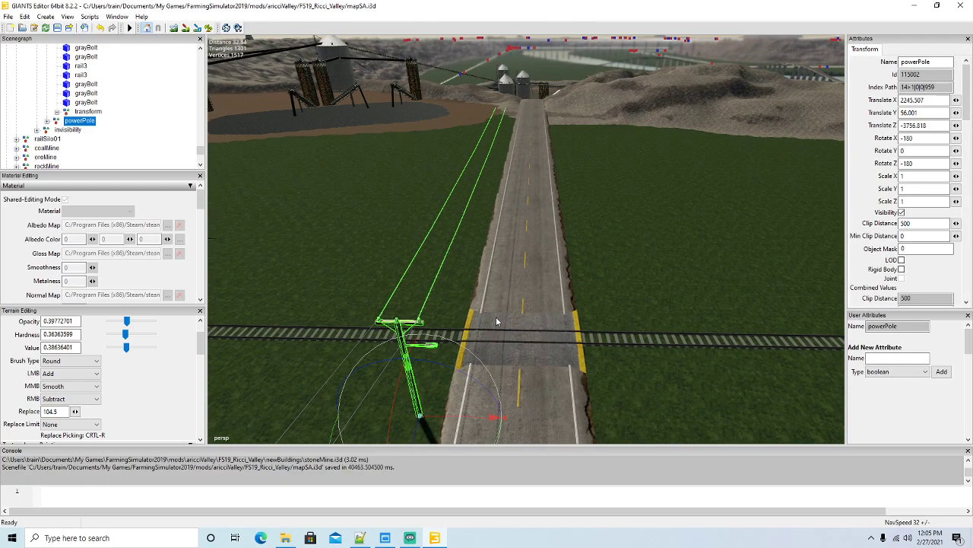
key("ctrl+d")
left_click_drag(418, 436, 660, 16)
left_click_drag(660, 209, 637, 257, "alt")
scroll(665, 169, "up", 4)
left_click_drag(487, 236, 575, 116)
Step: Move the copied pole farther along the road to about Z -3677.3, where the previous pole's wires end
left_click_drag(594, 190, 462, 238, "alt")
scroll(618, 136, "up", 4)
scroll(618, 135, "up", 3)
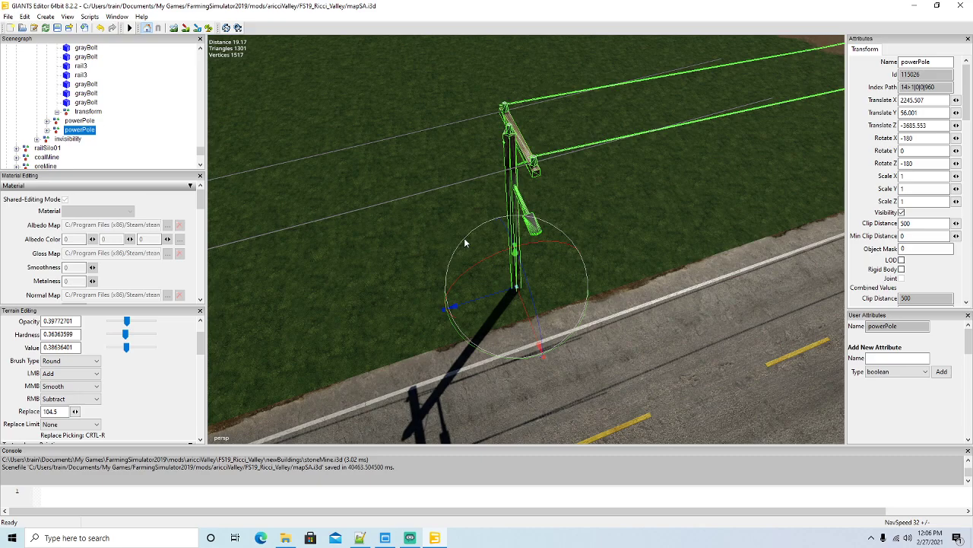
left_click_drag(485, 299, 633, 288)
left_click_drag(632, 288, 518, 398, "alt")
scroll(657, 319, "up", 3)
scroll(518, 398, "down", 4)
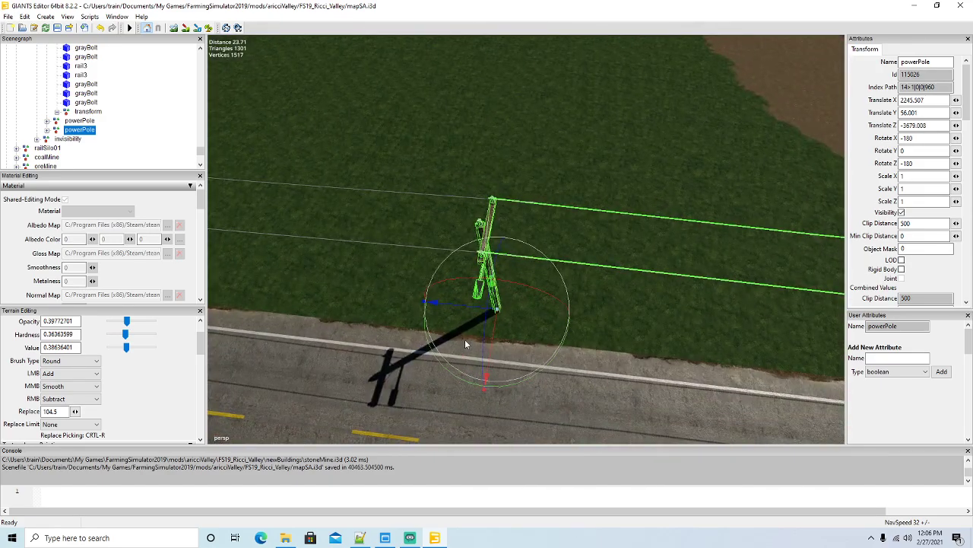
left_click_drag(464, 311, 493, 324)
Step: Duplicate the pole again and move the copy along the mine road toward the hills
scroll(474, 360, "down", 4)
left_click_drag(474, 361, 593, 336, "alt")
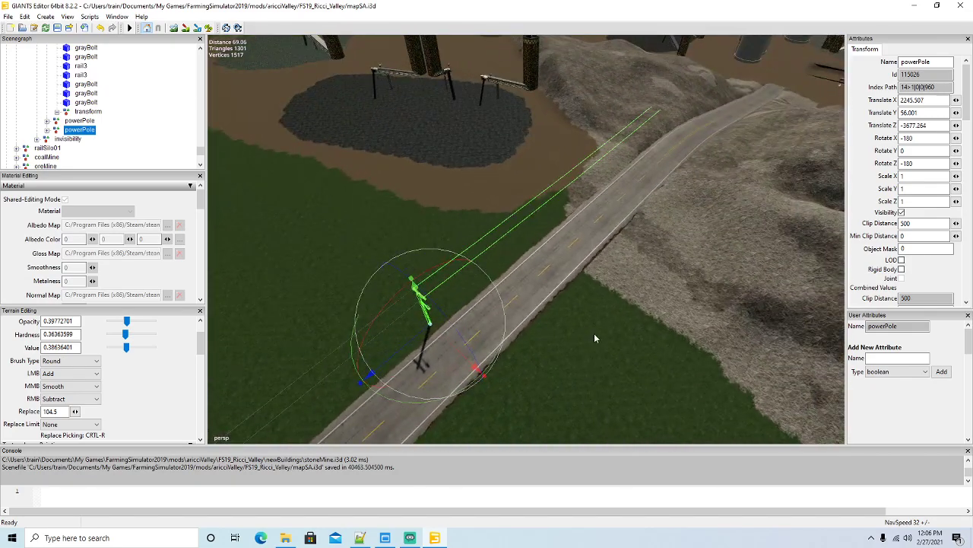
scroll(570, 381, "up", 3)
left_click_drag(570, 381, 554, 351, "alt")
scroll(627, 325, "up", 8)
scroll(467, 356, "down", 3)
scroll(345, 335, "down", 2)
scroll(289, 315, "up", 6)
scroll(522, 346, "down", 3)
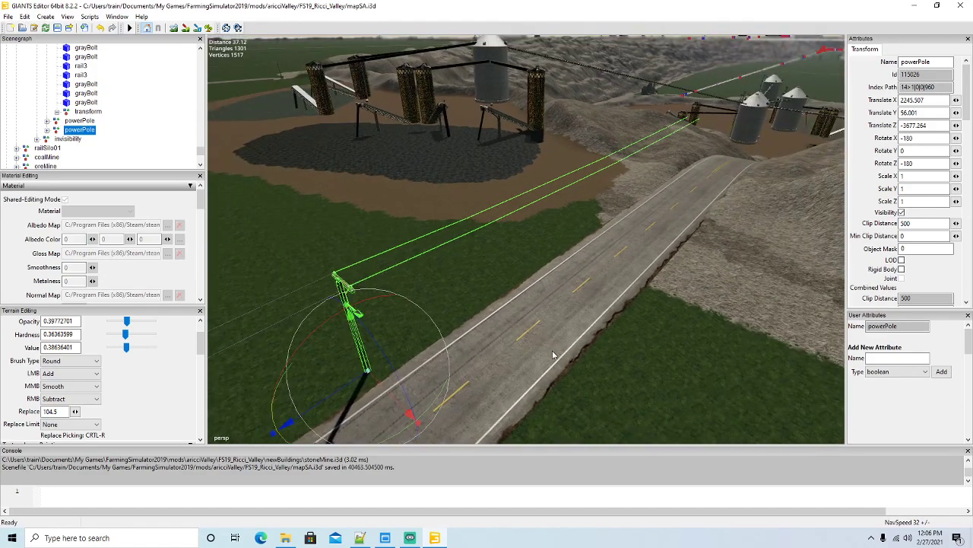
key("ctrl+d")
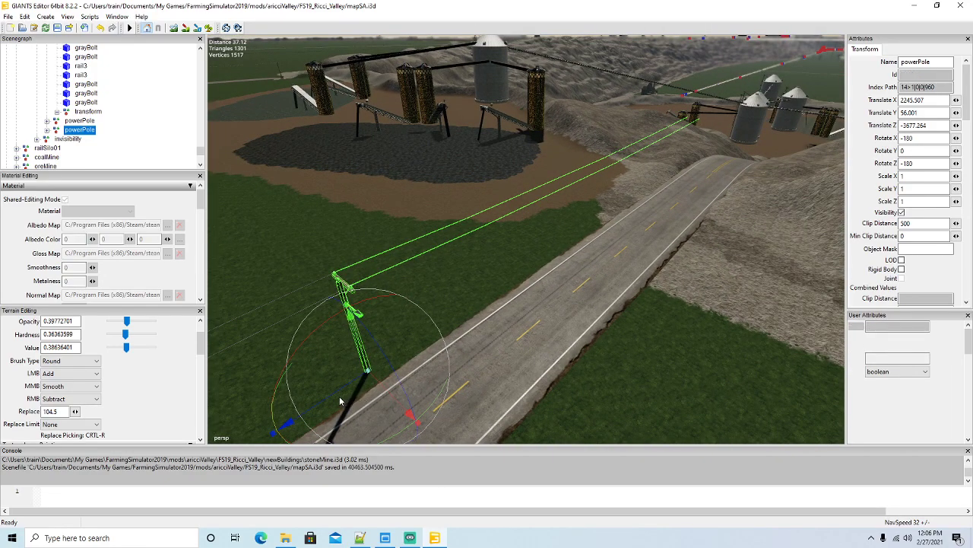
left_click_drag(332, 400, 890, 171)
Step: Position the new pole between the hills at about Z -3597.9 to meet the previous pole's wires
left_click_drag(560, 398, 457, 410, "alt")
scroll(631, 356, "up", 6)
scroll(481, 380, "down", 3)
scroll(506, 365, "up", 4)
scroll(493, 411, "down", 3)
left_click_drag(405, 378, 642, 359)
scroll(638, 379, "down", 5)
scroll(644, 360, "up", 3)
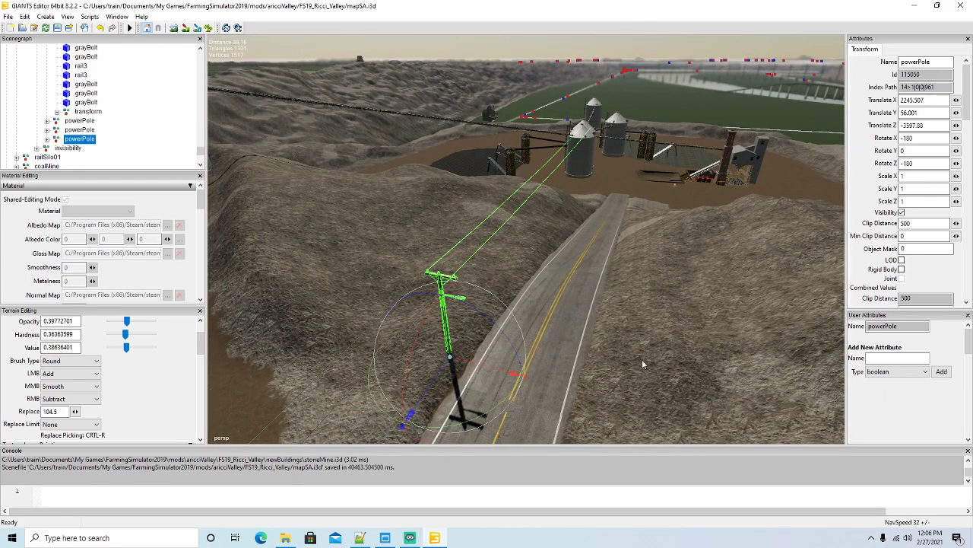
Step: Duplicate the hilltop pole and place the copy down the slope at about Y 41.3, Z -3522.1
key("ctrl+d")
left_click_drag(454, 377, 554, 233)
left_click_drag(601, 319, 522, 323, "alt")
scroll(608, 290, "up", 4)
scroll(460, 270, "up", 4)
scroll(355, 372, "down", 4)
mouse_move(432, 271)
left_mouse_down()
mouse_move(361, 266)
mouse_move(447, 281)
left_mouse_up()
left_click_drag(456, 221, 518, 295)
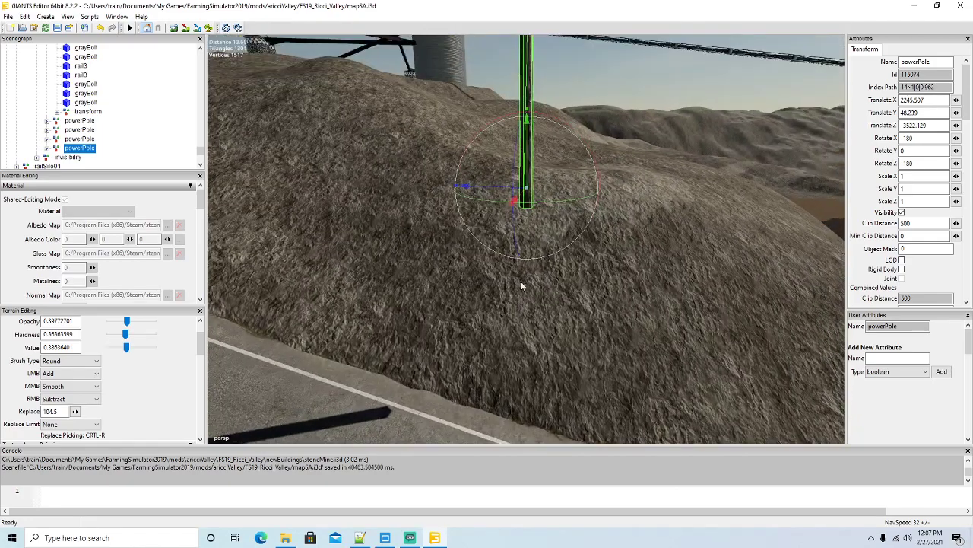
left_click_drag(529, 173, 520, 364)
Step: Expand the hilltop pole's group, select its wire transform and try tilting it on X toward the pole down the slope
scroll(581, 364, "down", 5)
right_click_drag(583, 365, 646, 324)
scroll(646, 323, "up", 4)
left_click_drag(584, 332, 403, 366, "alt")
scroll(477, 317, "up", 3)
scroll(403, 364, "down", 5)
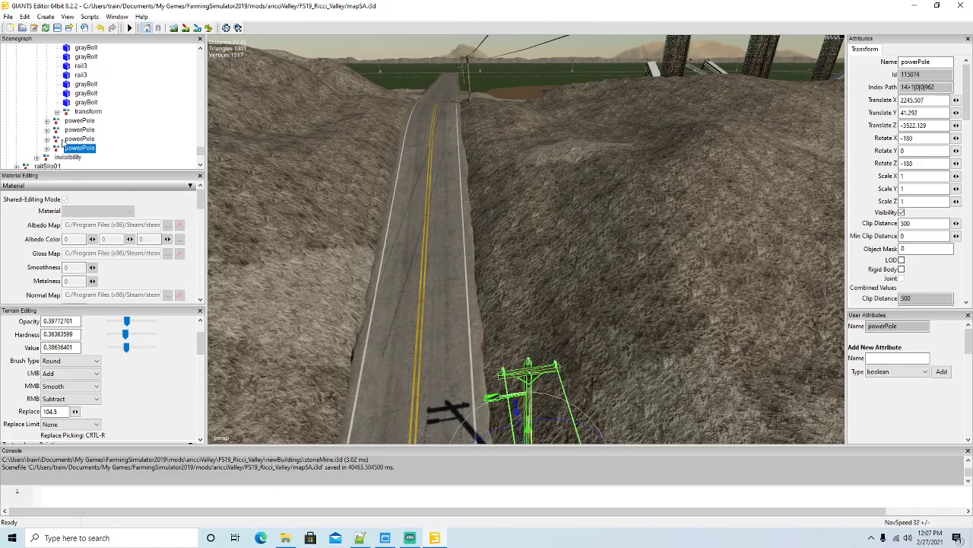
left_click(58, 140)
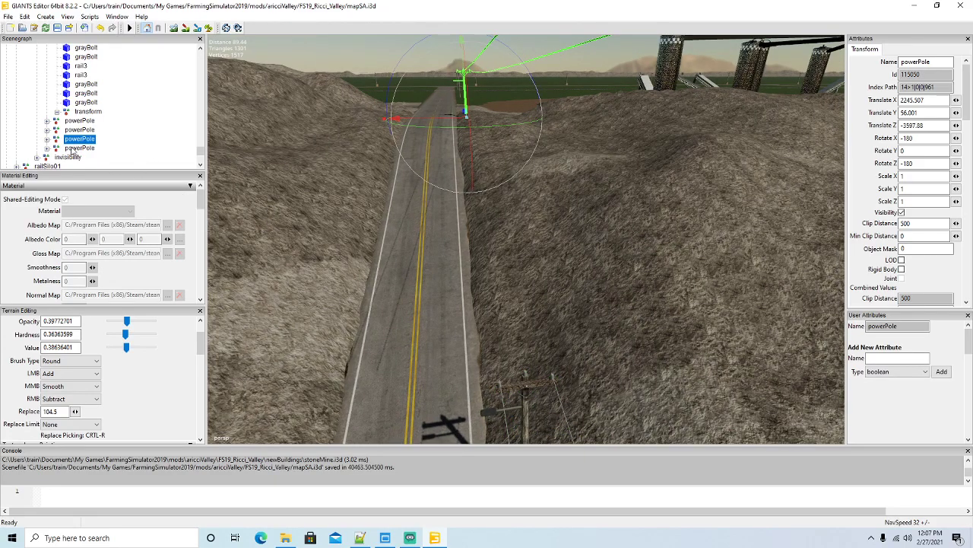
left_click(47, 139)
scroll(83, 129, "down", 5)
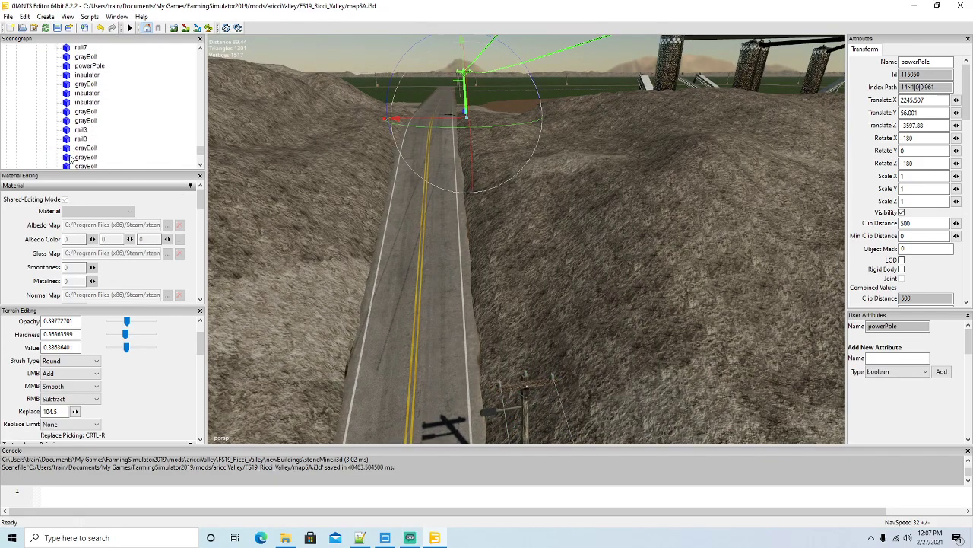
left_click(86, 139)
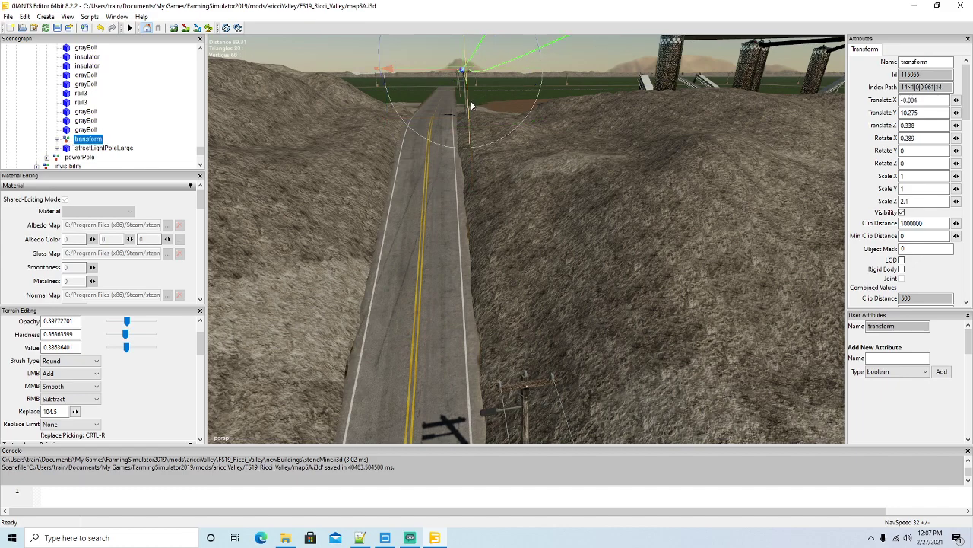
left_click_drag(472, 108, 472, 122)
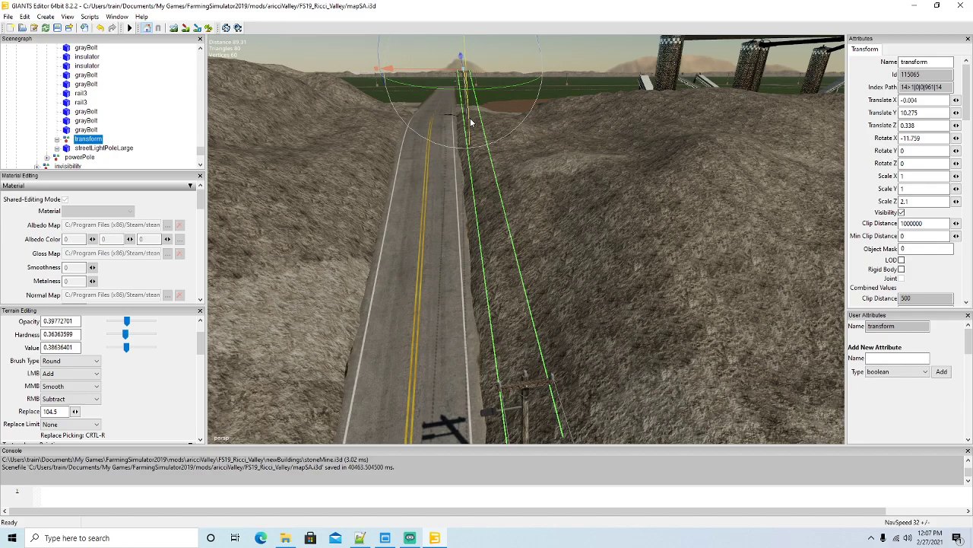
key("ctrl+z")
Step: Set the Rotate X of the hilltop pole's wire transform to -10.9 to meet the lower pole's insulators
mouse_move(526, 210)
left_mouse_down("alt")
mouse_move(524, 250)
mouse_move(540, 203)
left_mouse_up("alt")
scroll(524, 249, "up", 3)
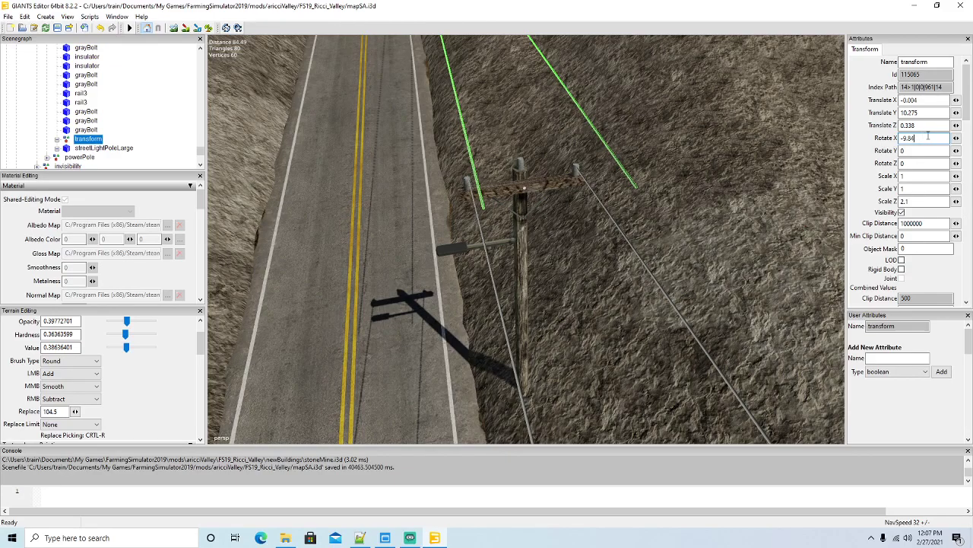
key("BackSpace")
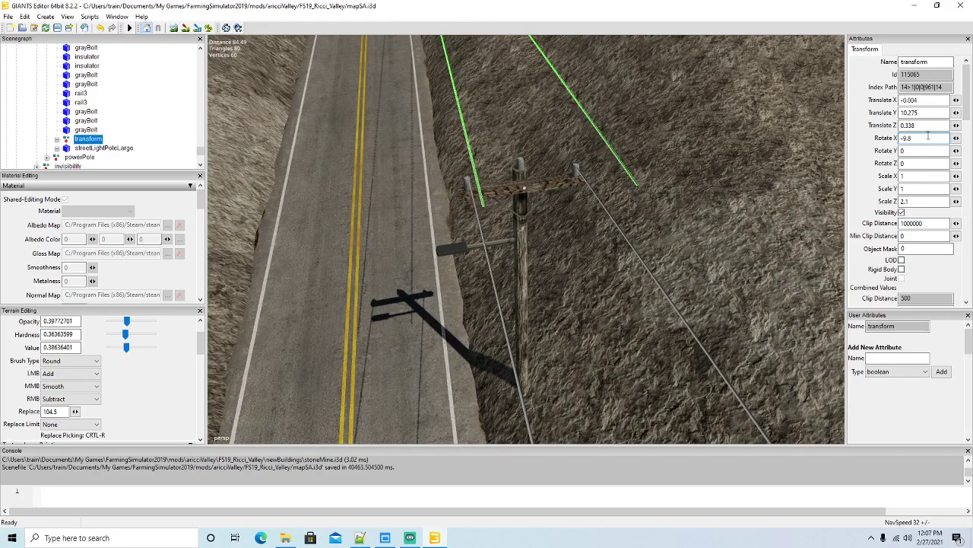
key("BackSpace")
type("9")
key("BackSpace")
key("BackSpace")
key("BackSpace")
type("10")
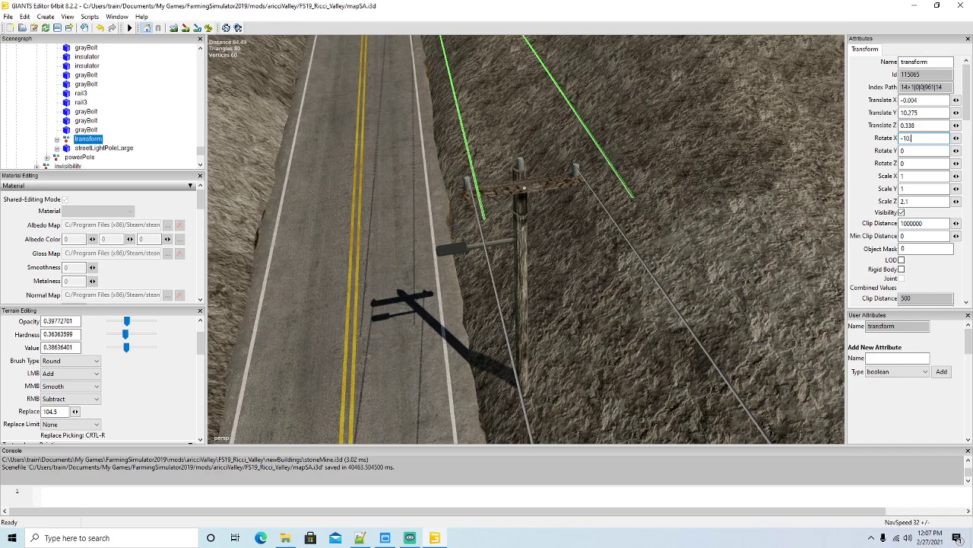
type(".3")
key("BackSpace")
key("BackSpace")
type(".8")
key("BackSpace")
type("9")
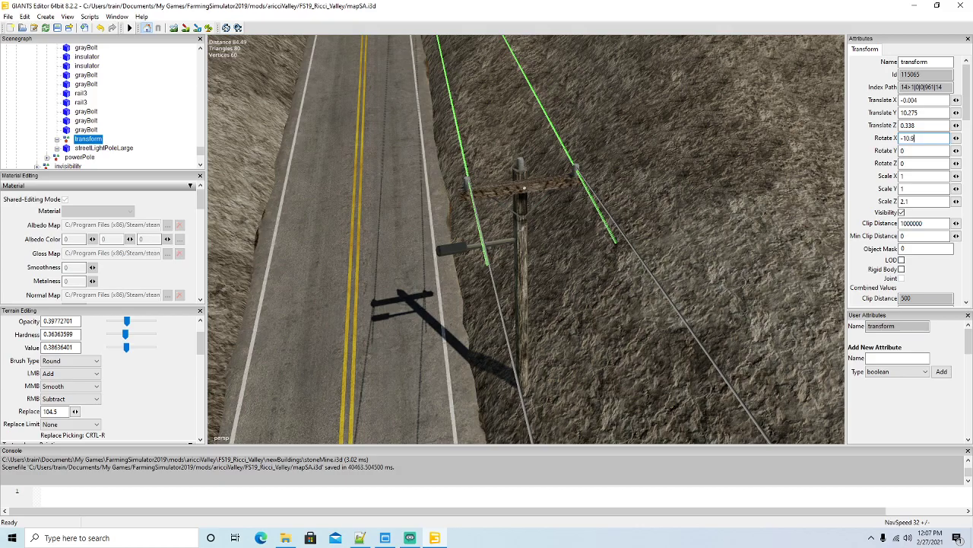
Step: Set the Scale Z of the hilltop pole's wire transform to 2.05 so the wires end at the lower pole
left_click_drag(526, 232, 366, 238, "alt")
scroll(494, 137, "up", 6)
scroll(493, 138, "up", 4)
scroll(648, 201, "up", 3)
scroll(366, 238, "down", 5)
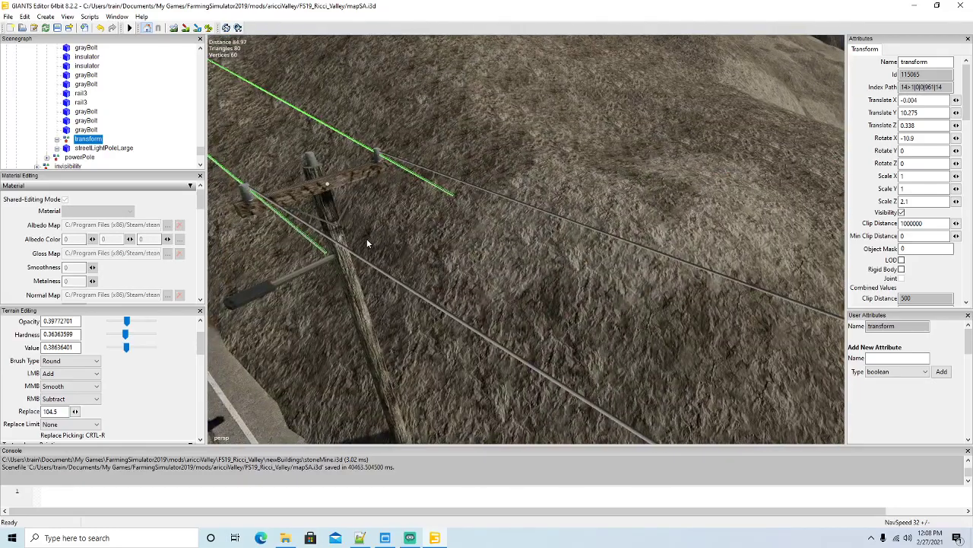
scroll(367, 240, "up", 3)
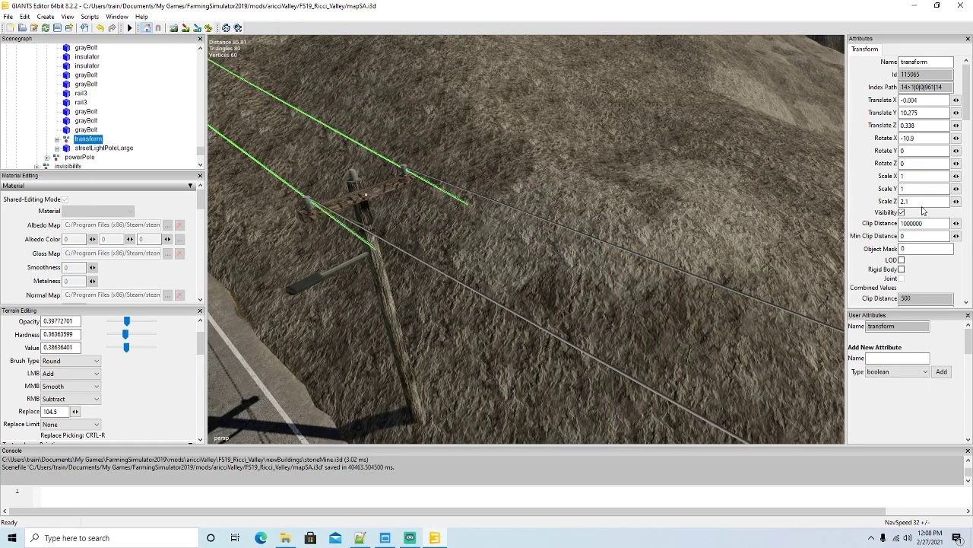
key("BackSpace")
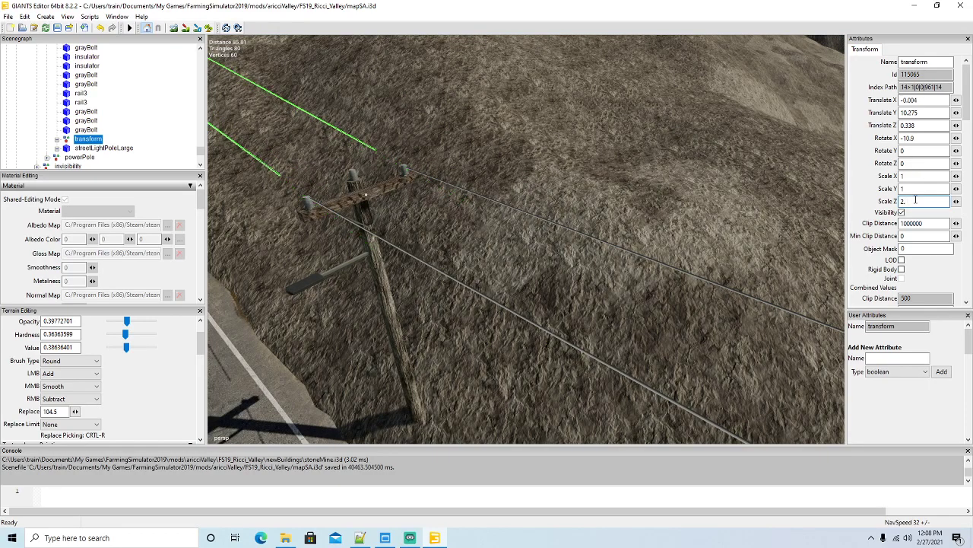
type("05")
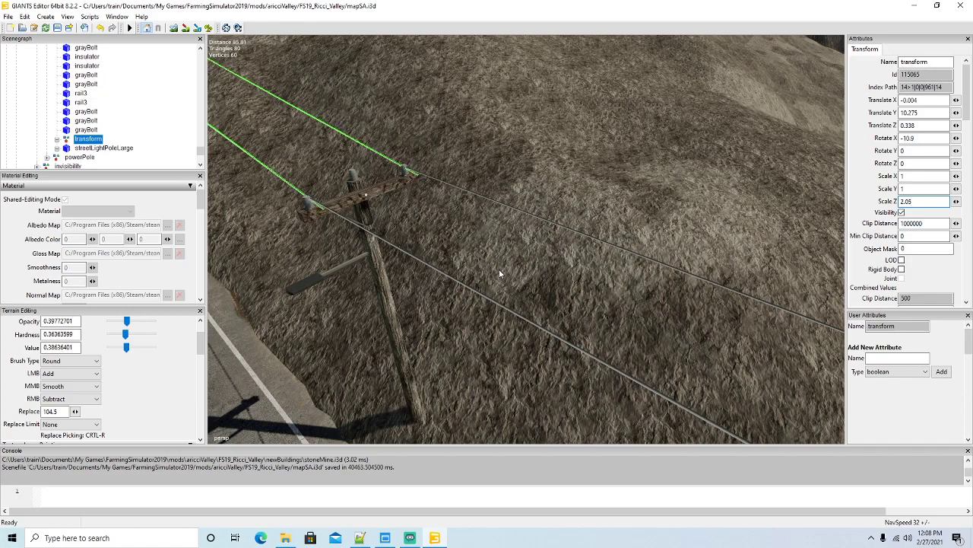
Step: Select the pole on the slope, duplicate it and move the copy toward the mine to about Z -3456.2
left_click_drag(375, 377, 525, 339, "alt")
scroll(407, 329, "down", 4)
scroll(570, 346, "down", 4)
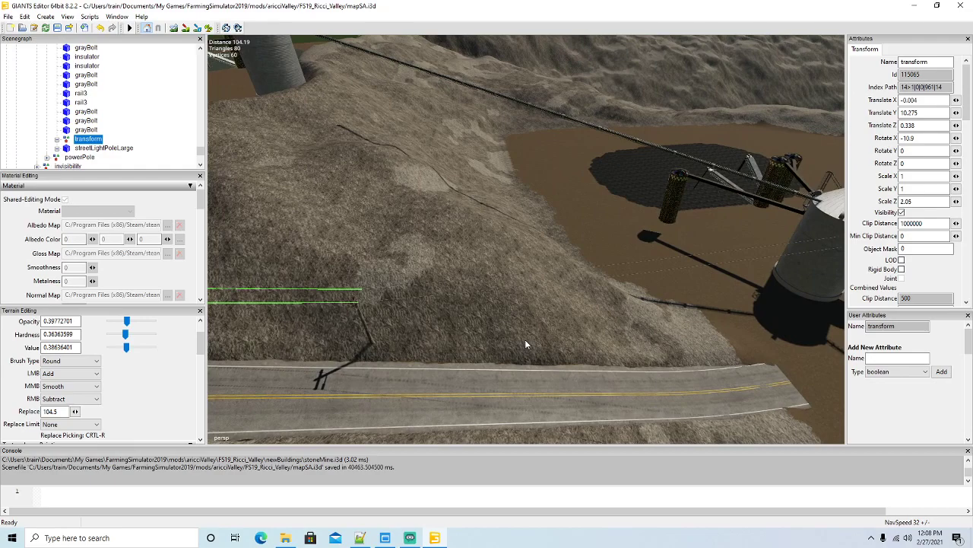
scroll(75, 143, "down", 1)
left_click(76, 130)
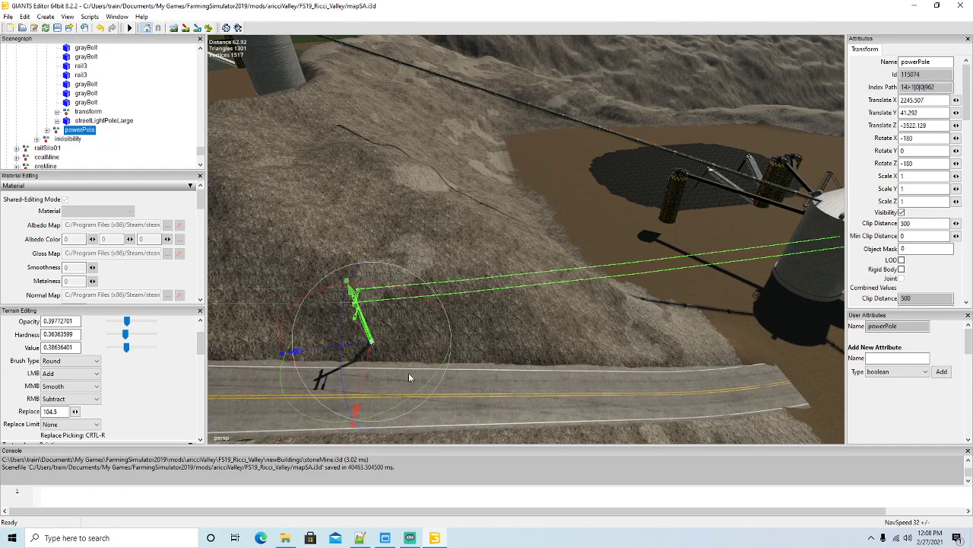
left_click_drag(439, 380, 453, 387, "alt")
scroll(453, 385, "down", 2)
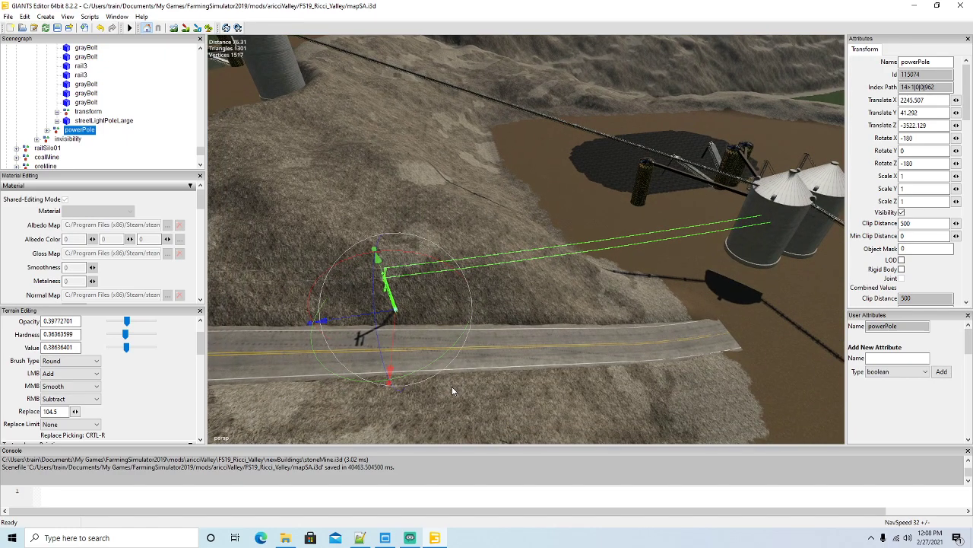
key("ctrl+d")
left_click_drag(341, 326, 499, 361)
scroll(498, 360, "up", 3)
scroll(499, 361, "down", 3)
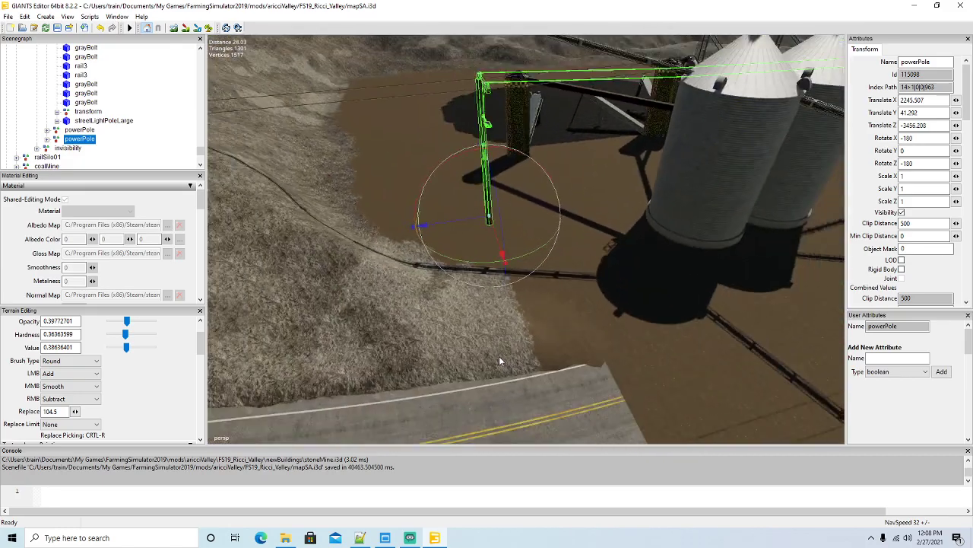
Step: Lower the newest pole onto the ground near the road's end, at about Y 24.1, Z -3452.5
left_click_drag(487, 190, 536, 393)
left_click_drag(536, 392, 478, 345, "alt")
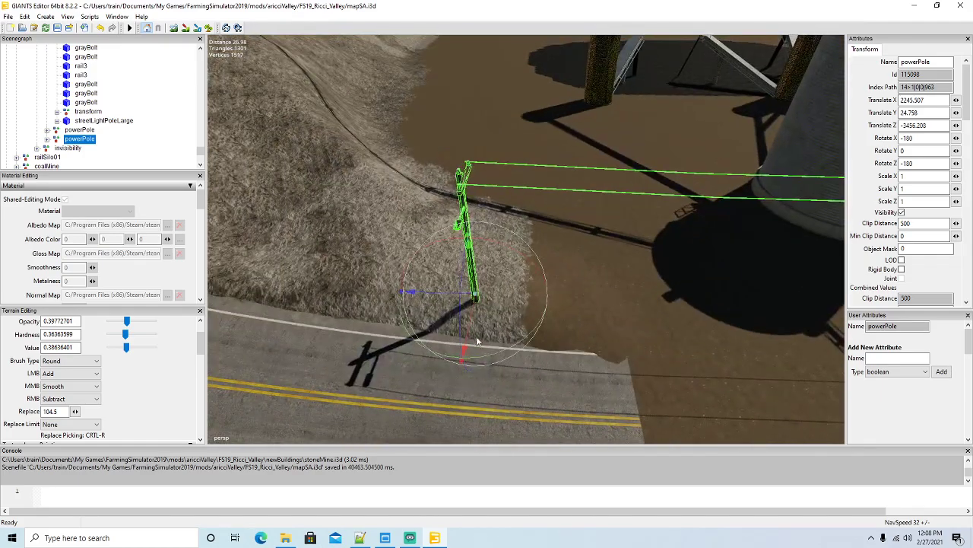
left_click_drag(427, 295, 482, 313)
Step: Expand the group of the pole on the slope and select its wire transform
left_click_drag(533, 346, 432, 335, "alt")
left_click_drag(510, 360, 352, 360, "alt")
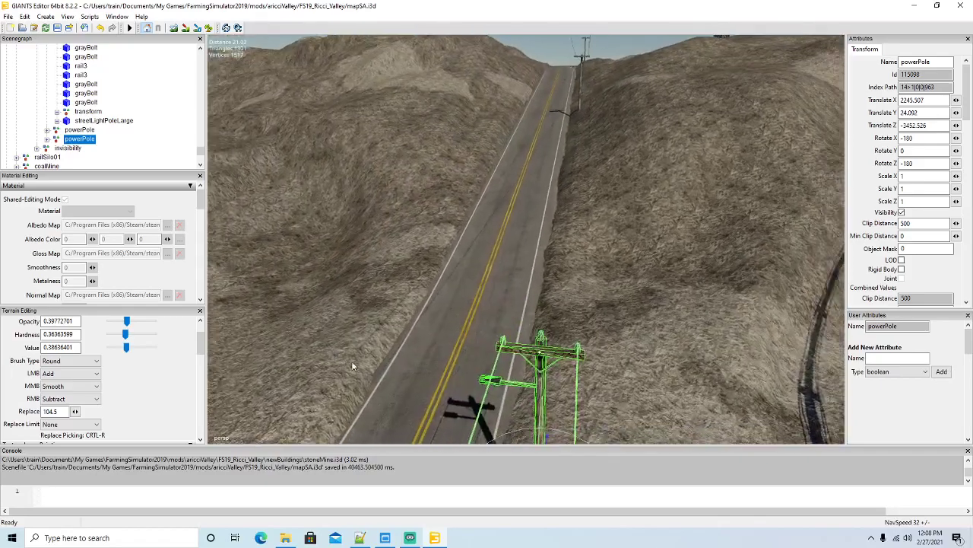
left_click(56, 133)
left_click(45, 132)
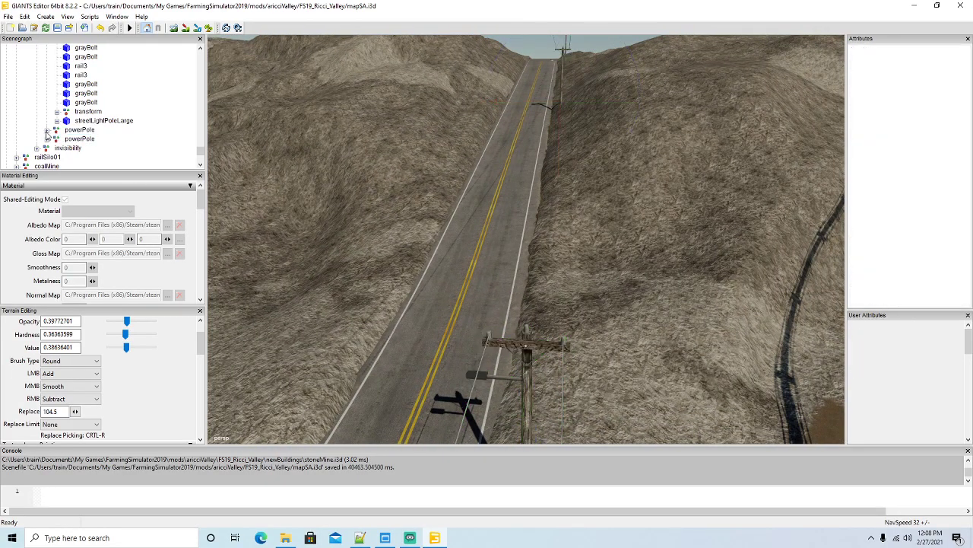
left_click(46, 130)
scroll(115, 127, "down", 2)
scroll(114, 124, "down", 4)
left_click(71, 113)
Step: Tilt the slope pole's wire transform to about -13.7 on X, aiming the wires at the pole near the road's end
left_click_drag(303, 220, 315, 190, "alt")
left_click_drag(553, 130, 556, 151)
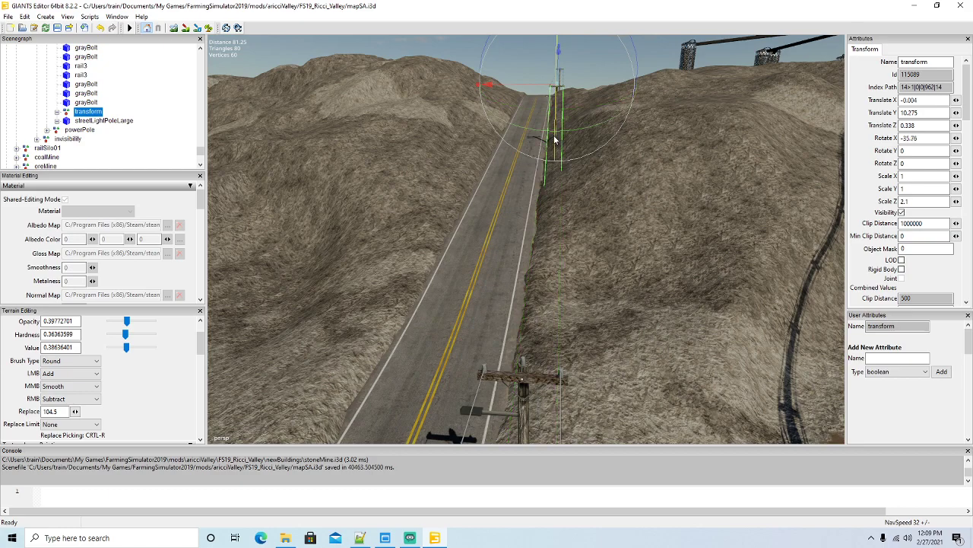
left_click(99, 27)
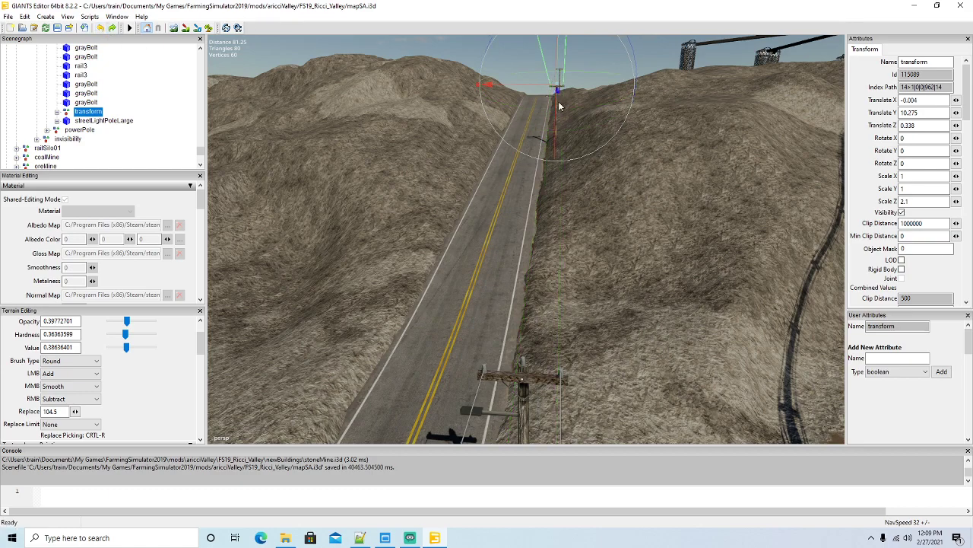
left_click_drag(557, 107, 558, 122)
left_click(100, 28)
left_click_drag(365, 228, 390, 125, "alt")
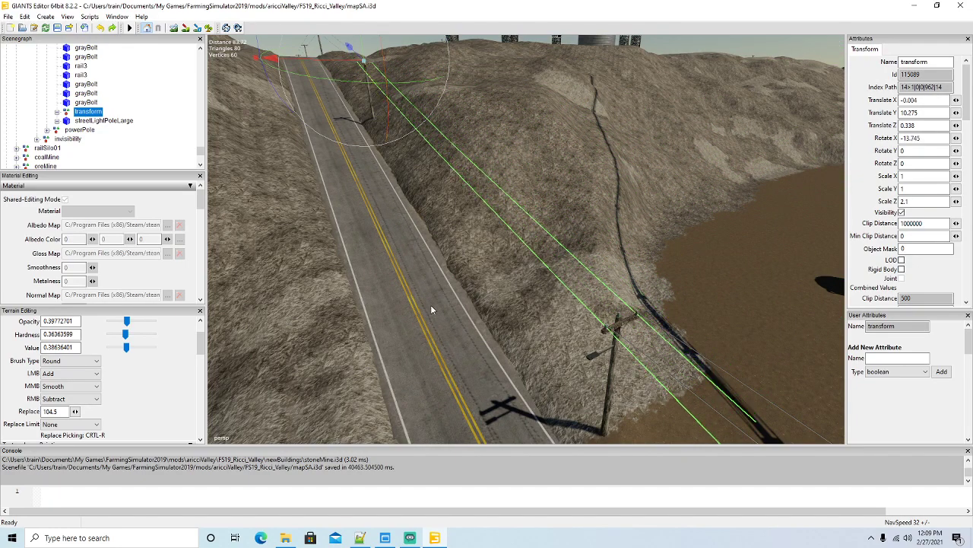
Step: Set the slope pole's wire transform to a Z scale of 1.9 so the wires end at the pole near the road's end
left_click_drag(431, 305, 468, 331, "alt")
scroll(470, 331, "up", 5)
left_click(911, 202)
key("BackSpace")
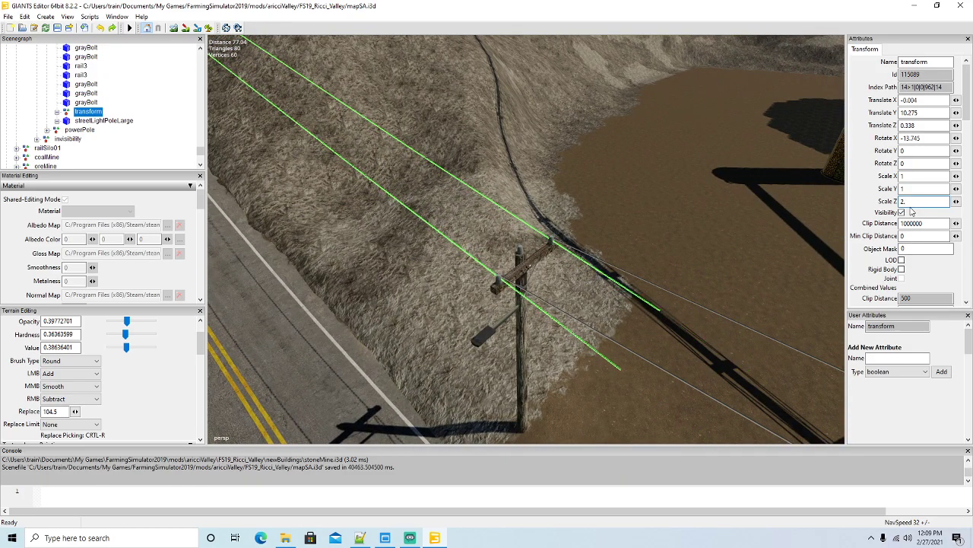
key("BackSpace")
key("BackSpace")
type("1")
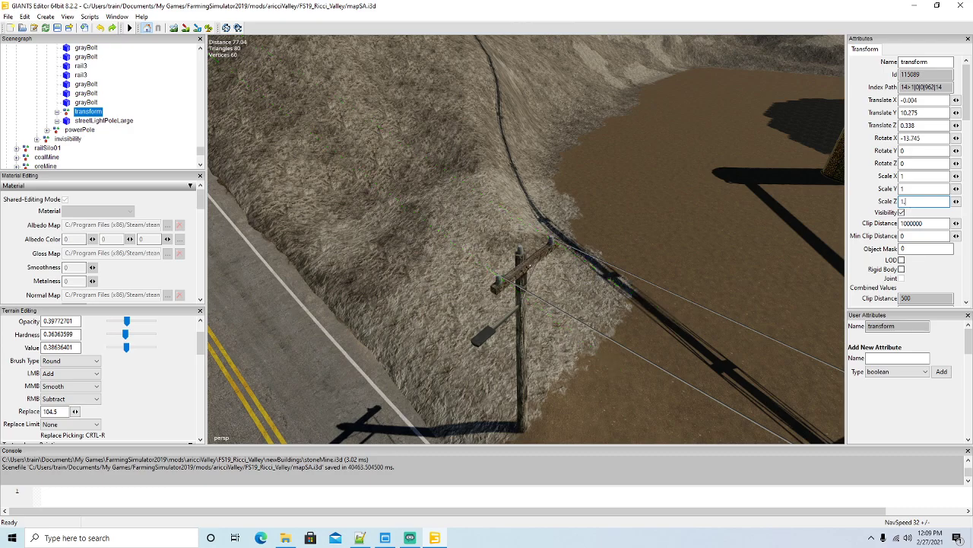
type(".9")
Step: Duplicate the pole near the road's end in place and rotate the copy to about 51.4 on Y, toward the mine
left_click_drag(743, 245, 449, 342, "alt")
scroll(650, 270, "down", 5)
scroll(536, 241, "up", 5)
scroll(631, 291, "up", 4)
scroll(630, 270, "up", 5)
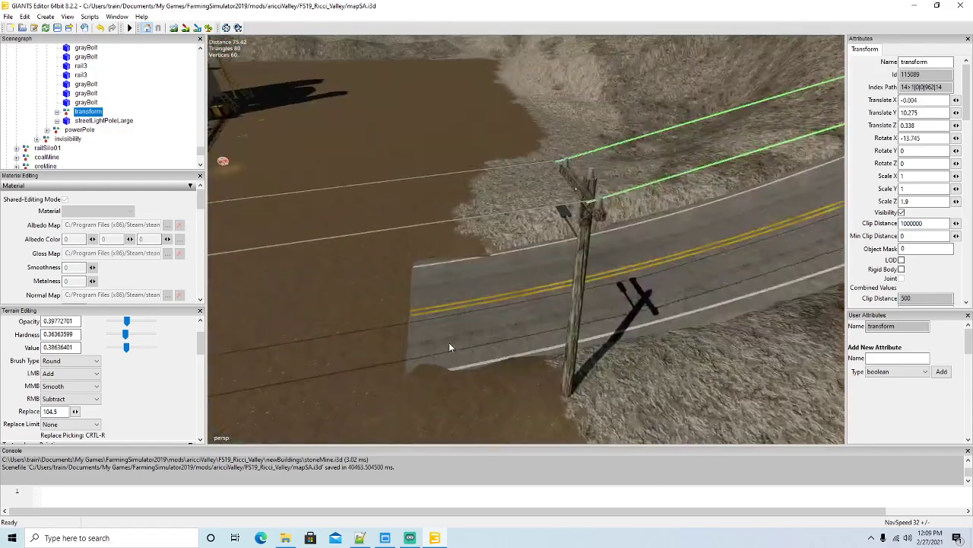
scroll(448, 342, "down", 4)
left_click(56, 131)
left_click_drag(419, 301, 394, 299, "alt")
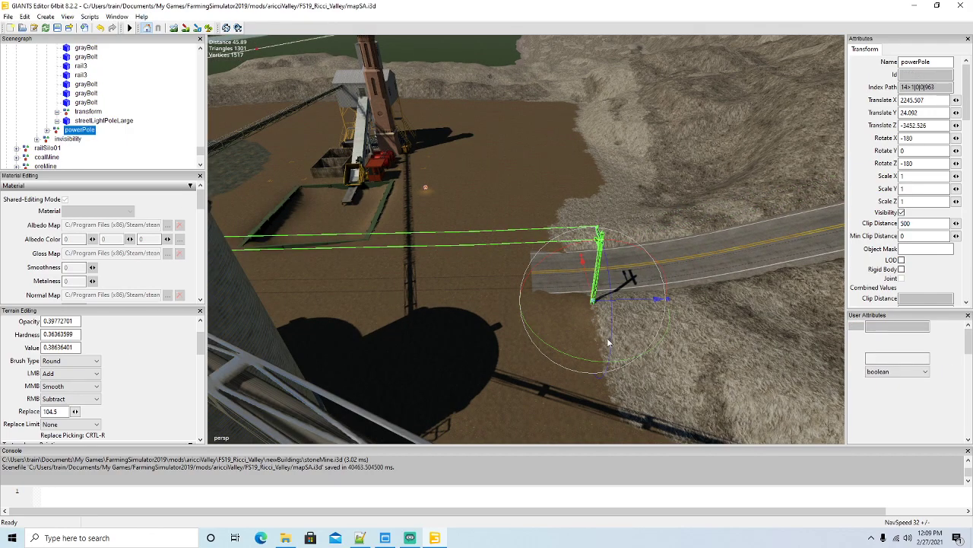
key("ctrl+d")
left_click_drag(584, 360, 515, 347)
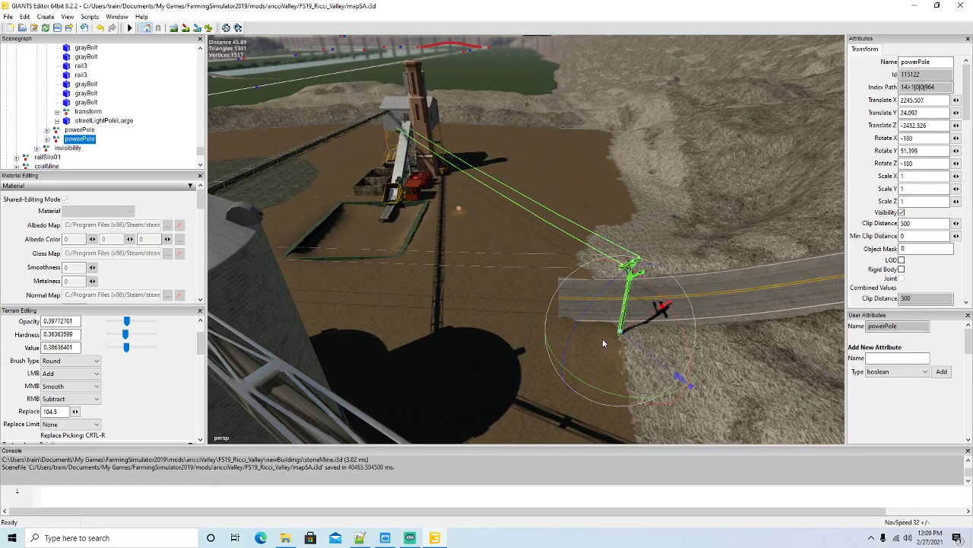
Step: Duplicate the rotated pole and place the copy beside the mine's brick chimney, at about X 2191, Y 23, Z -3409
key("ctrl+d")
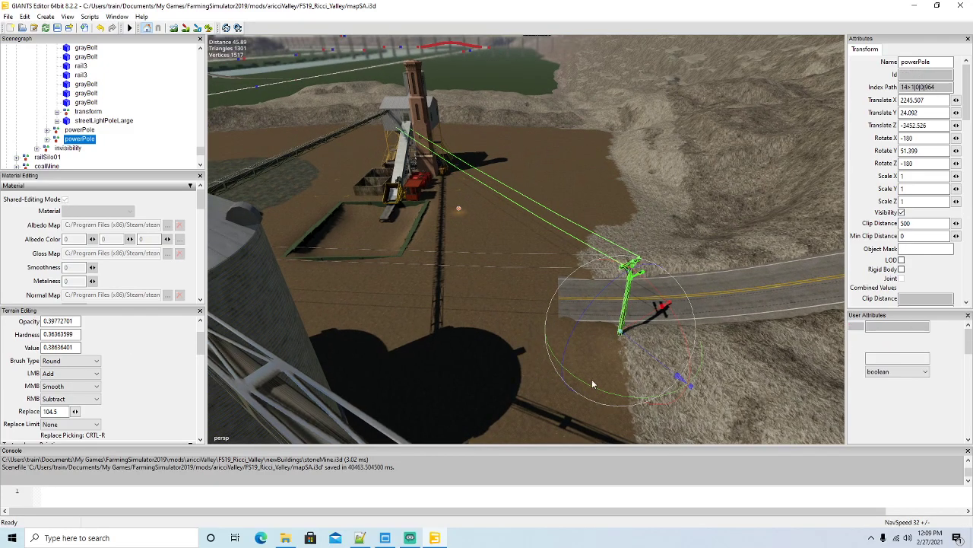
left_click_drag(675, 375, 347, 147)
left_click_drag(386, 234, 267, 294, "alt")
scroll(384, 230, "up", 5)
scroll(452, 236, "up", 5)
scroll(266, 293, "down", 5)
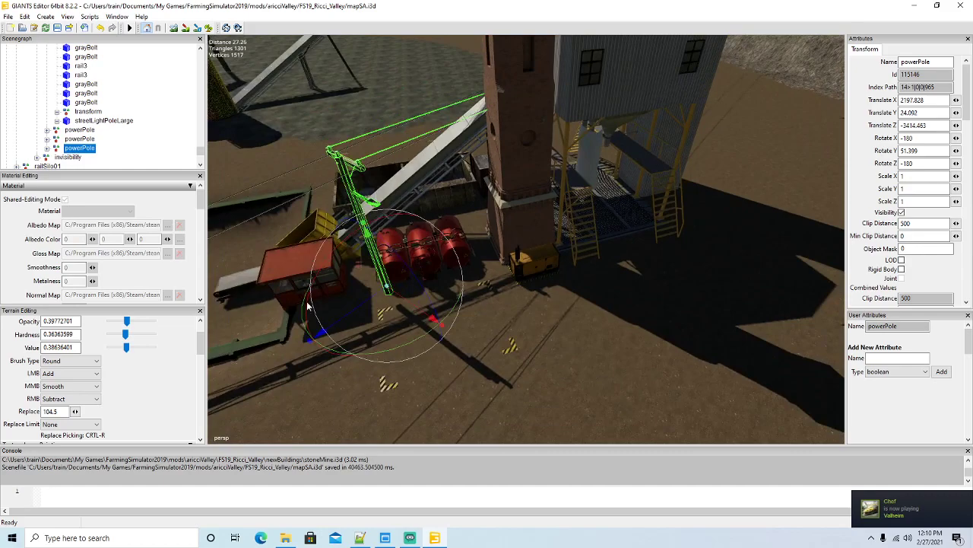
left_click_drag(360, 306, 482, 283)
left_click_drag(469, 200, 473, 208)
left_click_drag(543, 273, 687, 280, "alt")
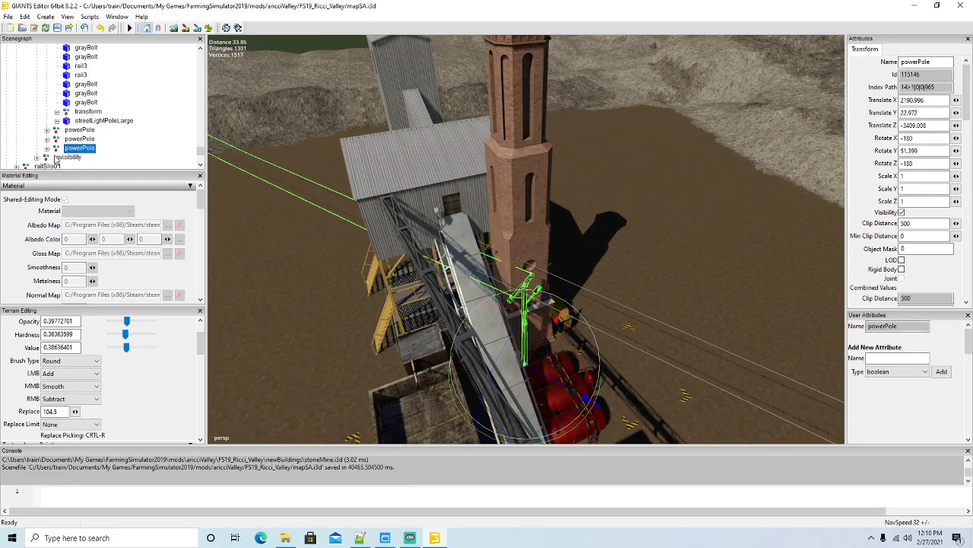
Step: Expand the group of the pole beside the chimney and delete its wire transform and street light
left_click(48, 148)
scroll(92, 134, "down", 5)
scroll(89, 131, "down", 2)
left_click(67, 121)
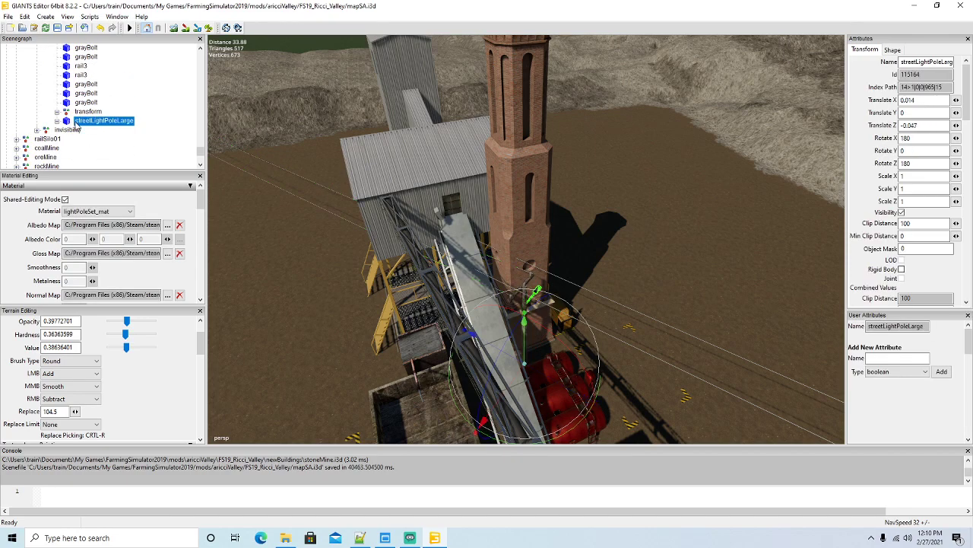
key("Delete")
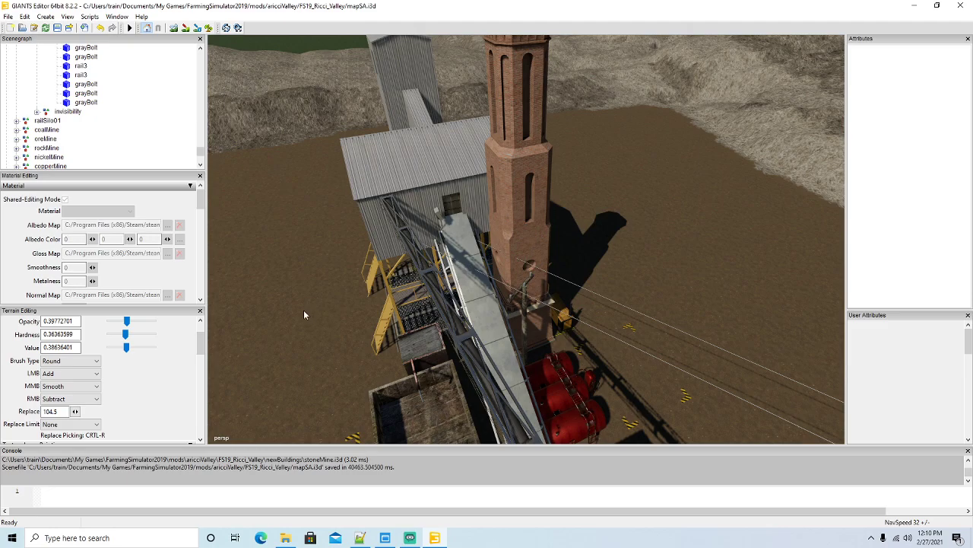
Step: Expand the group of the rotated pole near the road's end and select its wire transform
left_click_drag(452, 329, 708, 342, "alt")
scroll(399, 313, "up", 4)
scroll(686, 334, "down", 3)
scroll(686, 334, "up", 4)
scroll(73, 107, "up", 5)
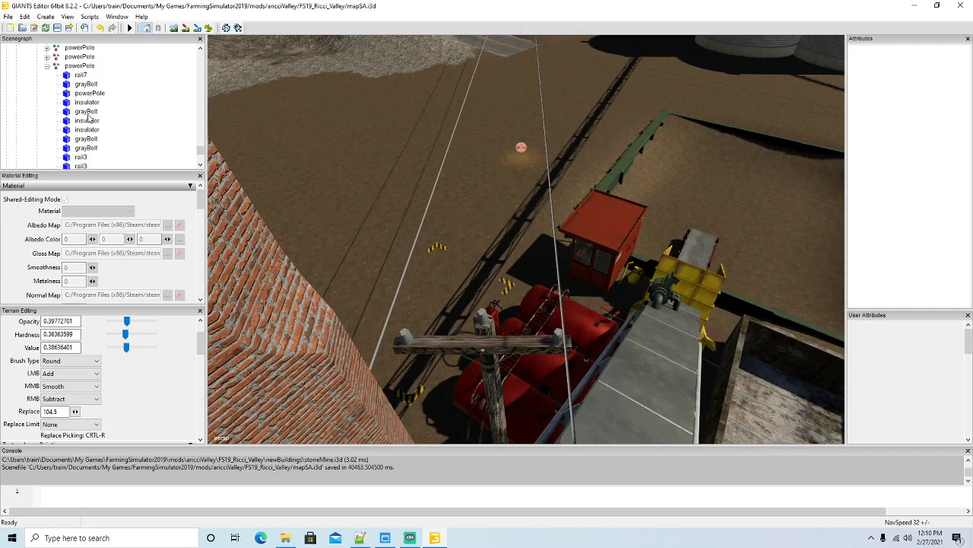
left_click(59, 92)
scroll(76, 95, "down", 2)
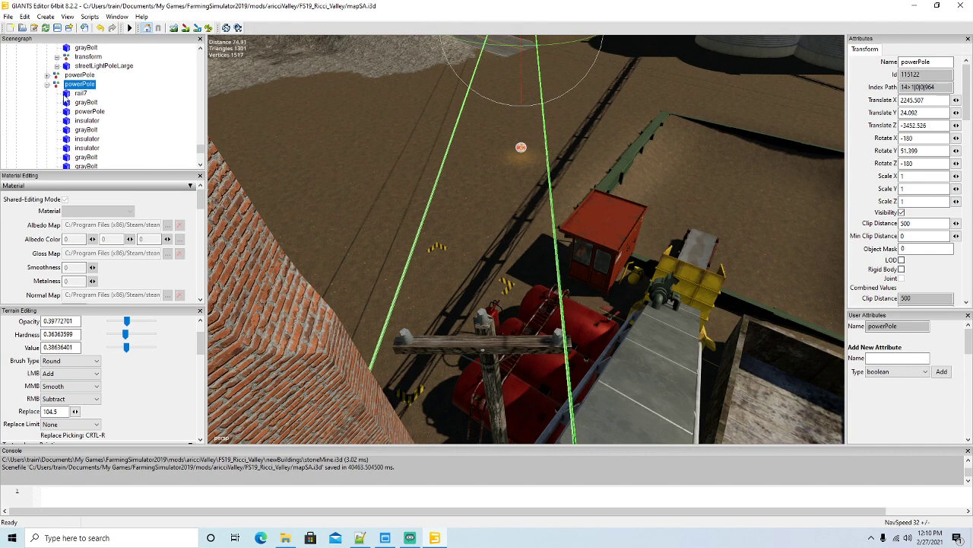
scroll(97, 97, "up", 3)
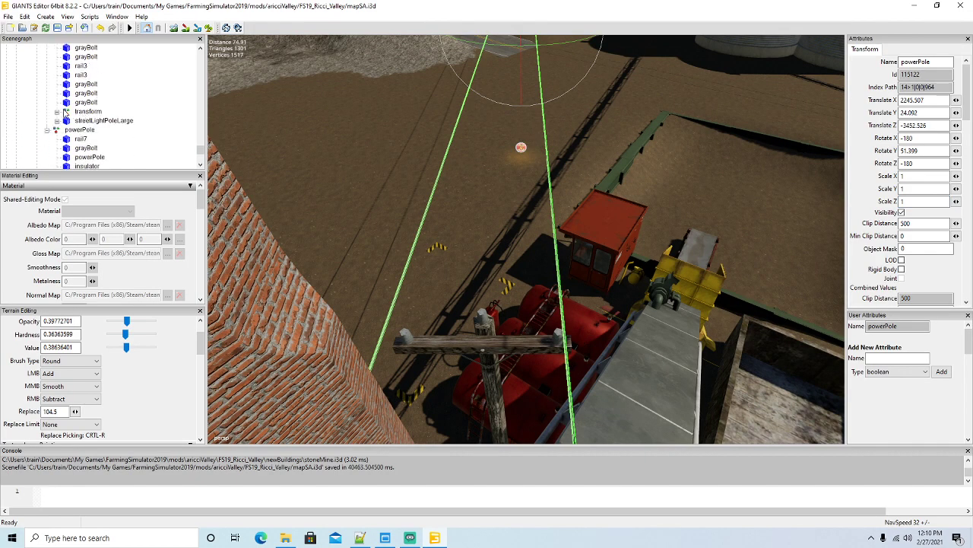
left_click(66, 112)
Step: Tilt the rotated pole's wire transform to -0.8 on X, aiming the wires at the pole beside the chimney
left_click_drag(434, 279, 368, 208, "alt")
scroll(377, 225, "down", 3)
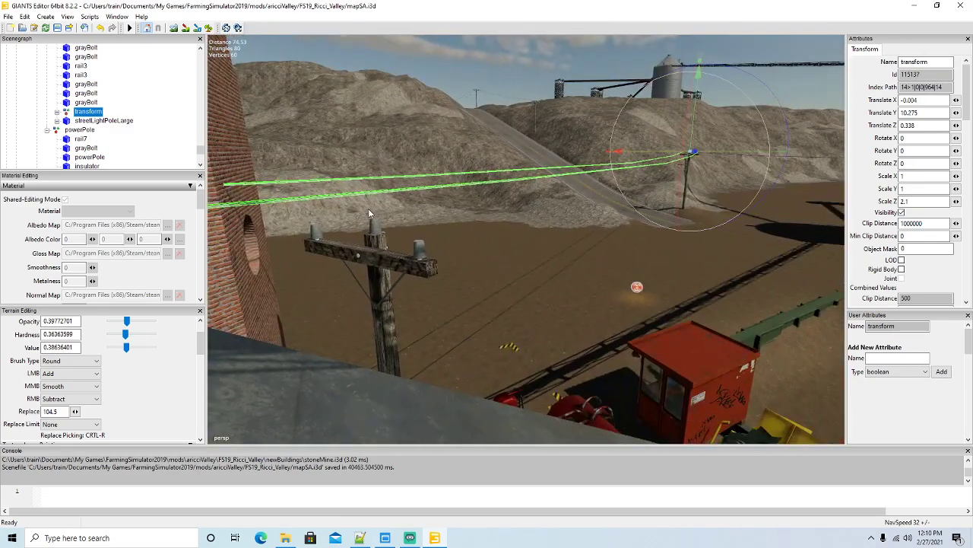
left_click_drag(680, 199, 681, 200)
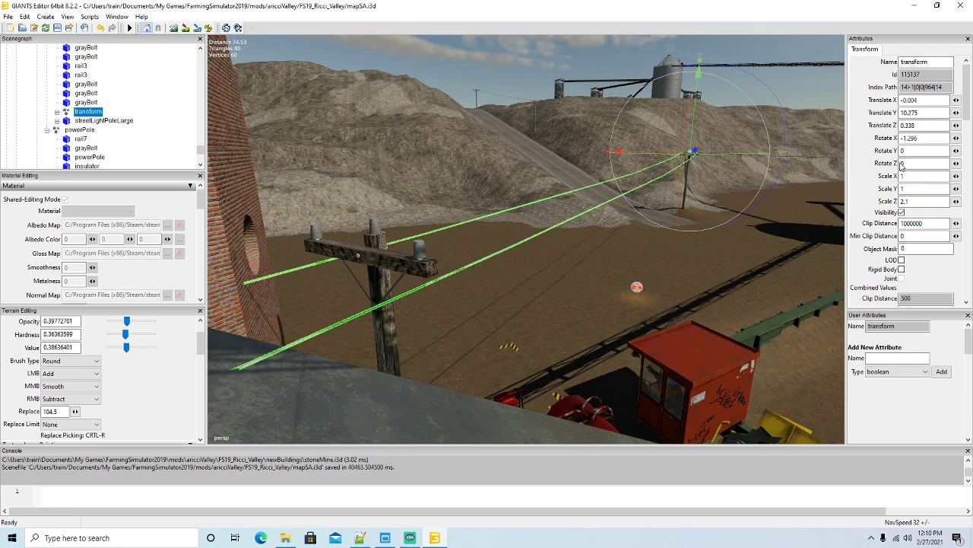
double_click(925, 139)
type("-1")
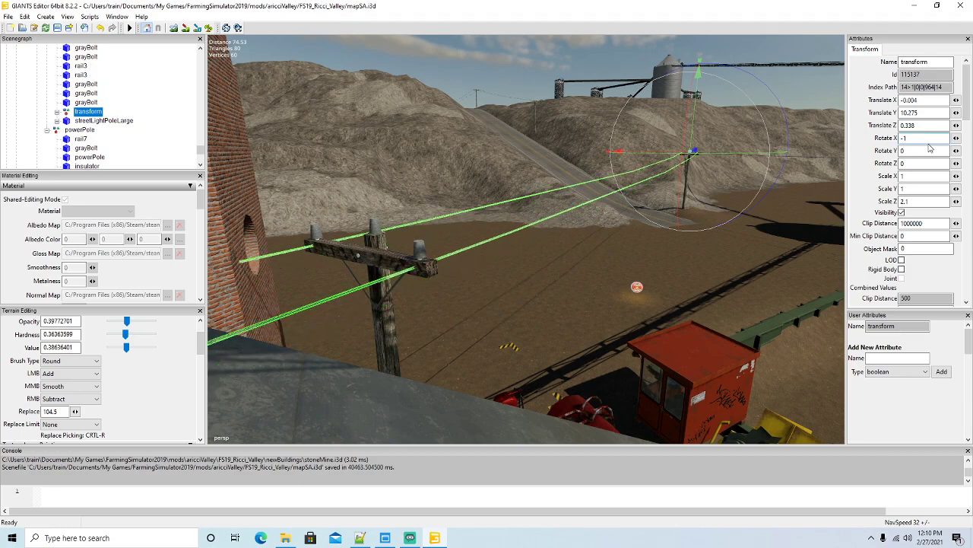
key("BackSpace")
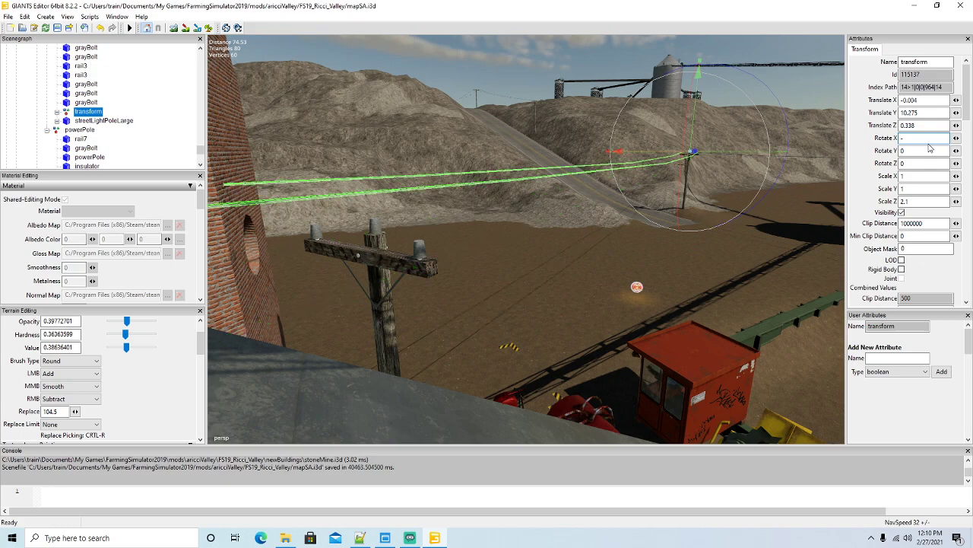
type(".099")
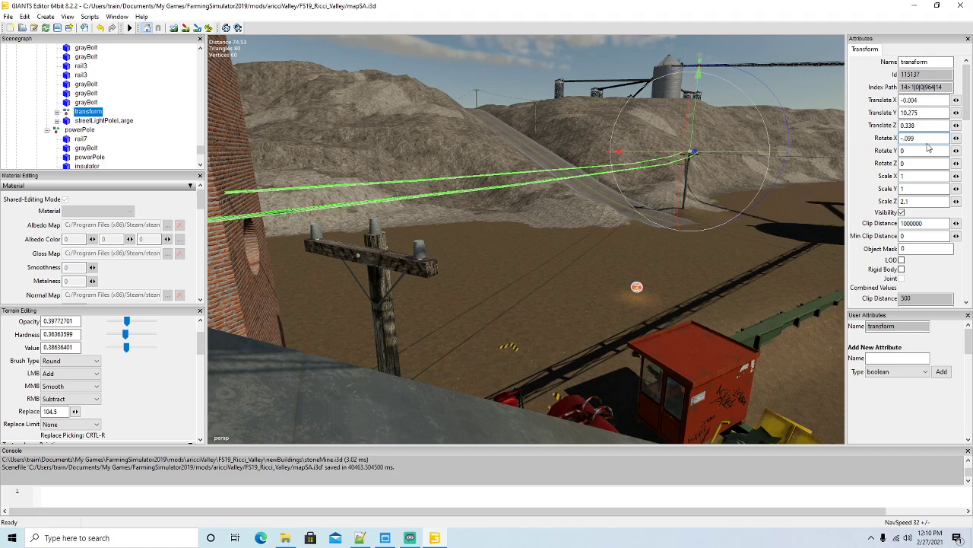
key("BackSpace")
key("BackSpace")
key("BackSpace")
key("BackSpace")
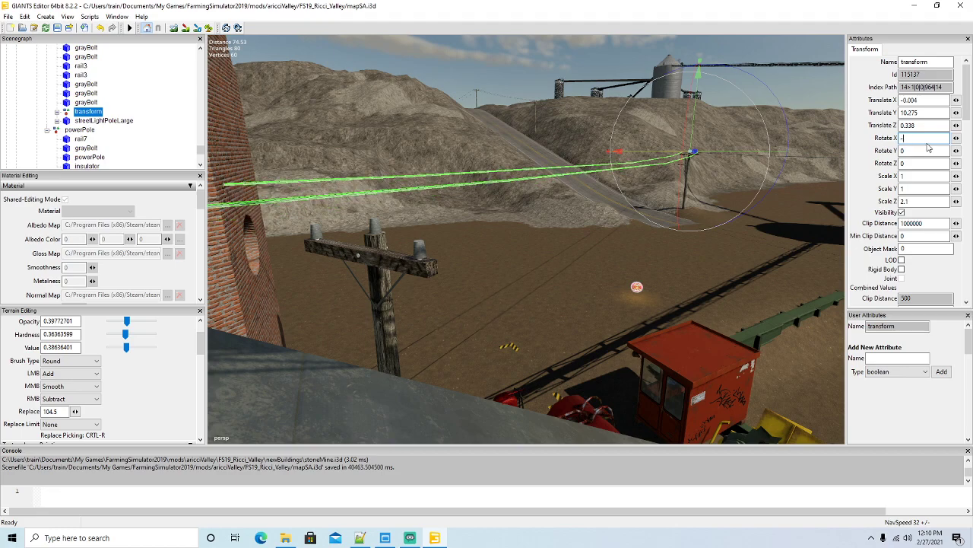
type("1")
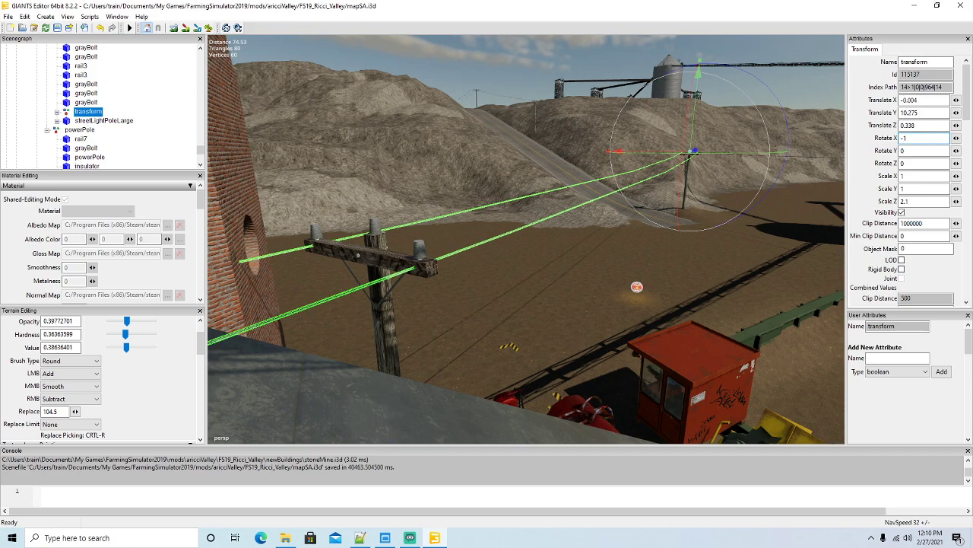
key("BackSpace")
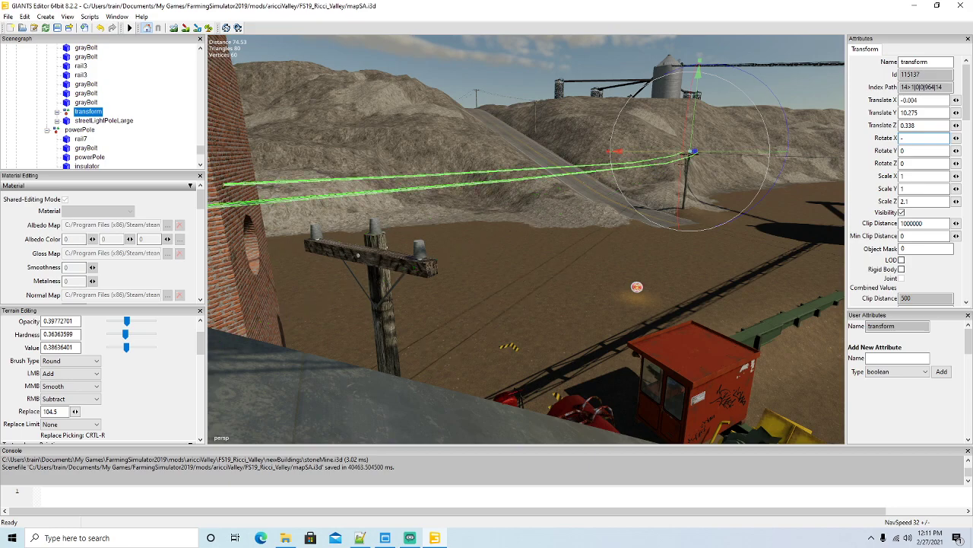
type("0.5")
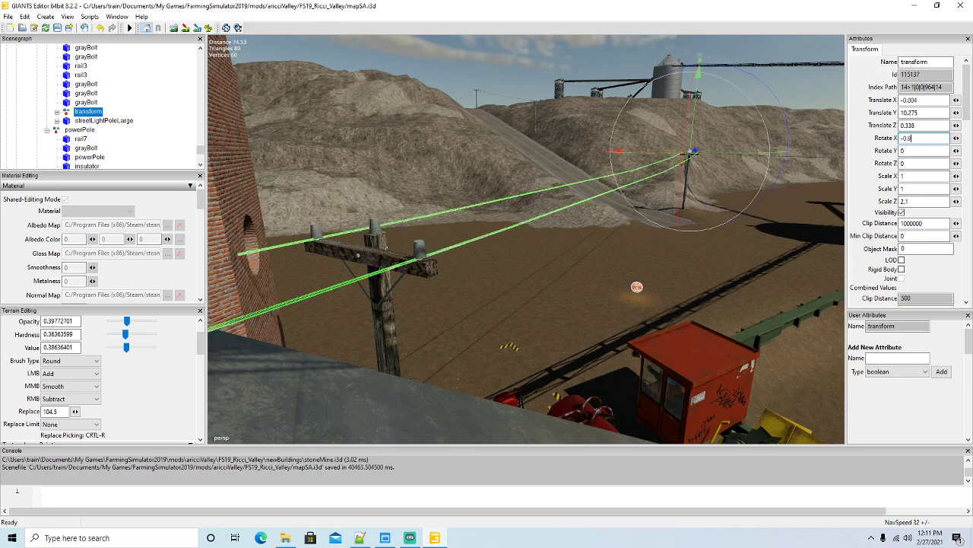
key("BackSpace")
type("3")
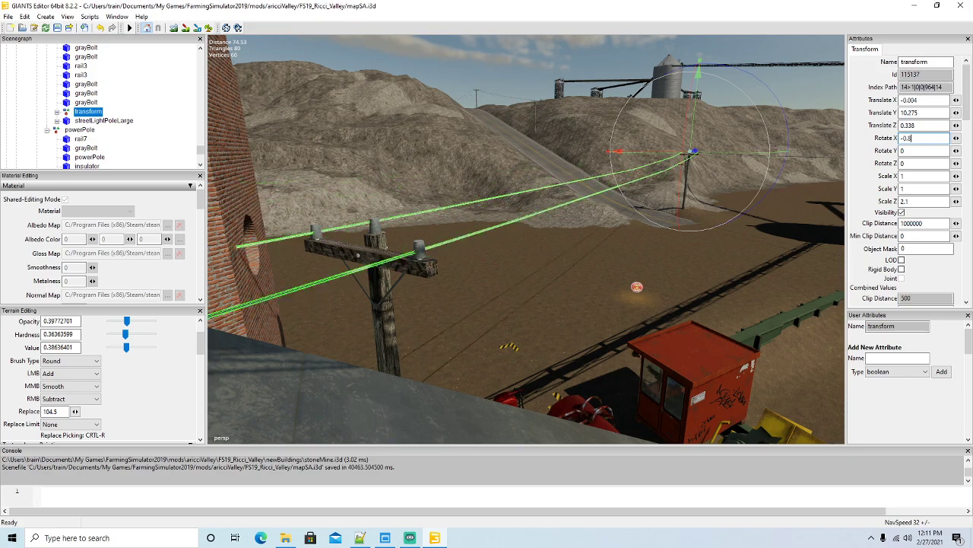
key("Return")
Step: Set the Z scale of the rotated pole's wire transform to 1.86
left_click(918, 202)
key("BackSpace")
key("BackSpace")
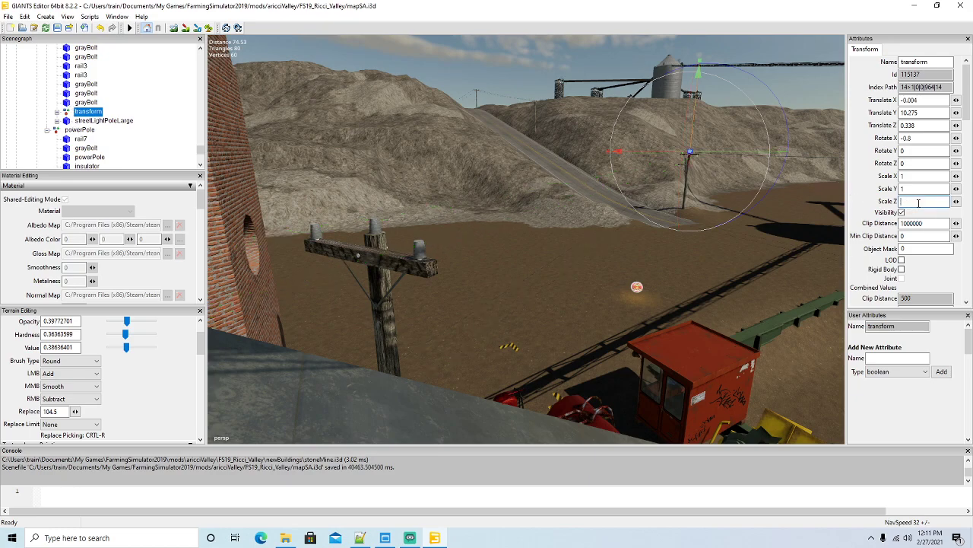
type("1.9")
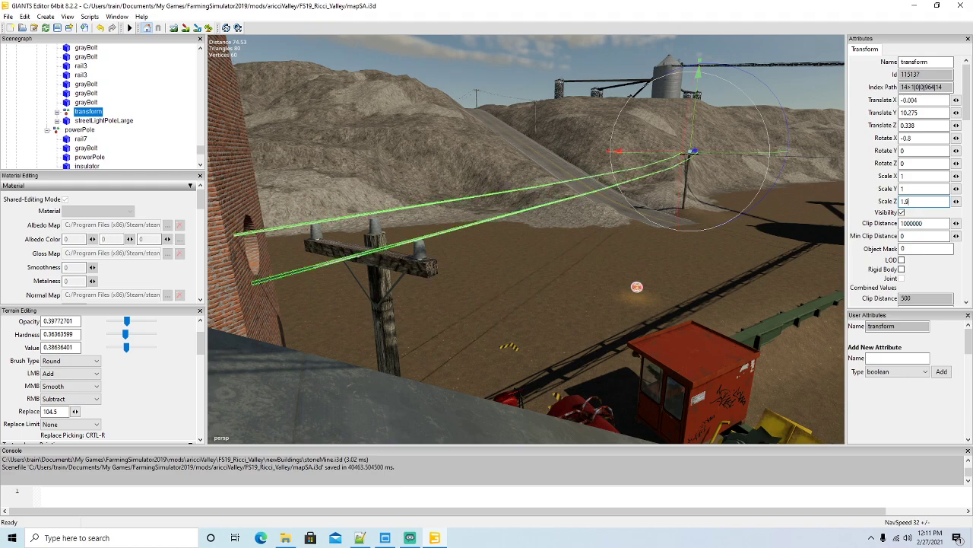
key("BackSpace")
type("86")
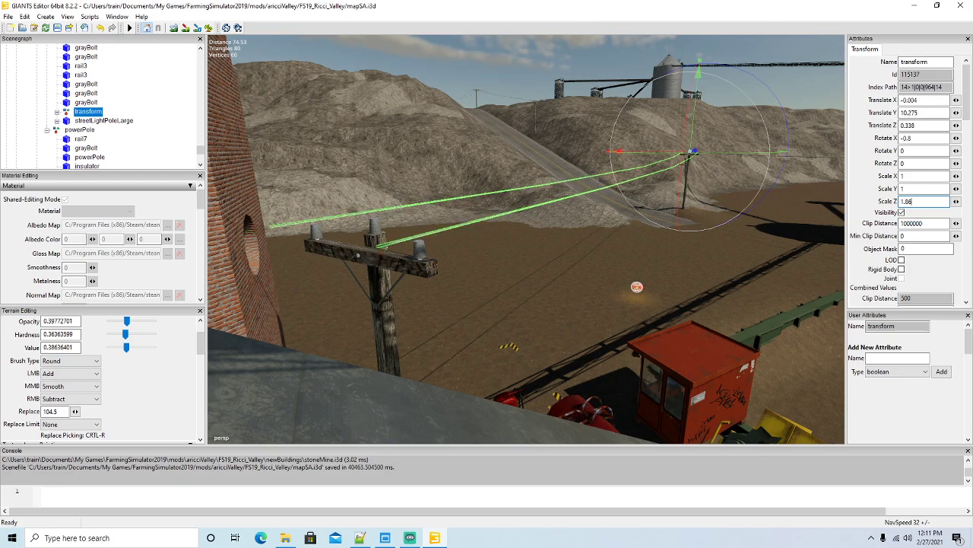
Step: Fine-tune the X rotation of the rotated pole's wire transform to -0.9
left_click(915, 136)
type("2")
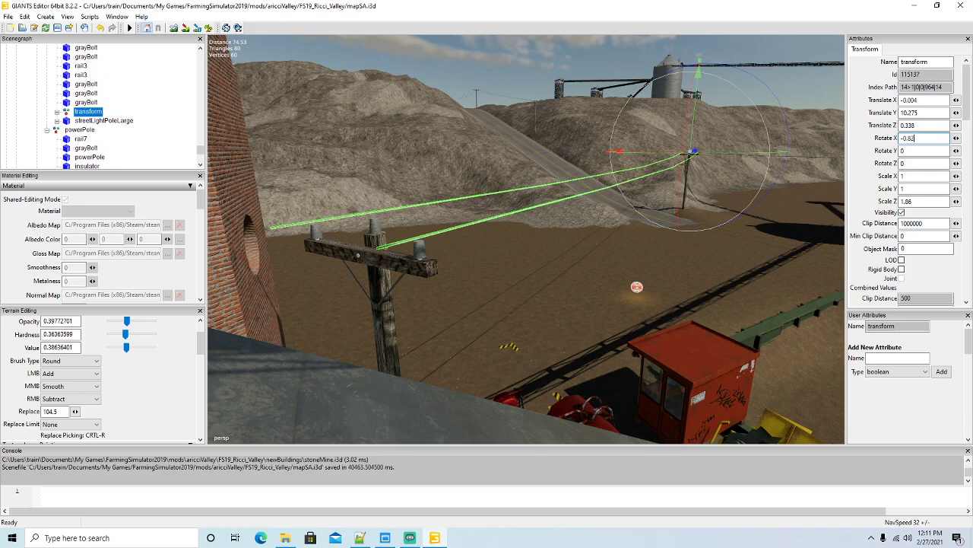
key("BackSpace")
type("4")
key("BackSpace")
type("9")
key("BackSpace")
key("BackSpace")
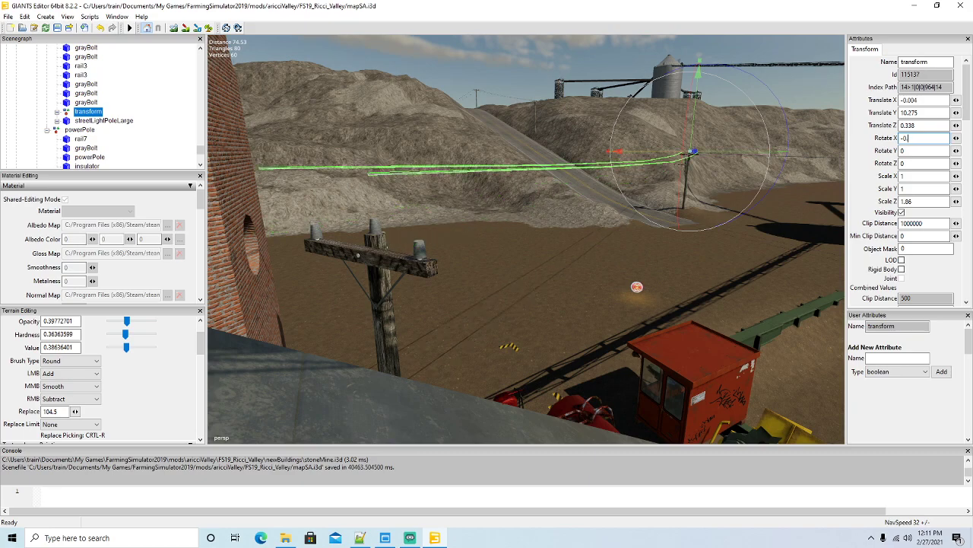
type(".9")
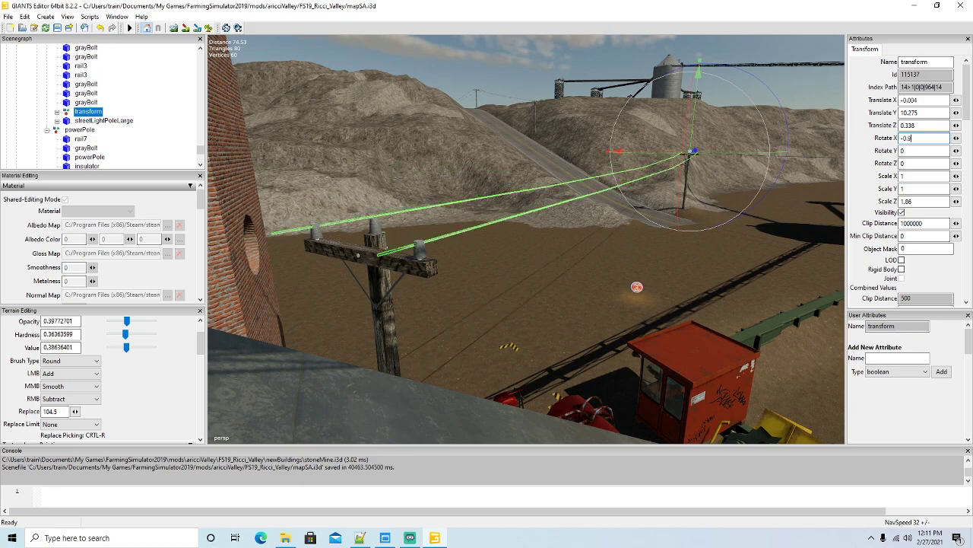
Step: Delete the unrotated pole's leftover wire transform at the road's end, whose wires run past the large silo
key("w")
right_click_drag(613, 280, 795, 334)
key("s")
left_click(612, 268)
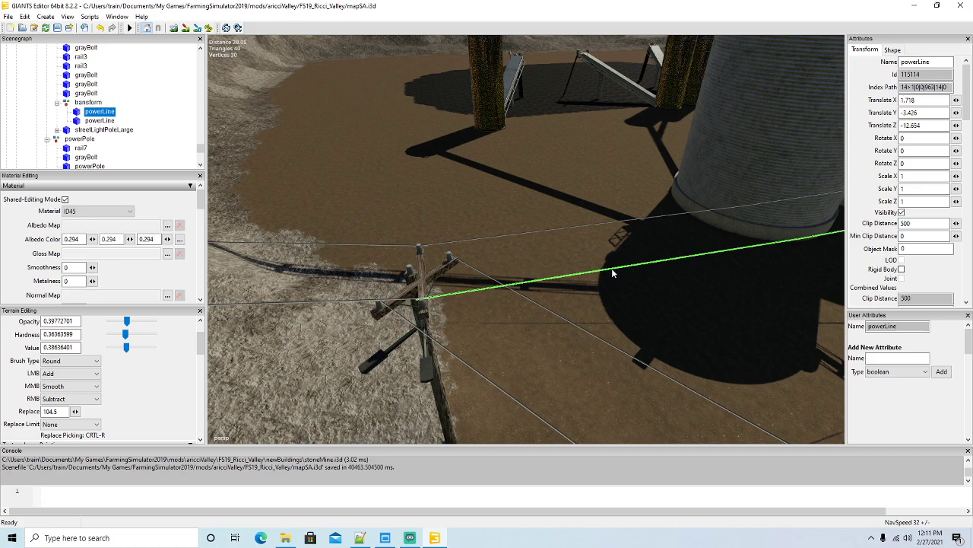
left_click(87, 102)
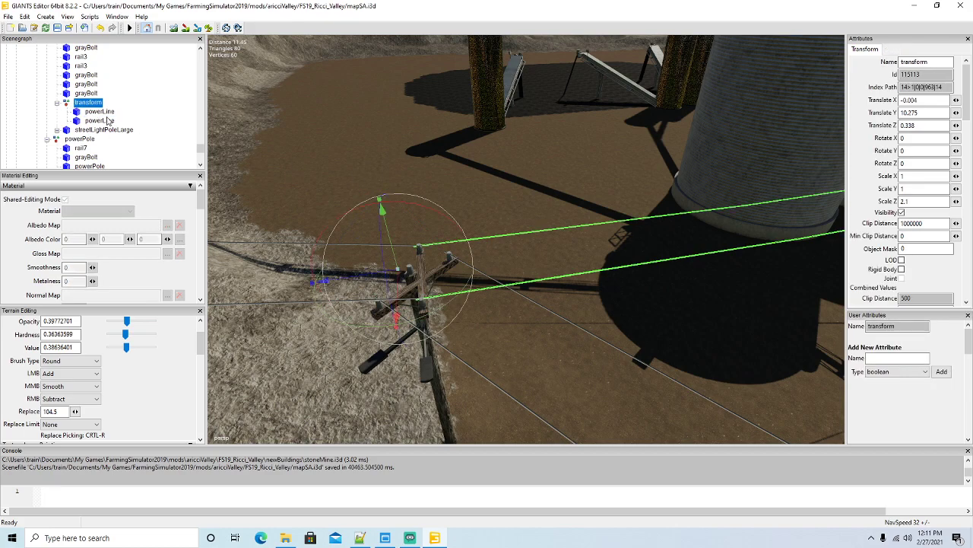
key("Delete")
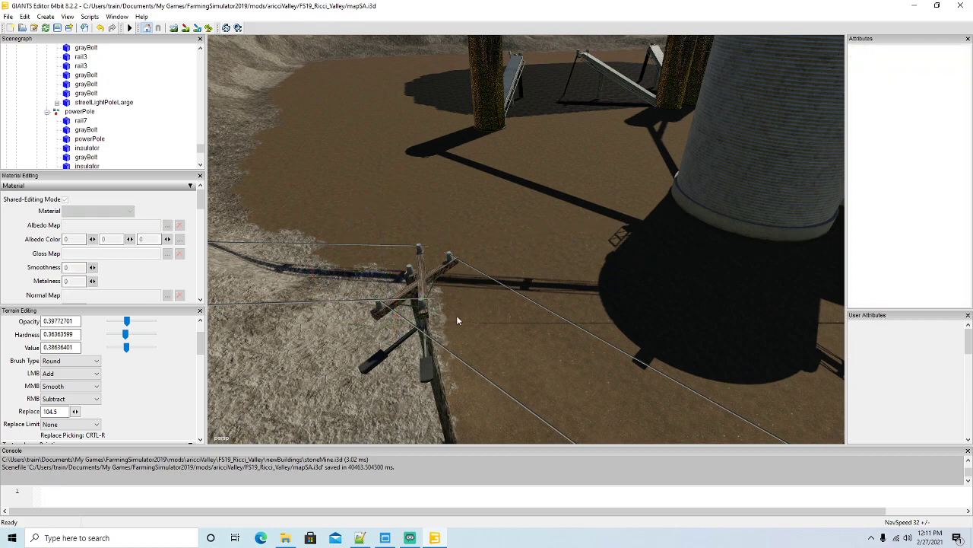
Step: Delete the rotated pole's street light that extends over the grass at the road's end
left_click_drag(457, 318, 456, 281, "alt")
left_click(474, 247)
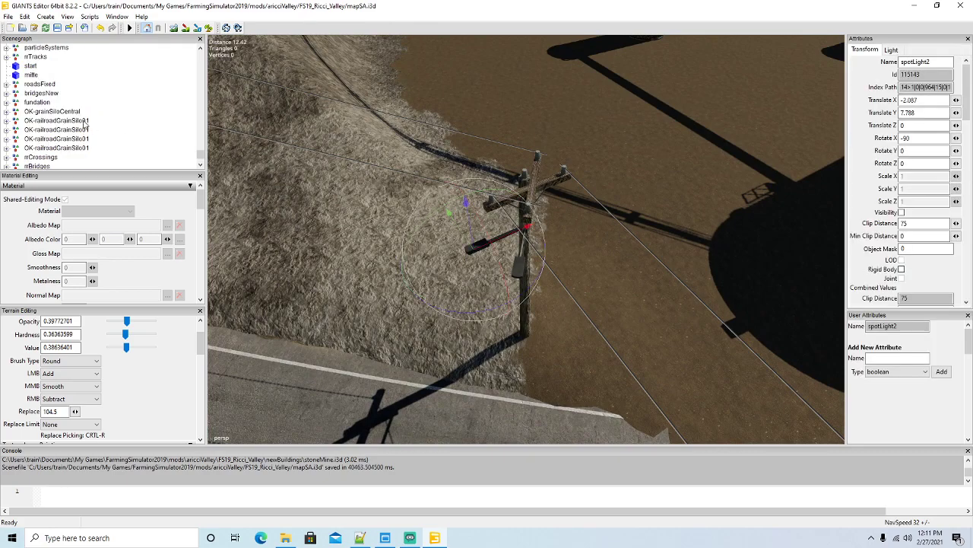
scroll(89, 122, "up", 7)
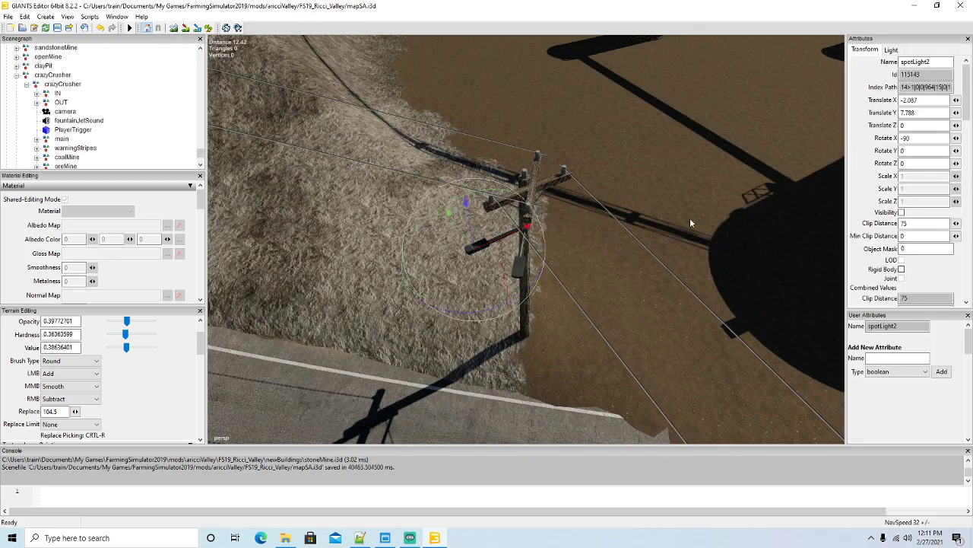
left_click(473, 246)
left_click(481, 245)
left_click(100, 130)
key("Delete")
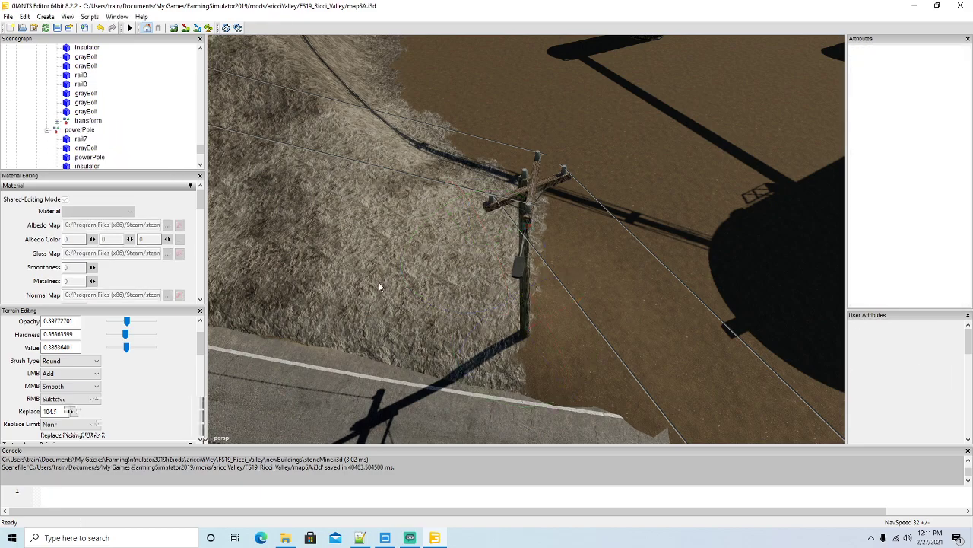
Step: Duplicate the whole box group around the base of the power pole beside the main road, near the junction
left_click_drag(371, 314, 428, 265, "alt")
scroll(428, 279, "down", 5)
scroll(357, 212, "up", 3)
scroll(342, 228, "up", 5)
scroll(354, 250, "up", 3)
scroll(359, 254, "up", 5)
scroll(362, 261, "up", 4)
left_click(428, 263)
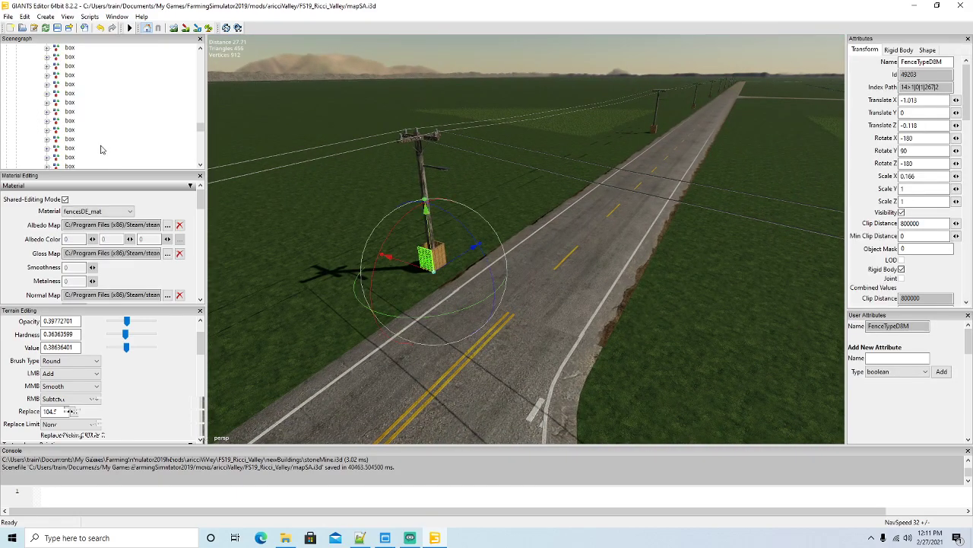
left_click(266, 222)
left_click(438, 261)
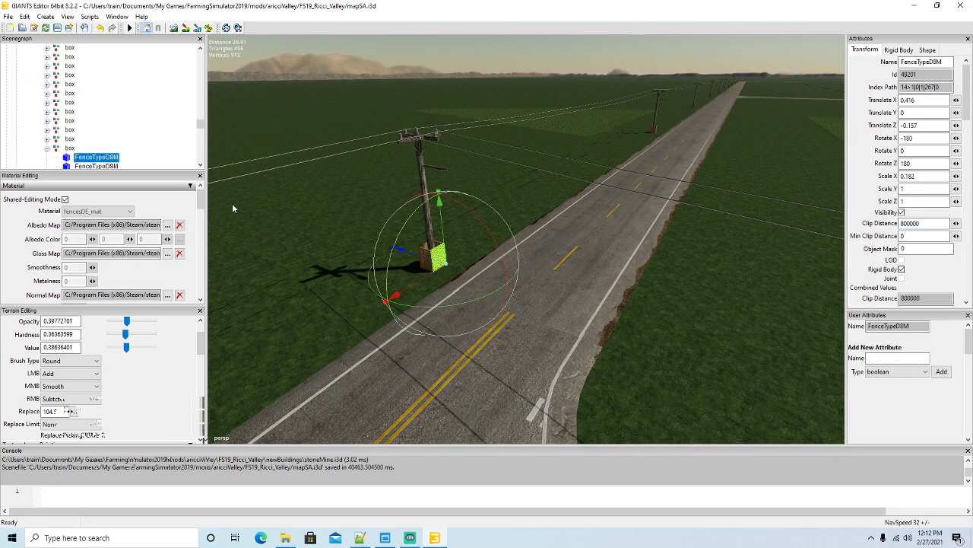
left_click(57, 150)
left_click(48, 150)
left_click_drag(247, 289, 316, 317, "alt")
scroll(295, 308, "down", 3)
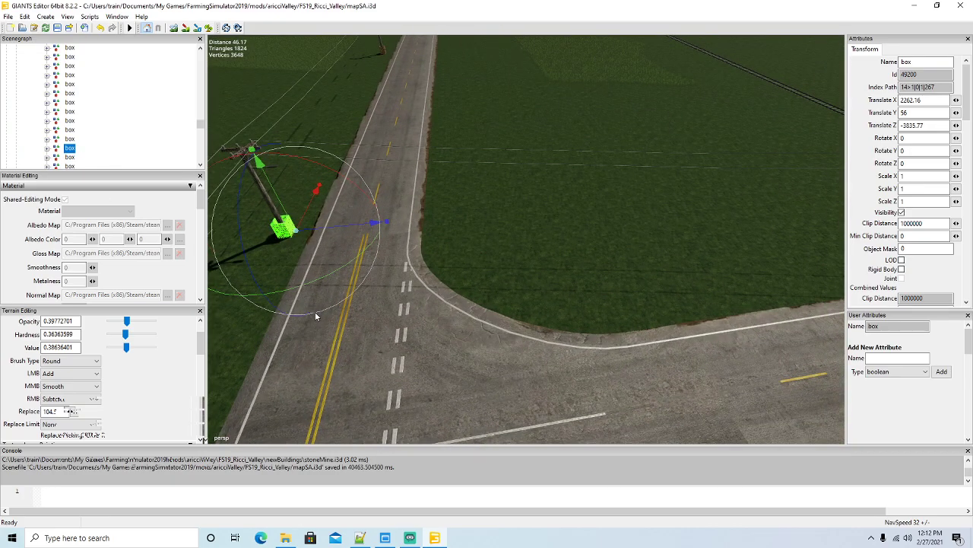
key("ctrl+d")
Step: Move the copied box around the base of the mine road pole before the railway crossing, at about X 2245.47, Z -3756.19
left_click_drag(721, 269, 840, 263)
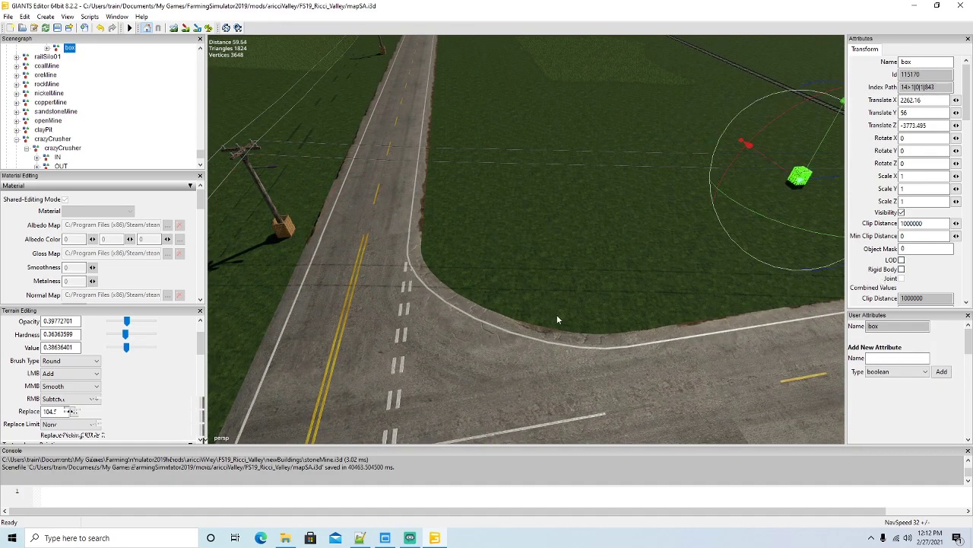
left_click_drag(548, 315, 563, 261, "alt")
left_click_drag(480, 180, 352, 344)
scroll(669, 214, "up", 2)
scroll(670, 216, "up", 3)
left_click_drag(289, 356, 564, 195)
scroll(583, 233, "down", 3)
left_click_drag(583, 233, 631, 216, "alt")
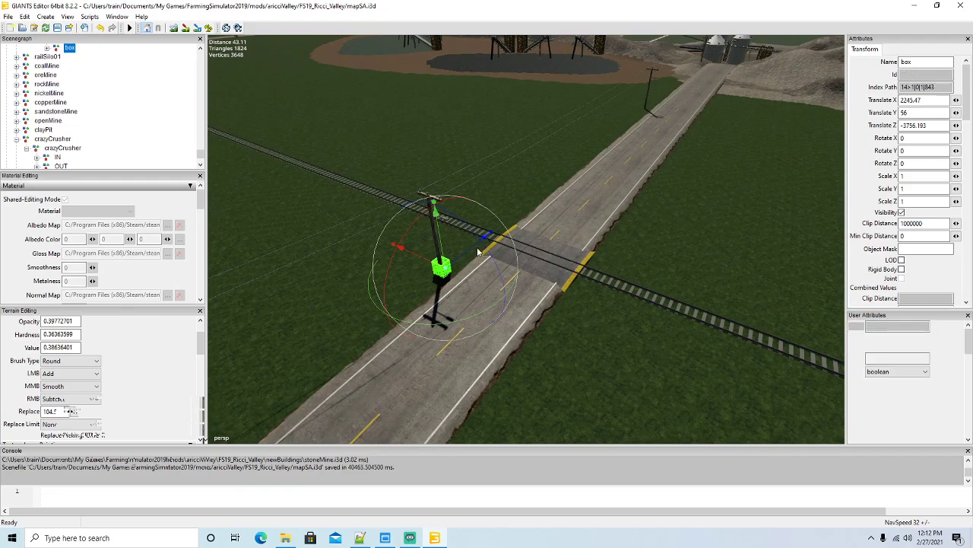
Step: Duplicate the box and place the copy around the next pole past the railway crossing, at about Z -3676.83
key("ctrl+d")
left_click_drag(784, 38, 837, 9)
left_click_drag(548, 320, 600, 264, "alt")
scroll(585, 263, "up", 4)
scroll(599, 264, "up", 2)
scroll(599, 269, "up", 3)
left_click_drag(575, 302, 682, 294, "alt")
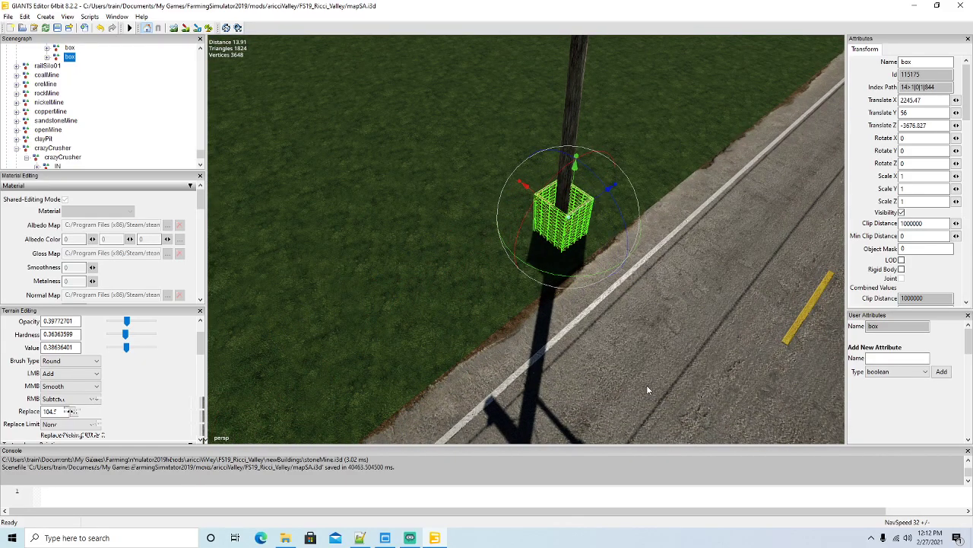
scroll(659, 365, "down", 5)
left_click_drag(658, 365, 685, 356, "alt")
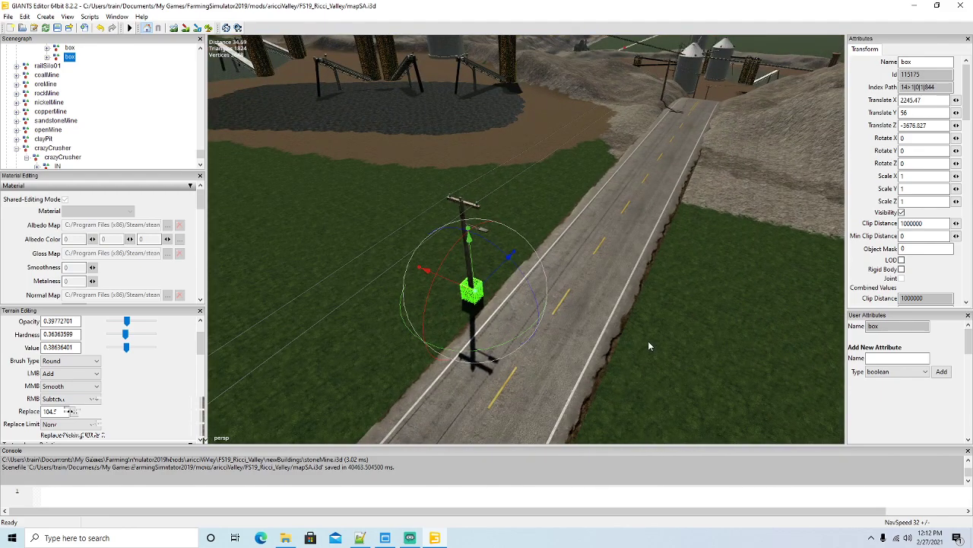
left_click_drag(631, 357, 638, 354, "alt")
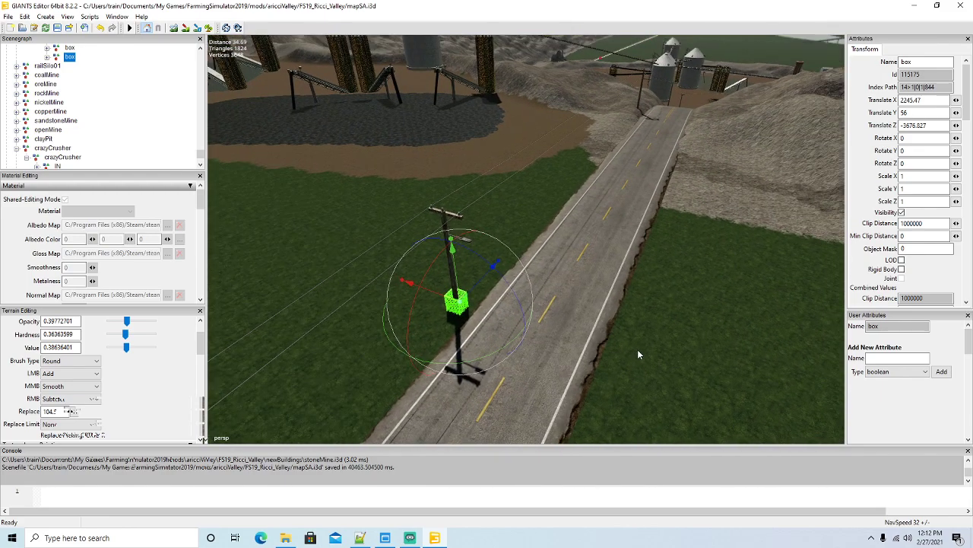
Step: Duplicate the box and fit the copy around the pole where the road enters the rocky cut, at about X 2245.55, Z -3597.58
key("ctrl+d")
left_click(472, 295)
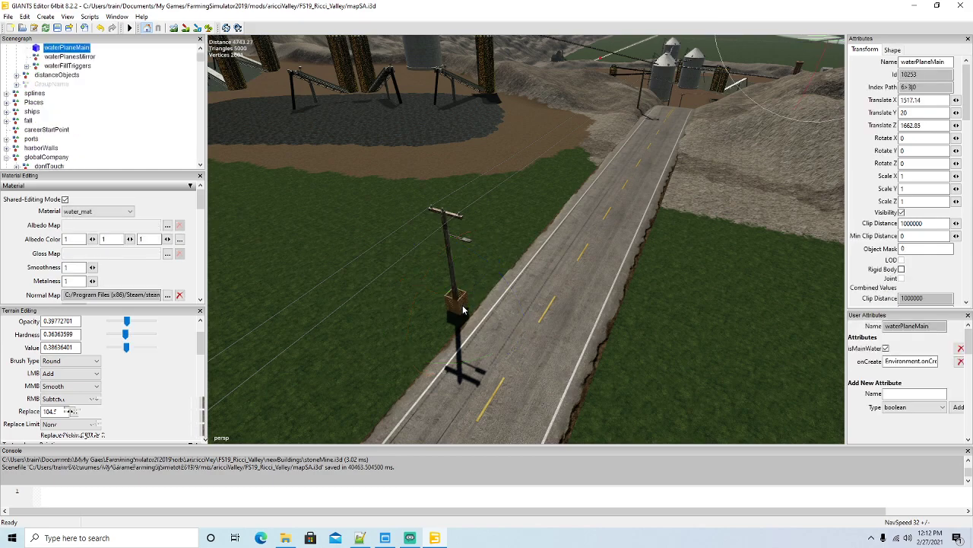
left_click(462, 308)
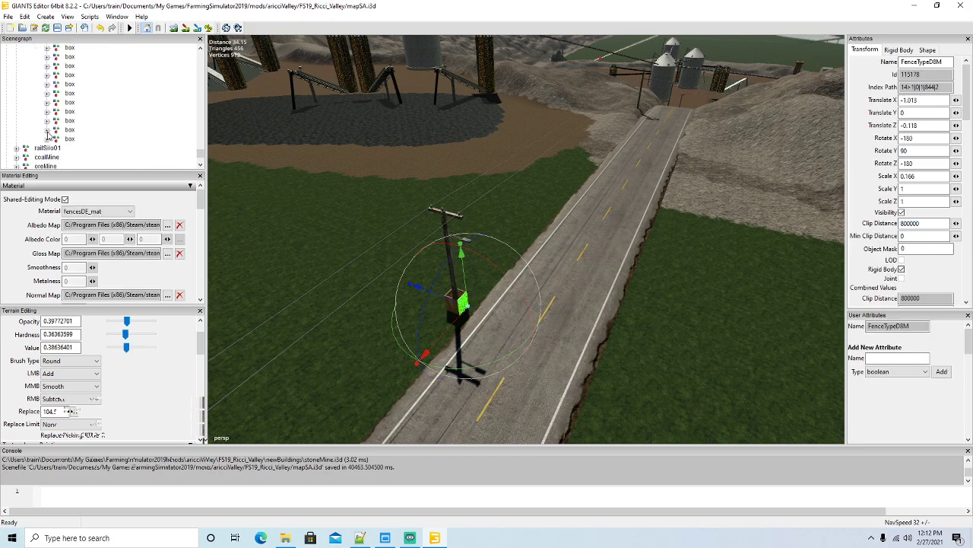
left_click(65, 130)
left_click_drag(489, 274, 670, 149)
left_click_drag(669, 149, 558, 283, "alt")
scroll(725, 178, "up", 6)
left_click_drag(363, 380, 690, 209)
scroll(690, 214, "up", 3)
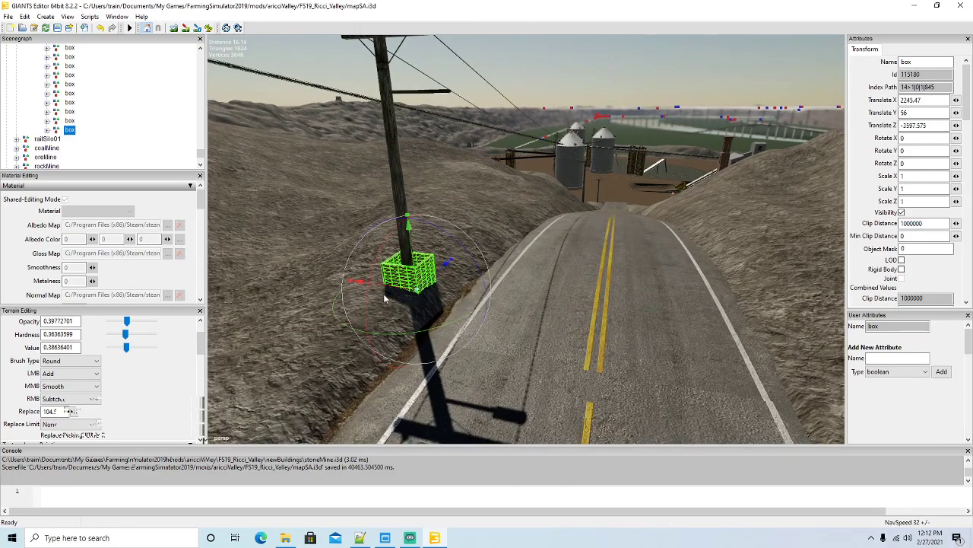
left_click_drag(388, 287, 387, 286)
Step: Duplicate the box and lower the copy around the next pole on the downhill road, at about Y 40.41, Z -3521.40
left_click_drag(468, 255, 532, 293, "alt")
scroll(533, 294, "up", 6)
left_click_drag(413, 351, 274, 348, "alt")
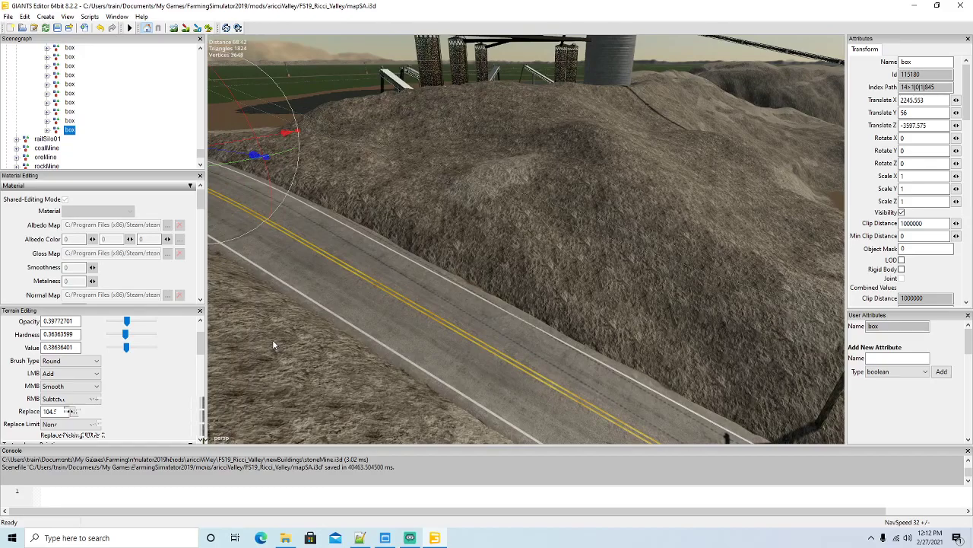
key("ctrl+d")
left_click_drag(245, 157, 956, 435)
left_click_drag(532, 346, 622, 365, "alt")
left_click_drag(582, 145, 654, 302)
left_click_drag(615, 347, 639, 327, "alt")
left_click_drag(551, 238, 555, 249)
left_click_drag(558, 304, 595, 311, "alt")
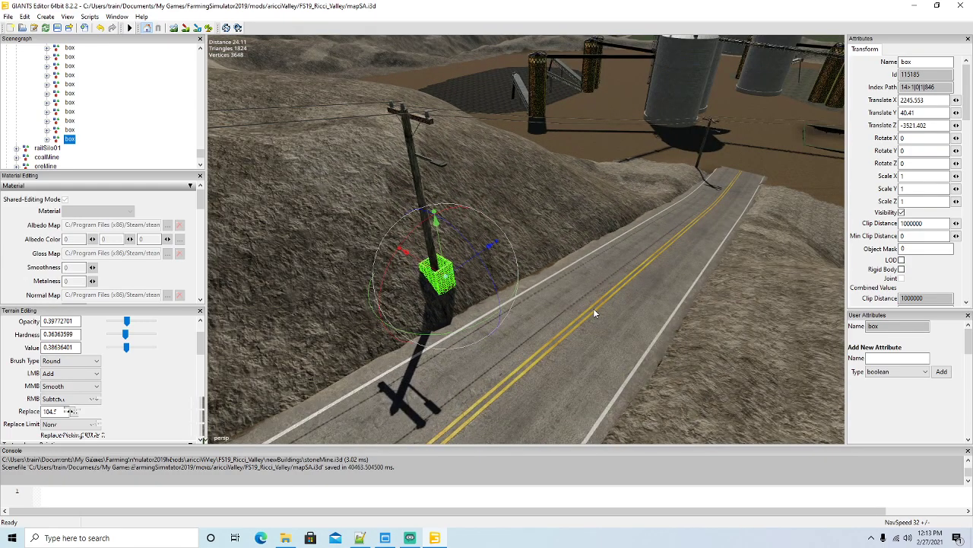
Step: Duplicate the box and place the copy around the last pole at the road's end, at about Y 23.41, Z -3452.04
key("ctrl+d")
left_click_drag(495, 251, 739, 104)
left_click_drag(714, 289, 456, 170, "alt")
scroll(806, 223, "up", 5)
left_click_drag(420, 142, 680, 155)
left_click_drag(594, 76, 676, 302)
scroll(675, 302, "up", 3)
left_click_drag(431, 332, 562, 289)
left_click_drag(501, 263, 641, 210)
scroll(556, 302, "down", 4)
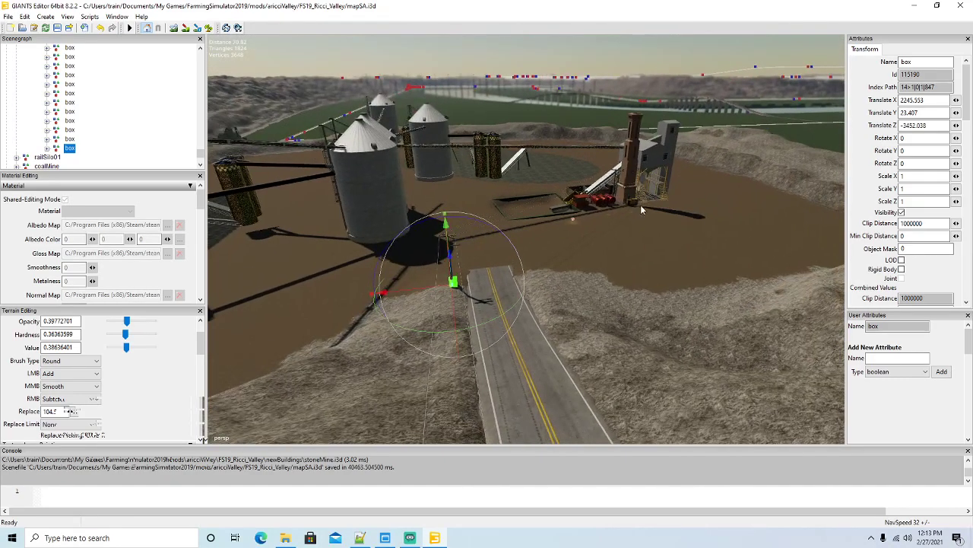
Step: Reshape the hill between the mine road and the nearby large silo with terrain sculpting
left_click_drag(678, 249, 496, 295, "alt")
scroll(647, 288, "down", 6)
scroll(796, 362, "up", 4)
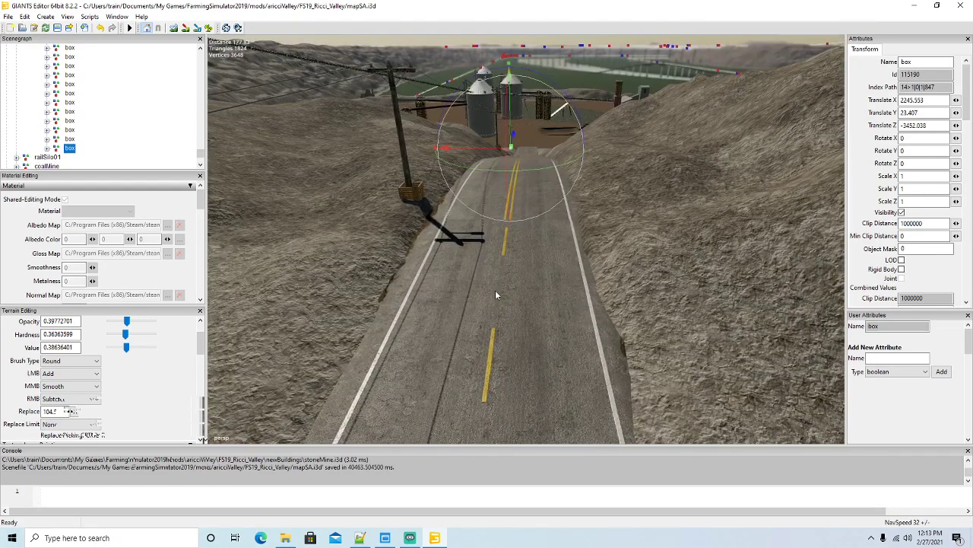
scroll(496, 295, "down", 5)
mouse_move(495, 259)
left_mouse_down("alt")
mouse_move(517, 244)
mouse_move(526, 214)
mouse_move(596, 281)
mouse_move(506, 255)
left_mouse_up("alt")
scroll(527, 214, "up", 5)
scroll(596, 281, "down", 3)
left_click_drag(558, 287, 502, 226, "alt")
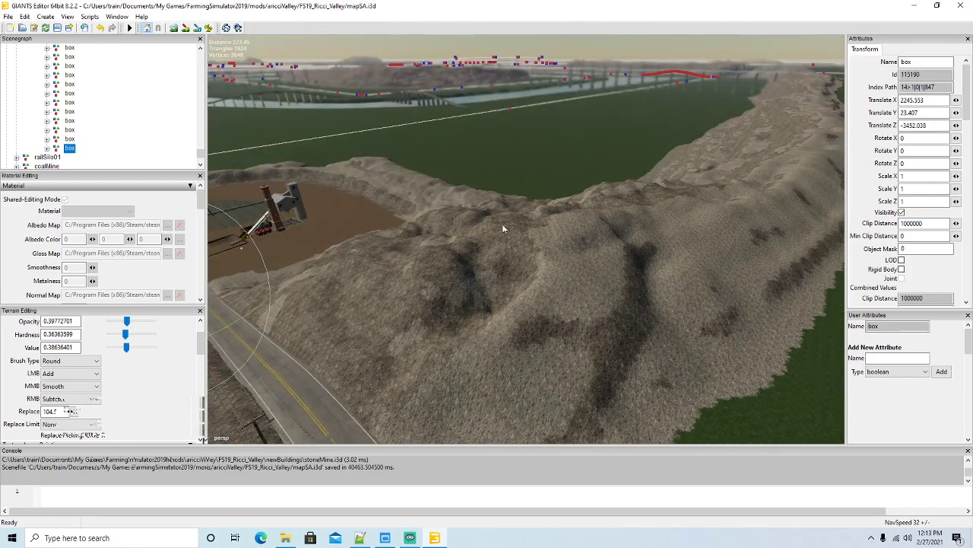
left_click_drag(613, 314, 809, 311, "alt")
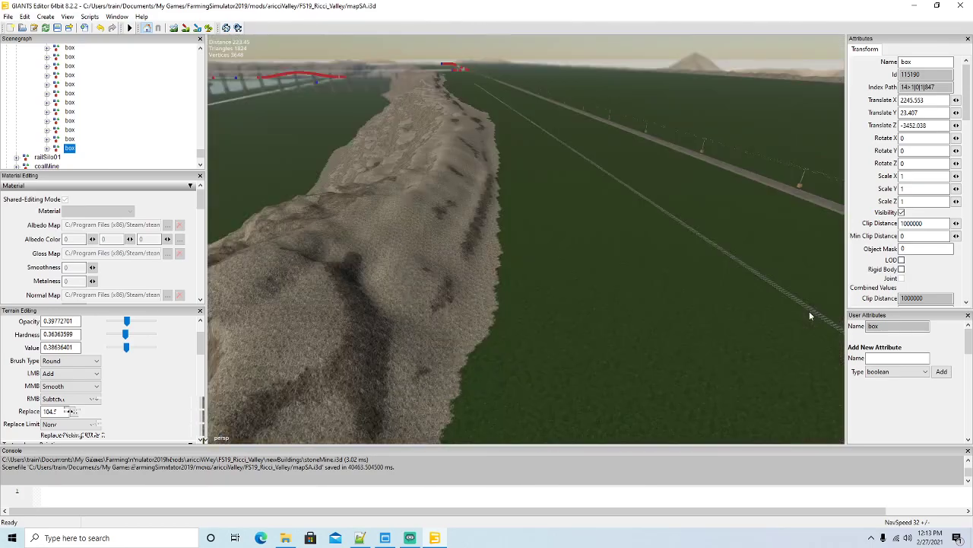
left_click_drag(613, 363, 334, 369, "alt")
left_click_drag(535, 72, 448, 283, "alt")
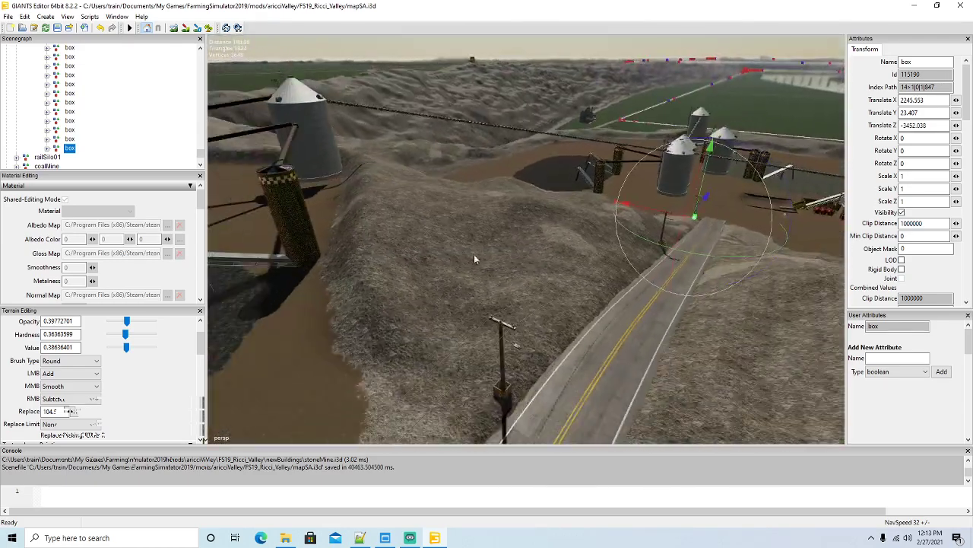
left_click(175, 27)
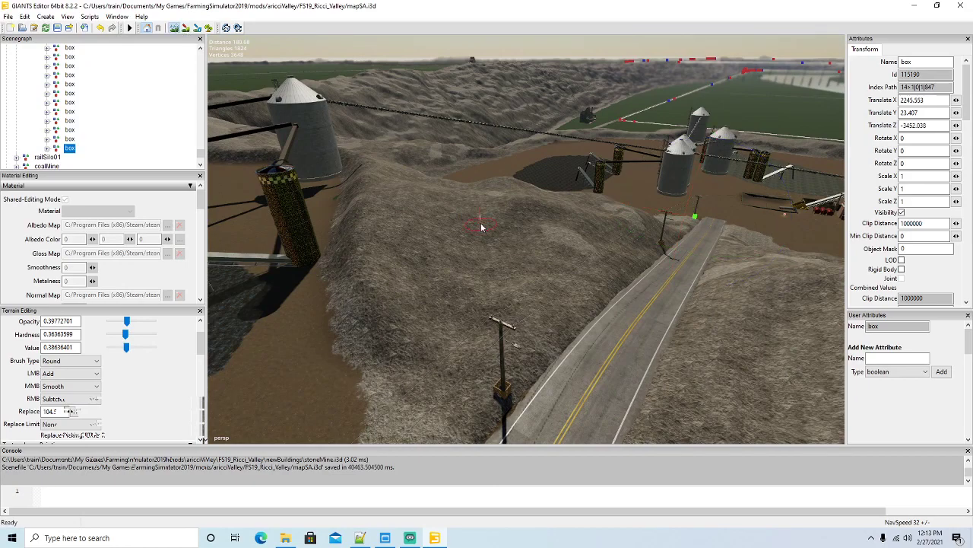
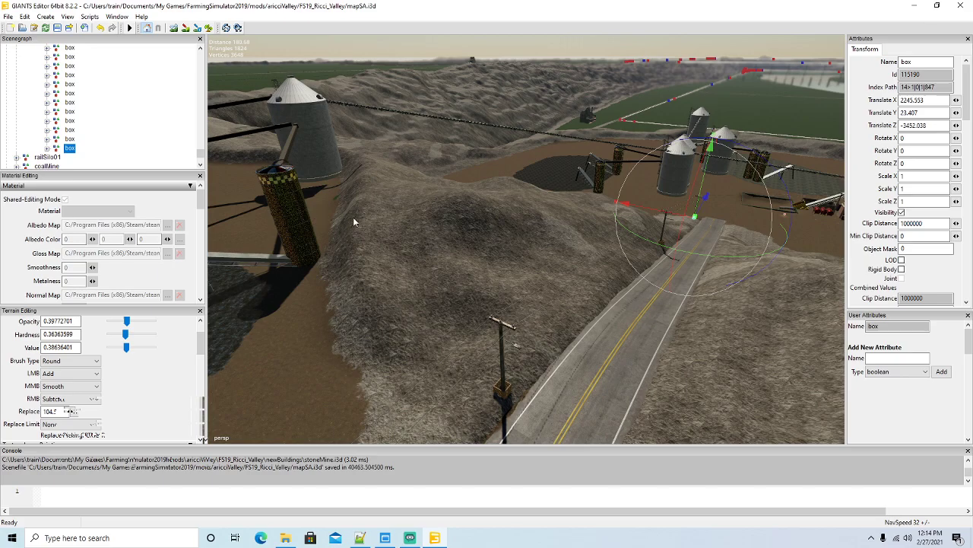
Step: Examine the mine pits, the pole line and the open ground beside the stone crusher
left_click_drag(414, 256, 406, 341, "alt")
scroll(431, 266, "down", 10)
scroll(393, 285, "down", 7)
scroll(399, 298, "down", 5)
scroll(389, 331, "up", 3)
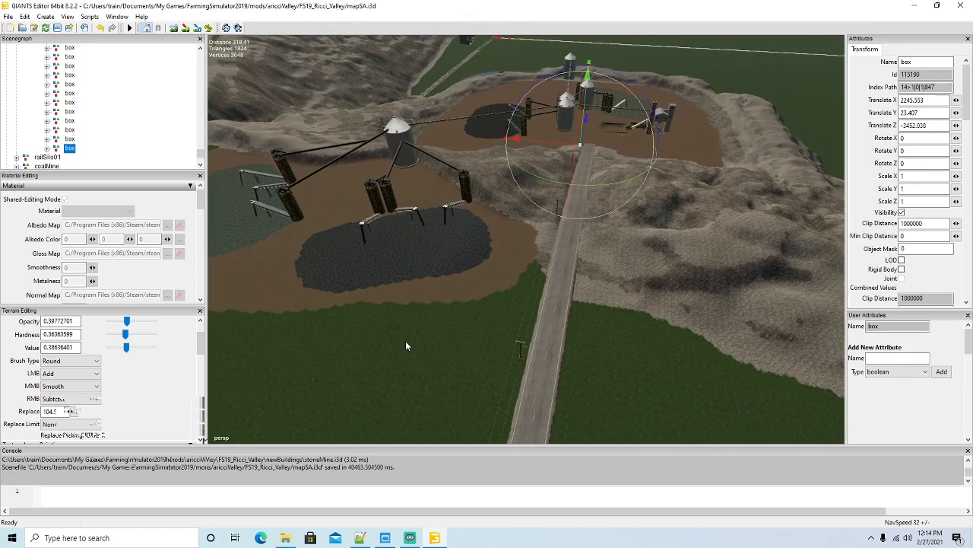
left_click_drag(299, 343, 187, 414, "alt")
scroll(393, 375, "up", 3)
left_click_drag(426, 389, 558, 402, "alt")
left_click_drag(478, 381, 567, 317, "alt")
scroll(567, 319, "up", 10)
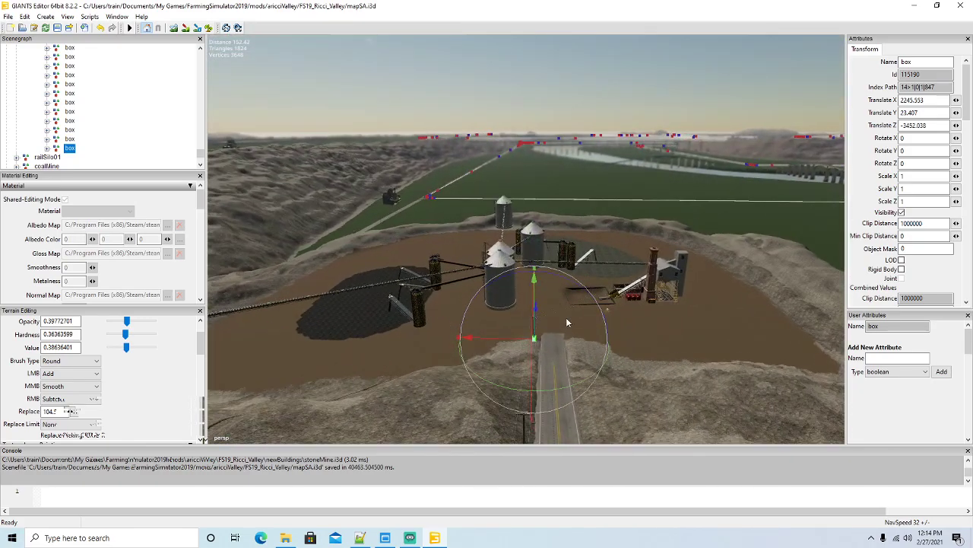
scroll(566, 322, "up", 8)
left_click_drag(630, 345, 690, 218, "alt")
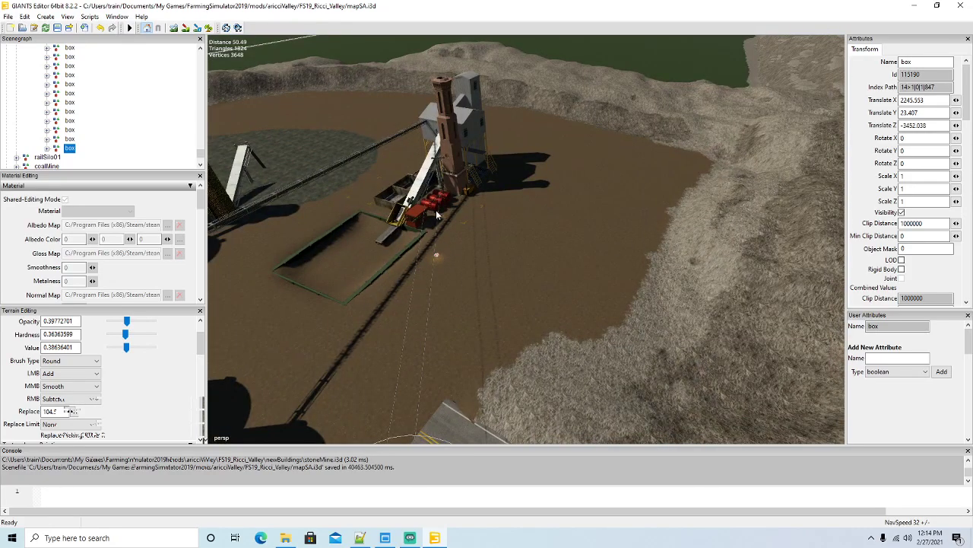
left_click_drag(426, 202, 660, 241, "alt")
scroll(509, 225, "up", 5)
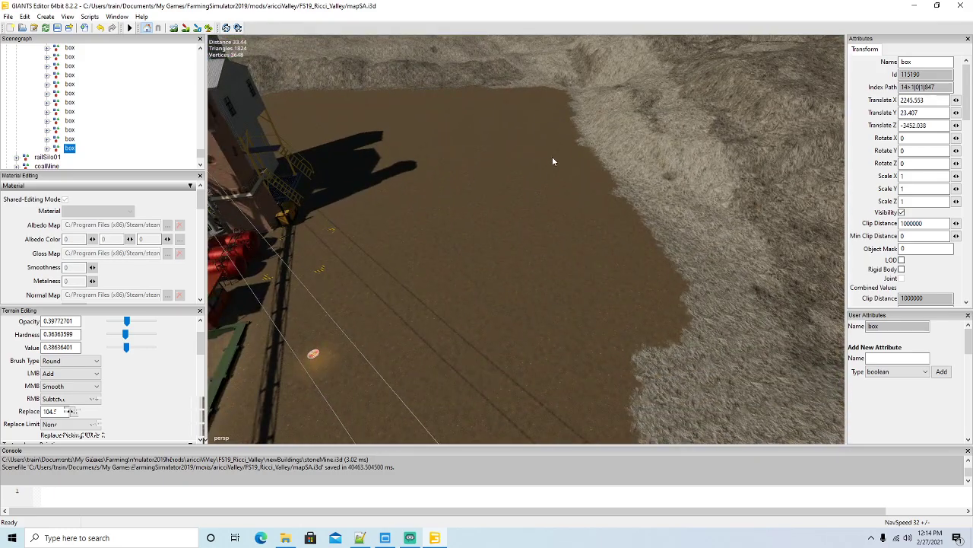
Step: Duplicate the harborOffice group found in the openMine visibility group
left_click(366, 218)
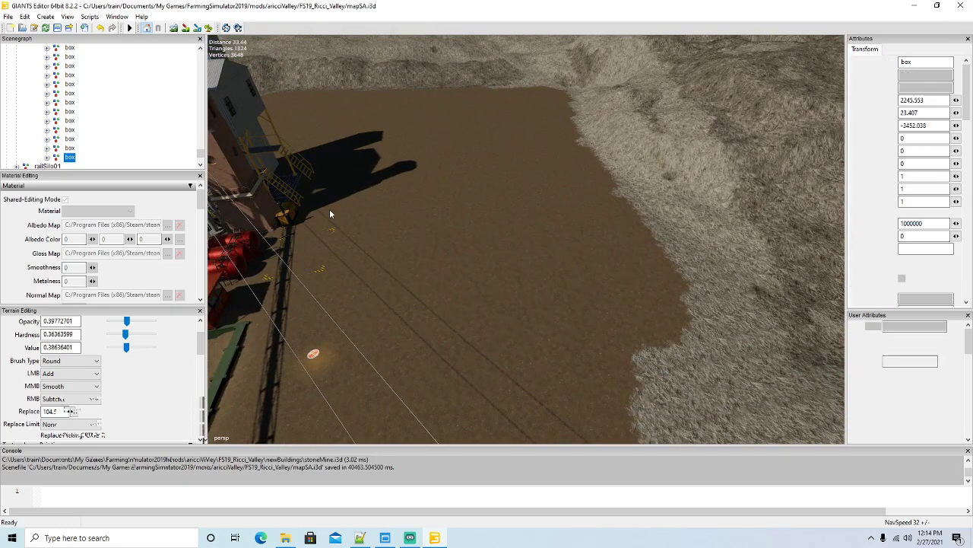
scroll(91, 116, "down", 4)
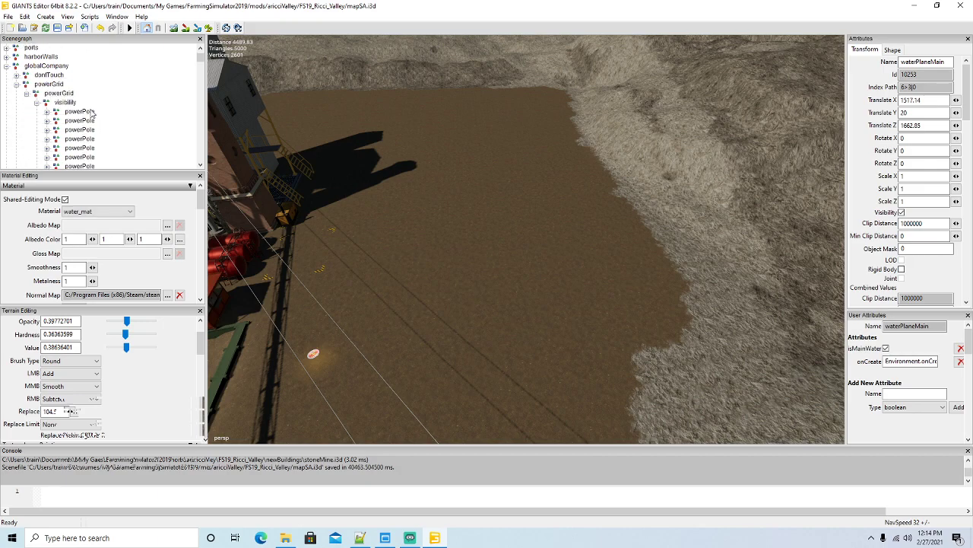
left_click(26, 93)
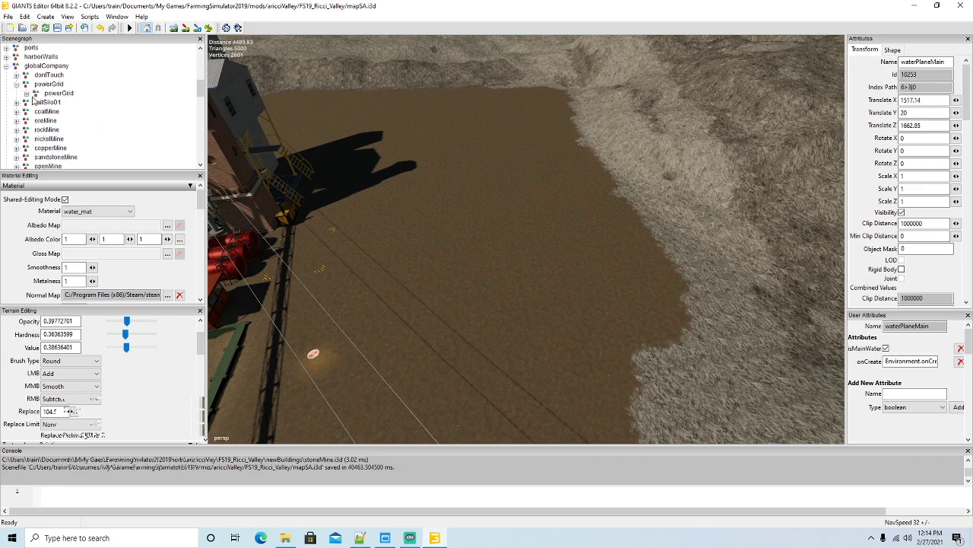
scroll(65, 111, "down", 2)
scroll(64, 111, "down", 2)
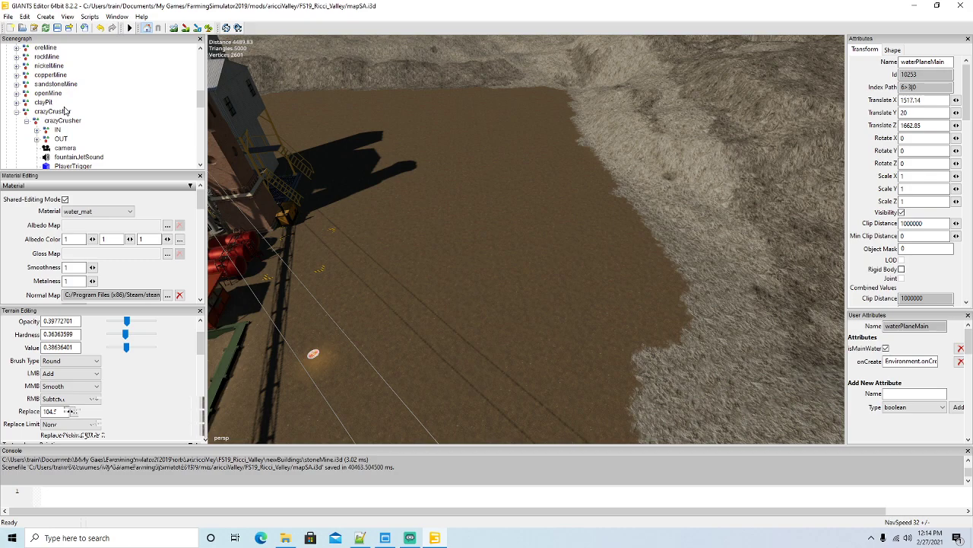
left_click(17, 93)
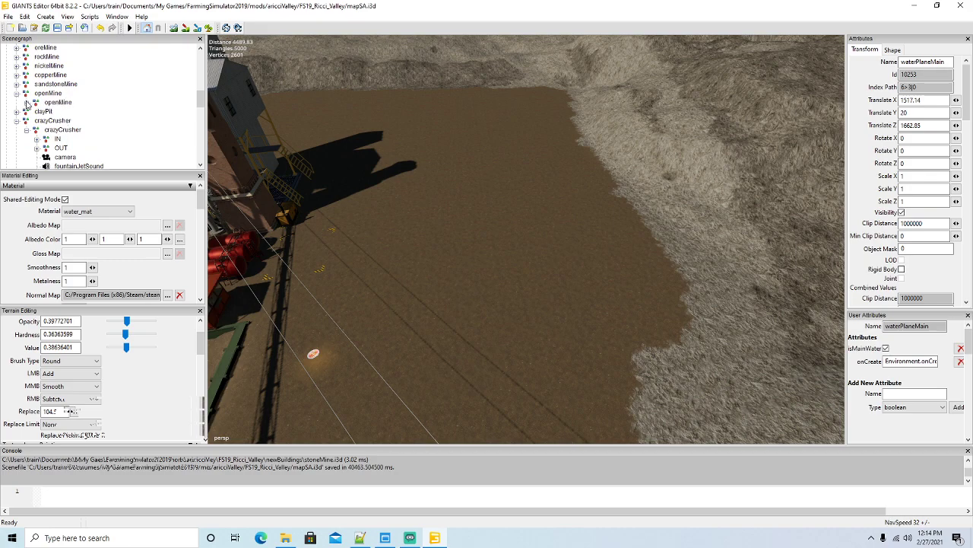
left_click(25, 102)
left_click(36, 112)
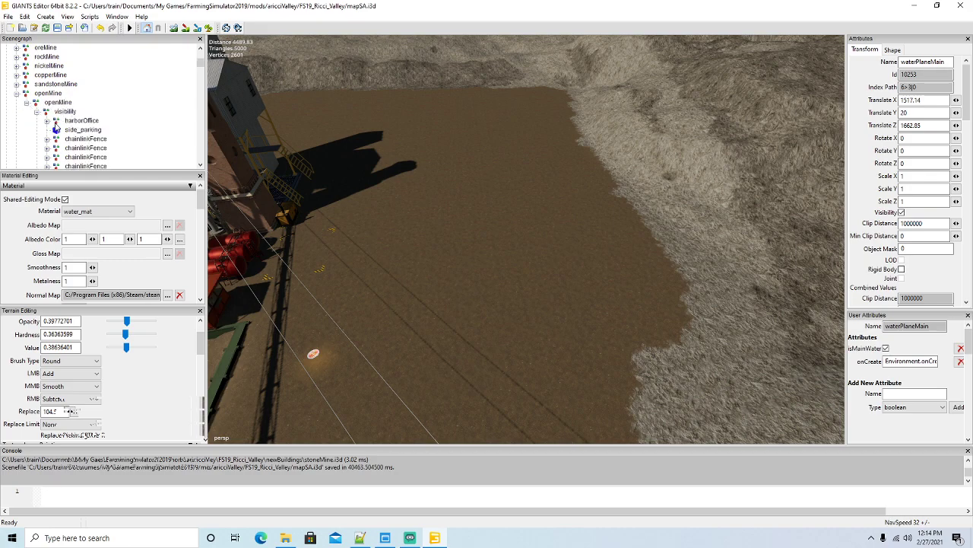
left_click(56, 121)
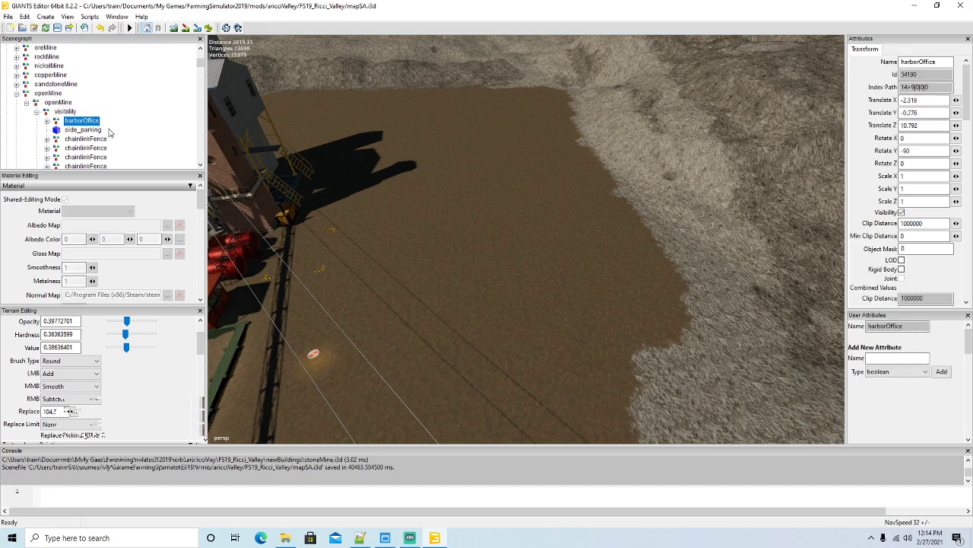
key("ctrl+d")
Step: Look through the scene hierarchy for the crazyCrusher group's contents and the harborOffice copy inside openMine's visibility group
scroll(108, 133, "down", 2)
scroll(108, 133, "down", 4)
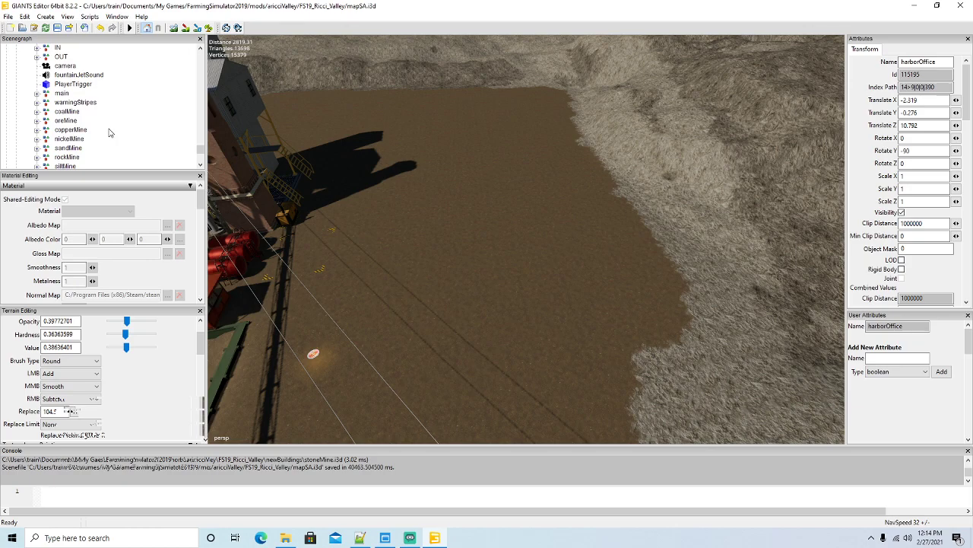
left_click(36, 93)
left_click(36, 93)
scroll(143, 106, "down", 10)
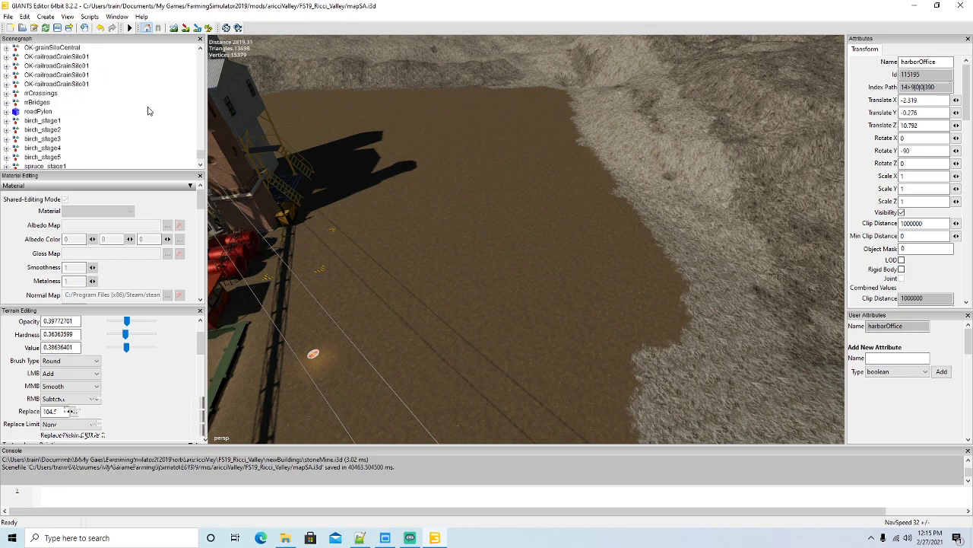
scroll(148, 111, "down", 1)
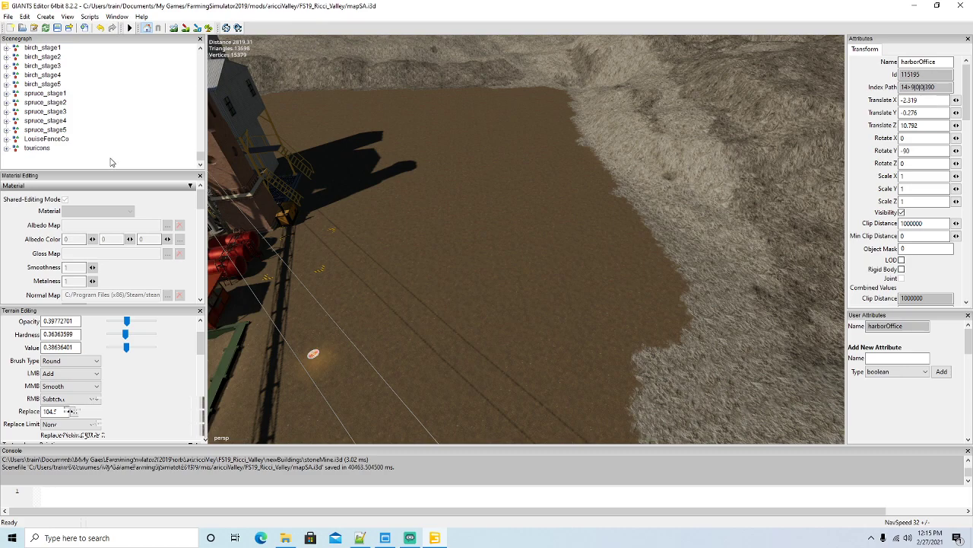
scroll(143, 150, "up", 10)
scroll(148, 151, "up", 10)
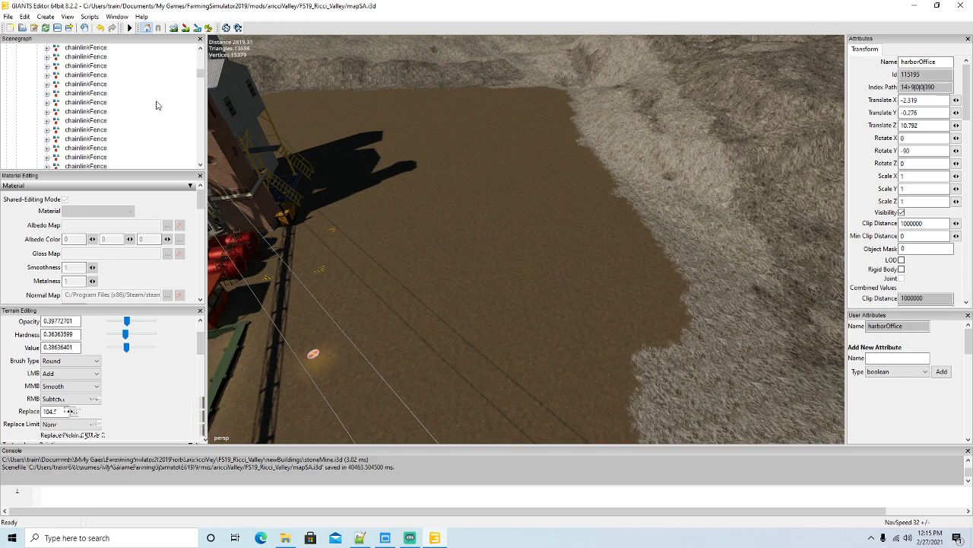
left_click(214, 180)
scroll(127, 124, "down", 5)
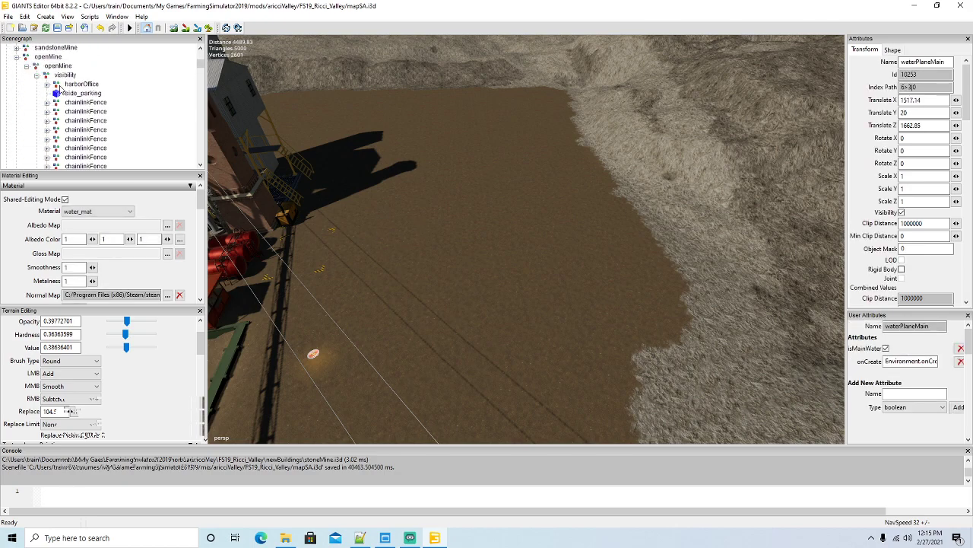
left_click(76, 85)
scroll(110, 92, "down", 3)
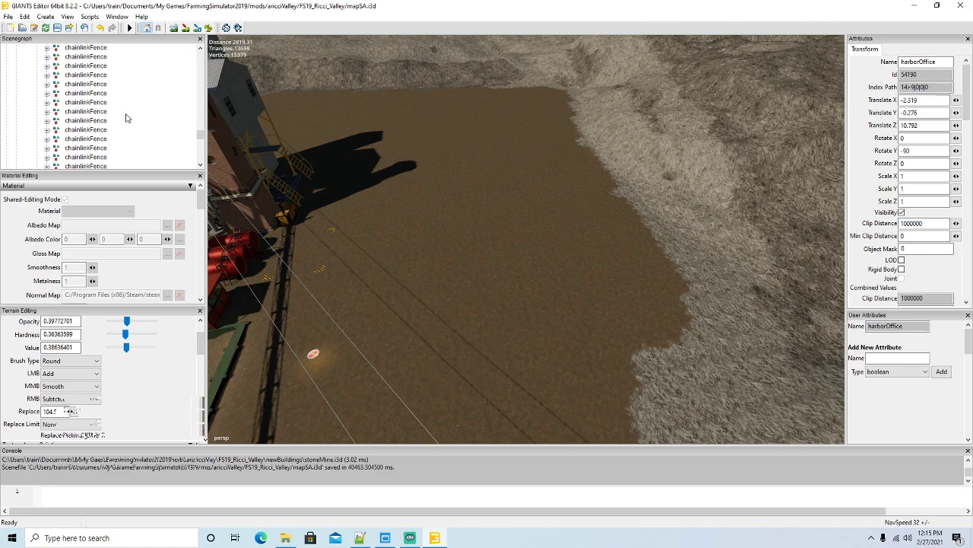
scroll(126, 118, "down", 5)
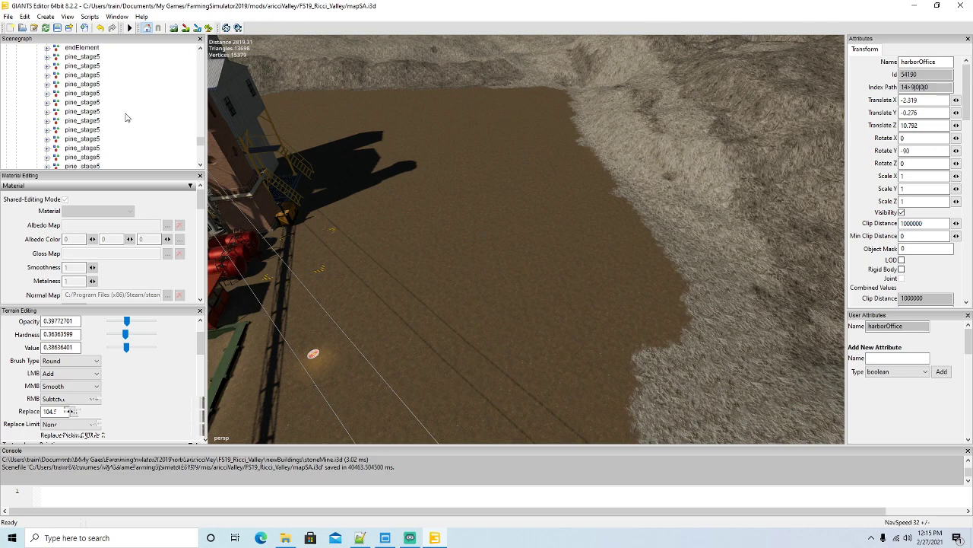
scroll(126, 120, "down", 4)
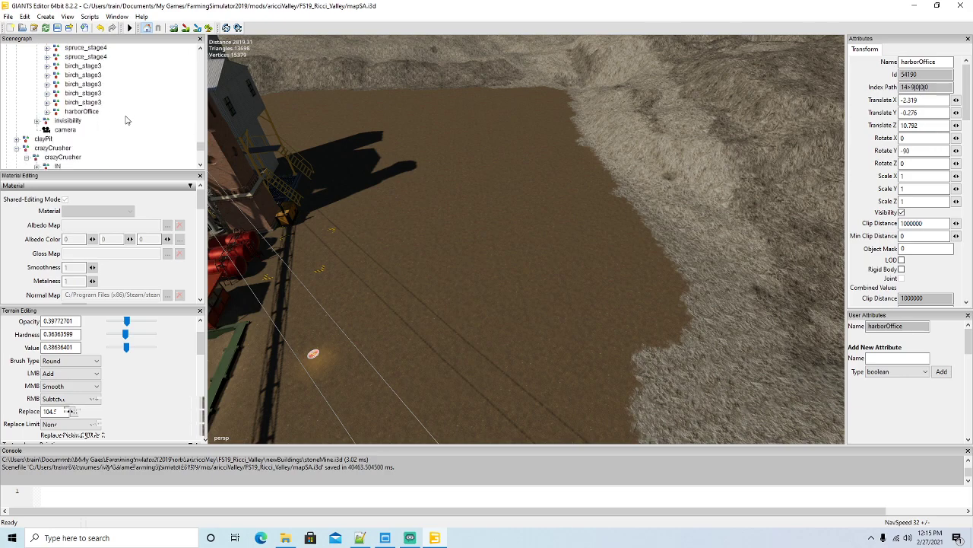
Step: Create a new transform group in the scene
left_click(60, 112)
left_click(48, 18)
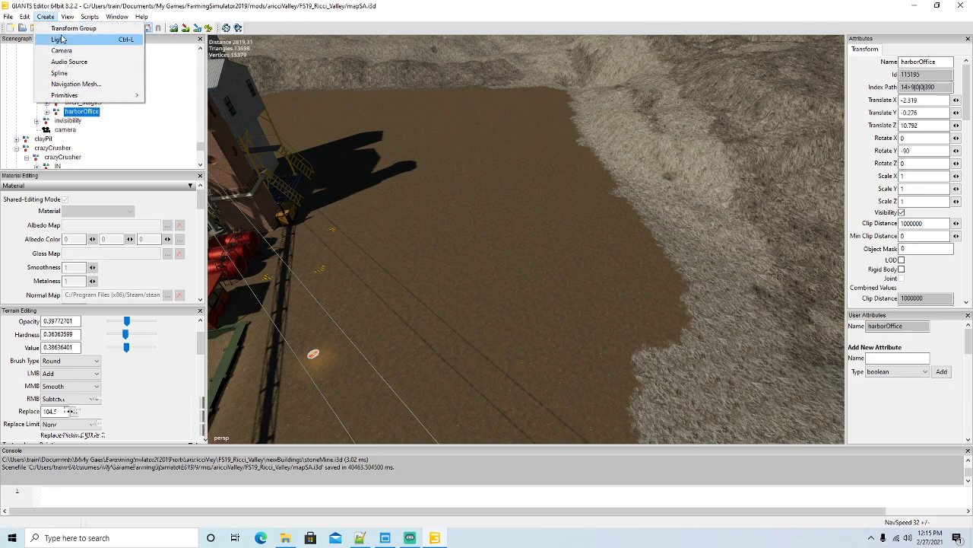
left_click(62, 30)
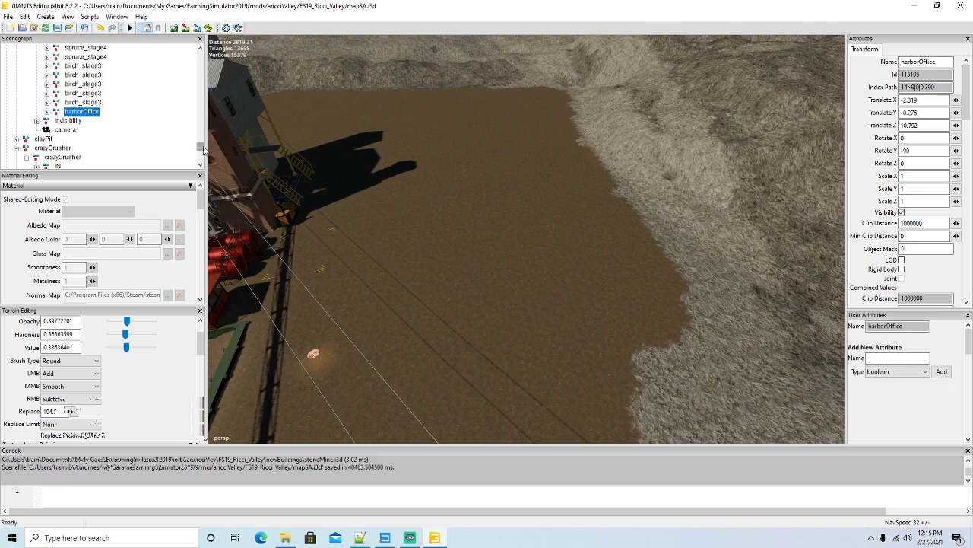
Step: Cut the new transform group from the scene root and paste it into the inner crazyCrusher group
left_click_drag(202, 149, 202, 165)
left_click(26, 150)
scroll(121, 145, "up", 2)
scroll(119, 145, "up", 3)
scroll(120, 145, "up", 3)
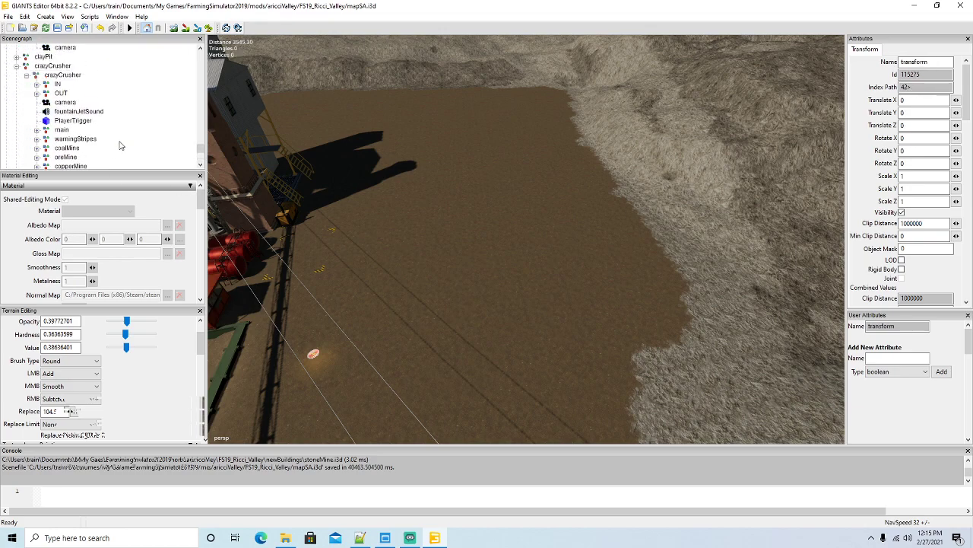
left_click(29, 18)
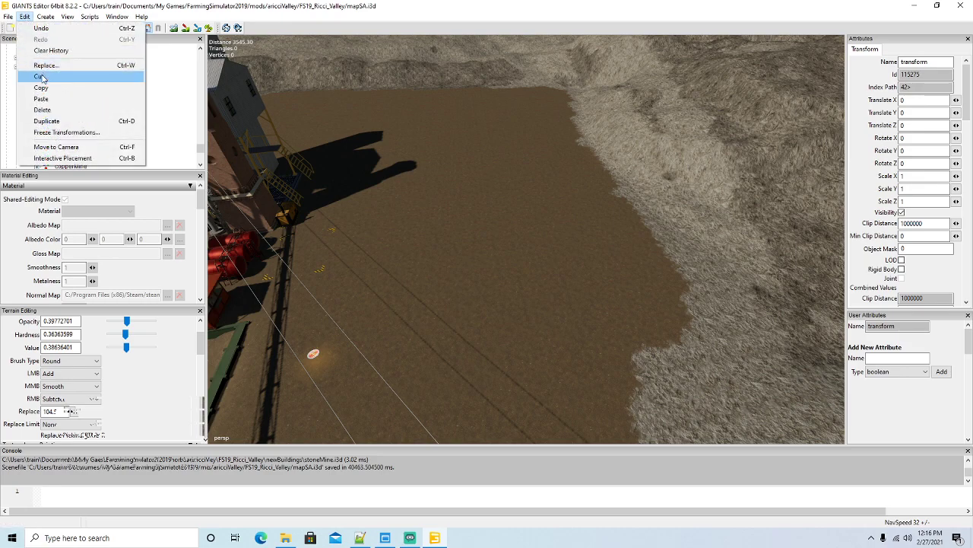
left_click(35, 74)
left_click(46, 76)
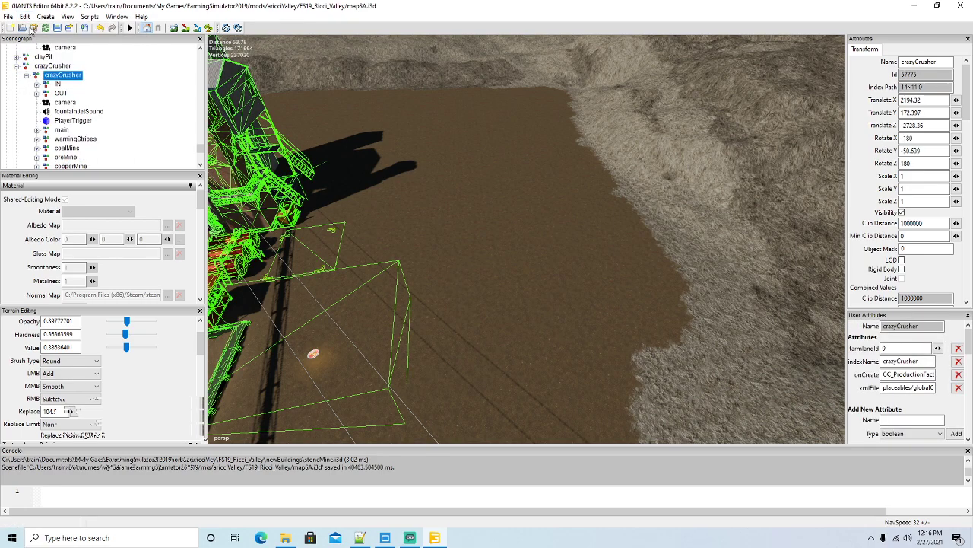
left_click(25, 17)
left_click(41, 99)
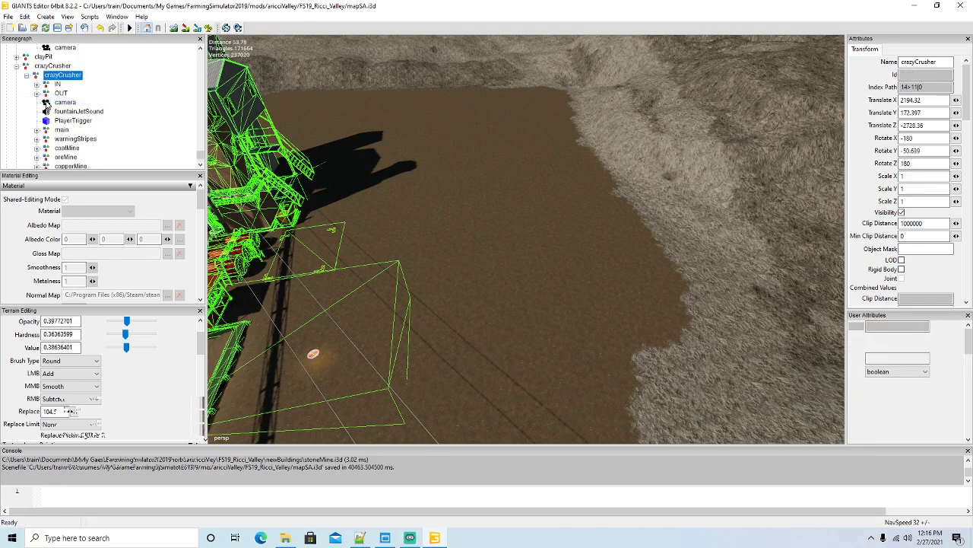
Step: Rename the transform group inside crazyCrusher as visibility
scroll(111, 117, "up", 10)
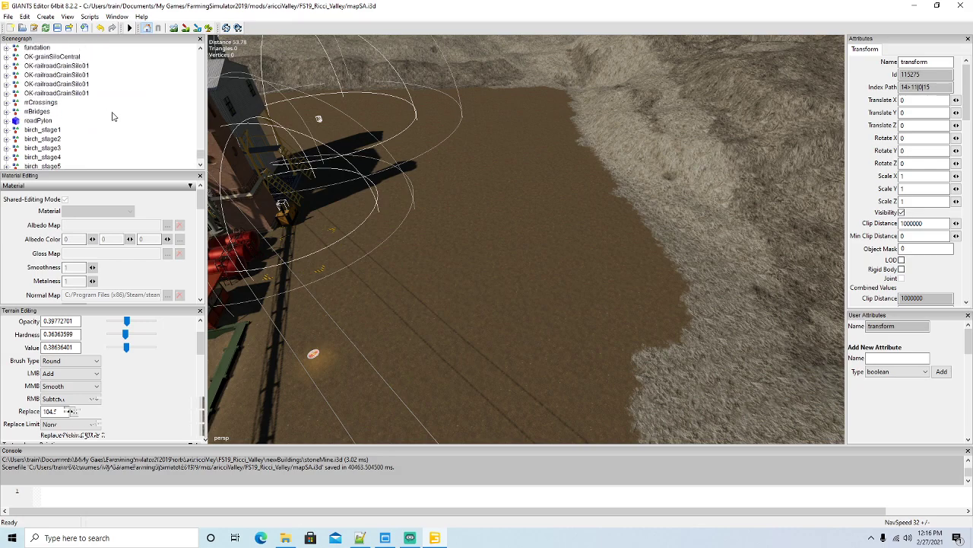
double_click(917, 62)
type("visibility")
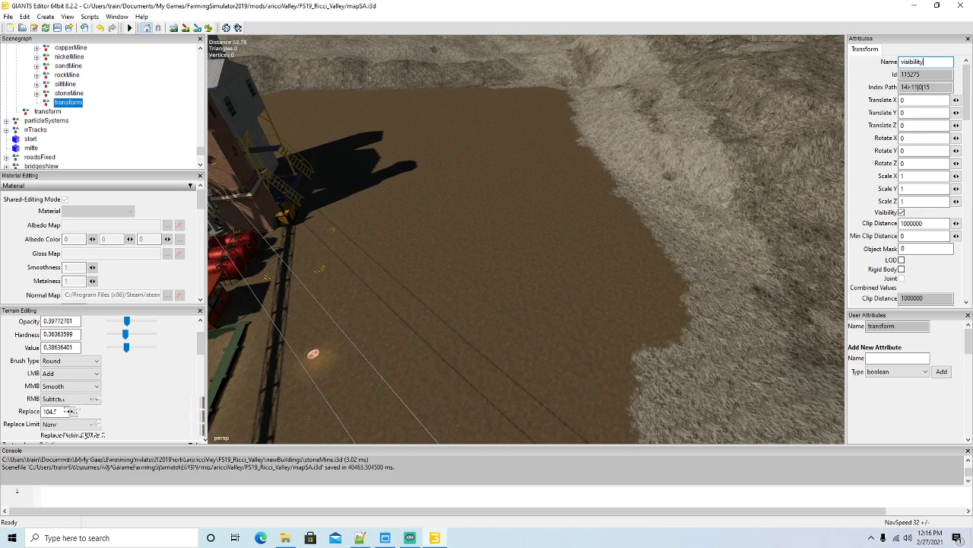
key("Return")
Step: Cut the harborOffice copy from the openMine group and paste it into crazyCrusher's visibility group
scroll(126, 96, "up", 10)
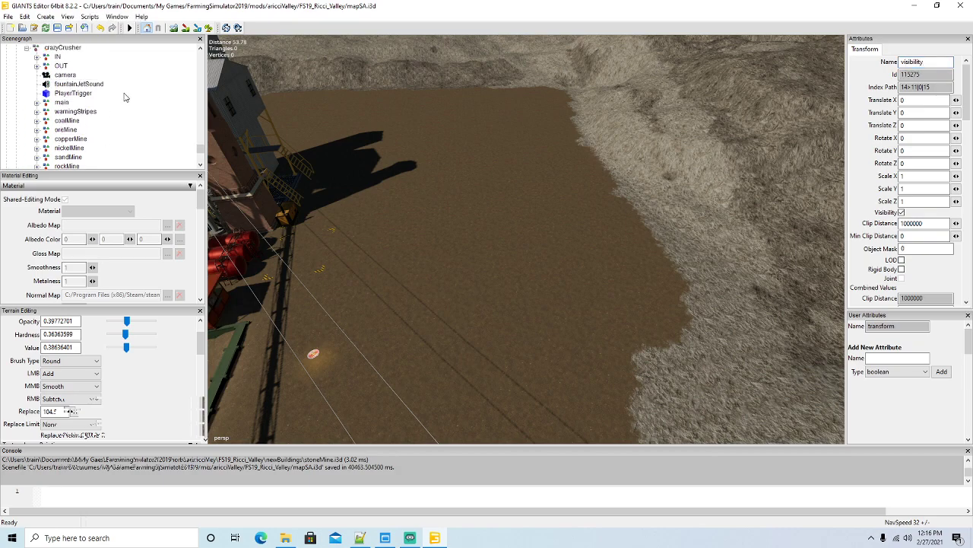
left_click(59, 84)
scroll(140, 114, "down", 6)
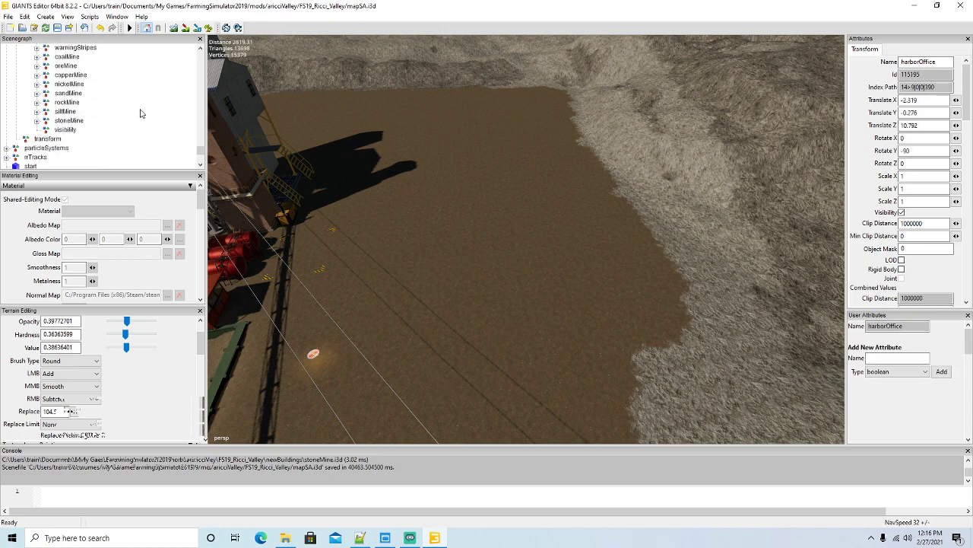
left_click(24, 16)
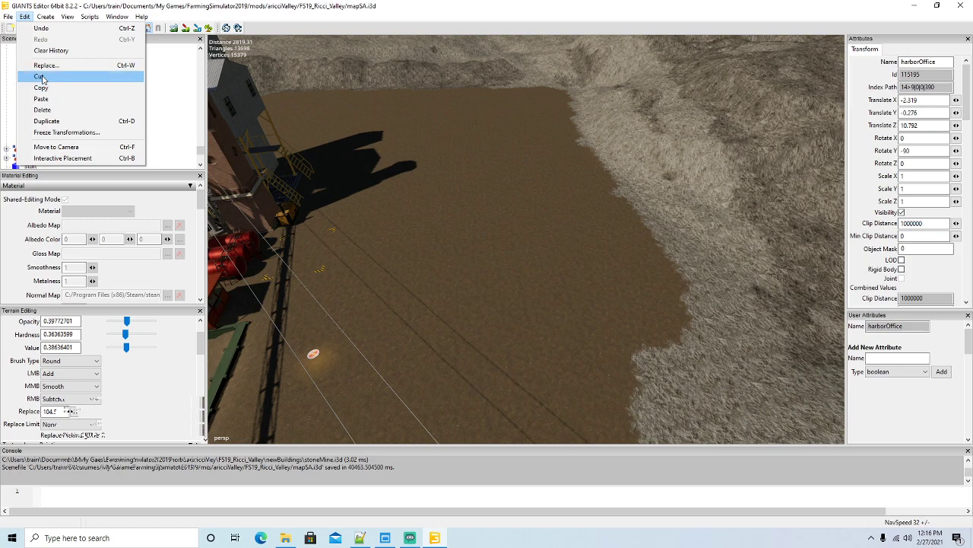
left_click(43, 77)
left_click(57, 121)
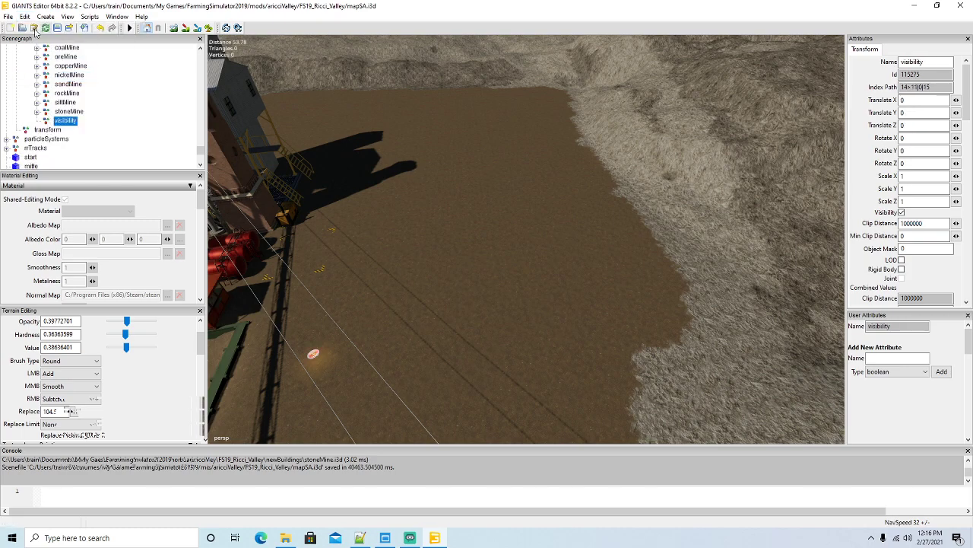
left_click(24, 16)
left_click(41, 96)
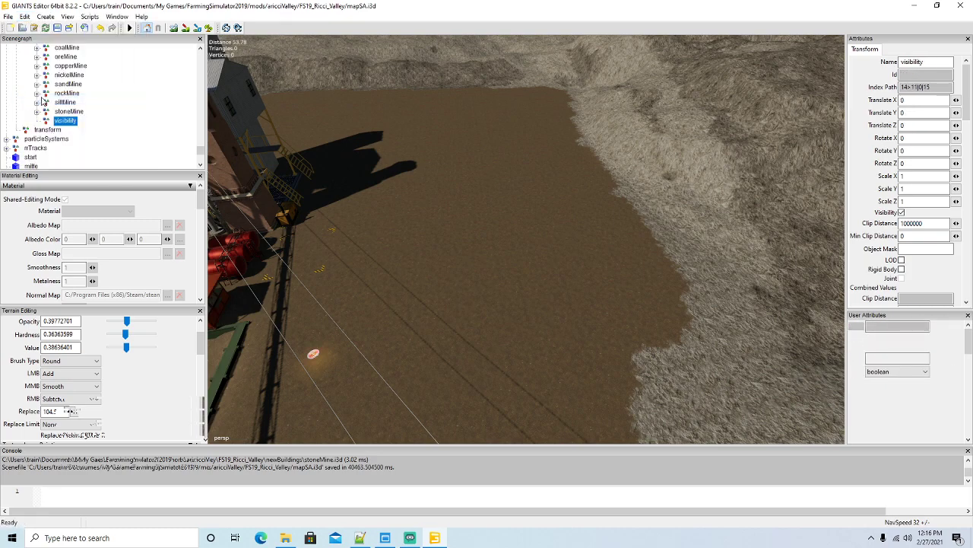
Step: Place the harborOffice on the open ground beside the crusher with Interactive Placement, at about X -18.91, Z 59.889
left_click(25, 16)
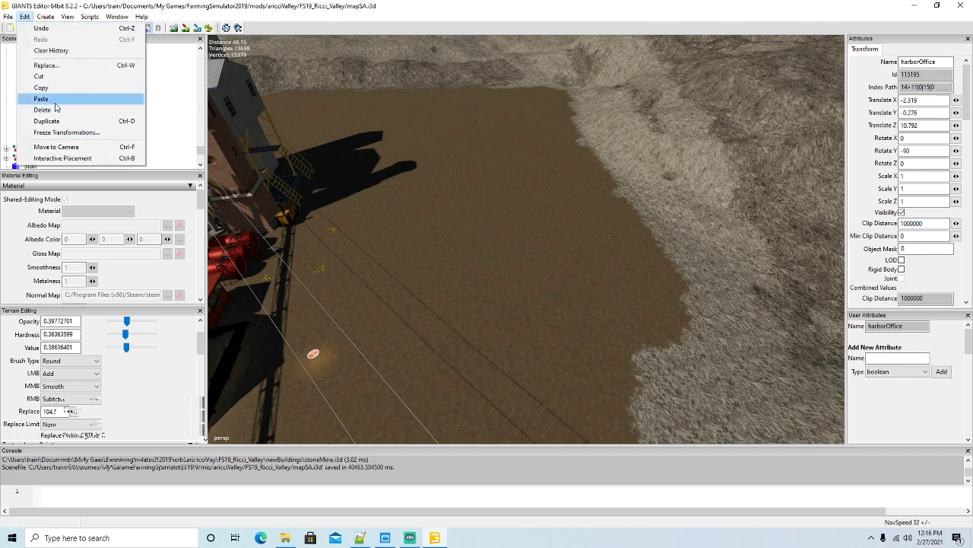
left_click(62, 158)
left_click(535, 219)
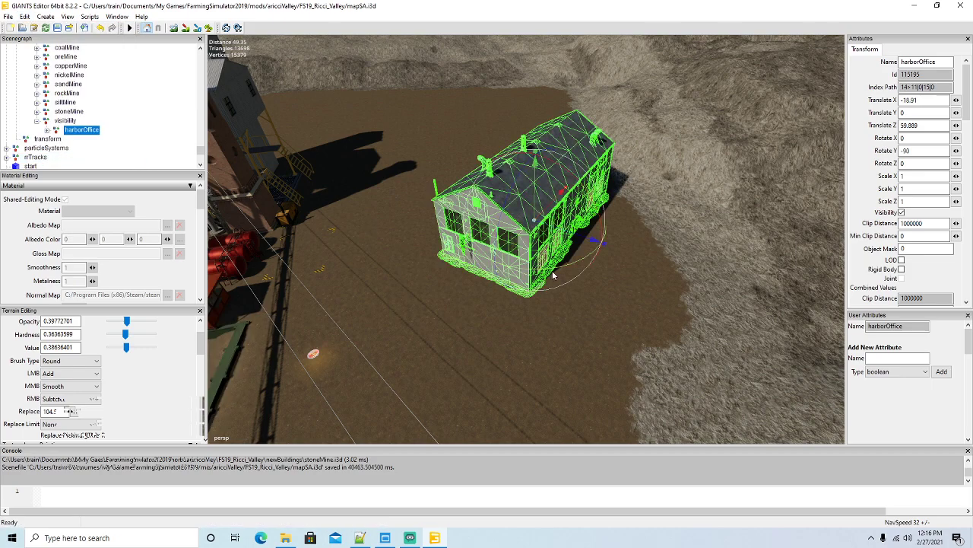
Step: Rotate the harborOffice to about Y 53.558 and move it toward the rocky slope, to about X -27.187, Y -0.191, Z 66
left_click_drag(559, 270, 484, 202)
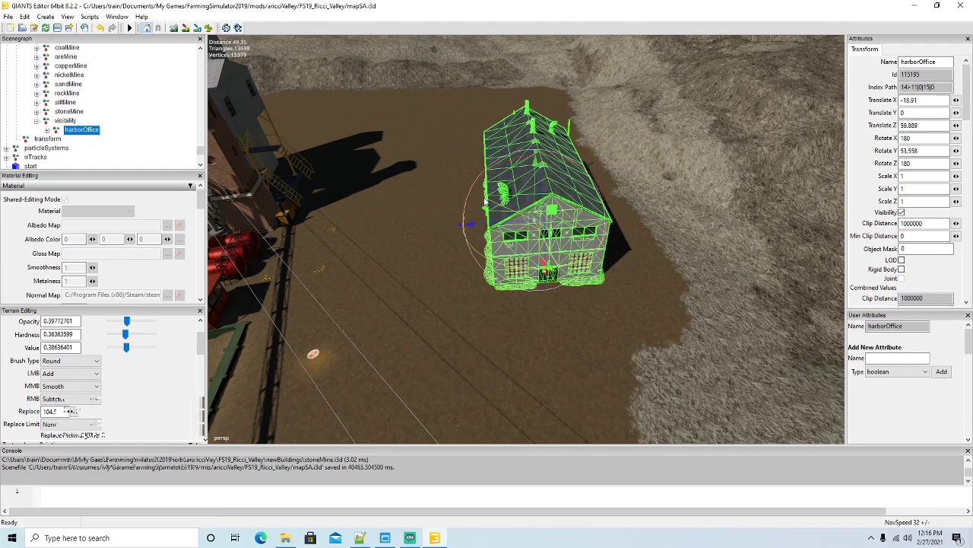
left_click_drag(521, 235, 591, 230)
left_click_drag(613, 193, 613, 195)
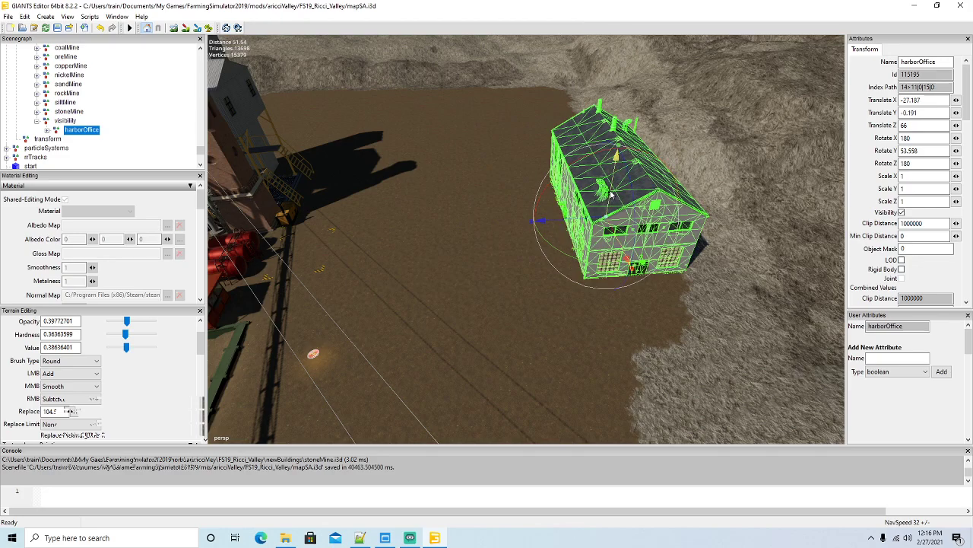
Step: Adjust the harborOffice's position along the foot of the rocky slope to about X -24.949, Z 69.329
left_click_drag(538, 283, 703, 273, "alt")
scroll(522, 236, "up", 3)
scroll(703, 274, "down", 3)
left_click_drag(599, 261, 552, 265)
left_click_drag(614, 321, 450, 295, "alt")
scroll(714, 288, "up", 3)
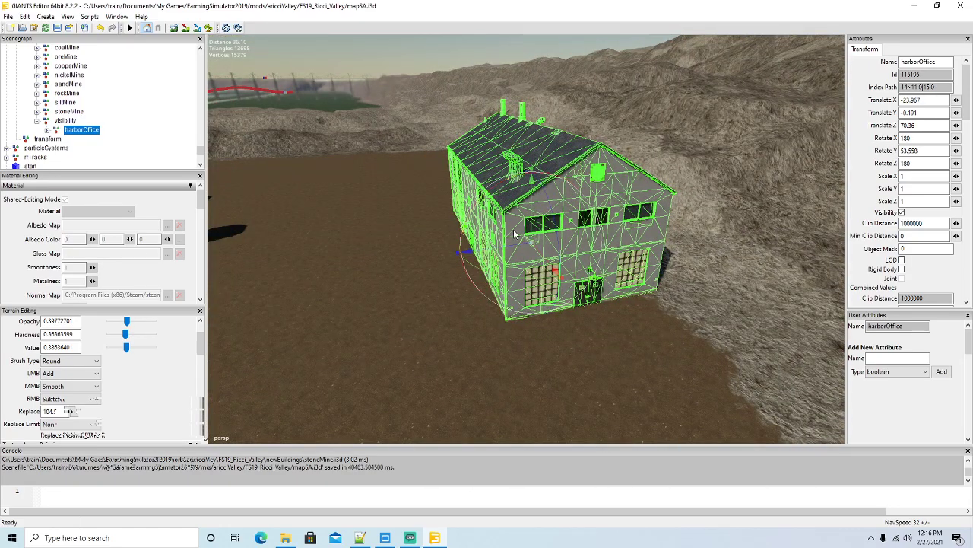
left_click_drag(540, 259, 504, 257)
left_click_drag(532, 312, 228, 361, "alt")
scroll(458, 262, "up", 4)
scroll(392, 338, "down", 8)
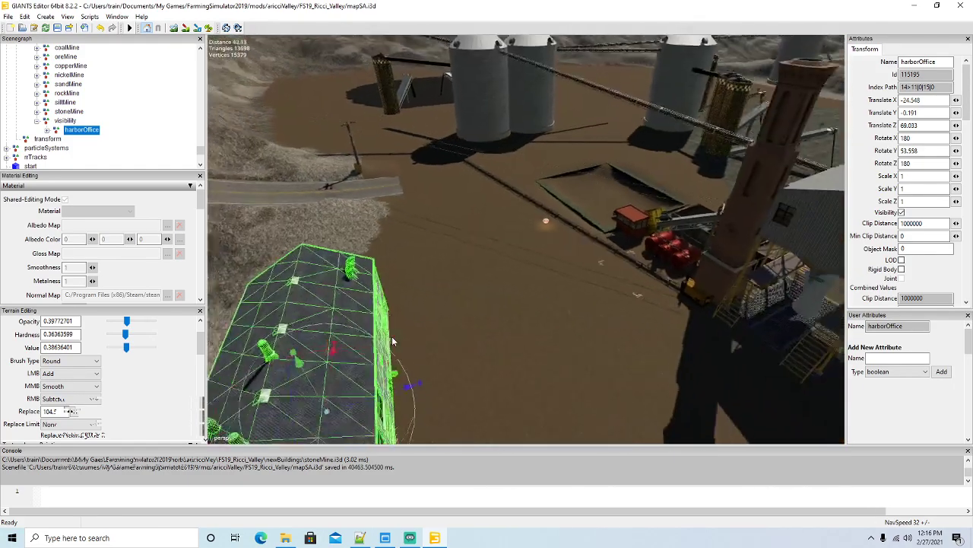
left_click_drag(392, 337, 388, 355, "alt")
left_click_drag(499, 259, 495, 256)
left_click_drag(550, 310, 446, 311, "alt")
scroll(613, 287, "up", 3)
scroll(460, 296, "up", 2)
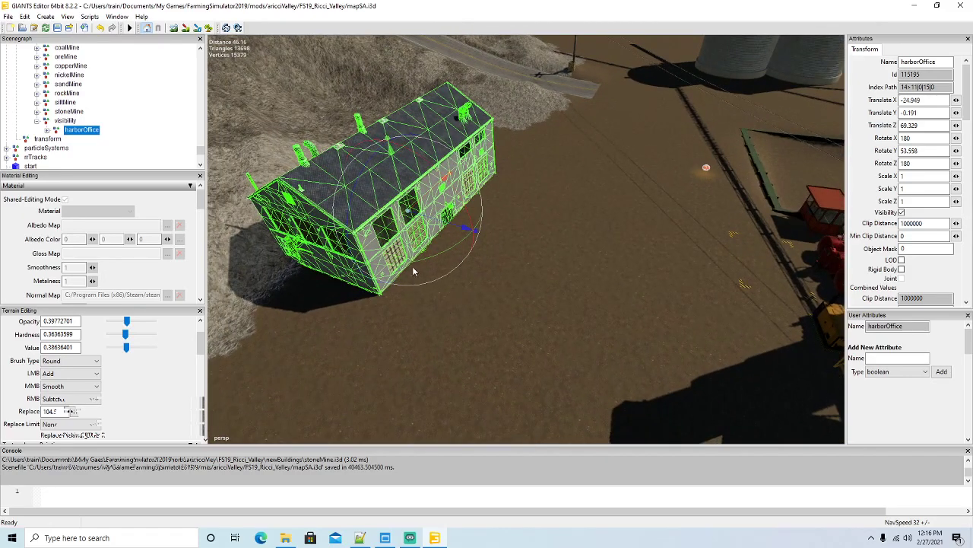
Step: Duplicate the side_parking object found in the openMine visibility group
scroll(106, 120, "up", 10)
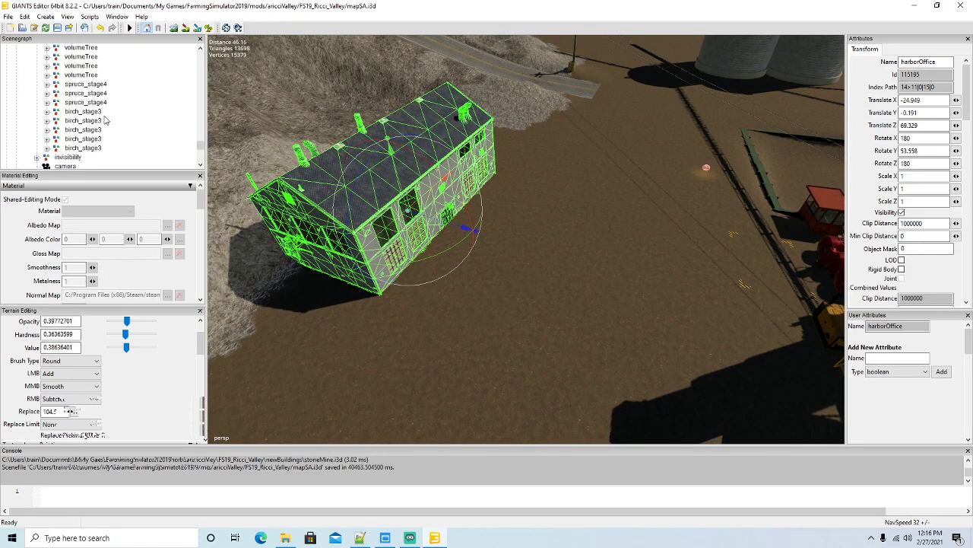
scroll(110, 118, "up", 8)
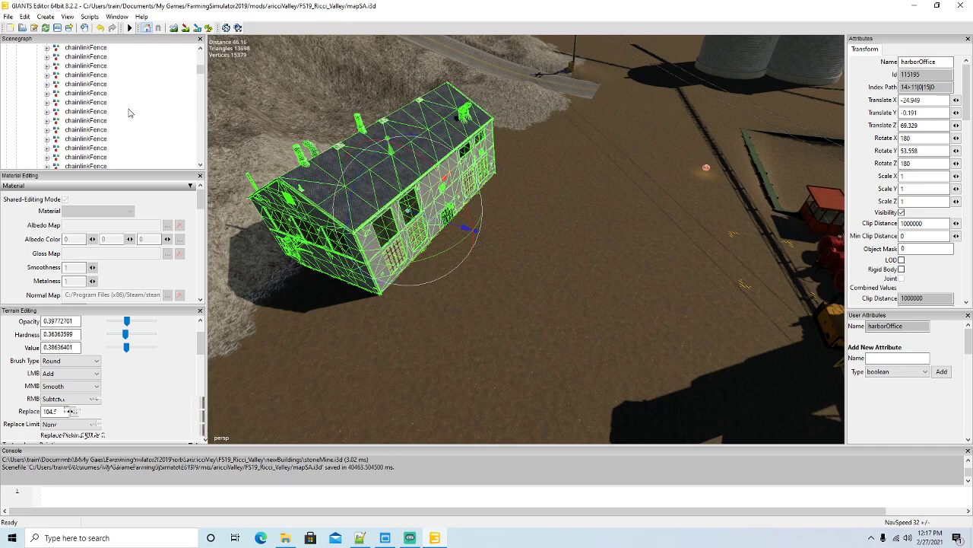
scroll(129, 113, "up", 3)
left_click(79, 93)
key("ctrl+d")
Step: Cut the side_parking copy from openMine and paste it into crazyCrusher's visibility group
scroll(156, 122, "down", 2)
scroll(152, 130, "down", 5)
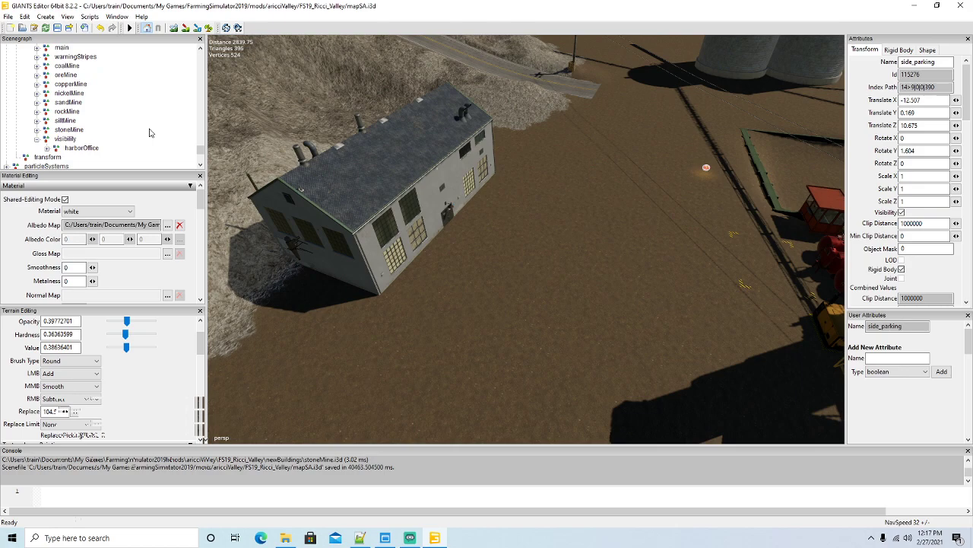
left_click(25, 17)
left_click(40, 76)
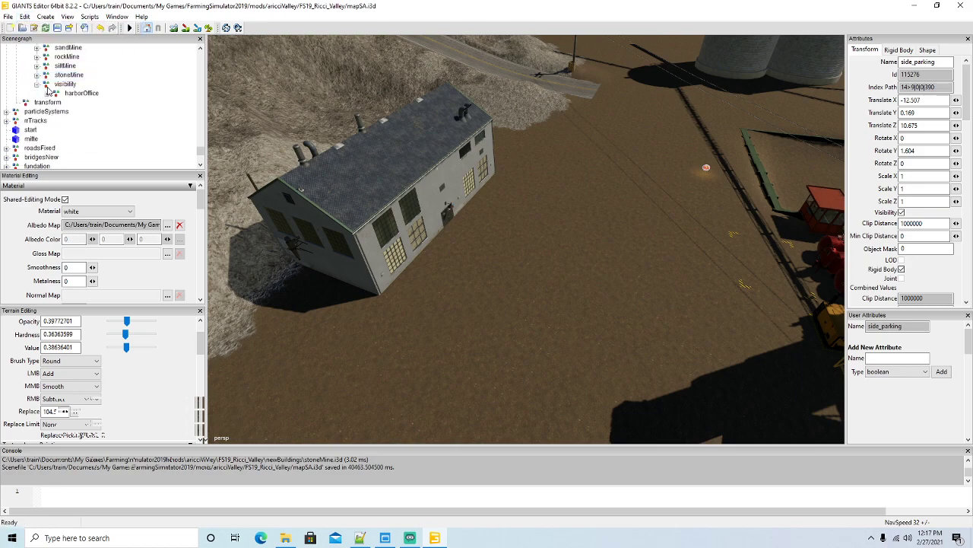
left_click(47, 87)
left_click(25, 17)
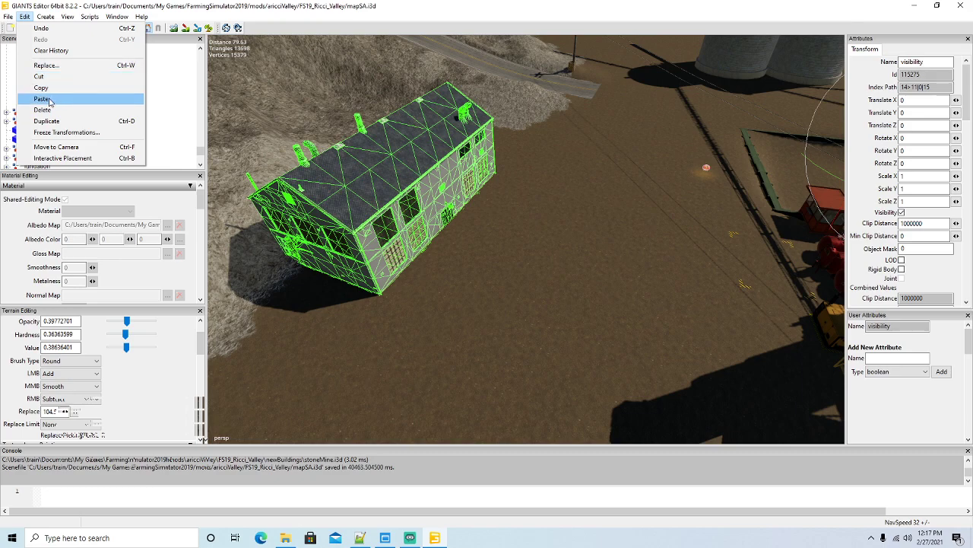
left_click(42, 99)
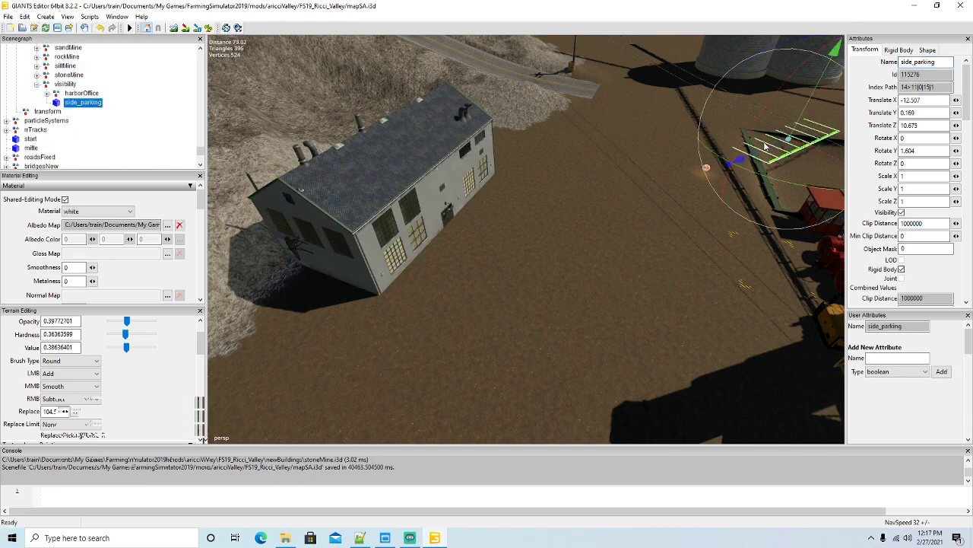
Step: Place the side_parking along the harborOffice's front wall, rotated to about Y -34.784, at about X -16.624, Z 63.86
left_click(25, 17)
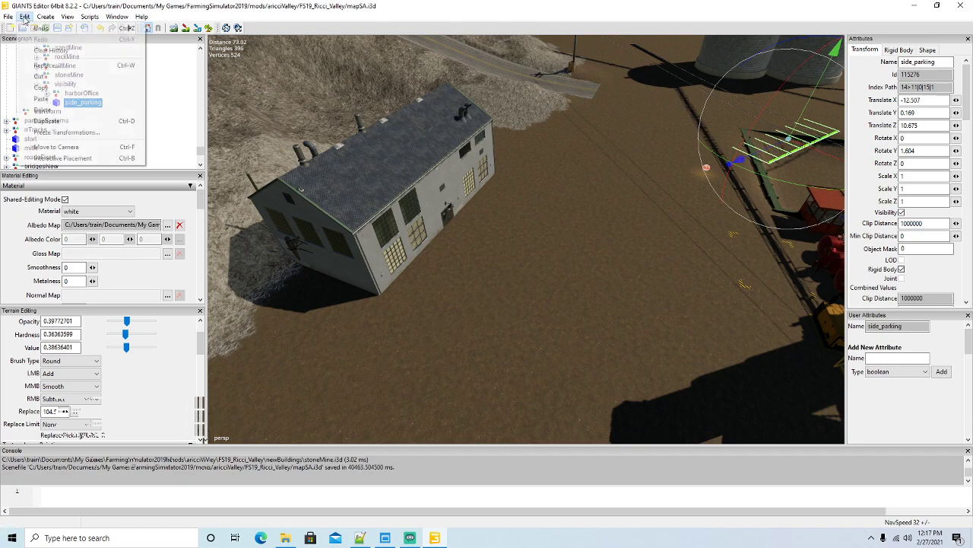
left_click(76, 157)
left_click_drag(513, 314, 446, 203)
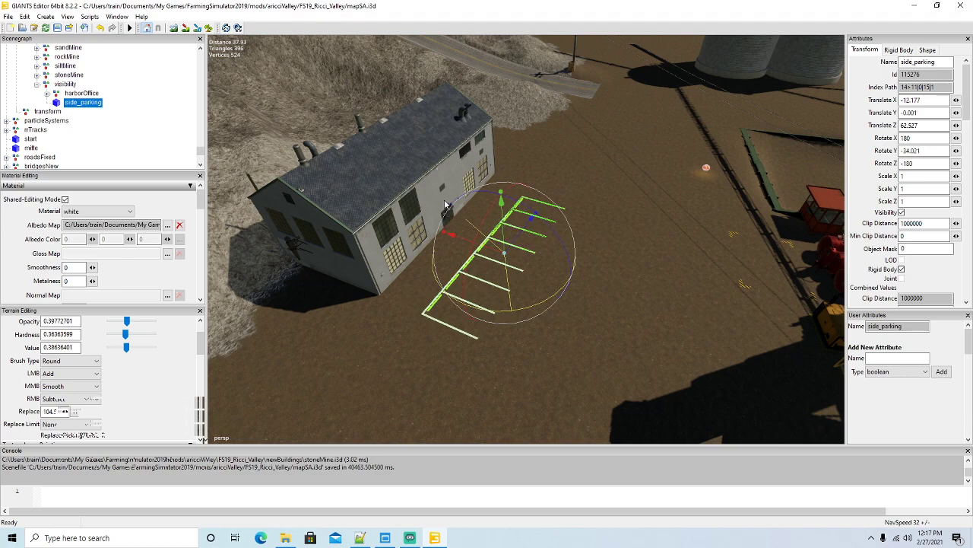
left_click_drag(455, 237, 419, 226)
left_click_drag(482, 295, 479, 295)
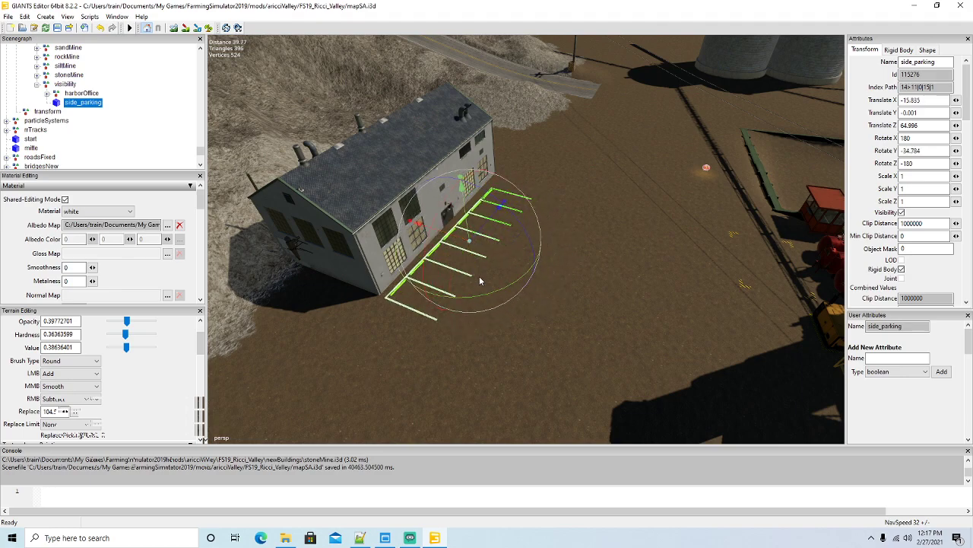
left_click_drag(500, 204, 507, 198)
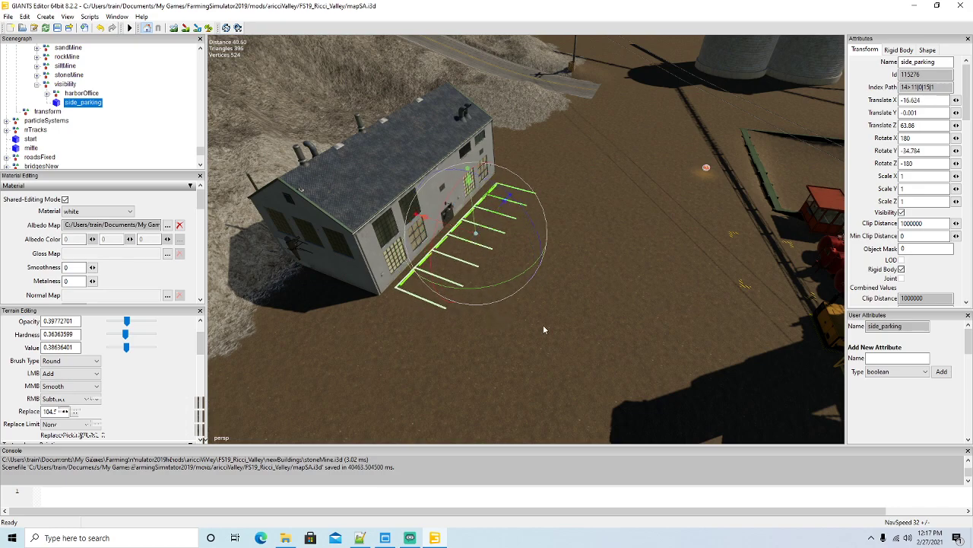
Step: Raise the side_parking slightly above the ground to about Y 0.022 and check its lines in front of the office
scroll(530, 318, "up", 3)
scroll(536, 329, "up", 3)
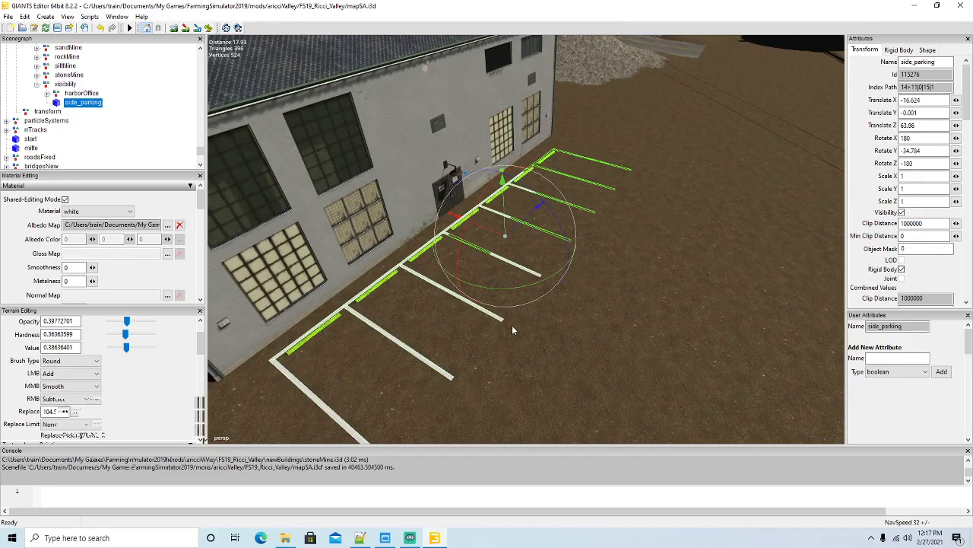
left_click_drag(505, 226, 505, 225)
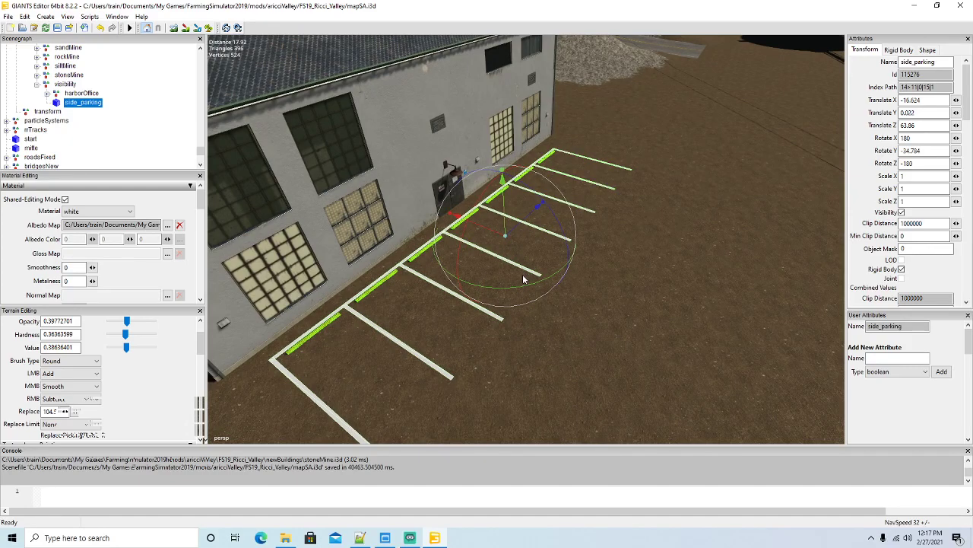
scroll(528, 278, "down", 5)
left_click_drag(527, 280, 403, 329, "alt")
scroll(565, 264, "up", 5)
scroll(360, 336, "down", 5)
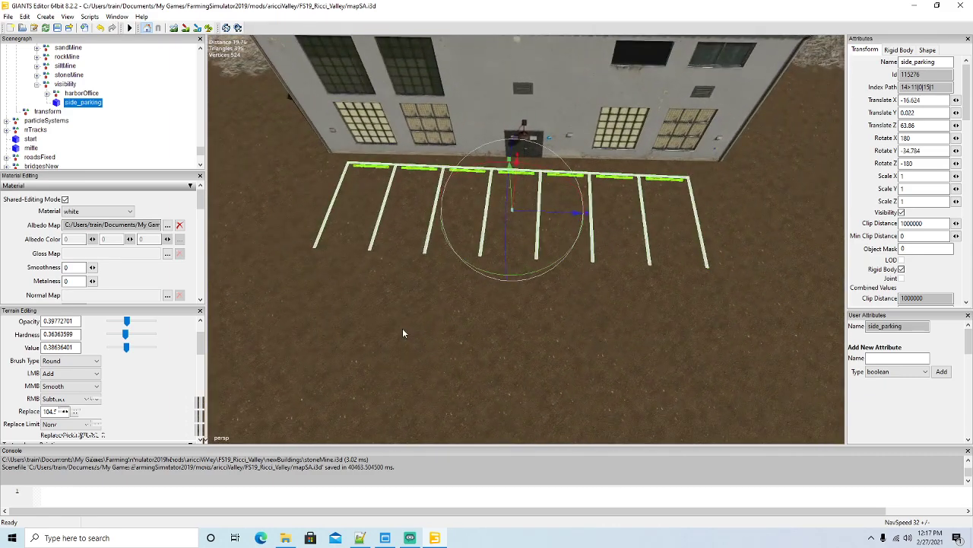
Step: Duplicate the third parkedCar in the parkedCars group of the splines' trafficSystem
left_click(417, 344)
scroll(87, 114, "down", 1)
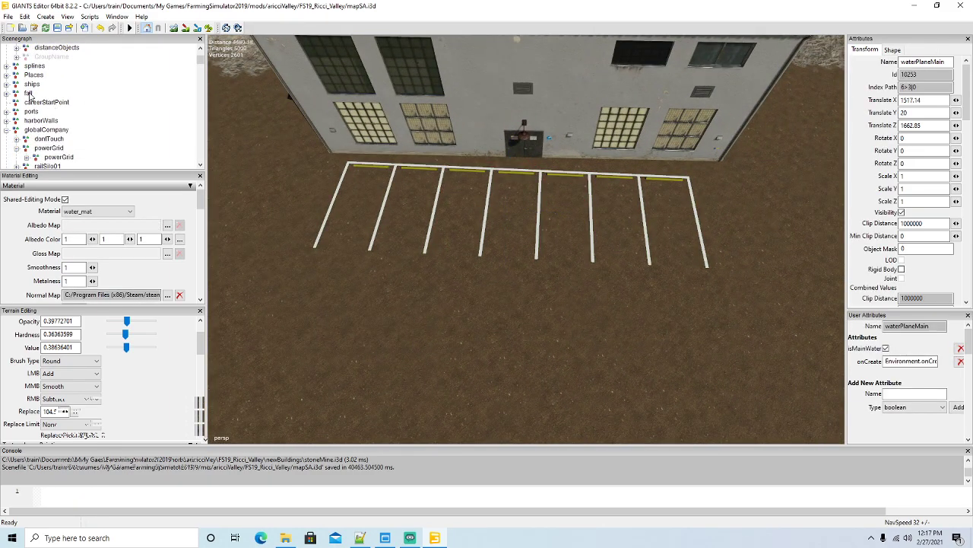
left_click(7, 67)
left_click(16, 74)
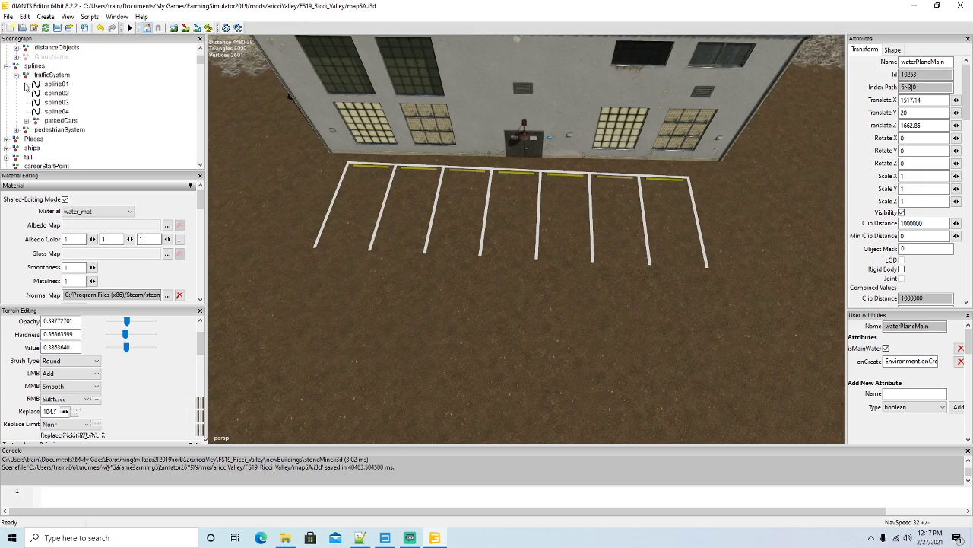
left_click(26, 121)
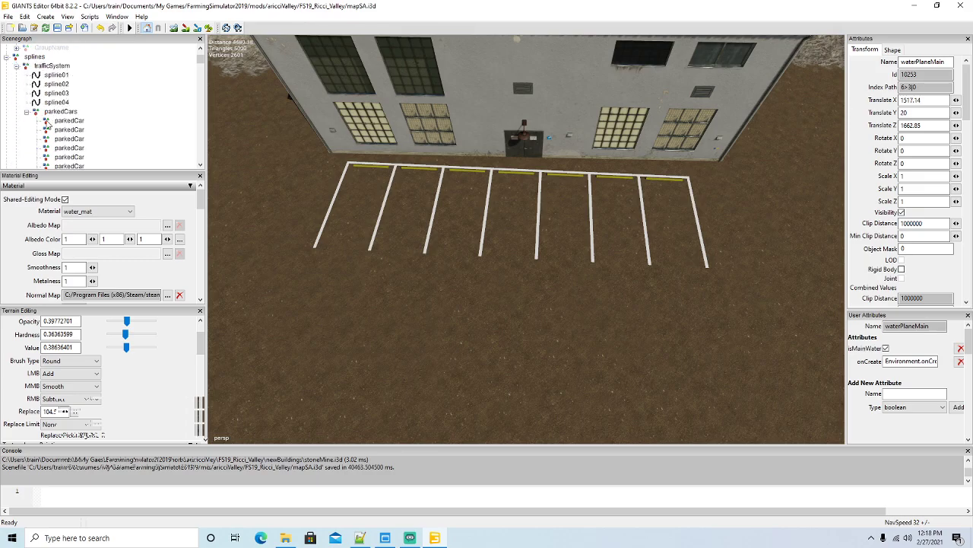
left_click(50, 122)
left_click(55, 141)
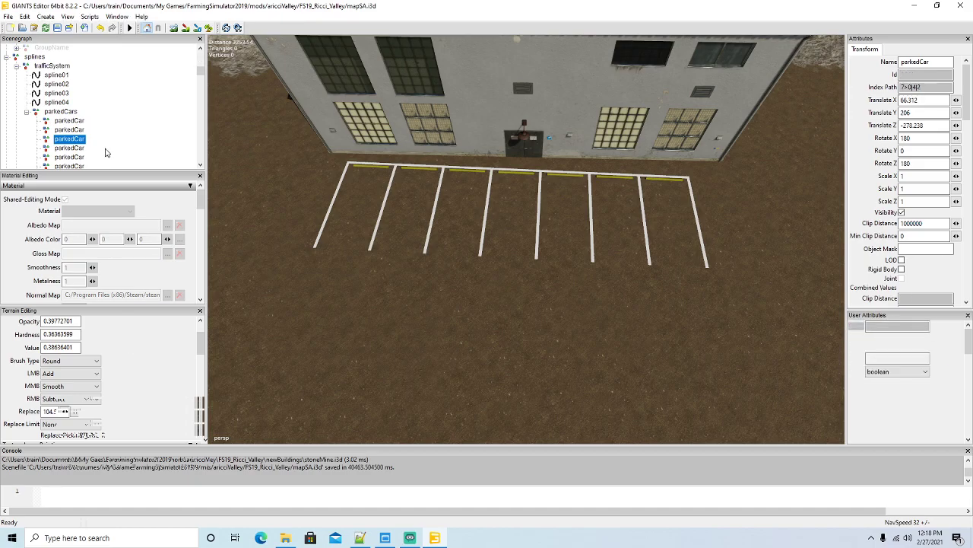
key("ctrl+d")
Step: Place the parkedCar copy in a bay of the office parking, turned to about Y 3.37, at about X 2149.854, Z -2780.22
left_click(24, 16)
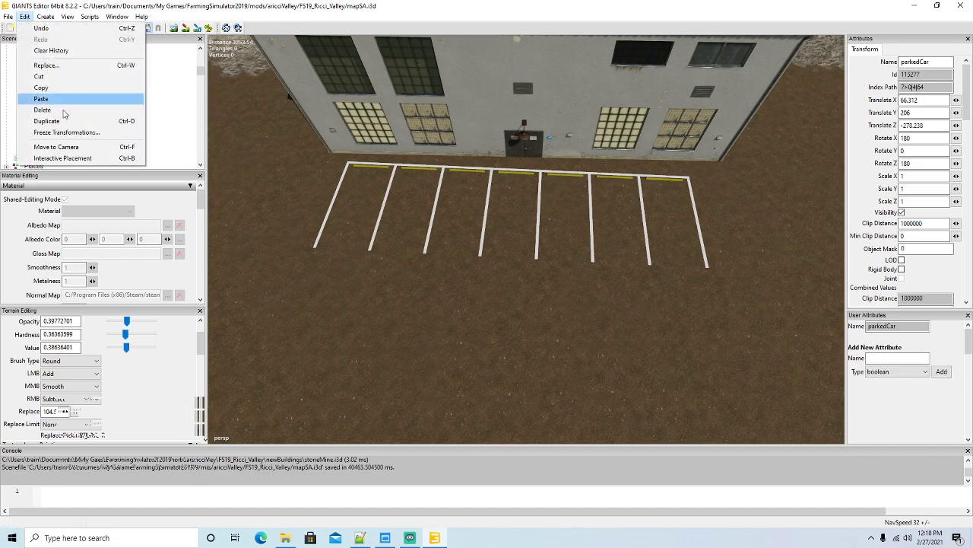
left_click(76, 159)
left_click(408, 221)
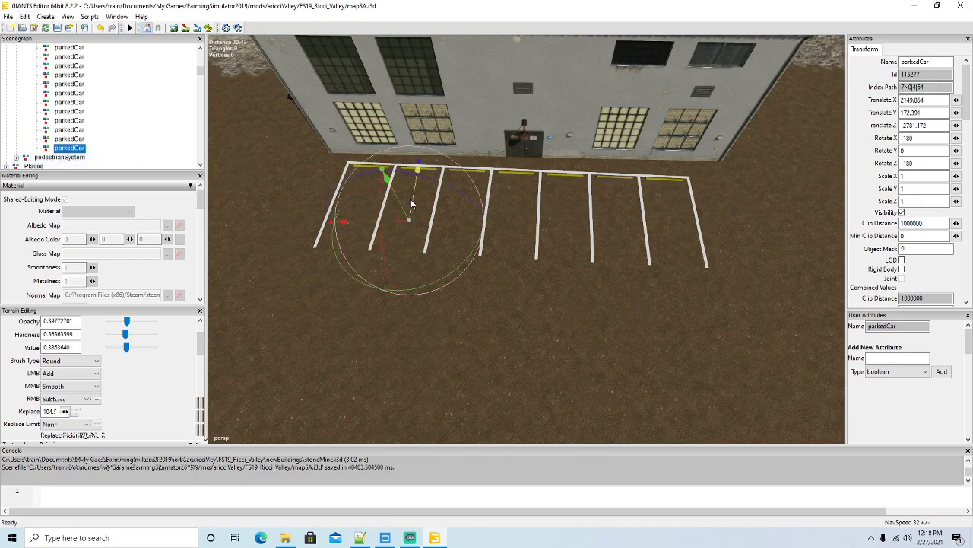
left_click_drag(412, 203, 431, 299)
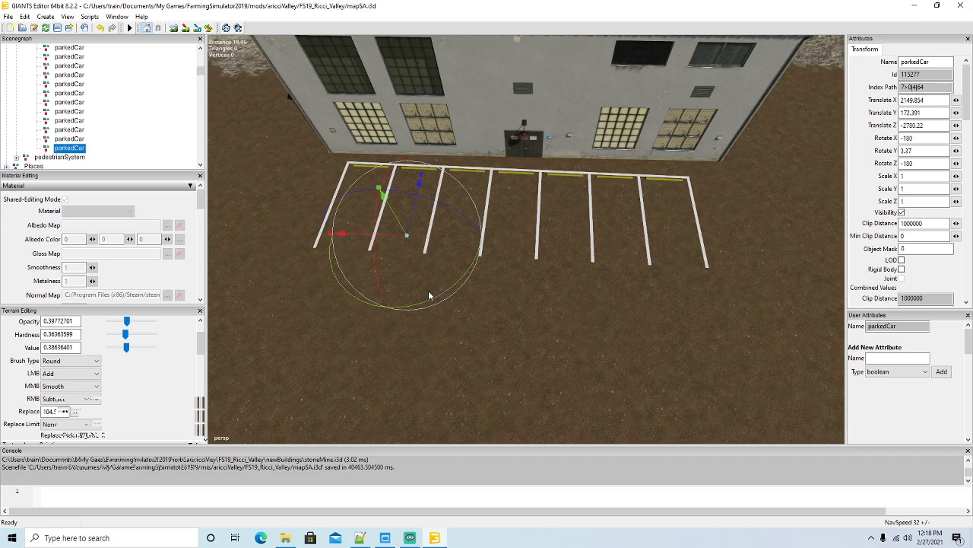
Step: Duplicate the placed parkedCar and move the copy along the bays to about X 2158.35, Z -2779.719
key("ctrl+d")
left_click_drag(353, 233, 595, 275)
scroll(595, 275, "down", 7)
scroll(595, 276, "down", 2)
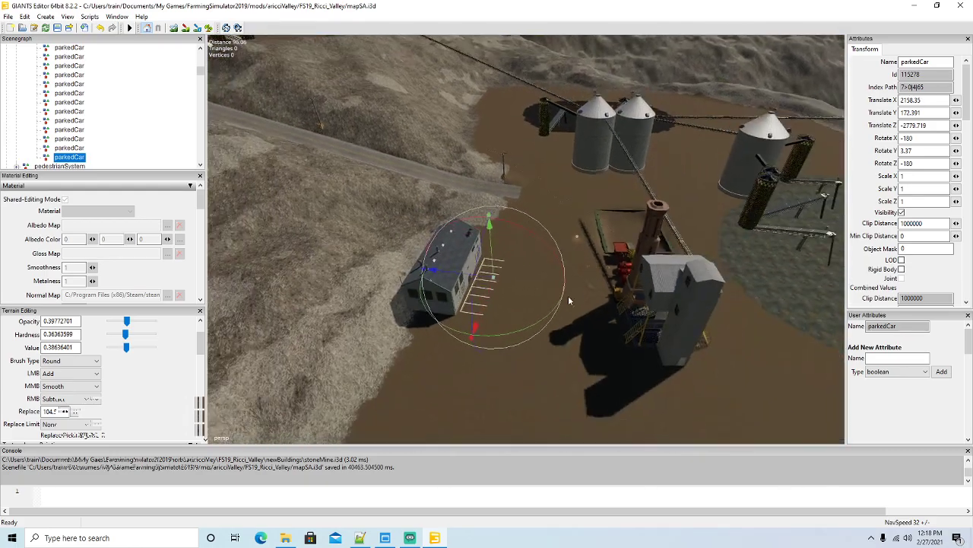
Step: Duplicate the kran tower crane standing beside the silo and garage in the existing mine pit
left_click_drag(539, 348, 607, 343, "alt")
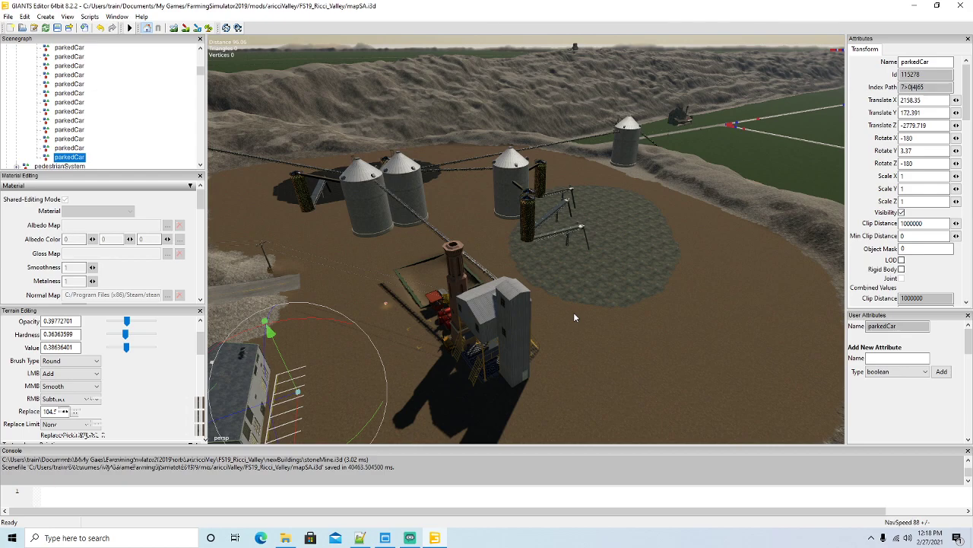
left_click_drag(570, 310, 594, 247, "alt")
scroll(558, 248, "up", 4)
scroll(576, 243, "up", 8)
scroll(594, 247, "up", 3)
scroll(605, 248, "up", 10)
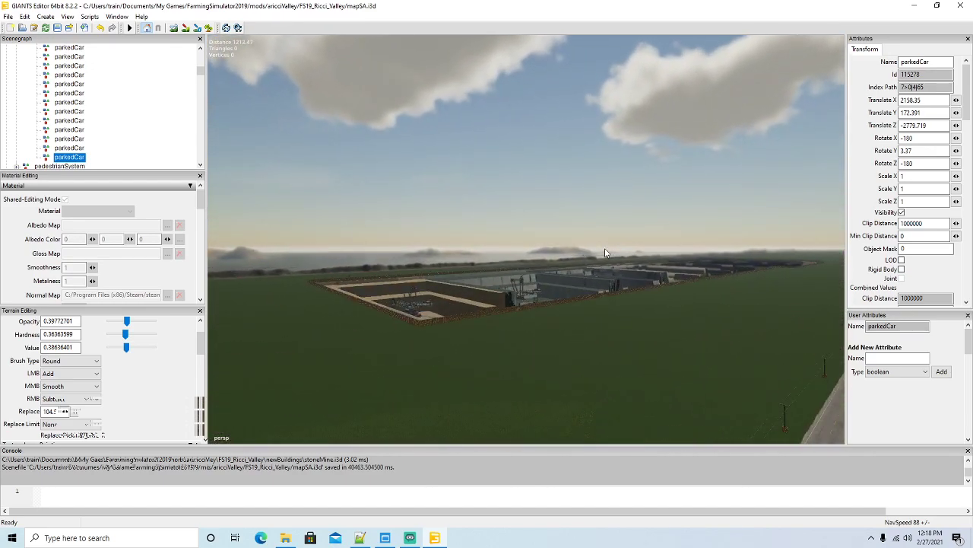
scroll(604, 248, "up", 10)
scroll(642, 271, "up", 3)
left_click_drag(605, 248, 467, 306, "alt")
scroll(676, 259, "up", 4)
scroll(712, 251, "up", 4)
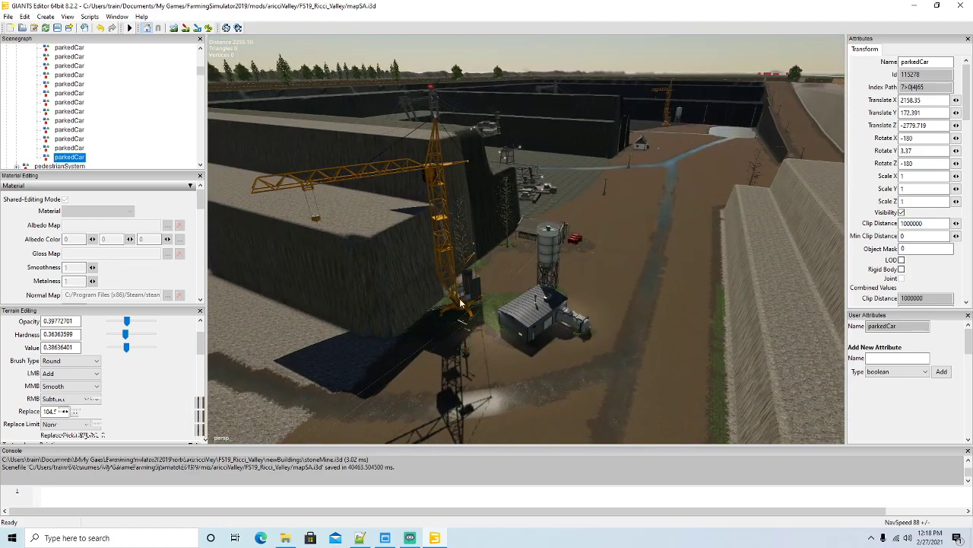
left_click(460, 302)
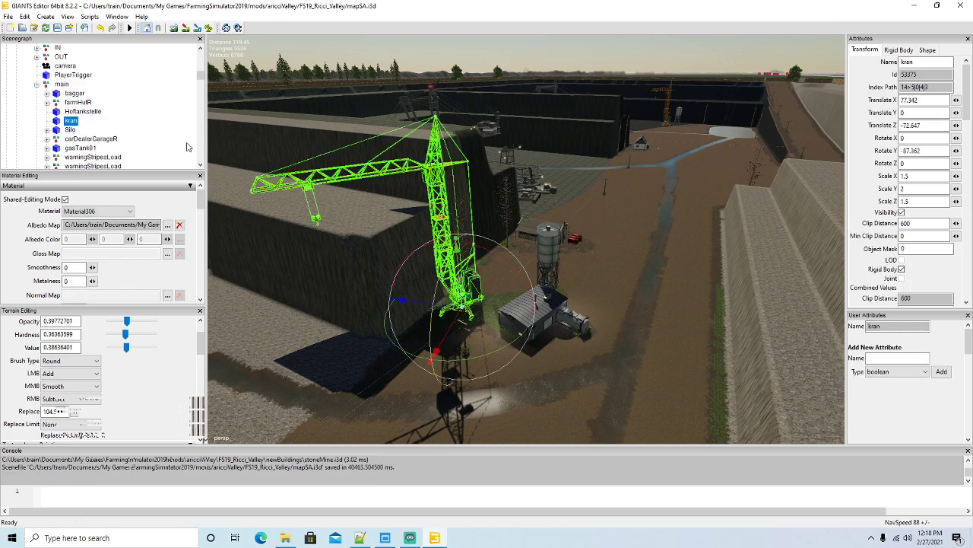
key("ctrl+d")
Step: Cut the kran copy and paste it into crazyCrusher's visibility group
scroll(127, 99, "down", 2)
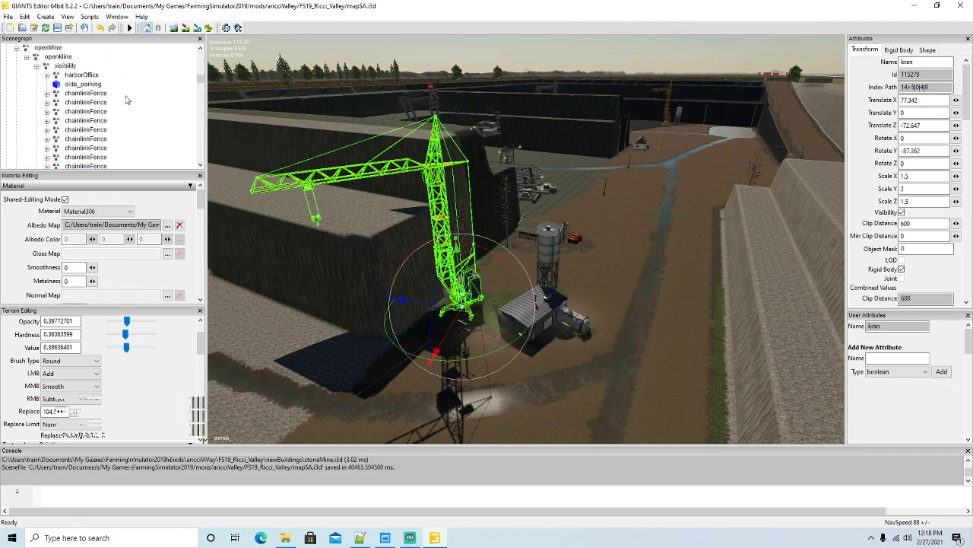
left_click(26, 58)
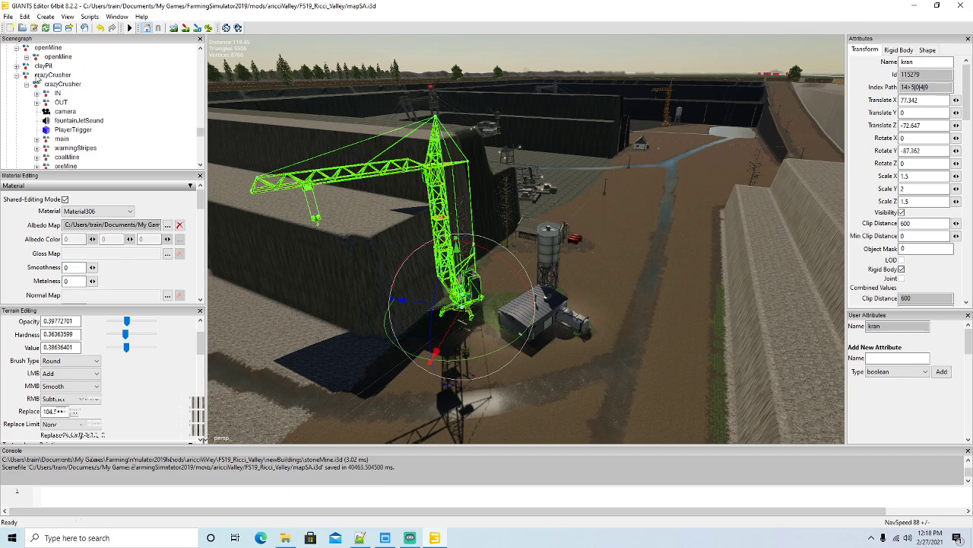
scroll(95, 94, "down", 4)
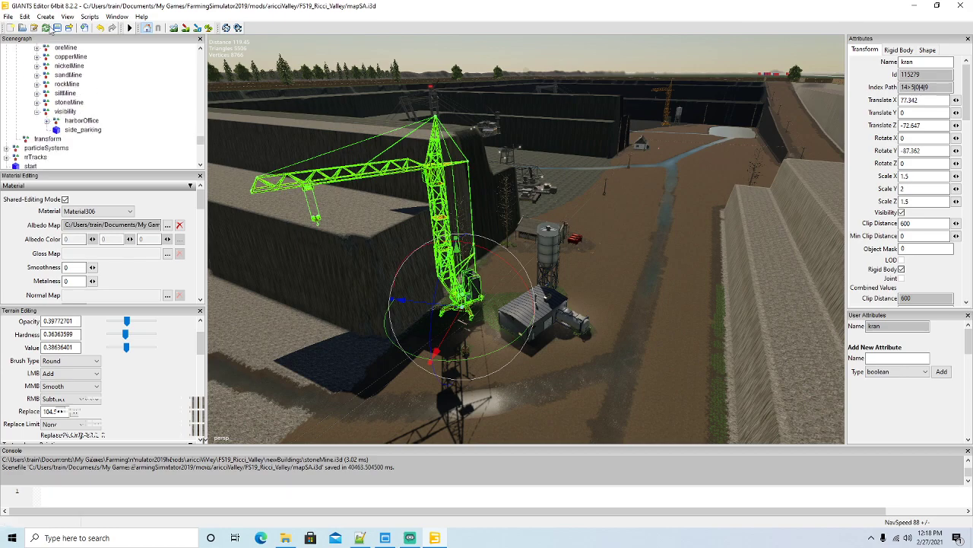
left_click(27, 17)
left_click(48, 76)
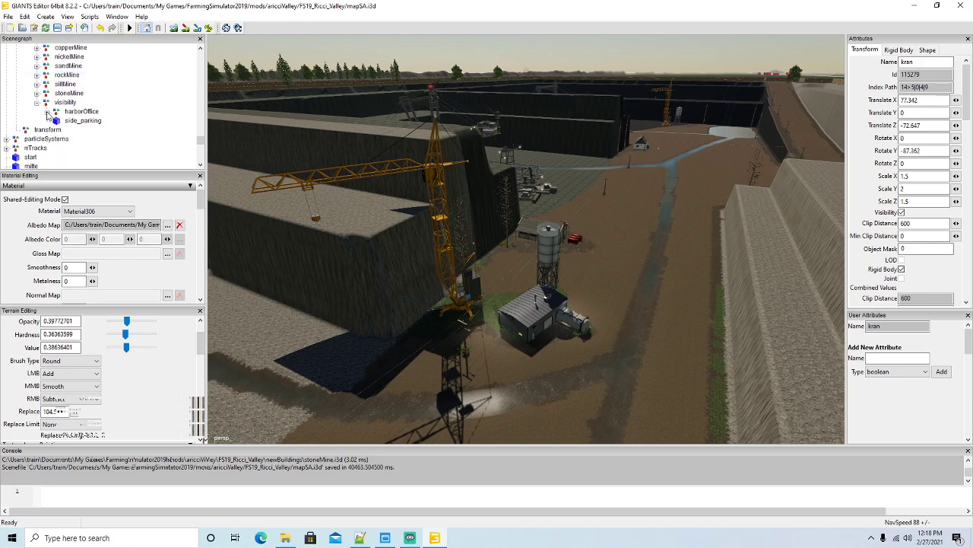
left_click(50, 102)
left_click(25, 17)
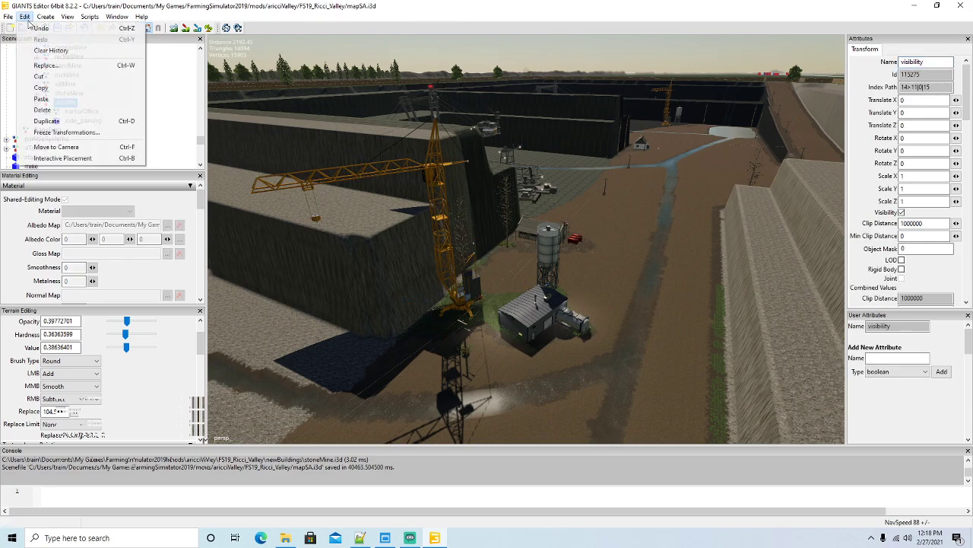
left_click(41, 99)
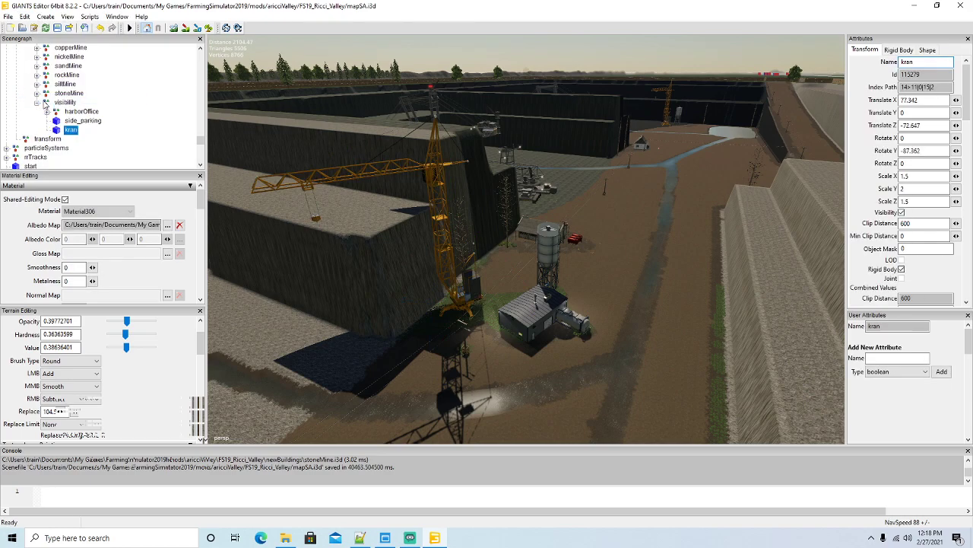
Step: Duplicate the carDealerGarageR building beside the crane in the mine pit
left_click_drag(554, 293, 537, 387, "alt")
scroll(653, 347, "up", 5)
left_click(407, 281)
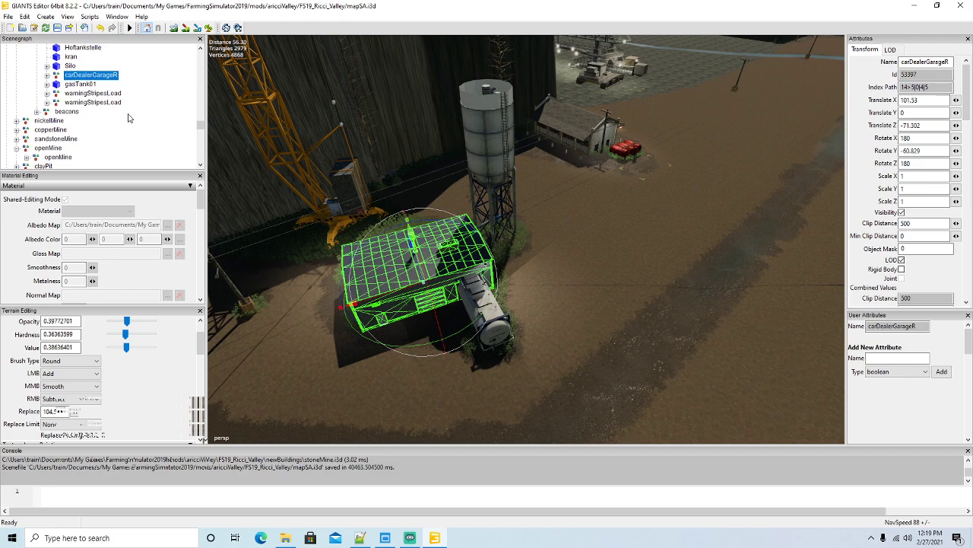
key("ctrl+d")
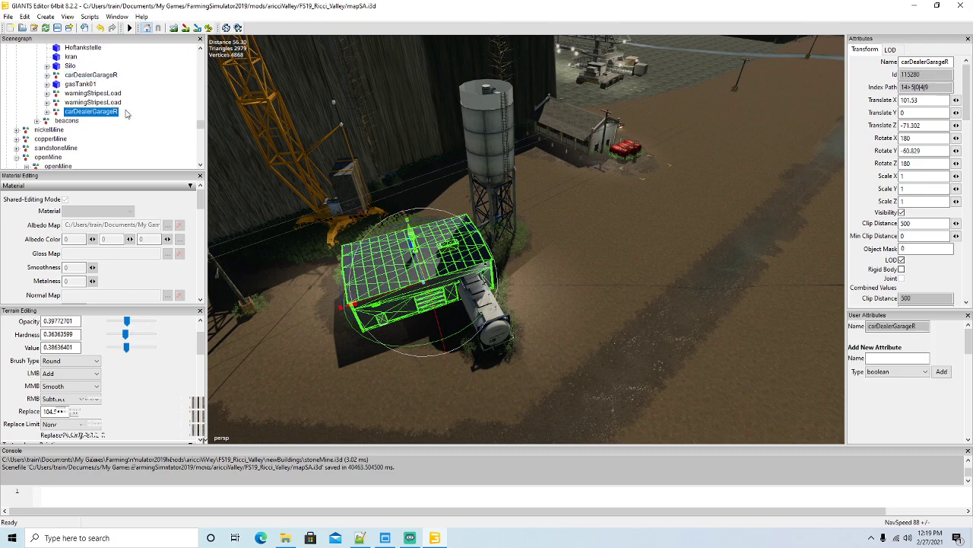
Step: Cut the carDealerGarageR copy and paste it into crazyCrusher's visibility group
scroll(121, 106, "down", 2)
scroll(114, 99, "down", 5)
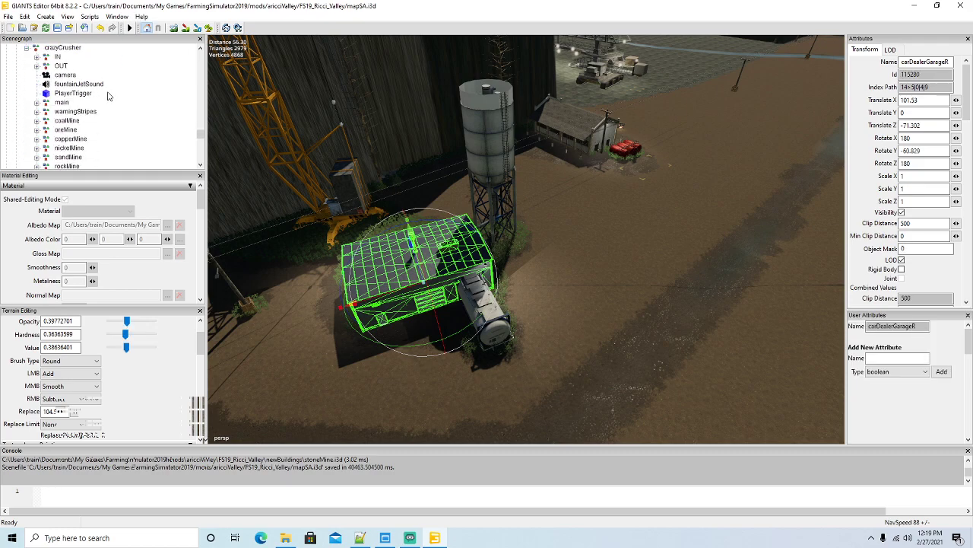
left_click(25, 16)
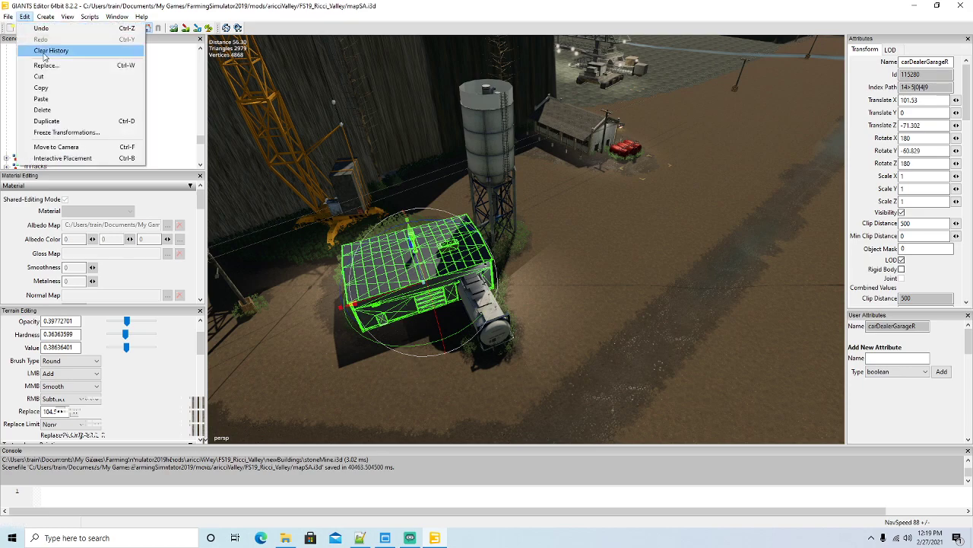
left_click(46, 107)
left_click(61, 103)
left_click(27, 16)
left_click(43, 99)
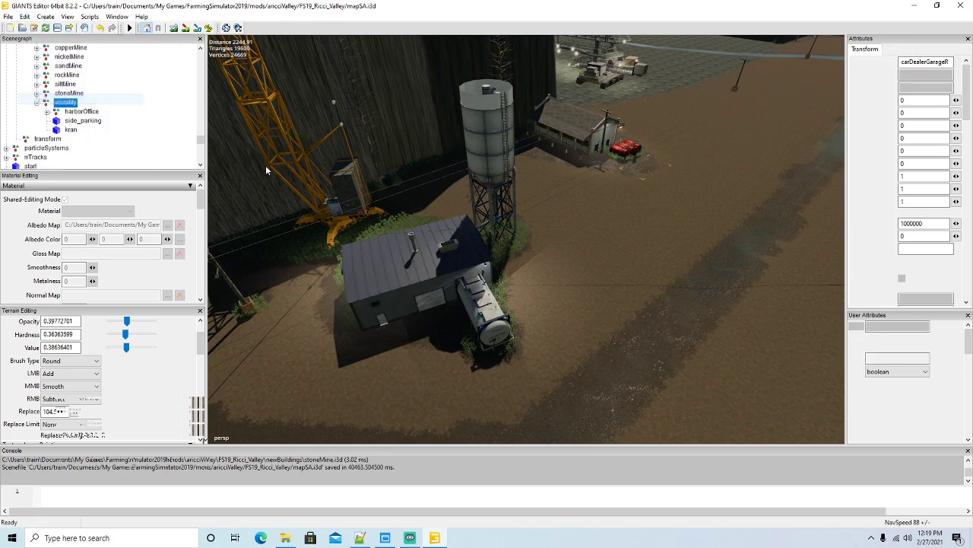
Step: Duplicate the Silo standing behind the garage in the mine pit
left_click(489, 184)
scroll(96, 85, "up", 1)
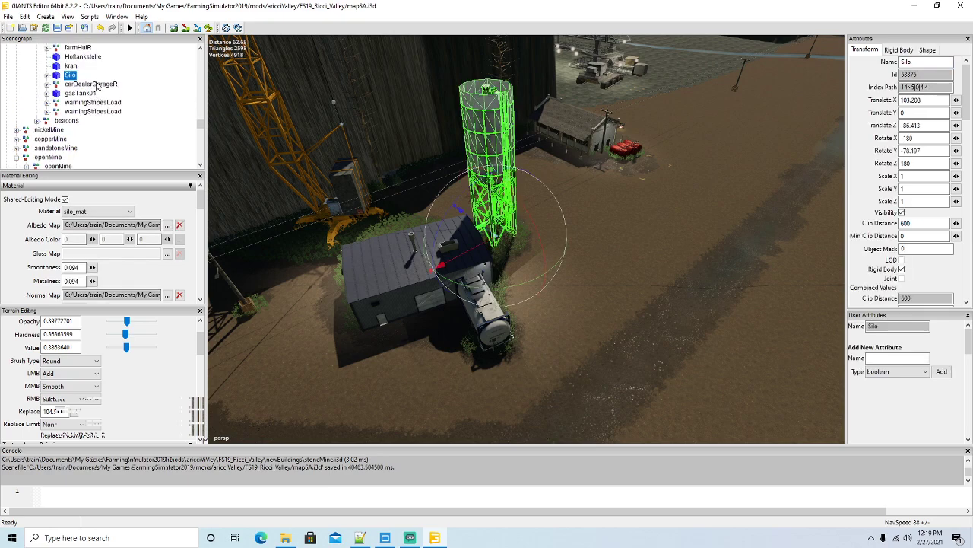
key("ctrl+d")
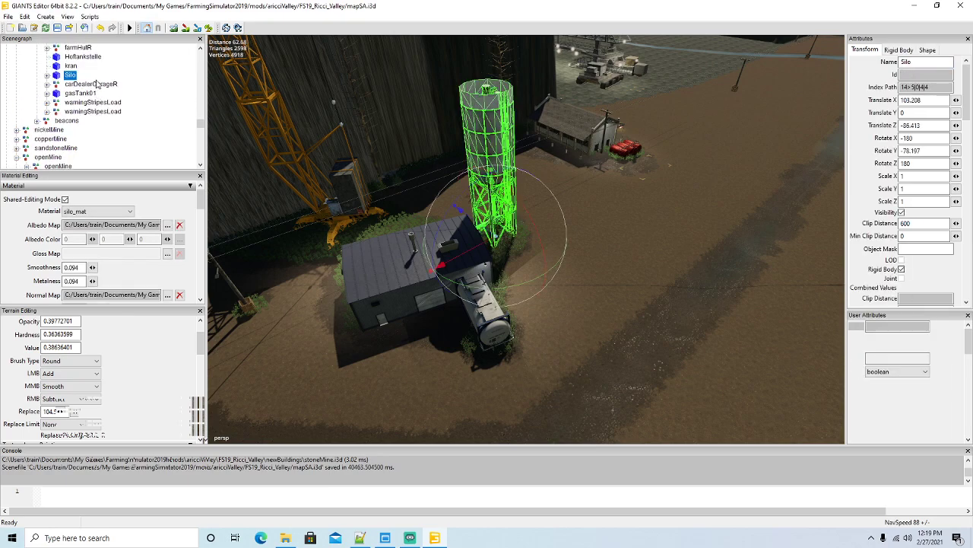
scroll(97, 77, "down", 3)
scroll(97, 77, "down", 7)
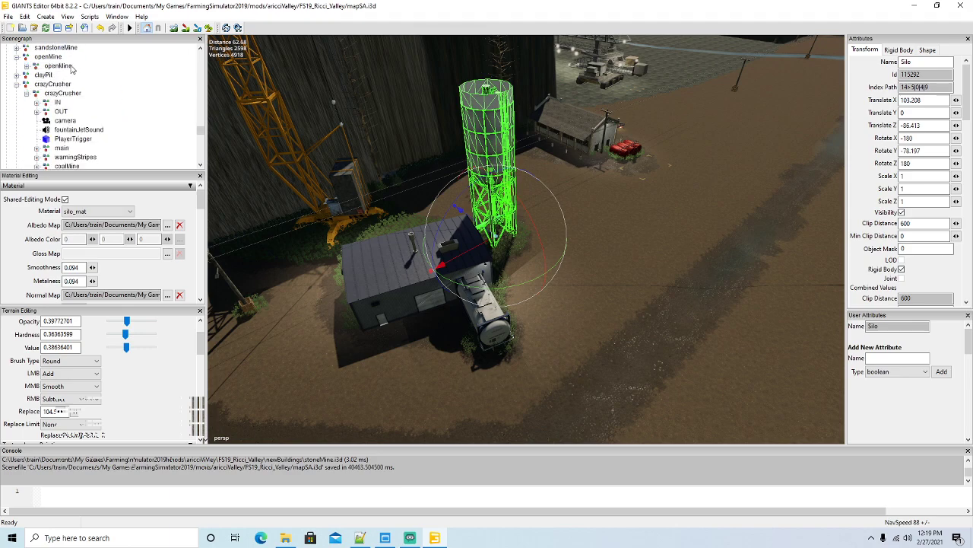
Step: Cut the Silo copy and paste it into crazyCrusher's visibility group
left_click(24, 17)
left_click(41, 76)
left_click(53, 76)
left_click(27, 16)
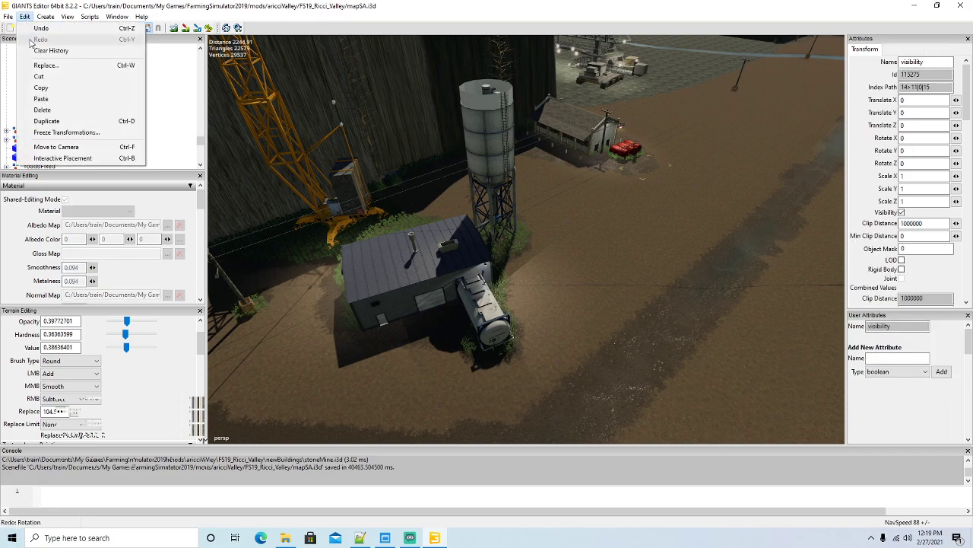
left_click(44, 100)
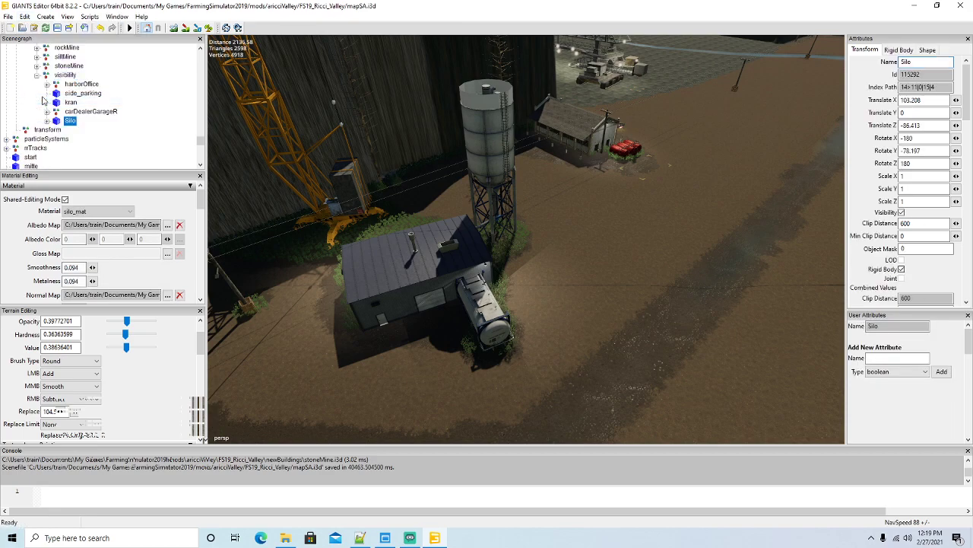
Step: Place the Silo copy beside the harborOffice in the crusher pit with Interactive Placement and shift it close to the building's end wall
left_click_drag(467, 276, 753, 241, "alt")
scroll(490, 257, "down", 4)
scroll(574, 273, "down", 4)
scroll(720, 243, "up", 2)
scroll(754, 241, "up", 2)
scroll(753, 242, "up", 4)
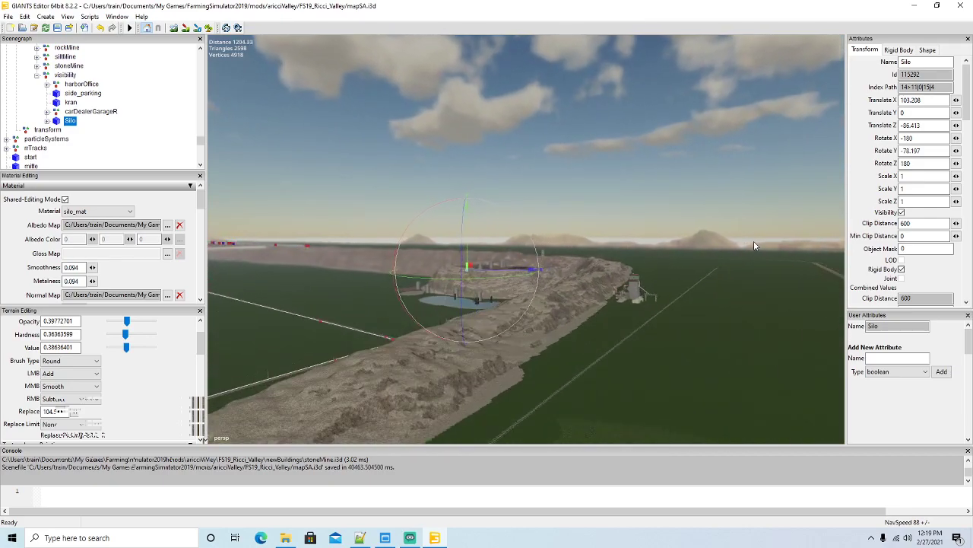
scroll(755, 246, "up", 5)
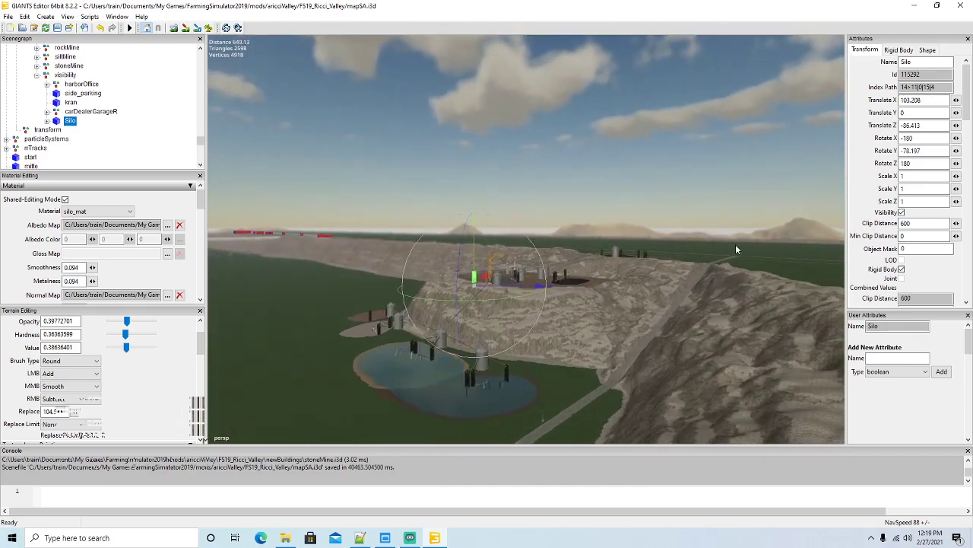
scroll(736, 244, "up", 5)
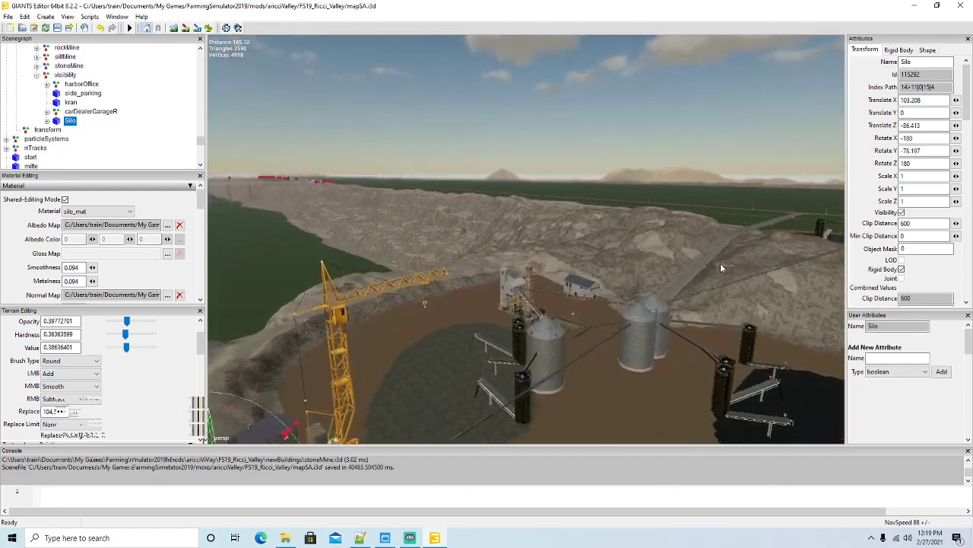
left_click_drag(717, 270, 712, 344, "alt")
scroll(736, 334, "up", 1)
scroll(717, 344, "down", 1)
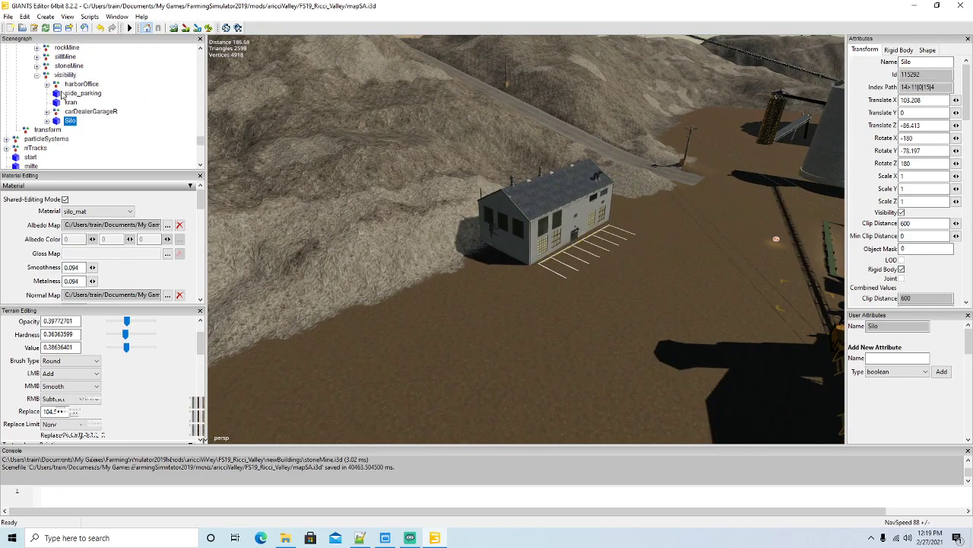
left_click(25, 17)
left_click(45, 127)
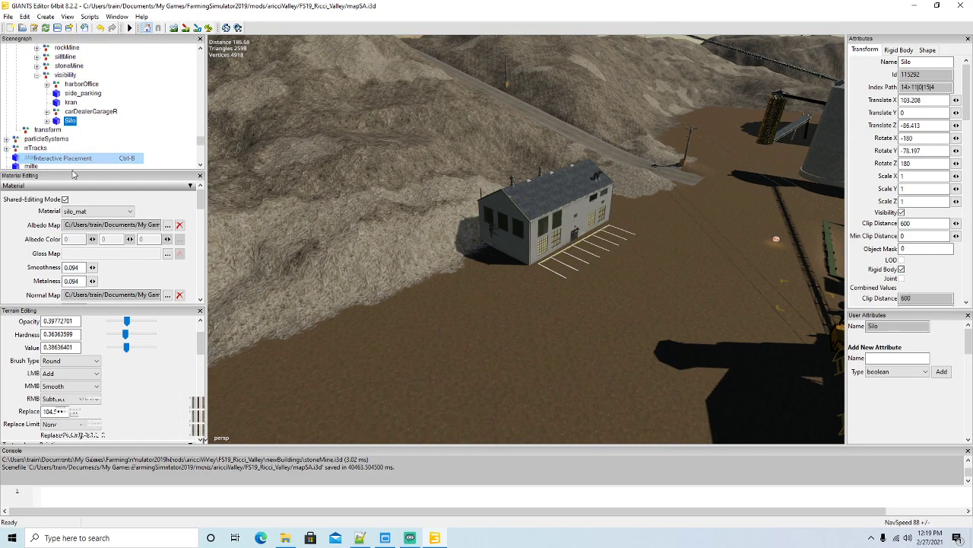
left_click_drag(492, 351, 343, 290)
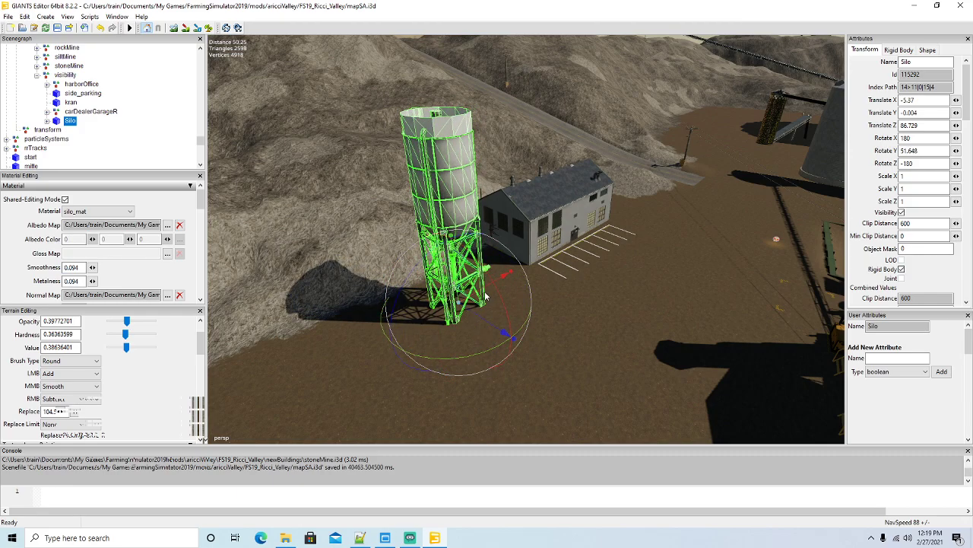
left_click_drag(491, 280, 528, 294)
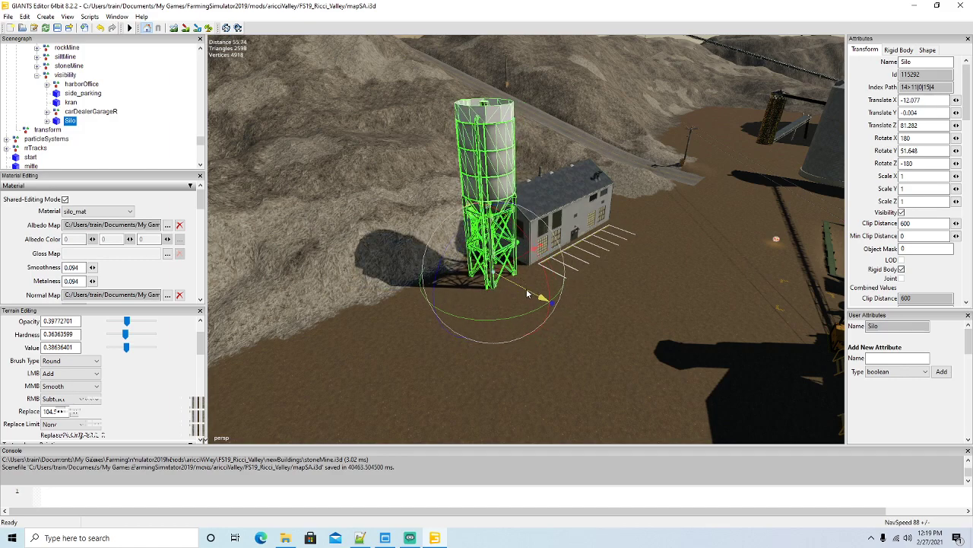
Step: Select the kran crane and inspect the crusher pit layout and the access road leading out of it
left_click(56, 105)
left_click_drag(571, 314, 707, 267, "alt")
scroll(522, 327, "down", 5)
scroll(700, 322, "down", 3)
scroll(701, 323, "up", 3)
scroll(671, 393, "up", 3)
left_click_drag(551, 275, 470, 329)
scroll(497, 297, "down", 5)
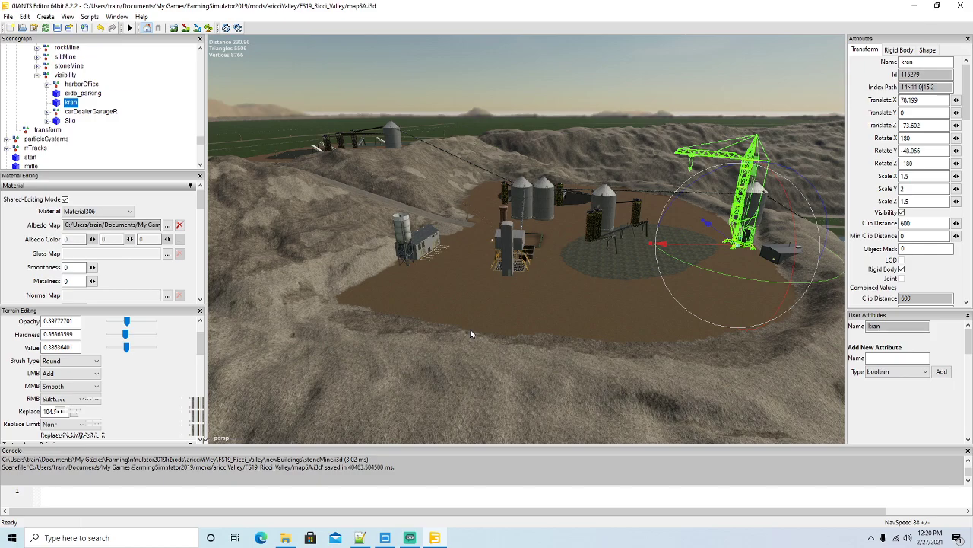
left_click_drag(542, 327, 519, 346, "alt")
scroll(445, 280, "up", 10, "alt")
scroll(552, 339, "down", 5, "alt")
scroll(519, 346, "up", 5, "alt")
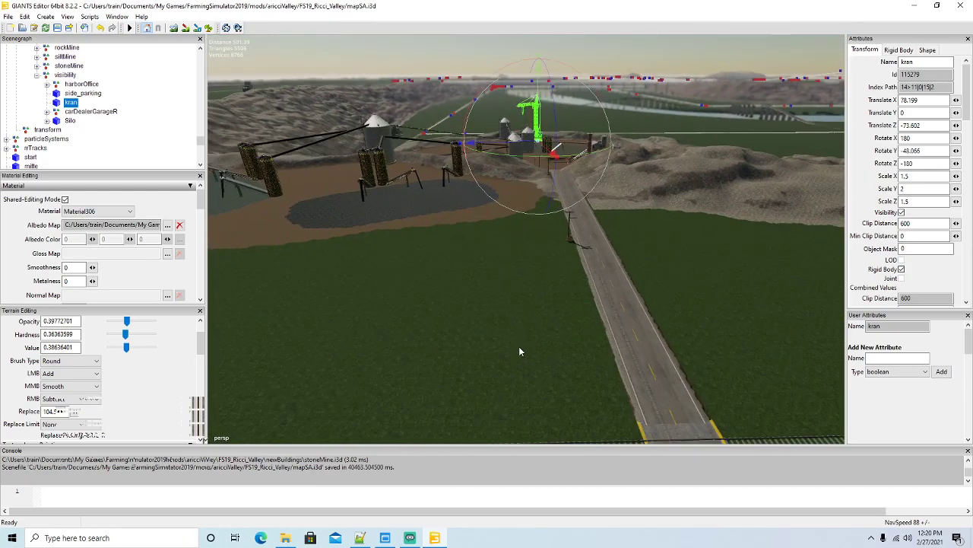
scroll(519, 346, "down", 2, "alt")
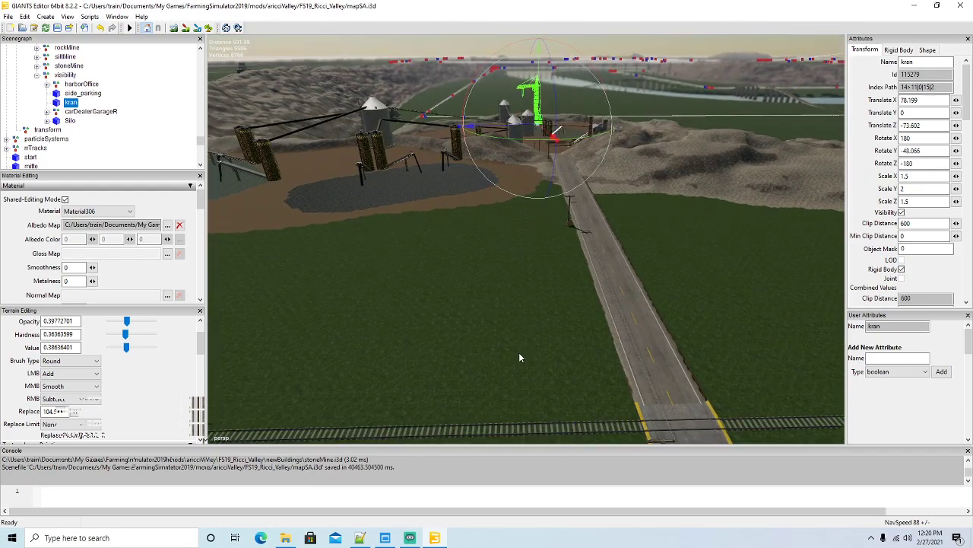
Step: Duplicate the harborOffice and place the copy on the grass beside the mine access road with Interactive Placement
left_click(60, 84)
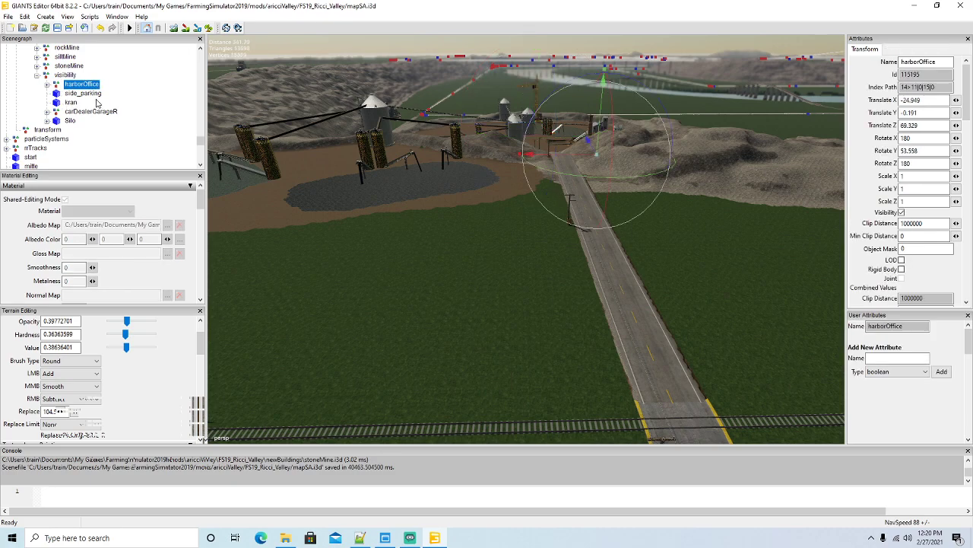
key("ctrl+d")
left_click(24, 17)
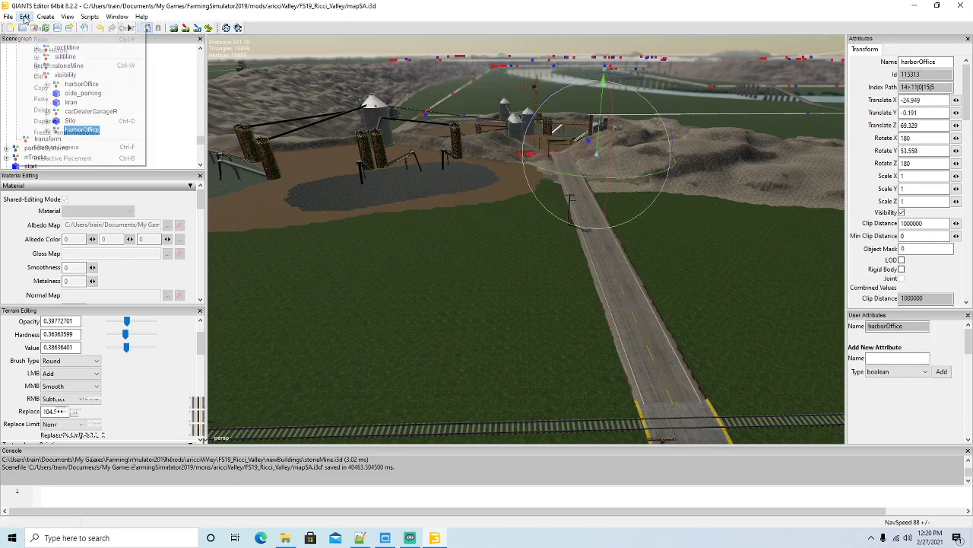
left_click(53, 144)
left_click(546, 277)
Step: Examine the new harborOffice copy and its surroundings beside the access road, up close and from above
scroll(570, 315, "up", 6)
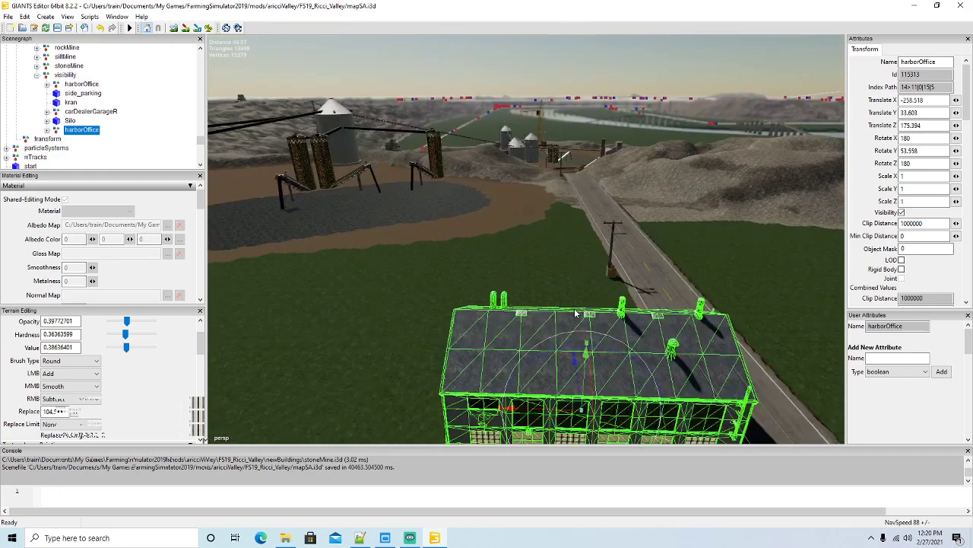
scroll(576, 319, "up", 3)
scroll(593, 335, "down", 10)
scroll(614, 371, "down", 6)
right_click(614, 372)
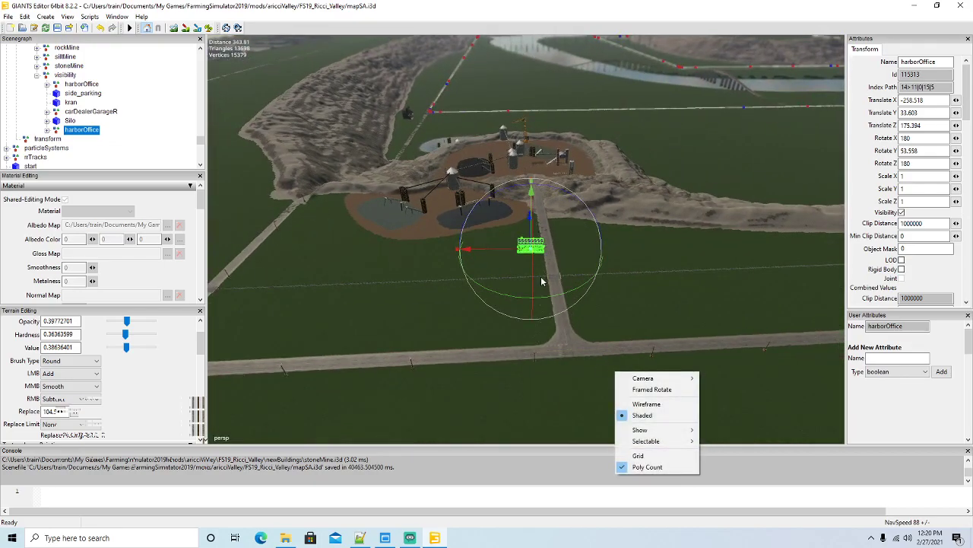
left_click_drag(476, 244, 578, 179, "alt")
scroll(478, 267, "down", 3)
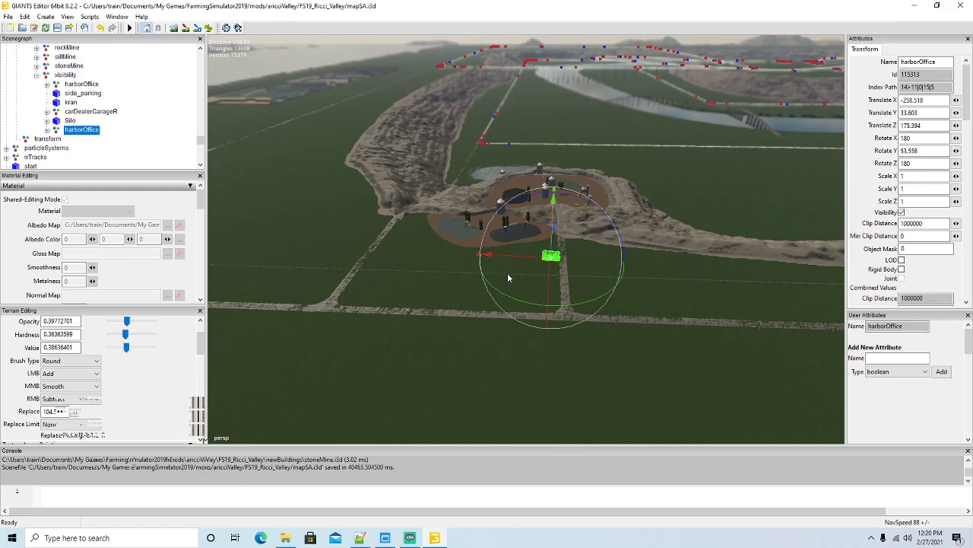
scroll(507, 273, "up", 3)
left_click_drag(511, 294, 512, 290, "alt")
scroll(512, 291, "down", 4)
Step: Save the mapSA.i3d scene and close the editor
left_click(57, 27)
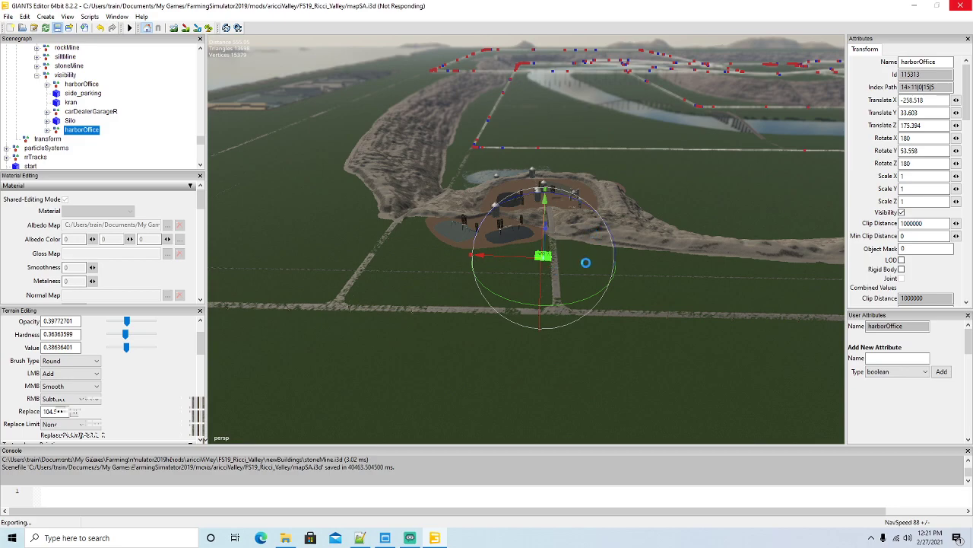
left_click(962, 5)
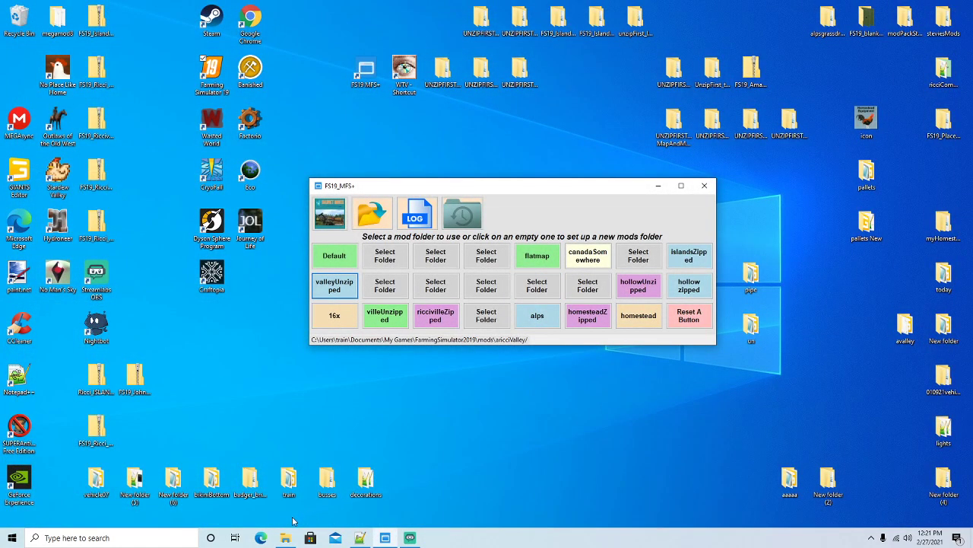
Step: Reopen mapSA from the FS19_Ricci_Valley folder in GIANTS Editor version 8.2.2
left_click(286, 537)
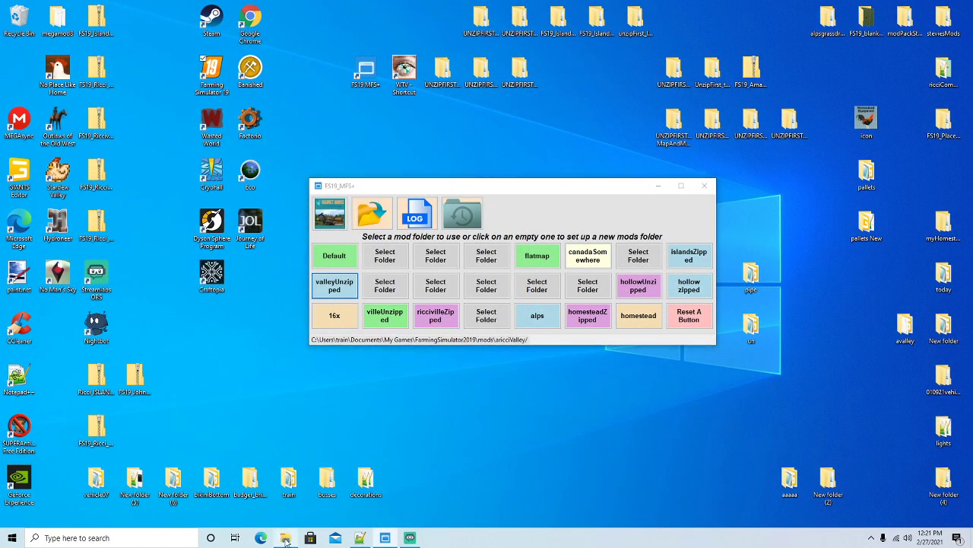
left_click(372, 101)
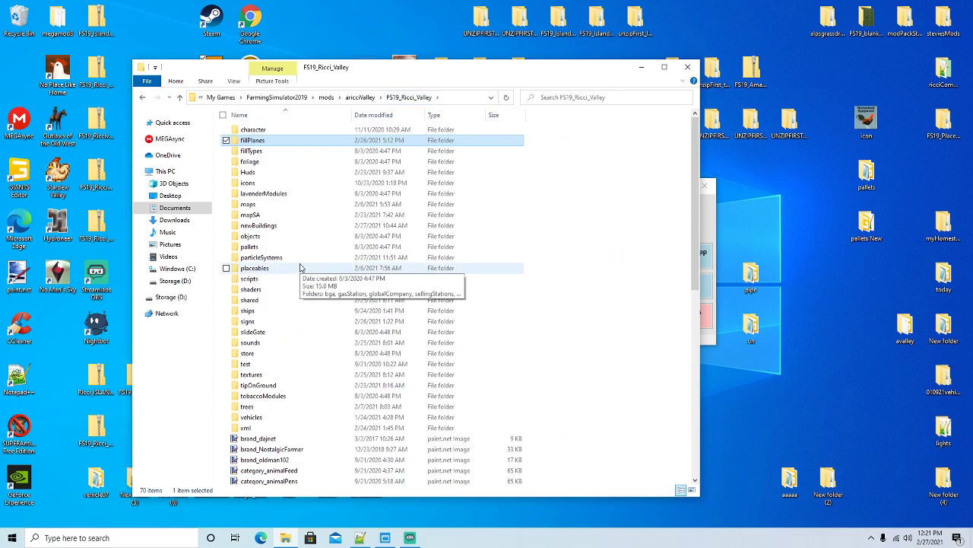
scroll(304, 267, "down", 10)
double_click(253, 408)
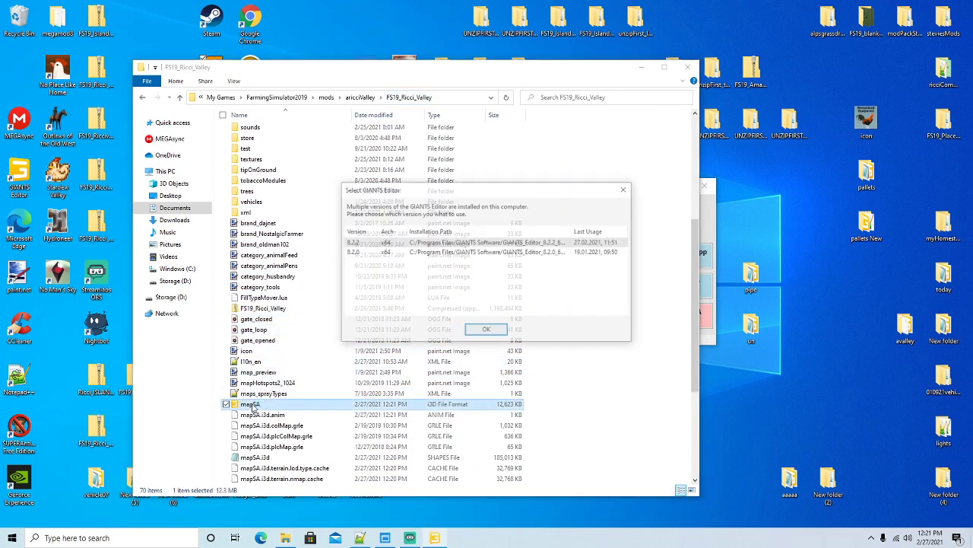
left_click(487, 333)
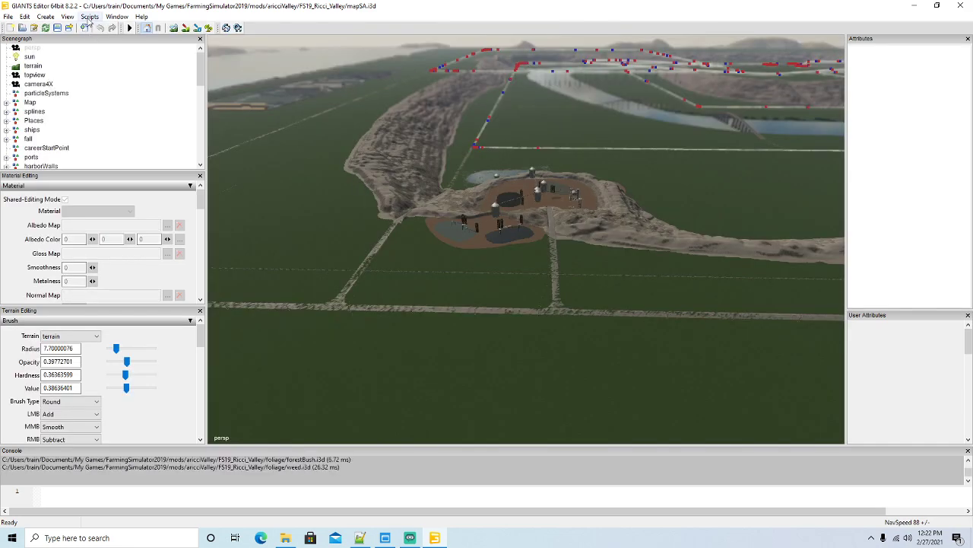
left_click(87, 18)
left_click(99, 85)
Step: Rotate the whole harborOffice group beside the access road to about -40.17 degrees in Y, so it runs alongside the road
left_click_drag(437, 315, 431, 314, "alt")
scroll(431, 314, "up", 5)
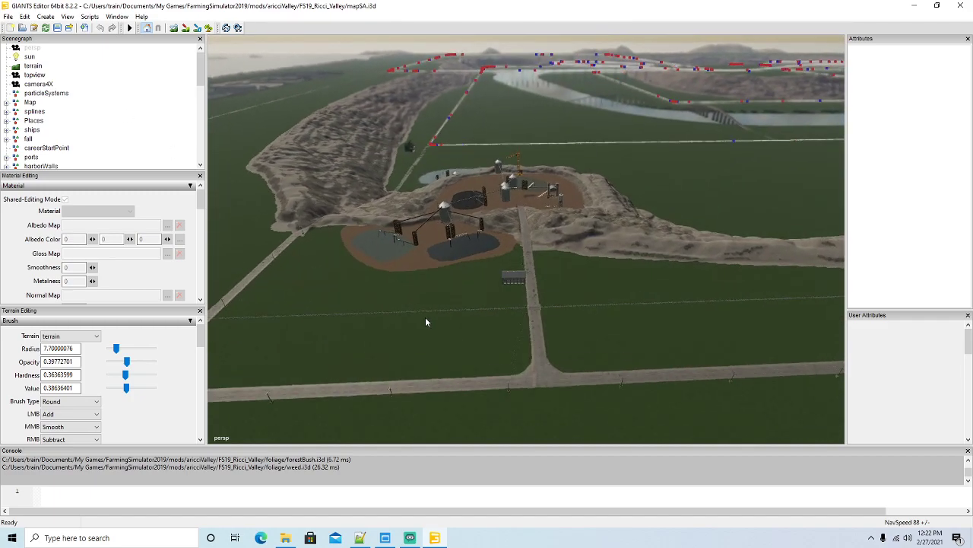
scroll(426, 321, "up", 10)
scroll(424, 332, "down", 4)
left_click_drag(454, 322, 522, 336, "alt")
scroll(269, 322, "up", 5)
left_click(555, 204)
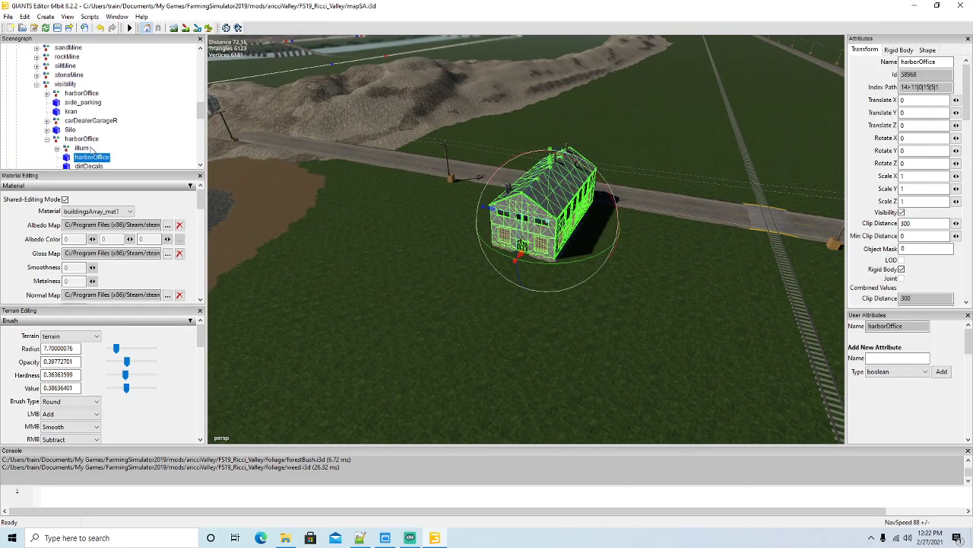
left_click_drag(263, 195, 292, 211, "alt")
scroll(292, 211, "down", 5)
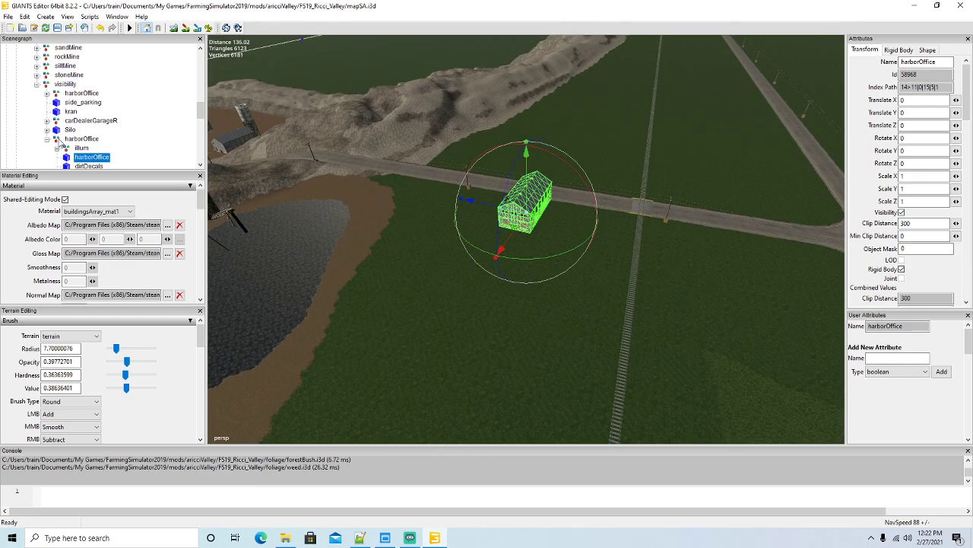
left_click(62, 140)
left_click(47, 139)
left_click_drag(405, 283, 439, 294, "alt")
scroll(439, 294, "down", 4)
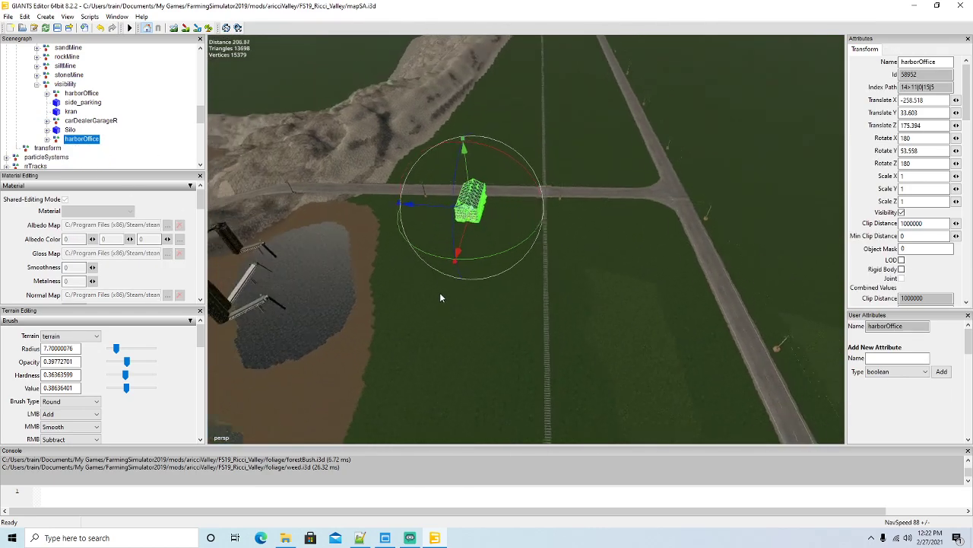
scroll(486, 330, "down", 5)
left_click_drag(487, 331, 546, 260, "alt")
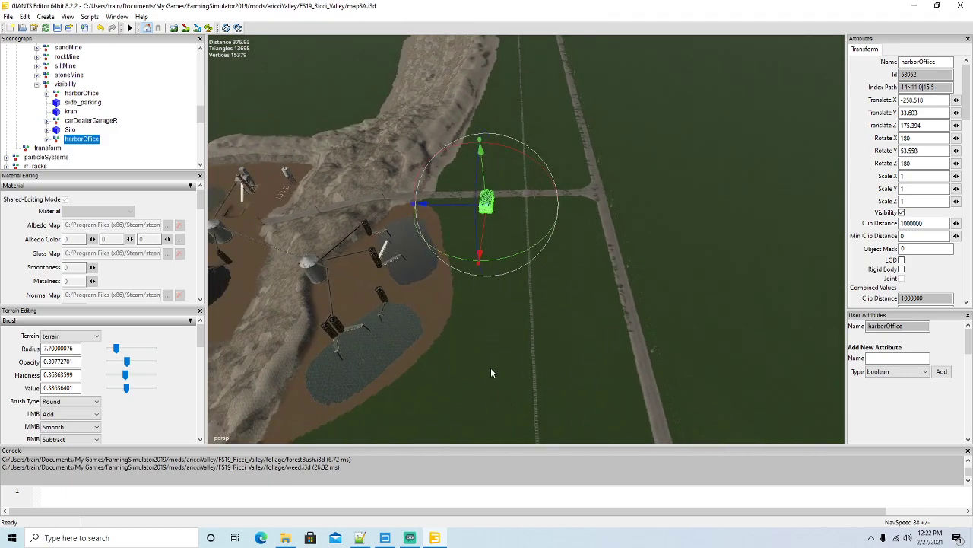
left_click_drag(491, 367, 424, 378, "alt")
left_click_drag(359, 247, 494, 272, "alt")
scroll(514, 308, "up", 3)
scroll(494, 275, "up", 10)
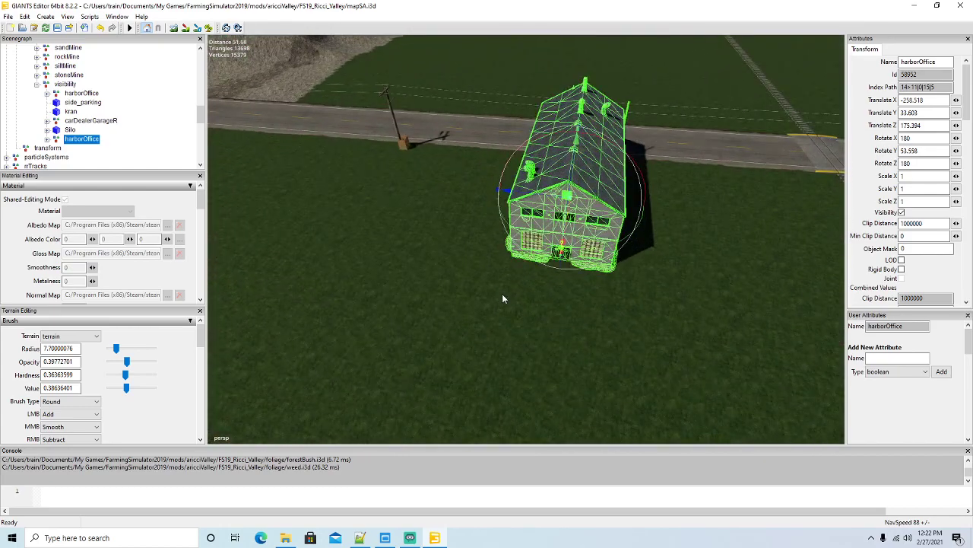
left_click_drag(577, 255, 689, 197)
Step: Move the harborOffice copy closer to the access road and lower it slightly, to about X -242.3, Y 33.3, Z 161.7
left_click_drag(660, 226, 496, 226, "alt")
scroll(643, 241, "down", 6)
scroll(677, 208, "up", 7)
scroll(496, 227, "down", 3)
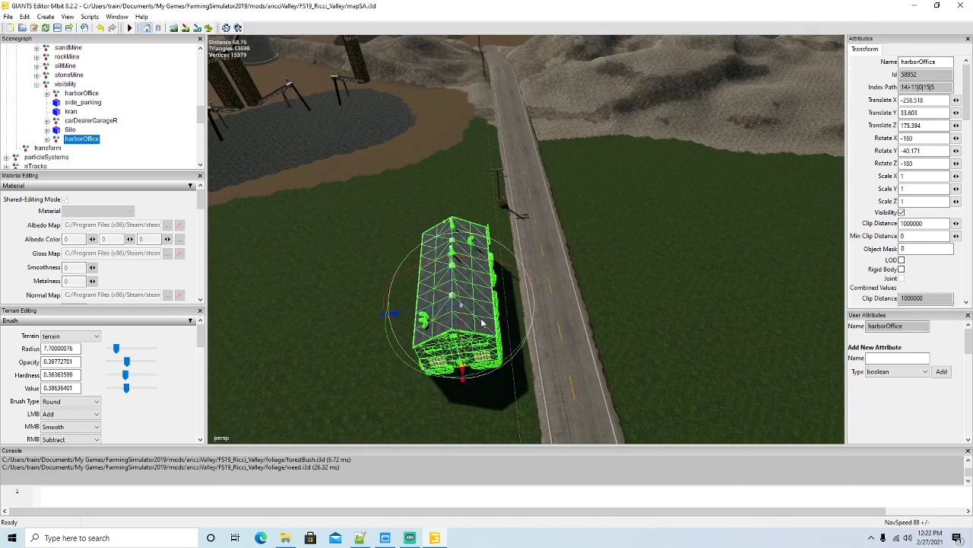
left_click_drag(461, 370, 584, 193)
scroll(434, 265, "up", 6)
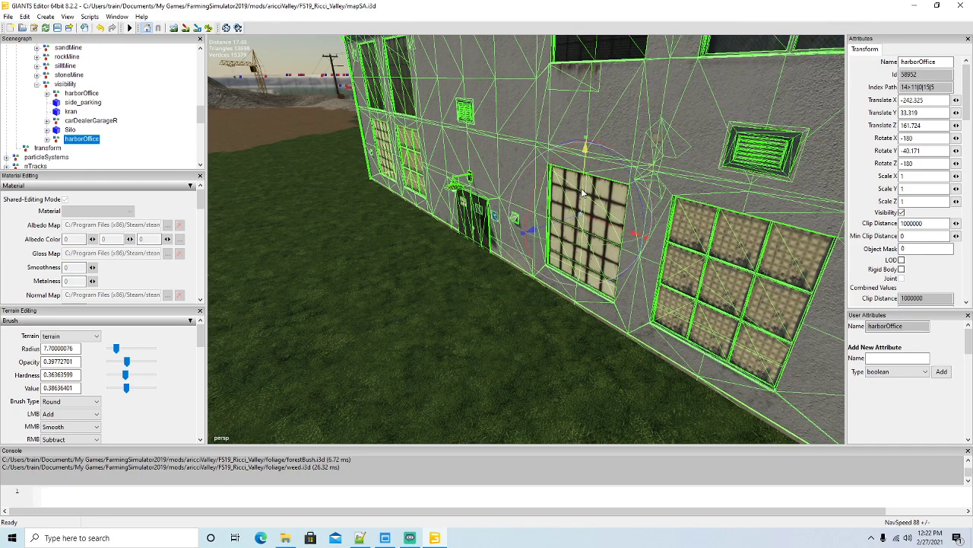
scroll(537, 257, "down", 10)
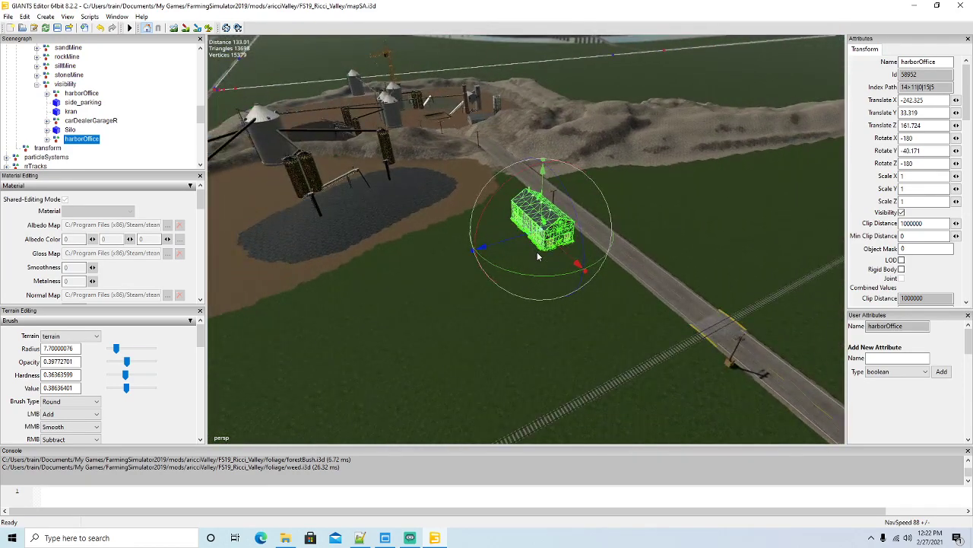
Step: Use Interactive Placement to relocate the carDealerGarageR group onto the grass near the roadside office, at about X -272, Z 179.1
middle_click_drag(537, 251, 512, 219)
scroll(512, 219, "up", 8)
left_click_drag(512, 219, 638, 256, "alt")
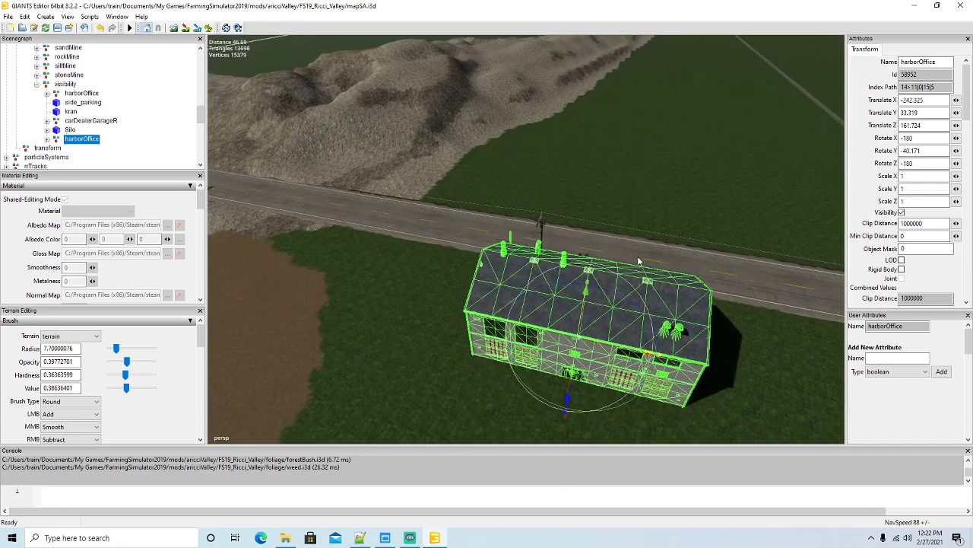
scroll(662, 316, "down", 6)
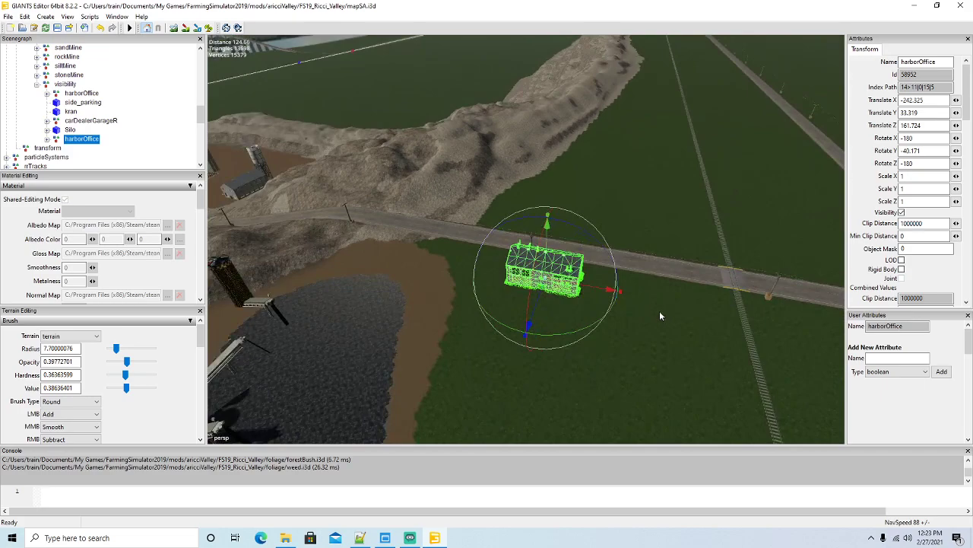
left_click(59, 125)
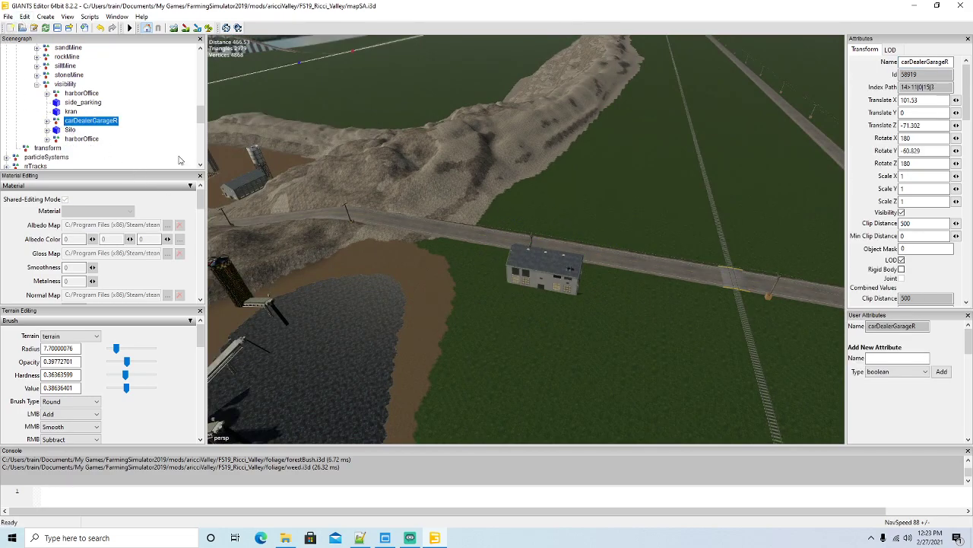
right_click_drag(382, 268, 364, 268)
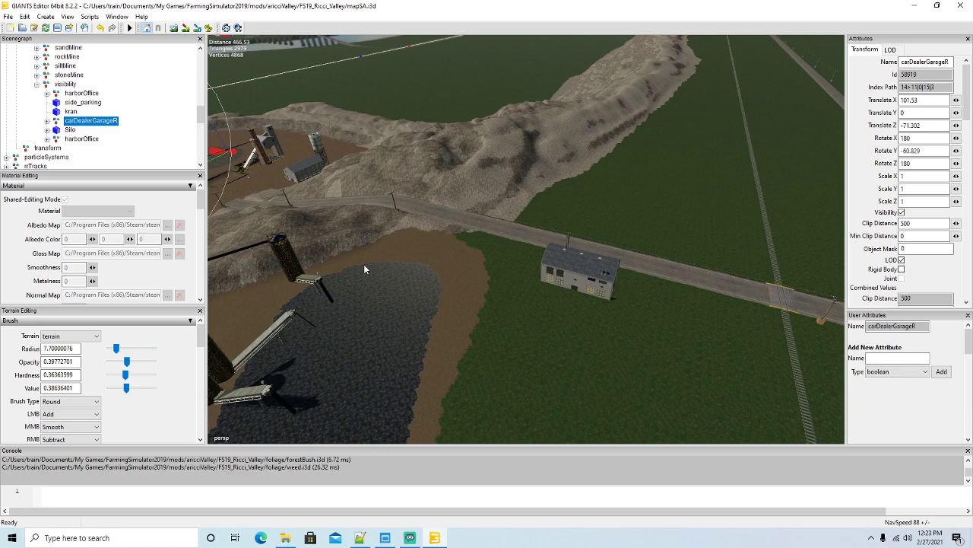
left_click(45, 16)
mouse_move(21, 16)
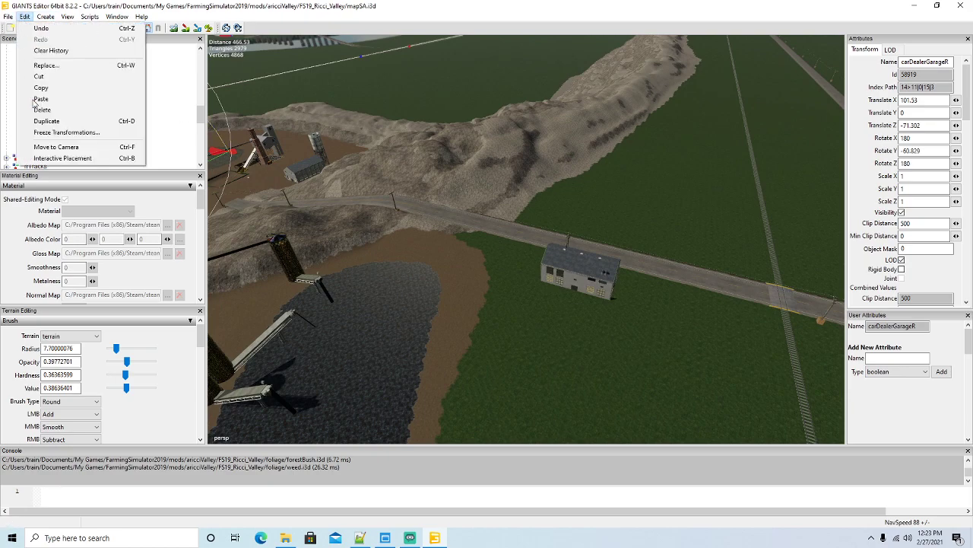
left_click(47, 159)
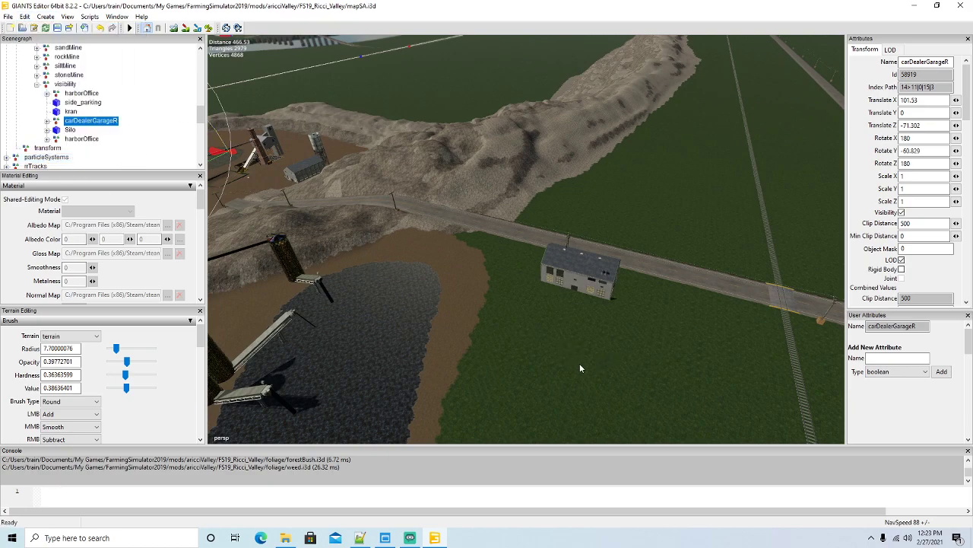
left_click(682, 320)
scroll(636, 368, "up", 10)
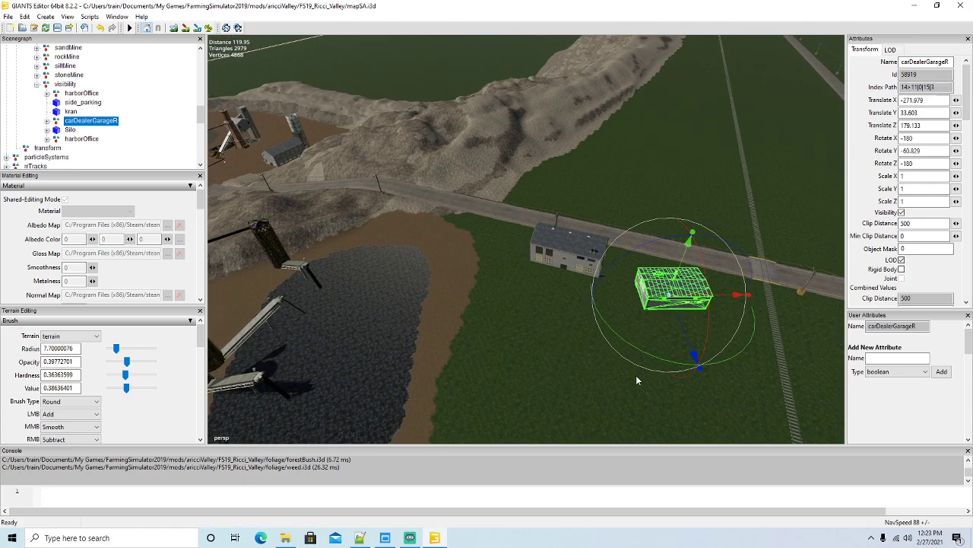
Step: Rotate the carDealerGarageR to about -54.8 degrees in Y and move it against the office's end, at about X -265.2, Y 33.5, Z 160.6
left_click_drag(680, 335, 644, 321)
right_click_drag(644, 320, 679, 299)
scroll(678, 298, "up", 4)
scroll(638, 313, "down", 3)
left_click_drag(638, 313, 588, 278, "alt")
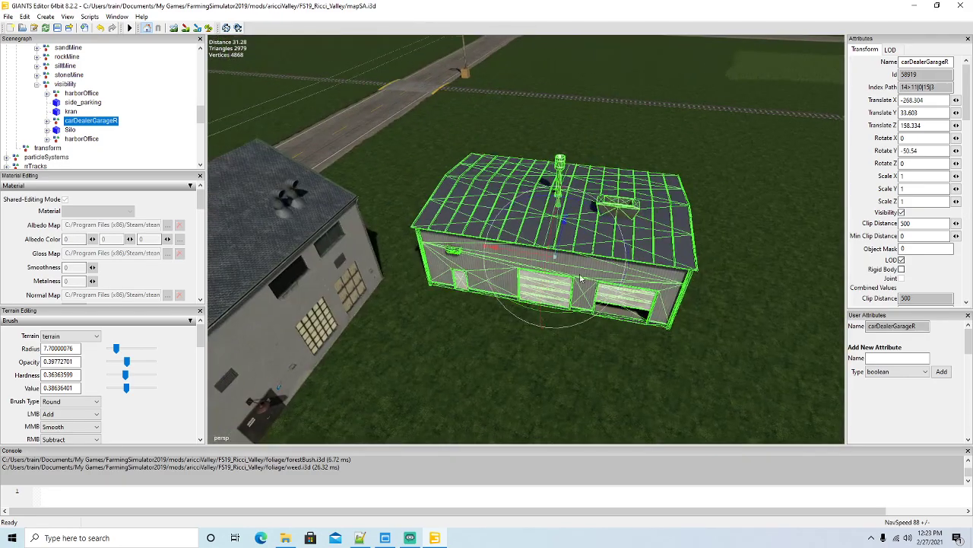
left_click_drag(506, 256, 515, 231)
left_click_drag(536, 304, 522, 249)
scroll(560, 308, "down", 5)
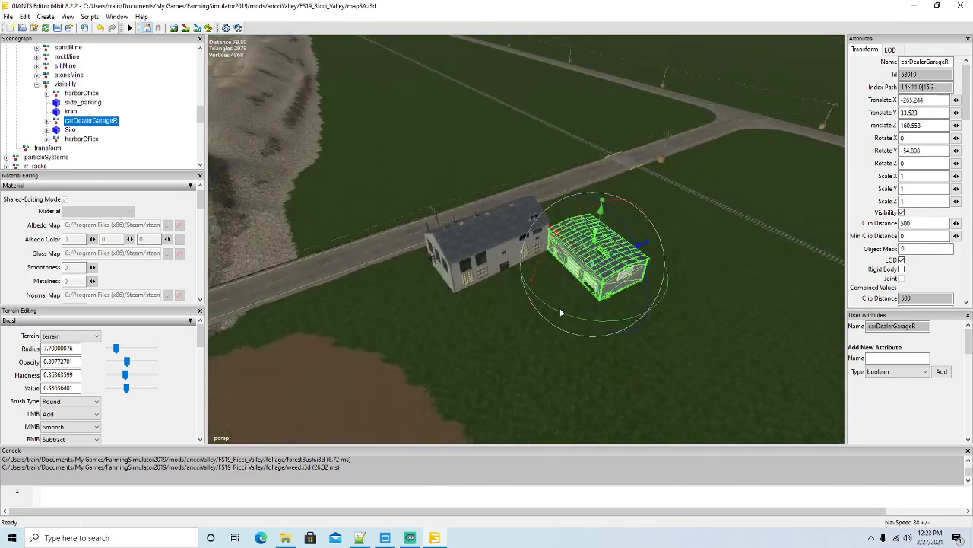
Step: Duplicate side_parking, place the copy in front of the roadside office, and rotate it to about -48.85 degrees in Y
left_click(55, 103)
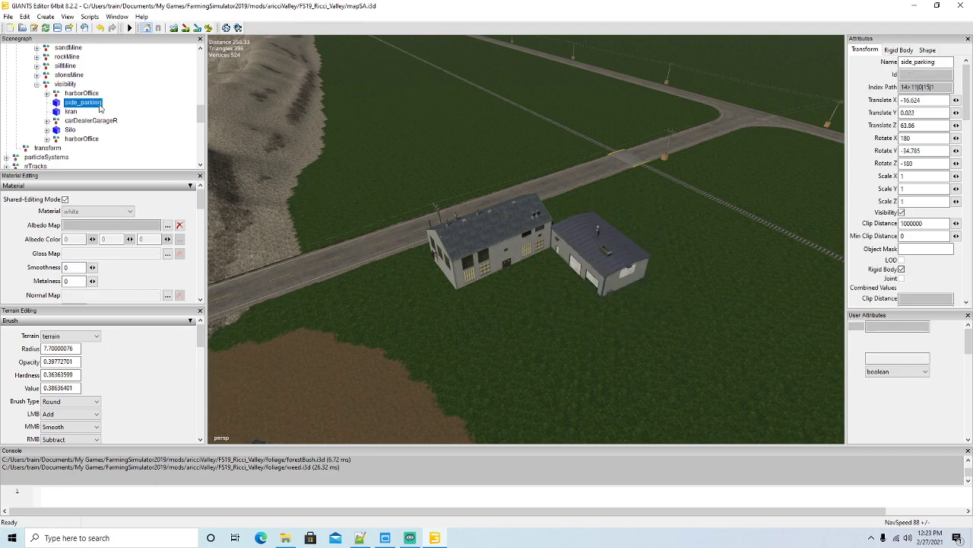
key("ctrl+d")
left_click(24, 18)
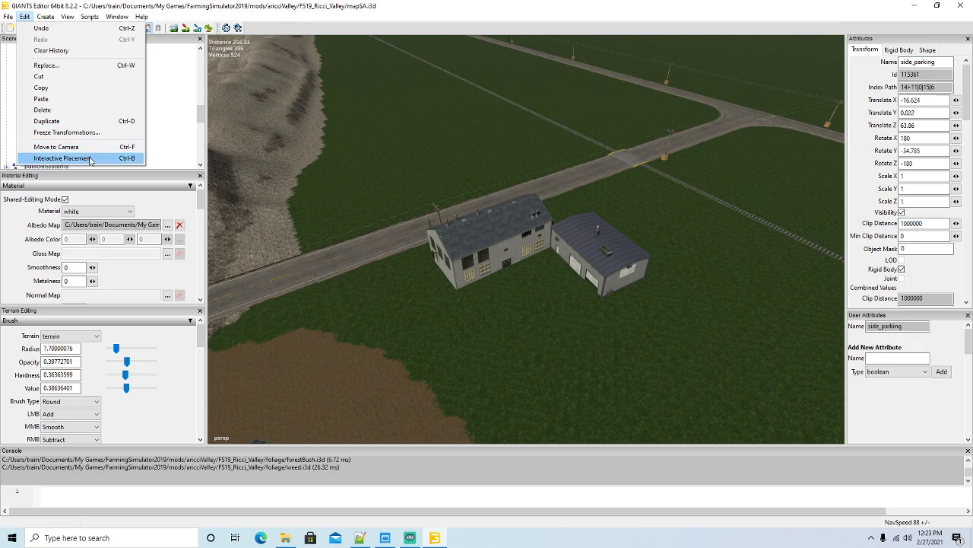
left_click(90, 158)
left_click(516, 292)
left_click_drag(522, 353, 597, 314)
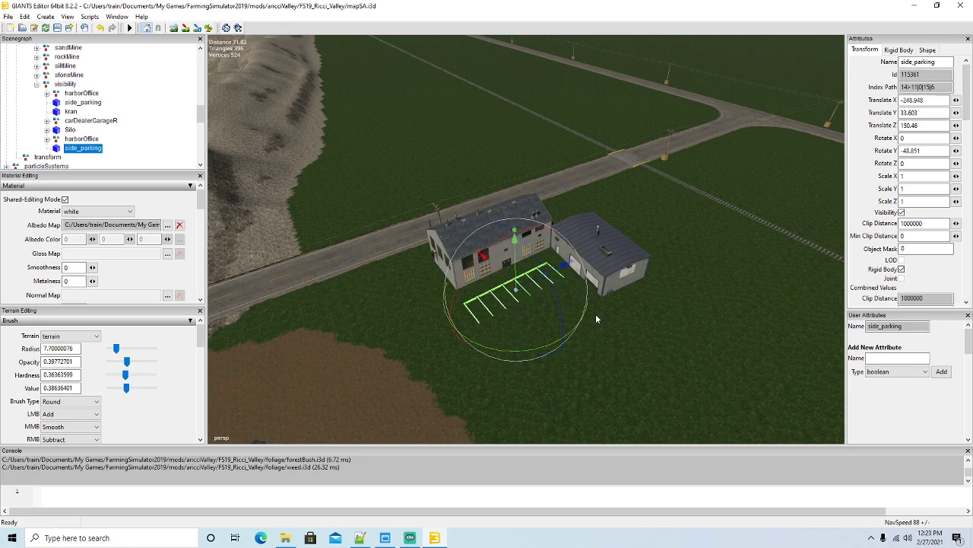
Step: Align the side_parking copy with the office front, at about X -247.5, Z 153.2 and -49.77 degrees in Y
scroll(595, 315, "up", 5)
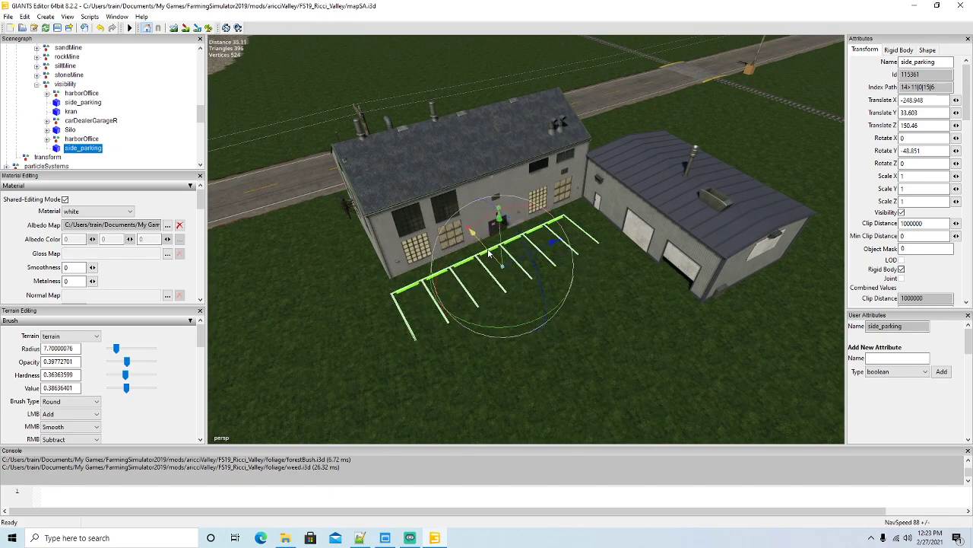
left_click_drag(489, 254, 487, 252)
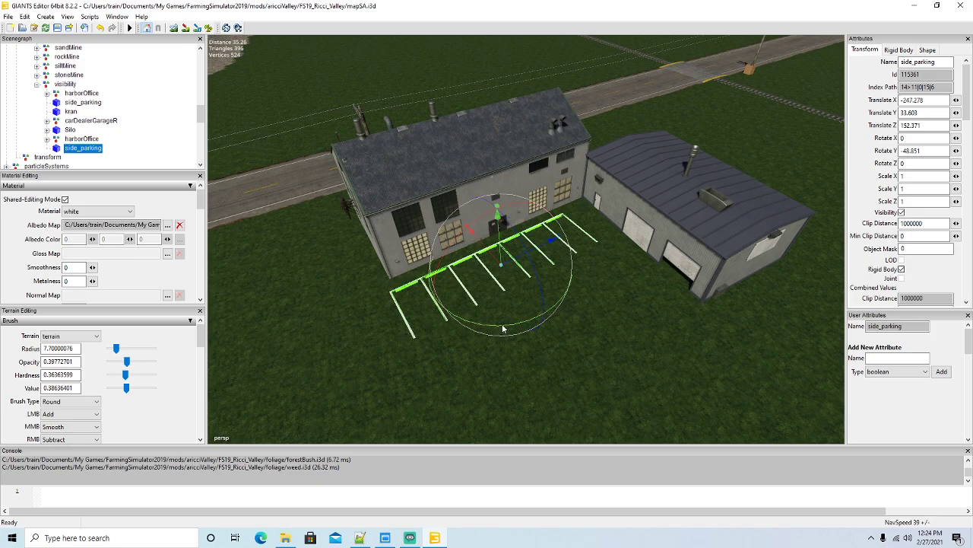
left_click_drag(503, 330, 501, 330)
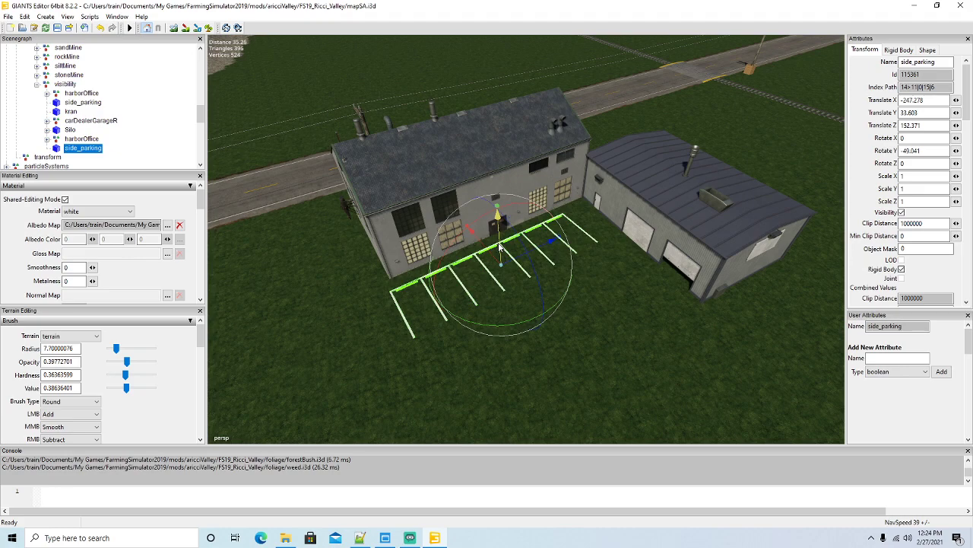
left_click_drag(500, 247, 524, 322)
left_click_drag(503, 250, 520, 254)
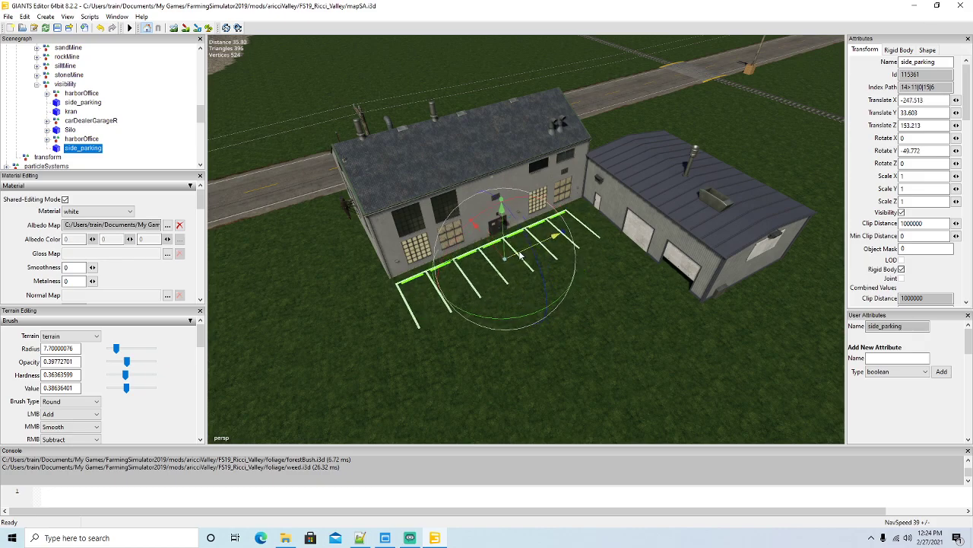
left_click_drag(616, 318, 581, 342, "alt")
scroll(568, 327, "down", 3)
scroll(598, 327, "up", 3)
scroll(587, 336, "up", 3)
scroll(93, 123, "up", 10)
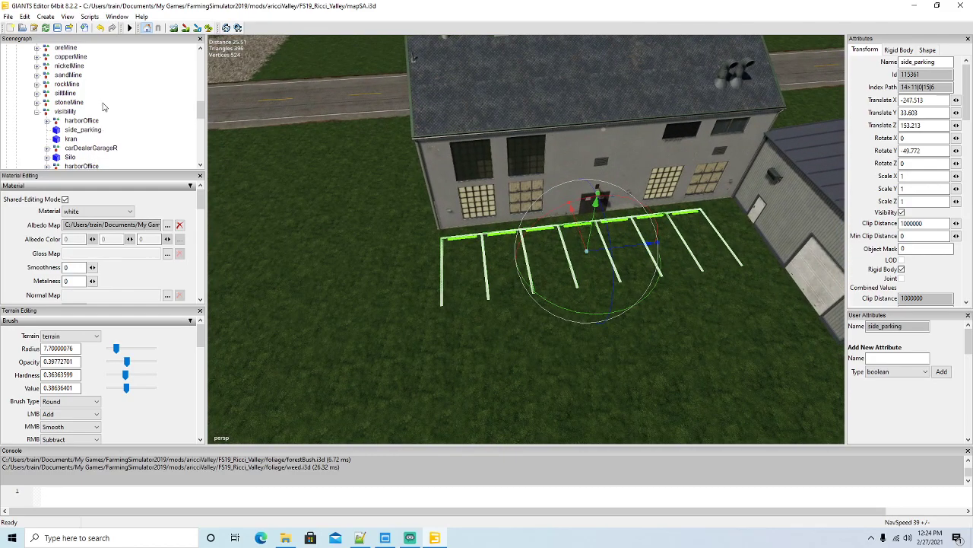
Step: Duplicate the third parkedCar under splines > trafficSystem > parkedCars and place it by the office's parking stalls, with Rotate Y about -88
scroll(112, 108, "up", 3)
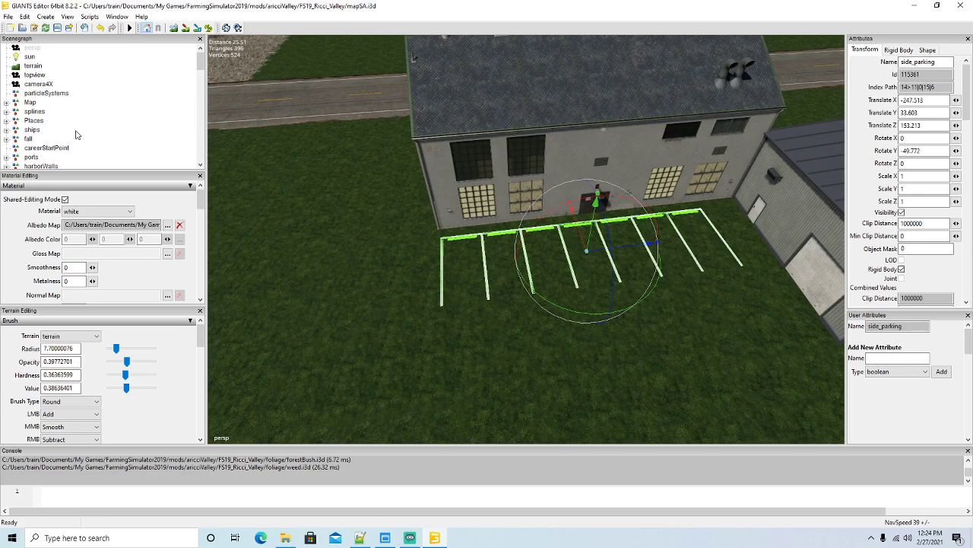
scroll(75, 134, "down", 1)
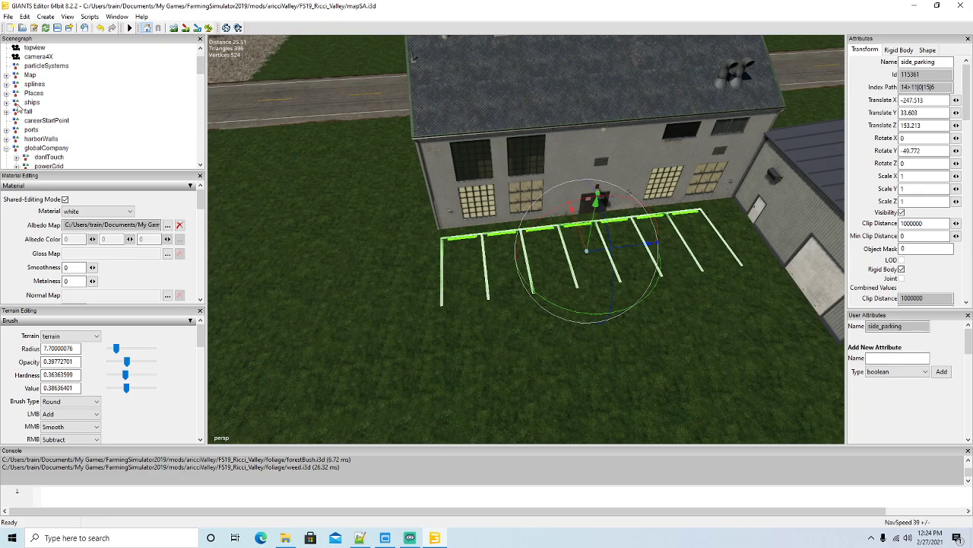
scroll(53, 131, "up", 1)
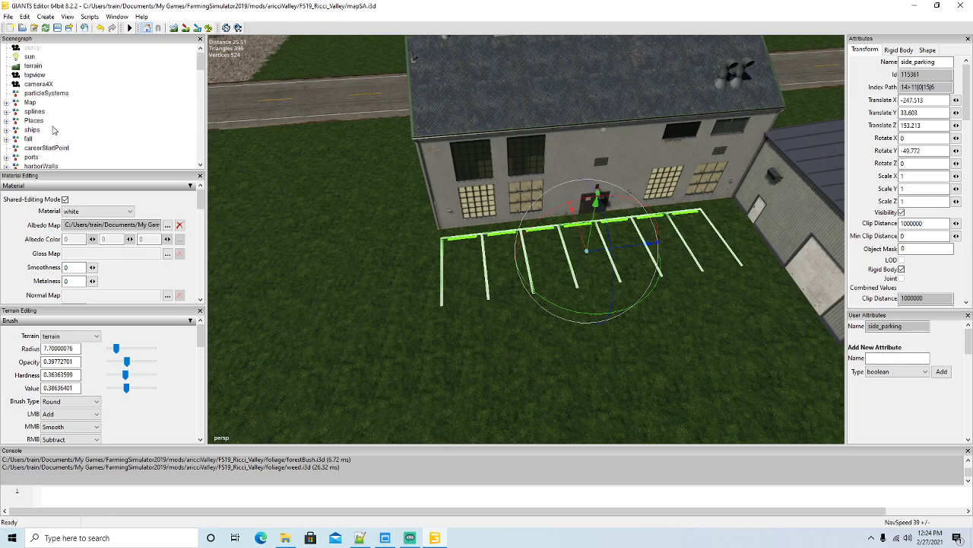
left_click(6, 112)
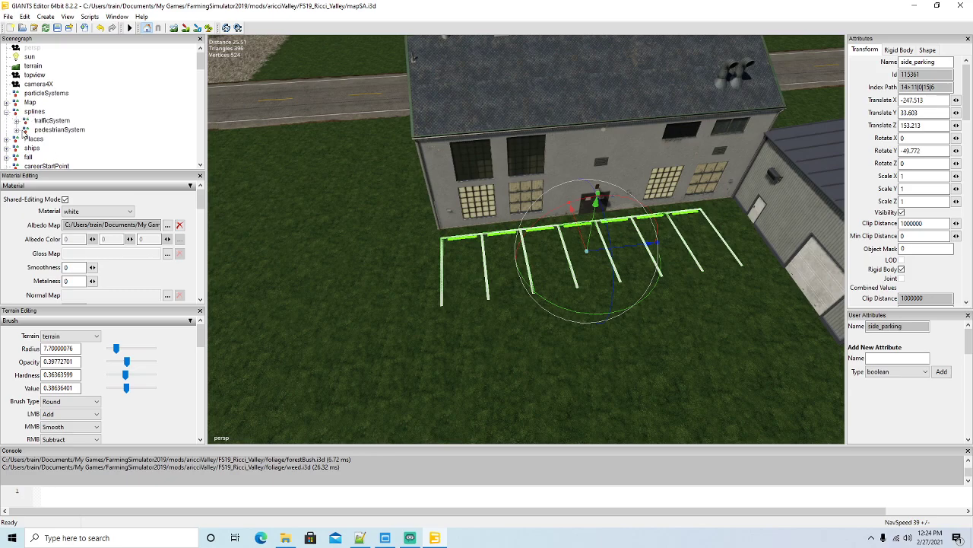
left_click(17, 121)
scroll(34, 137, "down", 1)
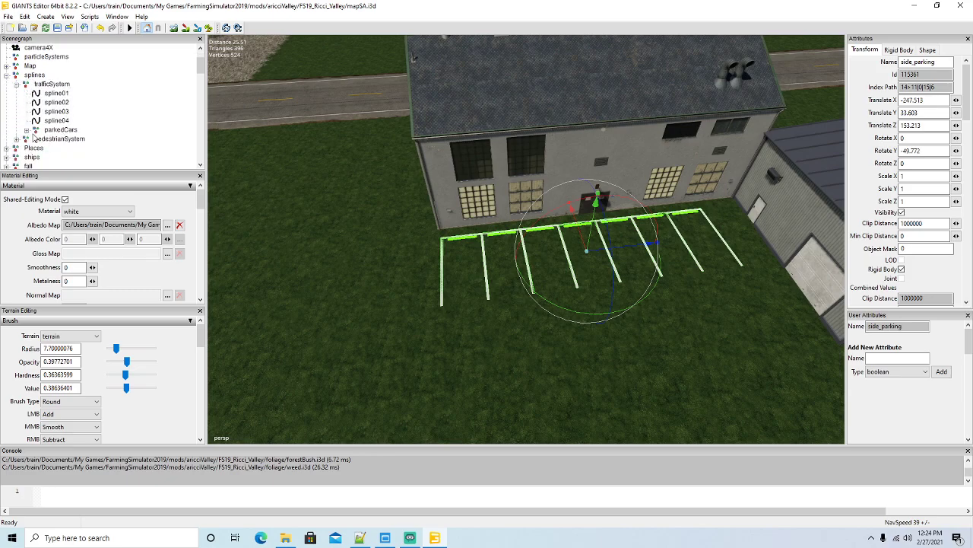
left_click(26, 131)
left_click(70, 156)
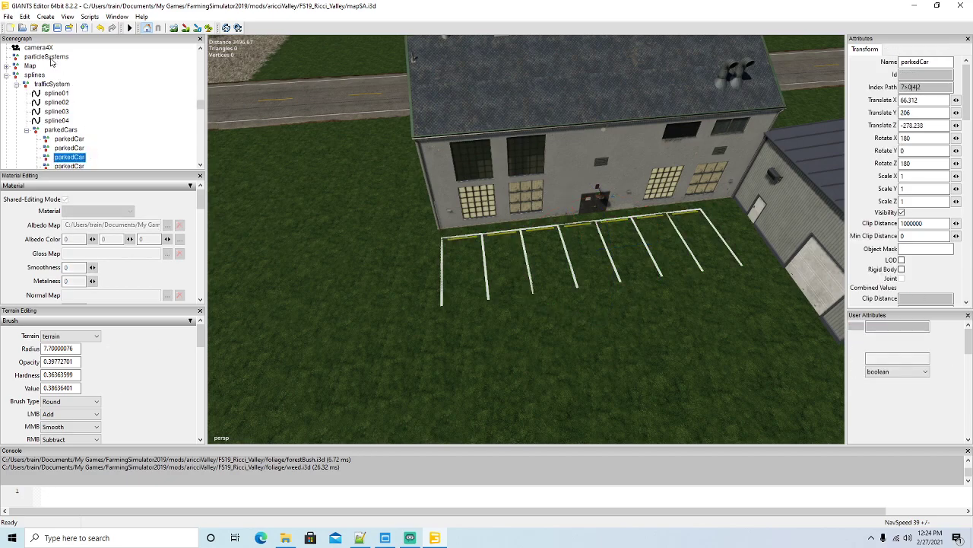
left_click(25, 17)
left_click(46, 152)
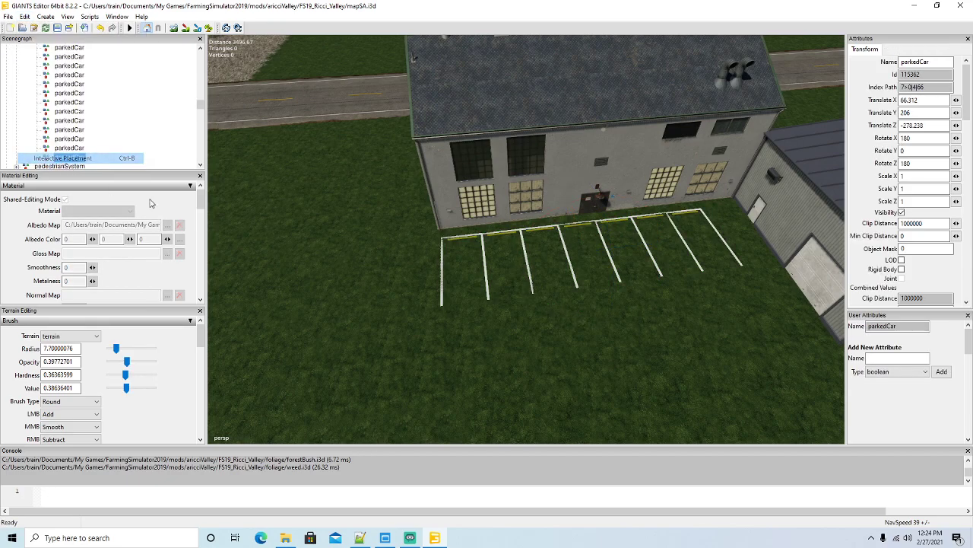
key("ctrl+b")
left_click_drag(502, 351, 565, 286)
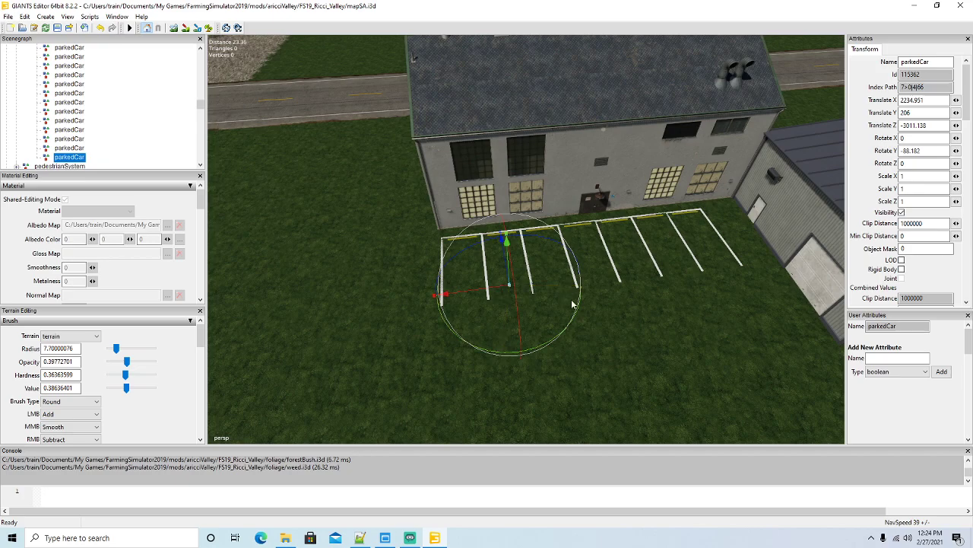
Step: Duplicate the placed parkedCar and move the copy along the row to other stalls of the office parking
key("ctrl+d")
left_click_drag(487, 294, 580, 279)
scroll(641, 321, "down", 8)
Step: Duplicate the Silo from the visibility group and place it on the grass beside the office, with Rotate Y about -38.9
scroll(118, 138, "down", 15)
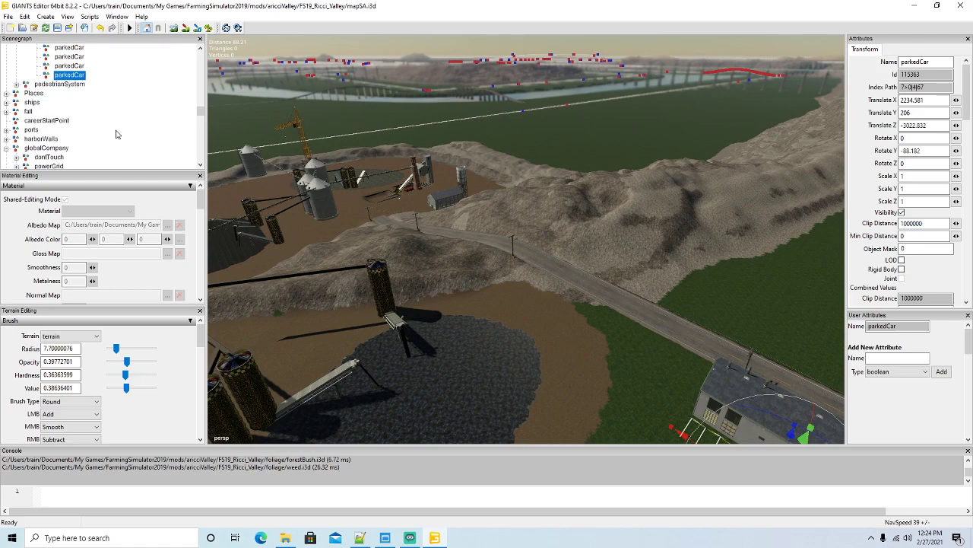
scroll(116, 134, "down", 5)
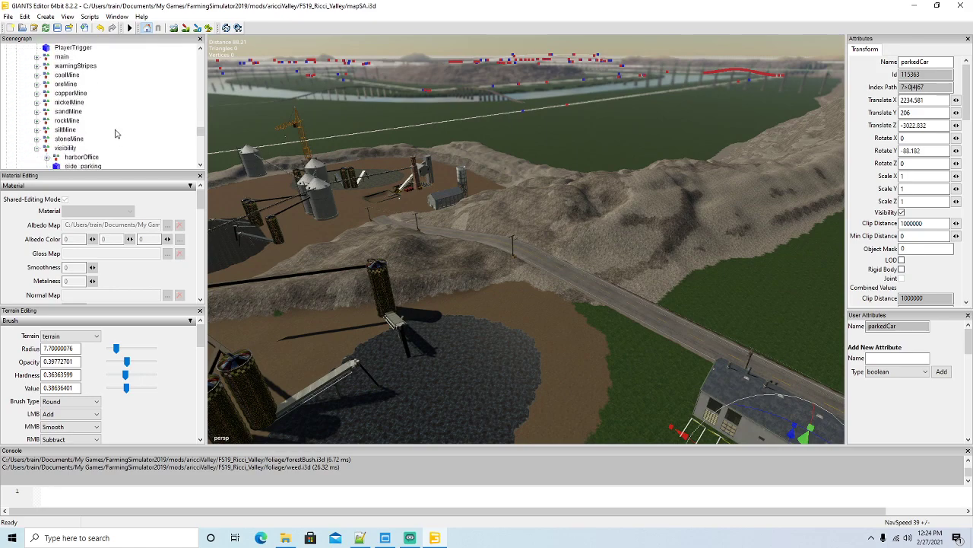
left_click(55, 122)
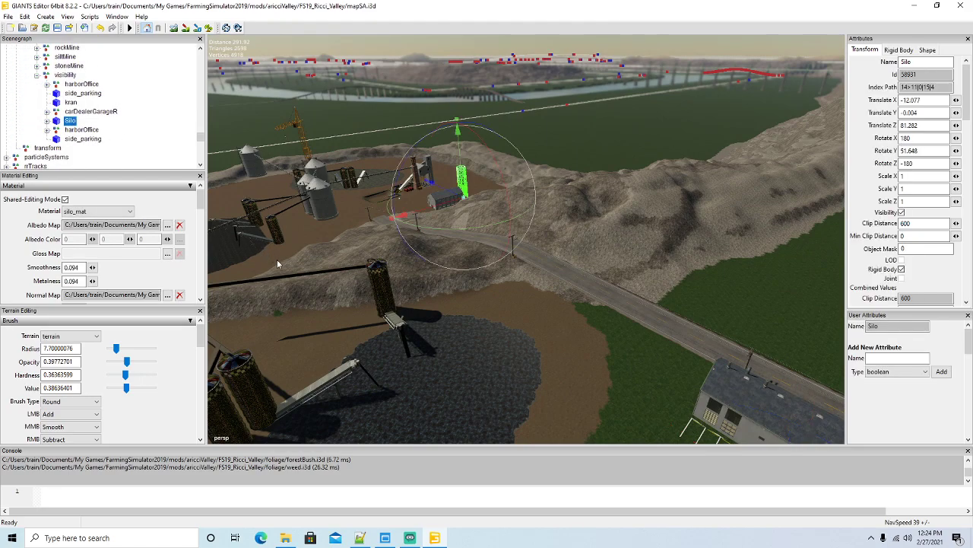
key("ctrl+d")
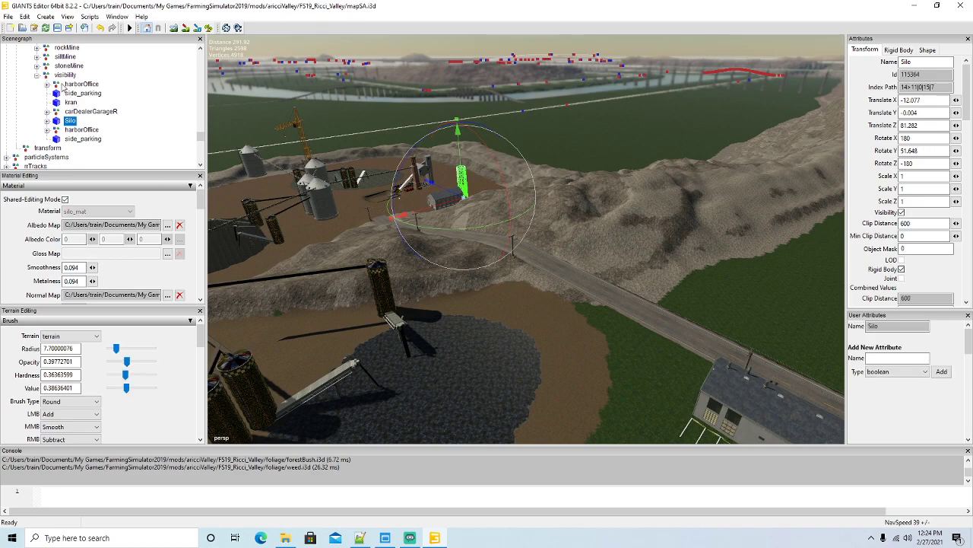
left_click(26, 18)
left_click(81, 160)
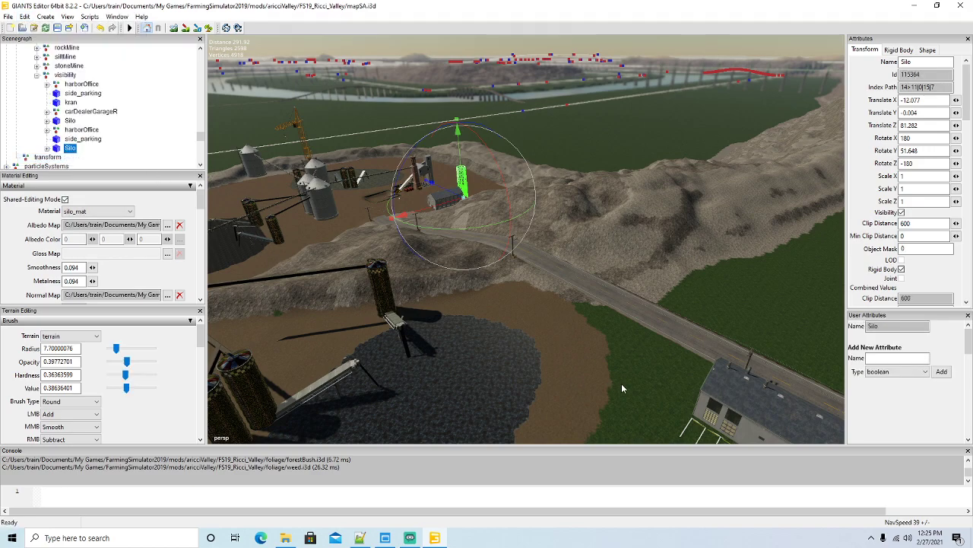
left_click(665, 386)
left_click_drag(531, 401, 637, 414, "alt")
scroll(551, 416, "up", 5)
left_click_drag(543, 420, 576, 357)
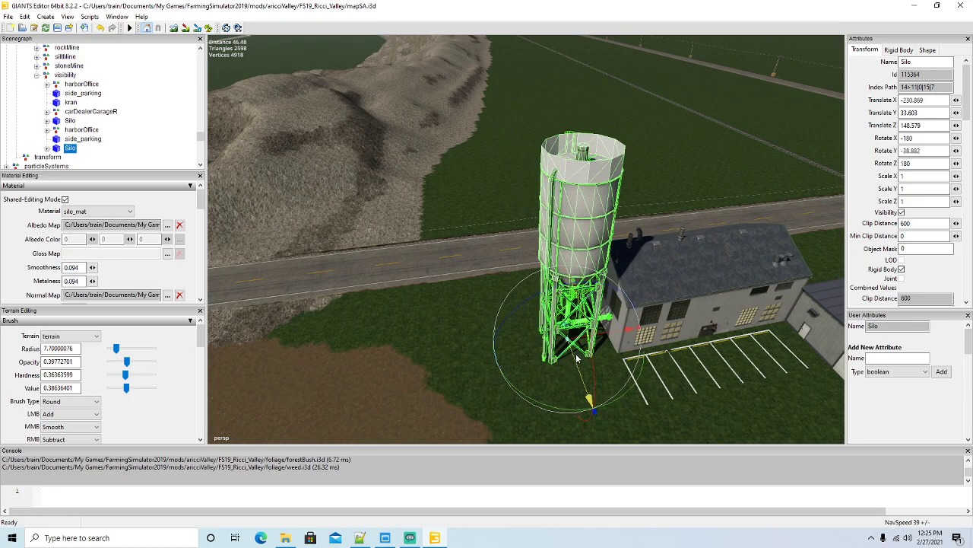
Step: Duplicate the kran crane from the visibility group and place it on the dirt edge beside the green-grey mine pit
scroll(615, 382, "down", 5)
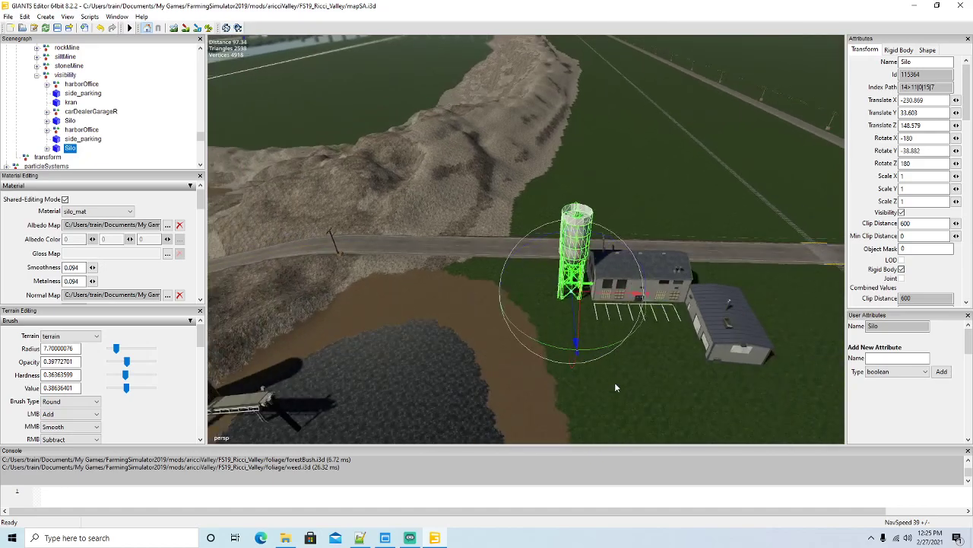
scroll(617, 383, "down", 4)
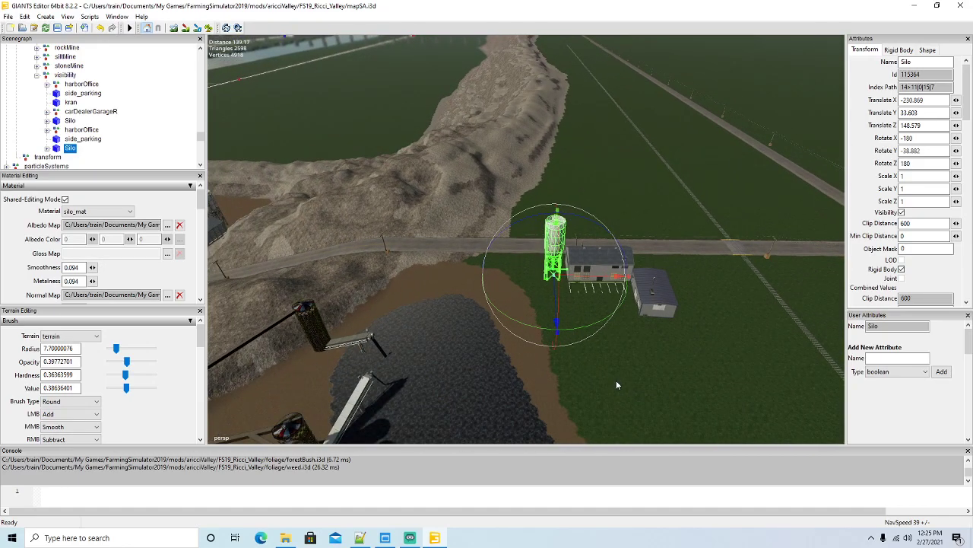
scroll(617, 381, "down", 2)
left_click_drag(620, 385, 485, 389, "alt")
scroll(509, 386, "down", 5)
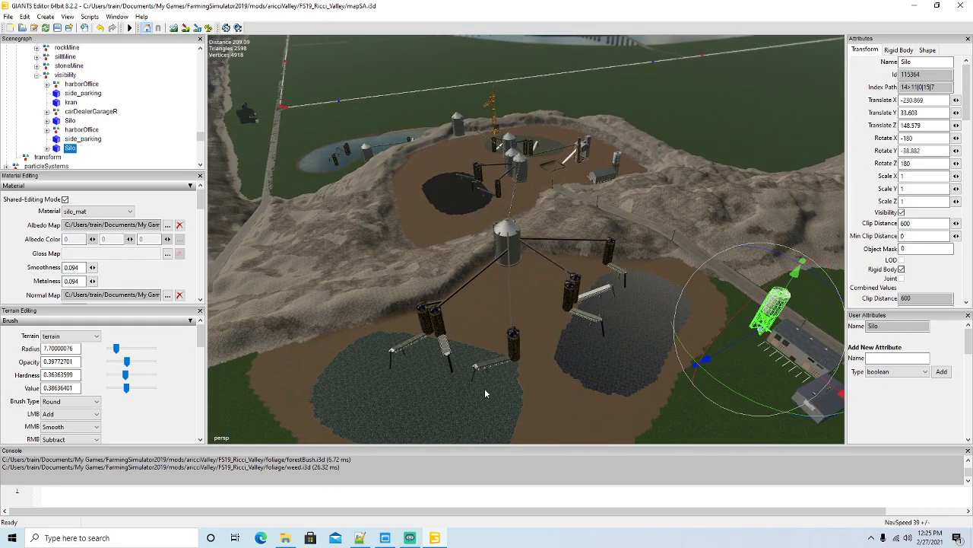
left_click_drag(564, 390, 578, 367, "alt")
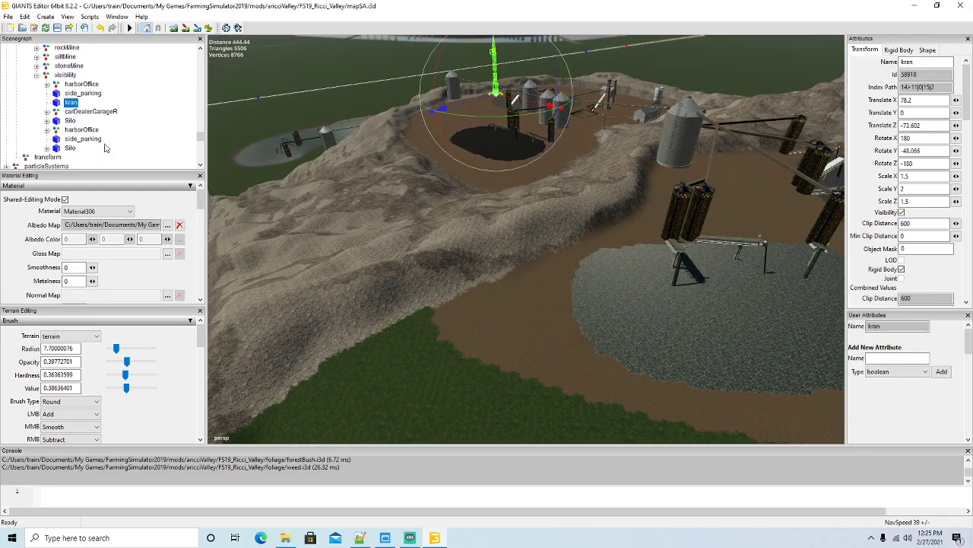
key("ctrl+d")
left_click(25, 16)
left_click(79, 161)
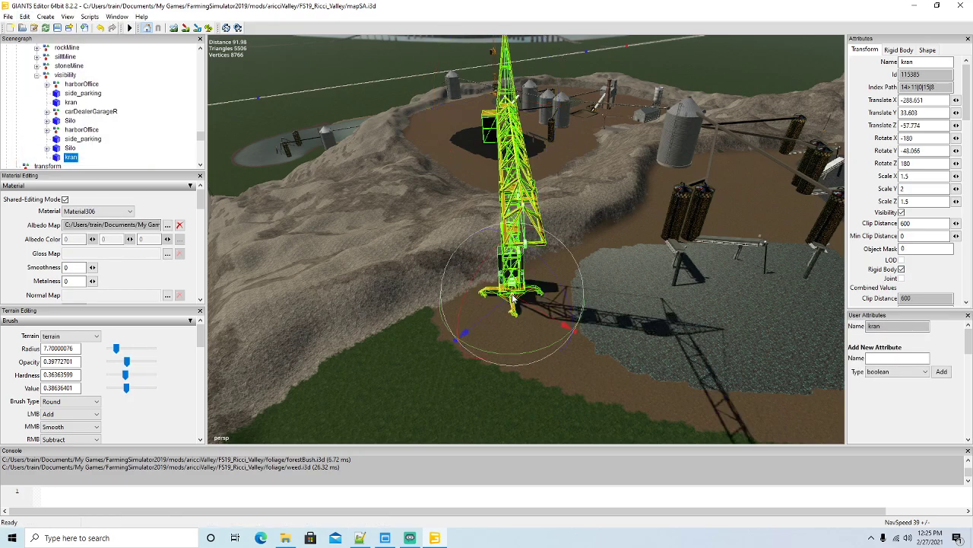
Step: Rotate the new crane to about -67.4 on Y and lower it slightly to Translate Y about 33.53
left_click_drag(530, 348, 644, 333)
scroll(505, 352, "up", 3)
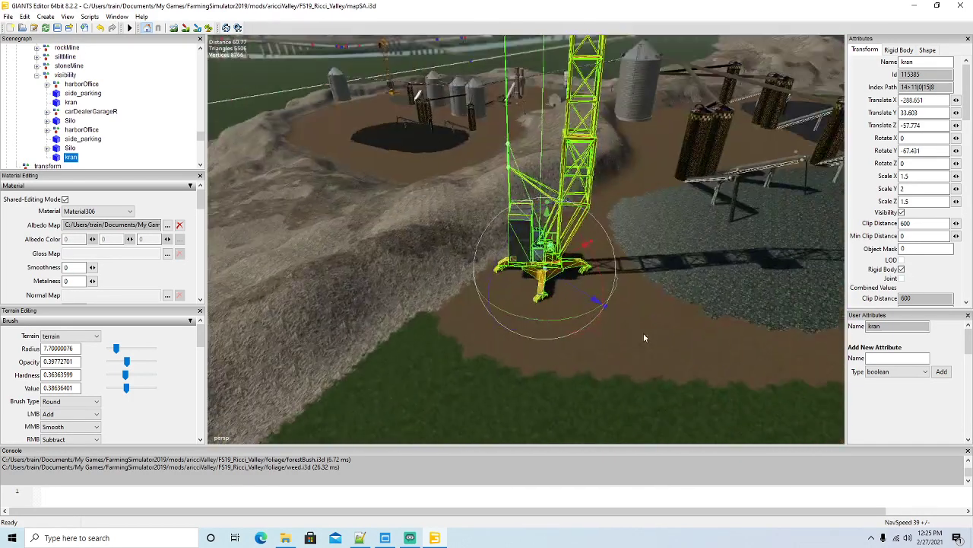
left_click_drag(547, 244, 547, 246)
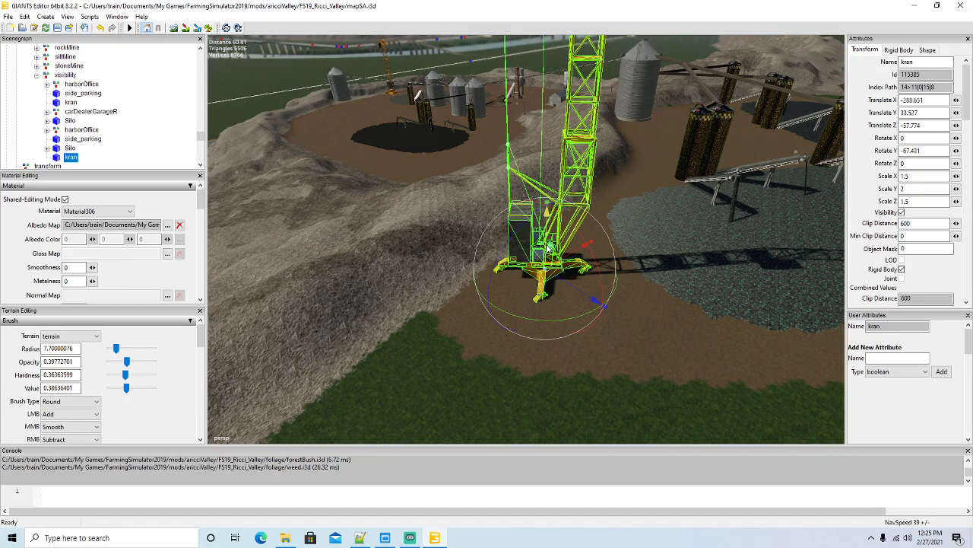
Step: Survey the lower mining pits and the grass area between the cliff and the road for a building site
scroll(566, 285, "down", 8)
scroll(567, 289, "down", 2)
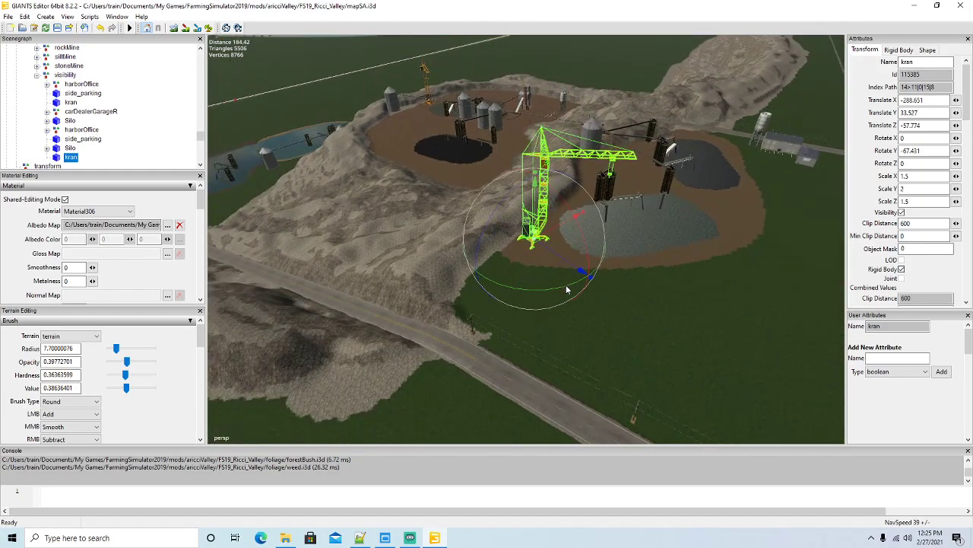
left_click_drag(575, 297, 630, 169, "alt")
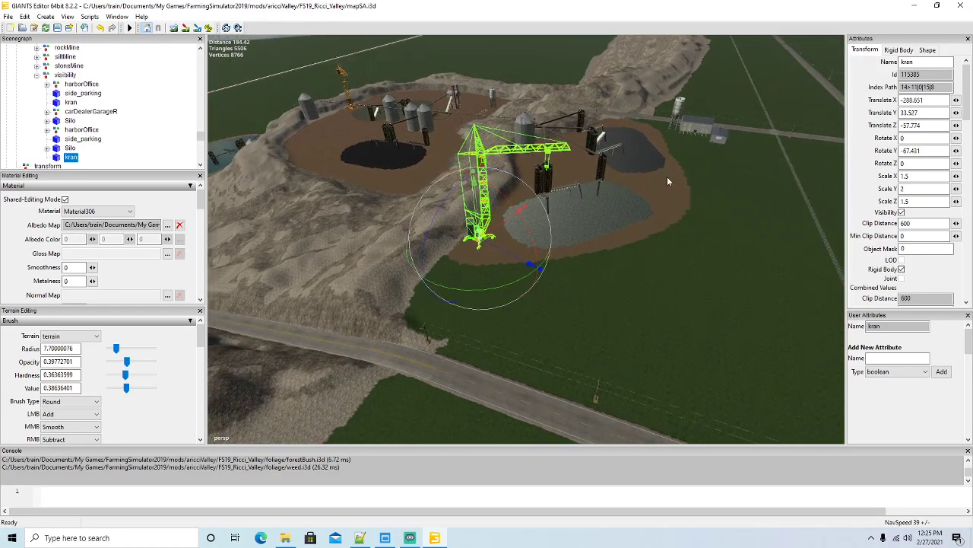
left_click_drag(470, 181, 514, 220, "alt")
key("w")
key("w")
key("w")
key("s")
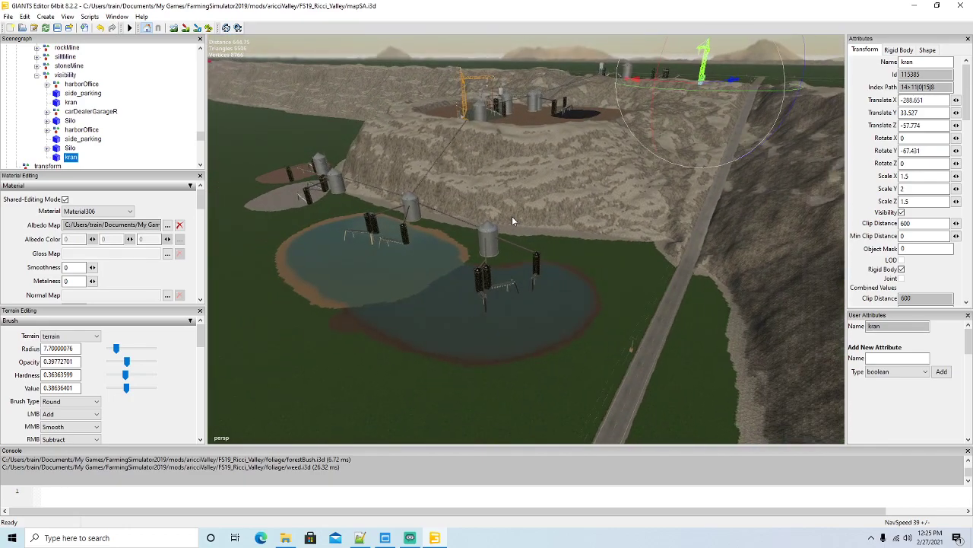
key("w")
left_click_drag(515, 249, 465, 310, "alt")
left_click_drag(461, 360, 601, 121, "alt")
left_click_drag(480, 315, 526, 337, "alt")
left_click_drag(450, 322, 370, 195, "alt")
left_click_drag(531, 312, 476, 312, "alt")
scroll(459, 341, "up", 10)
scroll(538, 283, "up", 6)
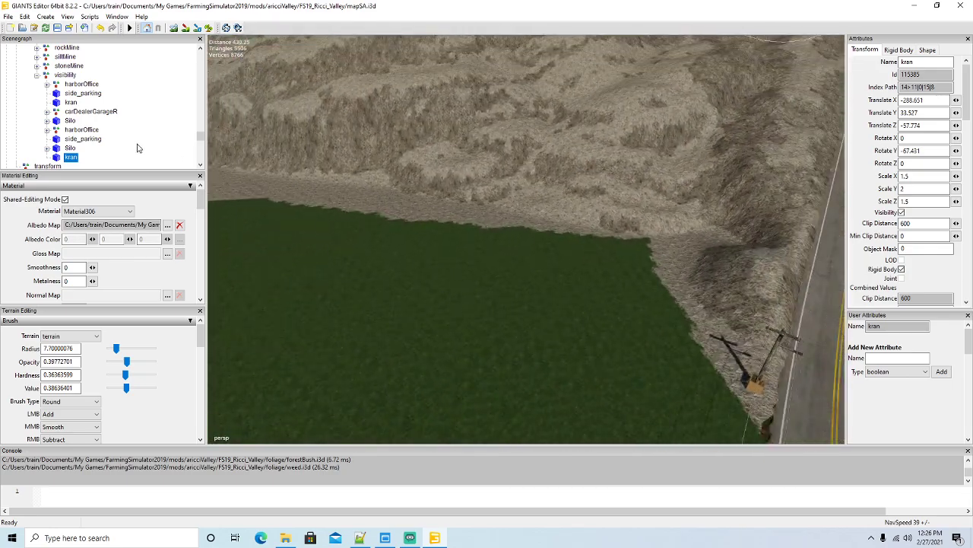
Step: Duplicate the second harborOffice in the visibility group and place it on the grass below the cliff near the road
left_click(79, 130)
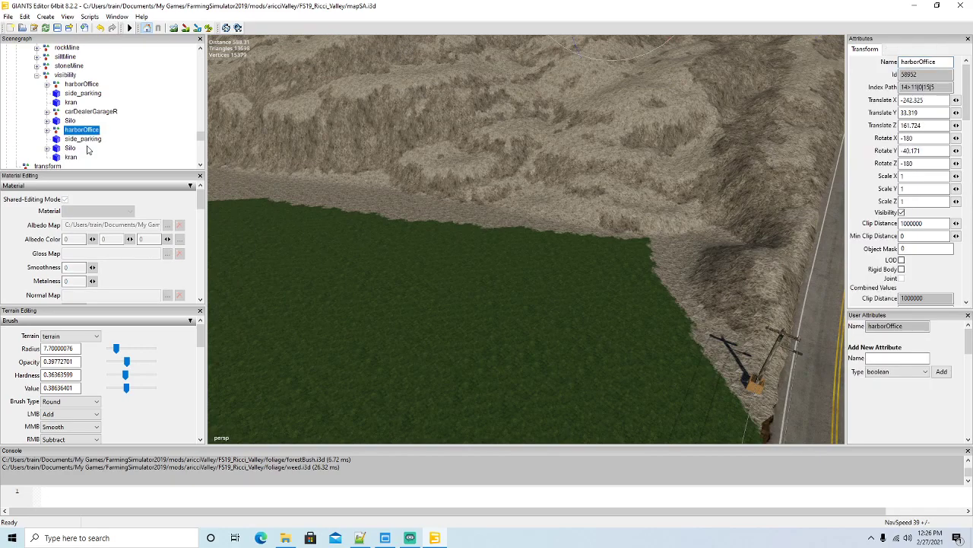
left_click(89, 133)
left_click(24, 16)
left_click(76, 145)
key("ctrl+b")
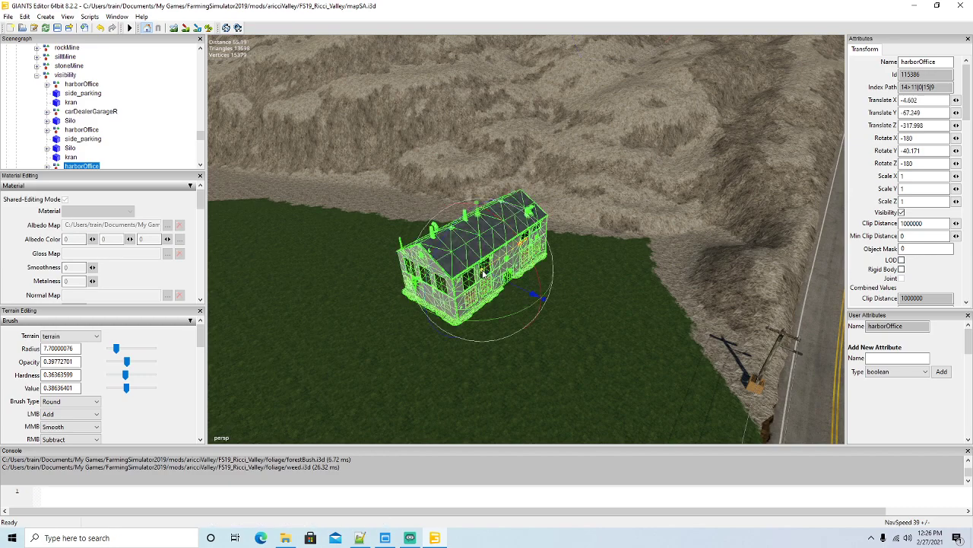
Step: Turn the new harborOffice to Rotate Y about 47.5 and adjust its height to Translate Y about -67.46
left_click_drag(510, 315, 377, 295)
left_click_drag(480, 244, 479, 246)
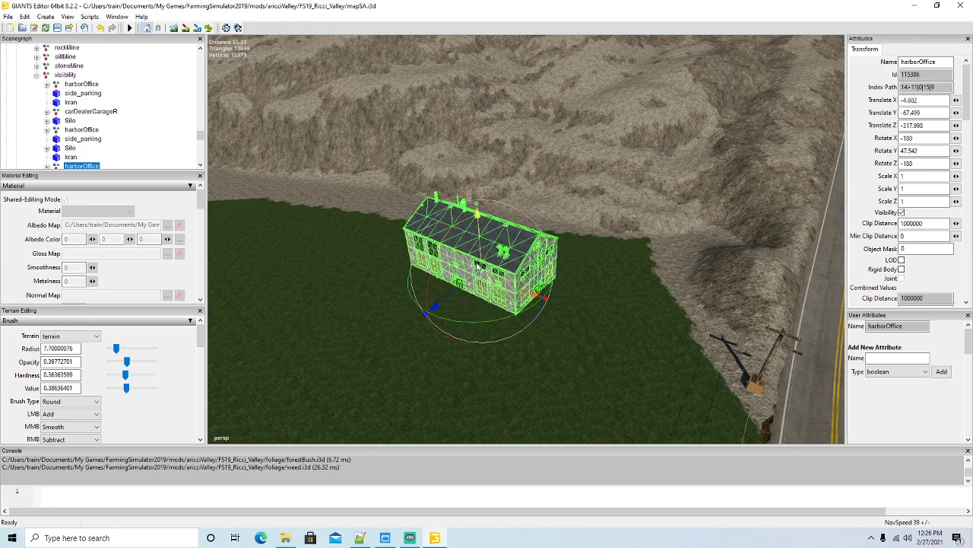
scroll(479, 329, "up", 5)
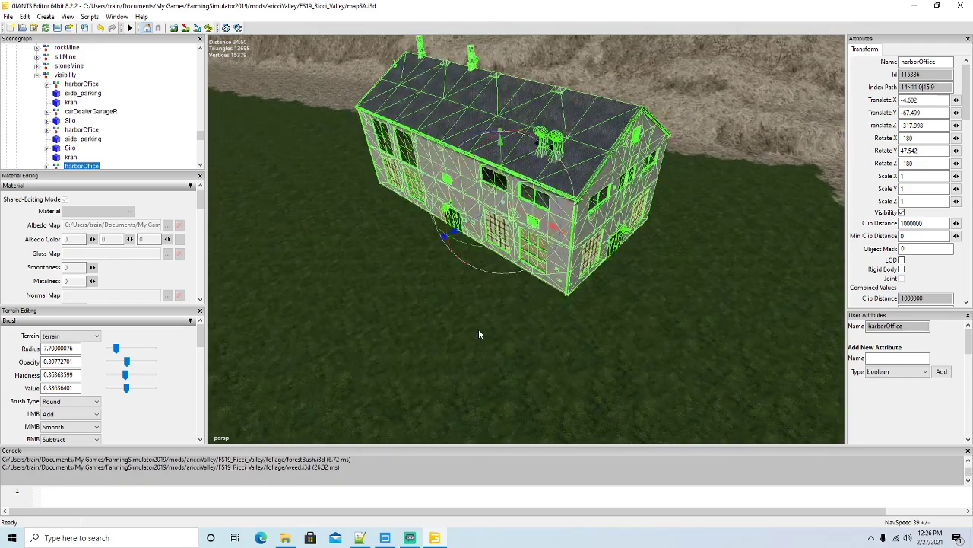
left_click_drag(498, 215, 498, 213)
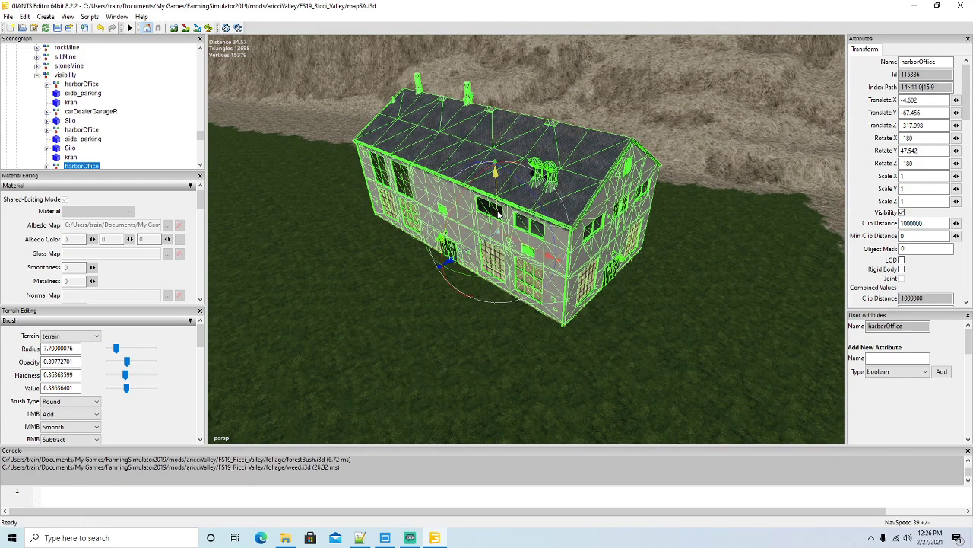
Step: Shift the new harborOffice to about X -11.9, Z -311.4 near the cliff and turn it to Rotate Y about 44.8
left_click_drag(467, 252, 690, 245)
scroll(569, 258, "down", 6)
scroll(690, 245, "down", 3)
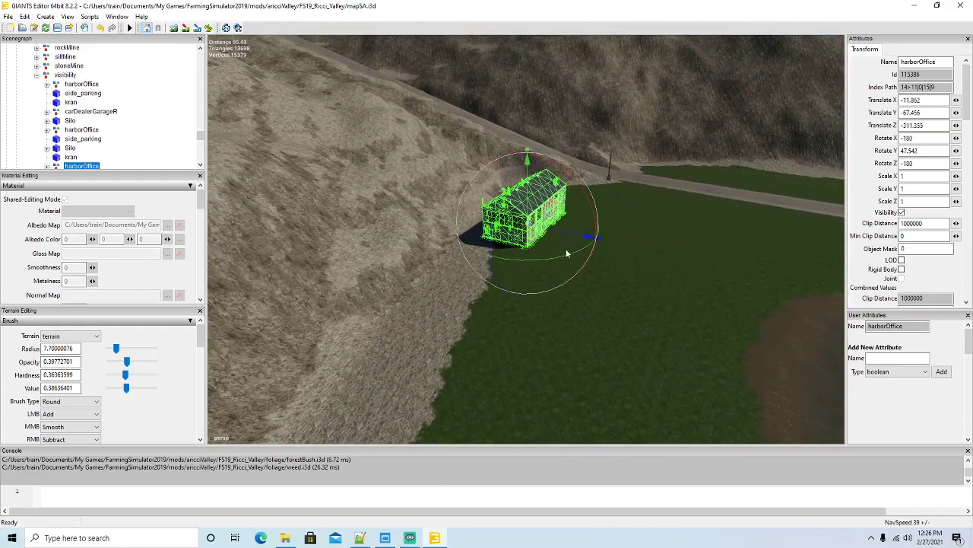
left_click_drag(564, 254, 576, 263)
Step: Duplicate carDealerGarageR in the visibility group and place it on the grass beside the new harborOffice
scroll(638, 229, "up", 8)
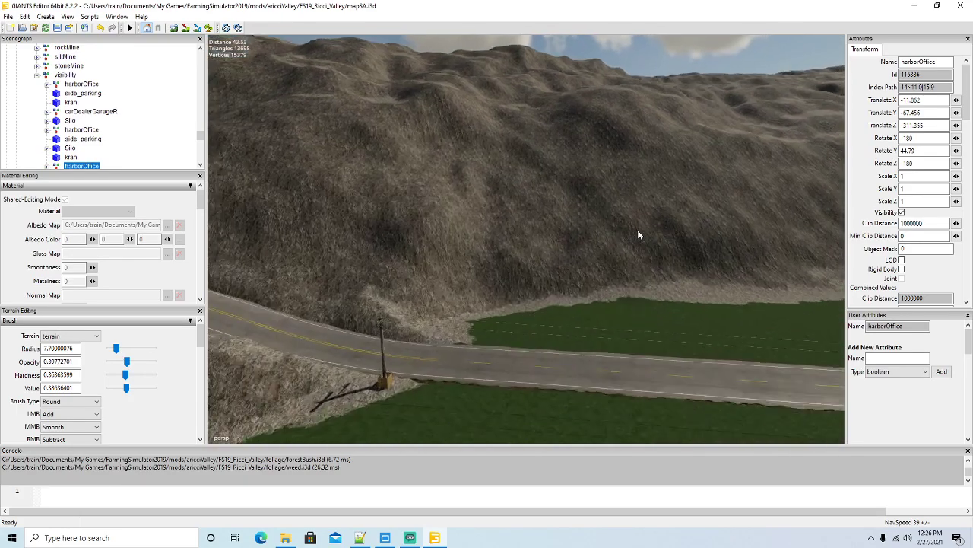
left_click_drag(637, 230, 330, 268, "alt")
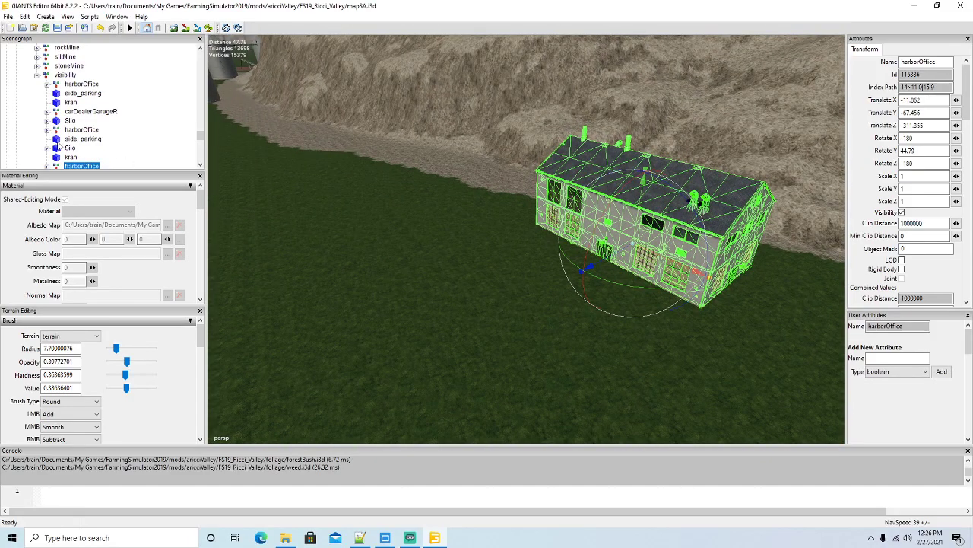
scroll(95, 147, "down", 1)
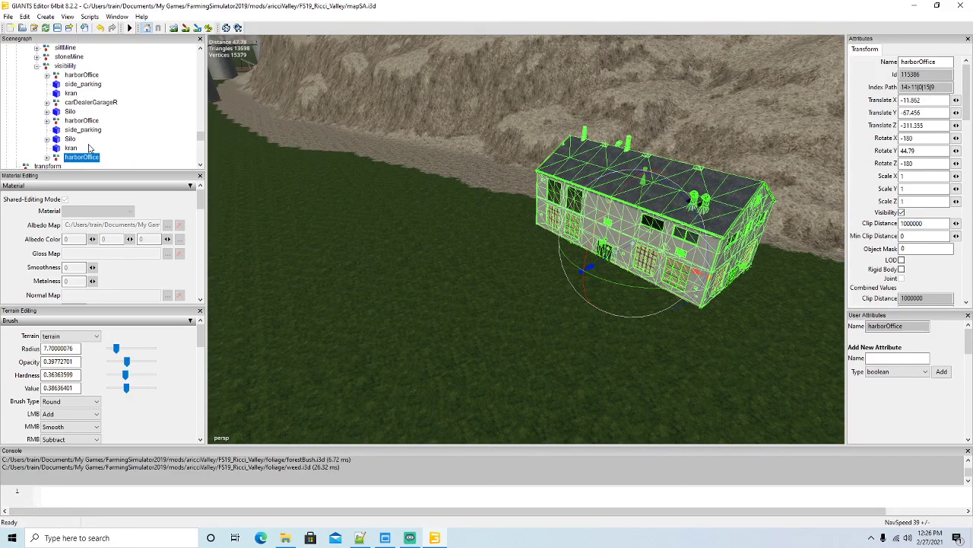
left_click(55, 103)
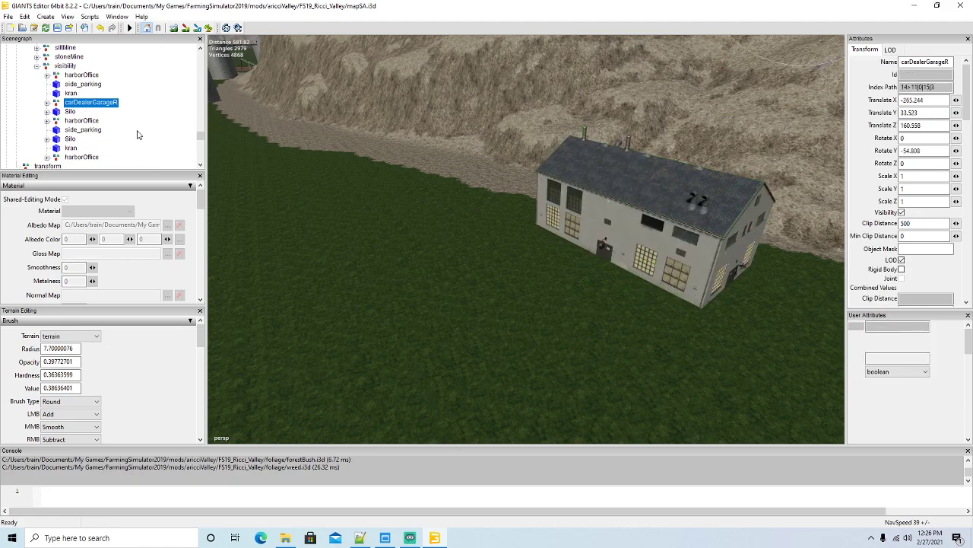
key("ctrl+d")
left_click(25, 16)
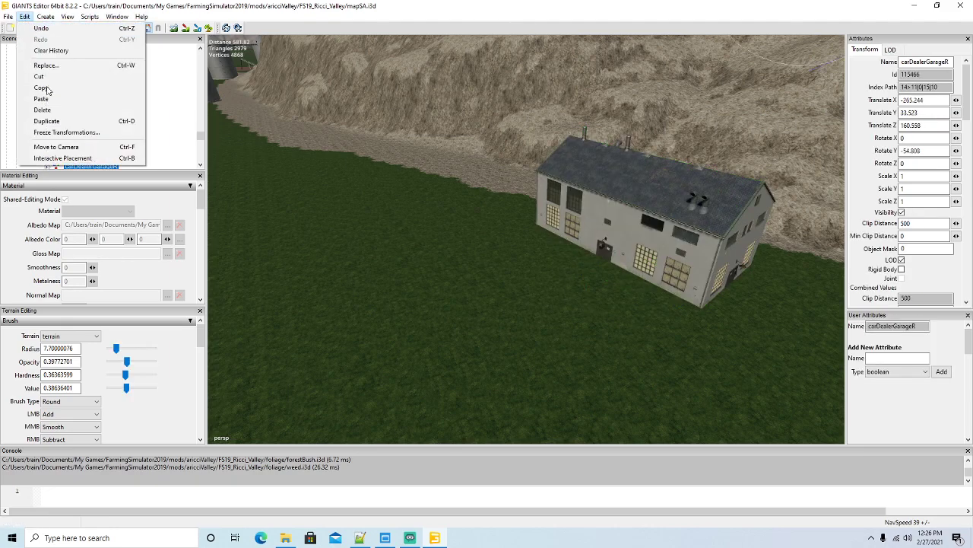
left_click(53, 160)
left_click(488, 235)
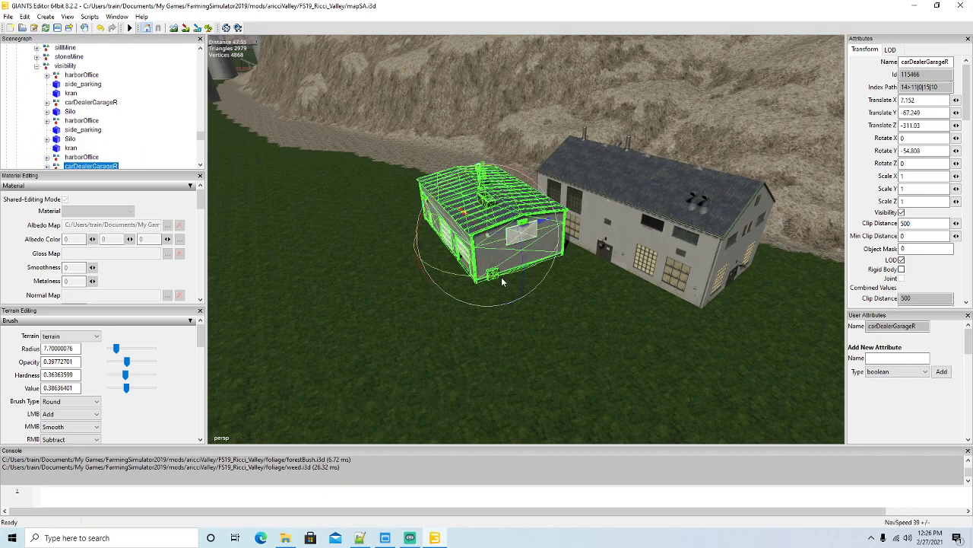
Step: Turn the new carDealerGarageR to Rotate Y about 51.4 and shift it to about X 10.8, Z -310.9
left_click_drag(512, 270, 467, 242)
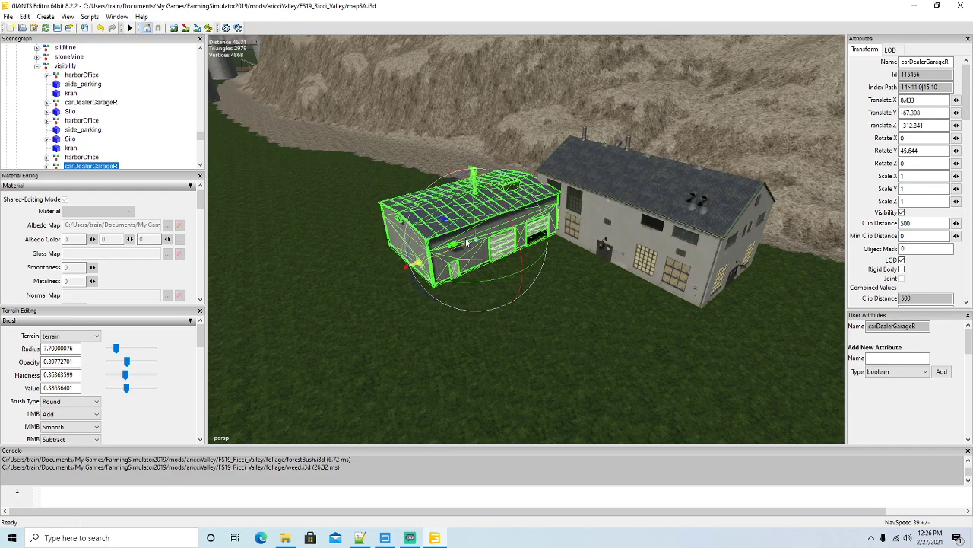
left_click_drag(484, 281, 432, 249)
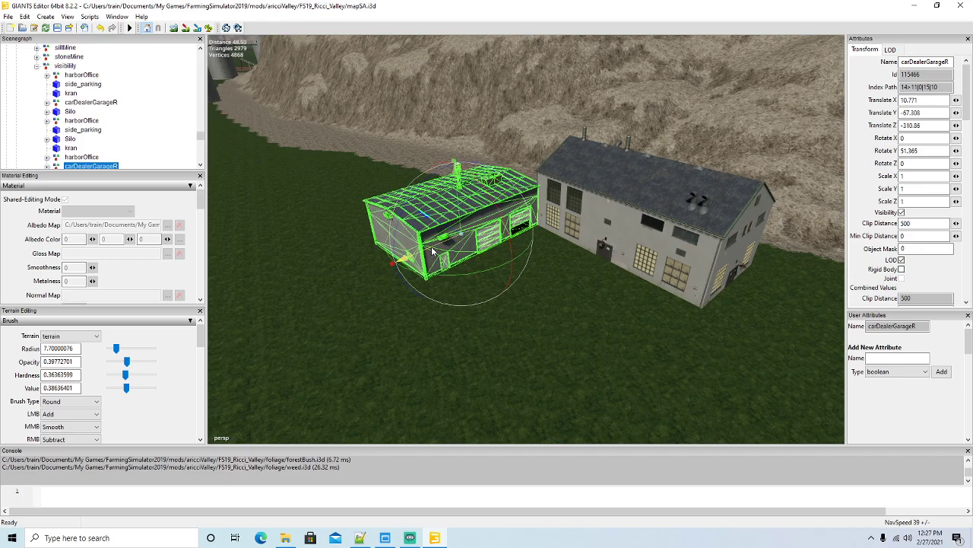
left_click_drag(468, 294, 476, 297, "alt")
scroll(476, 298, "down", 4)
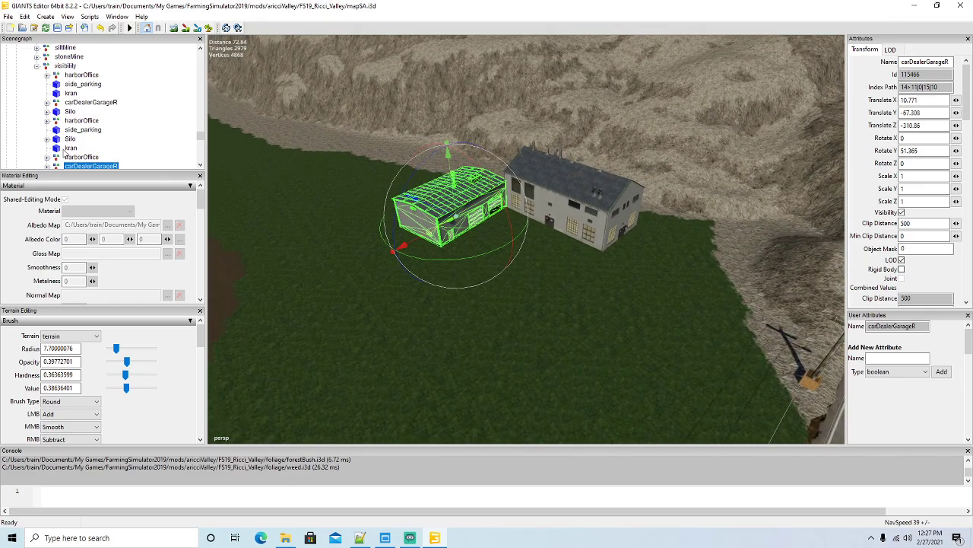
Step: Duplicate the second side_parking, place it in front of the new harborOffice and turn it to Rotate Y about -46.4
left_click(72, 130)
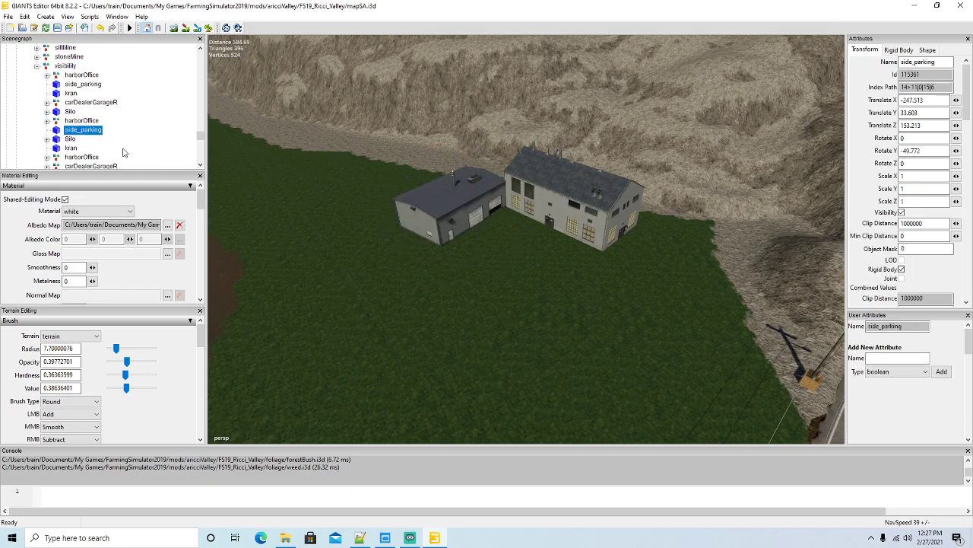
key("ctrl+d")
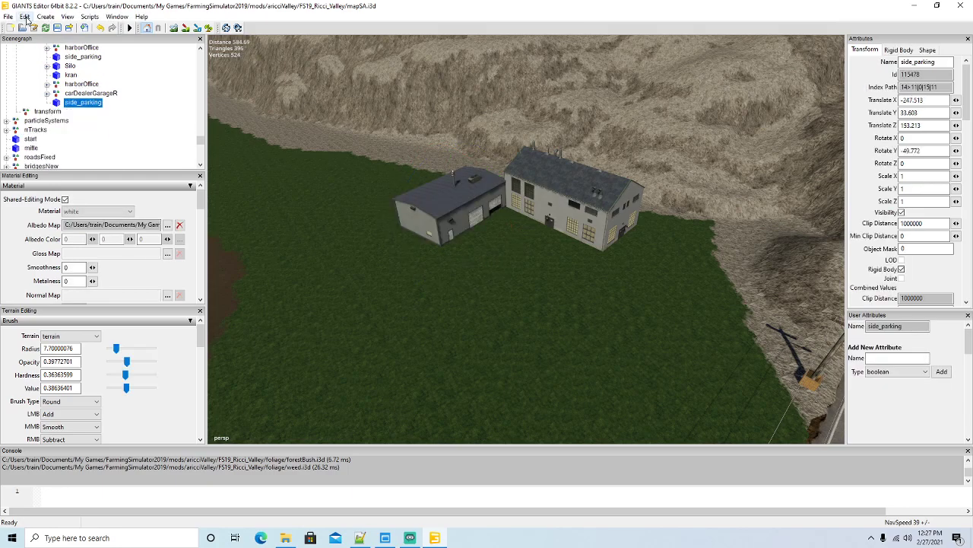
left_click(25, 17)
left_click(62, 158)
left_click(547, 297)
left_click_drag(542, 305, 474, 267)
Step: Align the new side_parking with the office front at about X -6.5, Z -319.3 and raise it to Translate Y about -67.23
scroll(502, 291, "up", 3)
scroll(502, 294, "up", 5)
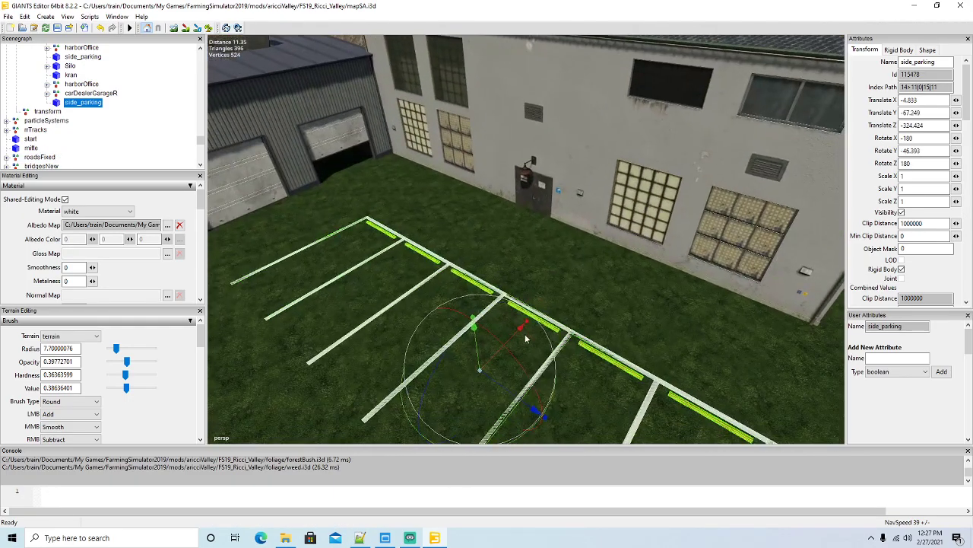
left_click_drag(521, 328, 602, 244)
left_click_drag(601, 295, 604, 310, "alt")
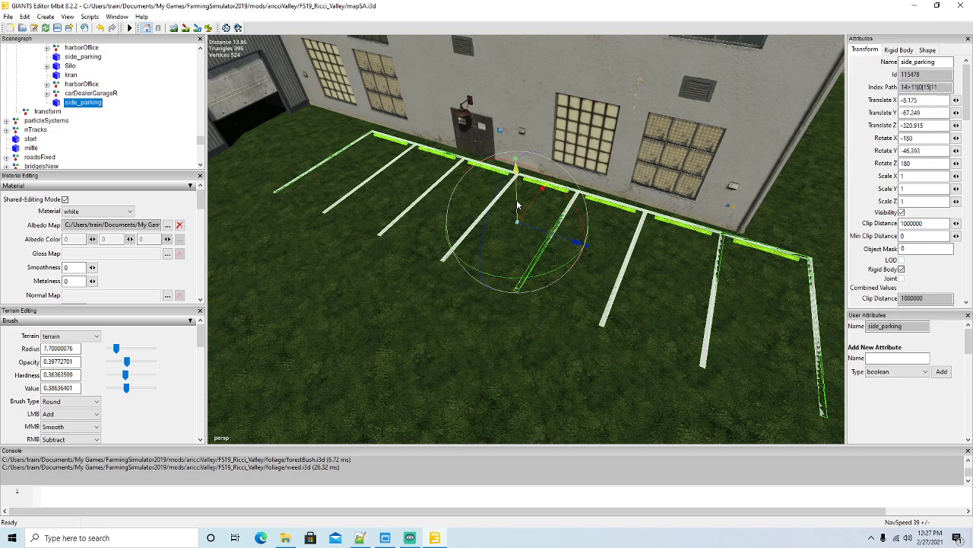
left_click_drag(517, 206, 517, 205)
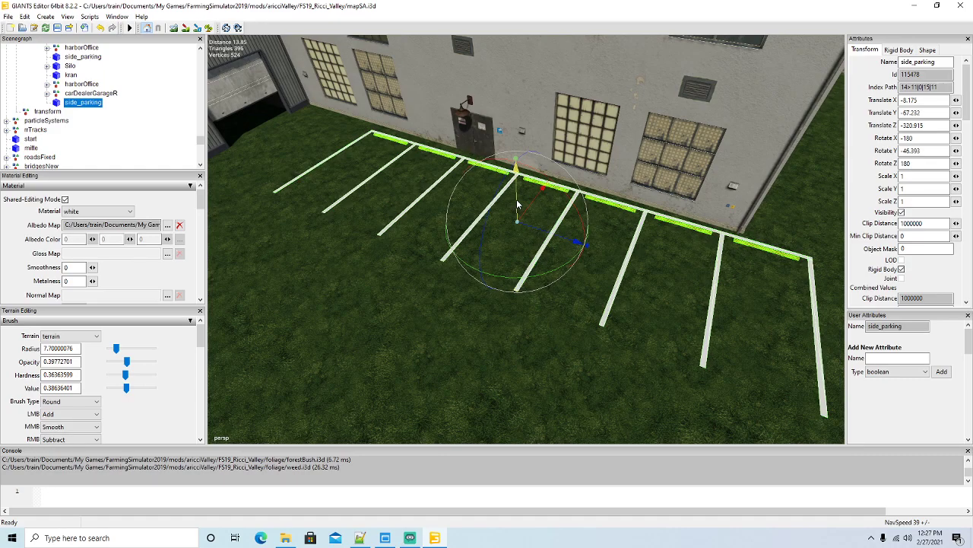
left_click_drag(559, 238, 503, 228)
scroll(496, 234, "down", 5)
scroll(499, 229, "up", 6)
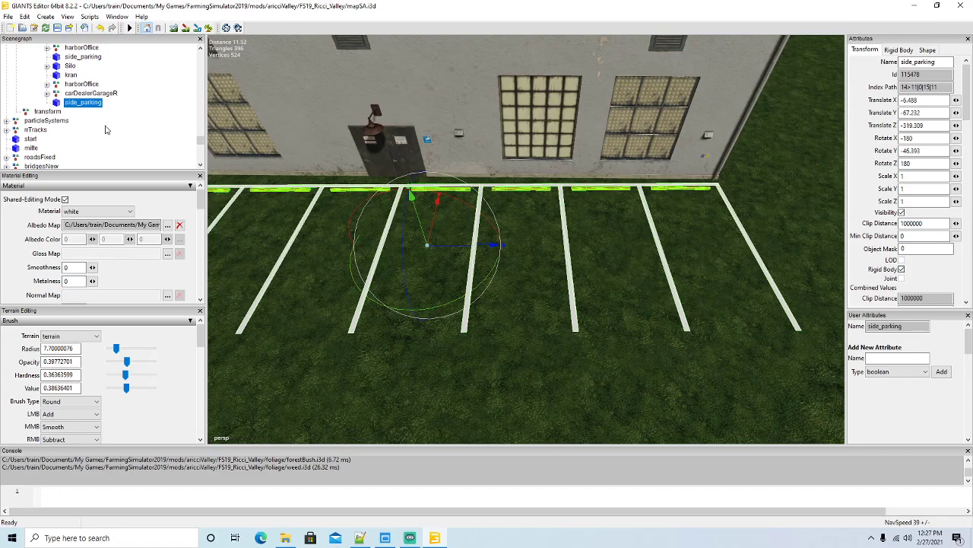
Step: Duplicate the last parkedCar and place it in a parking bay before the new office, turned to Rotate Y about -7.6
scroll(106, 129, "up", 10)
scroll(107, 129, "up", 8)
left_click(67, 102)
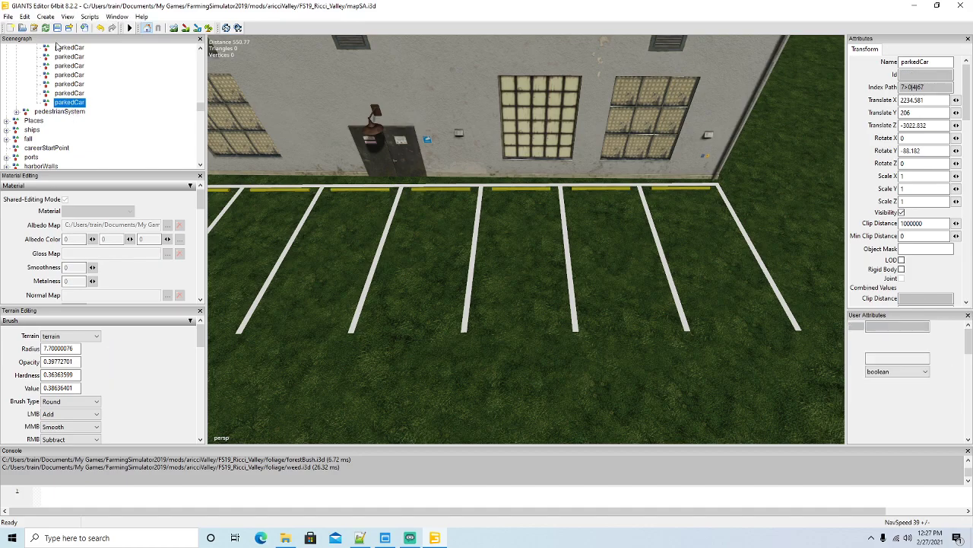
key("ctrl+d")
left_click(25, 17)
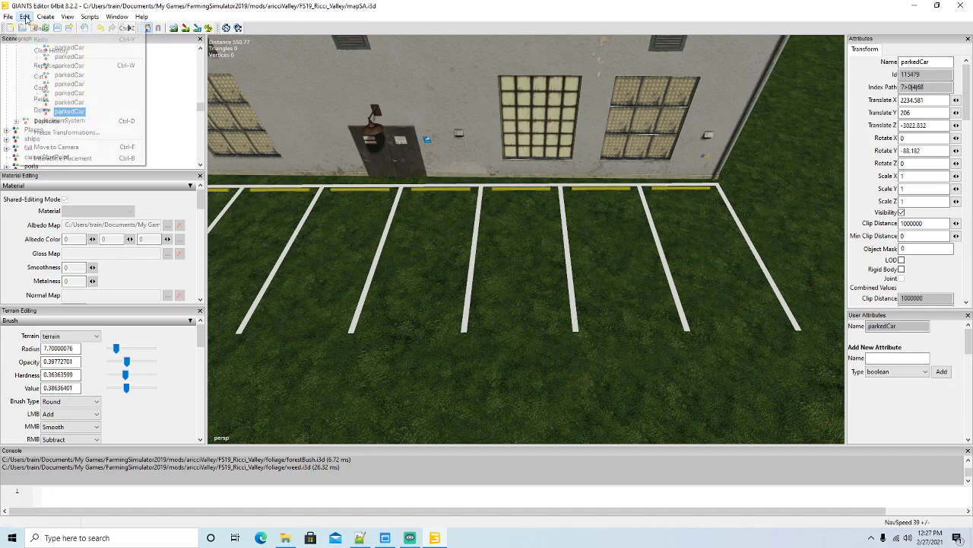
left_click(76, 158)
left_click(616, 266)
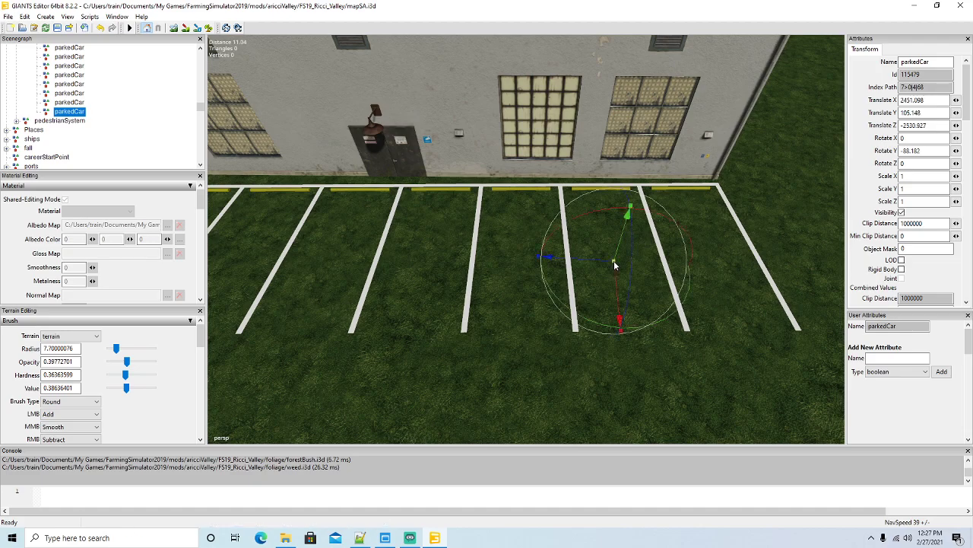
left_click_drag(597, 320, 527, 251)
left_click_drag(610, 240, 558, 316)
Step: Survey the lower pits, silos and cliff around the new office and garage
scroll(565, 319, "down", 10)
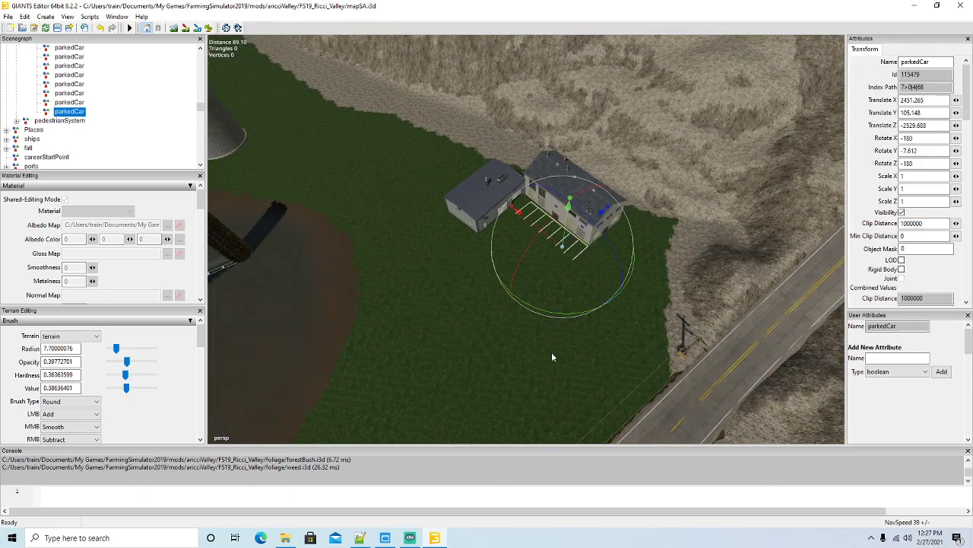
left_click_drag(519, 337, 435, 304, "alt")
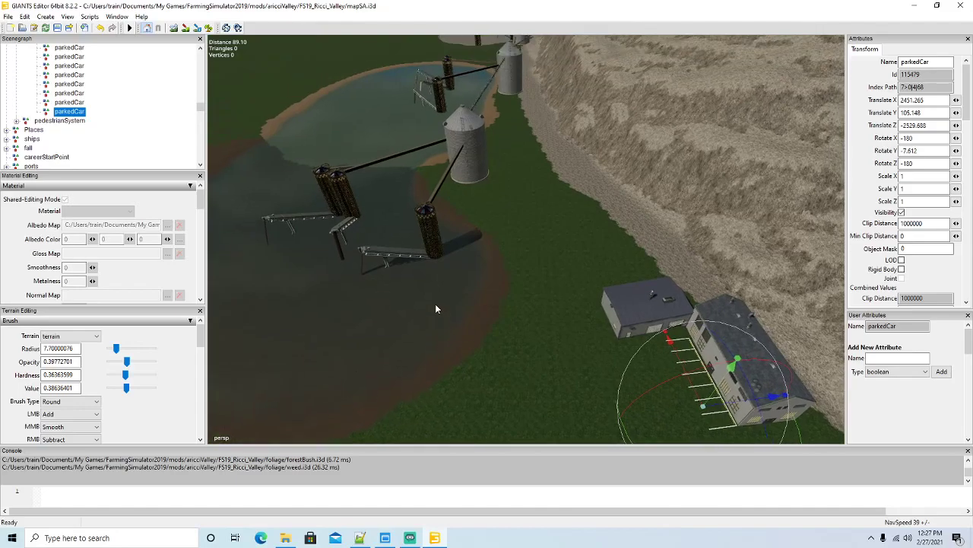
scroll(435, 303, "down", 3)
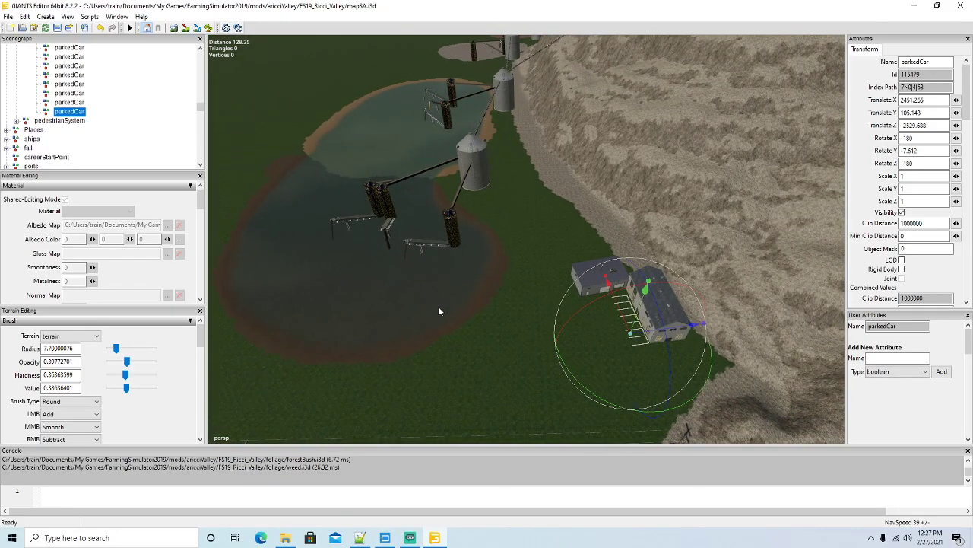
left_click_drag(446, 318, 477, 282, "alt")
scroll(433, 251, "up", 3)
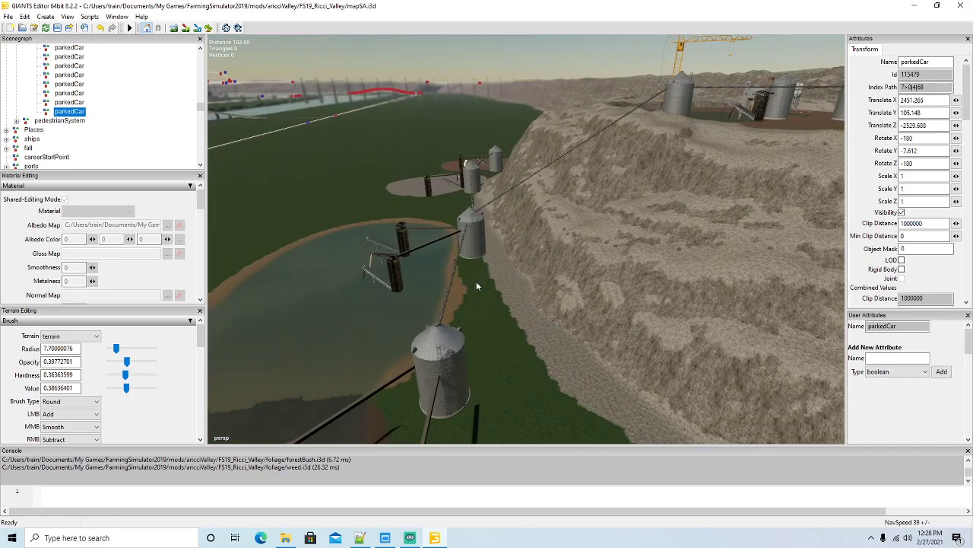
scroll(477, 282, "down", 3)
scroll(477, 286, "down", 3)
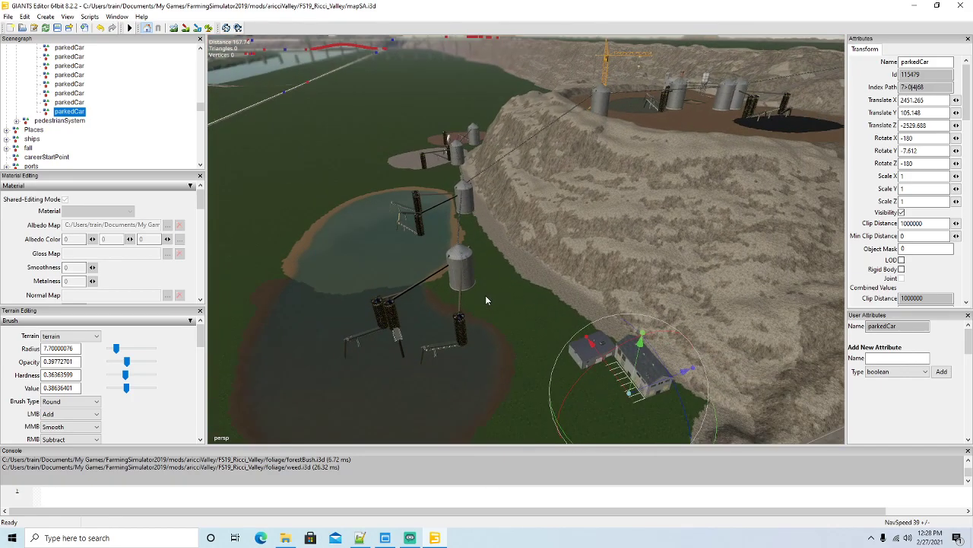
scroll(458, 301, "up", 5)
left_click_drag(486, 296, 550, 329, "alt")
scroll(712, 327, "up", 4)
Step: Duplicate the second Silo in the visibility group and place it on the grass beside the new harborOffice
scroll(108, 117, "down", 10)
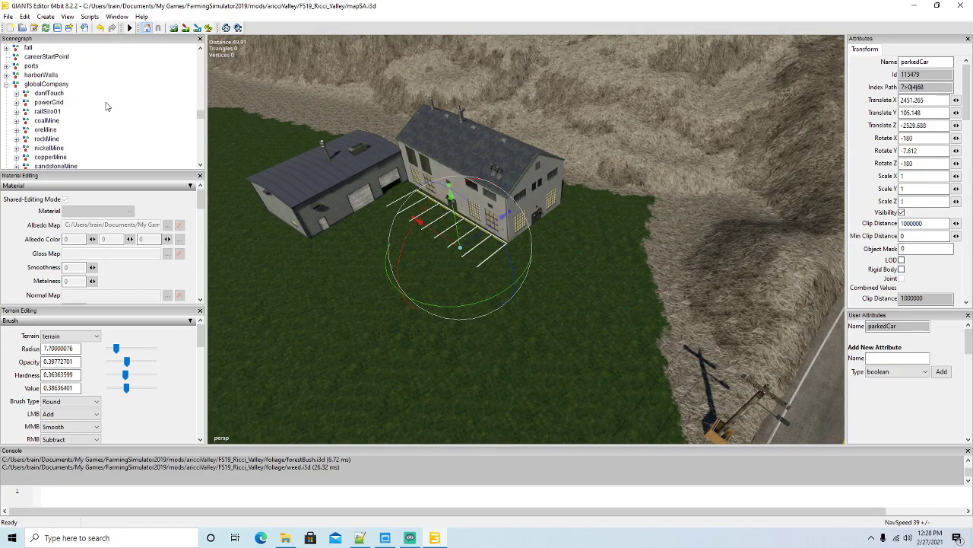
scroll(107, 106, "down", 10)
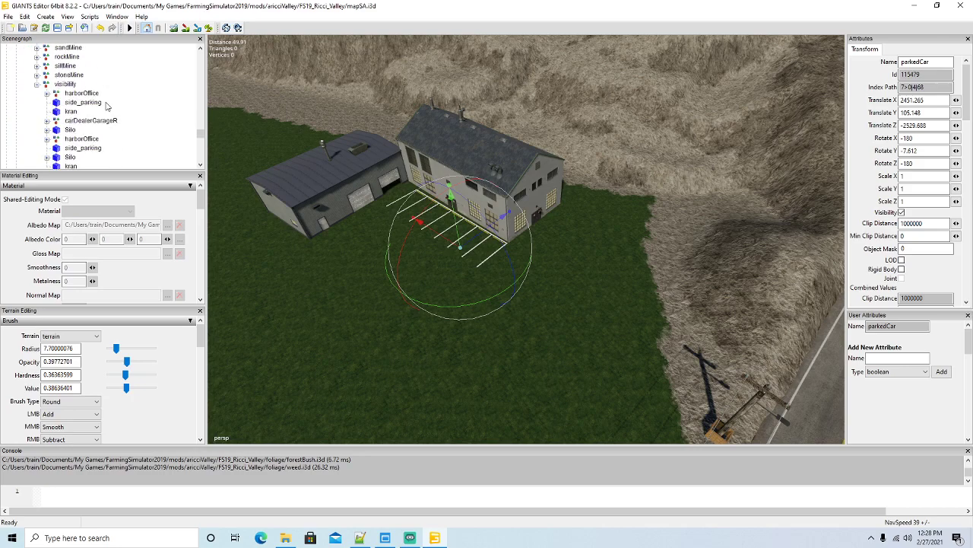
left_click(65, 112)
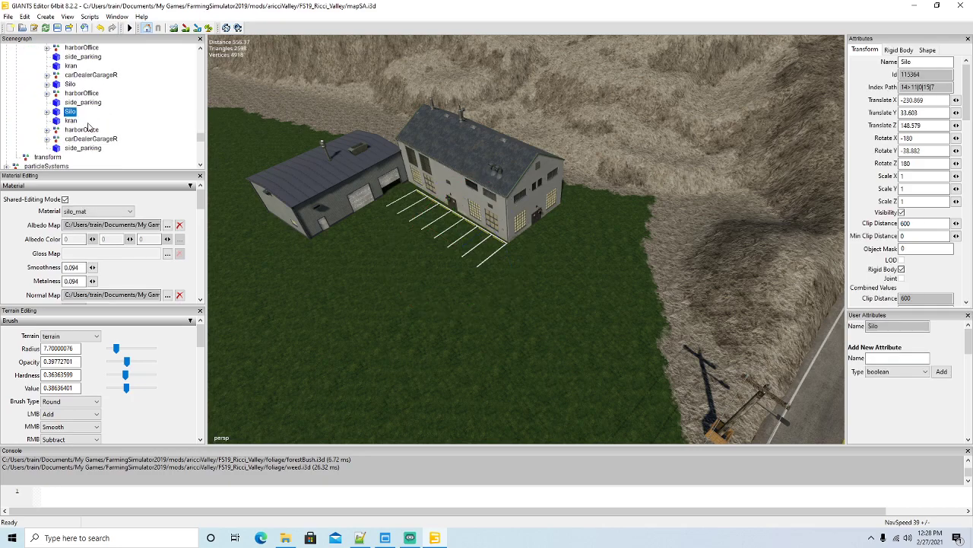
key("ctrl+d")
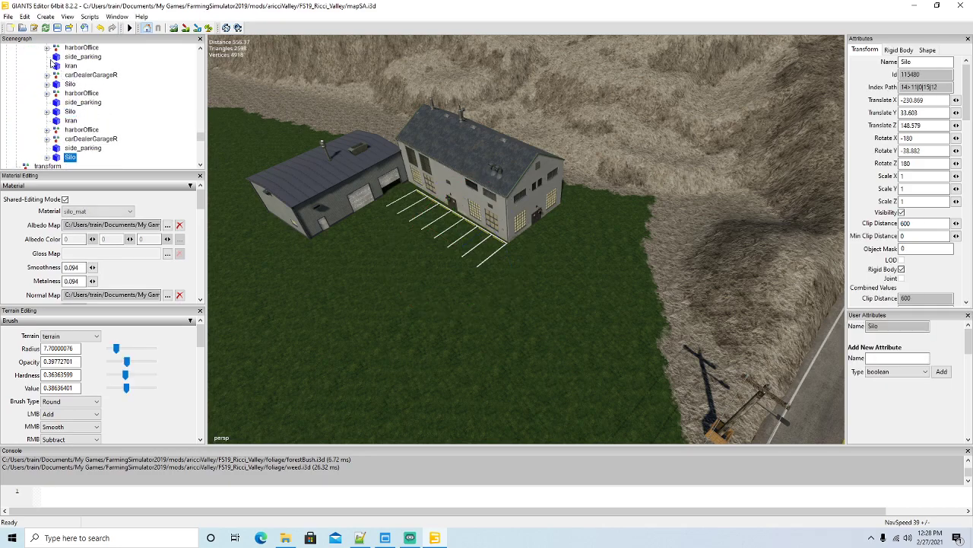
left_click(26, 17)
left_click(57, 159)
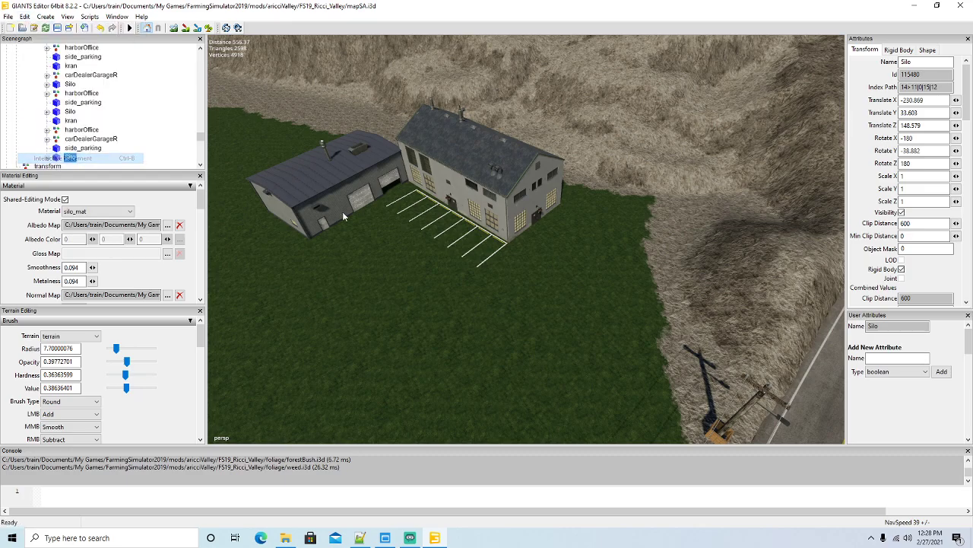
left_click(590, 242)
Step: Turn the new Silo to Rotate Y about -46.8 and shift it to about X -27.4, Z -320.1 by the office end
left_click_drag(582, 299, 633, 280)
scroll(627, 273, "up", 3)
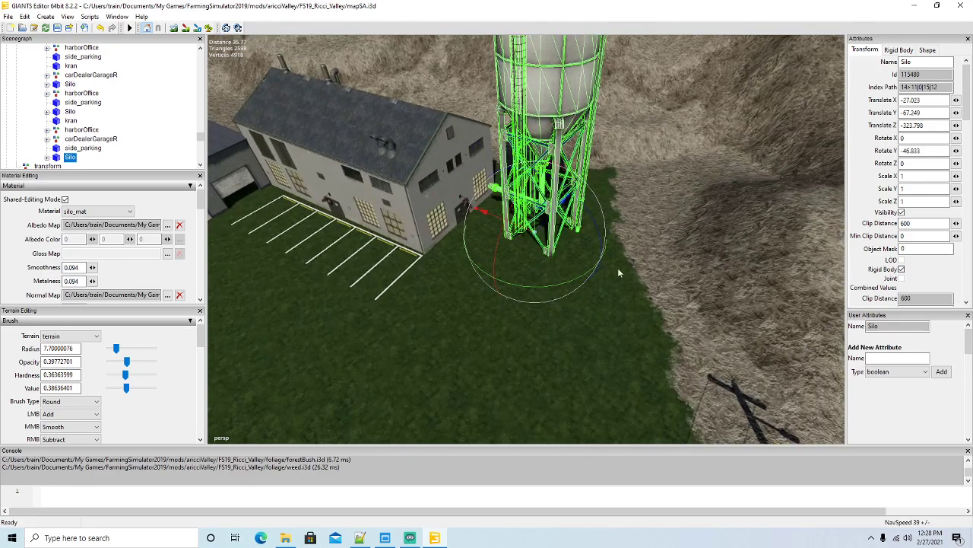
left_click_drag(491, 220, 469, 208)
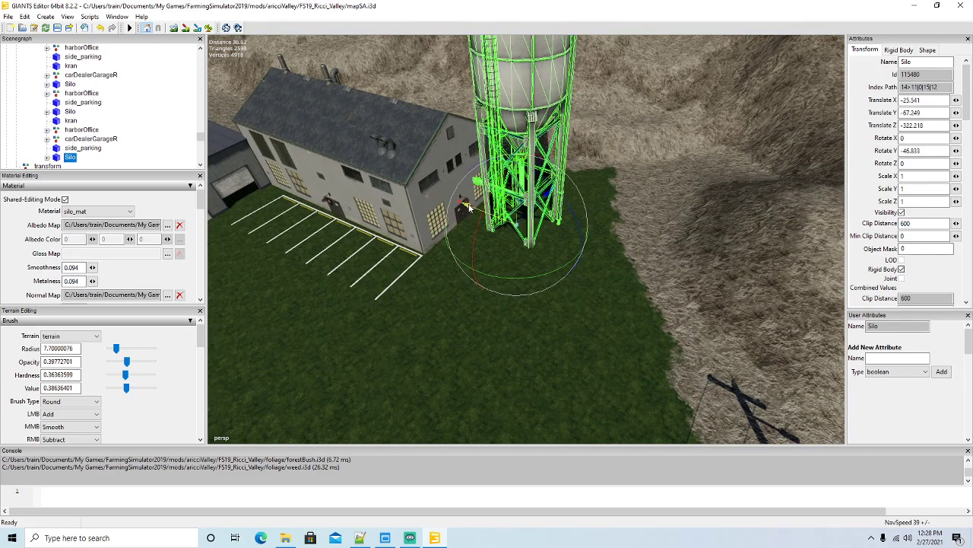
left_click_drag(524, 220, 559, 211)
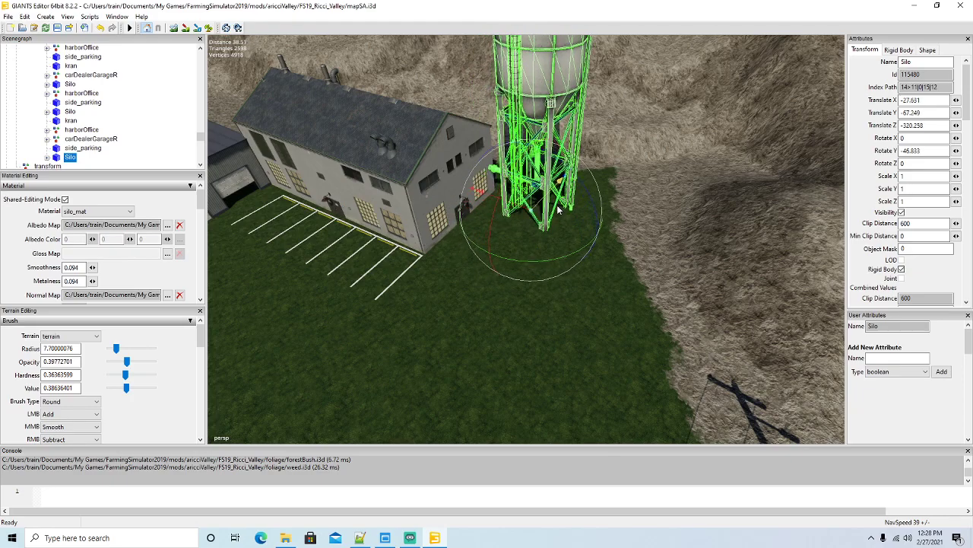
left_click_drag(495, 202, 487, 199)
Step: Inspect the arrangement of the office, garage, parking lines and silo from several angles
scroll(487, 199, "down", 10)
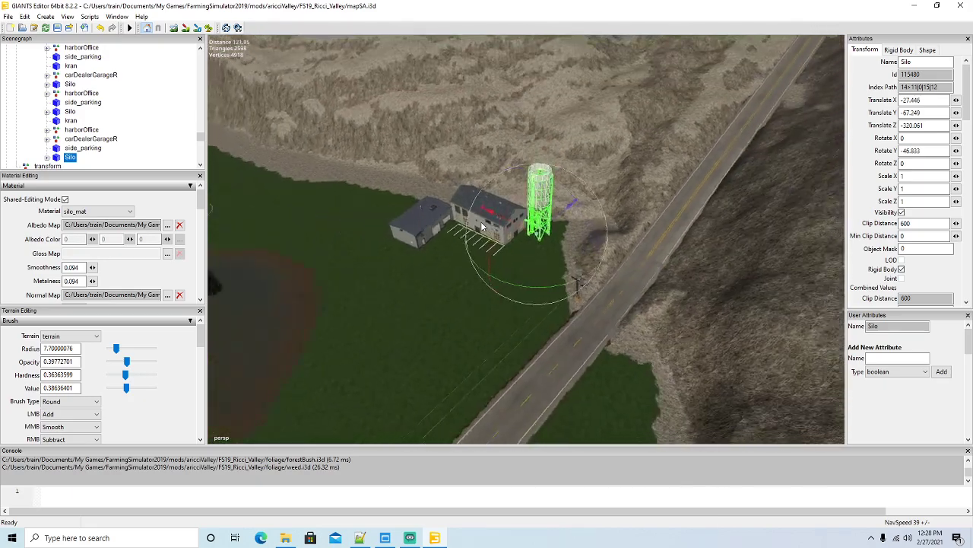
left_click_drag(486, 239, 501, 295, "alt")
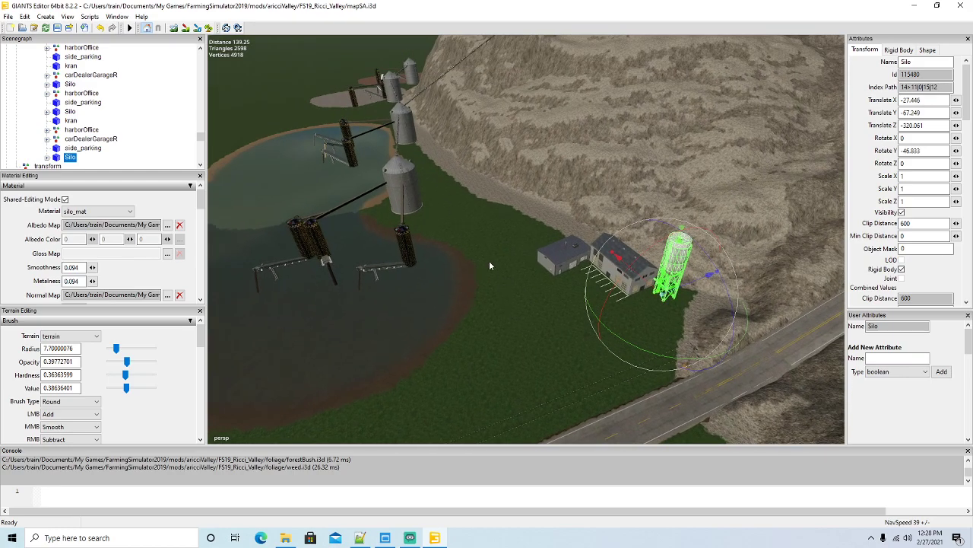
left_click_drag(499, 314, 586, 236, "alt")
scroll(594, 221, "up", 5)
scroll(607, 222, "up", 6)
left_click_drag(586, 233, 443, 297, "alt")
scroll(444, 293, "up", 3)
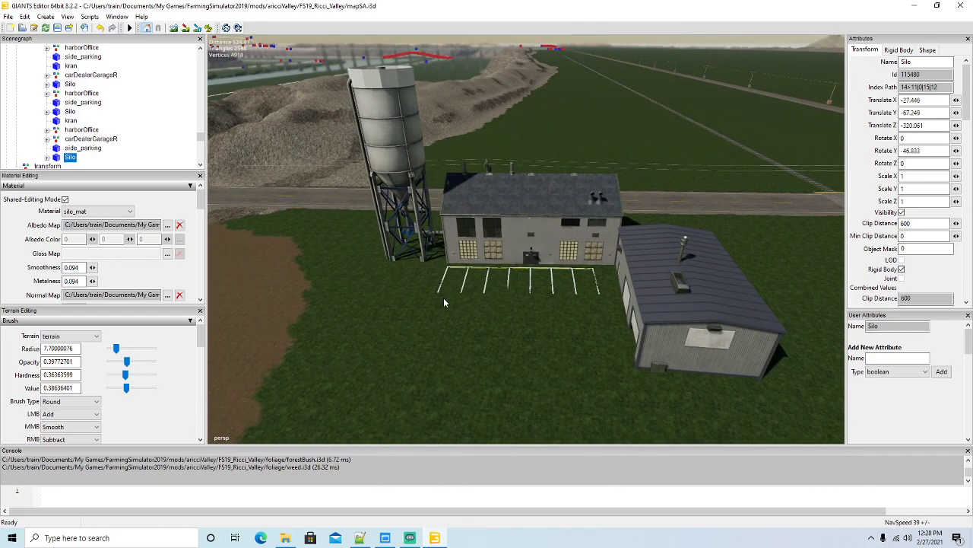
Step: Create a new transform group at the root of the scene and select it
left_click(46, 16)
left_click(56, 30)
left_click_drag(200, 140, 200, 162)
left_click(23, 148)
Step: Move the new transform group into the inner crazyCrusher group and rename it lighting
scroll(118, 117, "up", 5)
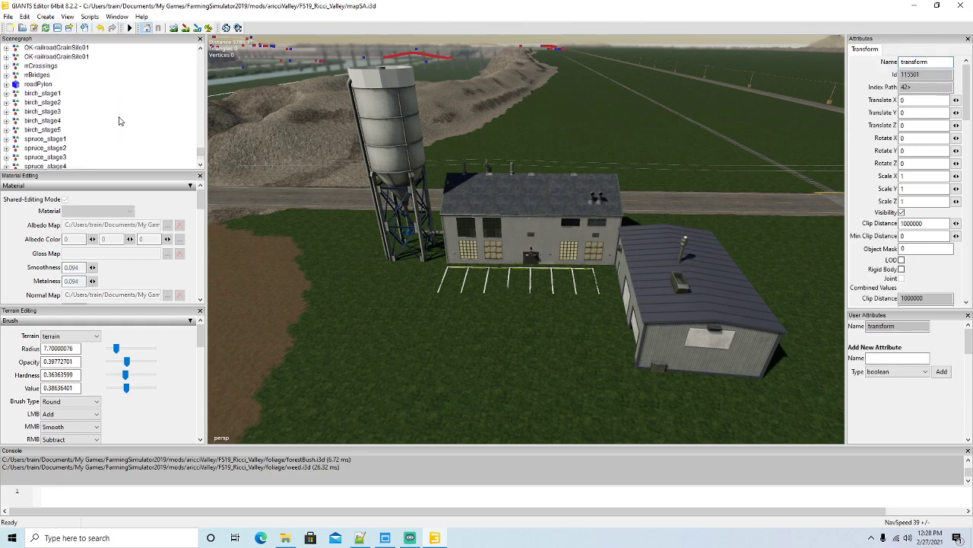
scroll(117, 115, "up", 3)
scroll(80, 76, "up", 4)
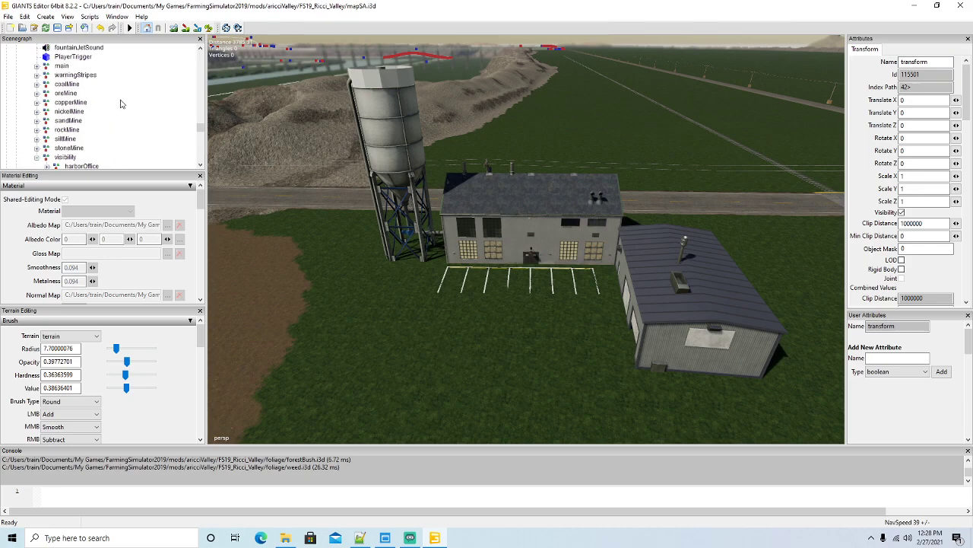
left_click(25, 17)
left_click(39, 77)
left_click(43, 57)
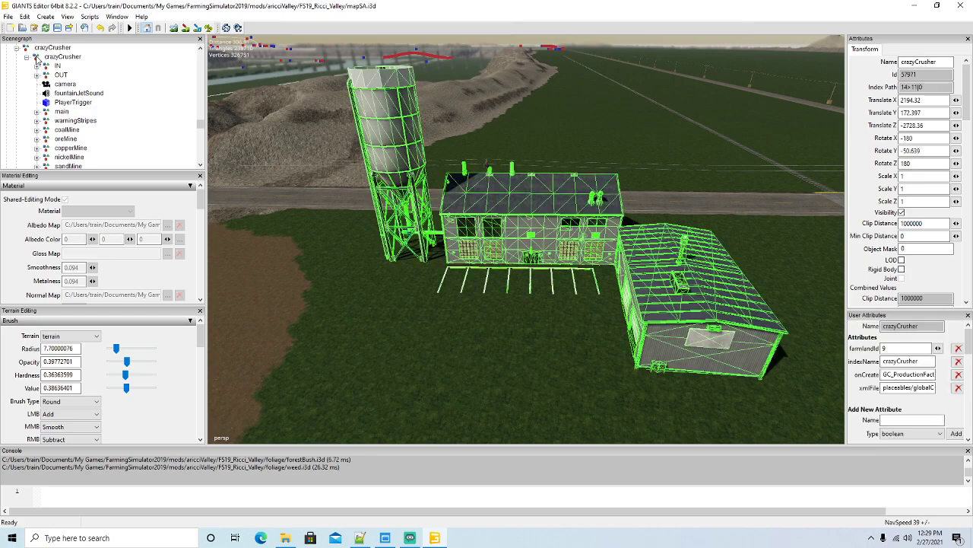
left_click(25, 16)
left_click(41, 100)
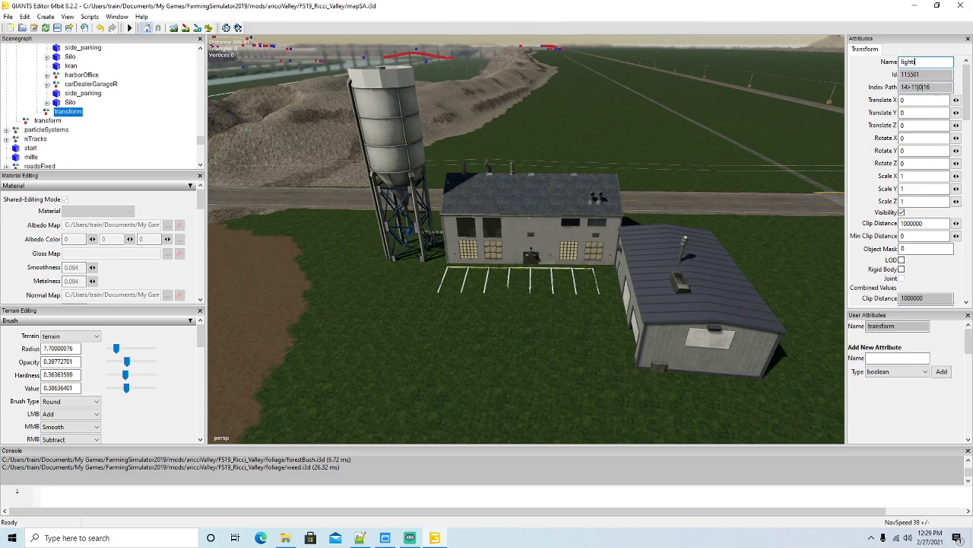
key("Return")
Step: Switch to Notepad++ and copy the attribute name onCreate from the UserAttributes block of light.i3d
left_click(359, 538)
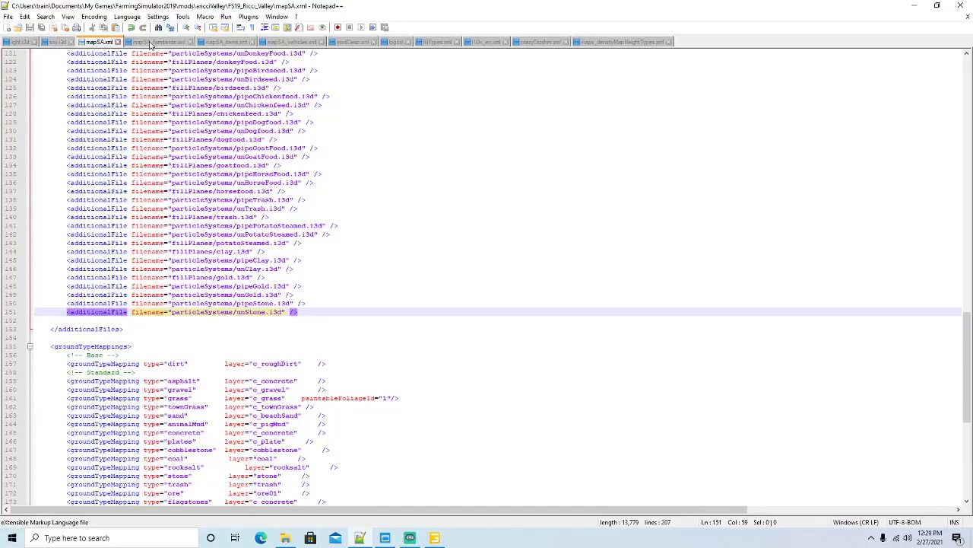
left_click(938, 7)
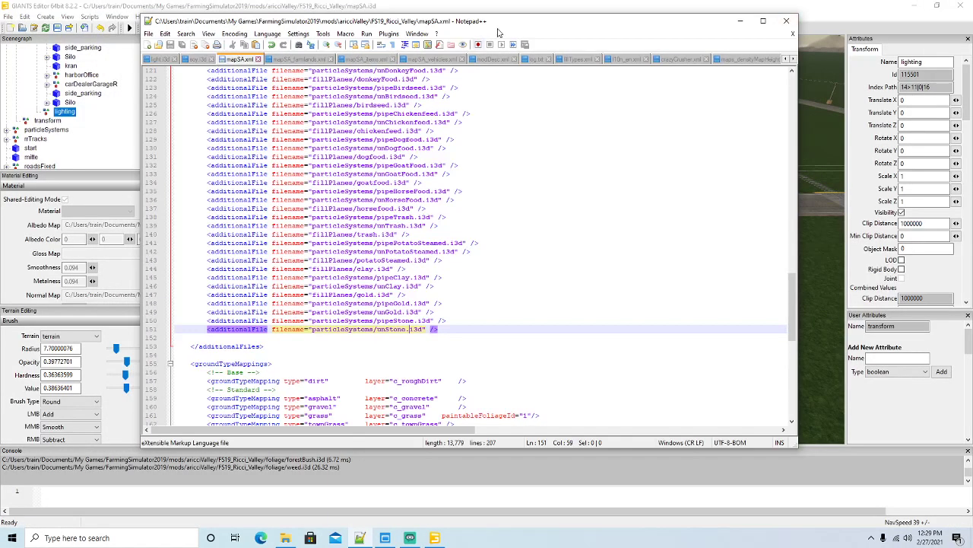
left_click_drag(544, 16, 471, 10)
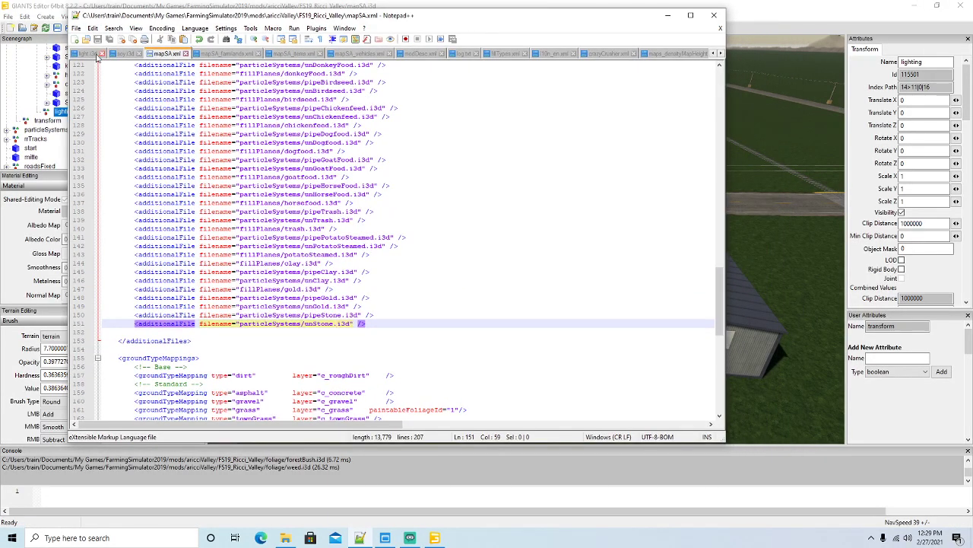
left_click(97, 54)
left_click(288, 392)
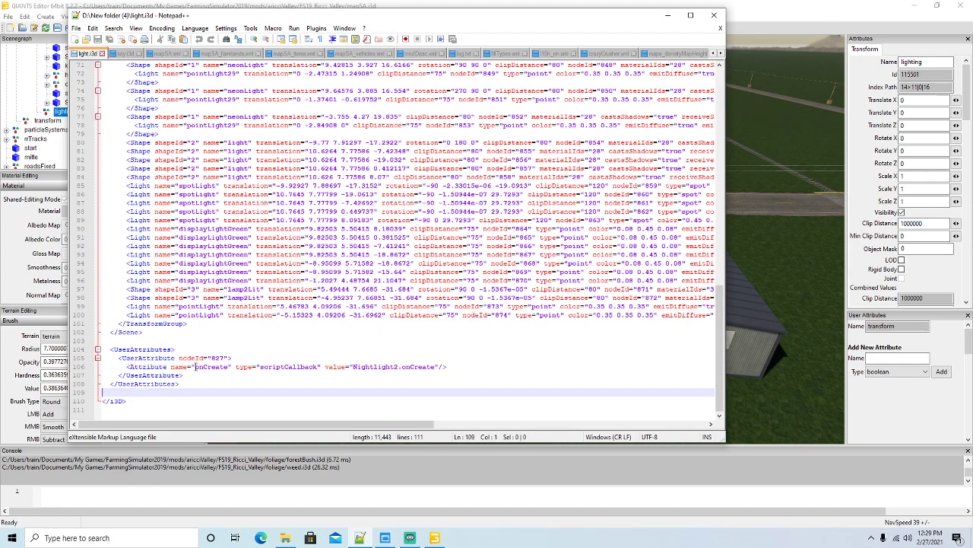
left_click_drag(199, 367, 208, 369)
double_click(227, 368)
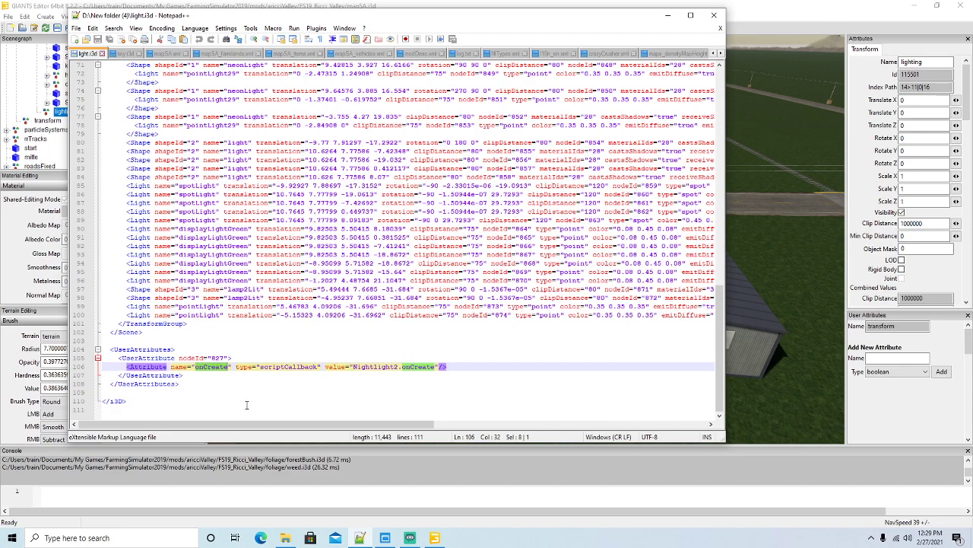
Step: In GIANTS Editor, add a script callback user attribute named onCreate to the lighting group
left_click(897, 371)
left_click(896, 411)
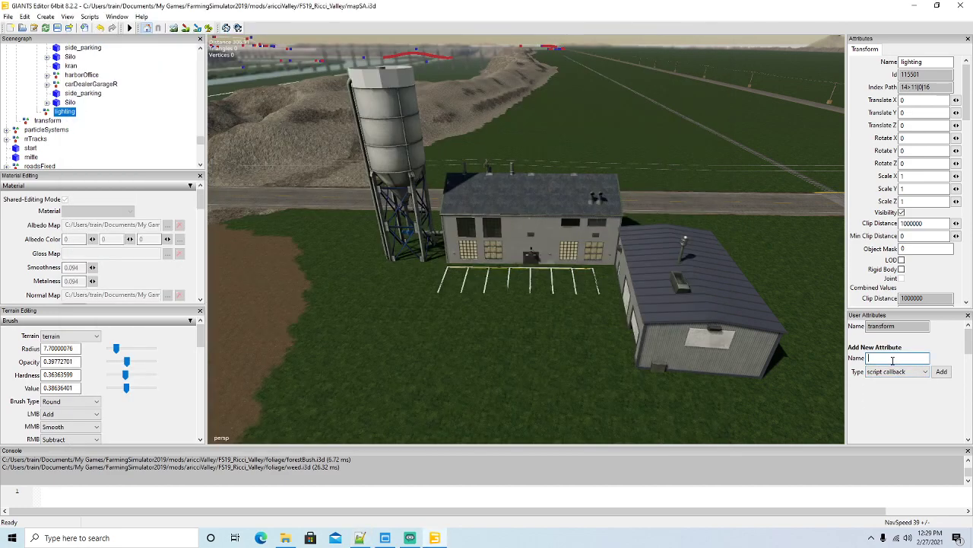
left_click(942, 372)
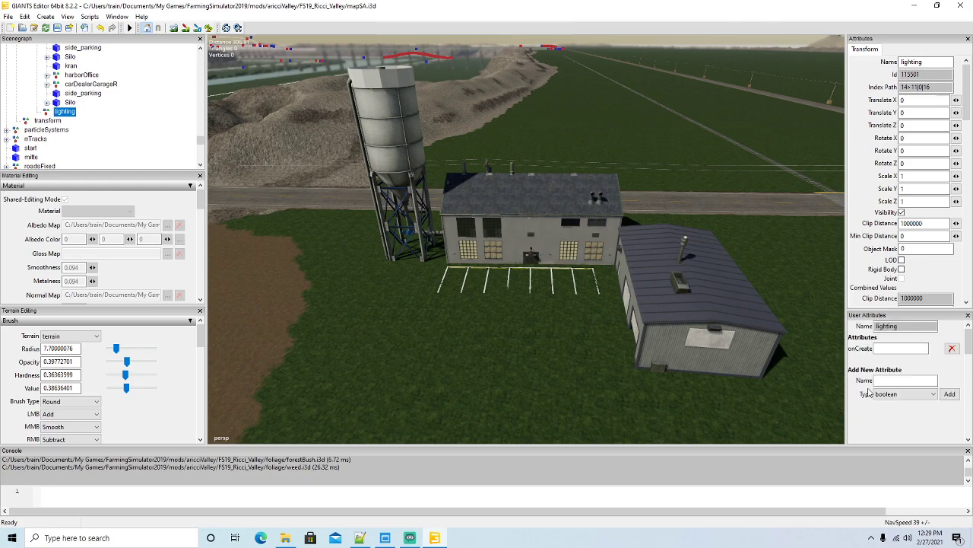
Step: Copy Nightlight2.onCreate from light.i3d in Notepad++ and set it as the lighting group's onCreate value in GIANTS Editor
left_click(359, 538)
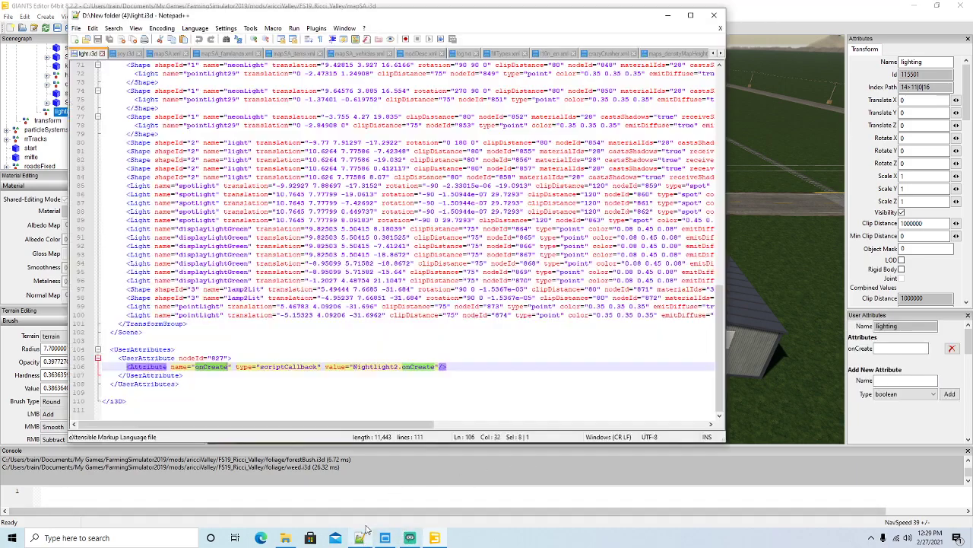
left_click(356, 399)
left_click_drag(354, 366, 431, 367)
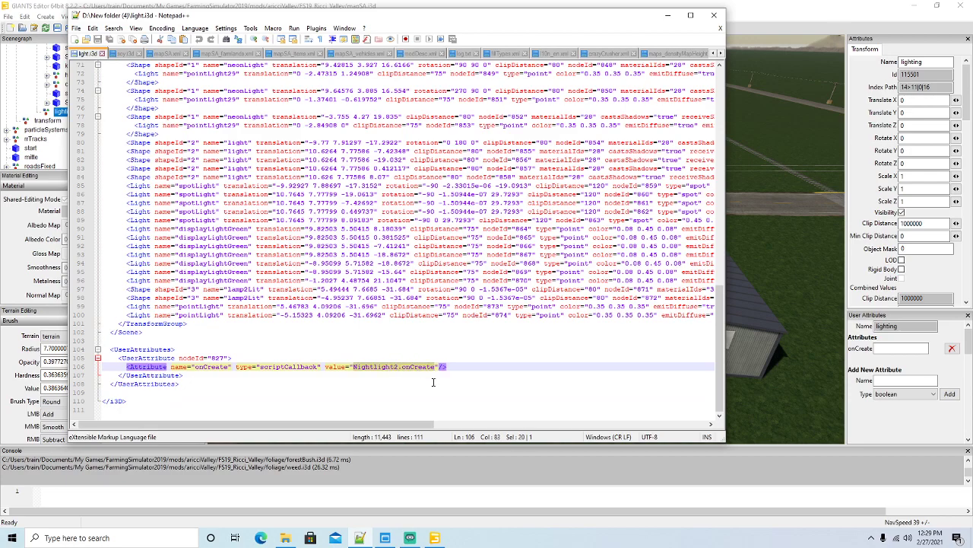
left_click(668, 15)
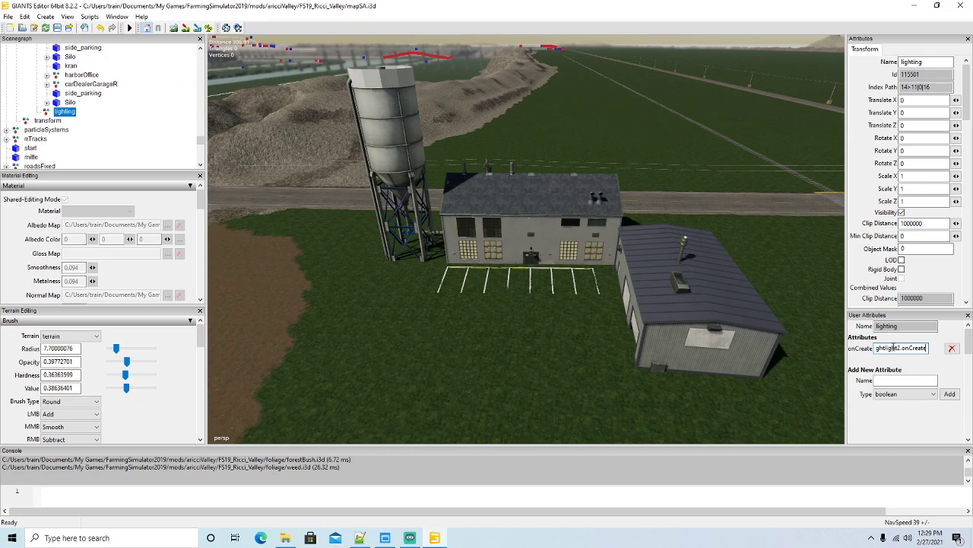
Step: Duplicate the first outdoorlighting object in the clayPit's lighting group
scroll(87, 132, "up", 3)
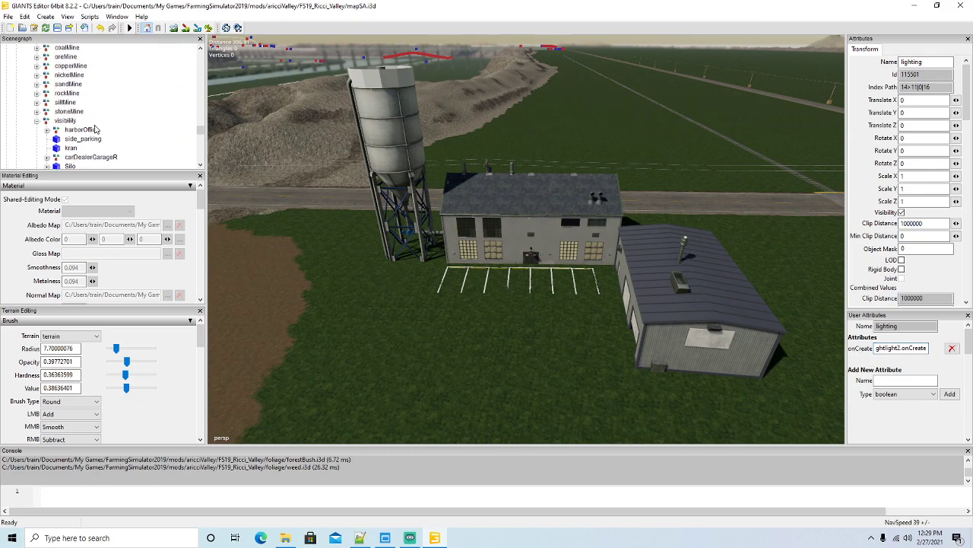
scroll(76, 118, "up", 2)
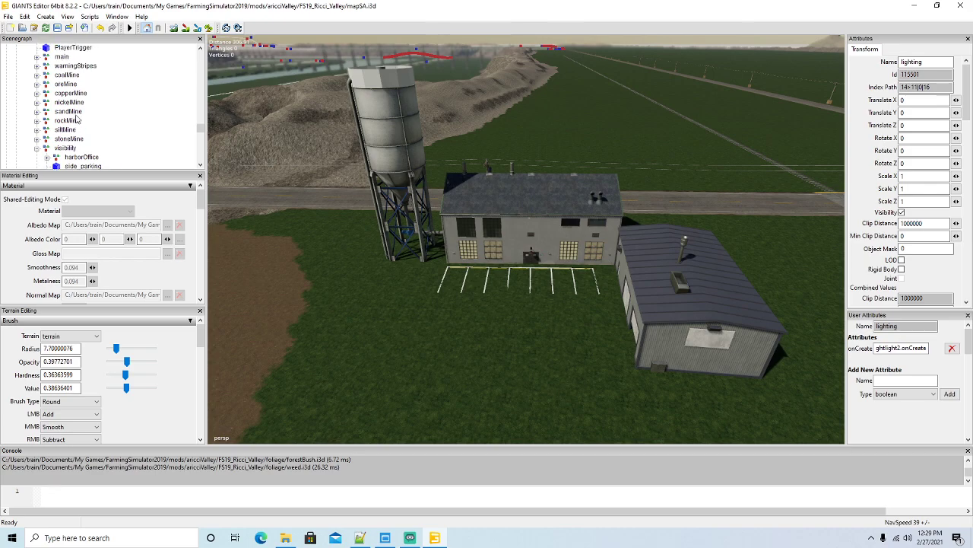
scroll(111, 116, "down", 1)
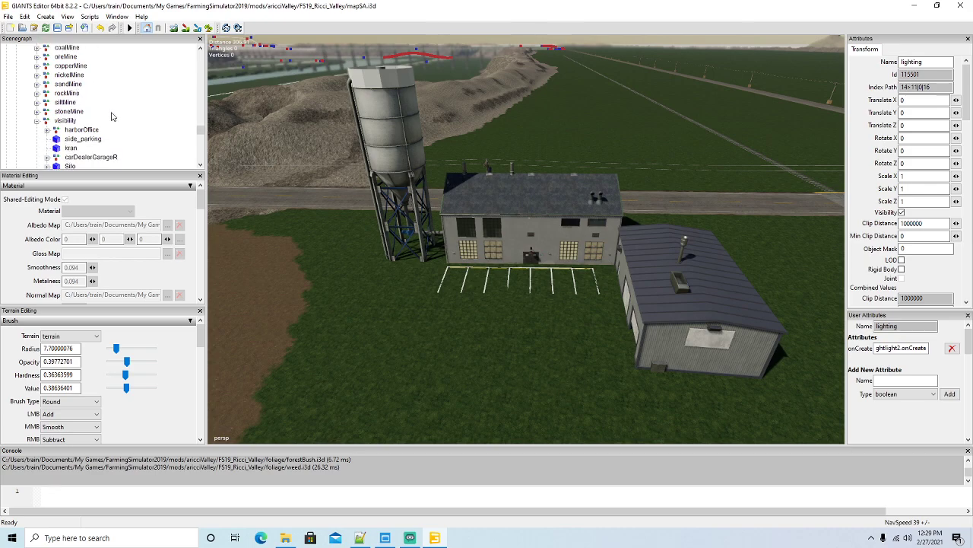
scroll(111, 117, "up", 10)
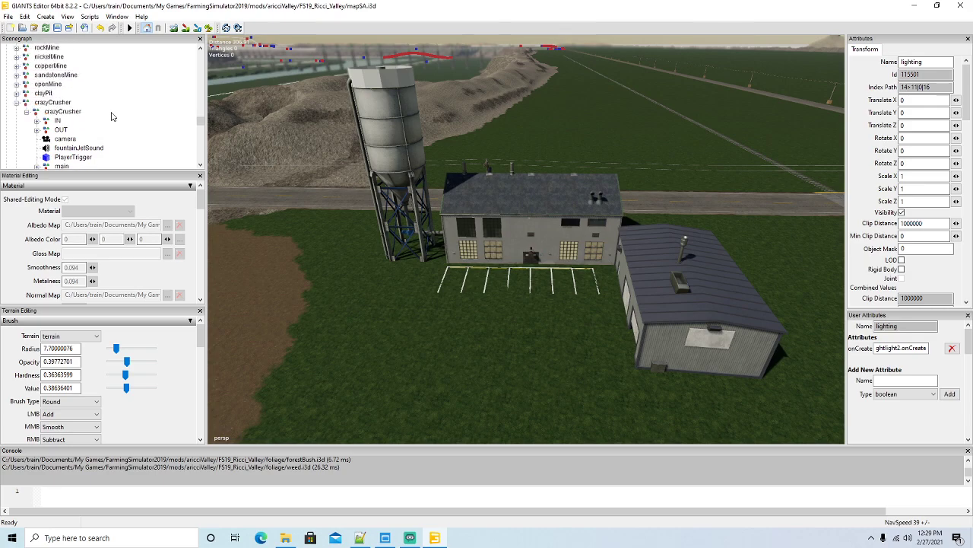
left_click(16, 94)
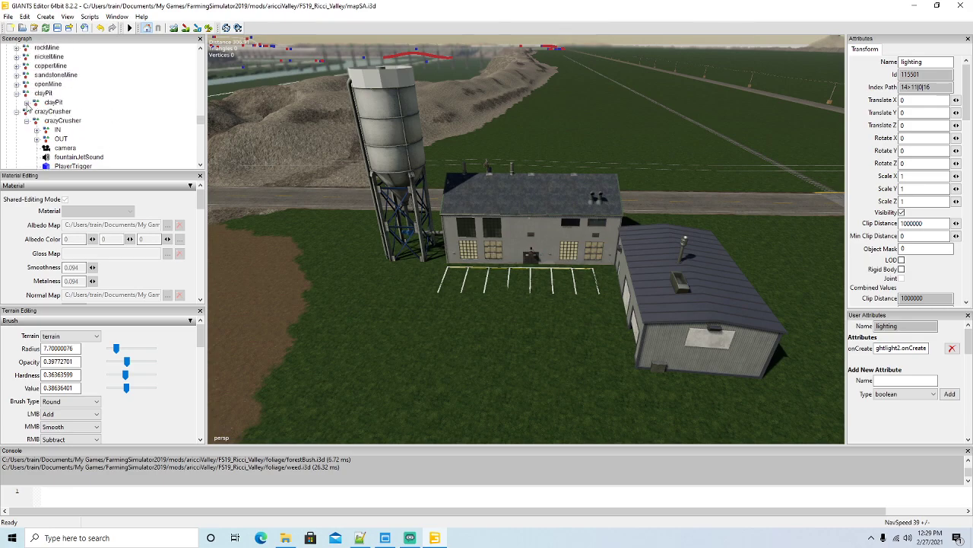
left_click(26, 102)
scroll(80, 129, "down", 2)
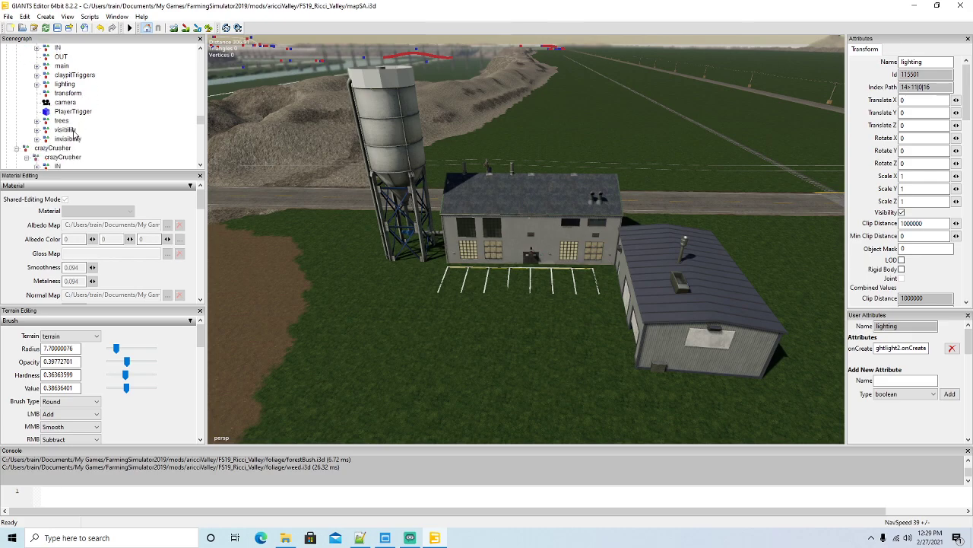
left_click(37, 84)
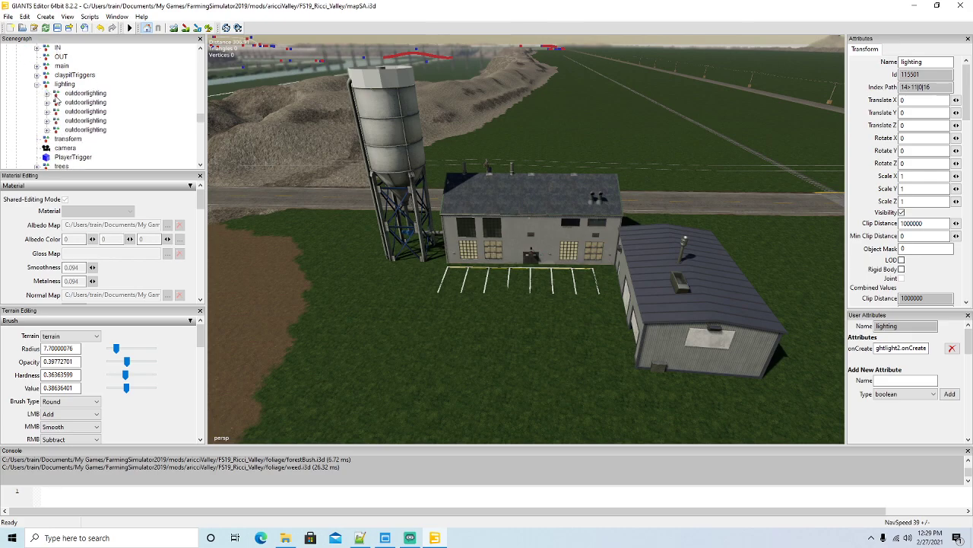
left_click(75, 93)
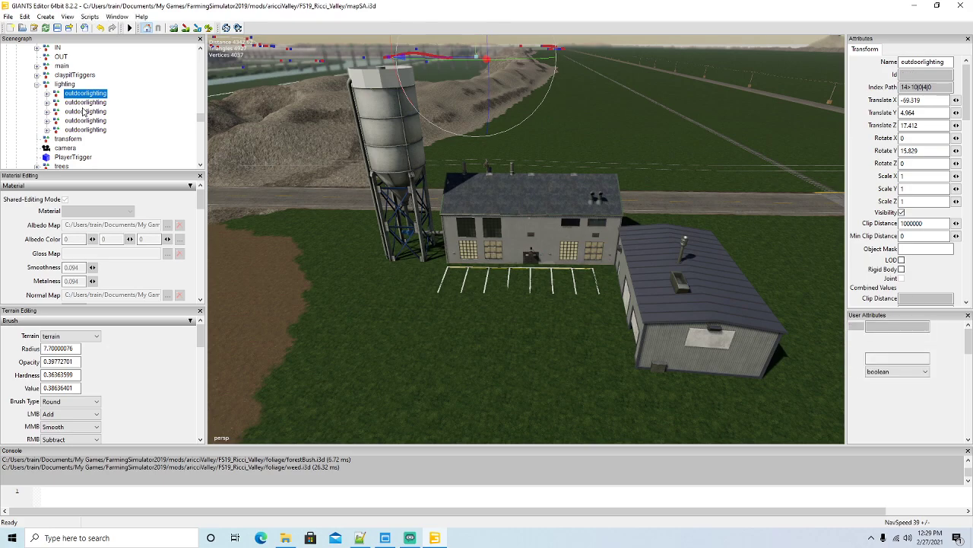
key("Down")
key("Down")
key("Down")
key("Down")
Step: Move the duplicated outdoorlighting from the clayPit into the crazyCrusher's new lighting group
scroll(83, 110, "down", 3)
scroll(84, 108, "down", 9)
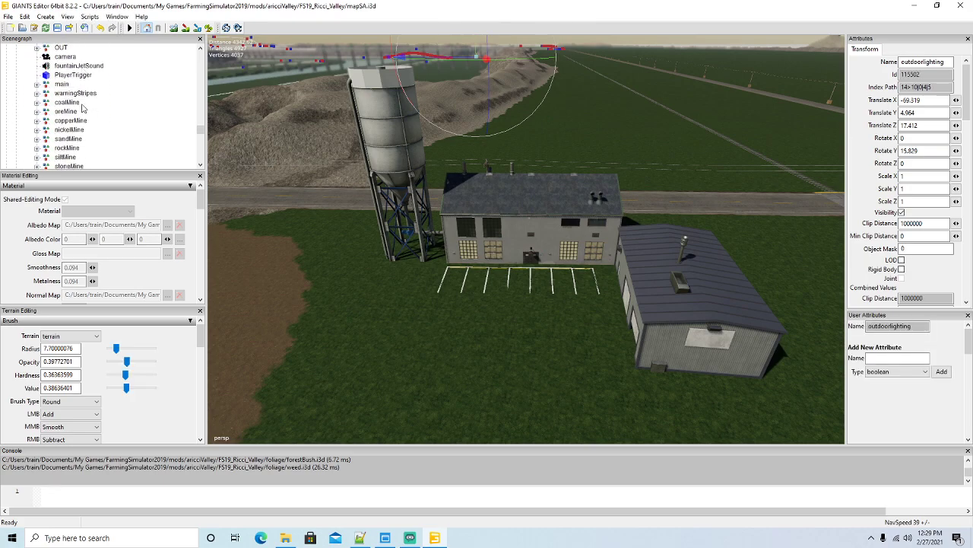
scroll(84, 108, "down", 1)
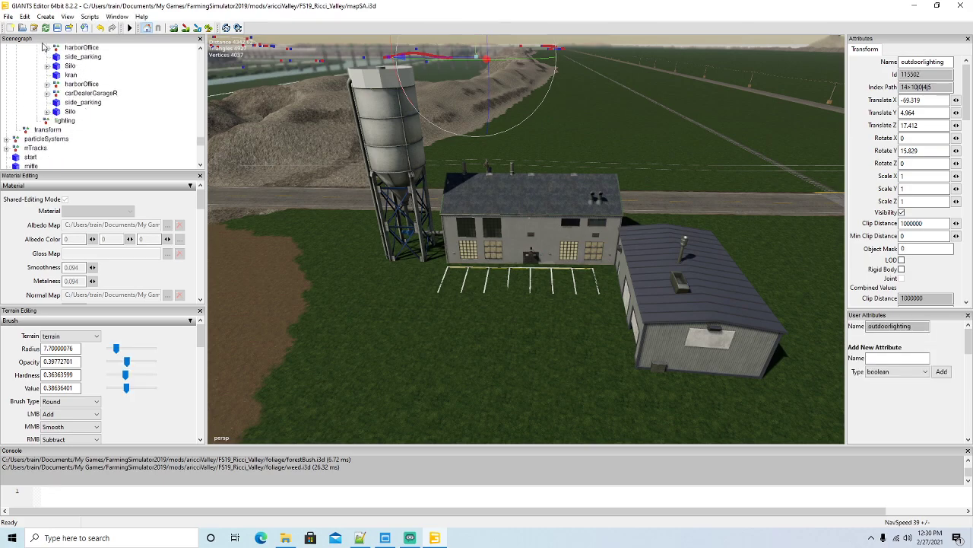
left_click(25, 15)
left_click(39, 78)
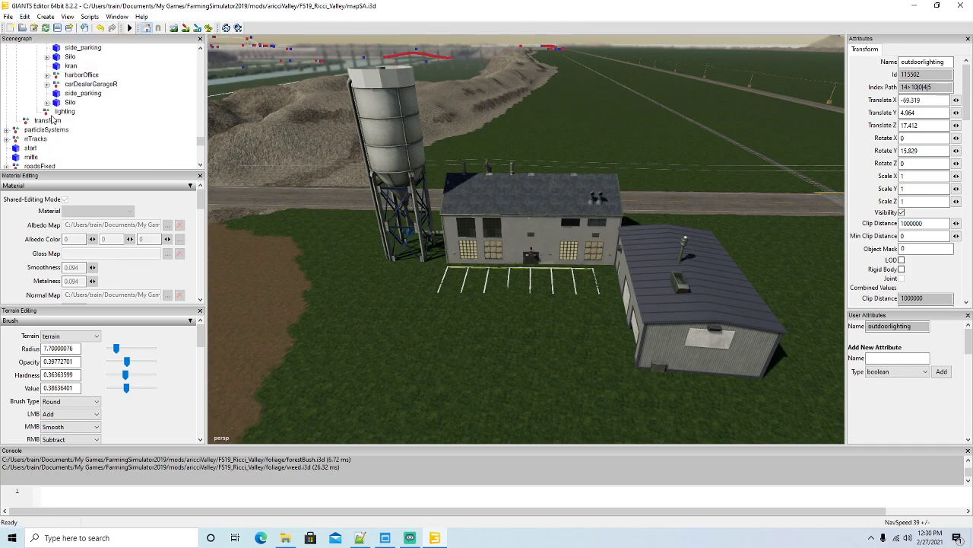
left_click(49, 111)
left_click(24, 16)
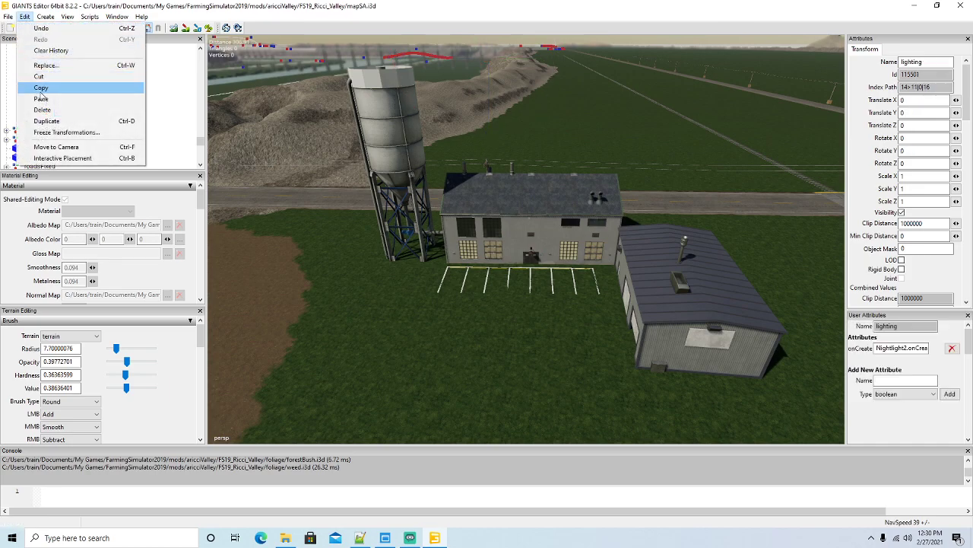
left_click(44, 89)
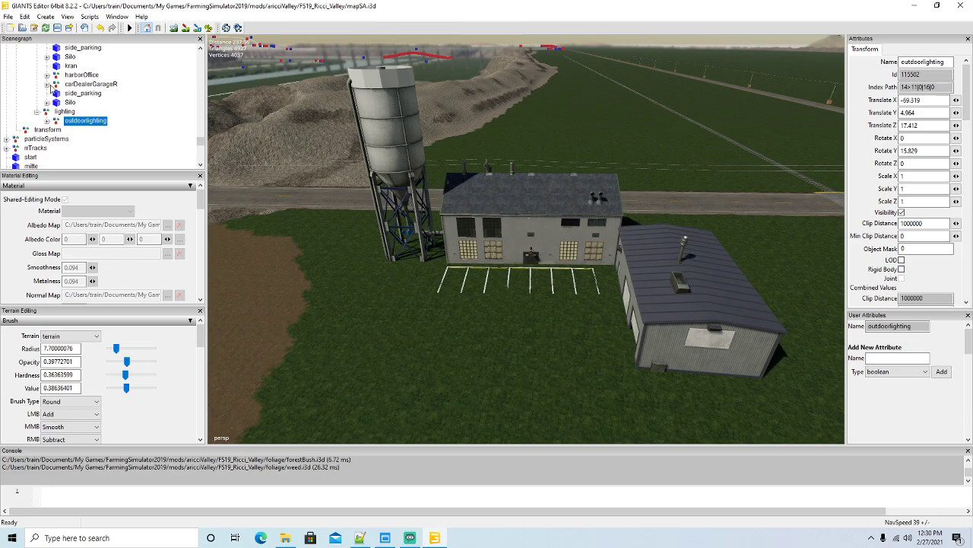
Step: Place the outdoorlighting on the office front above the parking lines, at about X -243.3, Y 38.9, Z 157.6, with Rotate Y about 43.0
left_click(28, 17)
left_click(60, 158)
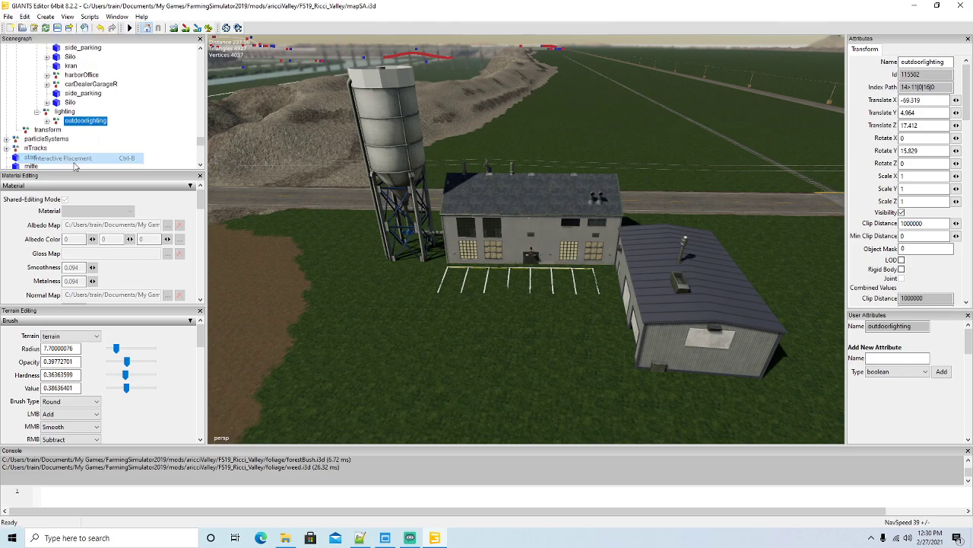
left_click(518, 227)
left_click_drag(518, 227, 529, 352, "alt")
scroll(535, 289, "up", 3)
scroll(534, 289, "up", 2)
scroll(636, 300, "up", 3)
left_click_drag(530, 297, 657, 343)
scroll(606, 323, "down", 6)
scroll(563, 329, "up", 2)
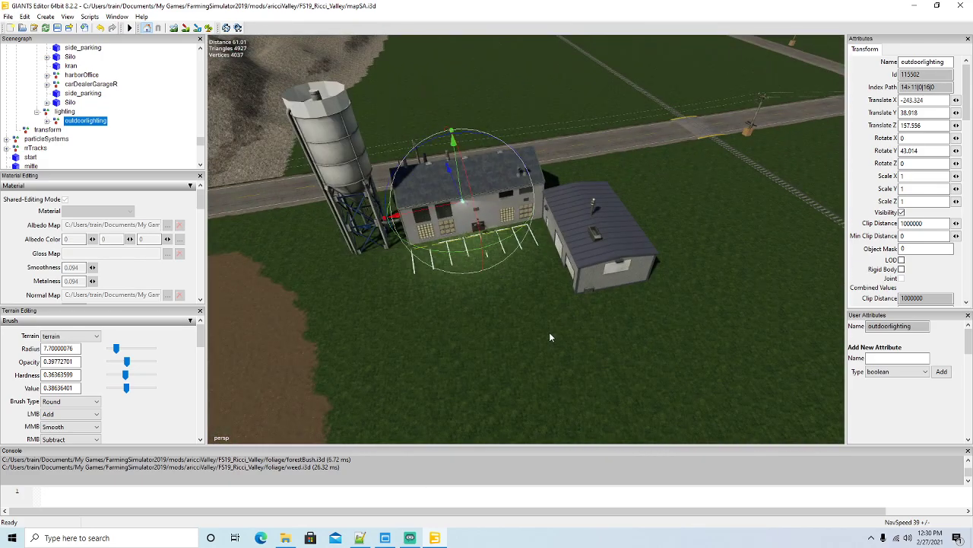
Step: Duplicate the office's outdoorlighting and move the copy over to the neighbouring garage
key("ctrl+d")
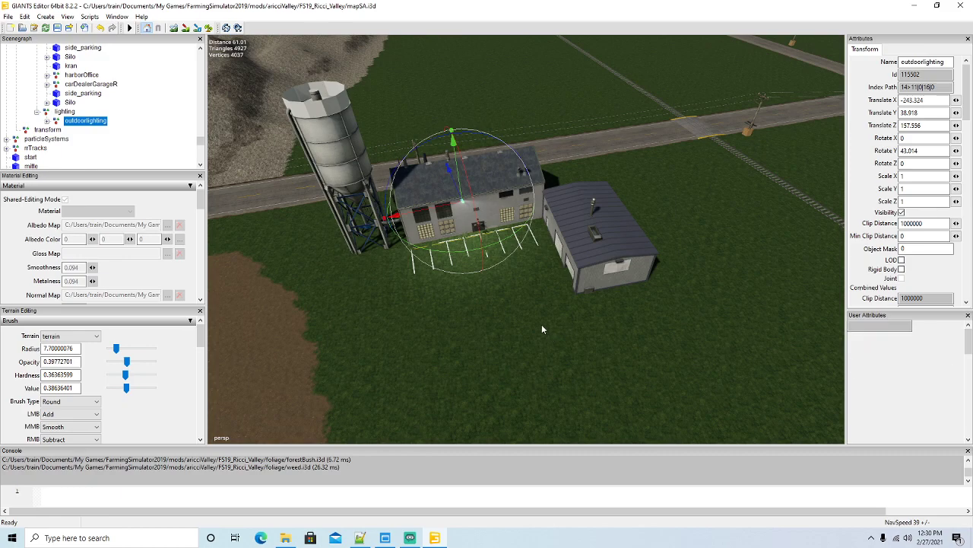
left_click_drag(394, 217, 536, 230)
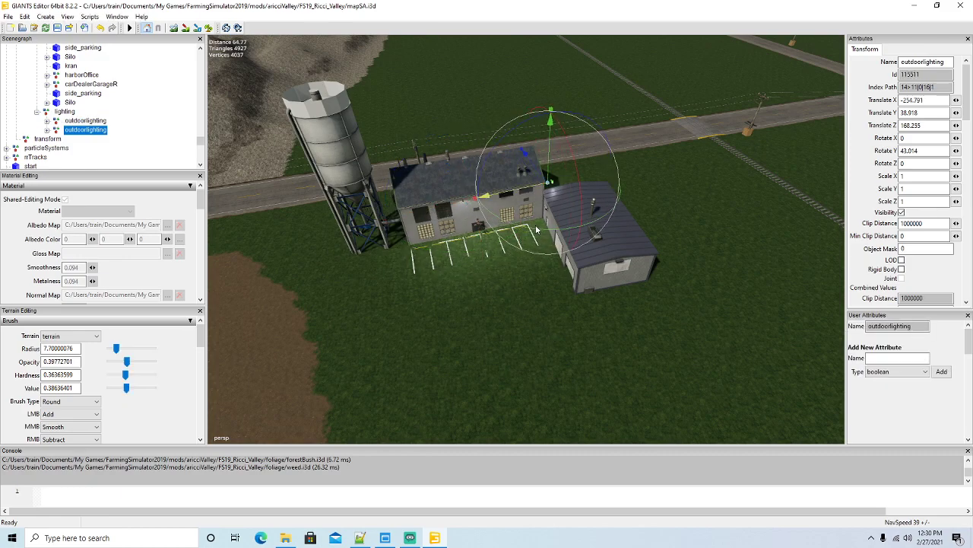
left_click_drag(535, 175, 577, 295)
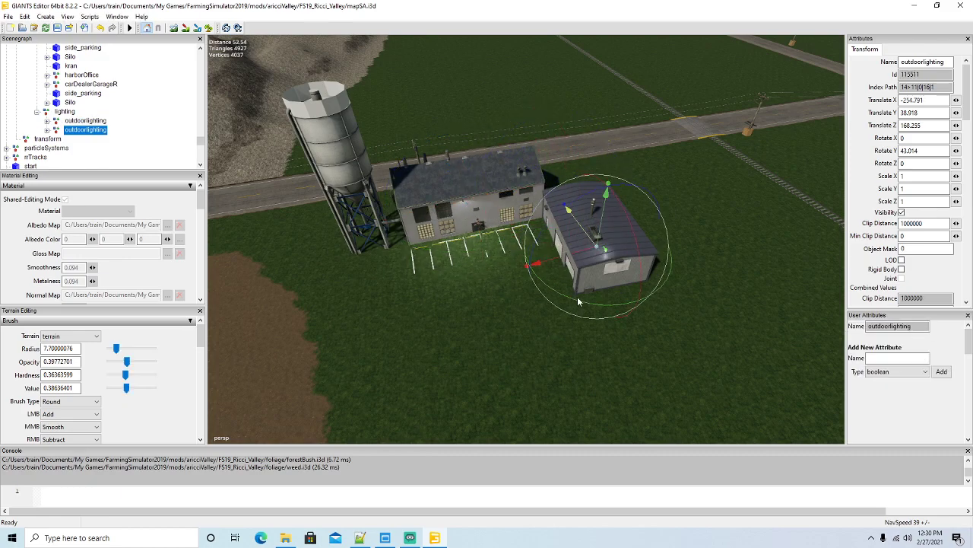
Step: Turn the garage's outdoorlighting to Rotate Y about 35.7 and shift it to about X -268.7, Y 37.8, Z 154.5
scroll(594, 334, "up", 5)
scroll(599, 342, "up", 5)
left_click_drag(563, 198, 553, 201)
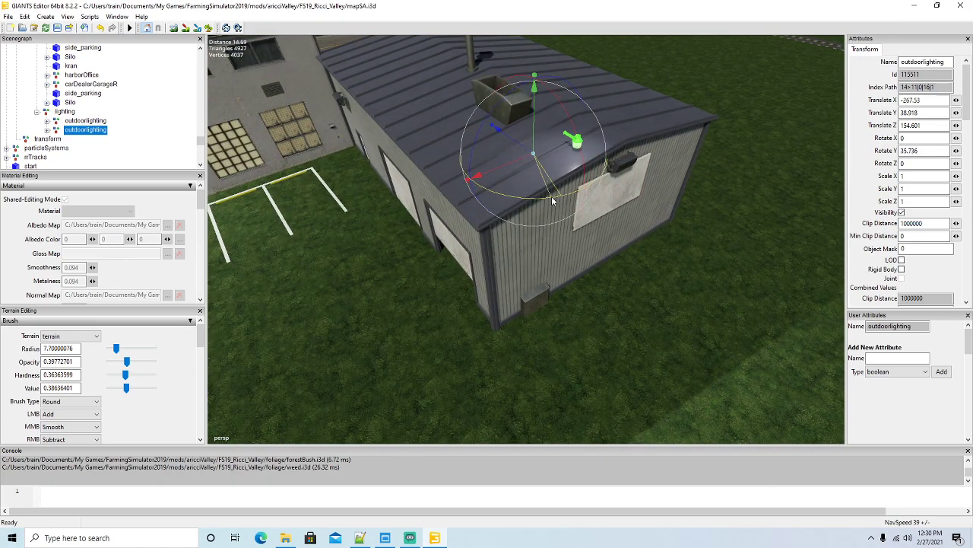
left_click_drag(535, 134, 543, 156)
left_click_drag(530, 190, 470, 258)
Step: Duplicate the garage's outdoorlighting and place the copy on the single-silo conveyor's end over the dark pit, at about X -214.0, Y 43.0, Z 84.8
scroll(494, 218, "down", 4)
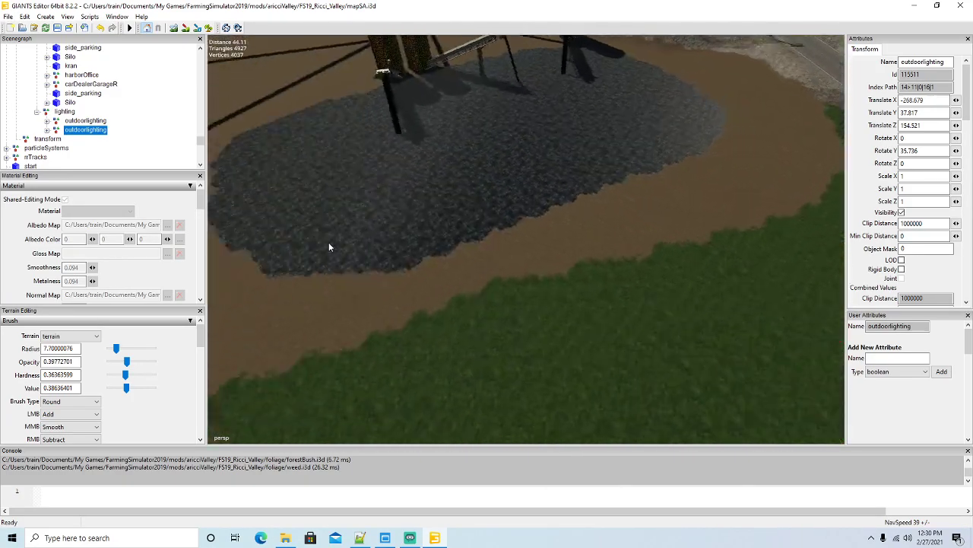
left_click_drag(329, 242, 403, 262, "alt")
scroll(562, 221, "up", 6)
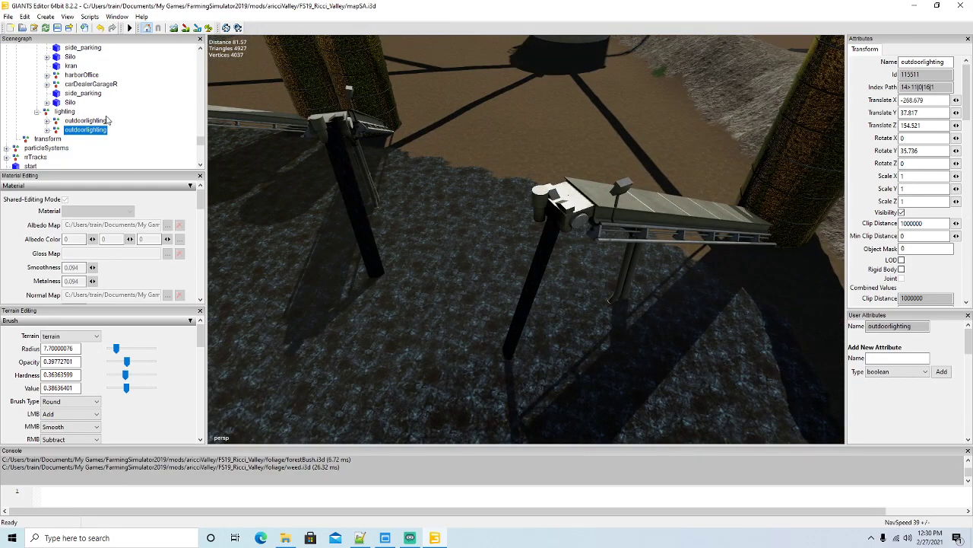
key("ctrl+d")
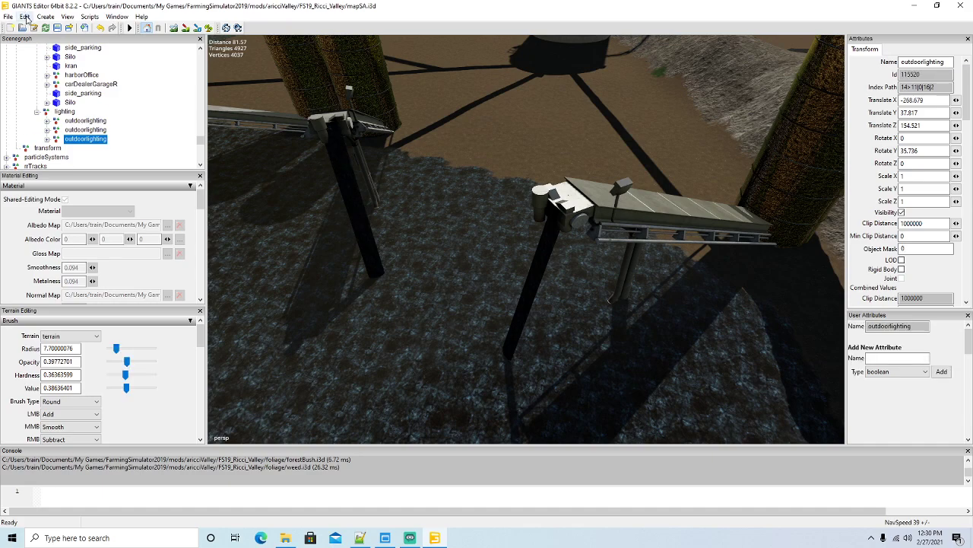
left_click(26, 16)
left_click(63, 158)
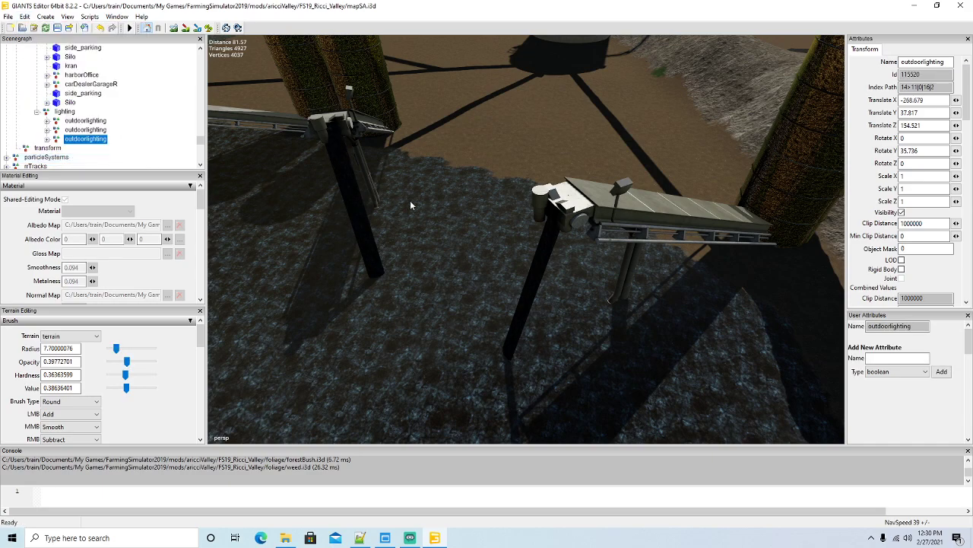
left_click(540, 204)
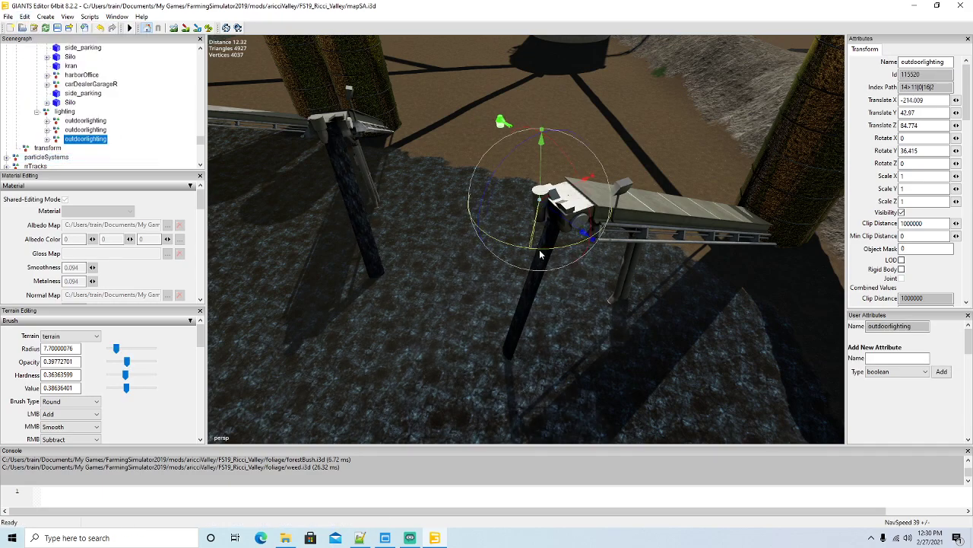
Step: Turn the single-silo conveyor's light to Rotate Y about 57.2 and shift it to about X -212.1, Y 40.8, Z 83.2
left_click_drag(629, 243, 648, 226)
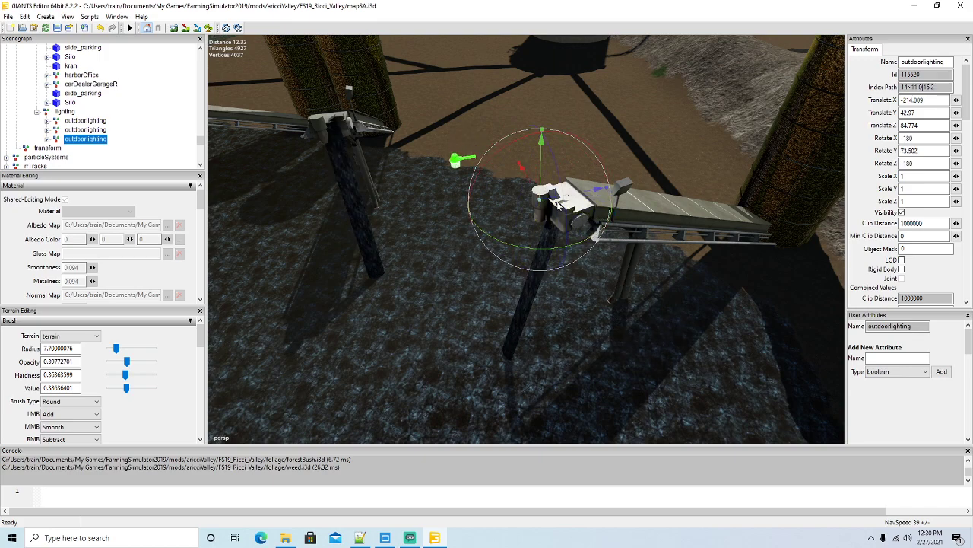
left_click_drag(552, 202, 606, 233)
left_click_drag(544, 253, 682, 284, "alt")
scroll(491, 240, "up", 3)
scroll(646, 295, "down", 4)
left_click_drag(600, 277, 627, 273)
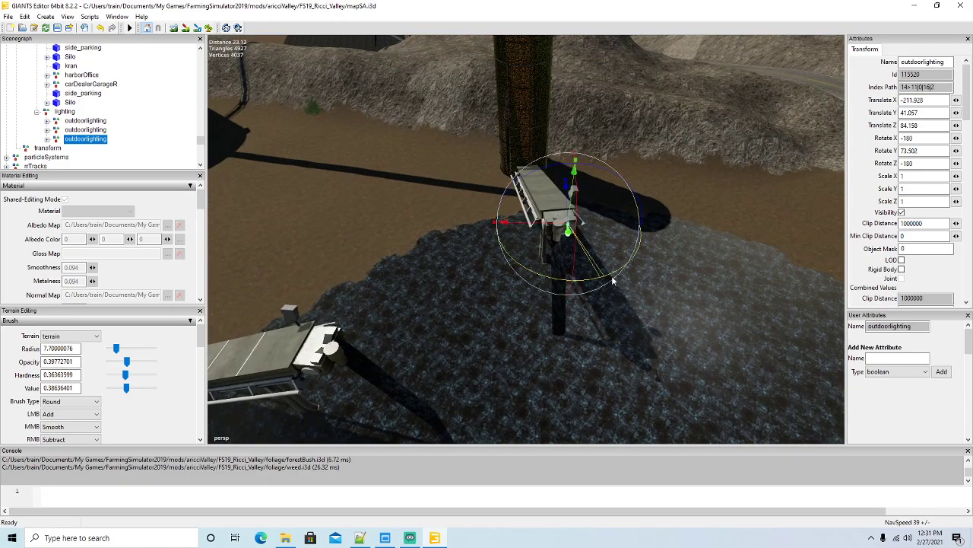
left_click_drag(537, 228, 670, 254)
scroll(491, 231, "up", 4)
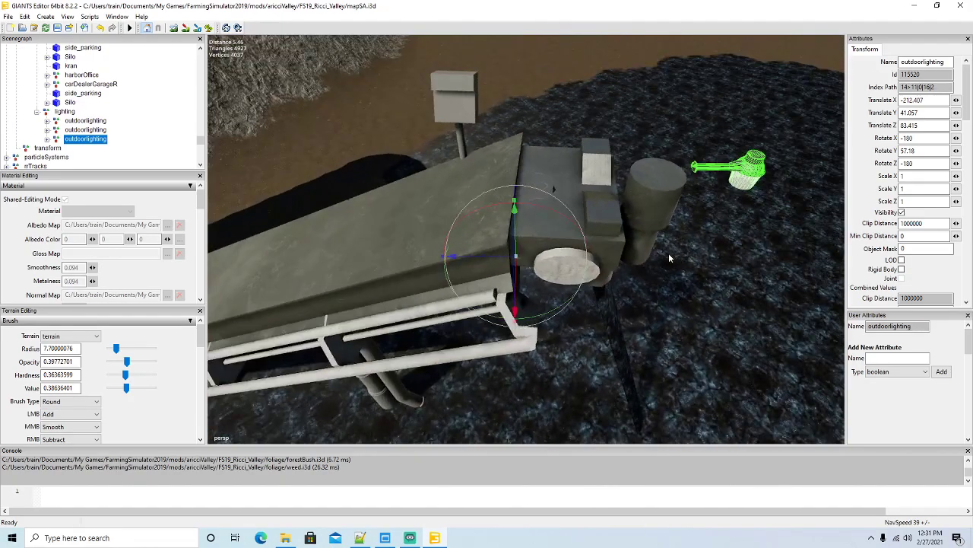
left_click_drag(503, 254, 505, 300)
scroll(488, 277, "down", 5)
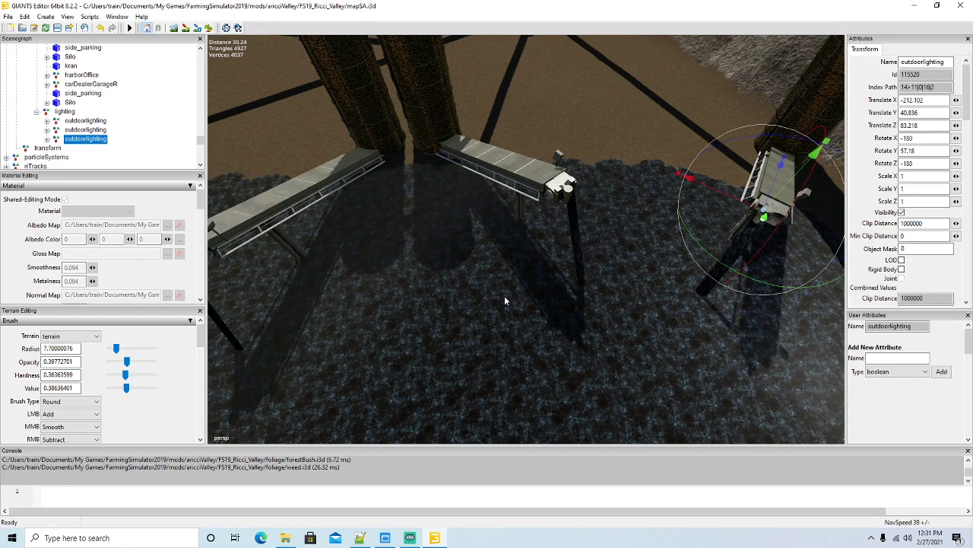
Step: Duplicate the light onto the dark pit's middle conveyor, at about X -225.2, Y 40.8, Z 75.5, with Rotate Y about -17.9
left_click_drag(703, 254, 505, 144)
scroll(530, 189, "up", 3)
scroll(531, 192, "up", 2)
left_click_drag(531, 191, 519, 207, "alt")
scroll(522, 236, "down", 5)
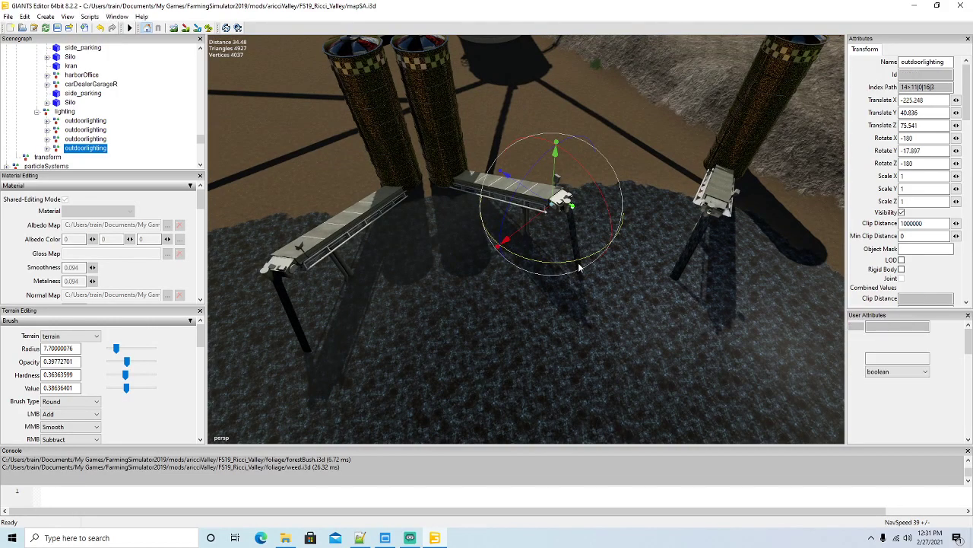
Step: Duplicate the middle conveyor's light and move the copy to the dark pit's third conveyor, at about X -247.9, Z 70.8, with Rotate Y about 66.0
key("ctrl+d")
left_click_drag(575, 262, 482, 251)
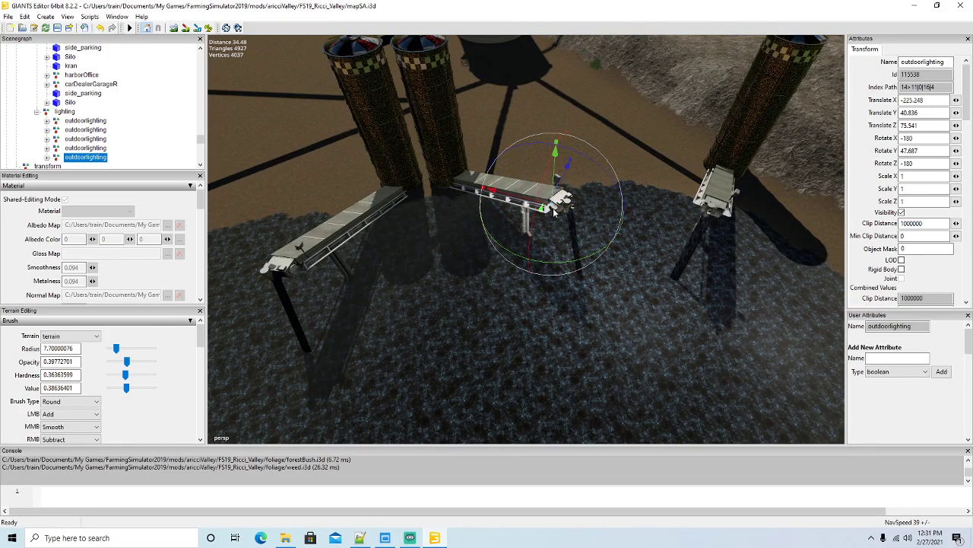
left_click_drag(555, 212, 296, 203)
left_click_drag(456, 251, 501, 214, "alt")
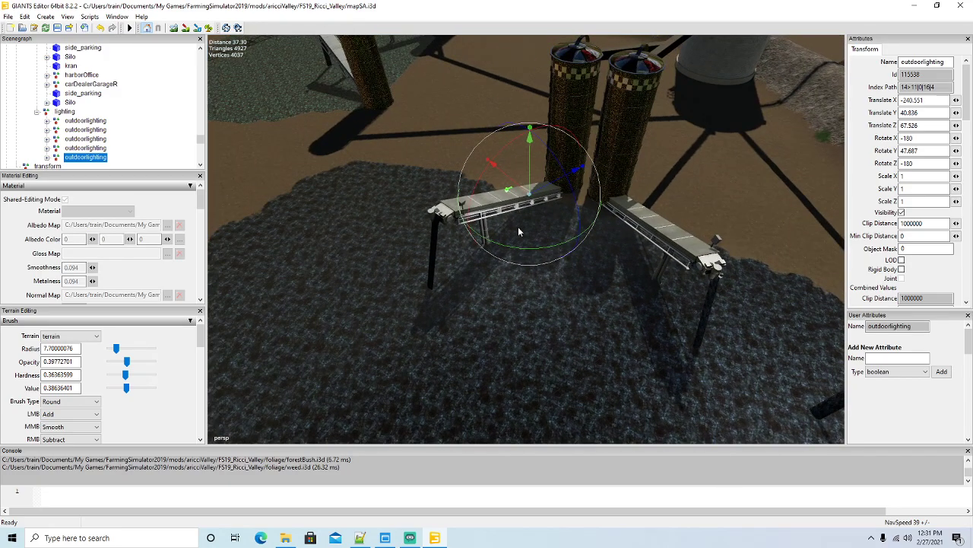
left_click_drag(525, 254, 502, 253)
left_click_drag(565, 192, 619, 219)
scroll(427, 231, "up", 4)
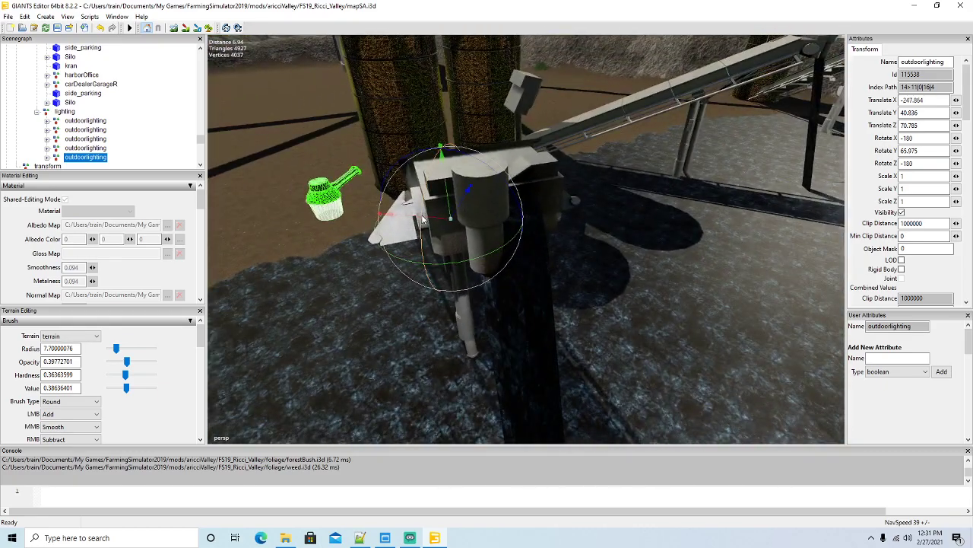
Step: Turn the third conveyor's light to Rotate Y about 37.9 and shift it to about X -247.8, Y 40.8, Z 71.4
left_click_drag(409, 217, 571, 290)
scroll(537, 256, "down", 5)
scroll(563, 236, "up", 5)
scroll(487, 266, "down", 3)
left_click_drag(463, 247, 444, 247)
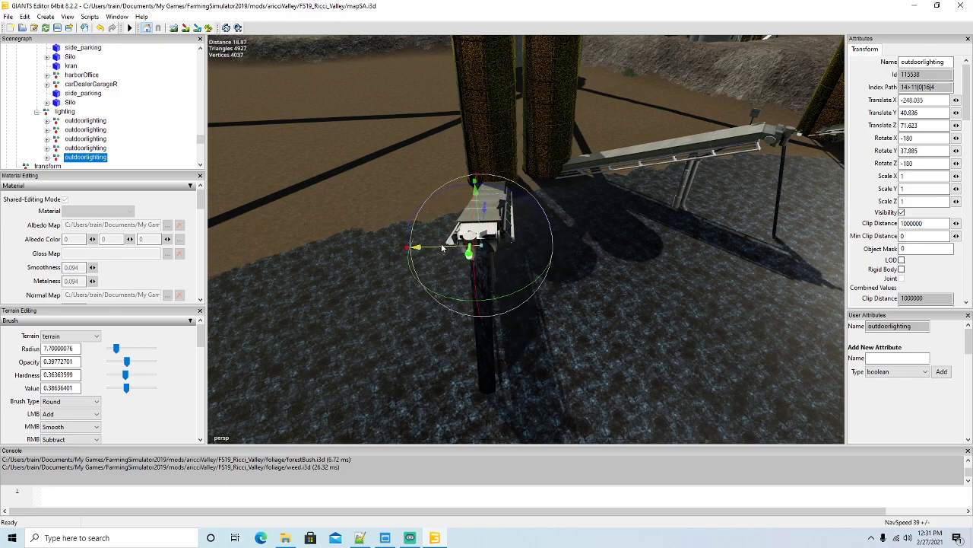
scroll(517, 275, "up", 5)
left_click_drag(517, 274, 424, 289, "alt")
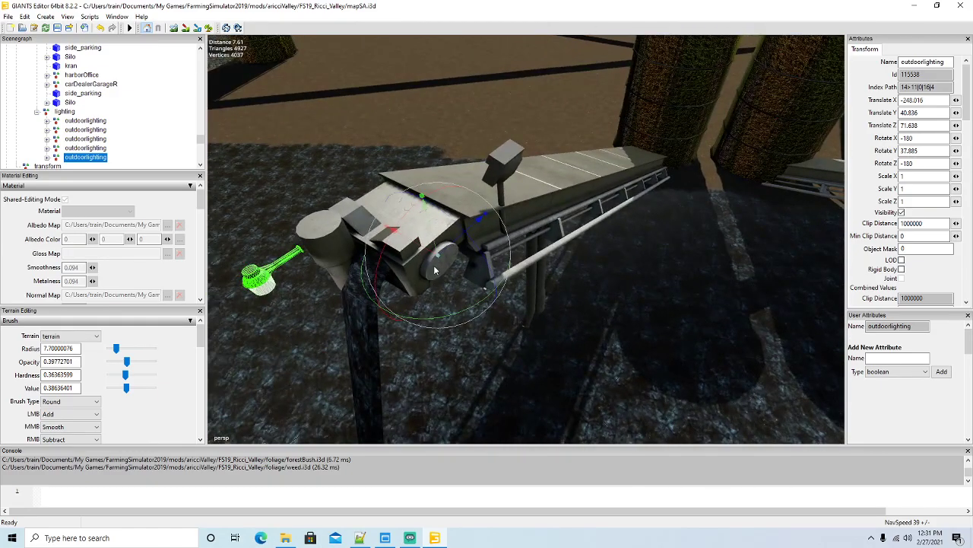
left_click_drag(456, 247, 471, 238)
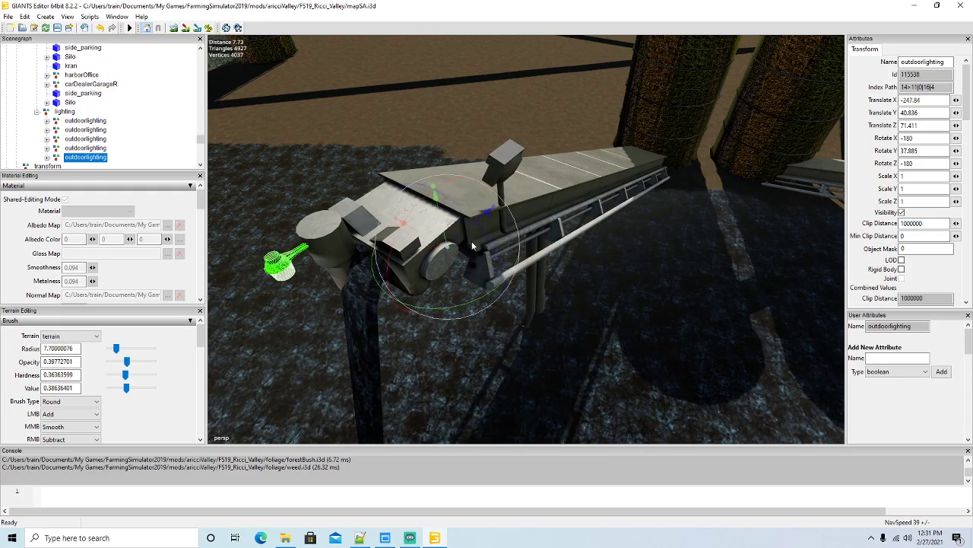
Step: Duplicate the light onto the single-silo conveyor of the greenish pit, at about X -283.6, Y 40.8, Z 24.2, with Rotate Y about 29.0
scroll(516, 276, "down", 15)
left_click_drag(509, 273, 712, 262, "alt")
scroll(467, 210, "up", 6)
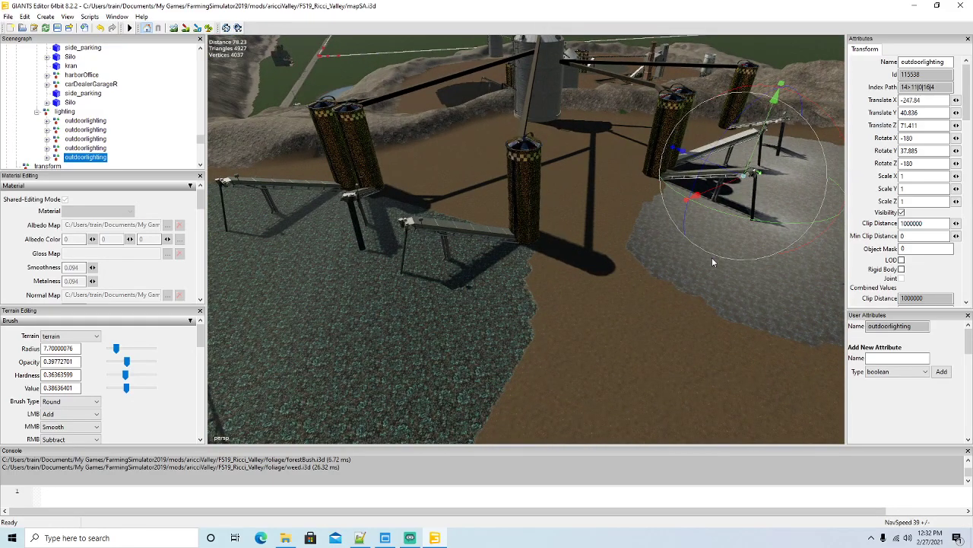
key("ctrl+d")
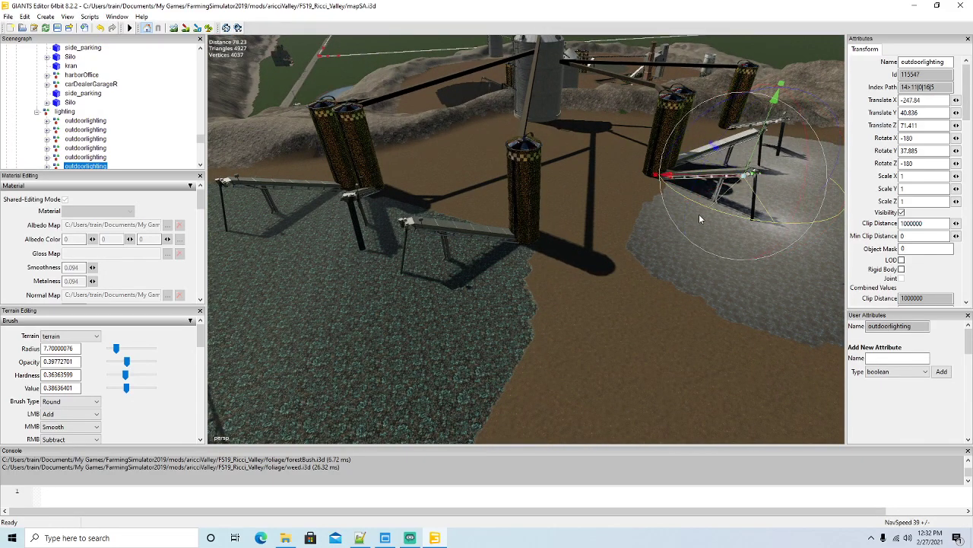
left_click_drag(758, 169, 443, 404)
left_click_drag(533, 325, 288, 169)
left_click_drag(288, 169, 403, 313, "alt")
scroll(347, 275, "up", 4)
scroll(484, 306, "up", 4)
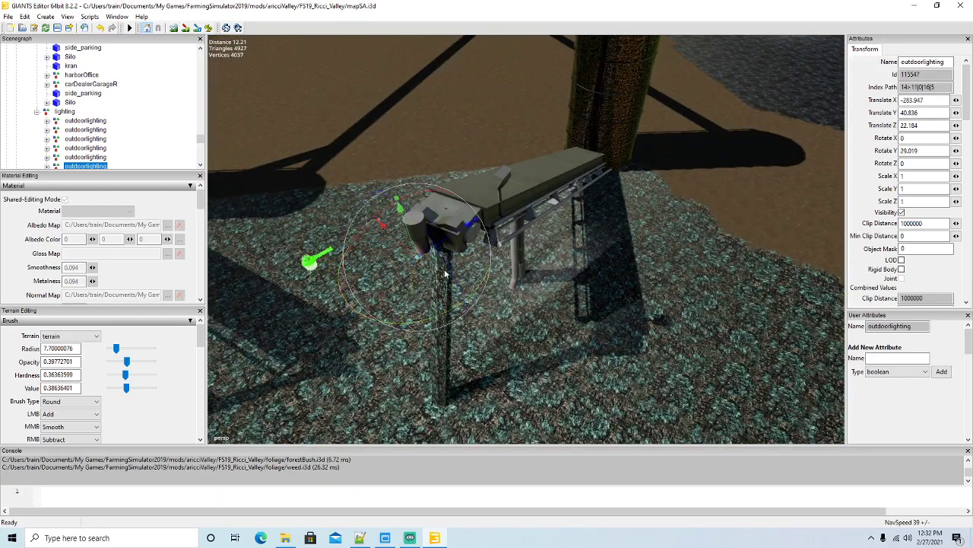
left_click_drag(457, 234, 459, 260)
scroll(479, 259, "down", 4)
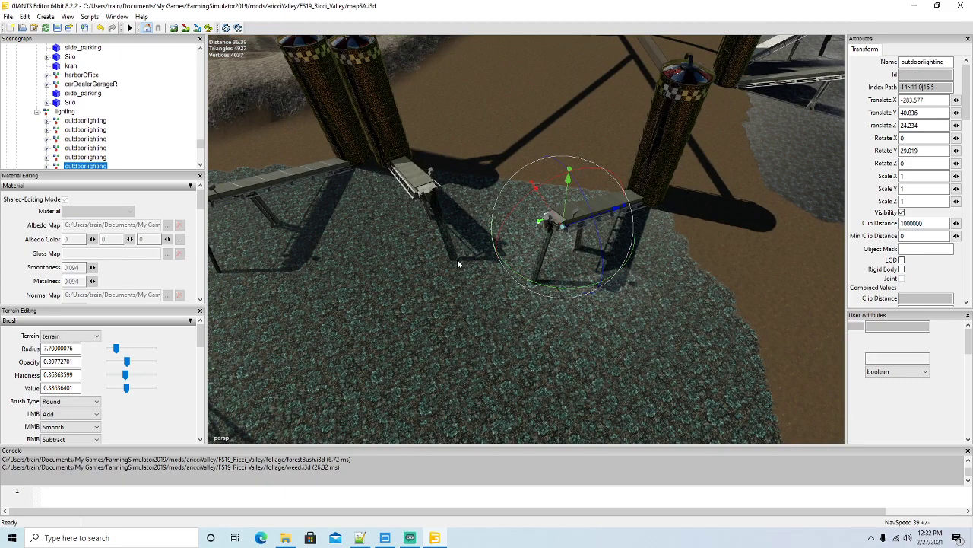
Step: Duplicate the light onto the greenish pit's middle conveyor, at about X -279.9, Y 40.8, Z 9.1, with Rotate Y about 53.4
key("ctrl+d")
left_click_drag(553, 287, 624, 264)
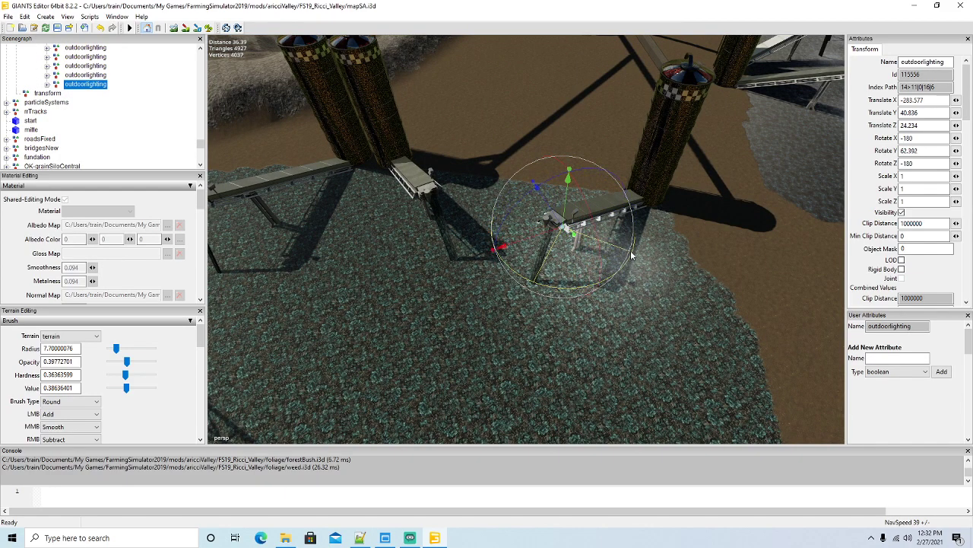
left_click_drag(551, 214, 452, 150)
left_click_drag(466, 189, 541, 276)
scroll(323, 251, "up", 5)
scroll(552, 234, "down", 5)
scroll(613, 205, "up", 3)
scroll(546, 229, "up", 5)
left_click_drag(401, 308, 442, 320)
scroll(442, 318, "down", 5)
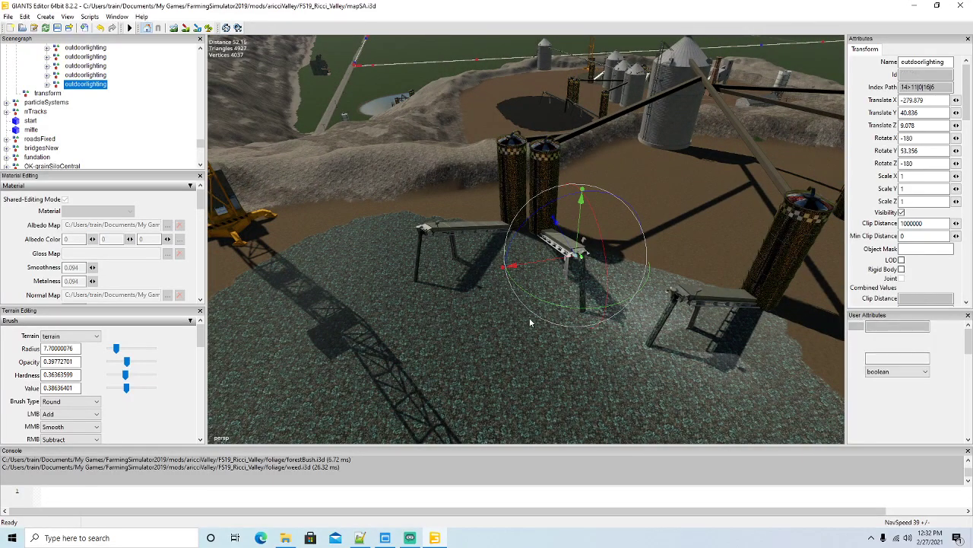
Step: Duplicate the light onto the greenish pit's third conveyor, at about X -283.0, Y 40.8, Z -13.7, with Rotate Y about 71.6
key("ctrl+d")
left_click_drag(497, 297, 506, 271)
left_click_drag(535, 242, 442, 240)
left_click_drag(366, 266, 373, 263, "alt")
scroll(372, 264, "up", 5)
key("f")
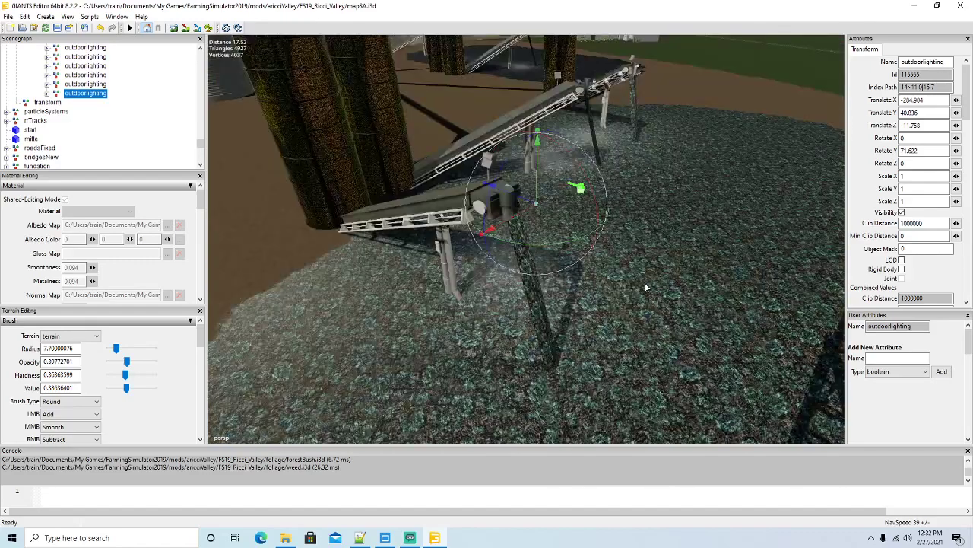
left_click_drag(525, 219, 459, 226)
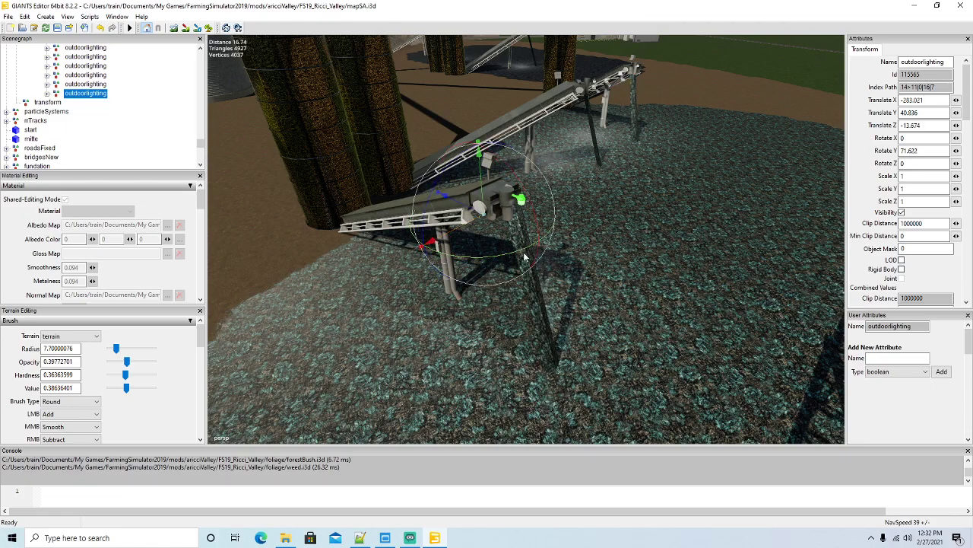
Step: Duplicate the outdoorlighting and place the copy on the front wall of the office beside the tall silo, at about X -21.3, Y 5.8, Z 64.1
scroll(512, 264, "down", 10)
scroll(514, 263, "down", 1)
left_click_drag(548, 268, 470, 226, "alt")
scroll(468, 247, "up", 4)
scroll(470, 227, "up", 15)
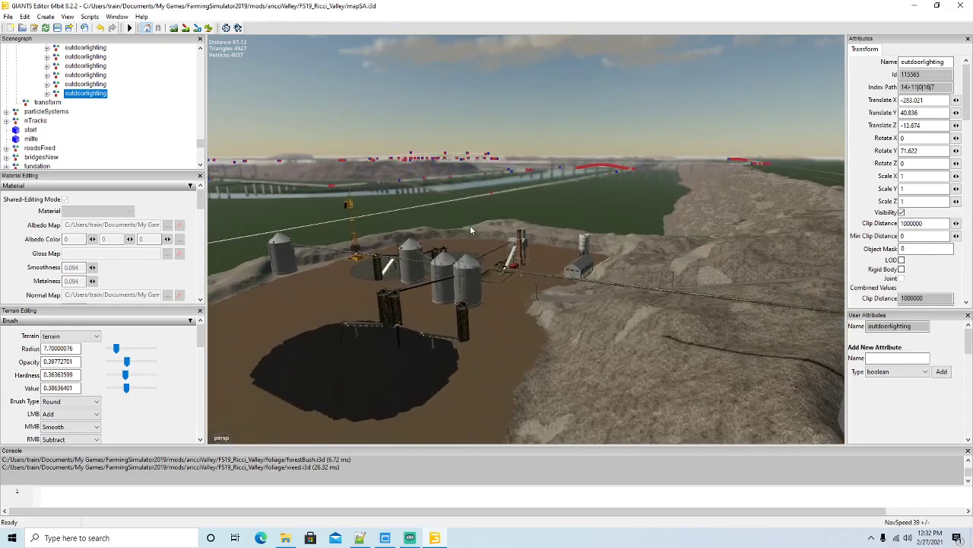
scroll(470, 227, "up", 12)
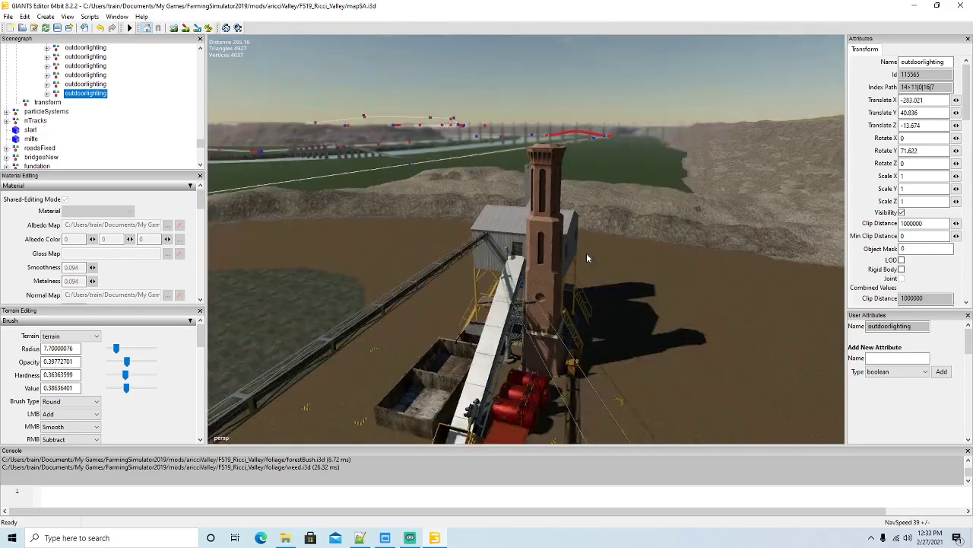
left_click_drag(587, 257, 666, 282, "alt")
scroll(489, 257, "up", 5)
scroll(665, 282, "down", 4)
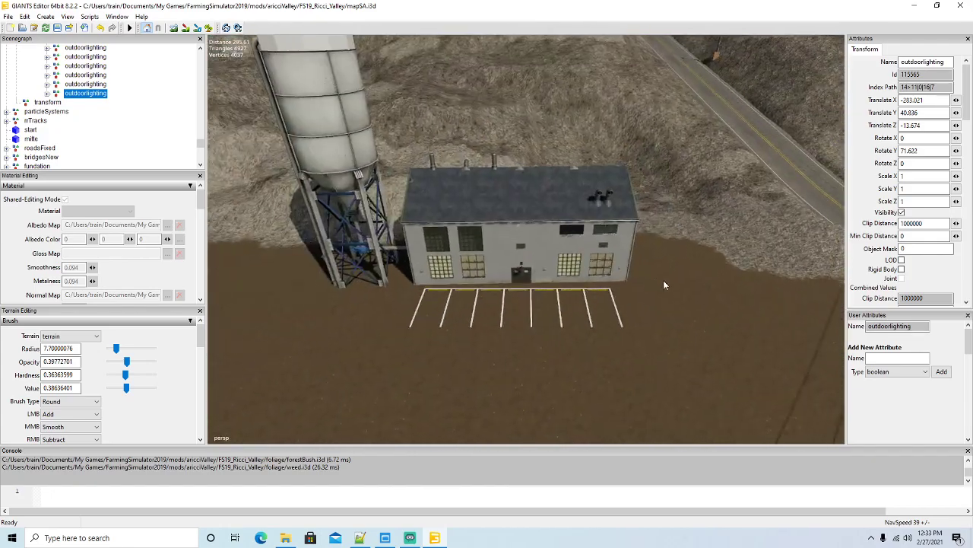
scroll(667, 284, "up", 4)
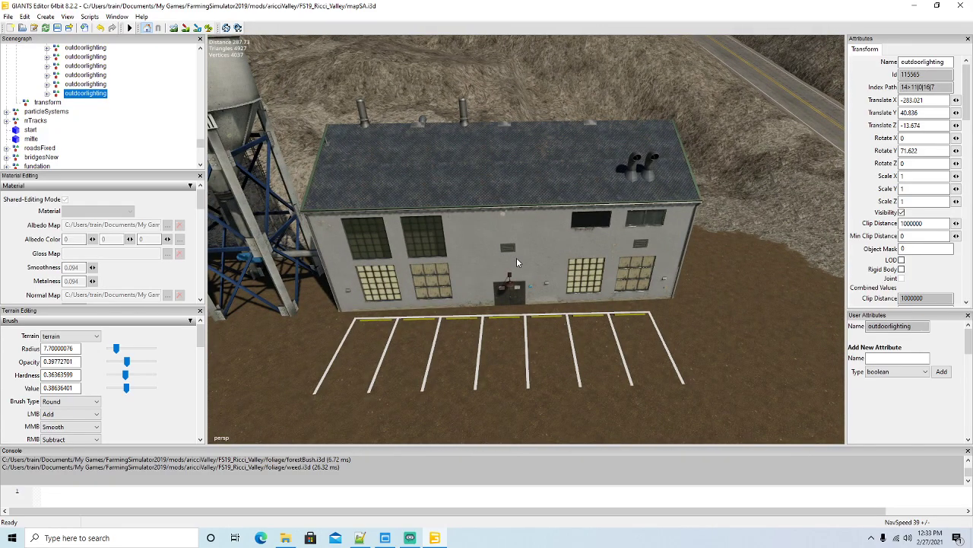
key("ctrl+d")
left_click(25, 16)
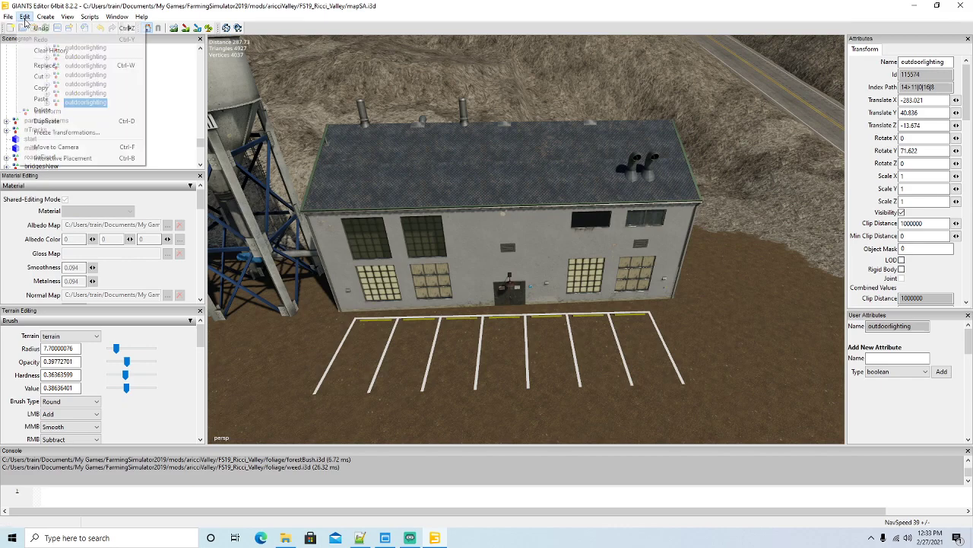
left_click(79, 158)
left_click(540, 234)
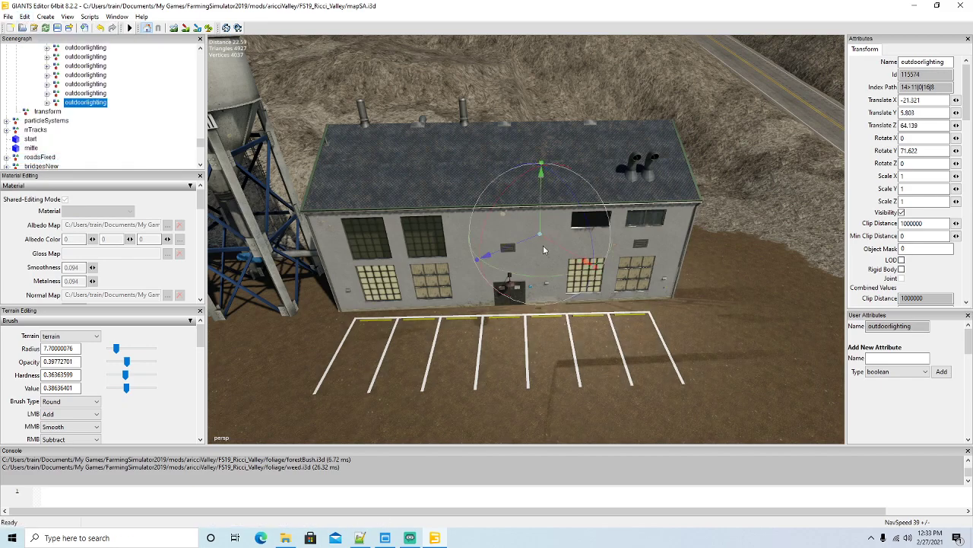
Step: Turn the office light to Rotate Y about -53.9 without tilt and set it below the eave at about X -22.7, Y 5.6, Z 66.0
left_click_drag(525, 245, 369, 257)
left_click_drag(313, 223, 301, 210)
left_click_drag(518, 211, 527, 175)
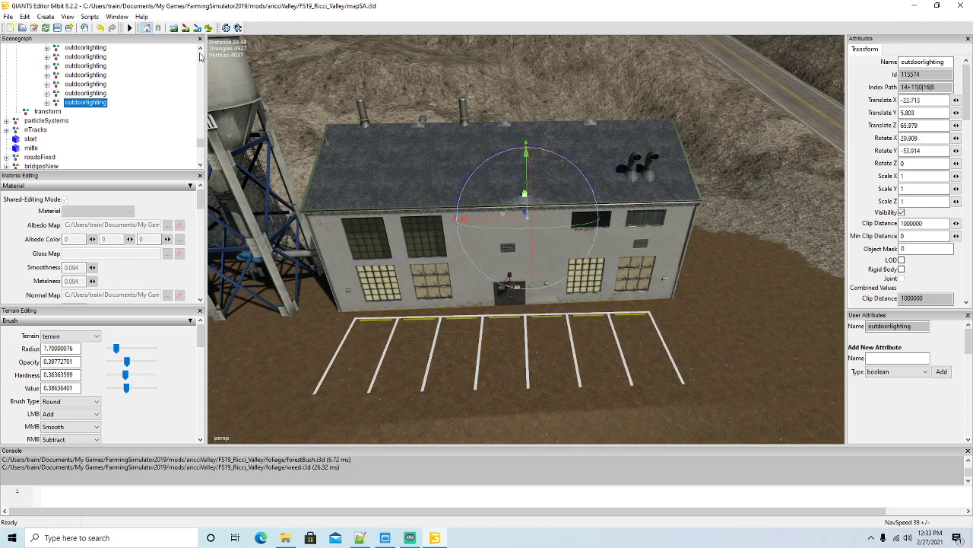
left_click(101, 30)
scroll(258, 181, "up", 3)
left_click_drag(328, 212, 435, 216, "alt")
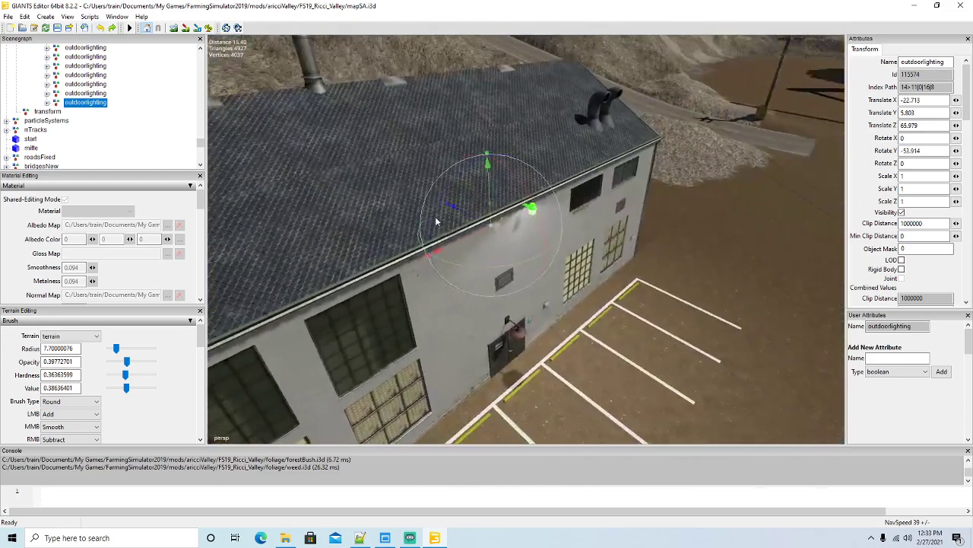
left_click_drag(492, 205, 515, 249)
Step: Duplicate the office light and place the copy on the brick chimney above its ledge, at about X 11.9, Y 8.7, Z 39.3
scroll(605, 284, "down", 4)
scroll(515, 249, "up", 4)
left_click_drag(423, 254, 528, 284, "alt")
scroll(566, 284, "down", 3)
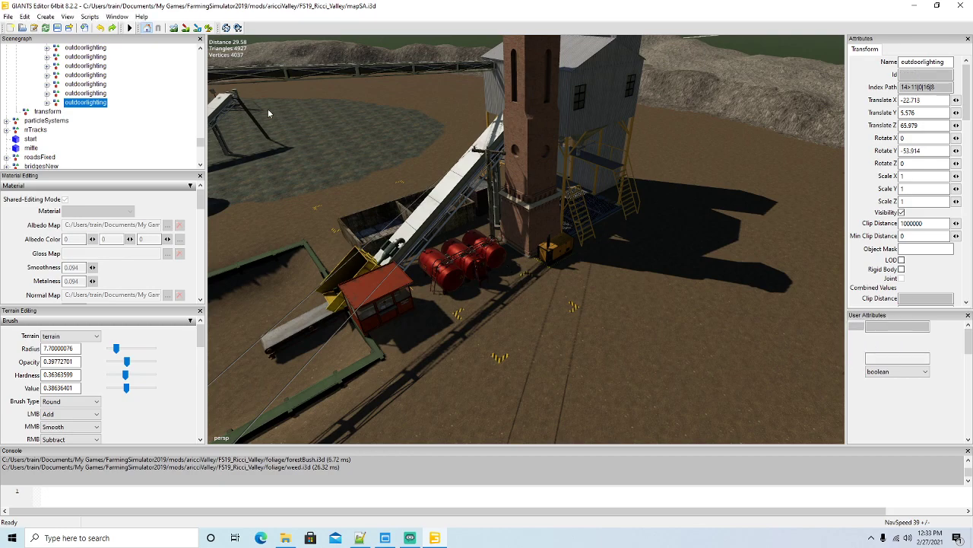
key("ctrl+d")
left_click(24, 19)
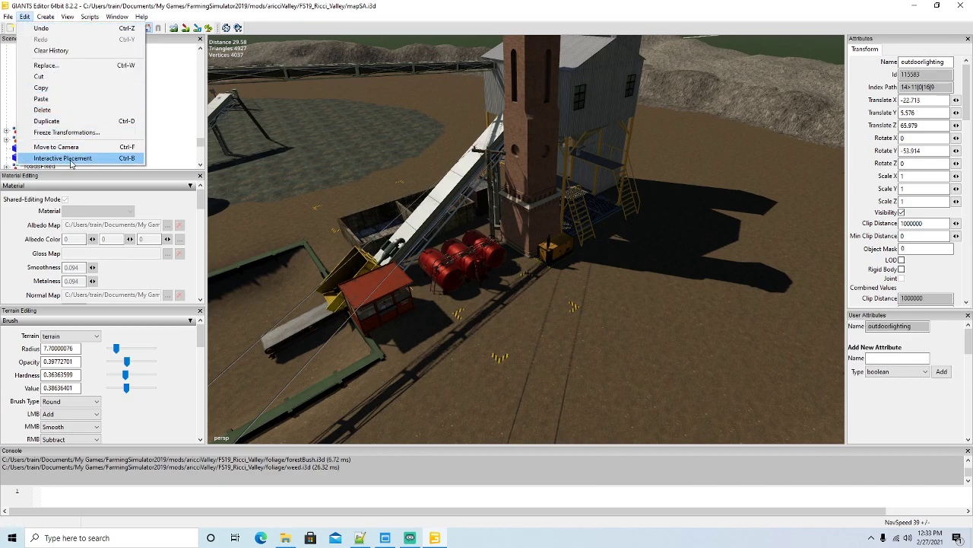
left_click(70, 160)
left_click(521, 172)
left_click_drag(563, 256, 581, 264, "alt")
scroll(570, 221, "up", 5)
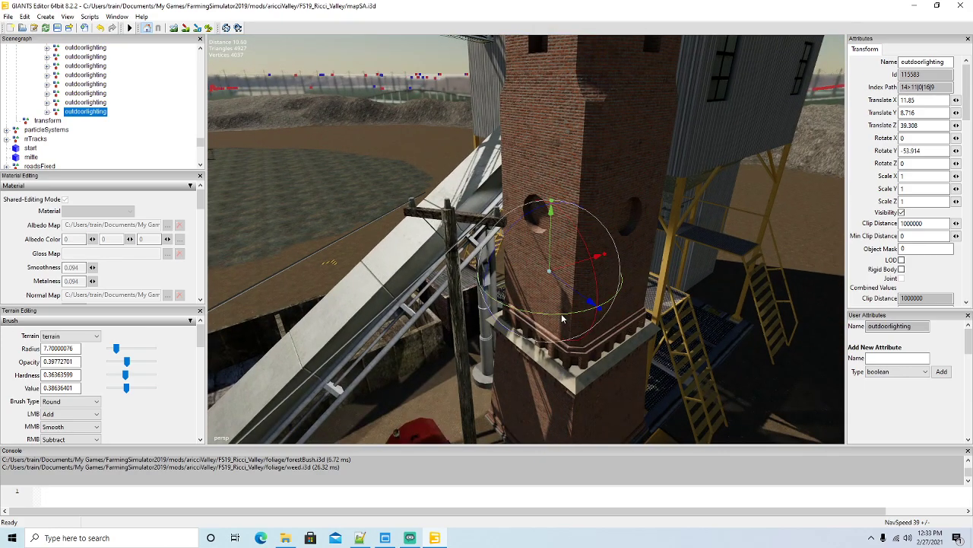
Step: Turn the brick chimney's outdoorlighting to Rotate Y about 48.6 and move it to about X 12.9, Y 8.7, Z 41.3
left_click_drag(562, 319, 572, 261)
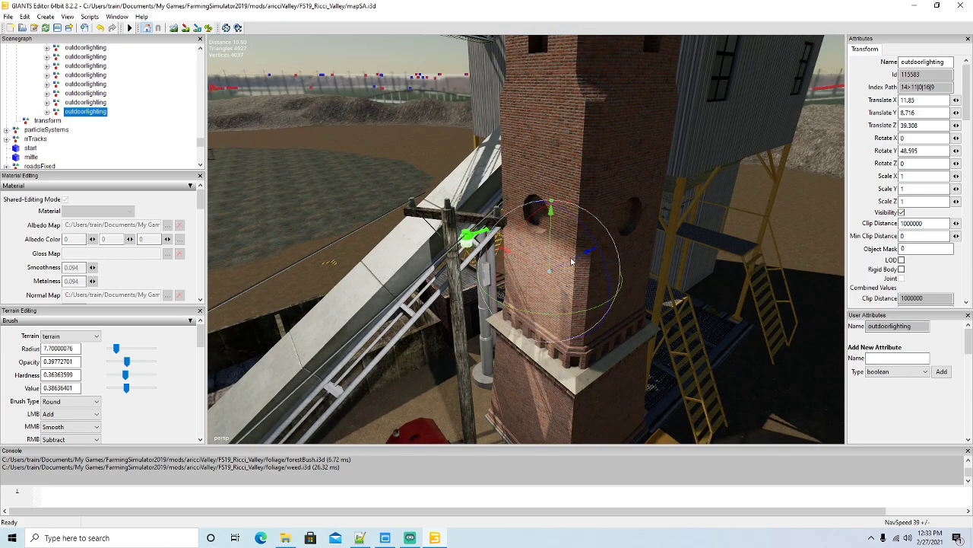
left_click(609, 251)
scroll(109, 116, "down", 10)
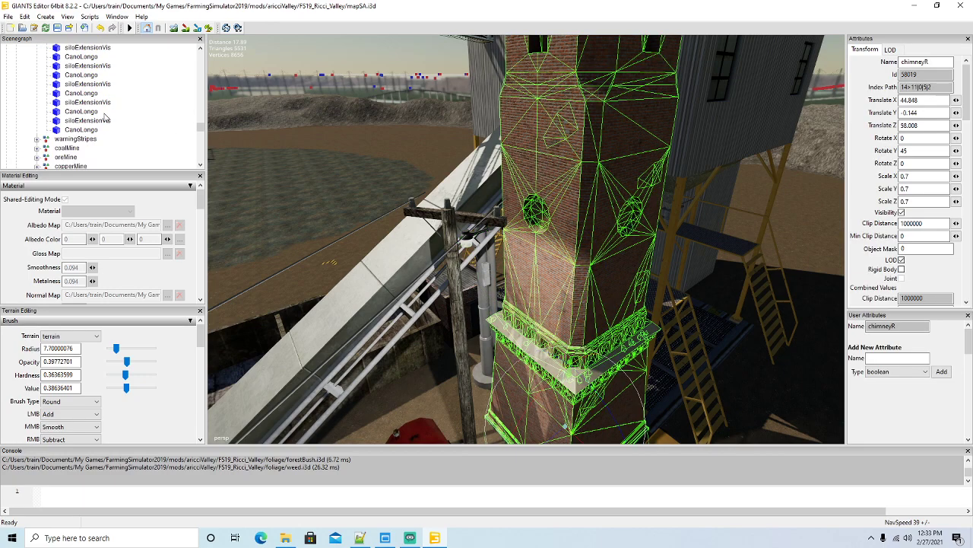
scroll(109, 115, "down", 4)
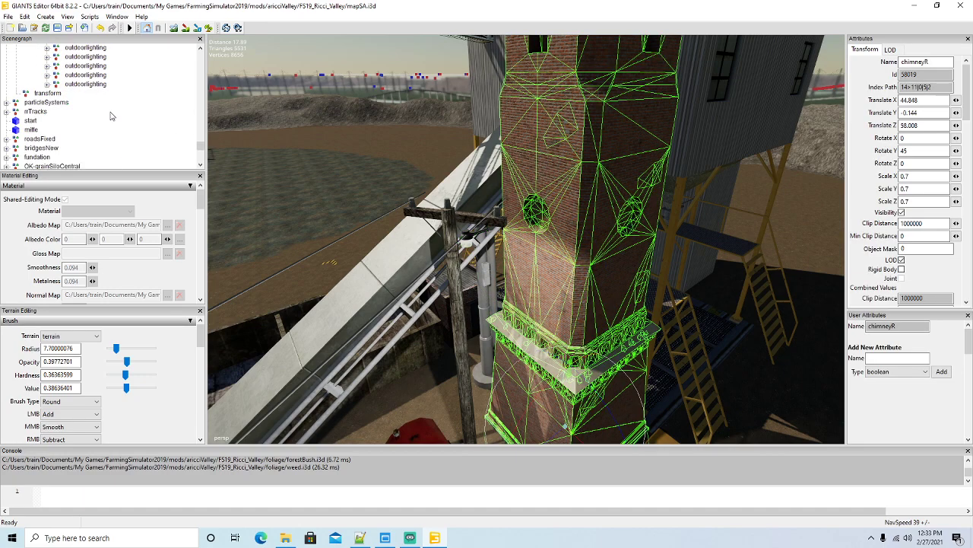
left_click(61, 85)
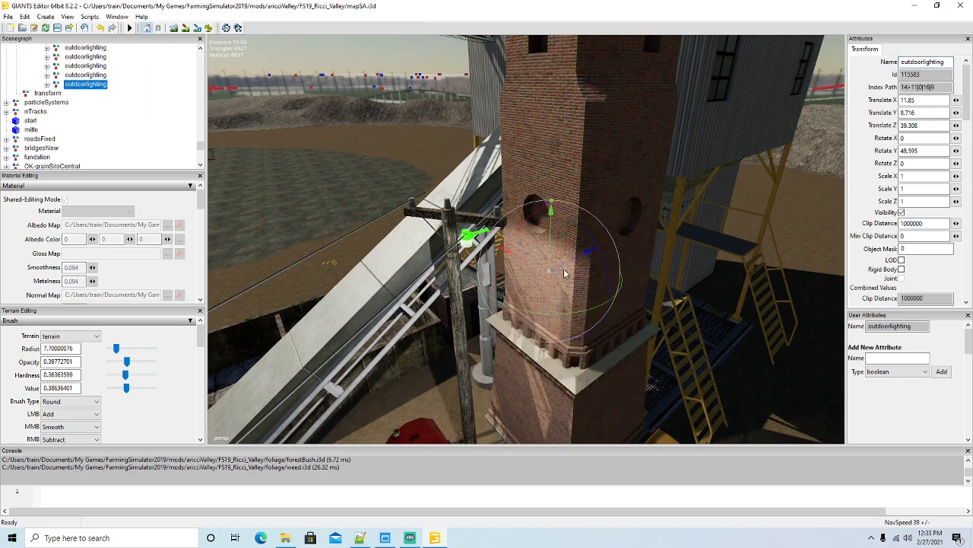
left_click_drag(563, 270, 622, 256)
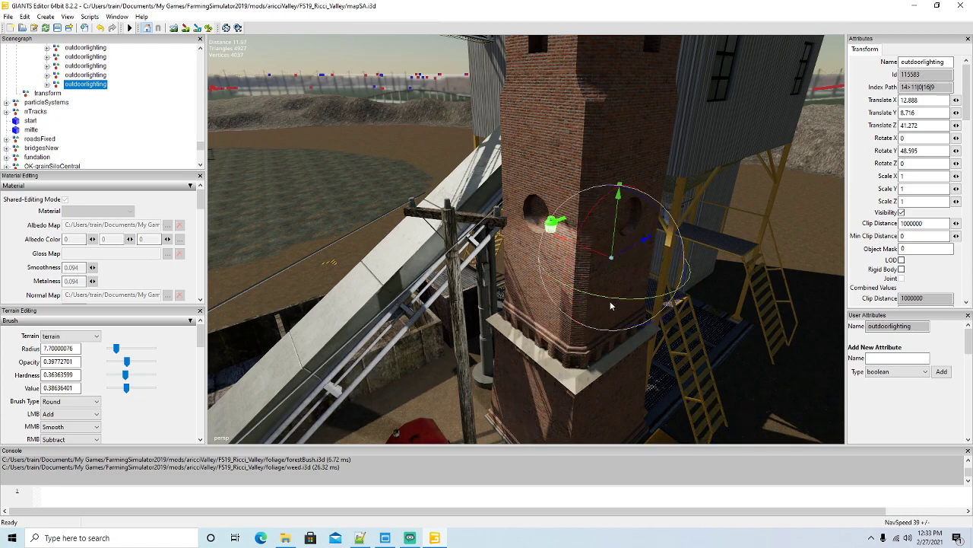
Step: Duplicate the wooden powerPole standing between the brick chimney and the inclined conveyor
scroll(613, 305, "down", 4)
scroll(604, 312, "up", 1)
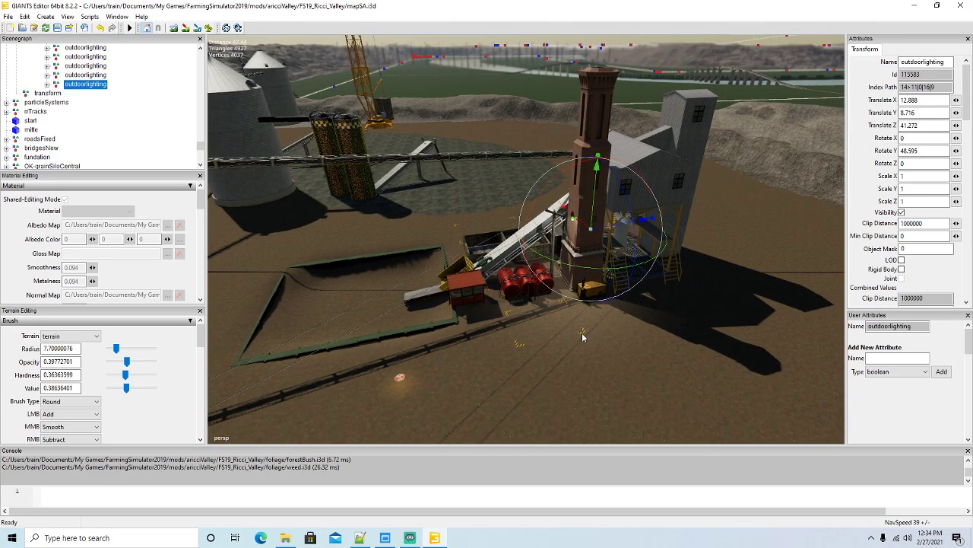
scroll(583, 332, "up", 2)
scroll(581, 337, "up", 2)
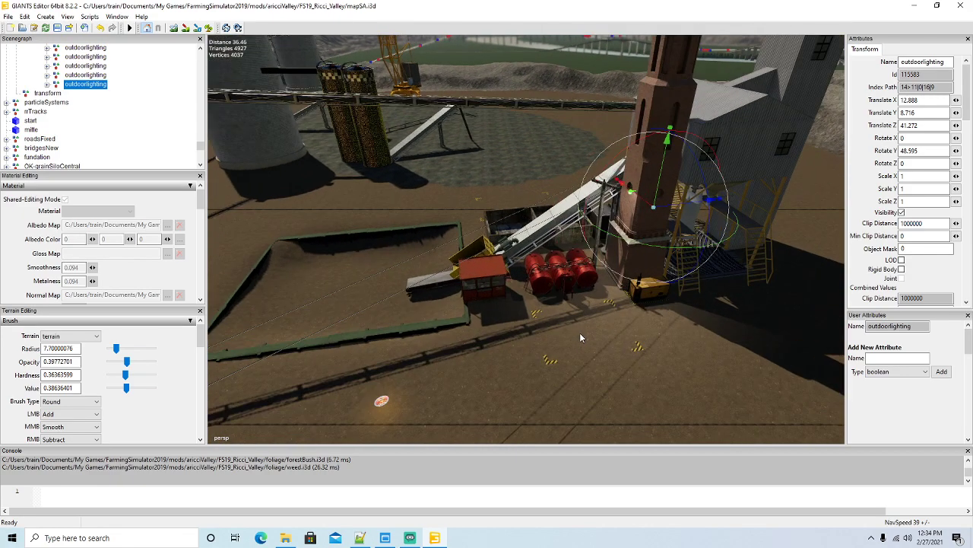
left_click_drag(581, 333, 629, 311, "alt")
scroll(552, 290, "up", 6)
scroll(730, 293, "up", 5)
scroll(630, 312, "down", 4)
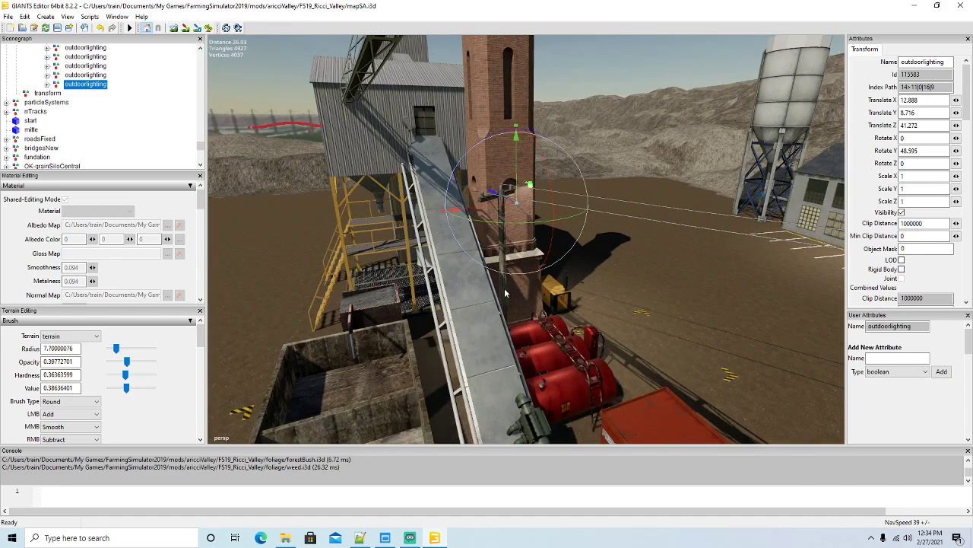
left_click(507, 295)
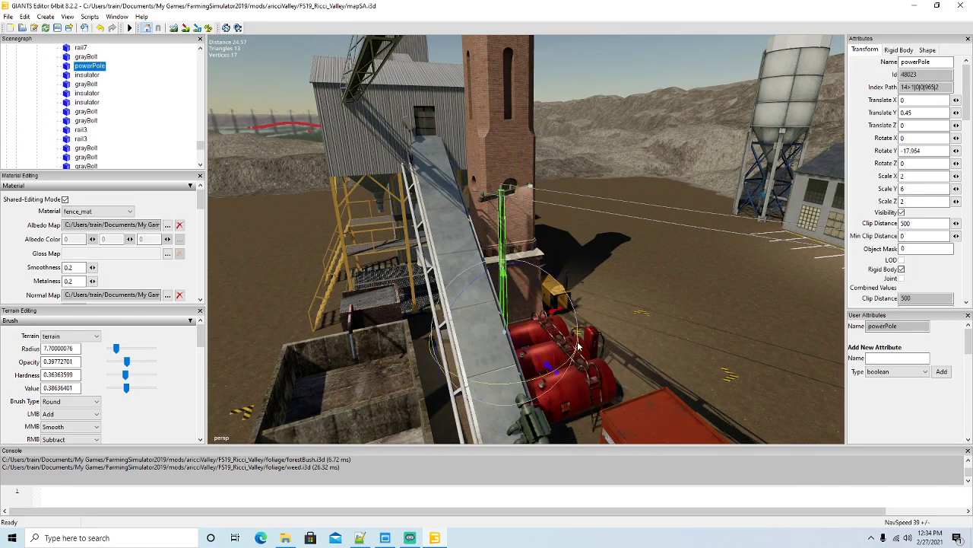
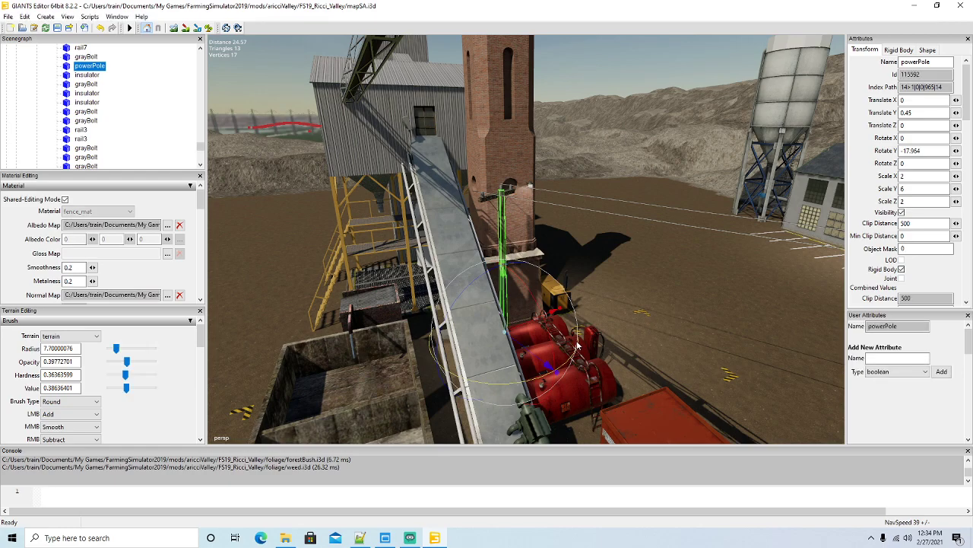
Step: Cut the duplicated powerPole and paste it into the main group of crazyCrusher
scroll(112, 125, "down", 4)
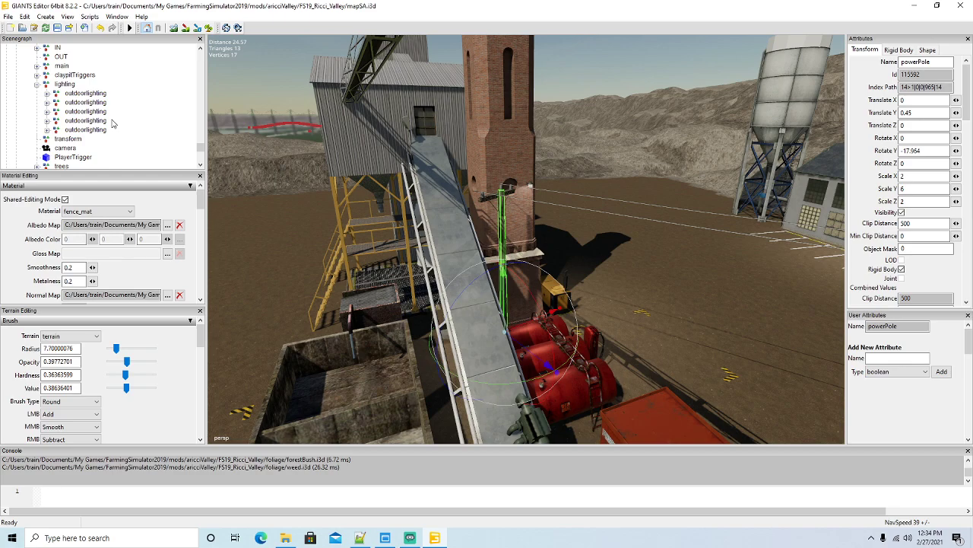
scroll(112, 125, "down", 3)
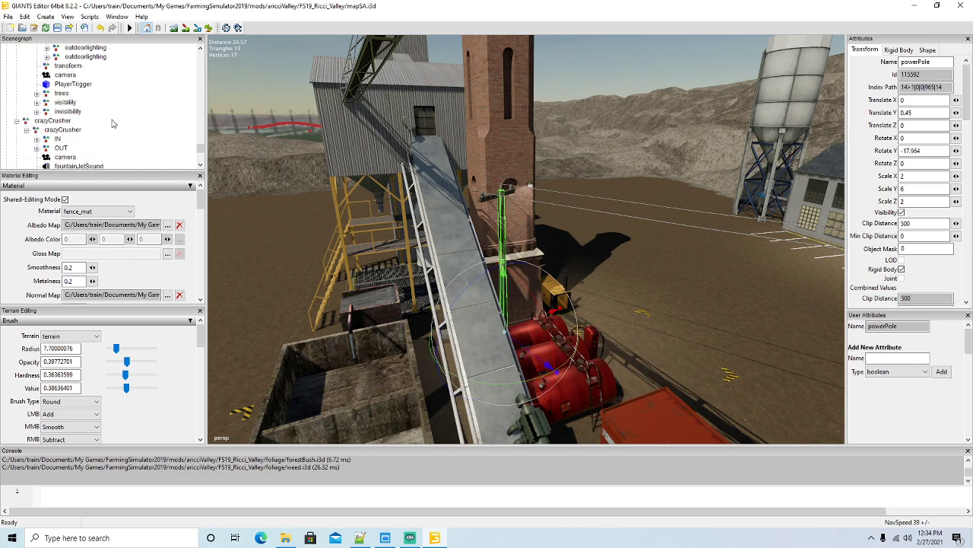
scroll(111, 123, "down", 8)
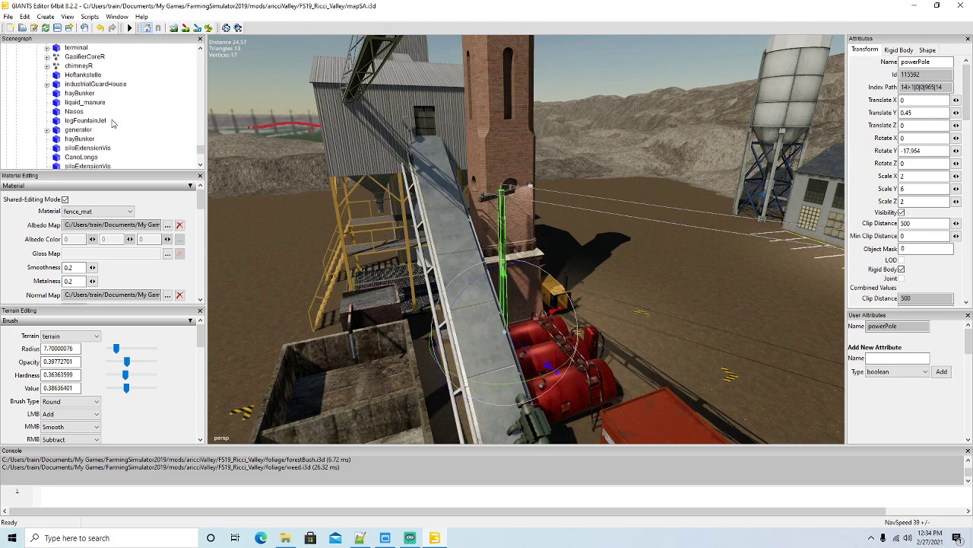
scroll(112, 123, "up", 8)
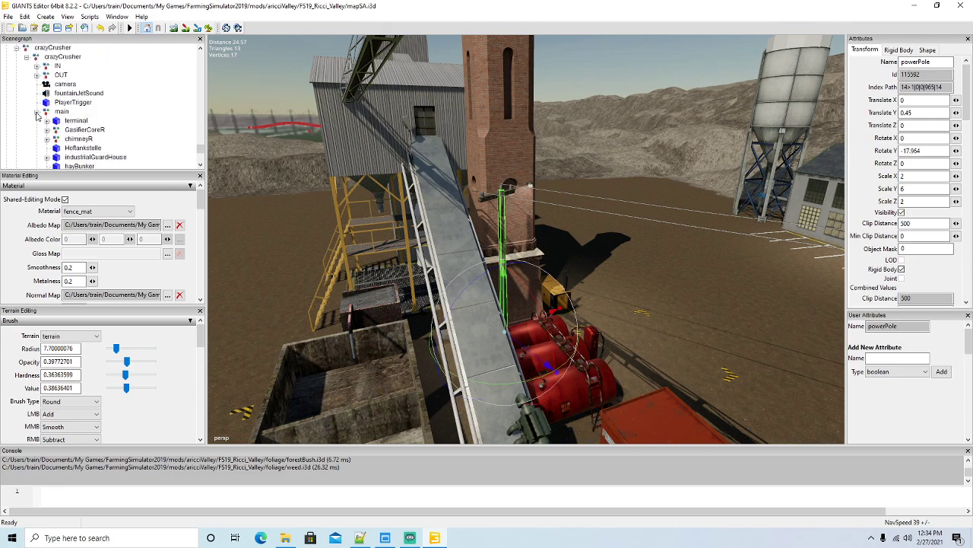
scroll(88, 128, "down", 6)
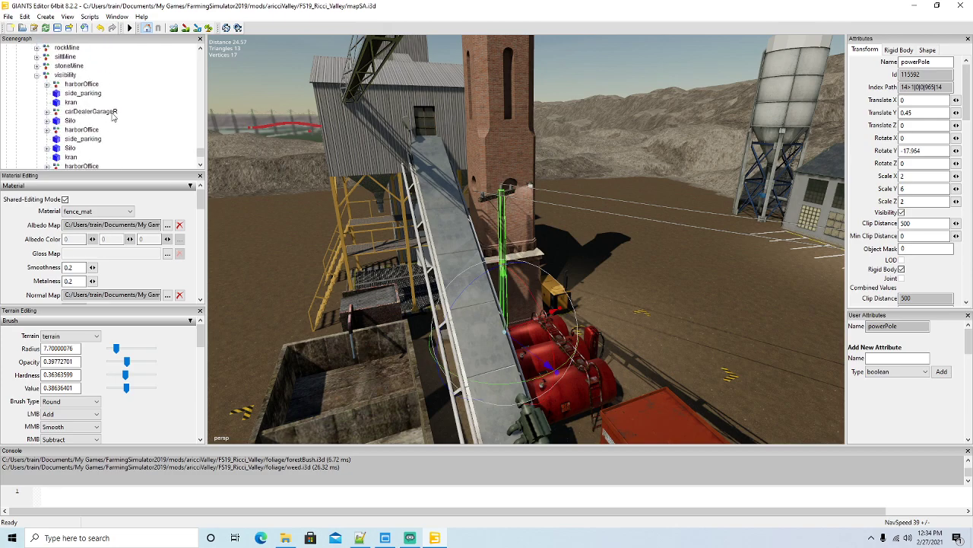
left_click(25, 17)
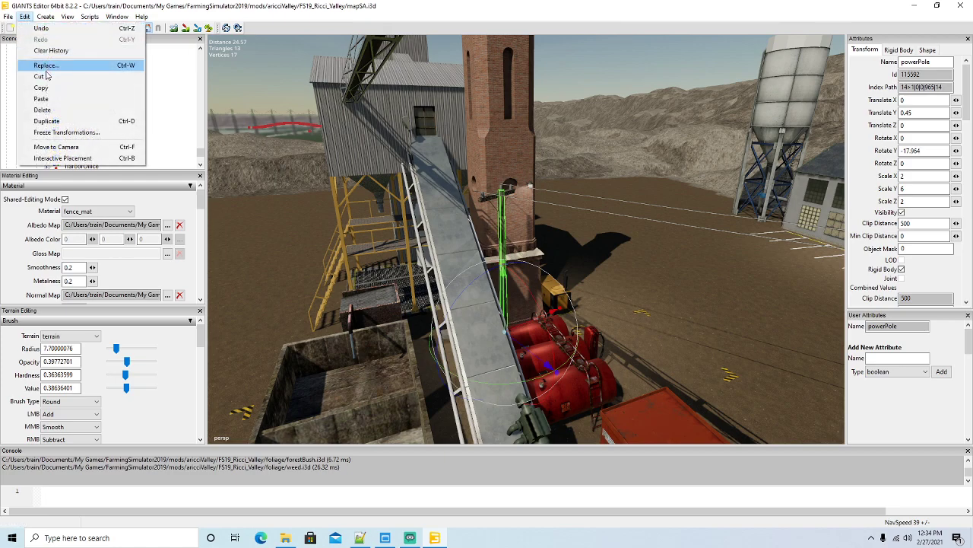
left_click(40, 77)
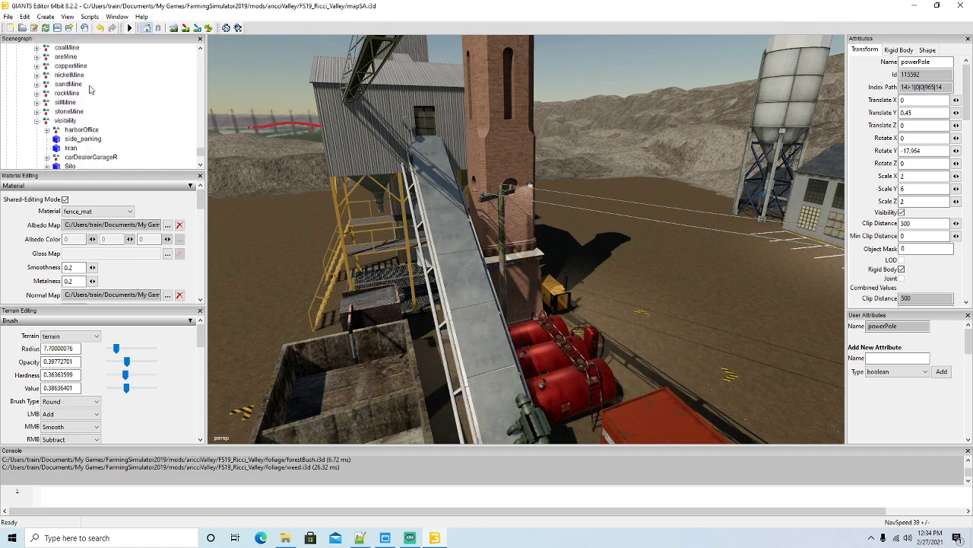
scroll(89, 89, "up", 2)
left_click(47, 85)
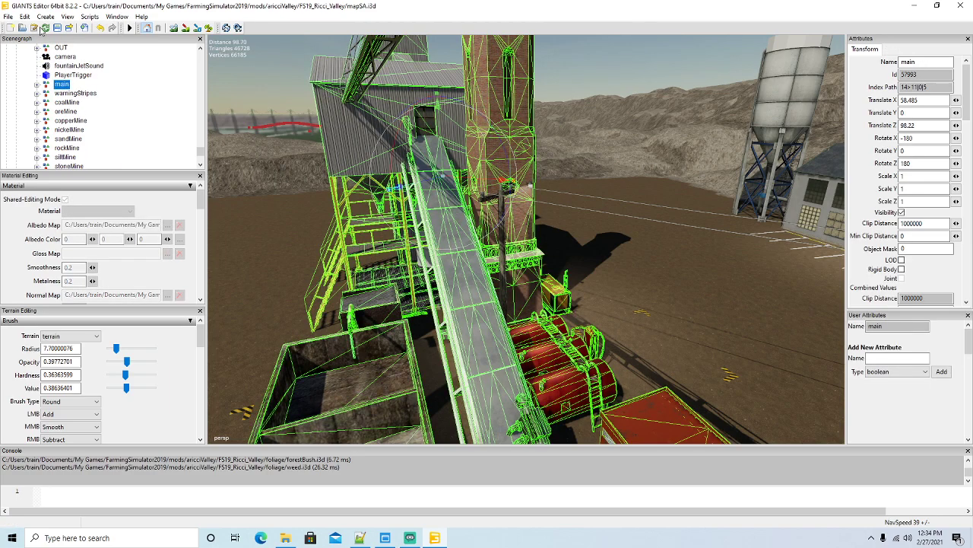
left_click(28, 16)
left_click(44, 97)
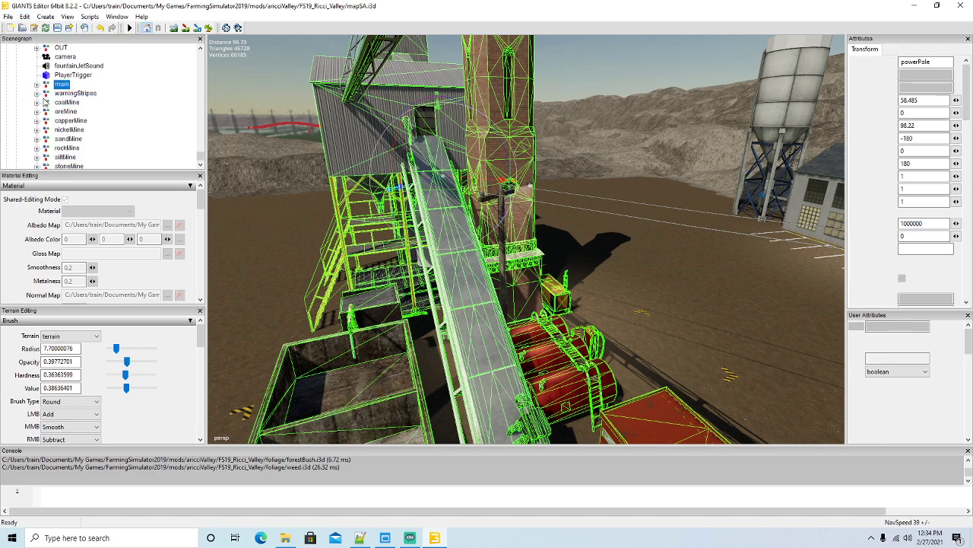
key("f")
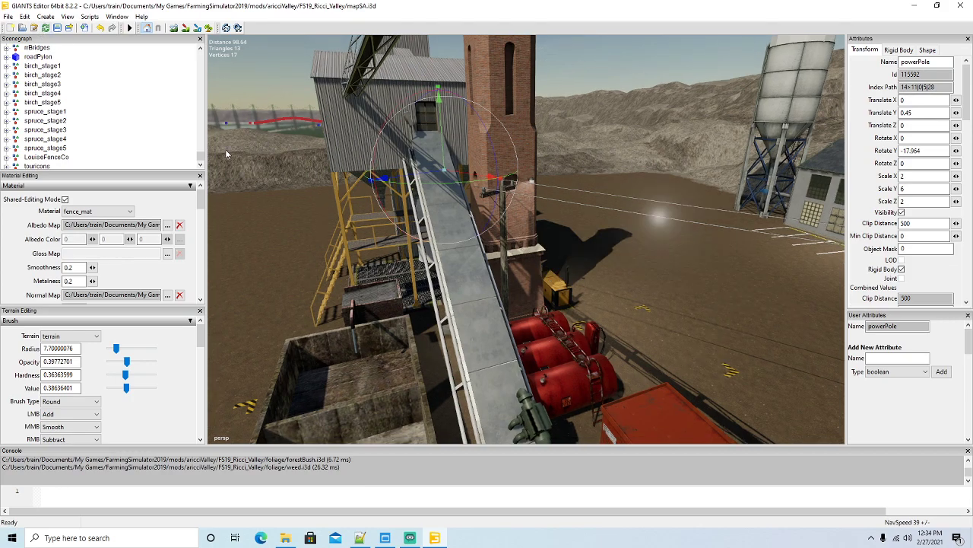
Step: Place the pasted powerPole at the outer corner of the walled bunker beside the brick shed, at about X 37.5, Y -0.03, Z 67.4
left_click(28, 17)
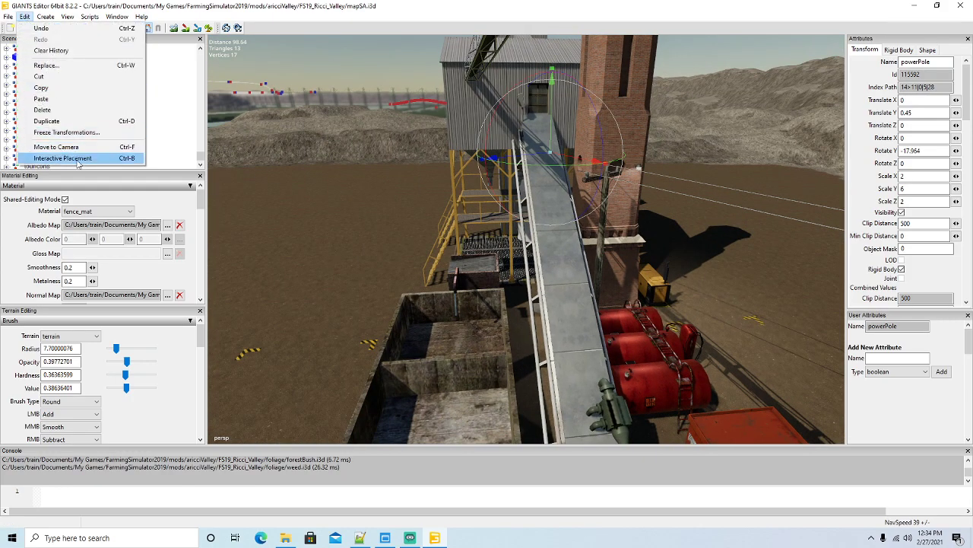
left_click(79, 162)
left_click_drag(410, 276, 632, 400)
scroll(397, 371, "up", 3)
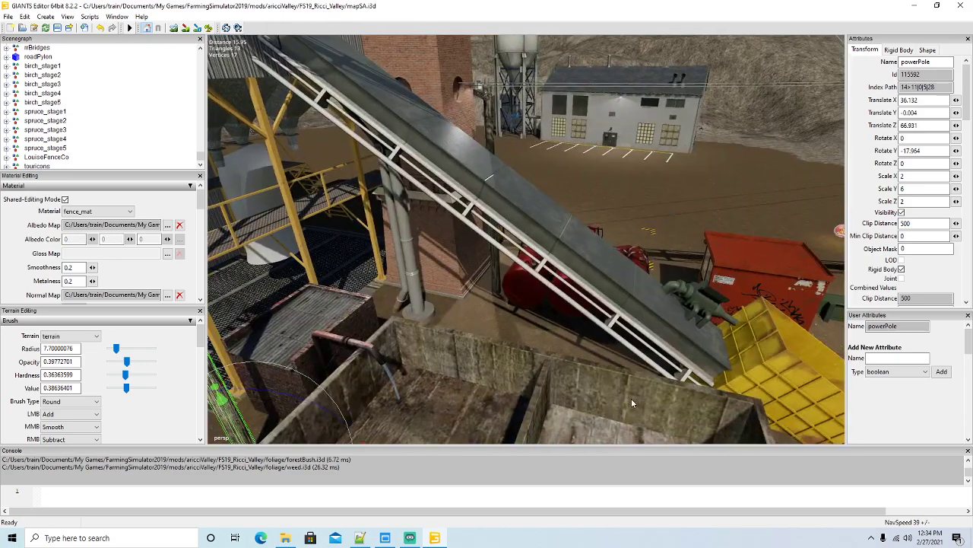
scroll(626, 406, "down", 4)
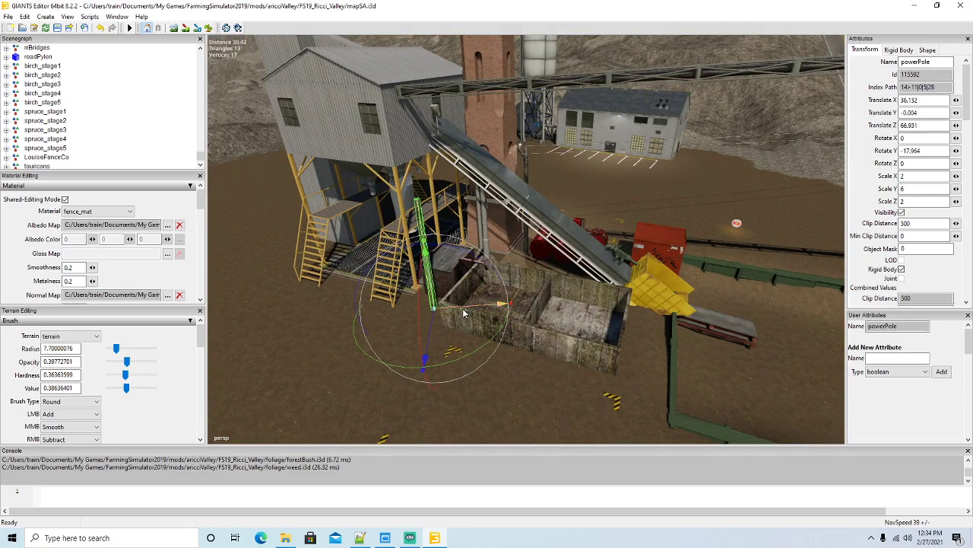
left_click_drag(463, 309, 504, 348)
scroll(600, 337, "up", 3)
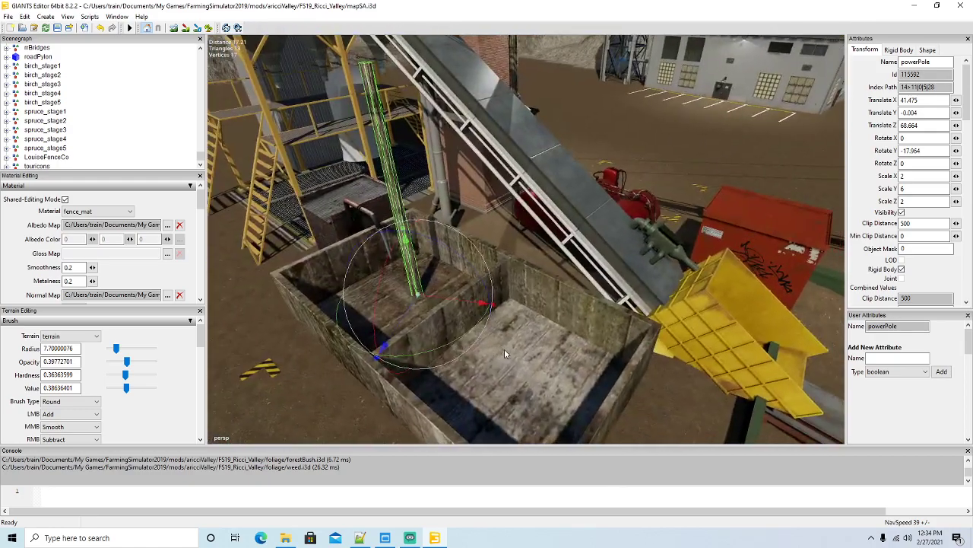
left_click_drag(440, 316, 573, 343, "alt")
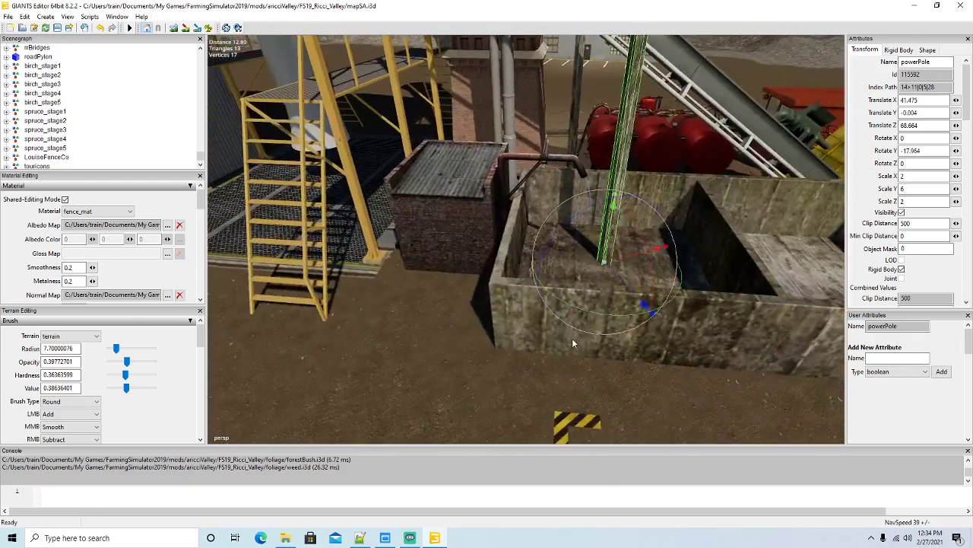
left_click_drag(629, 260, 490, 289)
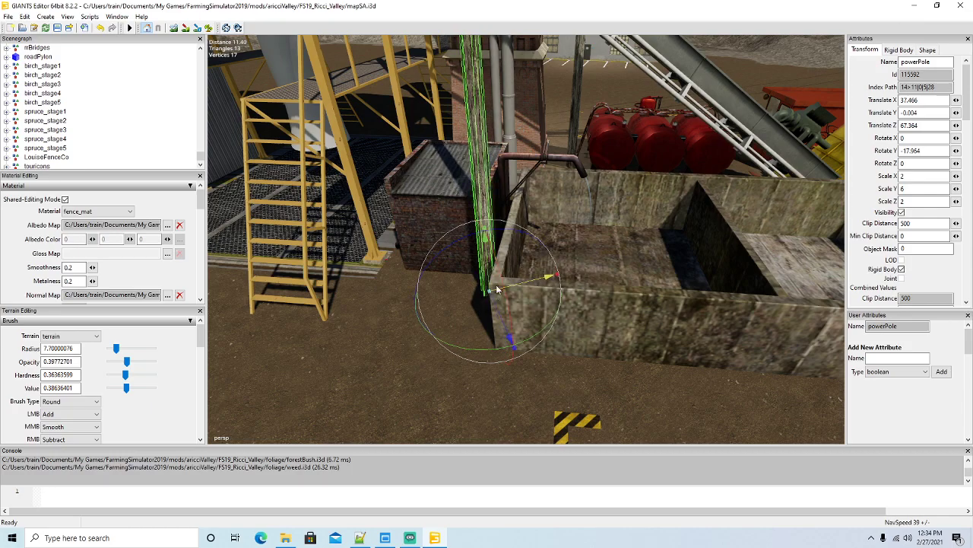
scroll(491, 274, "down", 5)
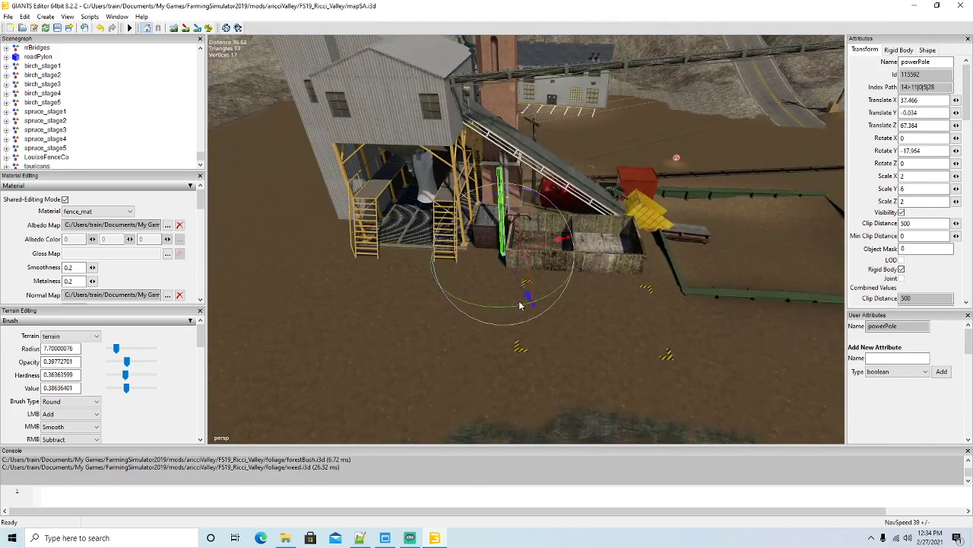
Step: Duplicate the chimney's outdoorlighting and move the copy near the crusher building's stairs, at about X 23.2, Y 8.7, Z 29.4
scroll(97, 119, "up", 10)
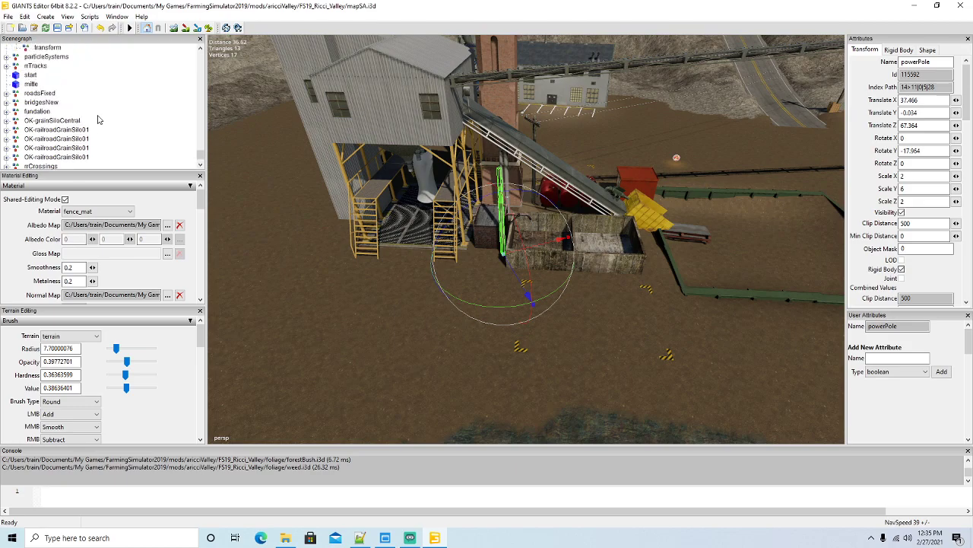
left_click(58, 106)
left_click_drag(304, 221, 333, 269, "alt")
scroll(412, 246, "up", 3)
scroll(333, 268, "down", 3)
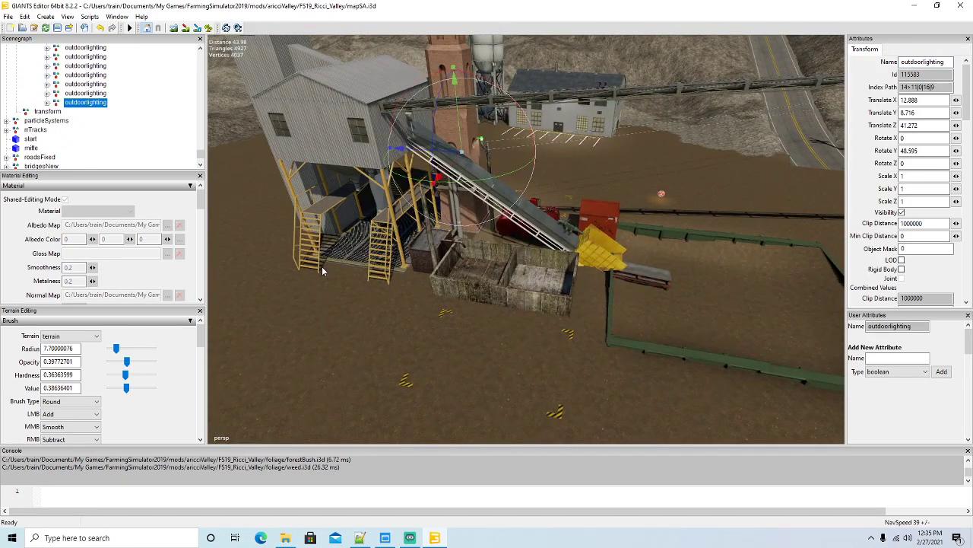
key("ctrl+d")
left_click_drag(439, 179, 333, 286)
left_click_drag(333, 286, 507, 257, "alt")
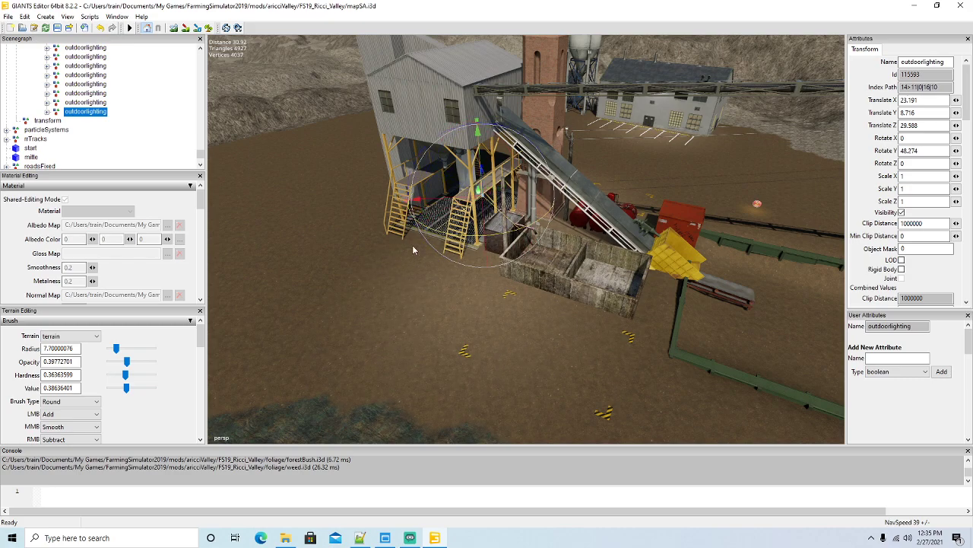
Step: Turn the copied light to Rotate Y about -7.9 and mount it on the bunker's new pole, at about X 20.5, Y 7.1, Z 32.8
left_click_drag(371, 237, 352, 237)
scroll(523, 299, "up", 5)
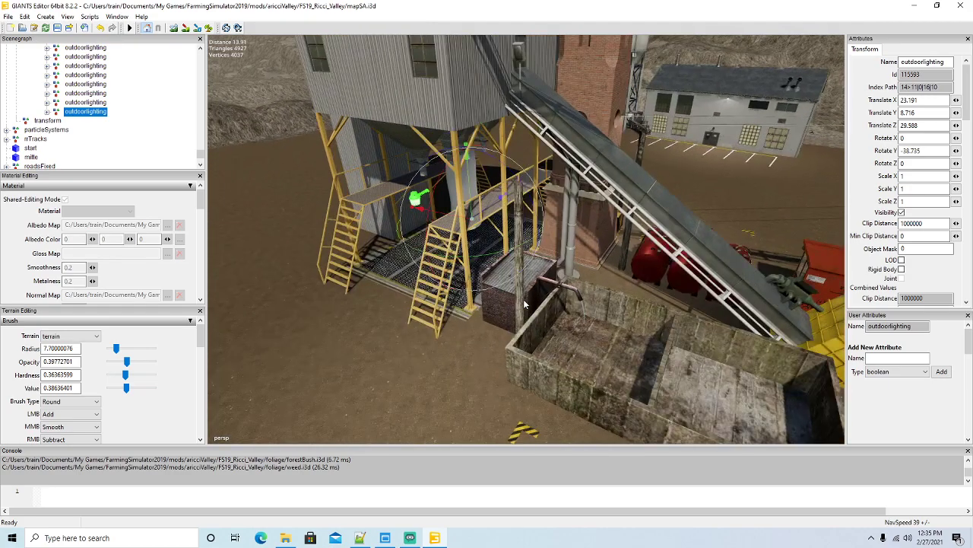
left_click_drag(489, 257, 525, 242)
left_click_drag(439, 221, 696, 259)
scroll(459, 249, "up", 5)
scroll(697, 272, "down", 5)
scroll(696, 260, "up", 4)
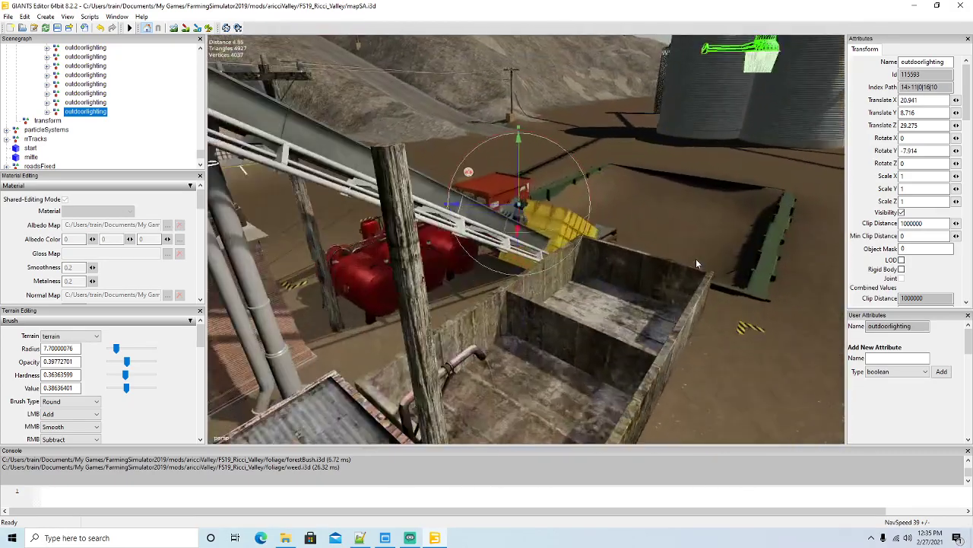
scroll(696, 263, "up", 3)
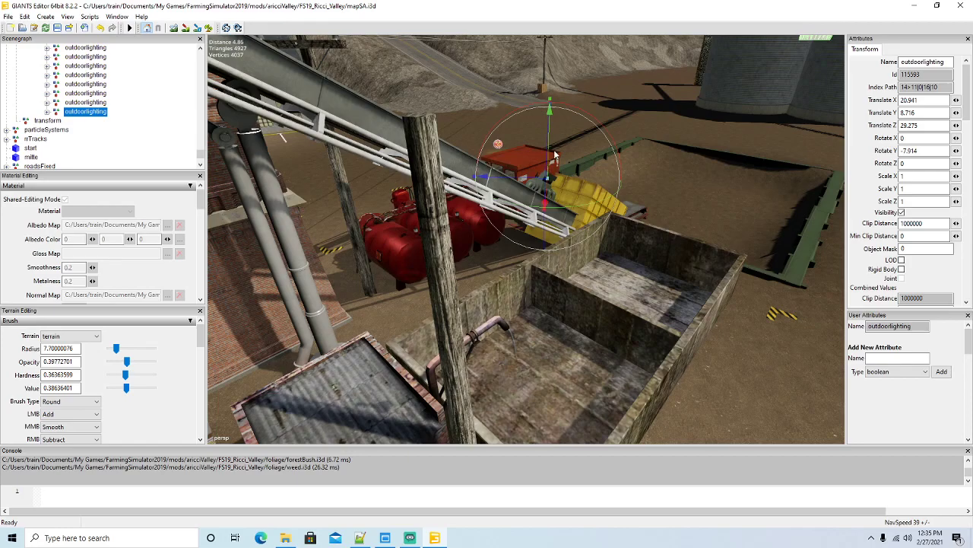
left_click_drag(553, 152, 297, 239)
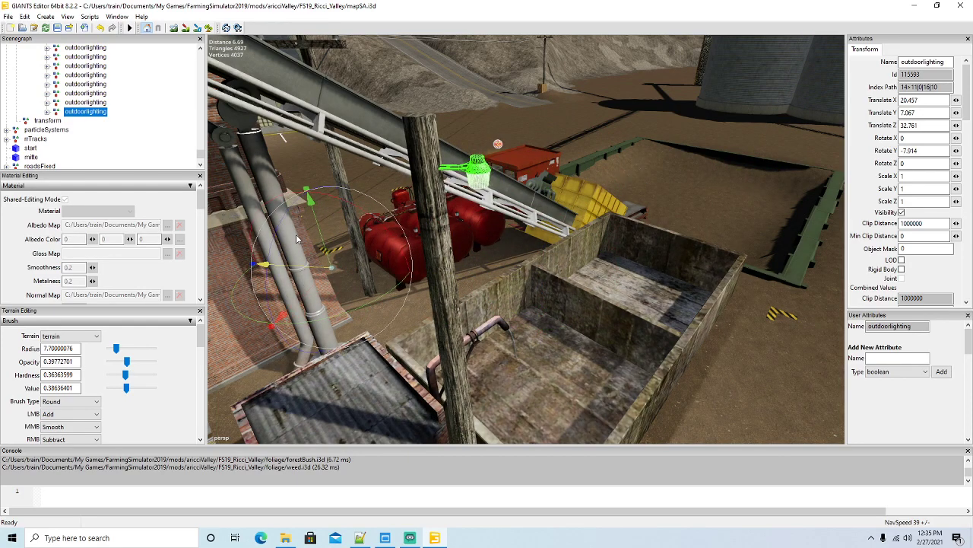
Step: Duplicate the bunker pole's outdoorlighting, turn the copy to Rotate Y about 48 and place it by the hopper loading platform at about X 28.3, Y 7.1, Z 48.8
middle_click_drag(375, 253, 562, 306)
left_click_drag(564, 307, 539, 320, "alt")
key("ctrl+d")
left_click_drag(559, 191, 460, 185)
scroll(517, 232, "up", 10)
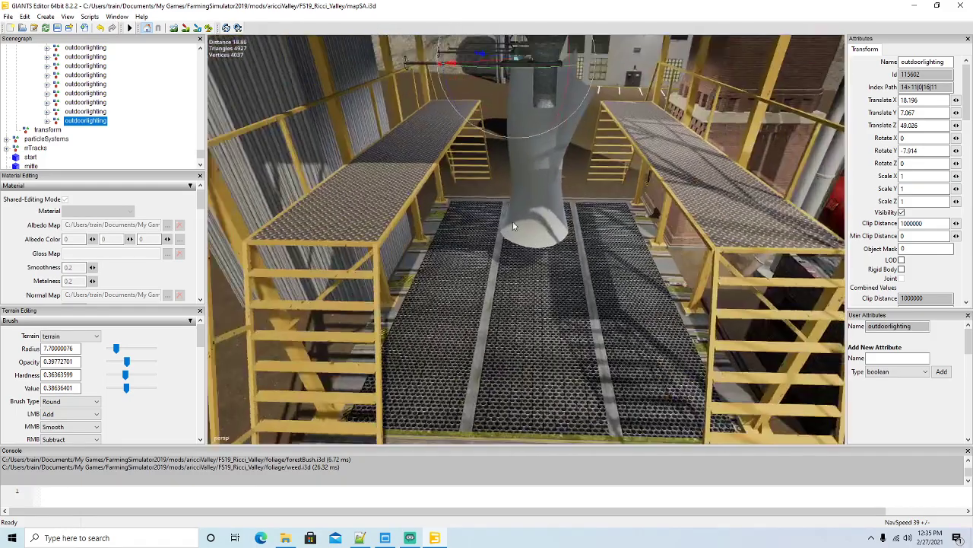
left_click_drag(513, 226, 487, 177, "alt")
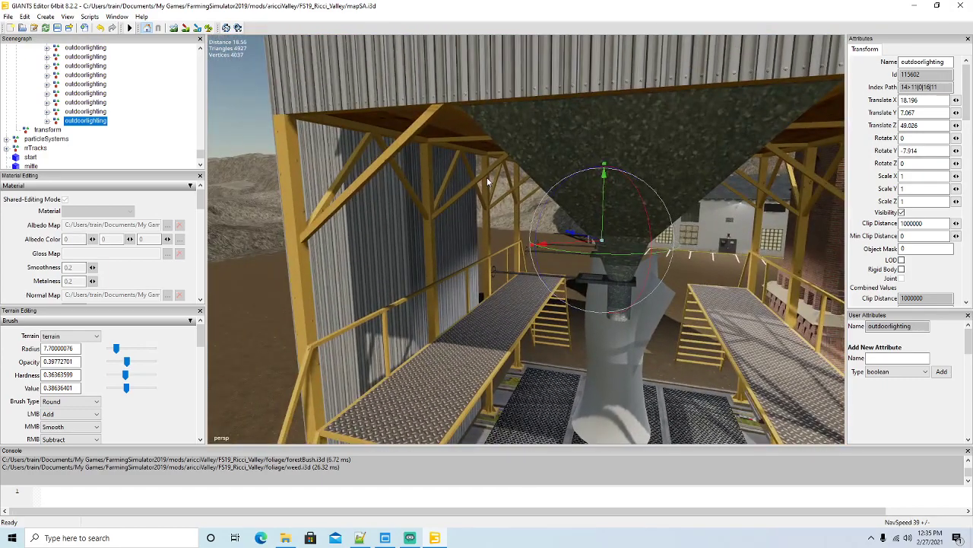
left_click_drag(576, 254, 623, 252)
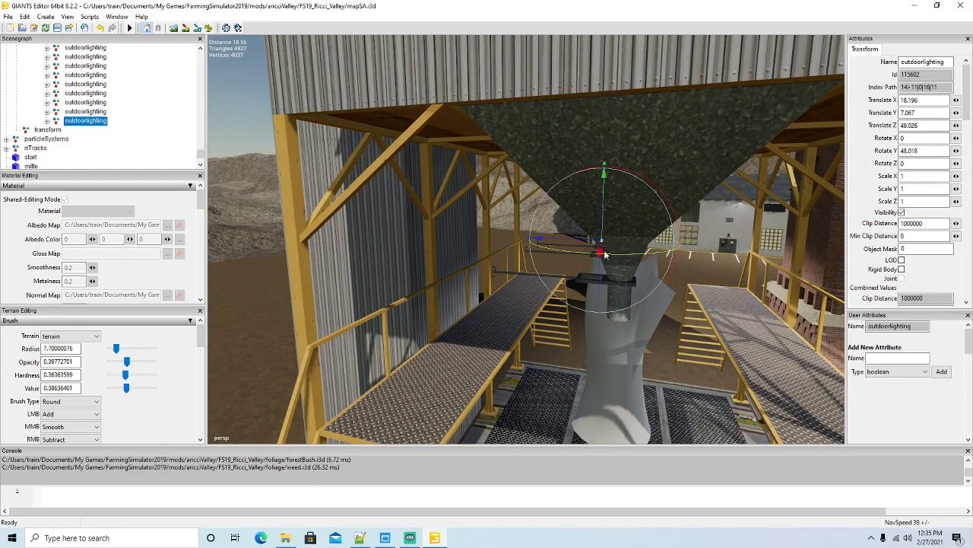
left_click_drag(564, 243, 292, 313)
left_click_drag(331, 261, 678, 362)
Step: Duplicate the outdoorlighting and interactively place the copy on the nearest gravel-pit conveyor's discharge end, at about X 42.2, Y 9.4, Z -9.1
scroll(458, 327, "down", 10)
scroll(483, 352, "up", 3)
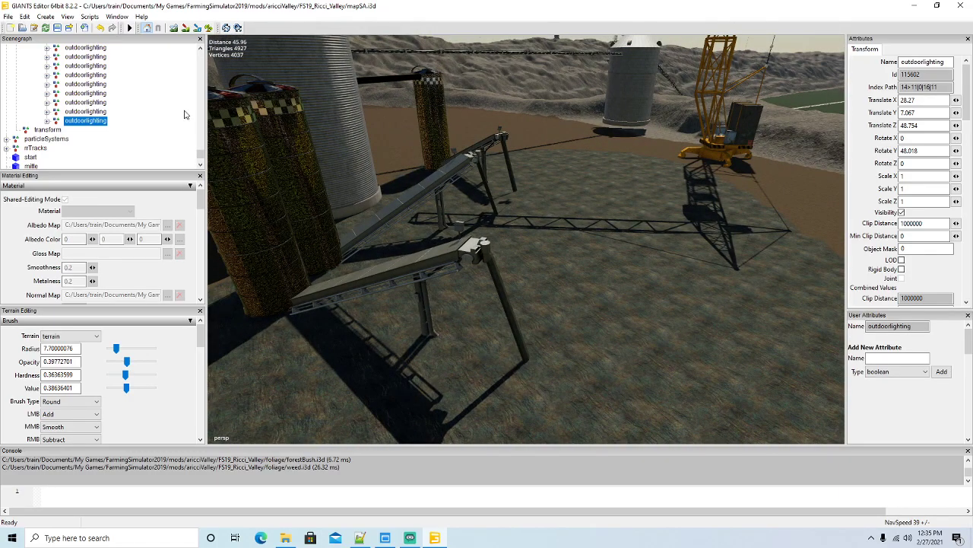
key("ctrl+d")
left_click(24, 16)
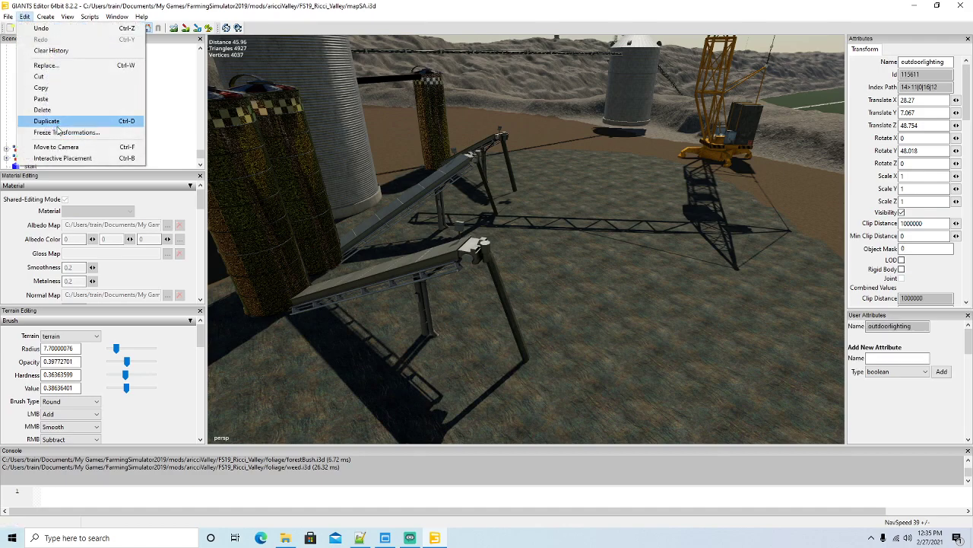
left_click(63, 158)
left_click(485, 251)
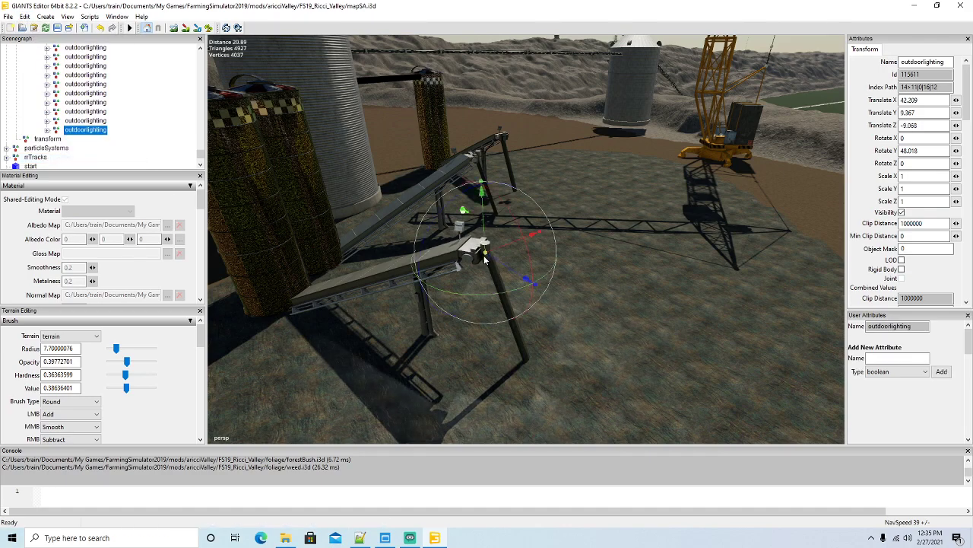
Step: Turn the placed light to Rotate X -180, Y about -84.5, Z 180 and mount it on the conveyor end at about X 39.9, Y 7.2, Z -10.9
left_click_drag(506, 291, 322, 209)
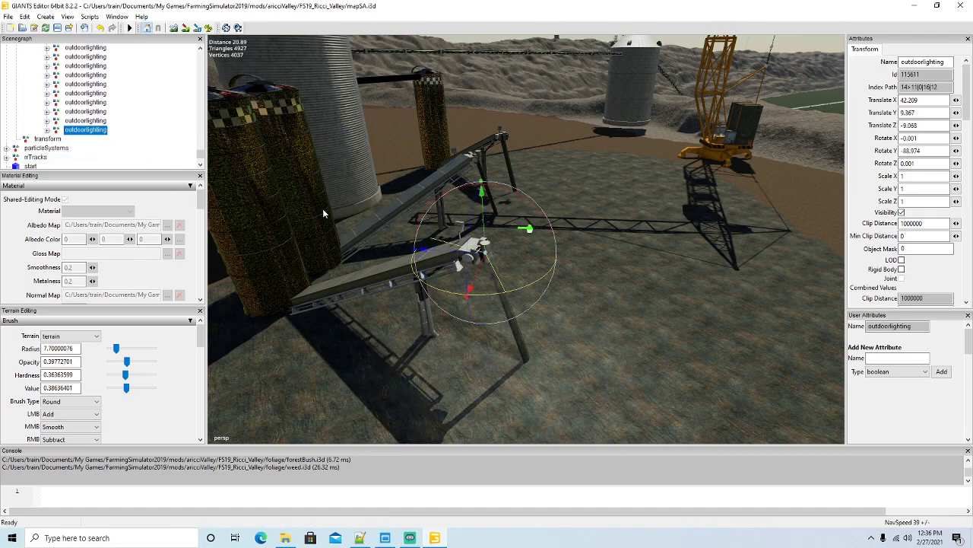
left_click_drag(424, 248, 398, 247)
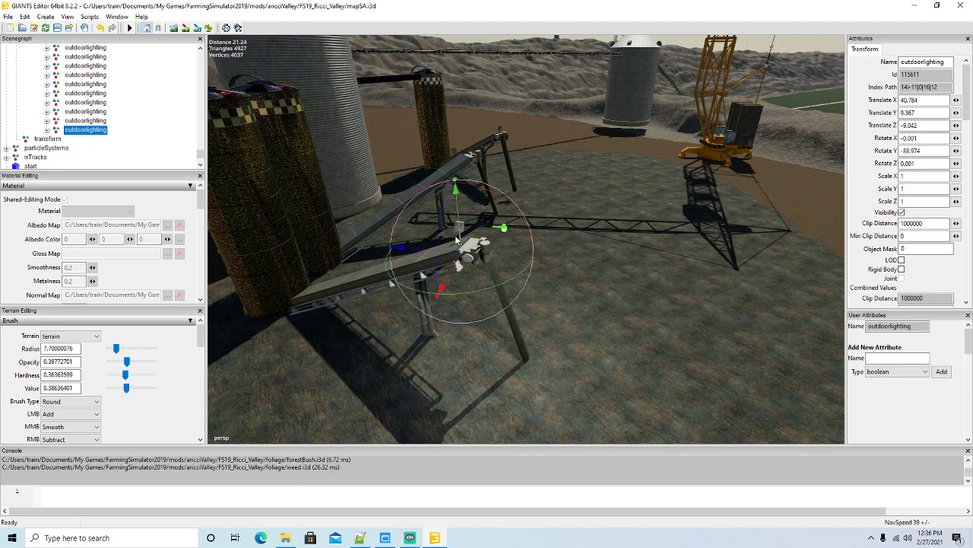
left_click_drag(461, 239, 462, 260)
scroll(481, 274, "up", 5)
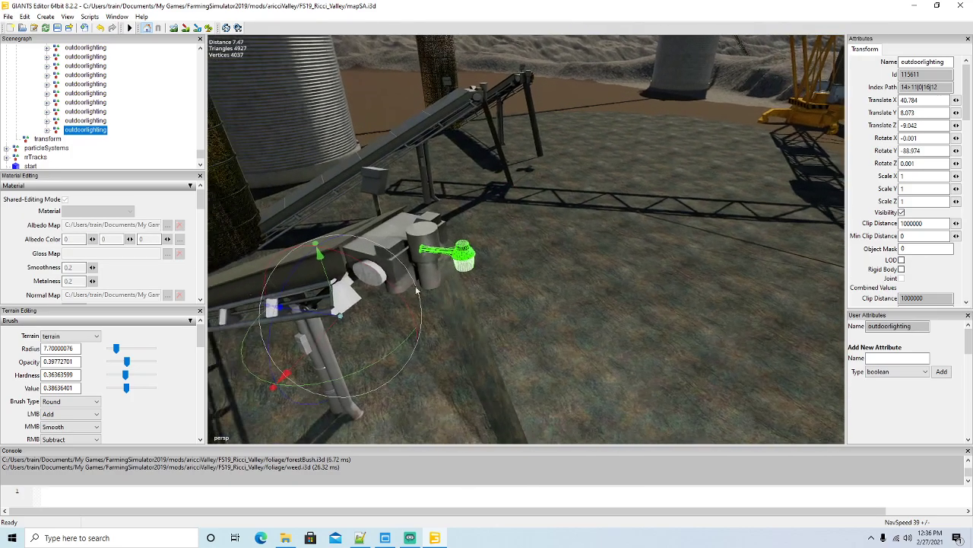
left_click_drag(324, 338, 357, 297)
left_click_drag(378, 333, 367, 343)
mouse_move(333, 290)
left_mouse_down()
mouse_move(335, 280)
mouse_move(341, 286)
left_mouse_up()
Step: Duplicate the conveyor light and move the copy towards the gravel pit's second conveyor, at about X 36.2, Y 7.2, Z -27.2
scroll(409, 312, "down", 7)
left_click_drag(409, 311, 424, 297, "alt")
key("ctrl+d")
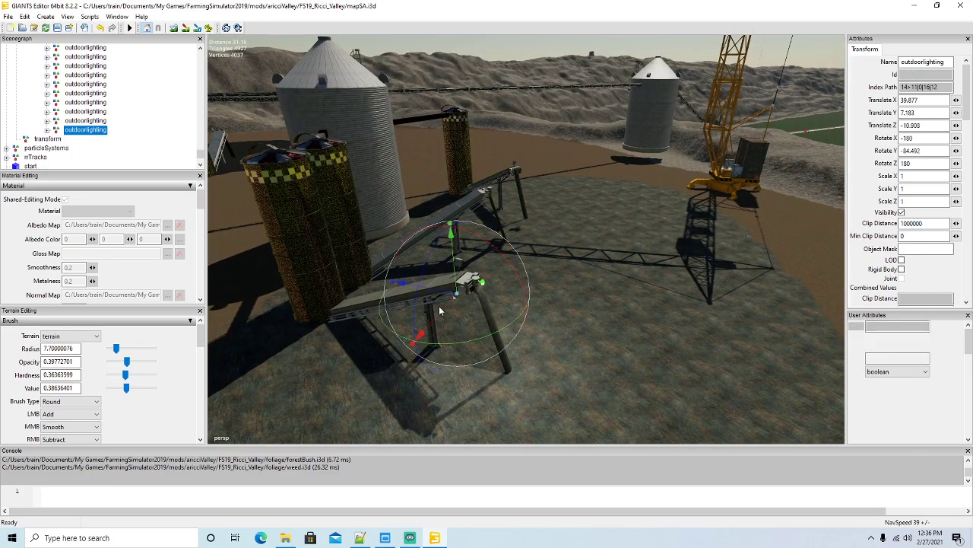
left_click_drag(468, 337, 544, 251)
left_click_drag(496, 225, 433, 181)
scroll(514, 230, "up", 3)
left_click_drag(501, 252, 375, 272, "alt")
scroll(514, 230, "up", 3)
scroll(375, 272, "down", 4)
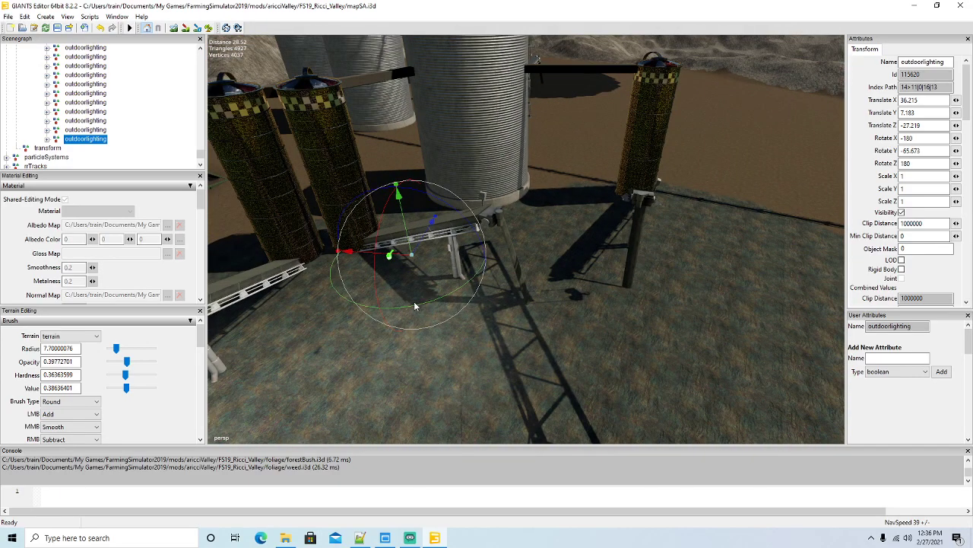
Step: Turn the copy to Rotate Y about -50.9 and mount it on the second conveyor's discharge end, at about X 33.8, Y 7.2, Z -33.5
left_click_drag(416, 309, 494, 258)
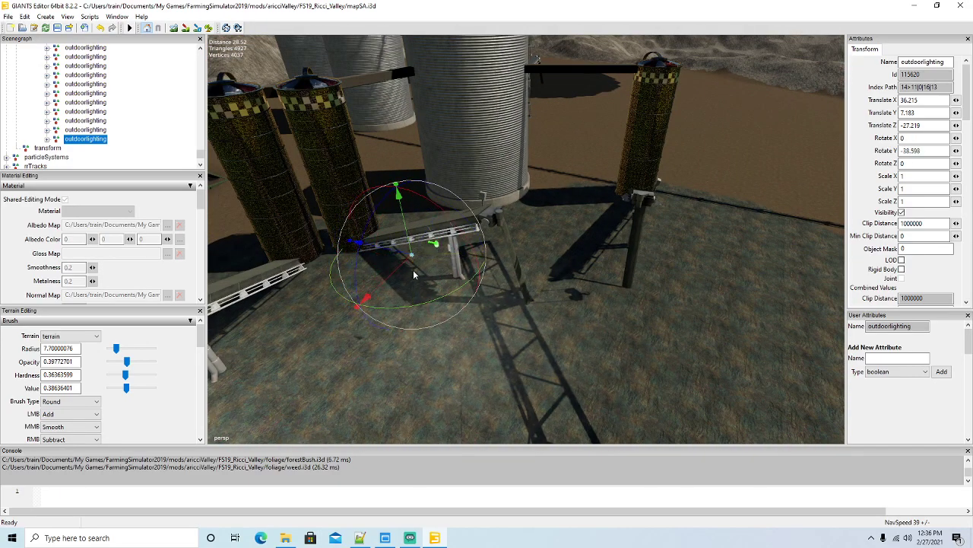
left_click_drag(395, 274, 466, 232)
scroll(490, 273, "up", 6)
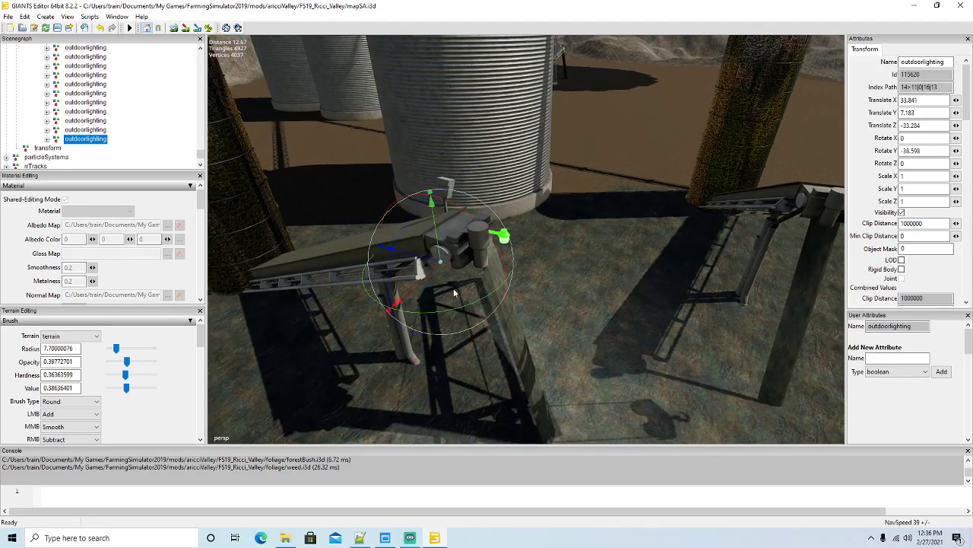
left_click_drag(426, 282, 418, 286)
left_click_drag(460, 310, 426, 280)
Step: Duplicate the light, turn the copy to Rotate X -180, Y about -51.1, Z 180 and mount it on the third conveyor at about X 35.2, Y 7.2, Z -48.5
scroll(438, 326, "down", 3)
scroll(442, 326, "down", 3)
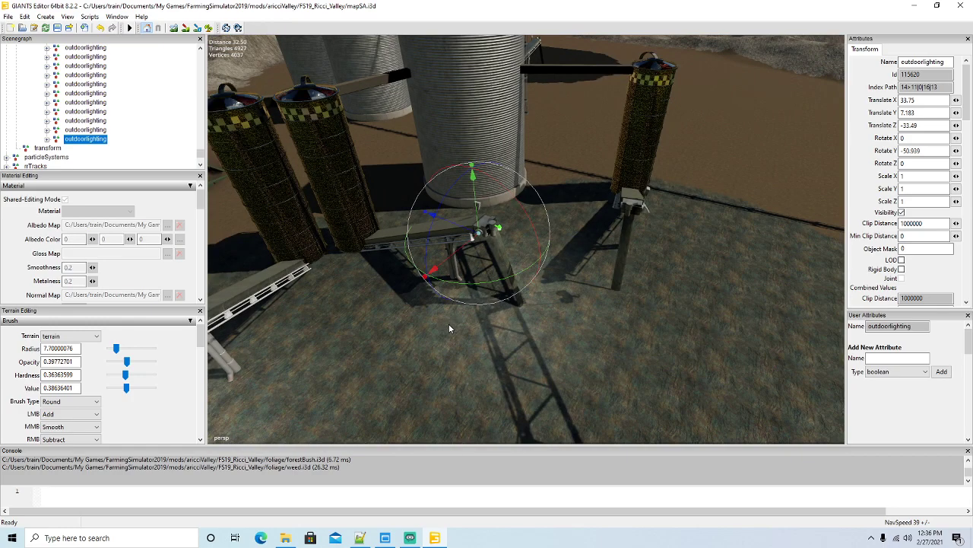
key("ctrl+d")
left_click_drag(431, 278, 416, 272)
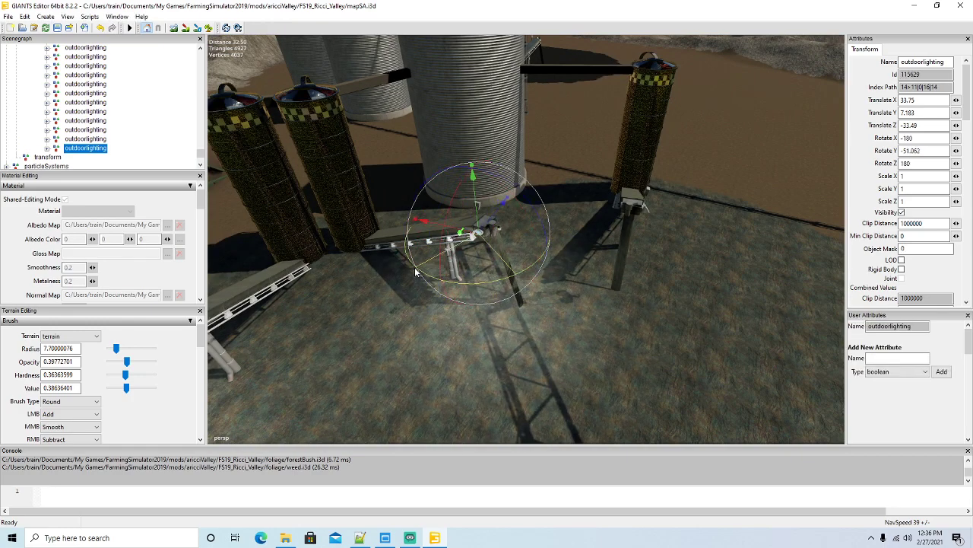
left_click_drag(472, 234, 524, 304)
scroll(732, 288, "up", 5)
scroll(524, 304, "down", 5)
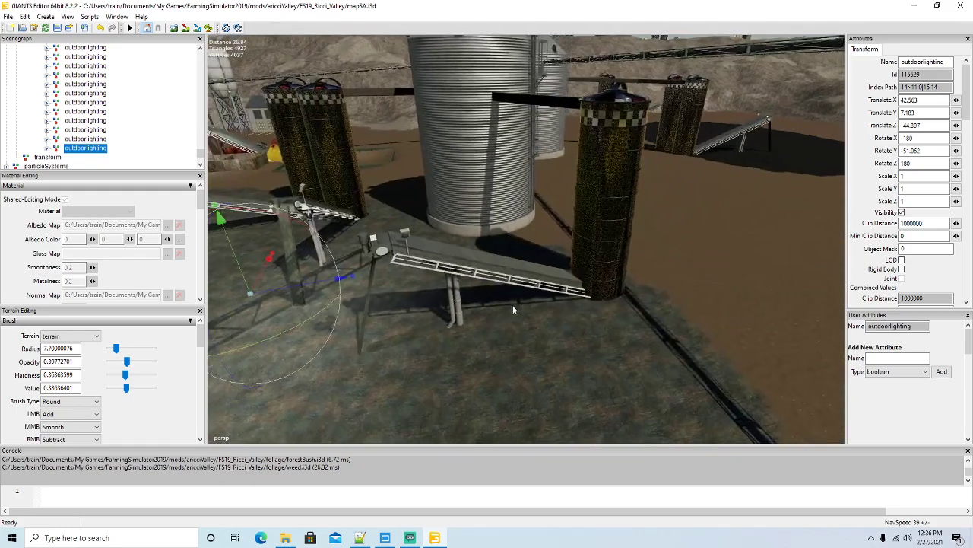
left_click_drag(319, 283, 455, 260)
Step: Duplicate the third conveyor's light and move the copy to the nearest conveyor over the black ground, at about X -63.2, Y 7.2, Z -73.7
left_click_drag(408, 305, 555, 266, "alt")
scroll(322, 271, "up", 3)
left_click_drag(451, 295, 323, 339, "alt")
scroll(501, 294, "down", 6)
scroll(553, 311, "up", 3)
scroll(539, 297, "up", 3)
scroll(519, 313, "up", 2)
scroll(519, 316, "up", 3)
scroll(394, 357, "down", 4)
scroll(327, 346, "up", 3)
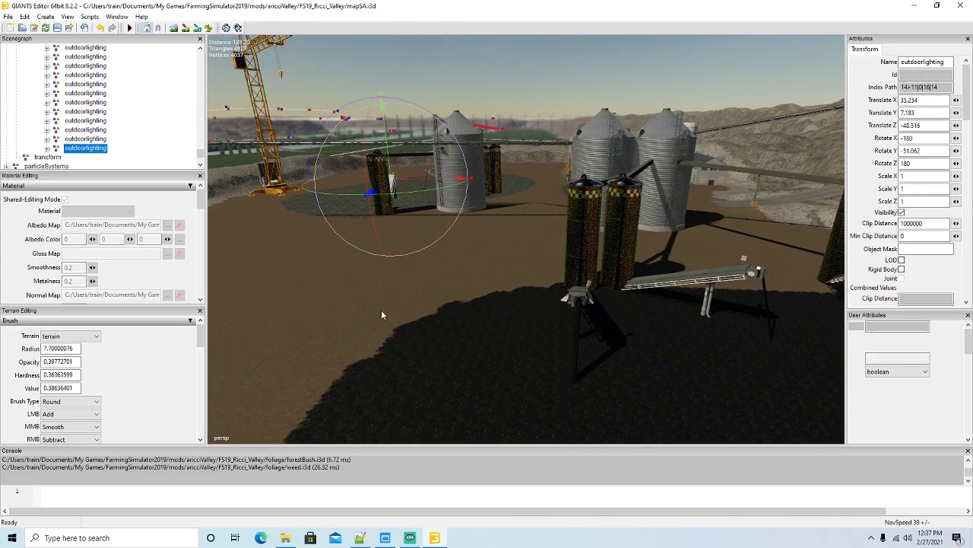
key("ctrl+d")
left_click_drag(375, 195, 269, 331)
left_click_drag(314, 272, 623, 411)
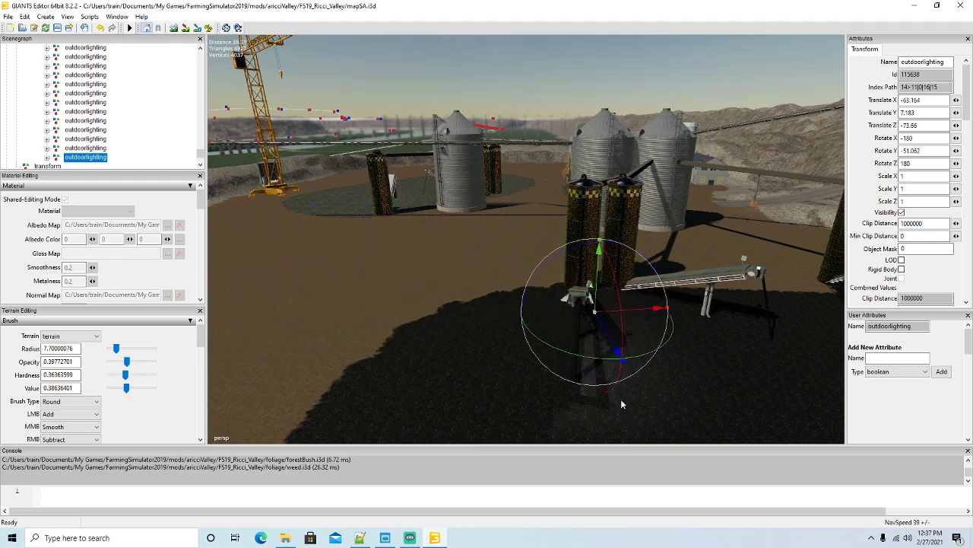
Step: Turn the copied light to Rotate Y about 21 and mount it on the conveyor's discharge end, at about X -60.9, Y 7.1, Z -73
left_click_drag(585, 360, 647, 289)
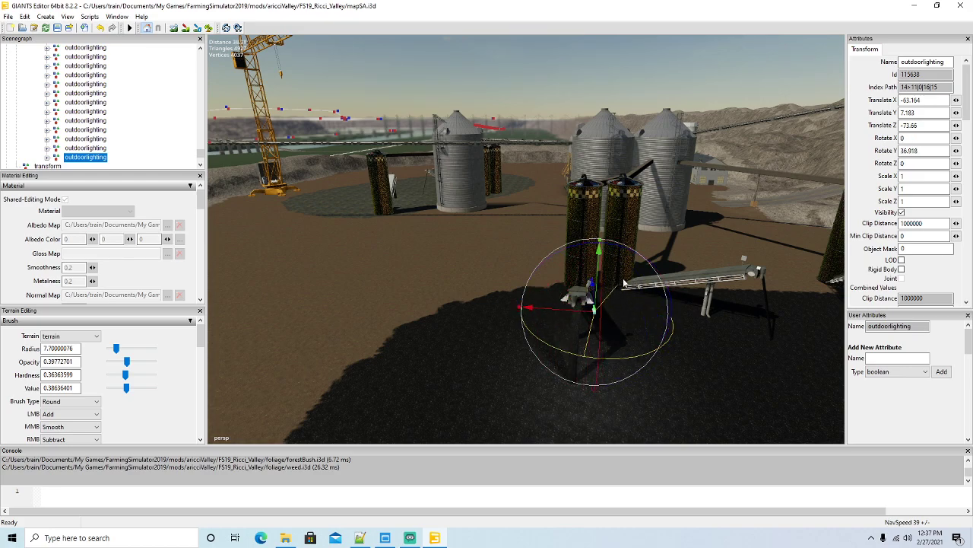
scroll(672, 343, "up", 5)
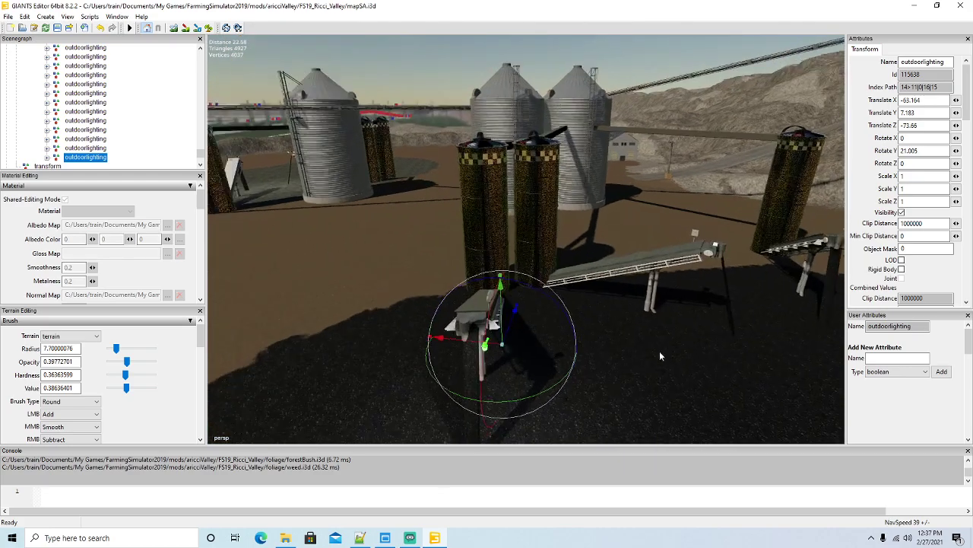
left_click_drag(500, 311, 543, 283)
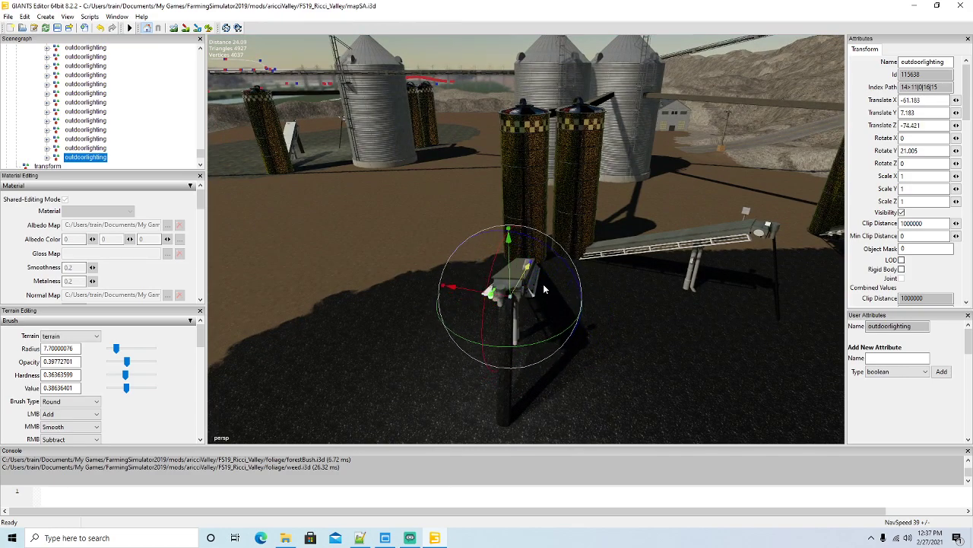
scroll(545, 299, "up", 8)
middle_click_drag(530, 355, 464, 346)
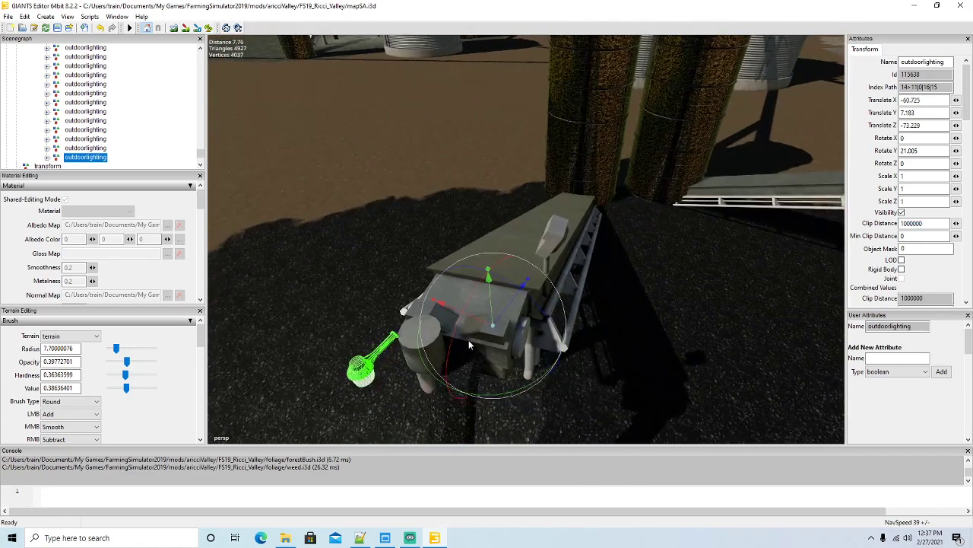
left_click_drag(503, 322, 546, 356)
Step: Duplicate the light, turn the copy to Rotate Y about 42.6 and mount it on the black pit's middle conveyor at about X -72.6, Y 7.1, Z -51.8
scroll(519, 334, "down", 5)
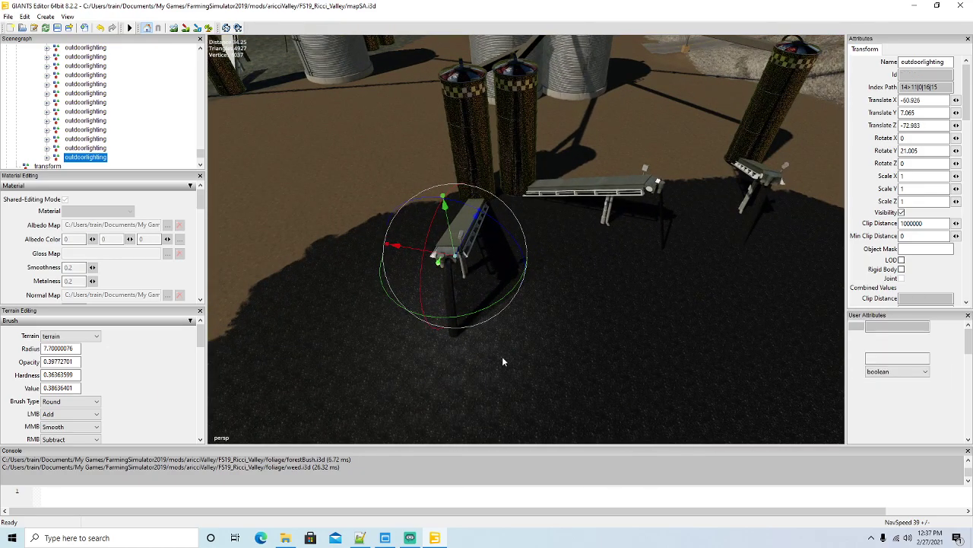
key("ctrl+d")
left_click_drag(403, 247, 663, 206)
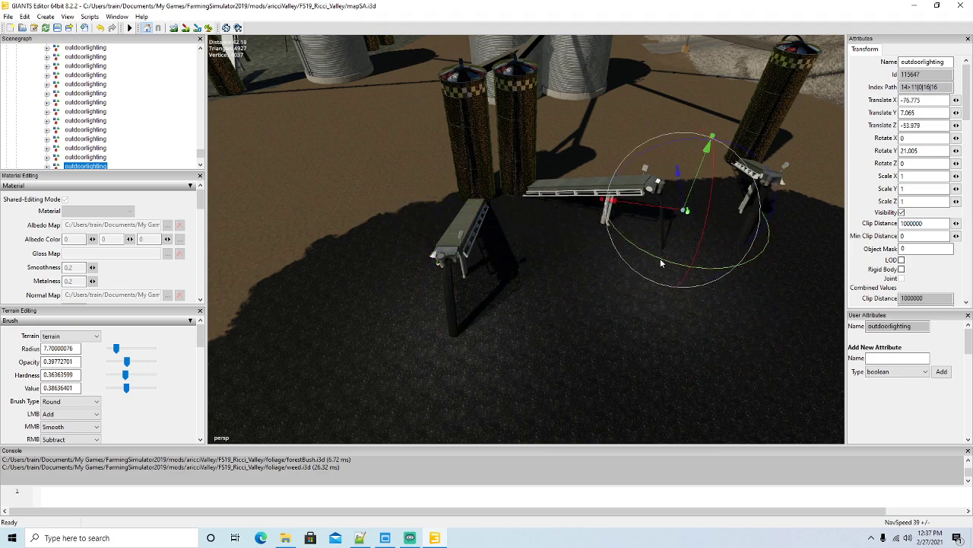
left_click_drag(668, 263, 515, 251)
scroll(727, 266, "up", 4)
mouse_move(579, 317)
left_mouse_down("alt")
mouse_move(655, 276)
mouse_move(601, 305)
mouse_move(585, 325)
left_mouse_up("alt")
scroll(655, 273, "up", 4)
Step: Duplicate the light, turn the copy to Rotate Y about 27 and mount it on the black pit's last conveyor at about X -82.8, Y 7.1, Z -43.4
scroll(601, 304, "down", 4)
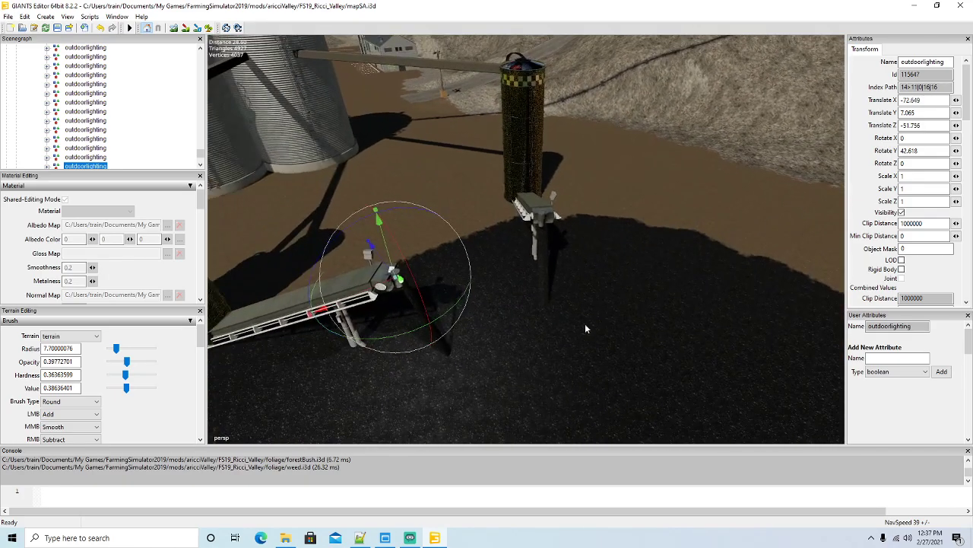
key("ctrl+d")
left_click_drag(389, 282, 573, 275)
scroll(495, 306, "up", 4)
left_click_drag(527, 350, 481, 347, "alt")
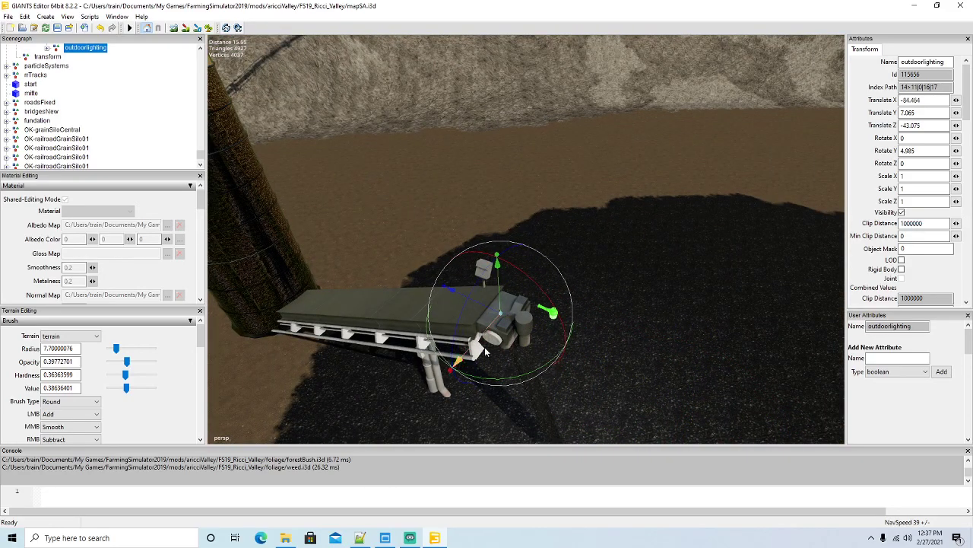
left_click_drag(510, 383, 532, 372)
left_click_drag(467, 319, 477, 384)
Step: Duplicate the light and interactively place the copy on the front wall of the office with the parking bays, at about X -8.4, Y -62, Z -316.4
scroll(512, 377, "down", 10)
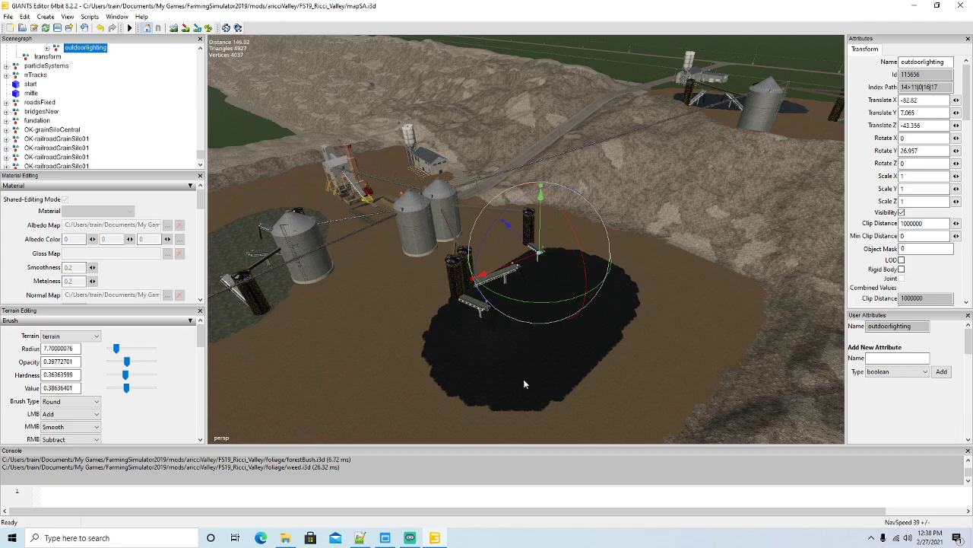
middle_click_drag(577, 385, 438, 423)
scroll(438, 418, "up", 12)
left_click_drag(439, 418, 259, 414, "alt")
left_click_drag(543, 400, 349, 386, "alt")
scroll(358, 370, "up", 6)
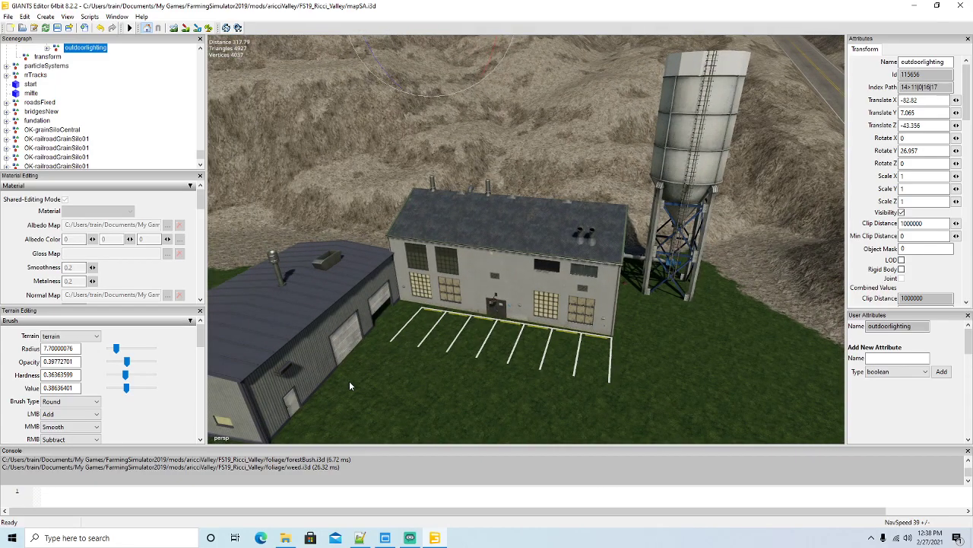
left_click(24, 16)
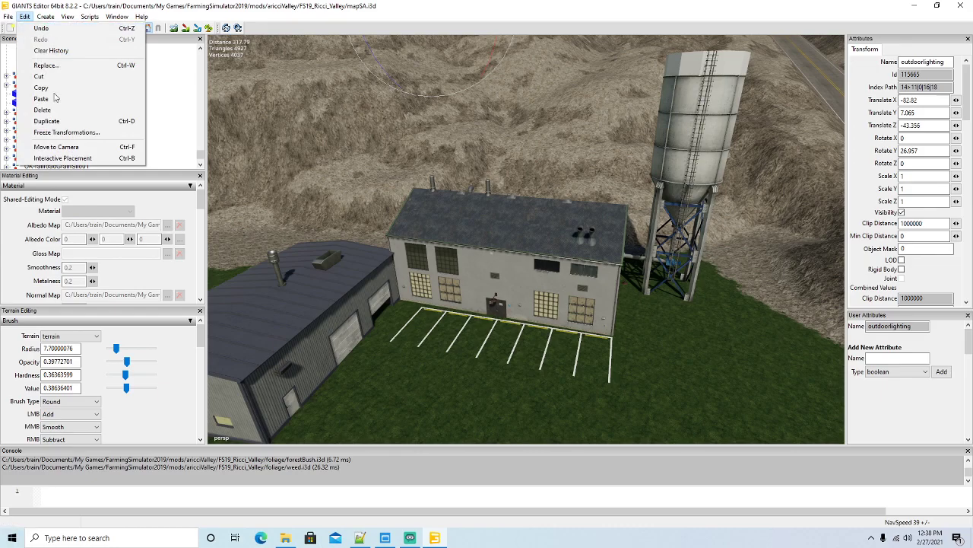
left_click(57, 158)
left_click(505, 269)
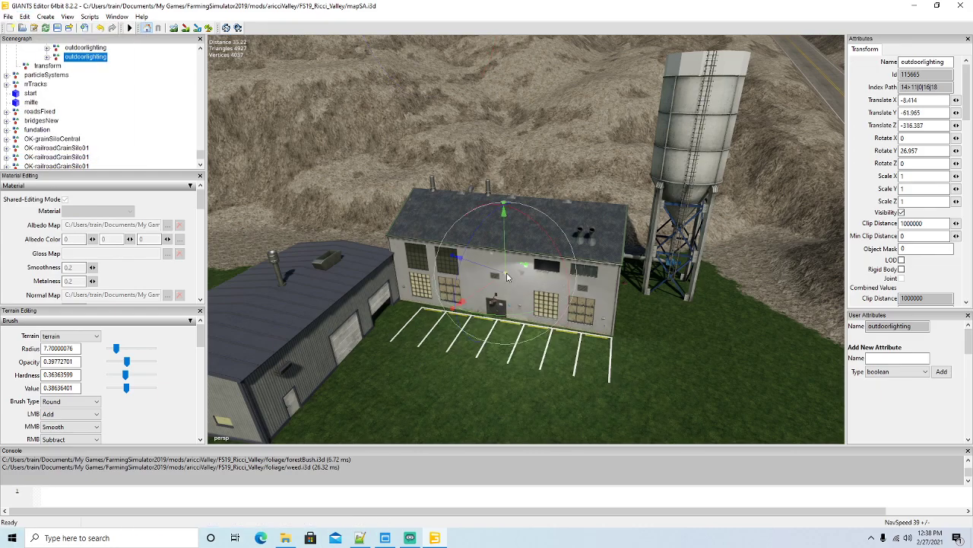
Step: Turn the office light to Rotate Y about -45.4 and fit it above the entrance at about X -10, Y -62, Z -314.9
left_click_drag(536, 289, 577, 318, "alt")
left_click_drag(565, 279, 478, 282)
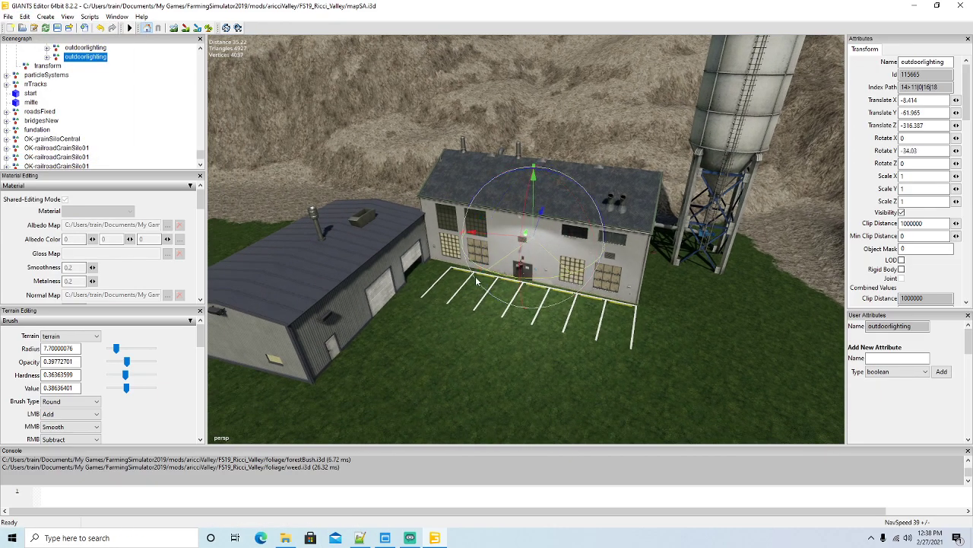
right_click_drag(457, 285, 544, 311, "alt")
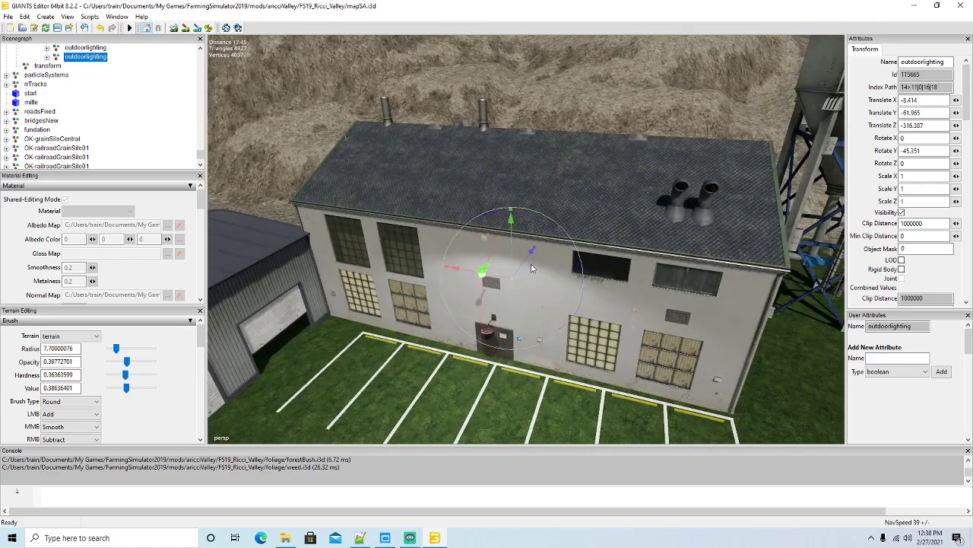
left_click_drag(525, 268, 550, 290)
Step: Duplicate the office light, turn the copy to Rotate Y about -34.3 and fit it on the garage's end wall at about X 18.4, Y -63.6, Z -313.6
scroll(544, 296, "down", 8)
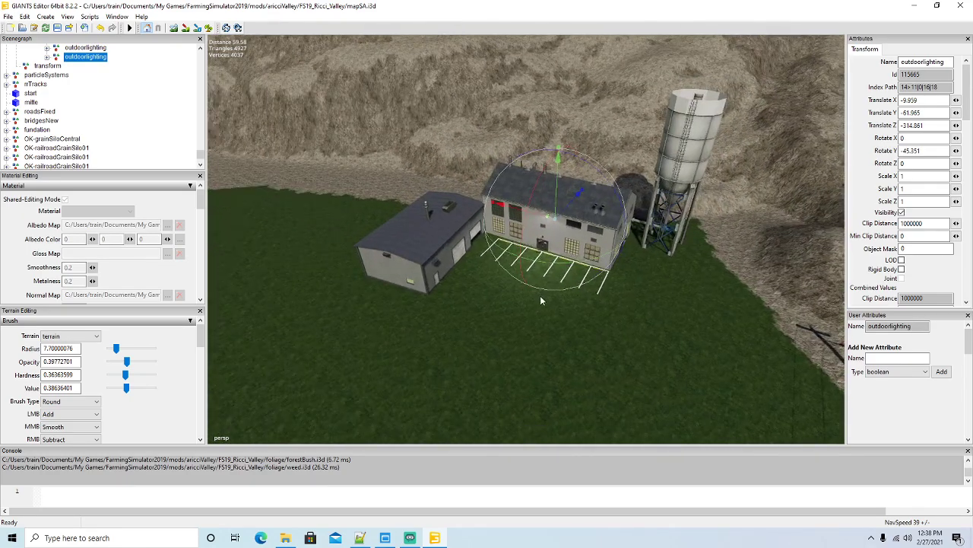
key("ctrl+d")
left_click_drag(511, 206, 383, 184)
left_click_drag(461, 187, 394, 266)
key("f")
scroll(382, 284, "up", 4)
scroll(382, 284, "up", 5)
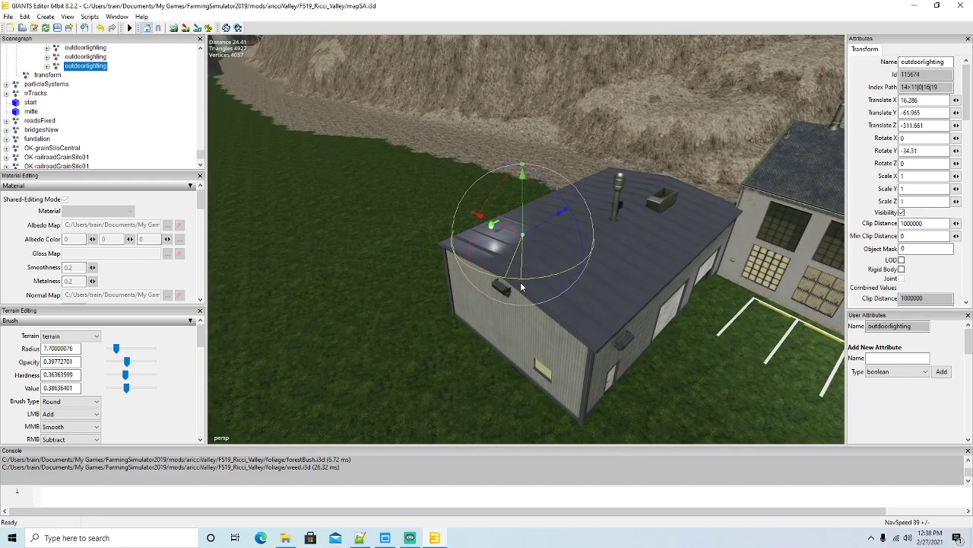
left_click_drag(523, 219, 499, 262)
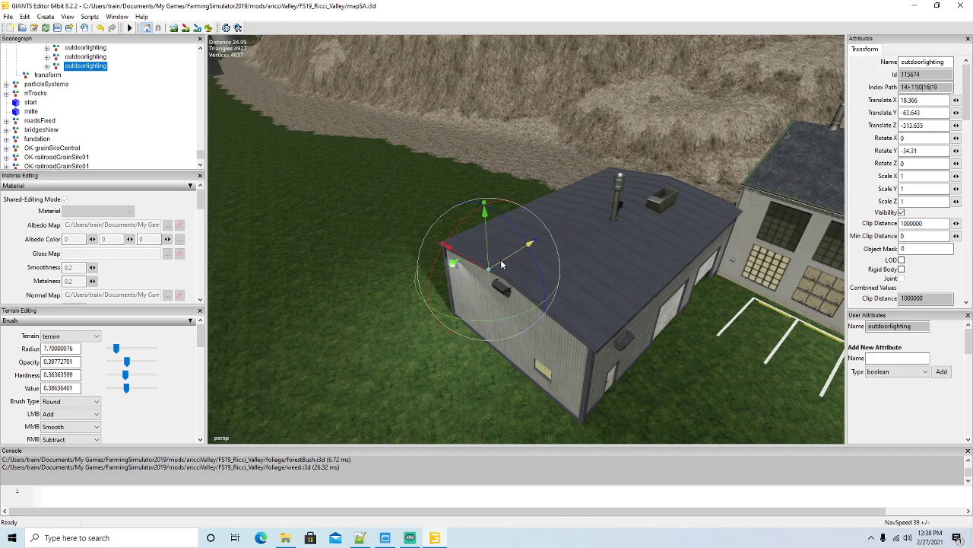
Step: Duplicate the garage light and move the copy to the dark pit's single silo at about X 71.4, Z -334.5
key("f")
scroll(498, 294, "down", 5)
scroll(498, 294, "down", 5)
left_click_drag(499, 295, 554, 314, "alt")
scroll(393, 276, "up", 3)
scroll(393, 276, "up", 6)
scroll(554, 319, "down", 2)
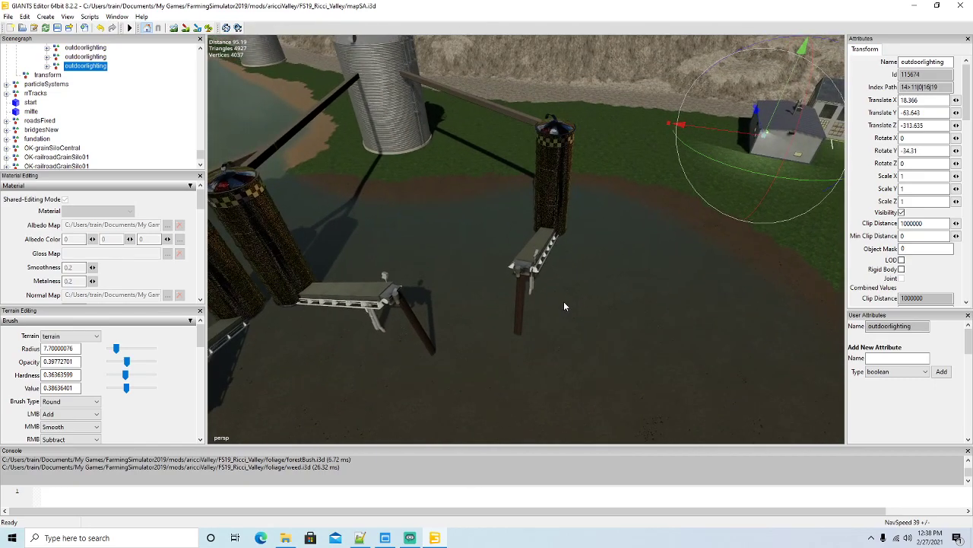
key("ctrl+d")
left_click_drag(743, 133, 735, 332)
left_click_drag(755, 280, 576, 260)
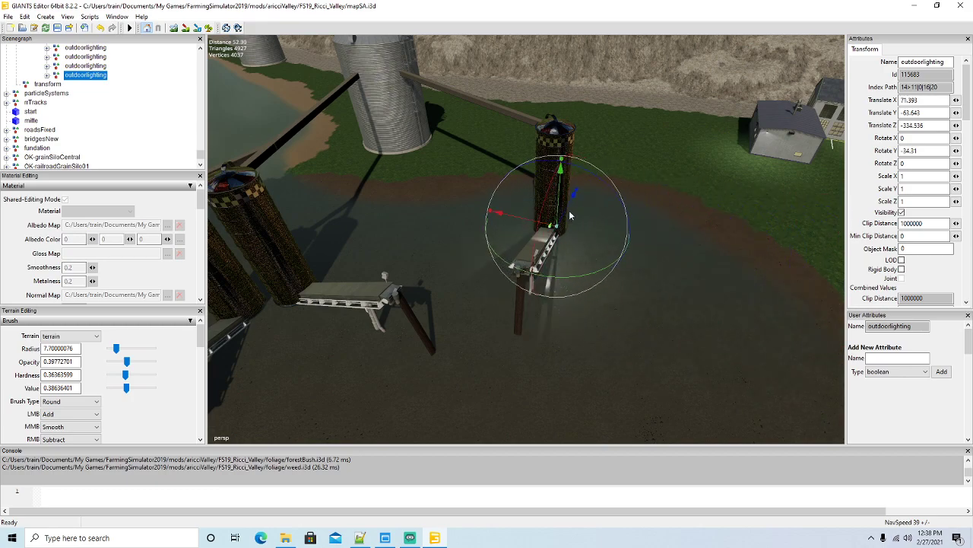
Step: Turn the light to Rotate Y about -20.3 and mount it on the single silo's conveyor at about X 78.8, Y -60.5, Z -345.3
left_click_drag(575, 195, 564, 322)
scroll(590, 334, "up", 5)
left_click_drag(502, 280, 495, 152)
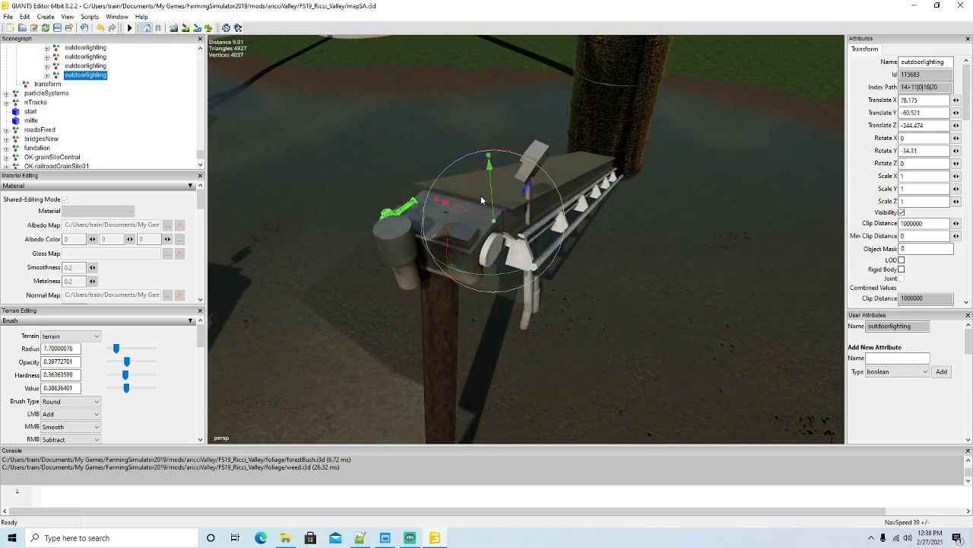
left_click_drag(507, 209, 477, 267)
left_click_drag(508, 308, 531, 308)
left_click_drag(438, 242, 439, 306)
Step: Duplicate the light, turn the copy to Rotate Y about -4.5 and mount it on the dark pit's outer conveyor at about X 114.7, Z -356.1
scroll(458, 306, "down", 6)
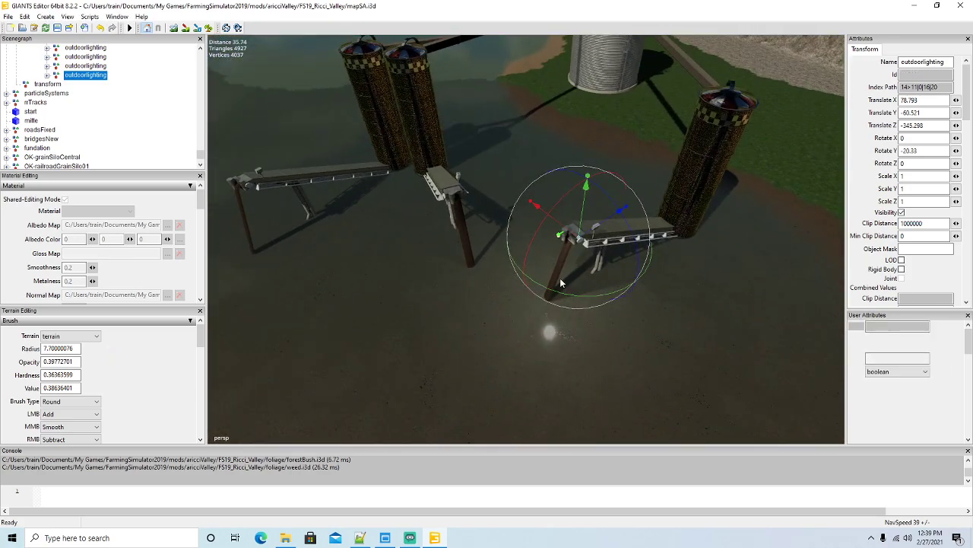
key("ctrl+d")
left_click_drag(546, 242, 219, 266)
left_click_drag(395, 255, 638, 231, "alt")
scroll(321, 217, "up", 5)
scroll(622, 249, "down", 5)
scroll(649, 210, "up", 7)
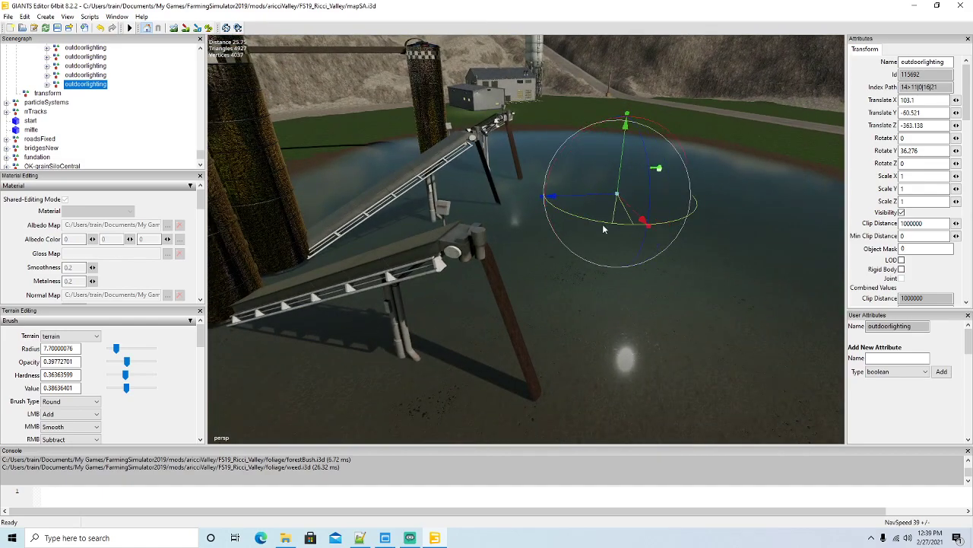
left_click_drag(583, 196, 387, 346)
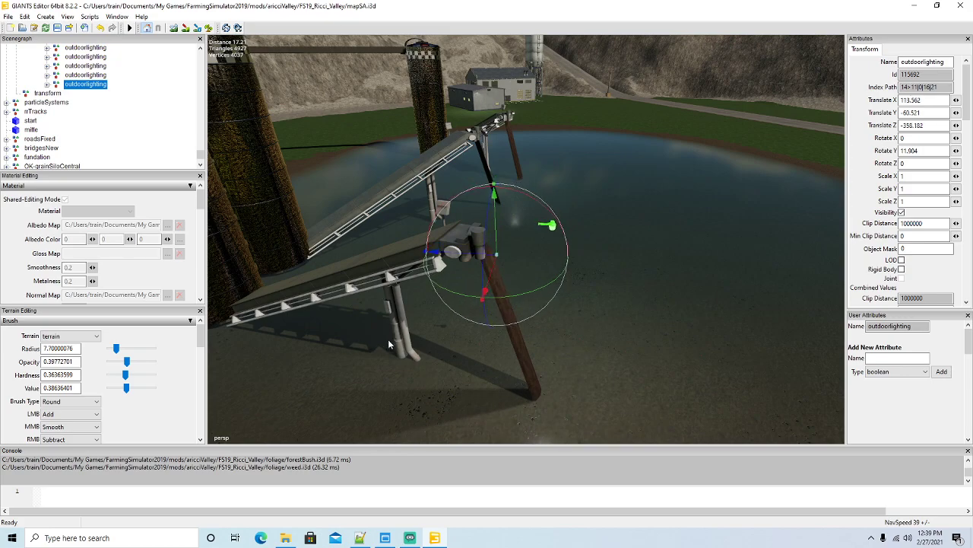
left_click_drag(456, 258, 401, 246)
left_click_drag(483, 295, 435, 263)
Step: Duplicate the light to the sandy pit's single-silo conveyor at about X 177.5, Z -253.6, with rotation about -180, -87.9, 180
scroll(458, 307, "down", 10)
left_click_drag(460, 307, 367, 311, "alt")
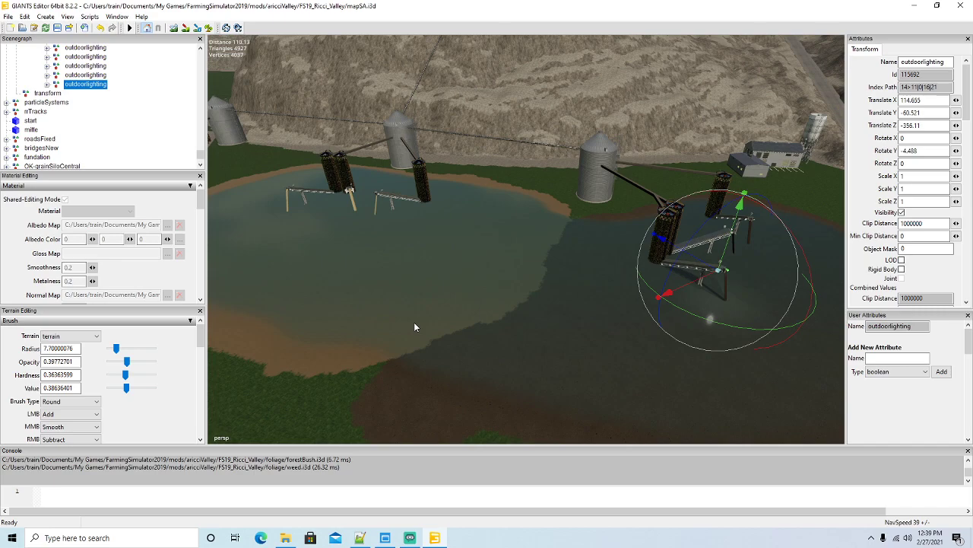
key("ctrl+d")
left_click_drag(624, 283, 372, 250)
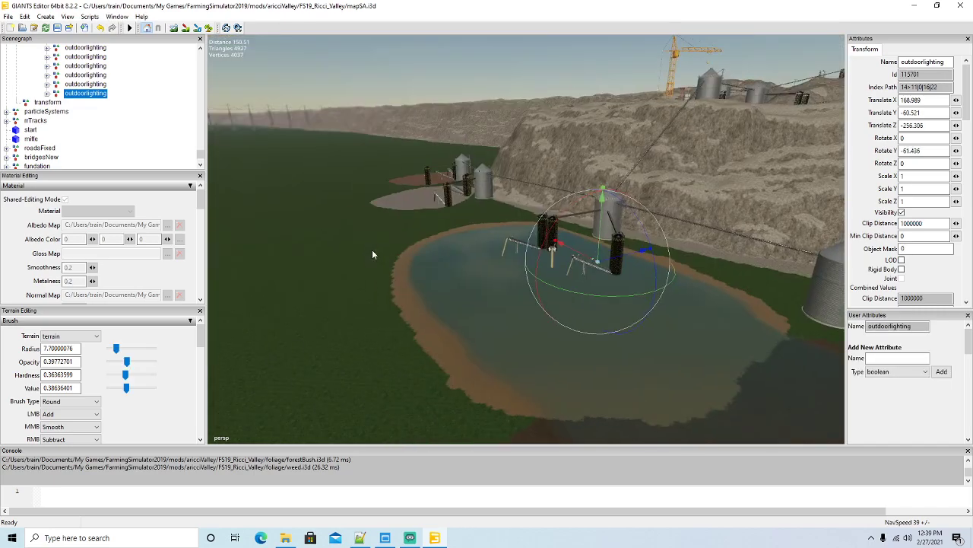
scroll(372, 250, "up", 12)
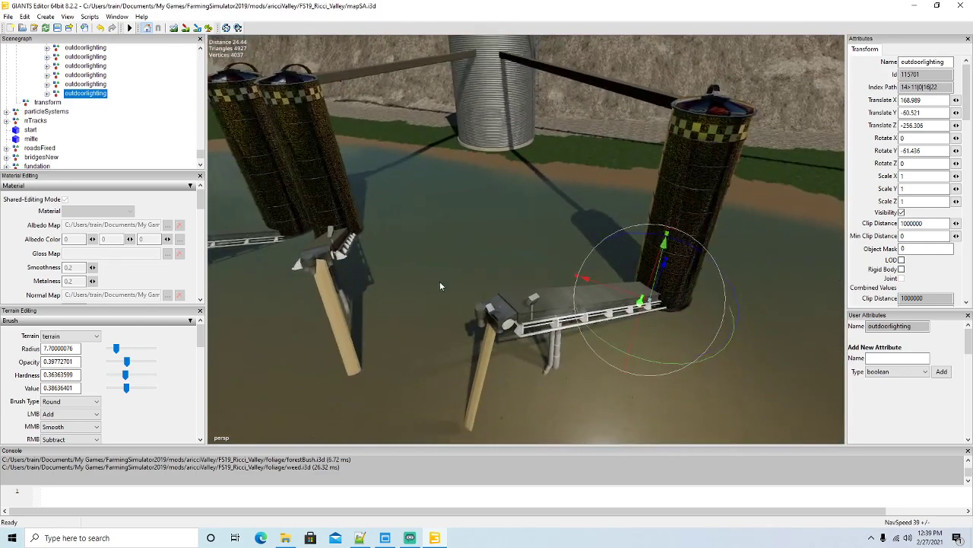
left_click_drag(657, 363, 596, 332)
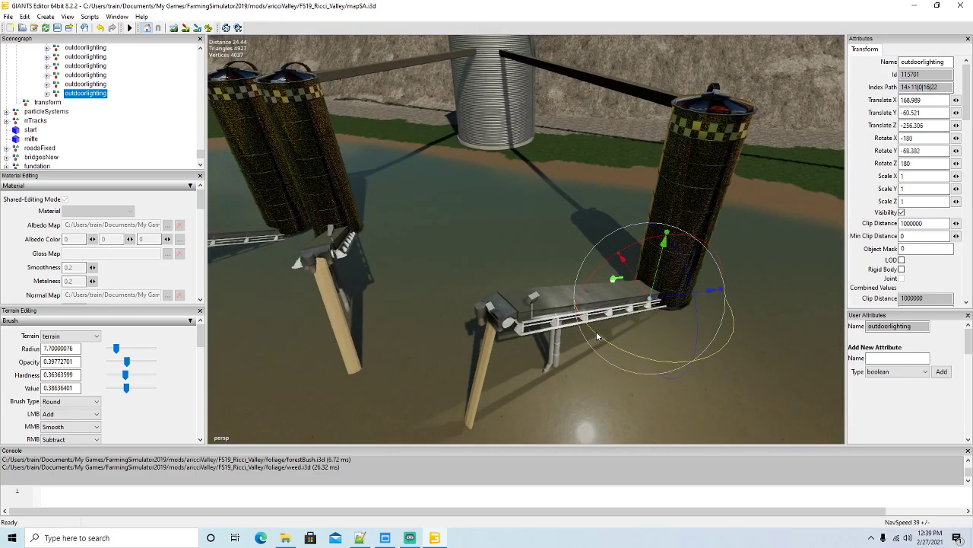
left_click_drag(674, 302, 518, 328)
left_click_drag(494, 379, 570, 329)
scroll(558, 396, "up", 5)
scroll(555, 403, "down", 6)
scroll(549, 414, "up", 5)
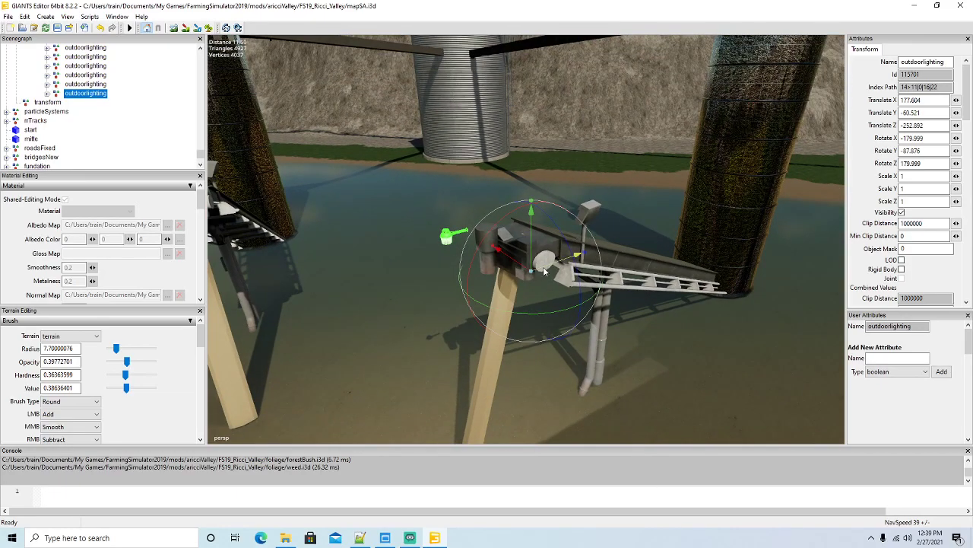
mouse_move(546, 270)
left_mouse_down()
mouse_move(563, 272)
mouse_move(533, 269)
mouse_move(538, 281)
mouse_move(562, 276)
left_mouse_up()
Step: Duplicate the light, turn the copy to Rotate Y about 0.06 and mount it on the sandy pit's outer conveyor at about X 207.3, Z -227.4
scroll(546, 322, "down", 6)
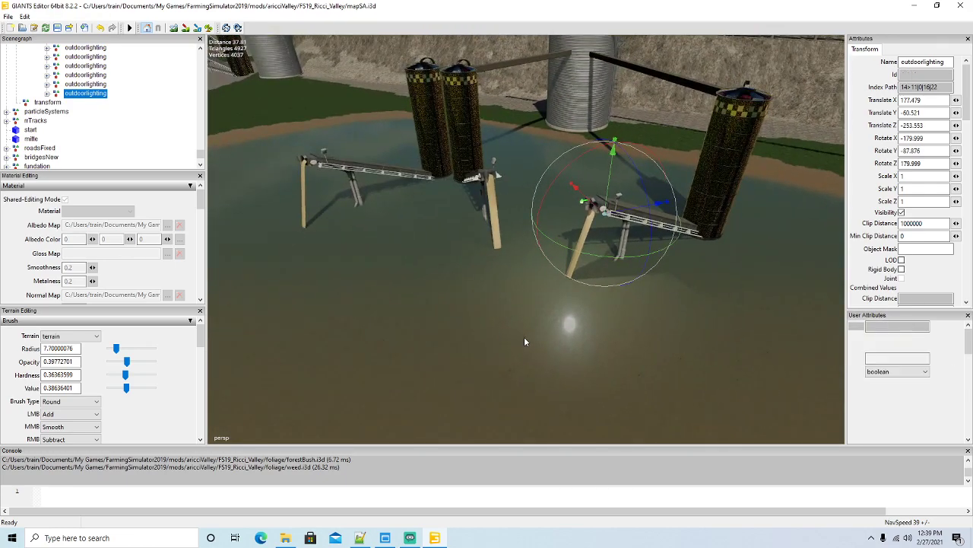
key("ctrl+d")
left_click_drag(658, 254, 682, 244)
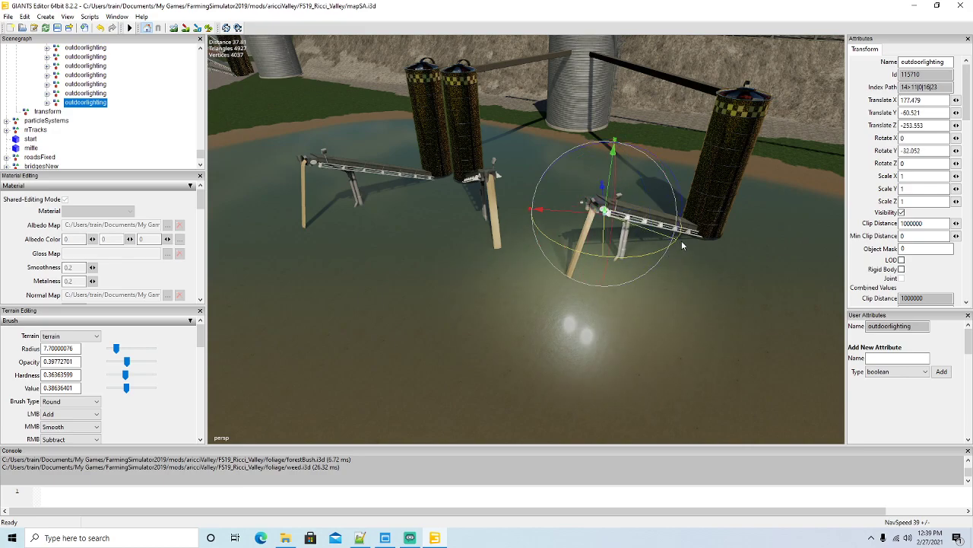
left_click_drag(576, 214, 275, 194)
left_click_drag(322, 224, 576, 260, "alt")
scroll(311, 212, "up", 5)
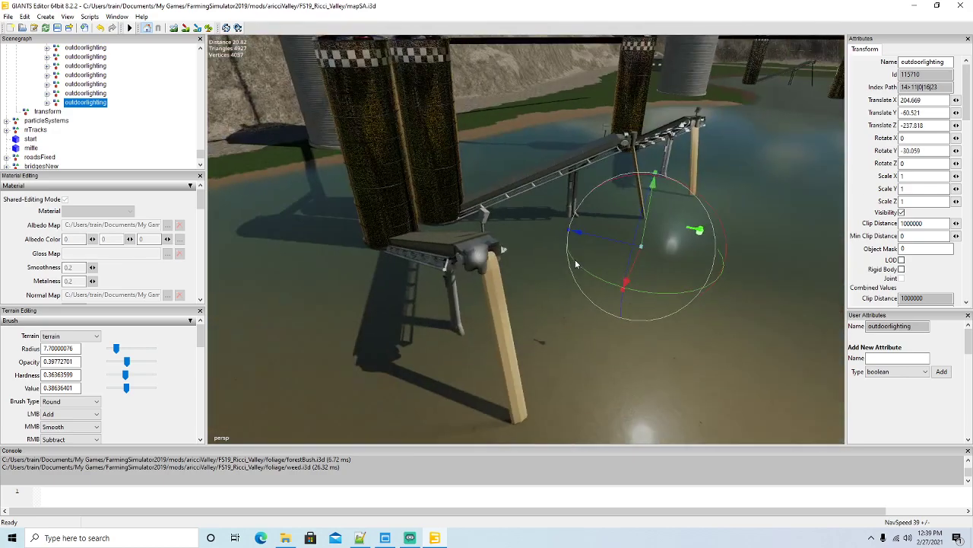
scroll(534, 289, "up", 3)
left_click_drag(534, 289, 597, 256, "alt")
scroll(651, 309, "down", 3)
scroll(651, 309, "up", 2)
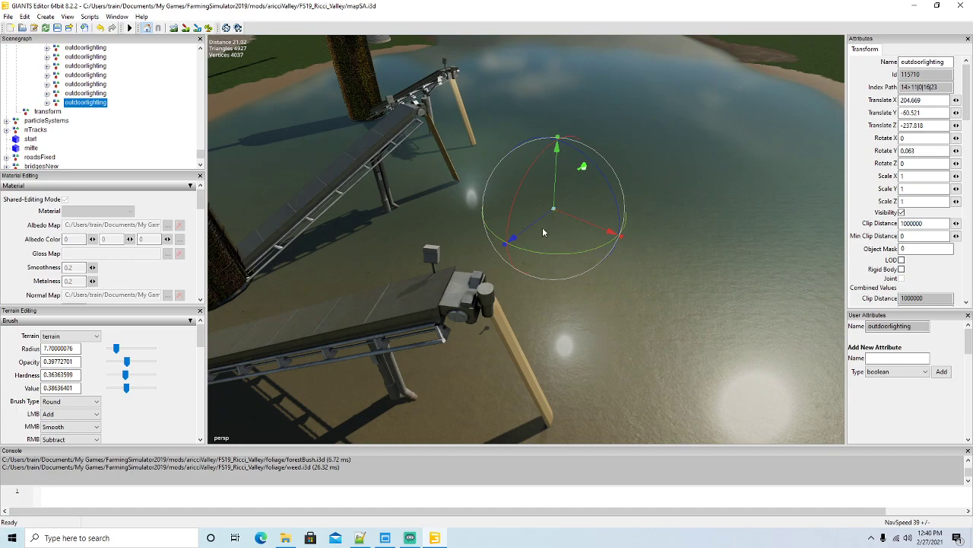
left_click_drag(540, 225, 432, 378)
Step: Duplicate the light to the grey gravel pit's single-silo conveyor at about X 265.6, Y -60.1, Z -115, rotated about -180, -65.1, 180
scroll(495, 347, "down", 10)
left_click_drag(650, 338, 427, 339, "alt")
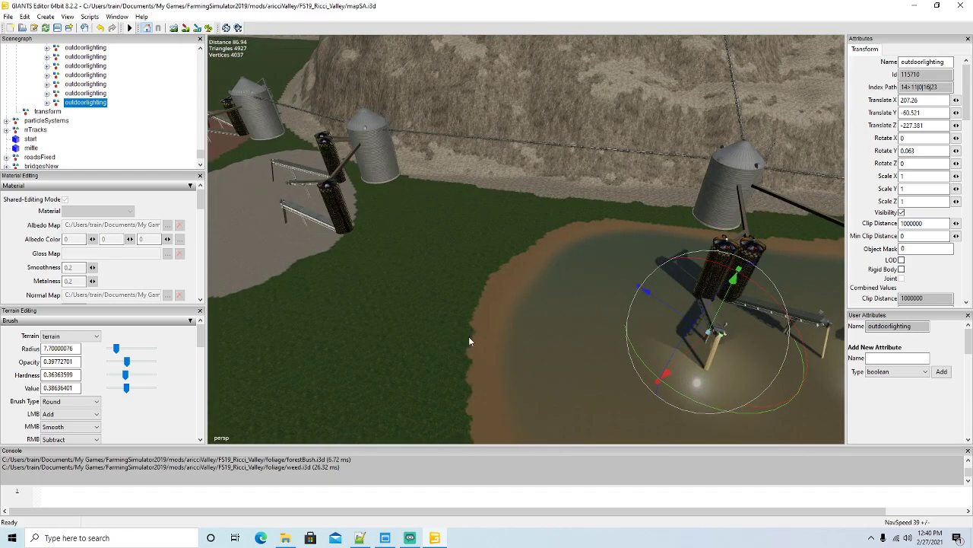
key("ctrl+d")
left_click_drag(662, 304, 305, 237)
scroll(304, 236, "up", 5)
scroll(304, 240, "up", 8)
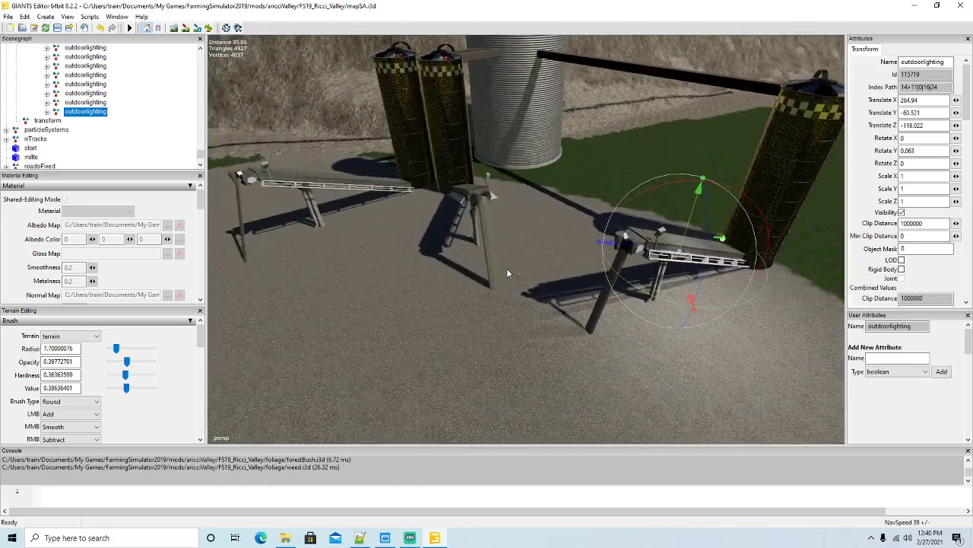
left_click_drag(507, 270, 524, 220, "alt")
scroll(523, 237, "up", 5)
left_click_drag(462, 289, 482, 312)
left_click_drag(552, 220, 511, 274)
left_click_drag(531, 241, 539, 293)
Step: Duplicate the light, turn the copy to Rotate Y about -78.6 and mount it on the gravel pit's outer conveyor at about X 262.2, Z -76.9
scroll(538, 252, "down", 4)
scroll(540, 293, "down", 5)
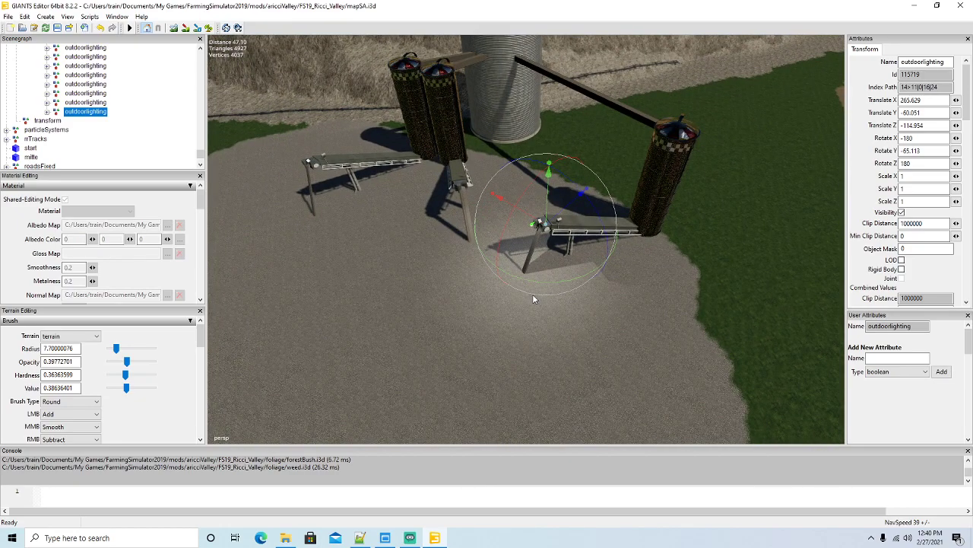
key("ctrl+d")
left_click_drag(567, 279, 641, 252)
left_click_drag(496, 225, 275, 219)
left_click_drag(403, 249, 569, 256, "alt")
scroll(294, 222, "up", 5)
left_click_drag(619, 278, 400, 235)
left_click_drag(492, 293, 548, 294, "alt")
scroll(449, 279, "up", 5)
left_click_drag(583, 339, 477, 339)
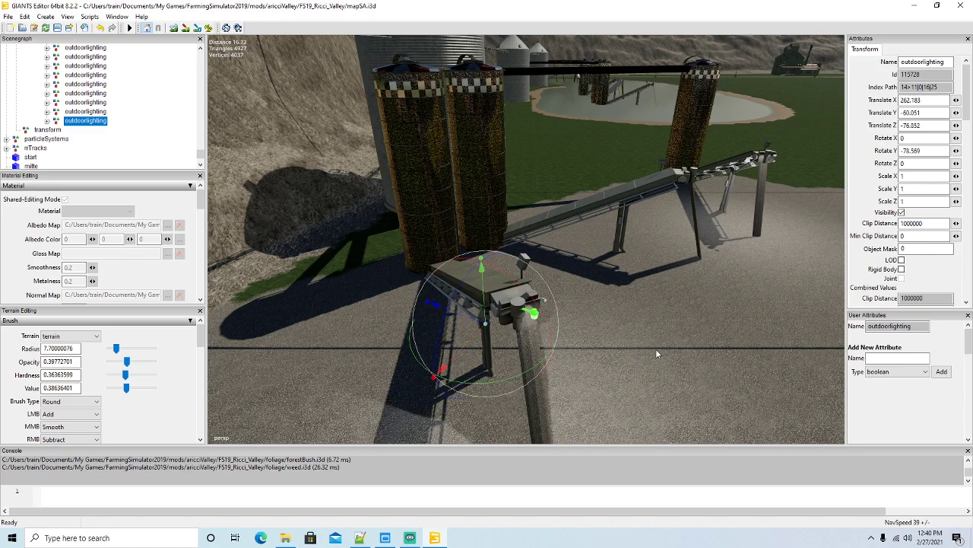
Step: Duplicate the light to the red-brown pit's single-silo conveyor at about X 296, Z -20.8, rotated about -180, -49.3, 180
scroll(607, 359, "down", 8)
left_click_drag(624, 359, 557, 364, "alt")
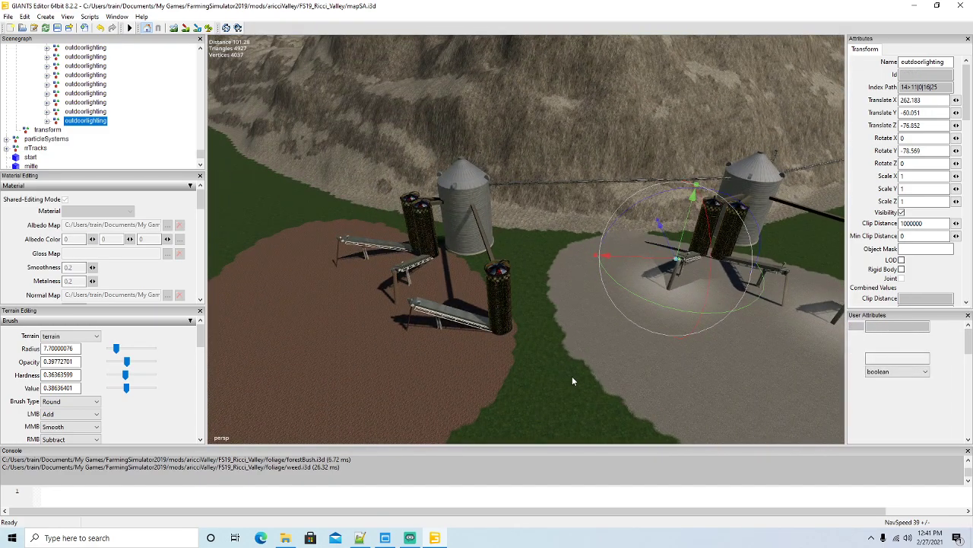
key("ctrl+d")
left_click_drag(610, 287, 537, 285)
scroll(444, 334, "up", 6)
scroll(652, 322, "up", 8)
scroll(651, 322, "down", 4)
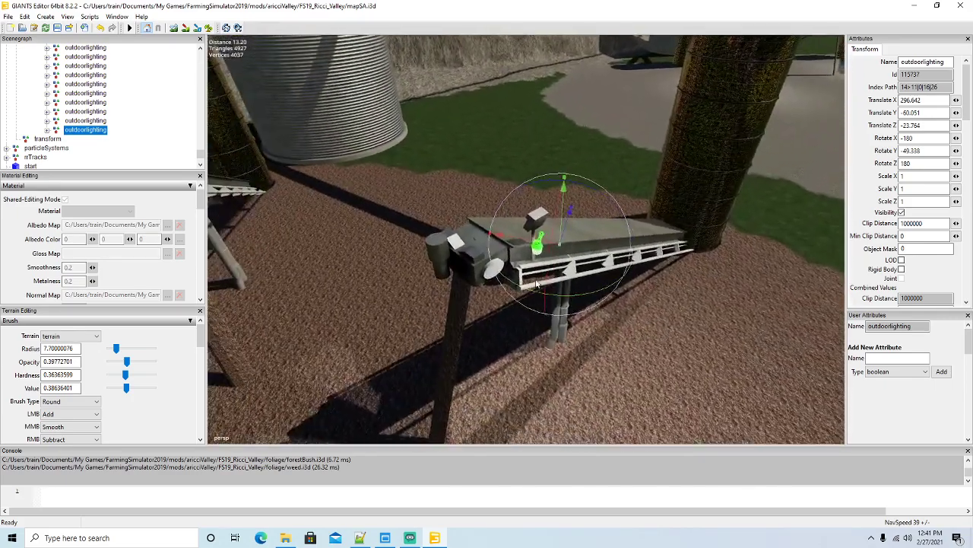
left_click_drag(521, 243, 490, 249)
Step: Duplicate the light to the red-brown pit's outer conveyor at about X 278.3, Z 13.1, rotated about -180, -81.3, 180
scroll(499, 295, "down", 8)
left_click_drag(499, 296, 486, 296, "alt")
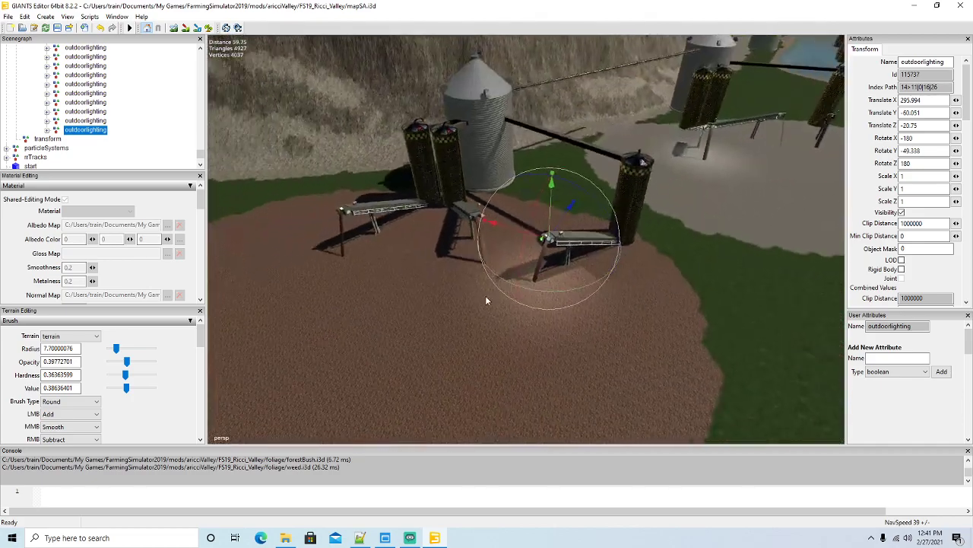
key("ctrl+d")
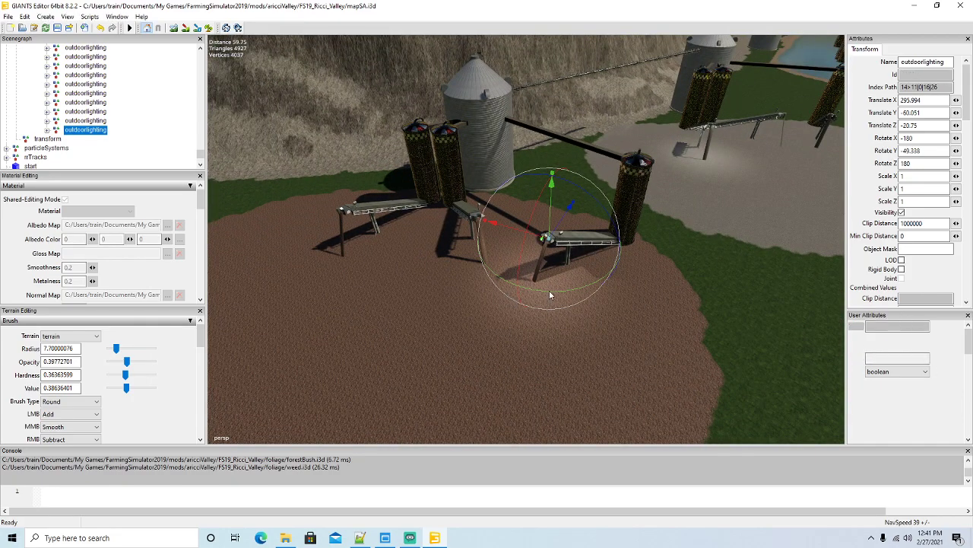
left_click_drag(548, 291, 587, 281)
left_click_drag(505, 242, 427, 309)
scroll(339, 273, "up", 4)
scroll(427, 309, "up", 5)
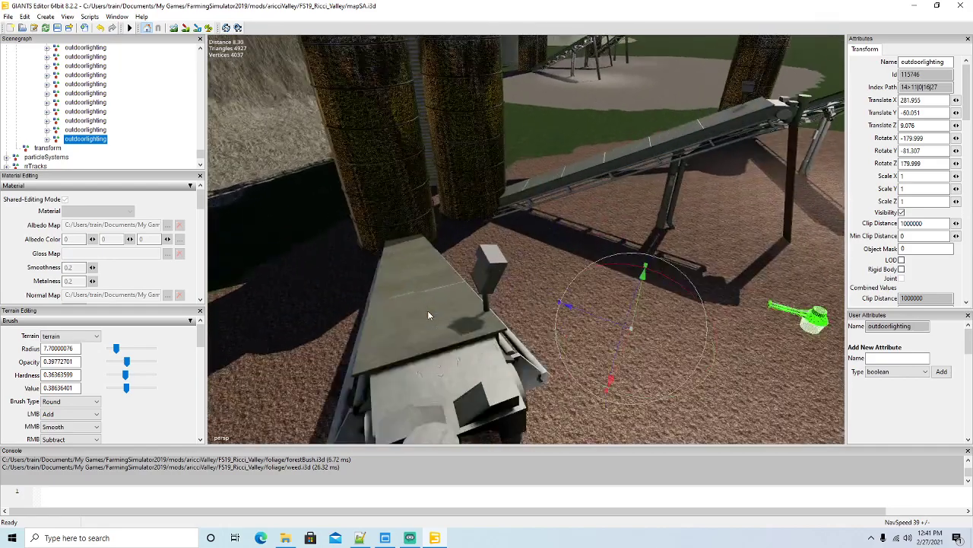
scroll(427, 312, "down", 3)
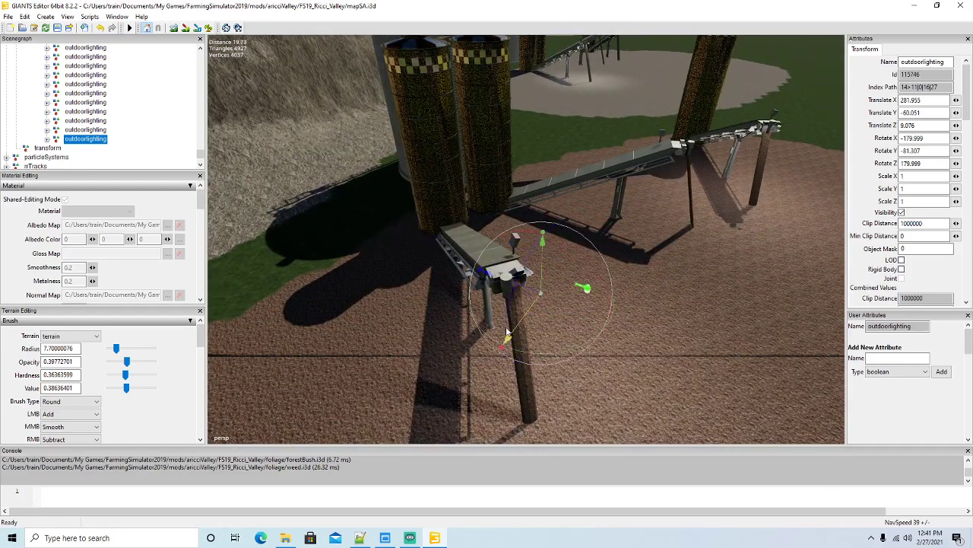
left_click_drag(506, 332, 447, 268)
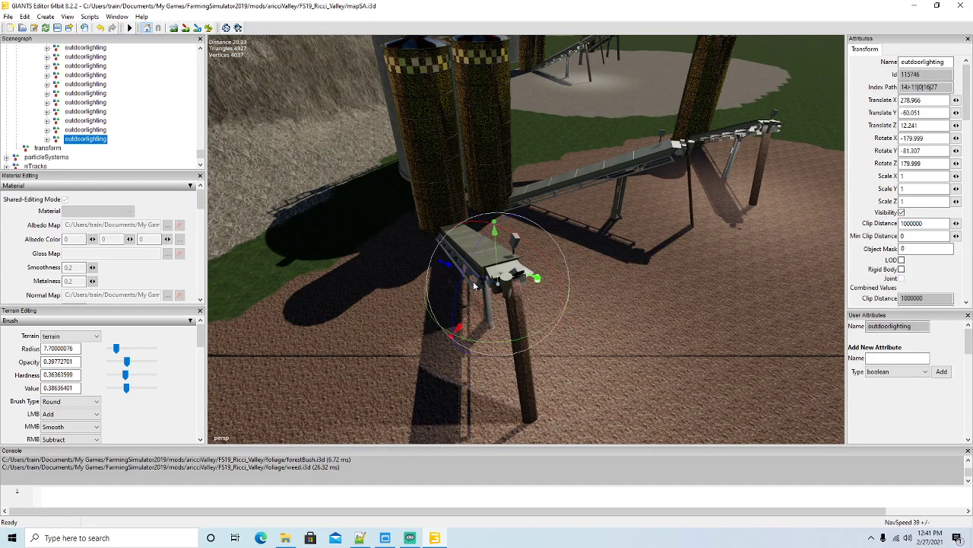
left_click_drag(481, 305, 464, 287)
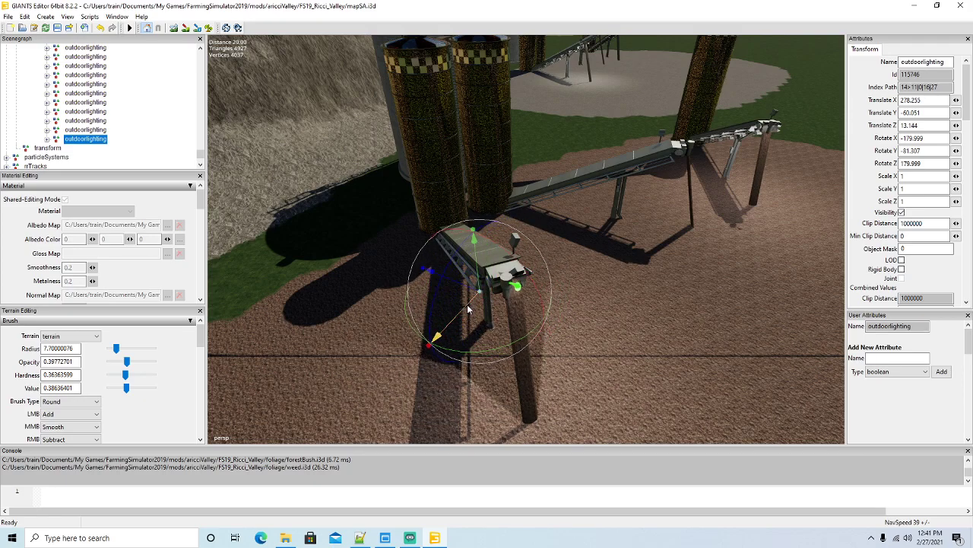
Step: Inspect the upper mine yard around the generator and red fuel tanks, and save the map
scroll(582, 333, "down", 10)
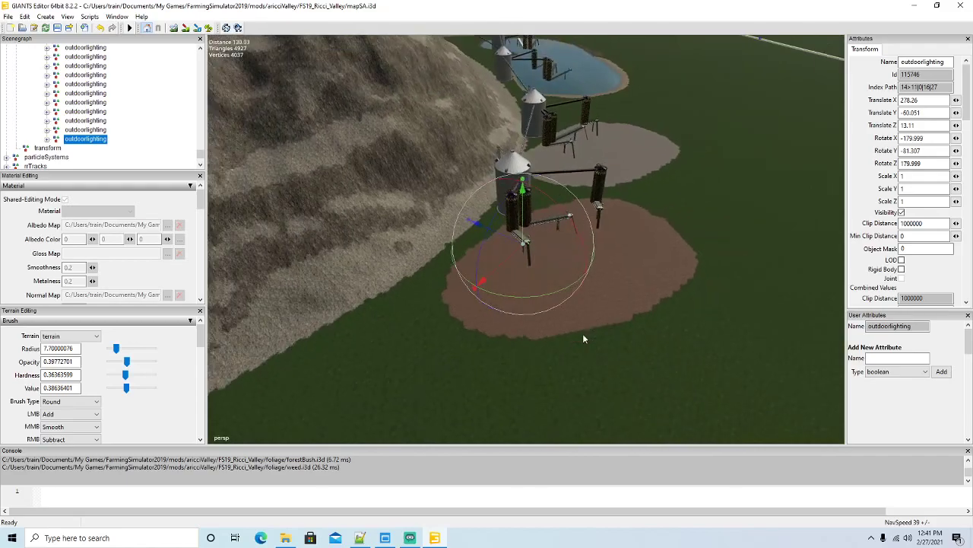
scroll(583, 333, "down", 8)
left_click_drag(582, 333, 635, 359, "alt")
scroll(619, 345, "up", 10)
scroll(634, 359, "up", 5)
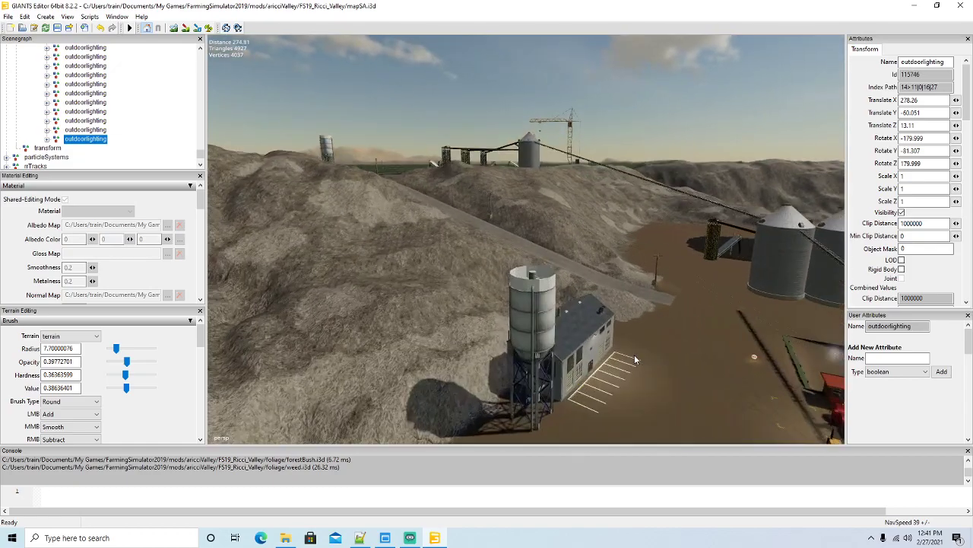
scroll(635, 354, "up", 7)
left_click_drag(515, 356, 548, 352, "alt")
scroll(556, 391, "up", 10)
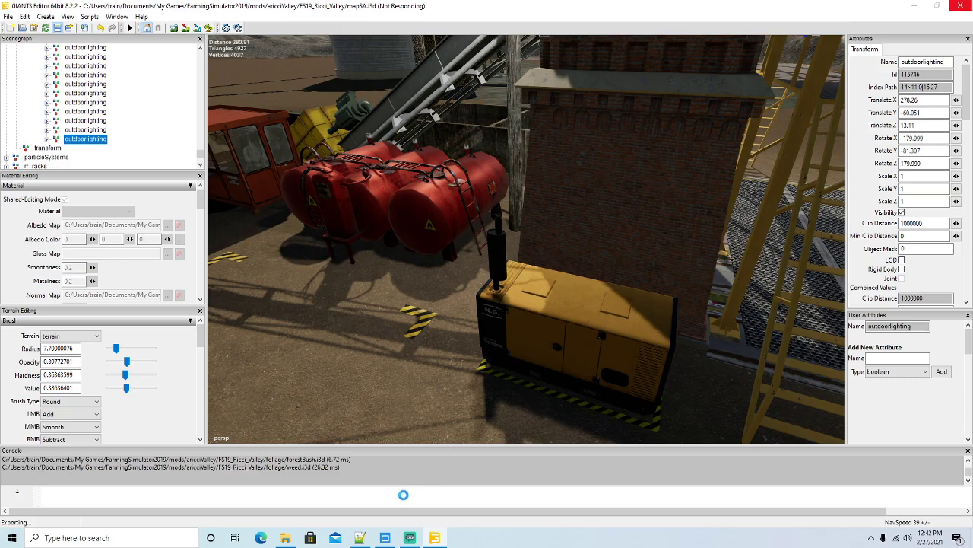
Step: Switch to Streamlabs OBS and set the stream to the Be Right Back scene
left_click(410, 538)
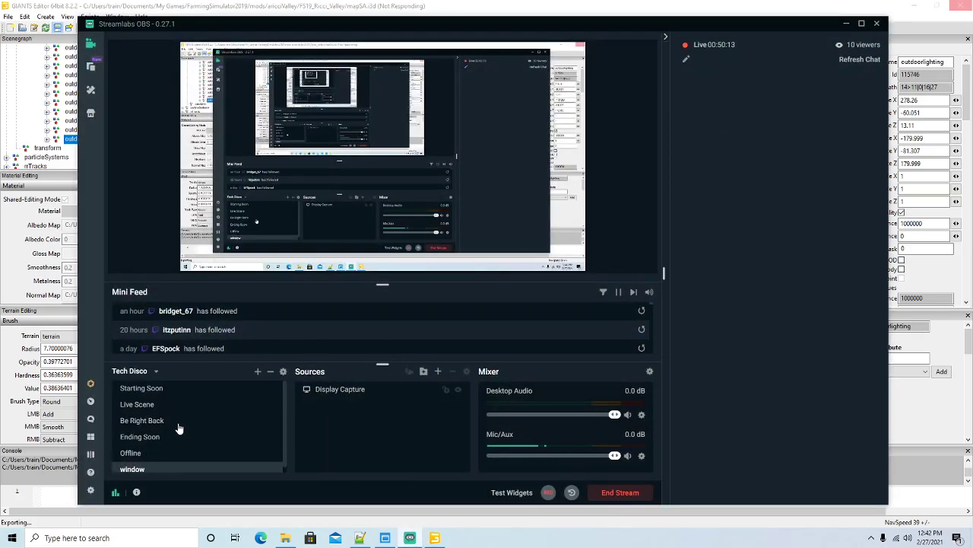
left_click(145, 421)
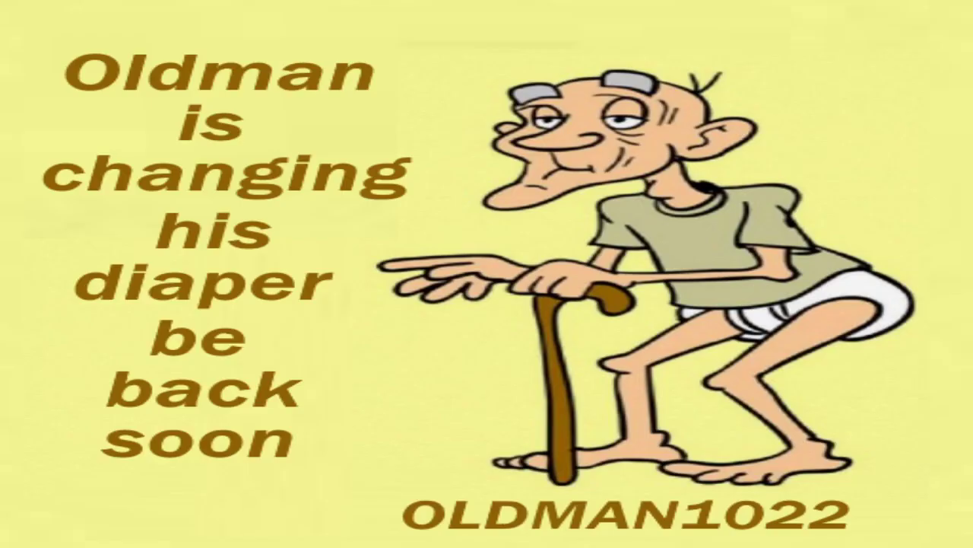
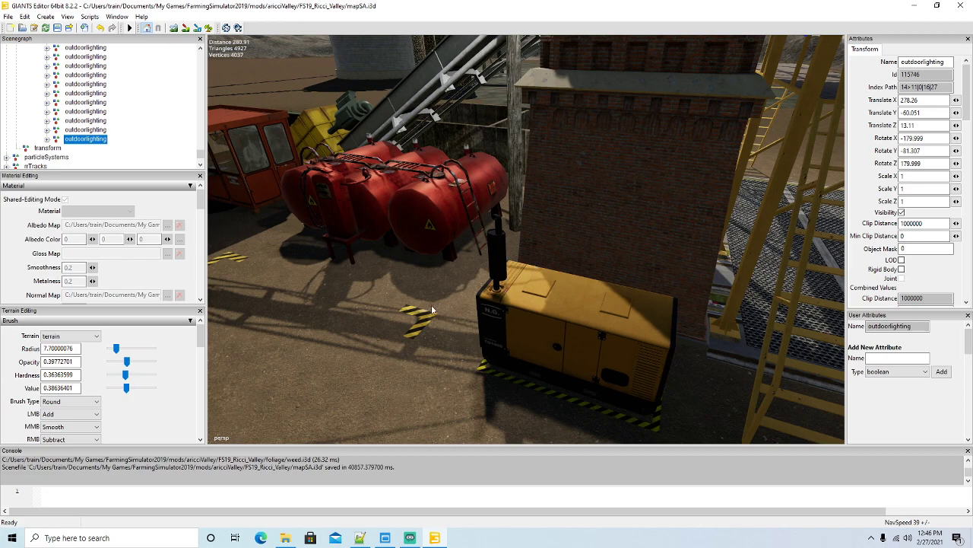
Step: Collapse the lighting group in the map editor's scene hierarchy
scroll(148, 116, "up", 2)
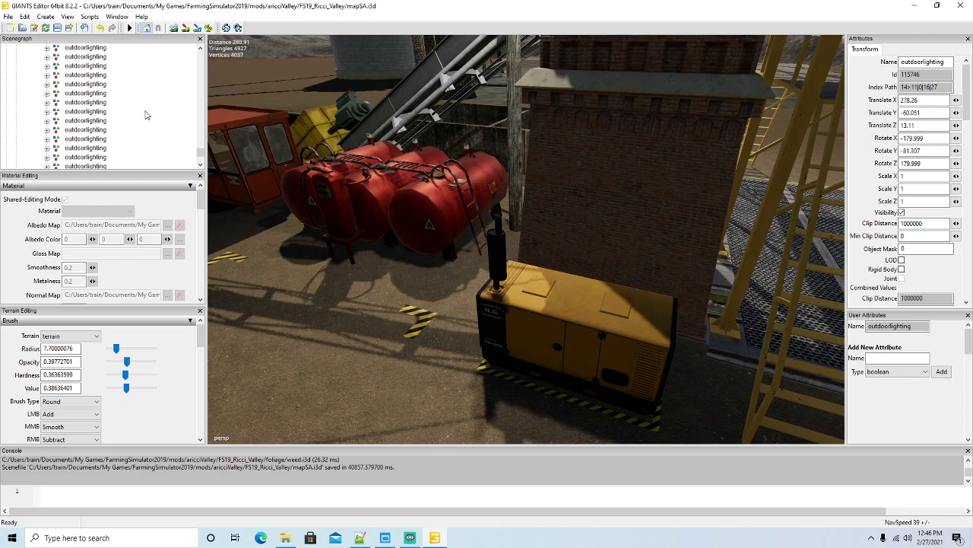
scroll(147, 116, "up", 2)
left_click(36, 76)
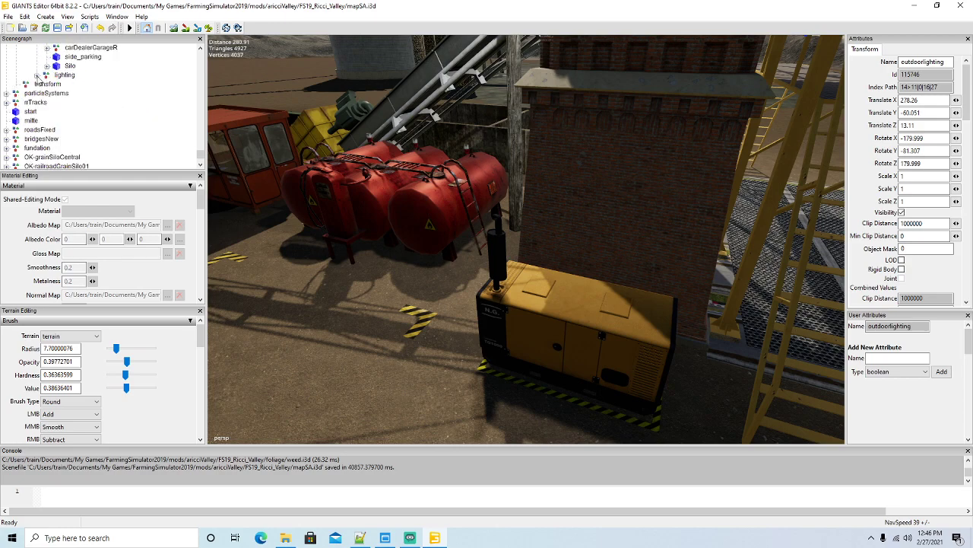
Step: Create a new empty transform group in the scene
left_click(45, 16)
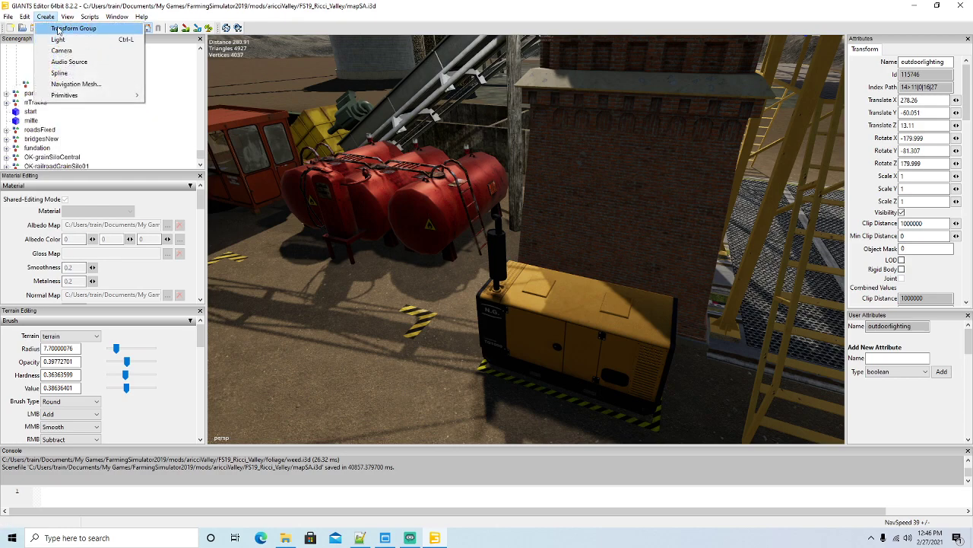
left_click(76, 29)
left_click(34, 148)
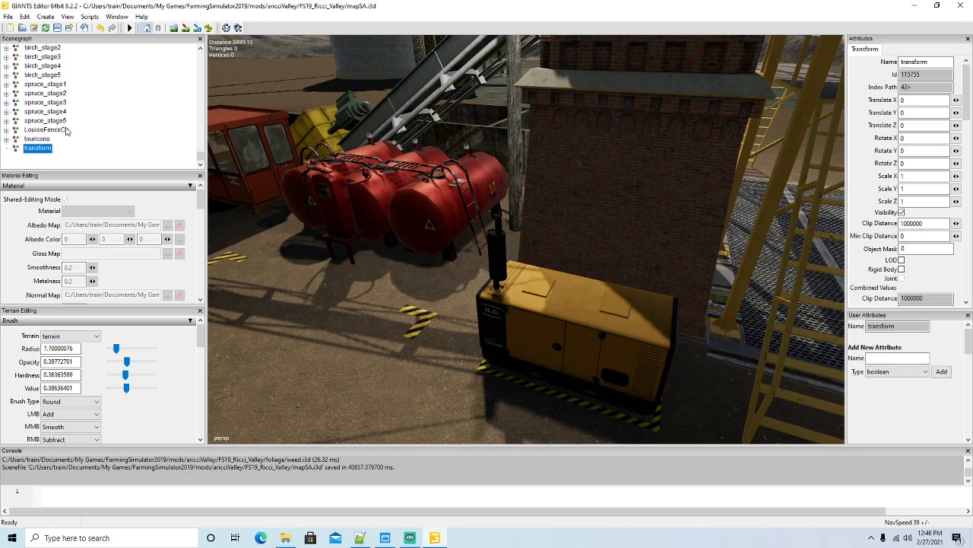
Step: Move the new transform group into the inner crazyCrusher group, collapsing the expanded mine and lighting groups on the way
scroll(116, 113, "up", 5)
scroll(116, 113, "up", 5)
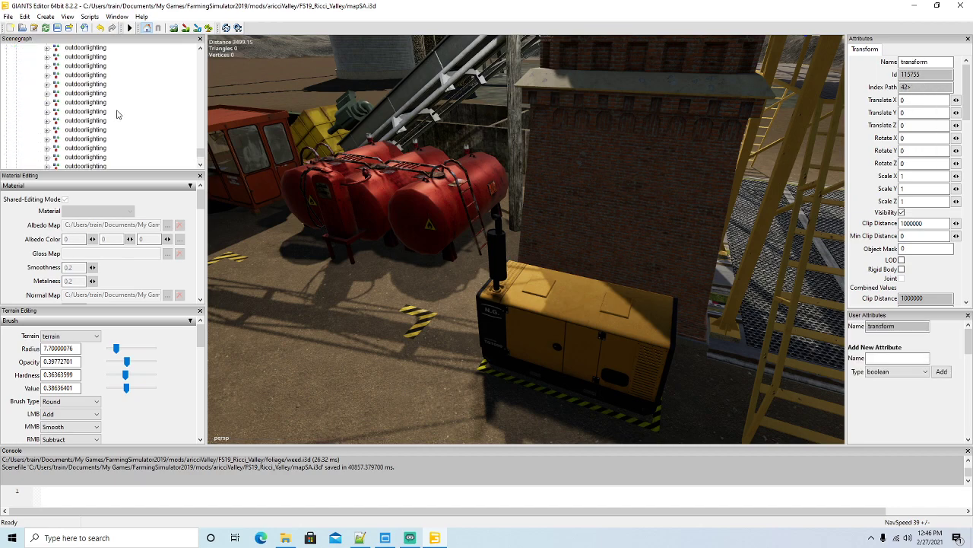
left_click(36, 102)
scroll(91, 109, "up", 3)
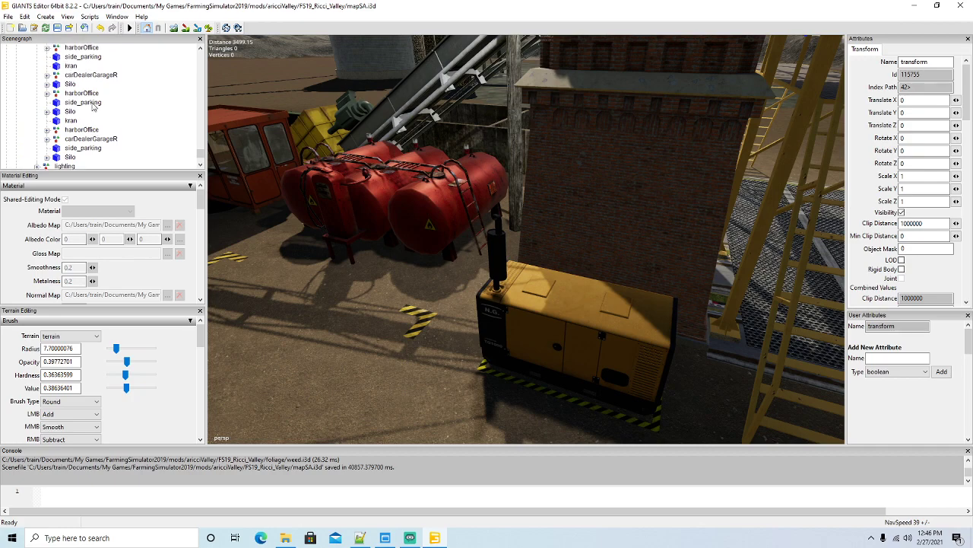
left_click(38, 94)
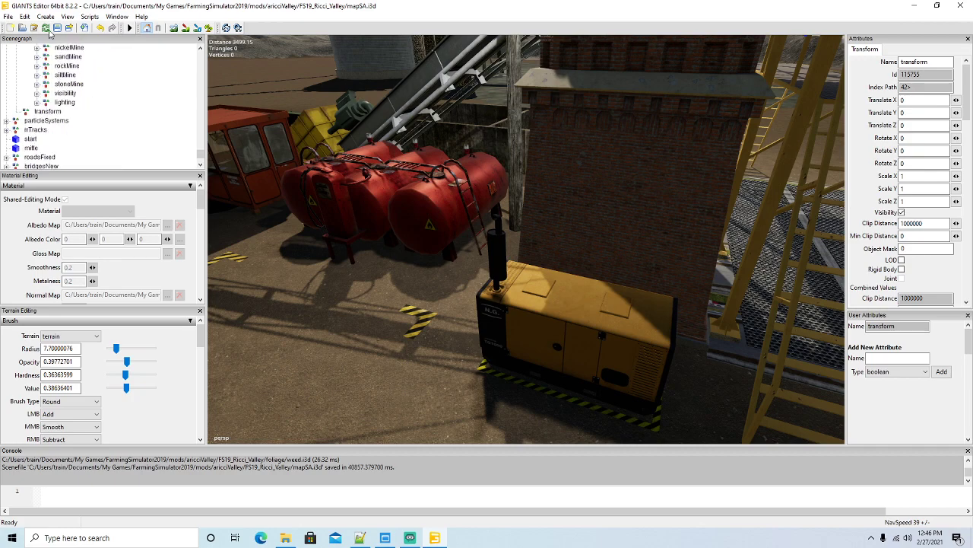
left_click(25, 16)
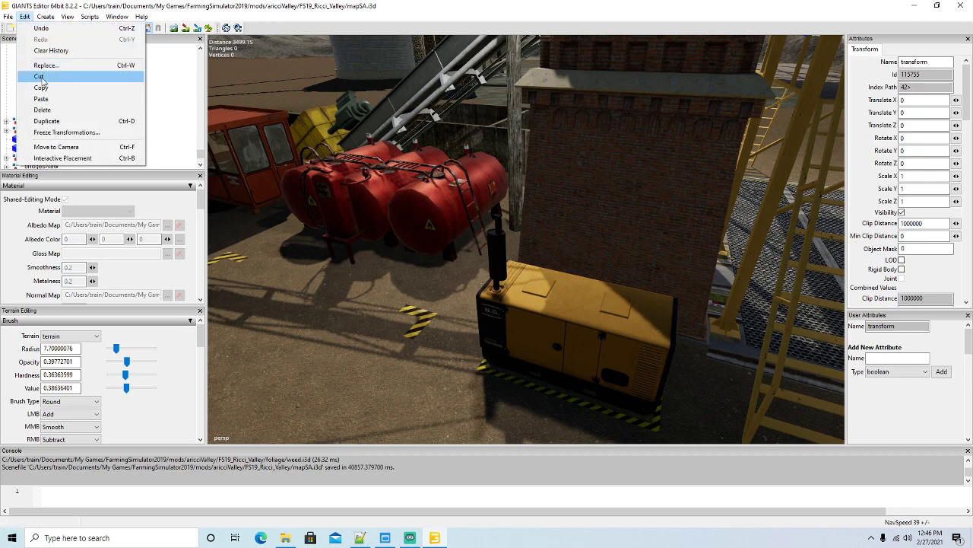
left_click(39, 80)
scroll(76, 93, "down", 5)
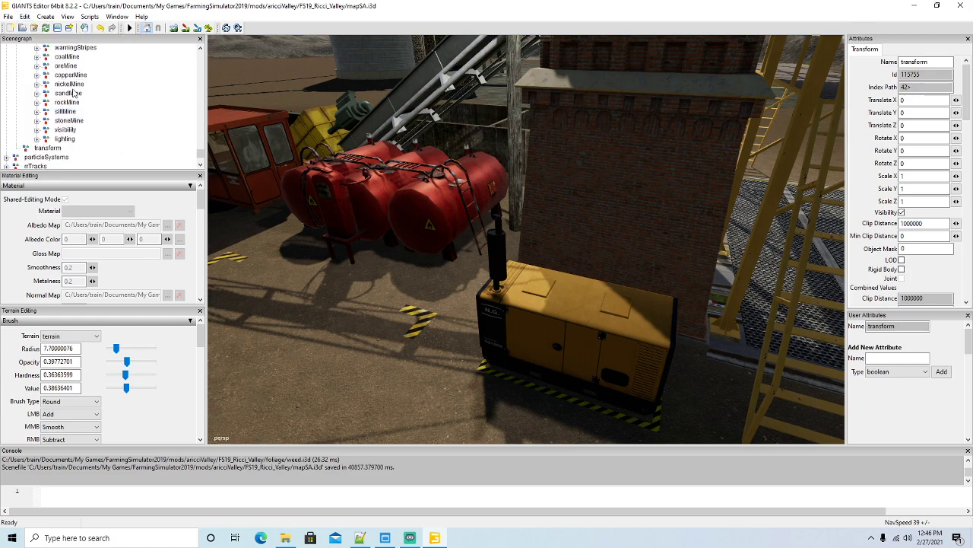
scroll(76, 92, "down", 10)
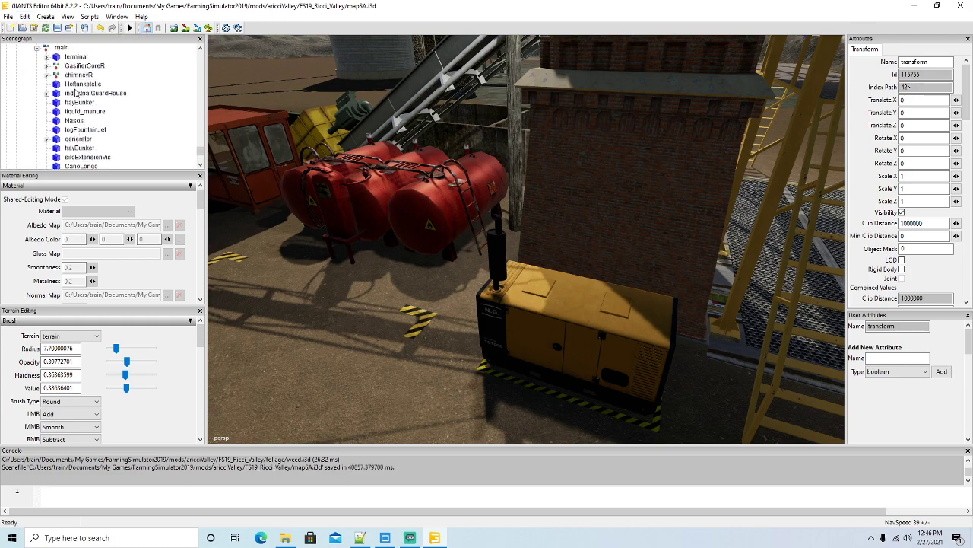
left_click(38, 66)
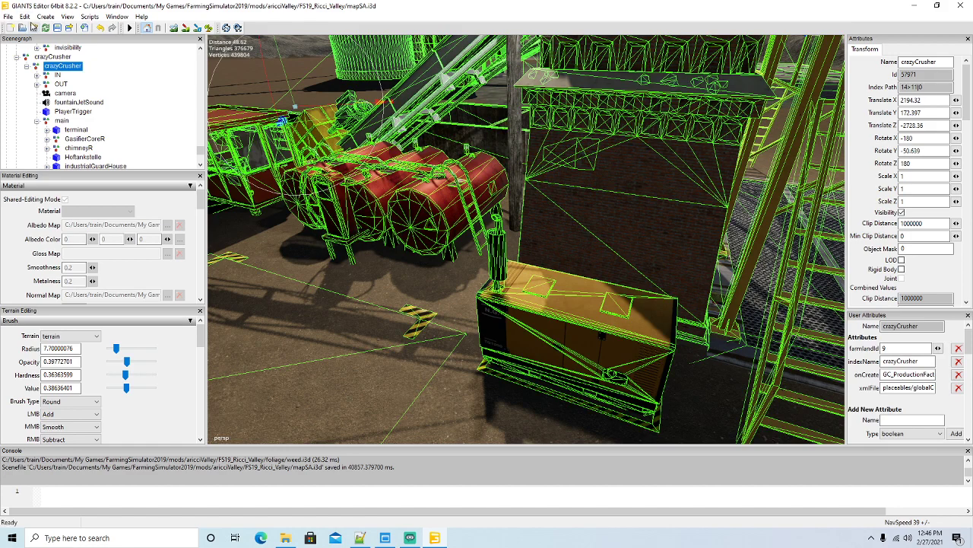
left_click(25, 16)
left_click(40, 99)
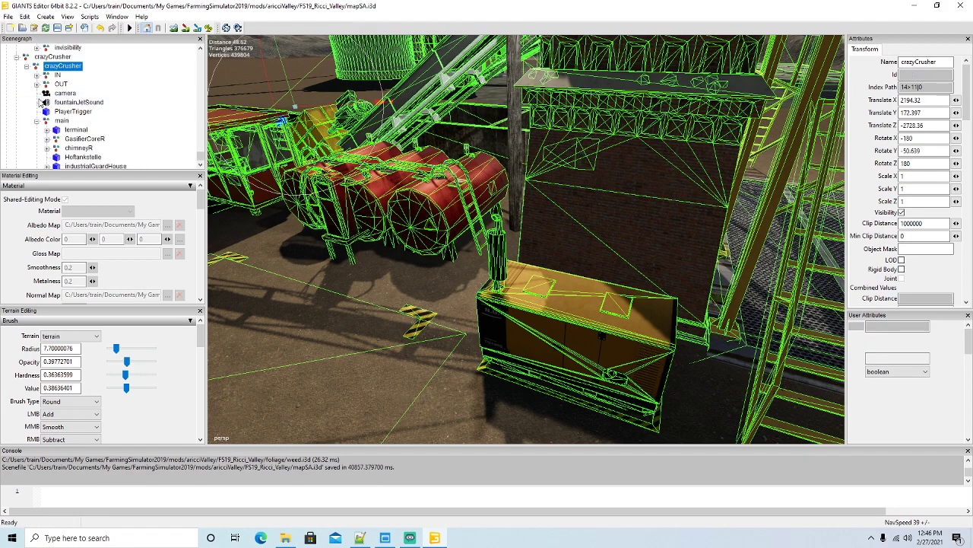
Step: Rename the moved transform group inside crazyCrusher as PS
scroll(82, 111, "up", 9)
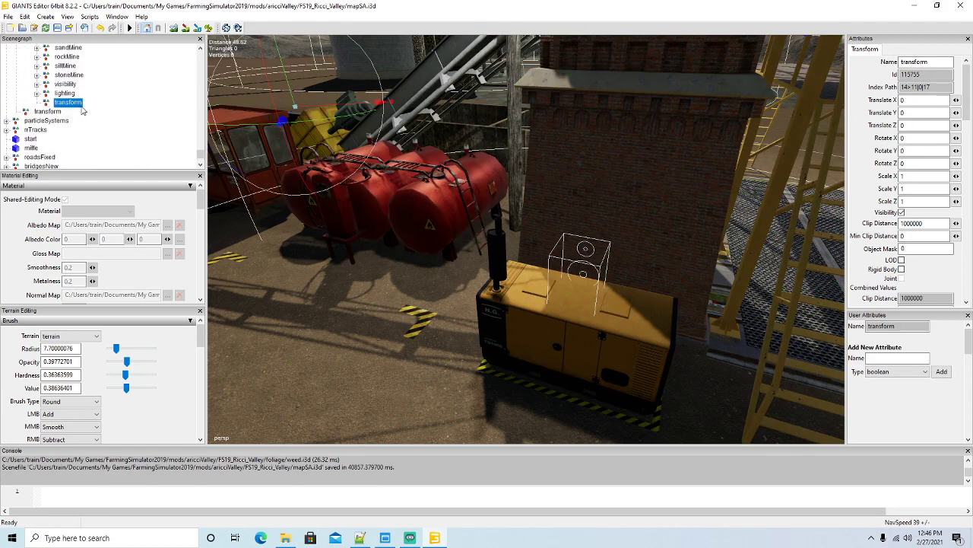
scroll(82, 111, "up", 1)
left_click_drag(937, 62, 901, 63)
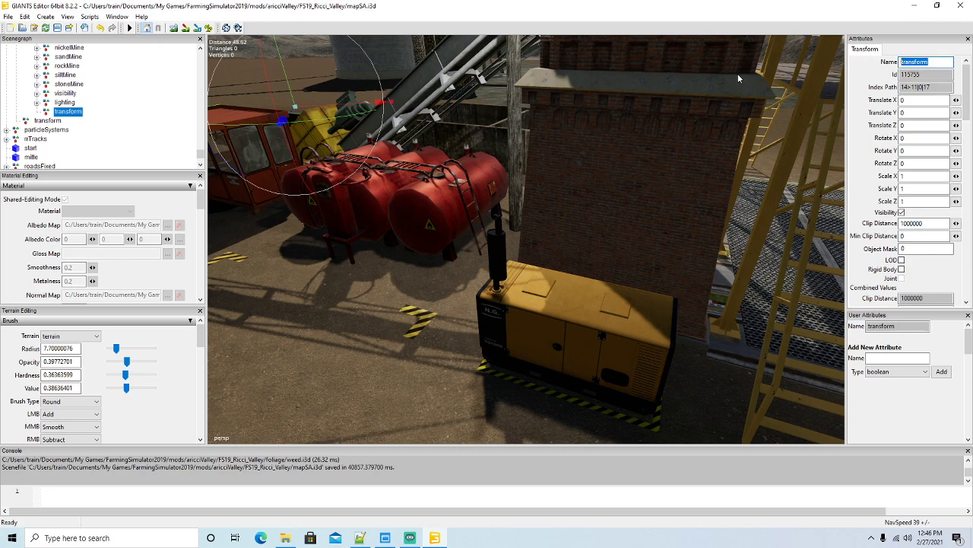
type("PS")
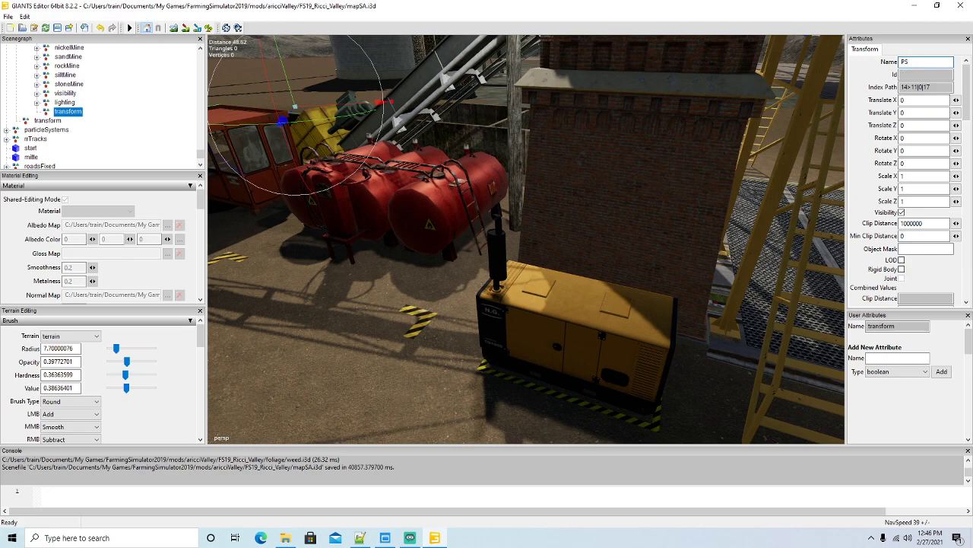
key("Return")
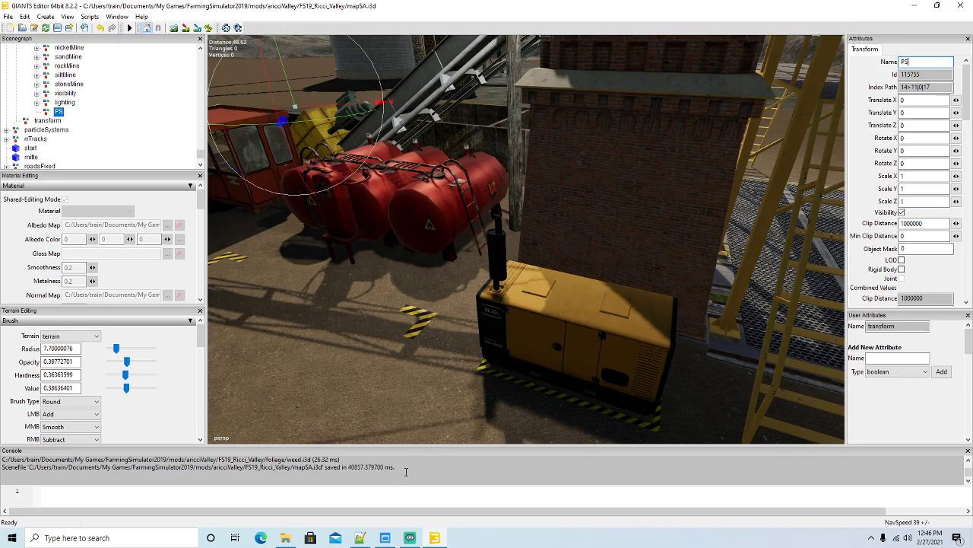
Step: Open coalMine.xml from the FS19_Ricci_Valley placeables/globalCompany folder in Notepad++
left_click(363, 538)
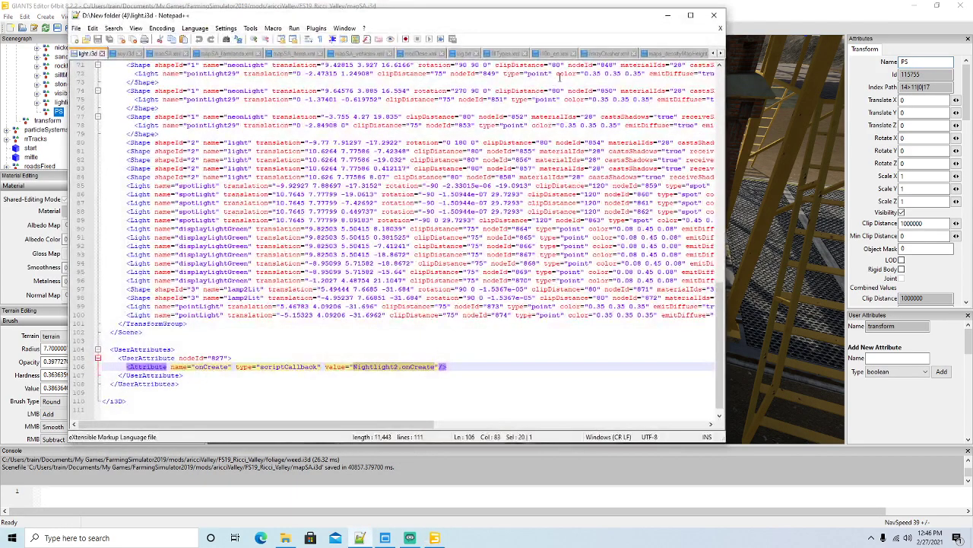
left_click(668, 15)
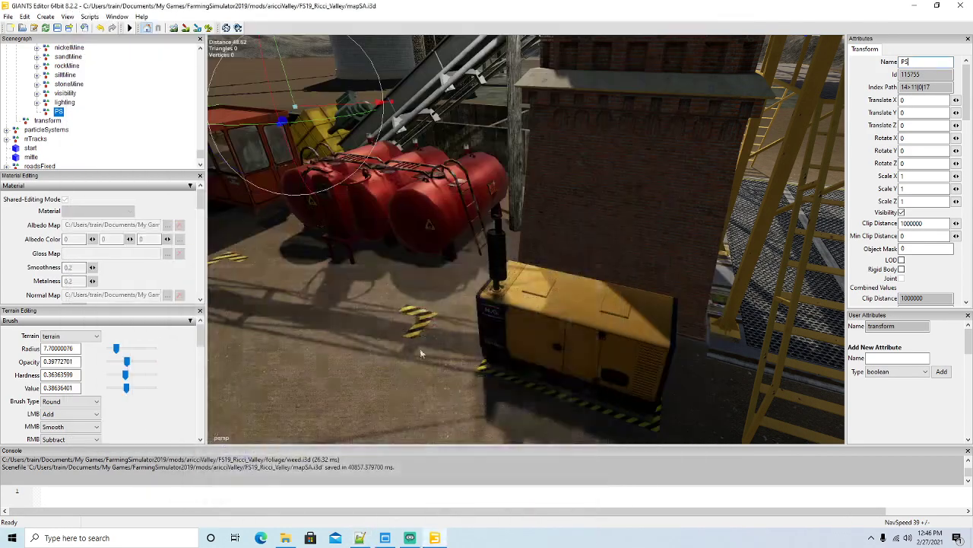
left_click(285, 537)
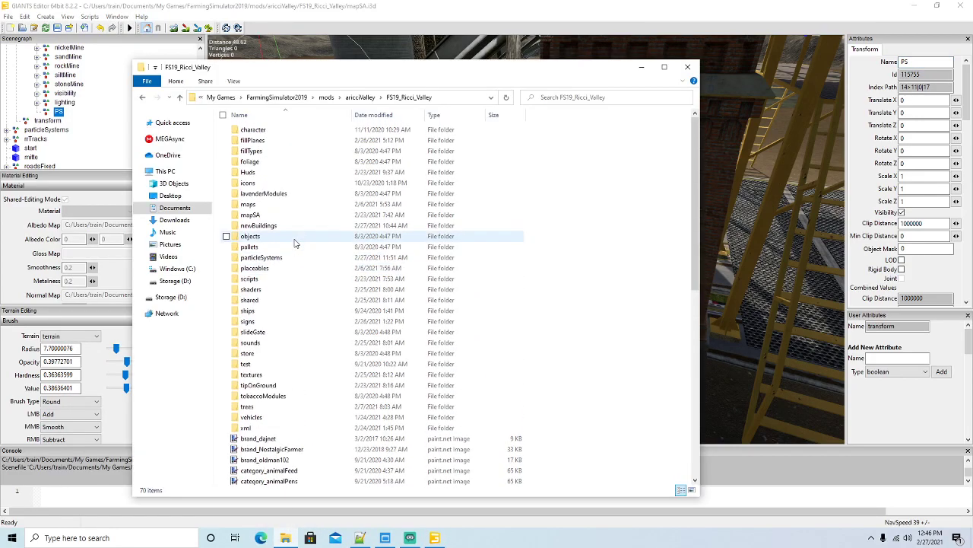
double_click(263, 237)
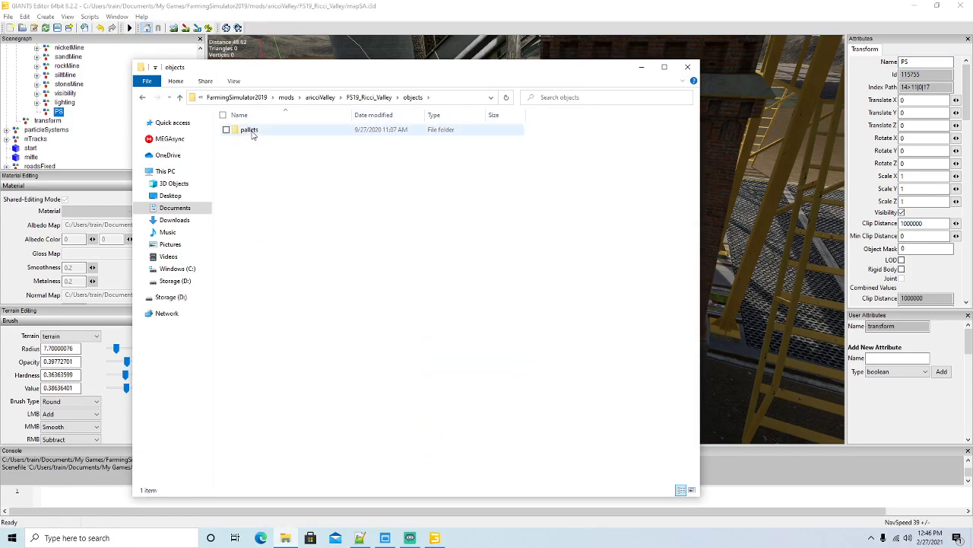
left_click(143, 99)
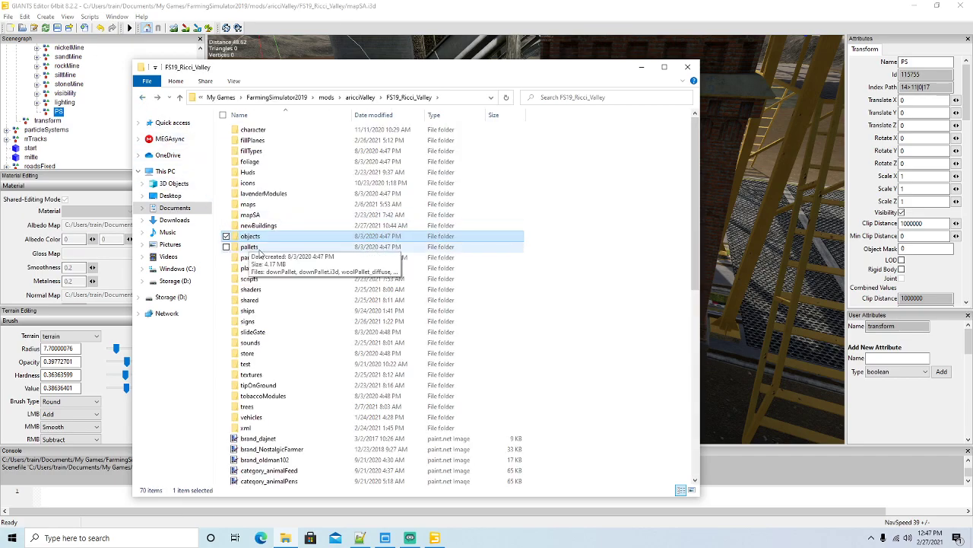
double_click(259, 269)
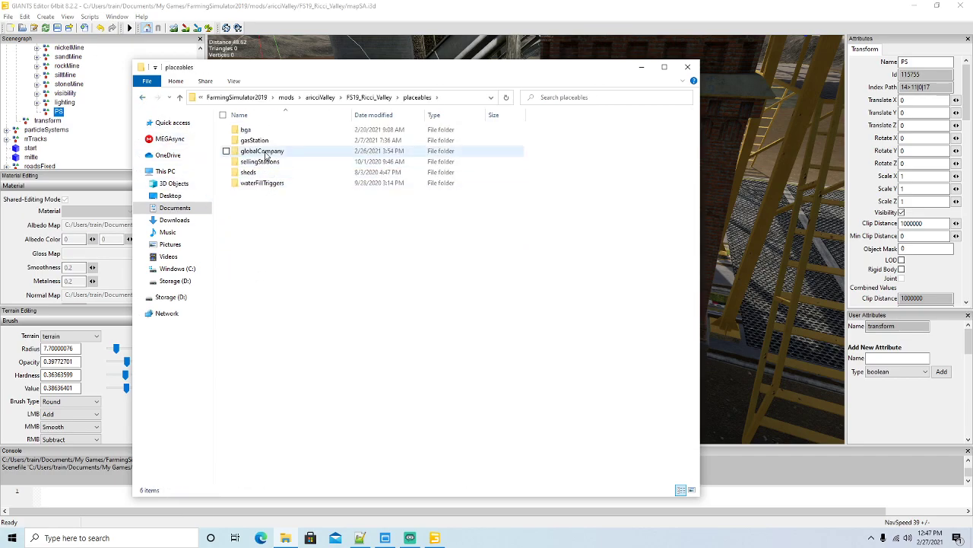
double_click(264, 152)
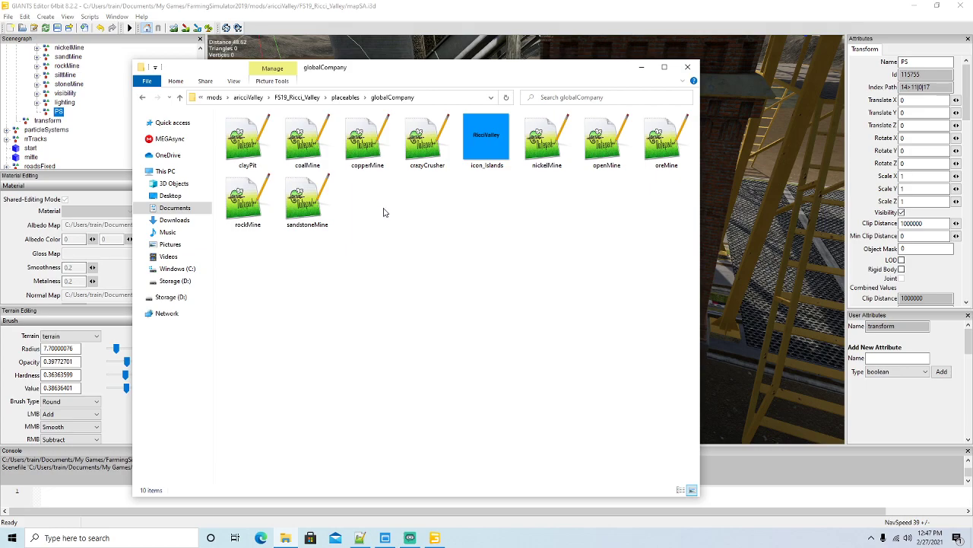
right_click(301, 150)
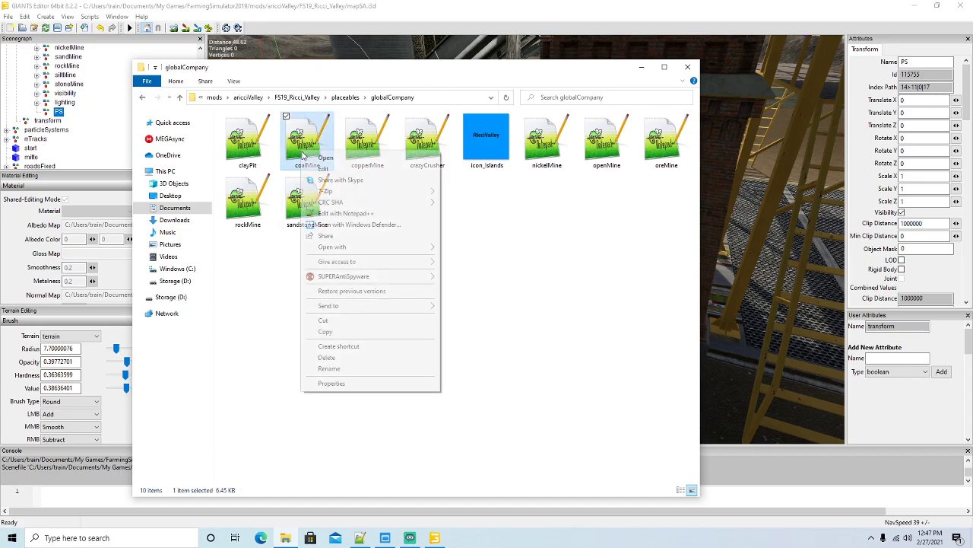
left_click(338, 213)
Step: Examine the output products, product lines, operating parts and i3d mappings in coalMine.xml, and close the file
scroll(436, 254, "down", 14)
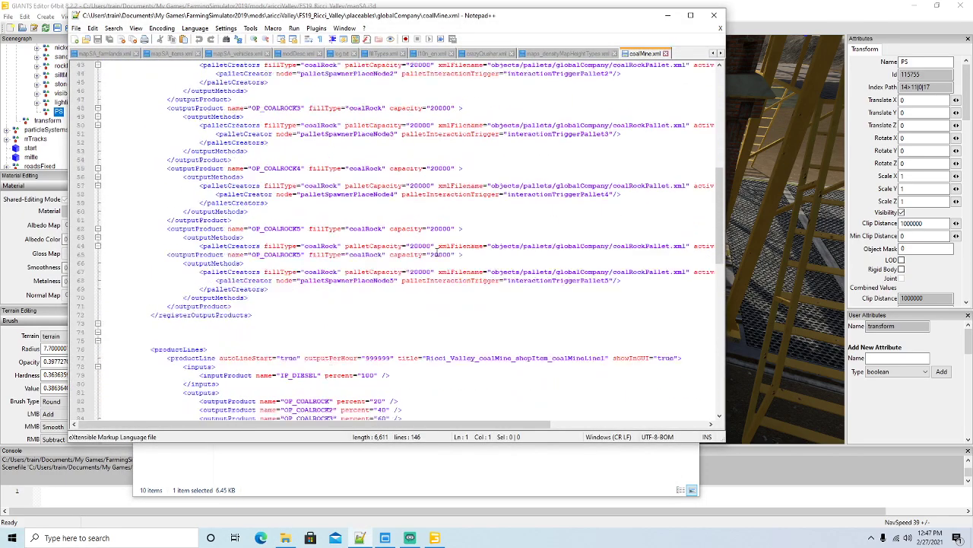
scroll(437, 254, "down", 10)
scroll(437, 254, "down", 6)
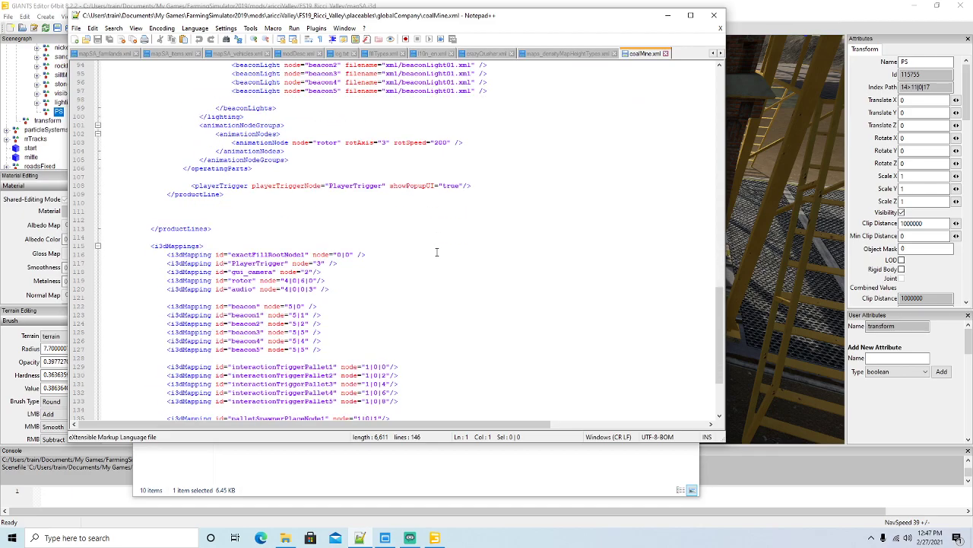
scroll(437, 254, "up", 3)
scroll(436, 254, "down", 5)
scroll(436, 254, "up", 7)
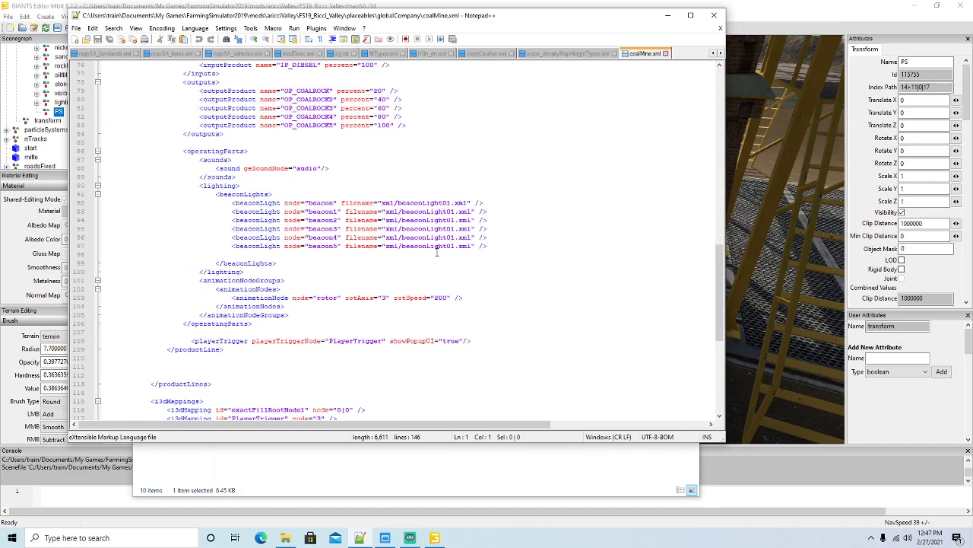
scroll(437, 254, "up", 6)
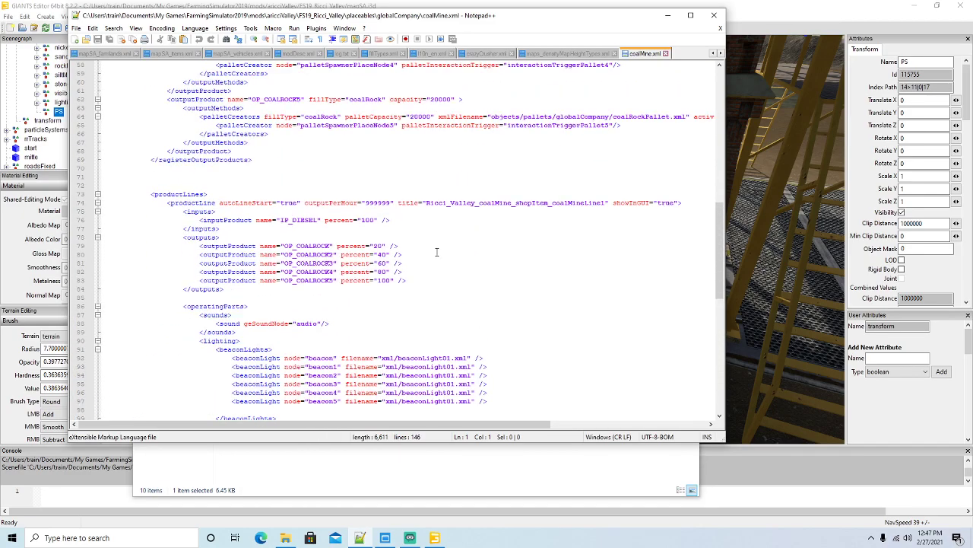
scroll(437, 252, "down", 6)
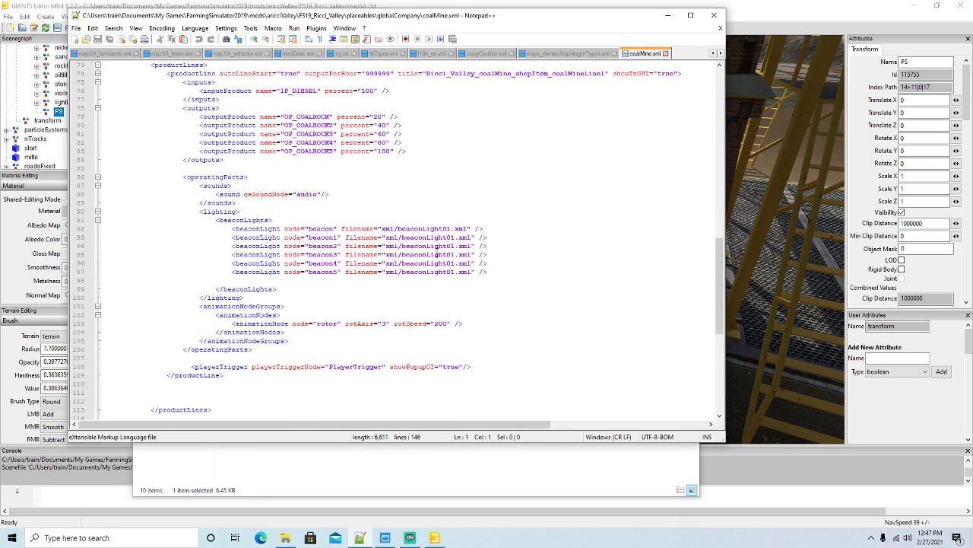
scroll(436, 252, "down", 5)
scroll(436, 253, "up", 20)
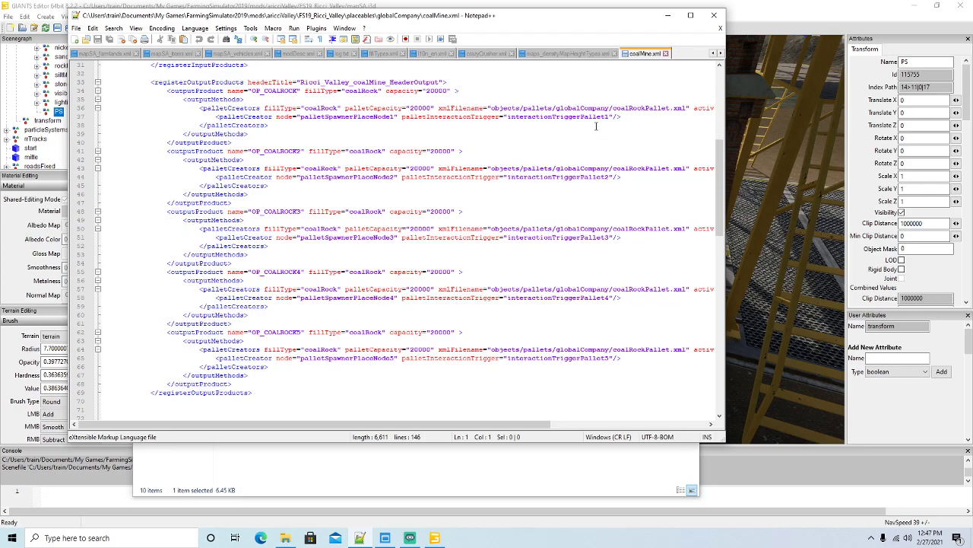
left_click(665, 53)
left_click(668, 15)
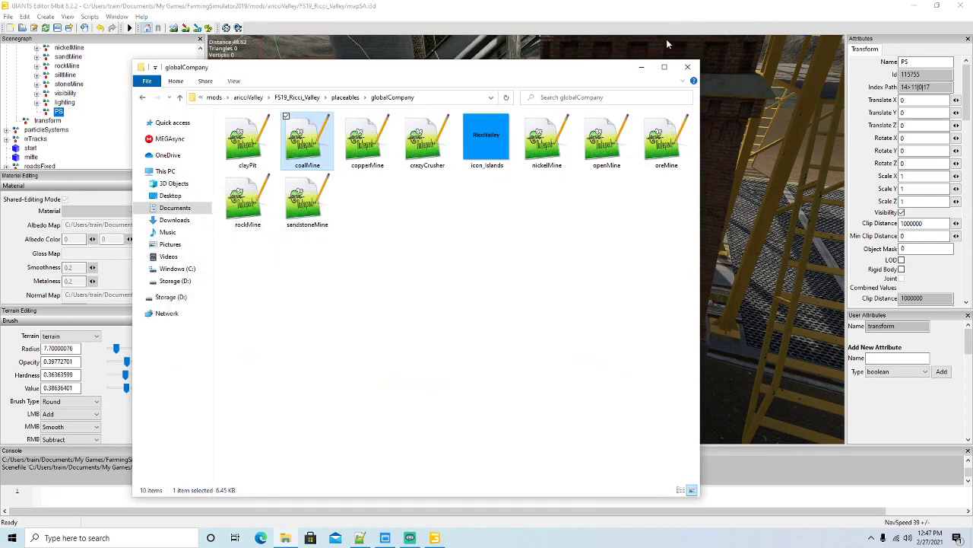
Step: Open textileMill.xml from the desktop's avalley/placeables/globalCompany folder in Notepad++
left_click(641, 70)
left_click(915, 5)
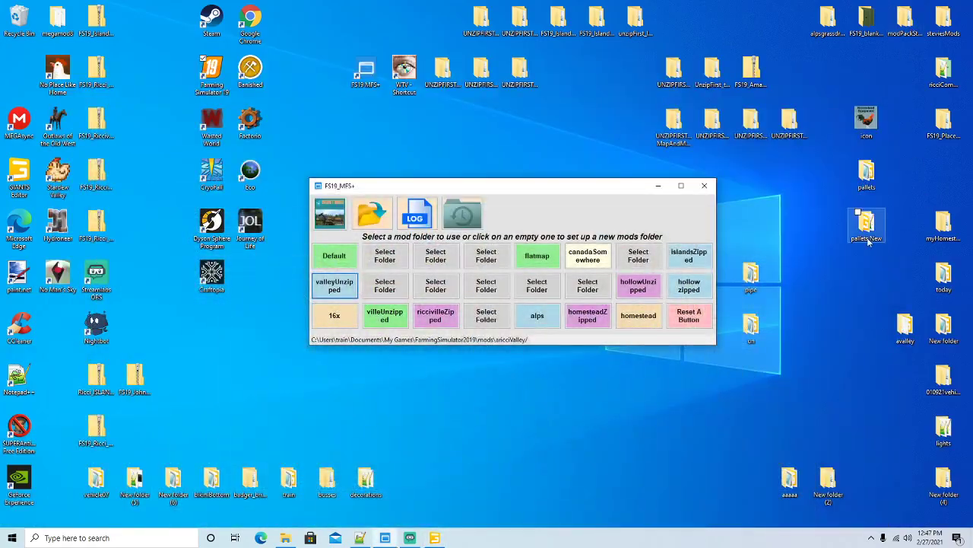
double_click(905, 328)
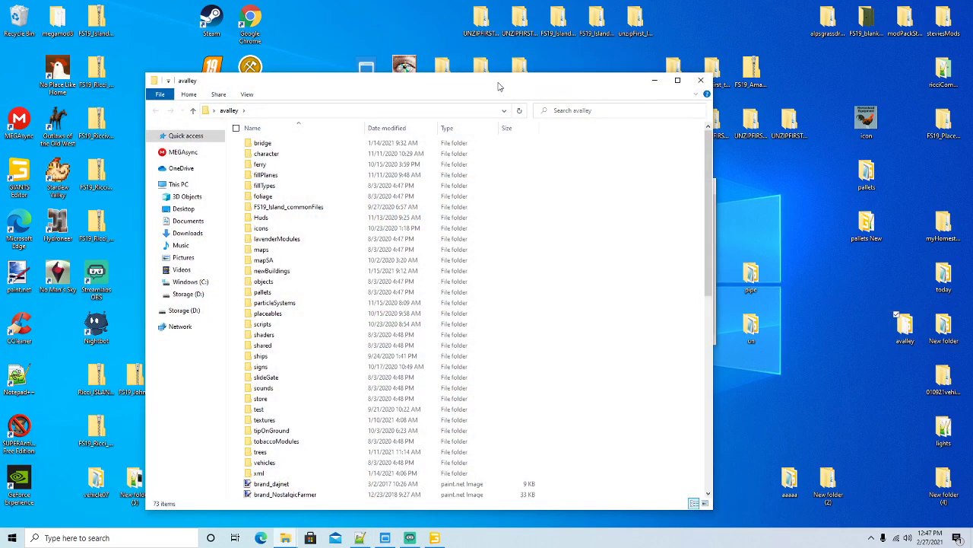
left_click_drag(499, 86, 542, 27)
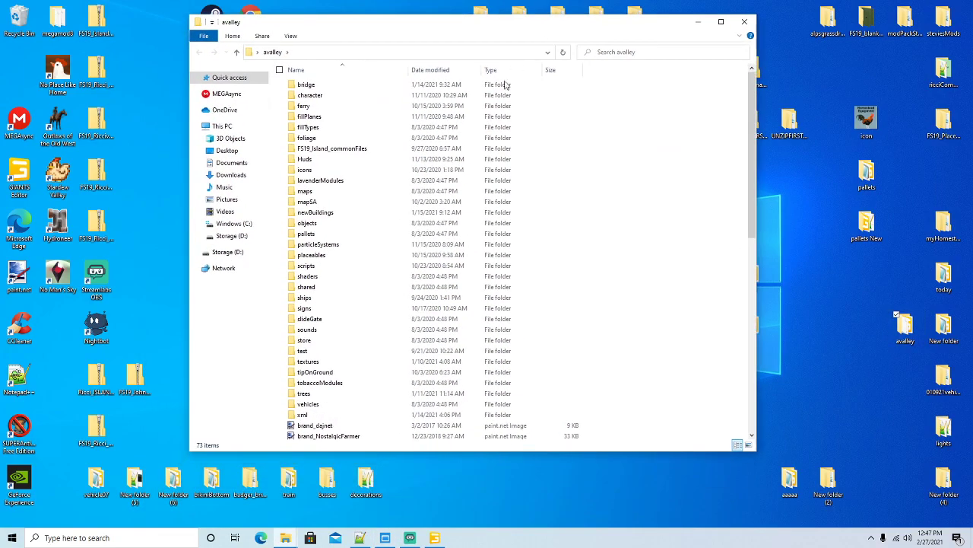
double_click(319, 255)
double_click(323, 127)
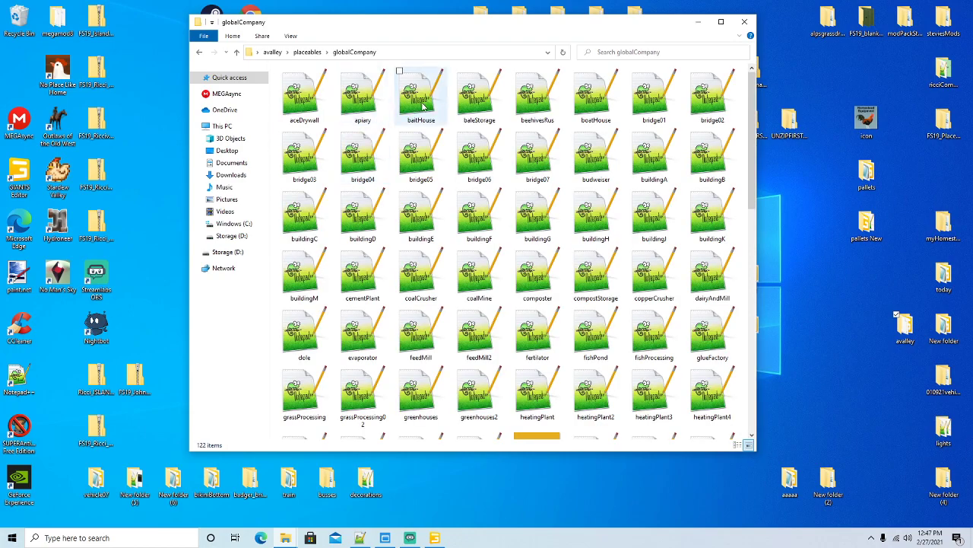
scroll(584, 255, "down", 5)
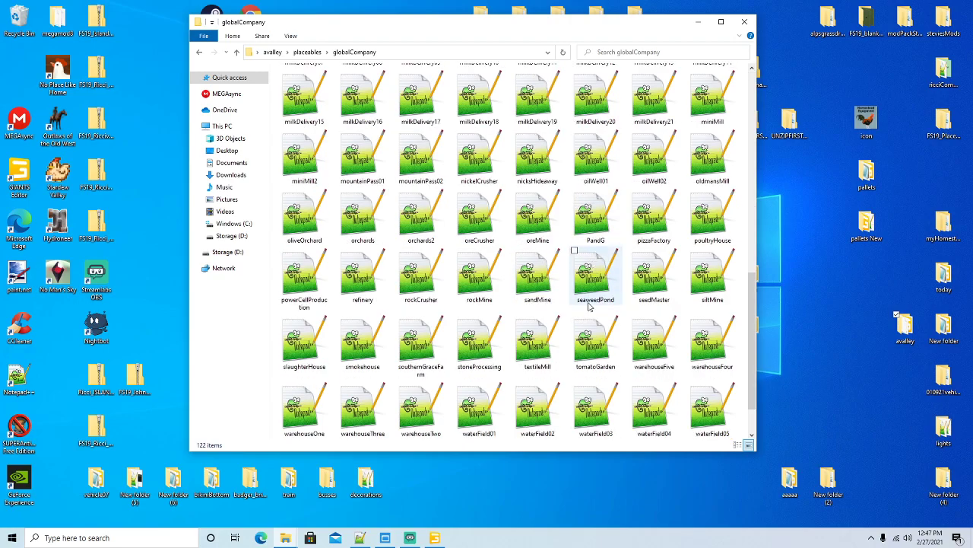
left_click(536, 344)
right_click(536, 346)
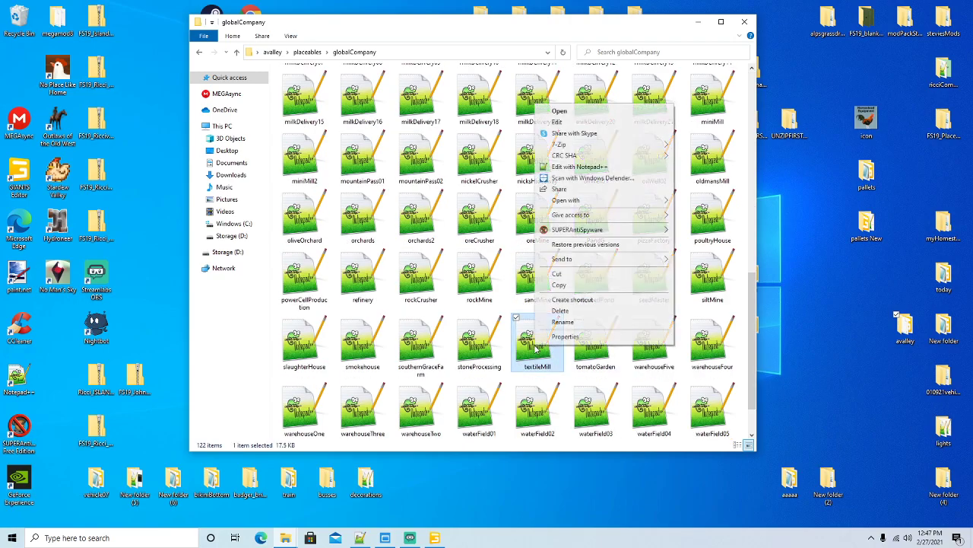
left_click(579, 167)
Step: Examine the products, product lines and particle effect entries in textileMill.xml, and minimize the file and its folder
scroll(603, 246, "down", 20)
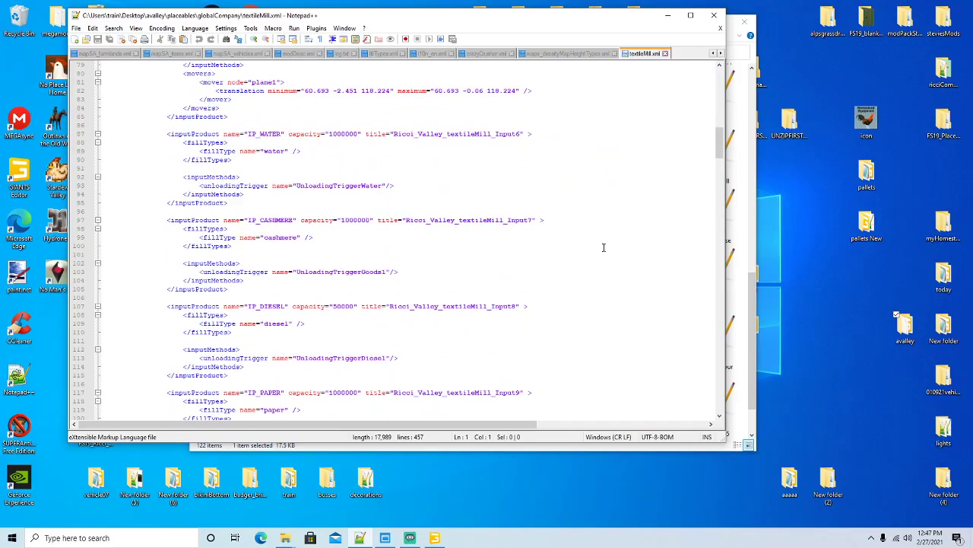
scroll(603, 247, "down", 20)
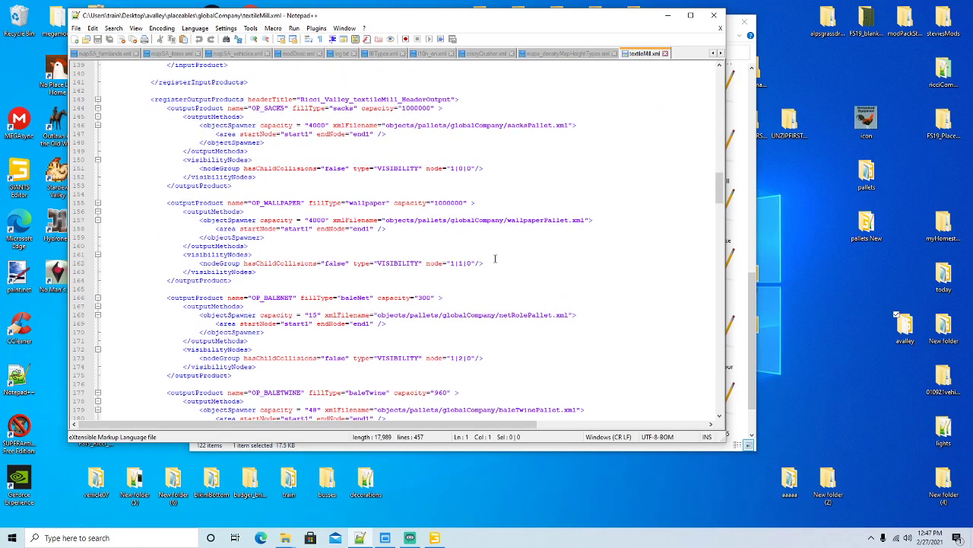
scroll(494, 259, "down", 20)
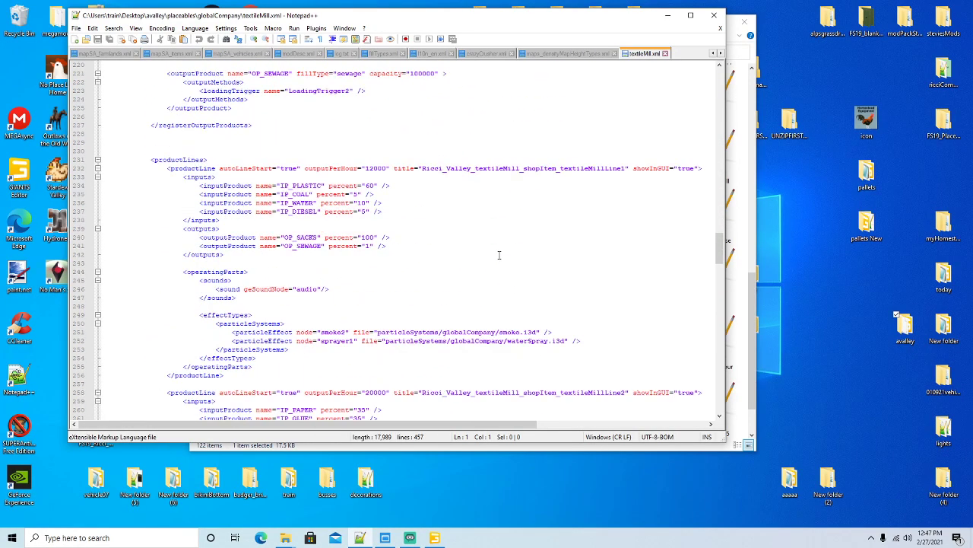
scroll(500, 255, "down", 3)
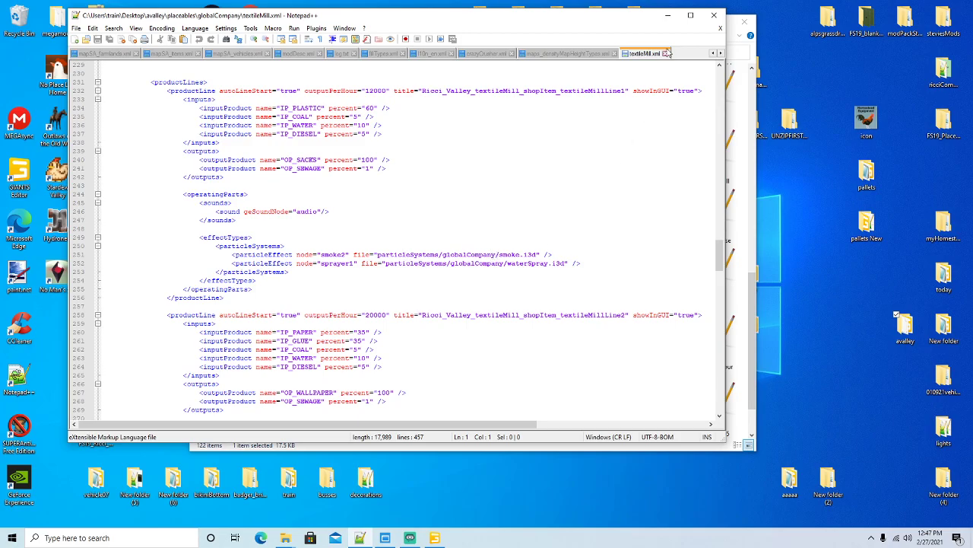
left_click(668, 16)
left_click(698, 21)
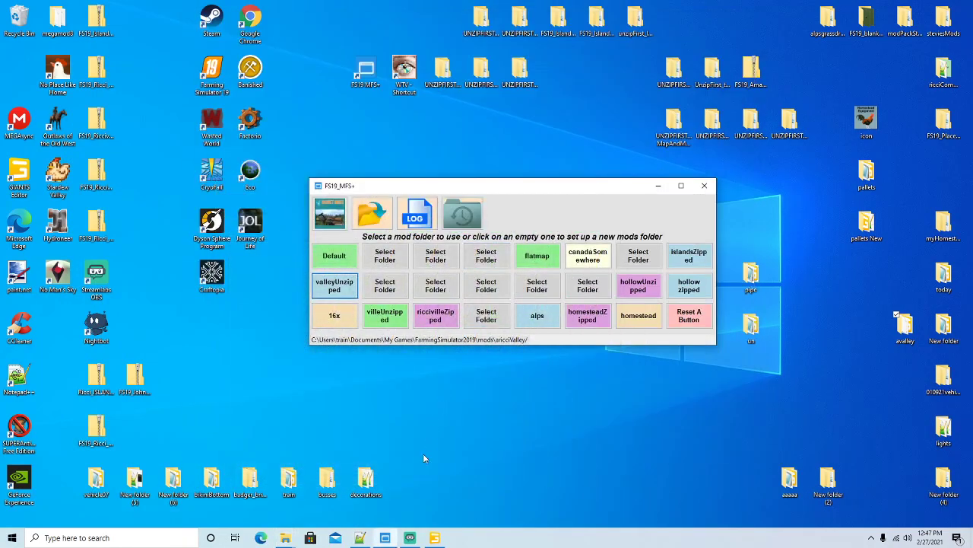
Step: Switch to GIANTS Editor and import smoke.i3d from the map's particleSystems/globalCompany folder
left_click(435, 537)
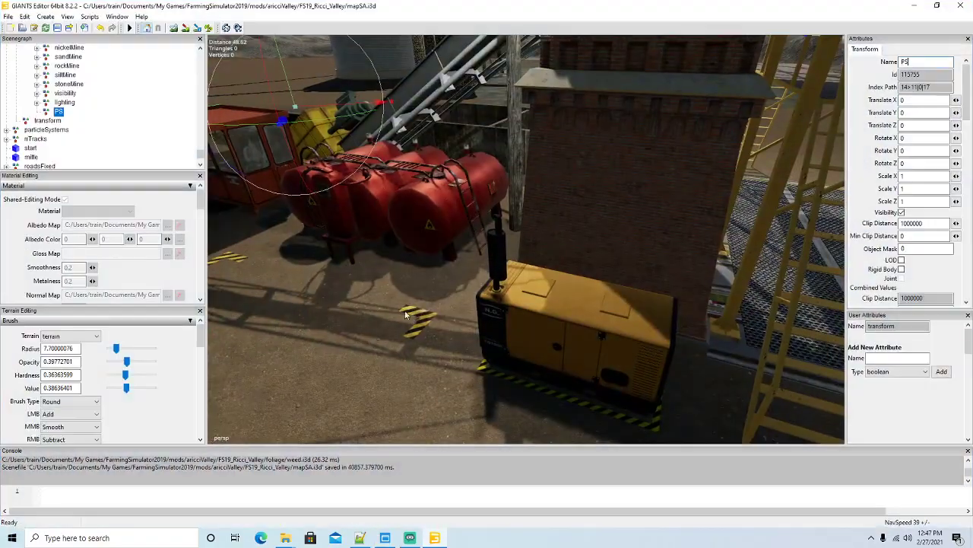
left_click(8, 16)
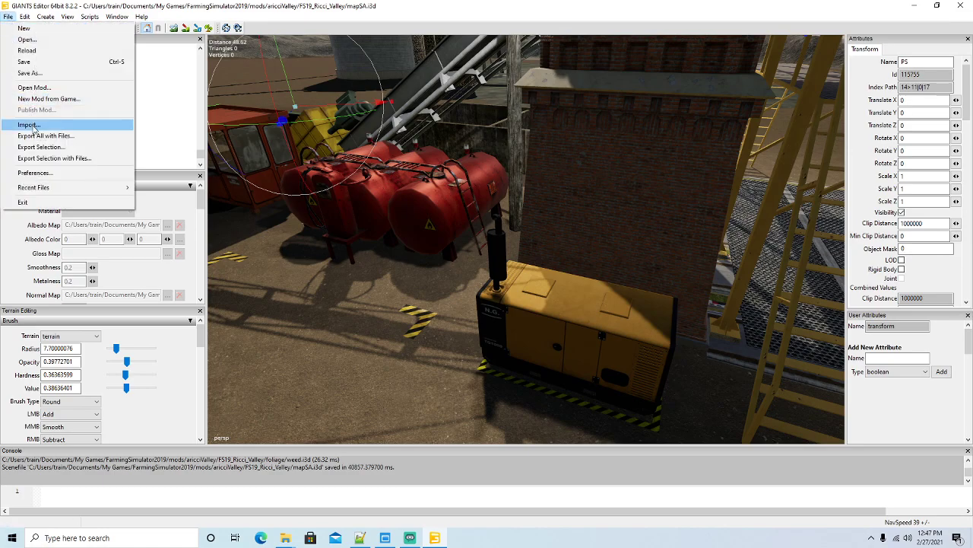
left_click(28, 125)
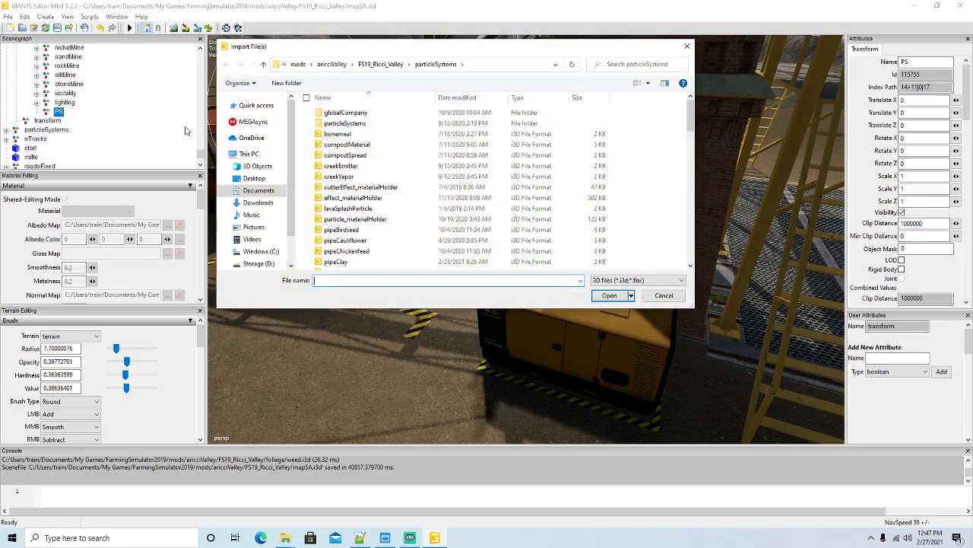
left_click(394, 71)
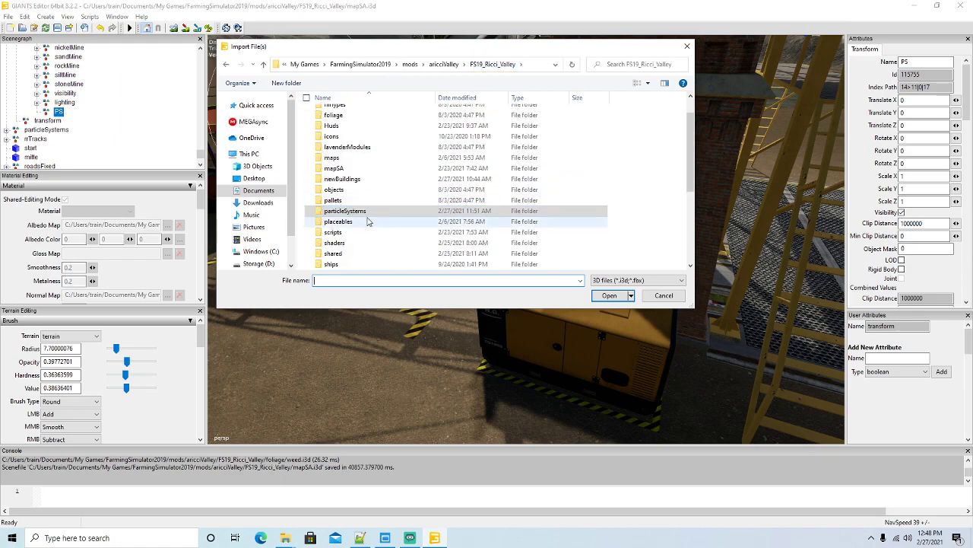
double_click(362, 217)
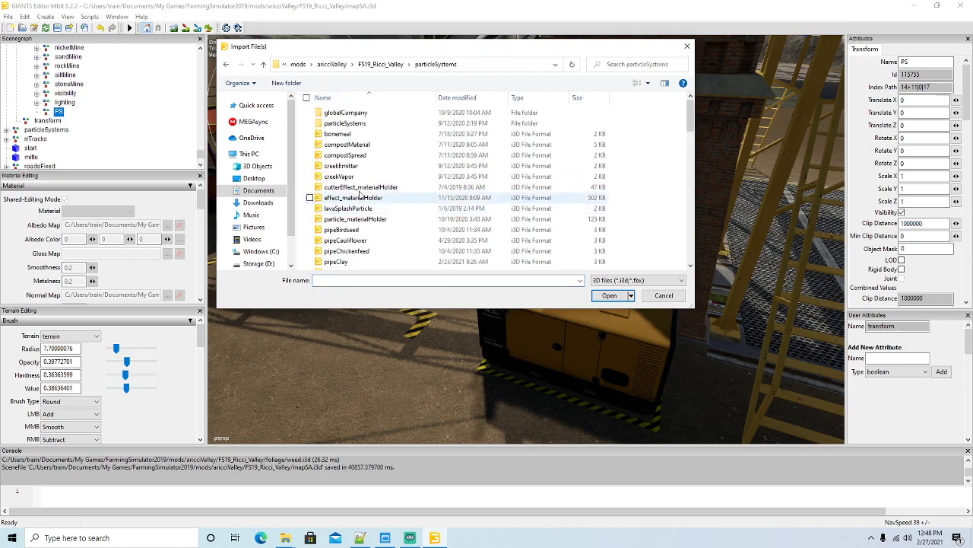
double_click(344, 113)
left_click(333, 188)
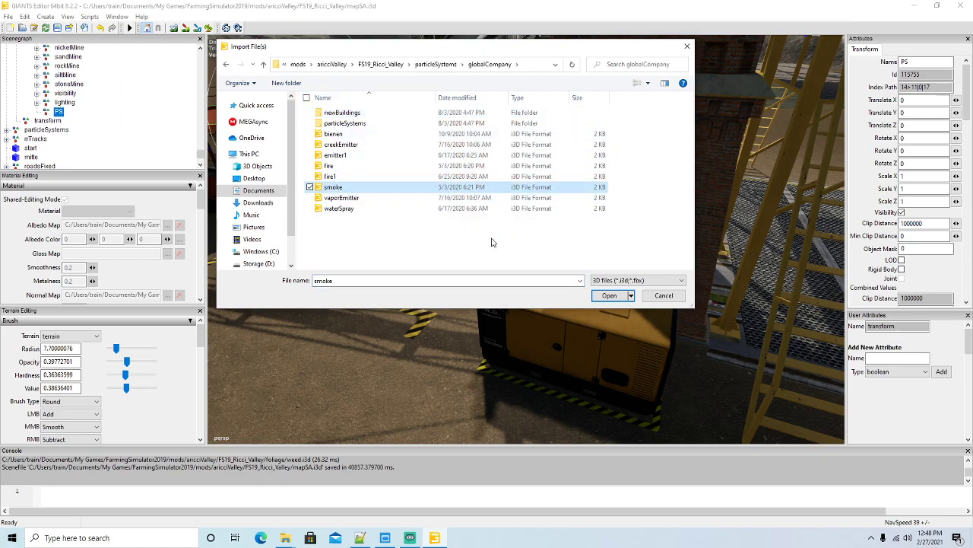
left_click(609, 295)
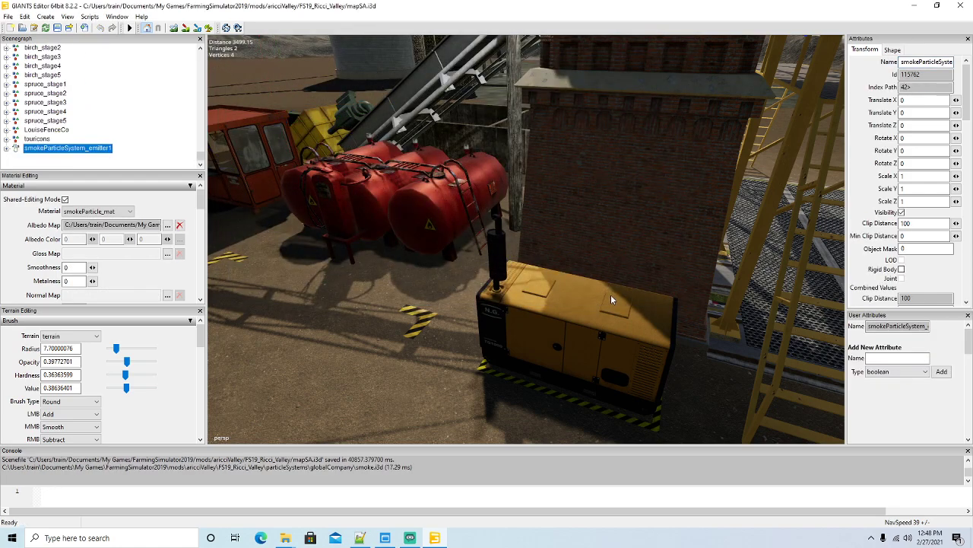
Step: Move the imported smoke particle emitter into the PS group inside crazyCrusher
scroll(148, 138, "up", 10)
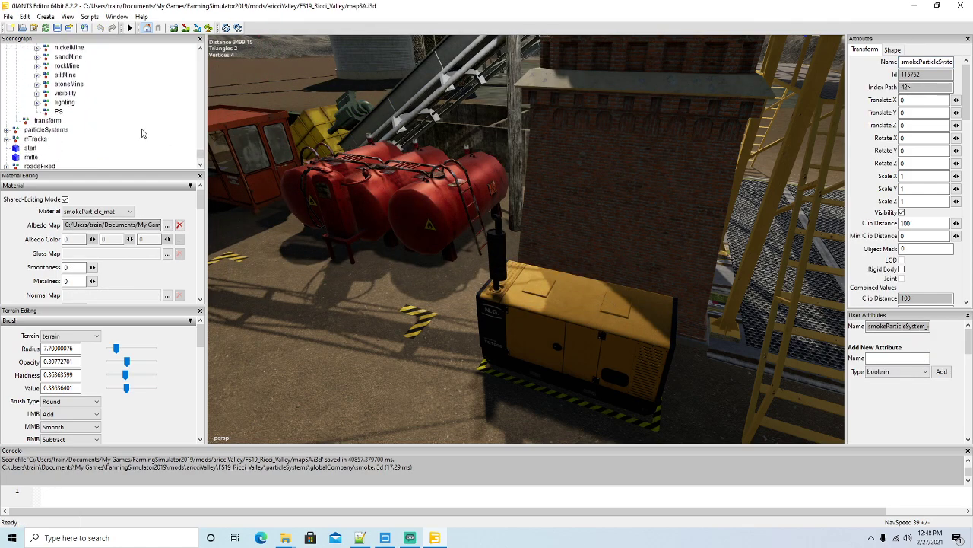
left_click(24, 16)
left_click(43, 80)
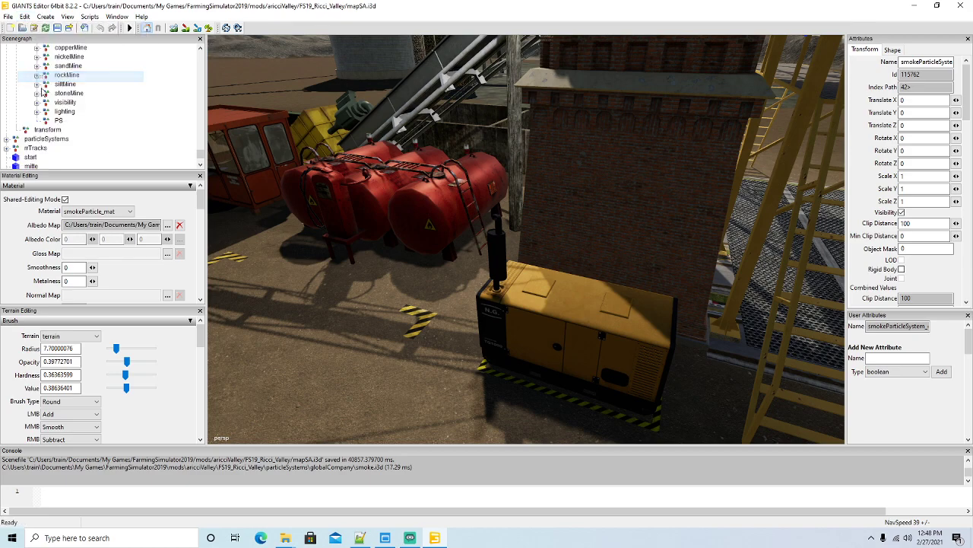
left_click(55, 120)
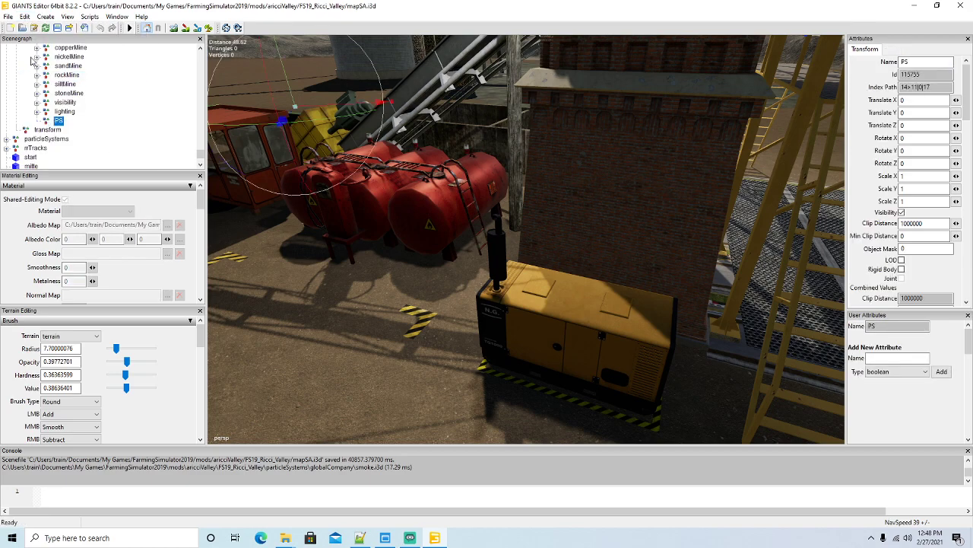
left_click(25, 16)
left_click(41, 100)
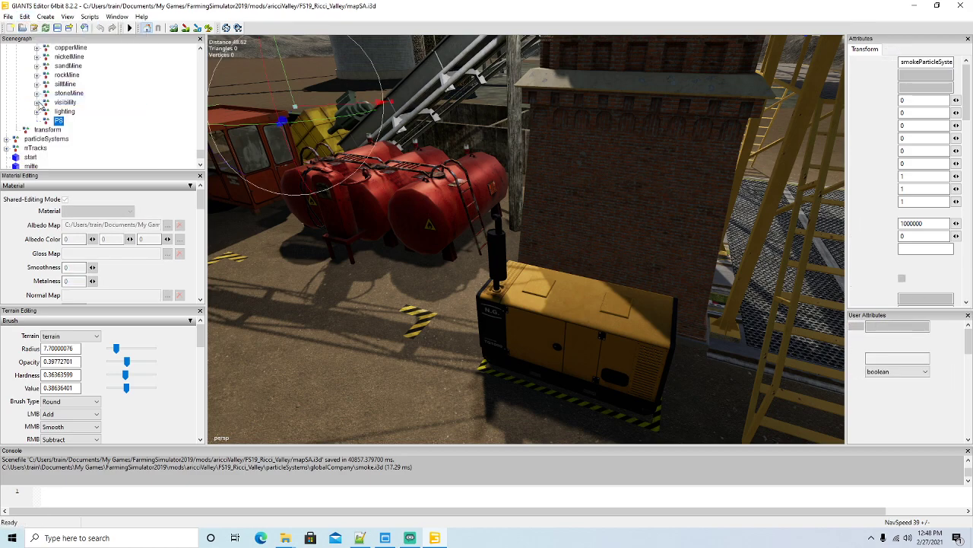
Step: Place the smoke emitter on top of the yellow generator's exhaust pipe and rotate it about 42° around Y
left_click(25, 17)
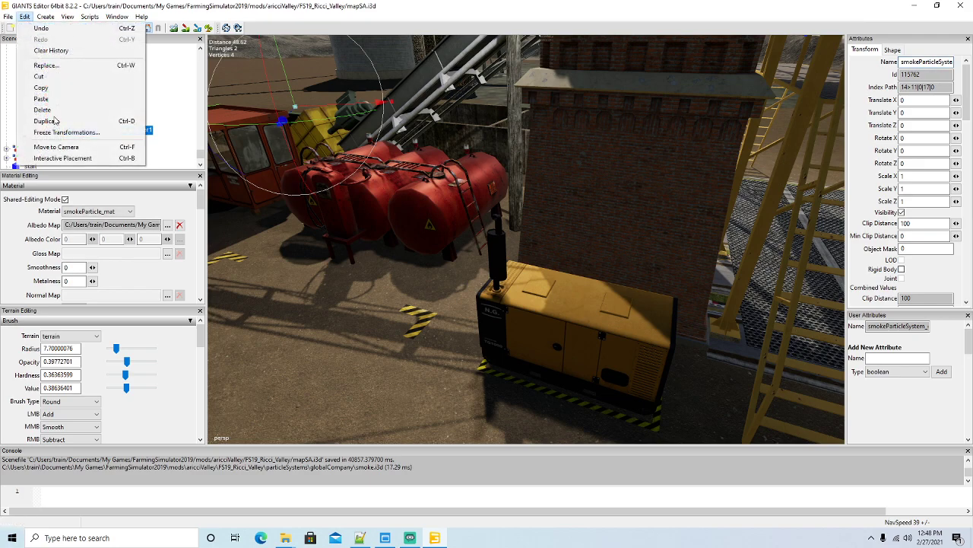
left_click(68, 158)
left_click(494, 217)
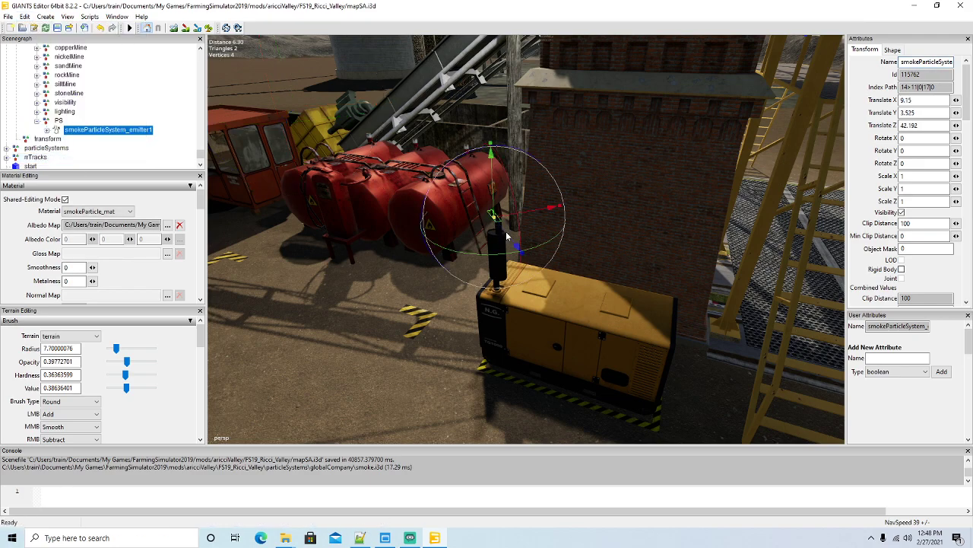
left_click_drag(504, 256, 556, 242)
Step: Rename the smoke emitter in the PS group as smoke2
left_click(926, 63)
key("BackSpace")
key("BackSpace")
key("BackSpace")
key("BackSpace")
key("BackSpace")
key("BackSpace")
key("BackSpace")
key("BackSpace")
key("BackSpace")
key("BackSpace")
key("BackSpace")
key("BackSpace")
key("BackSpace")
type("2")
key("Return")
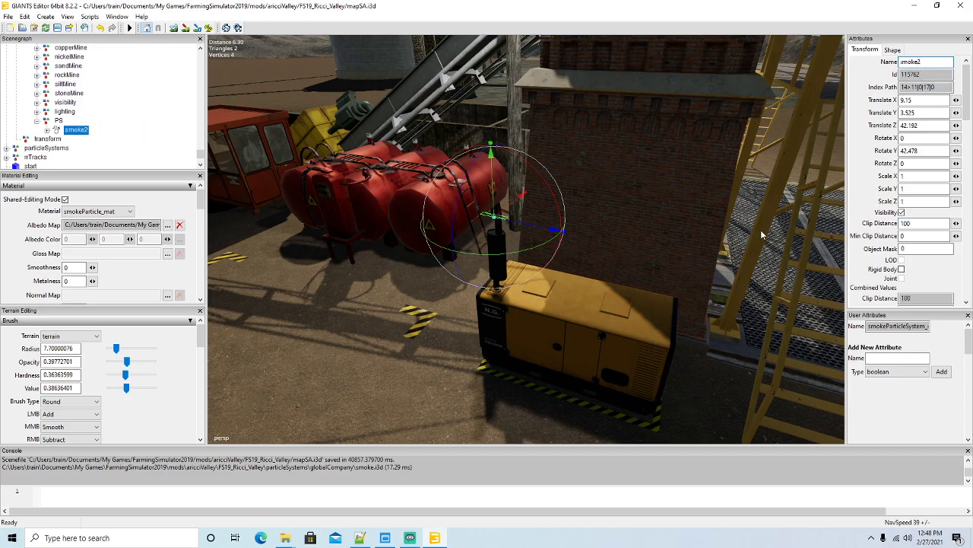
Step: Rotate the smokeParticleSystemAreaShape inside smoke2 about 30° around Z
left_click_drag(763, 235, 713, 193, "alt")
left_click_drag(721, 234, 688, 122, "alt")
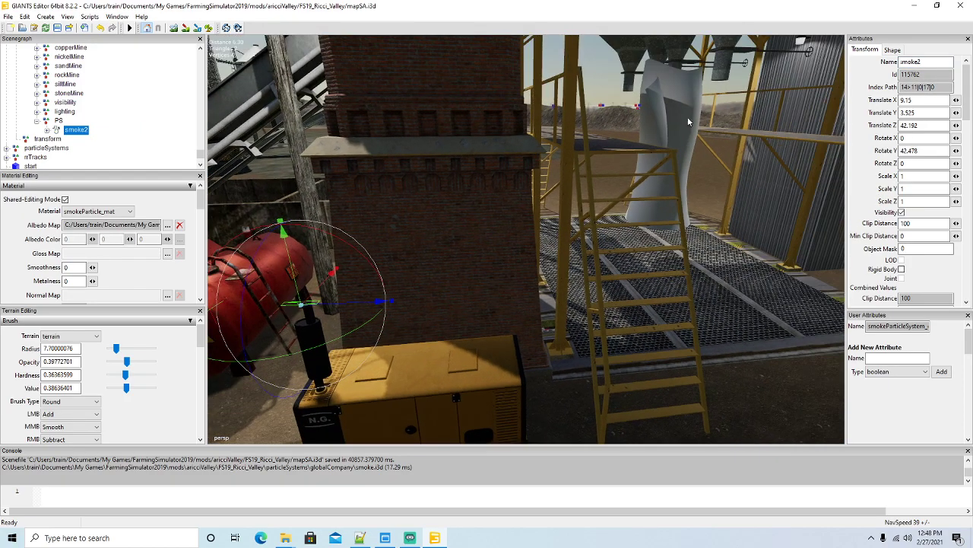
scroll(605, 169, "down", 2)
left_click_drag(668, 162, 608, 225, "alt")
scroll(607, 170, "up", 3)
scroll(605, 220, "down", 3)
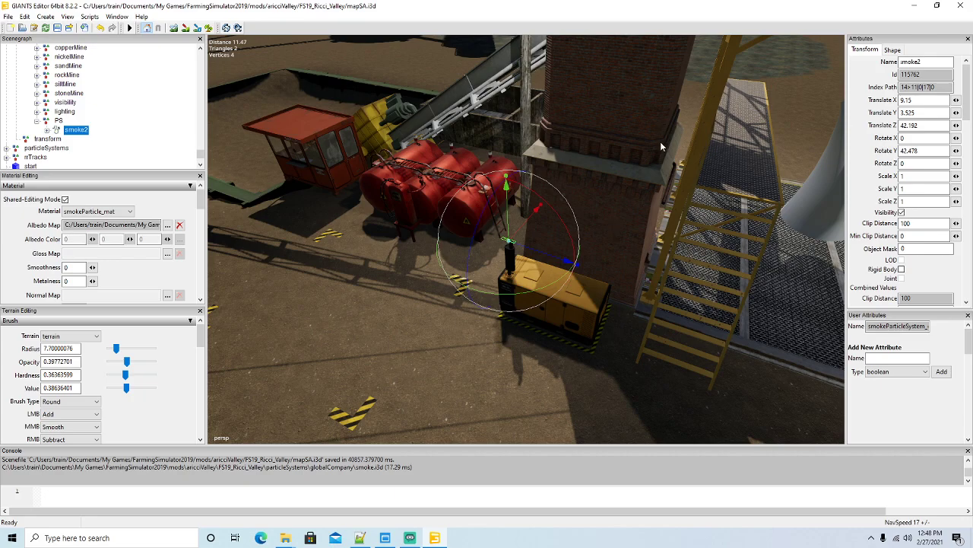
scroll(612, 255, "up", 4)
mouse_move(620, 194)
left_mouse_down("alt")
mouse_move(612, 254)
mouse_move(602, 188)
left_mouse_up("alt")
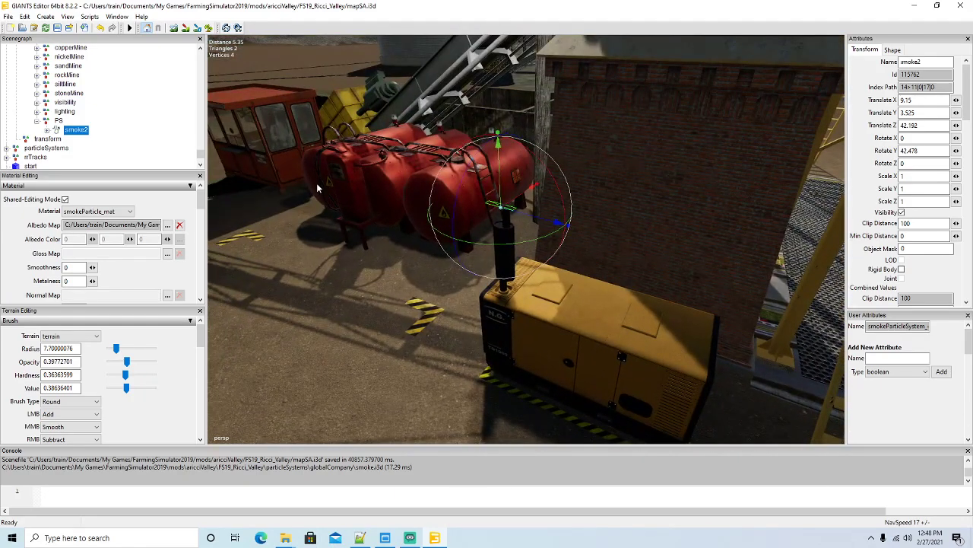
left_click(46, 130)
left_click(76, 139)
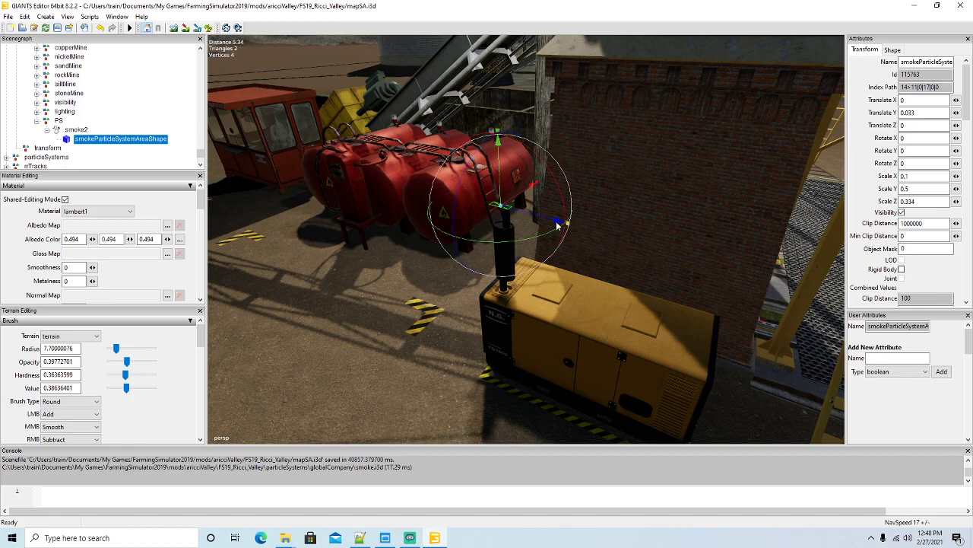
left_click_drag(558, 225, 441, 218)
Step: Bring the top of the brick chimney into view, collapse smoke2, and import smoke.i3d again from particleSystems/globalCompany
left_click_drag(390, 247, 419, 265, "alt")
scroll(419, 265, "down", 6)
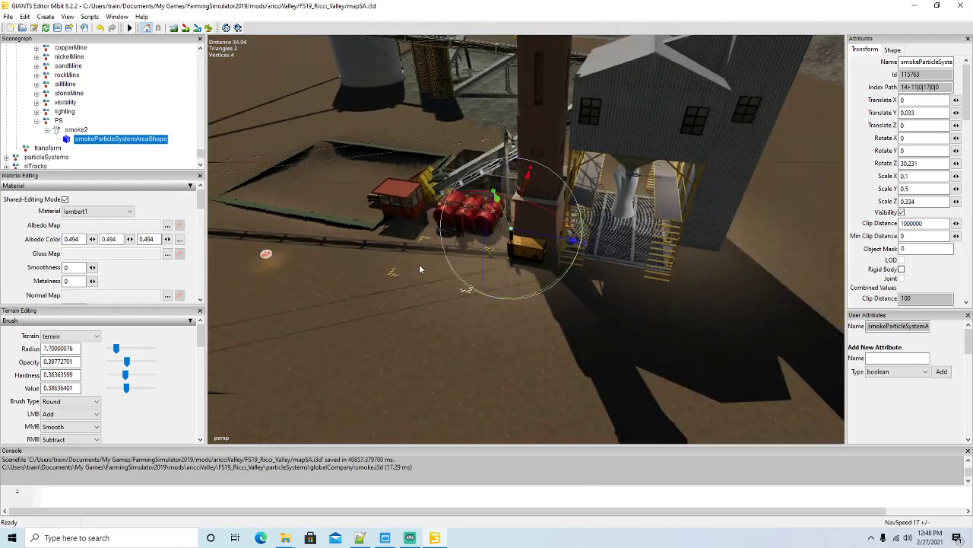
scroll(419, 266, "down", 2)
left_click_drag(467, 285, 441, 309, "alt")
scroll(474, 259, "up", 3)
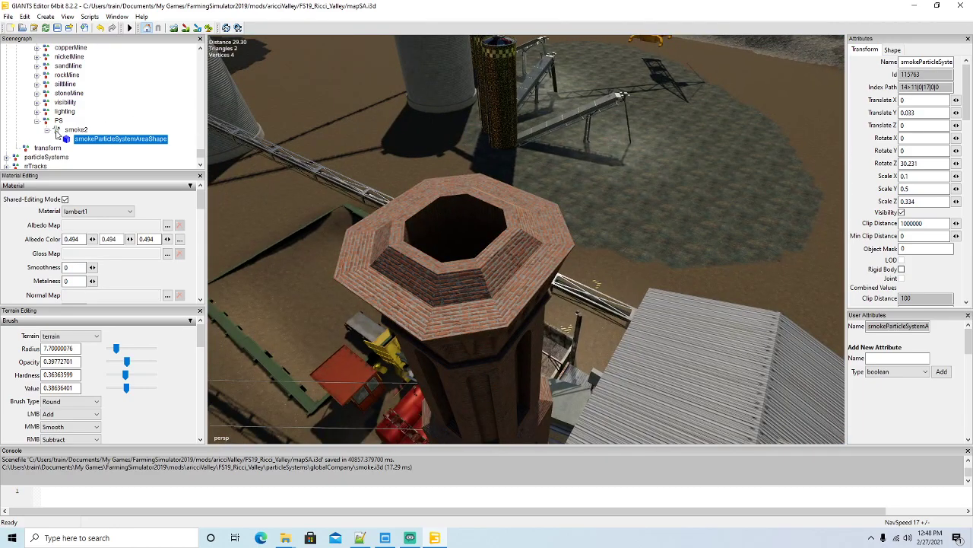
left_click(47, 130)
left_click(9, 16)
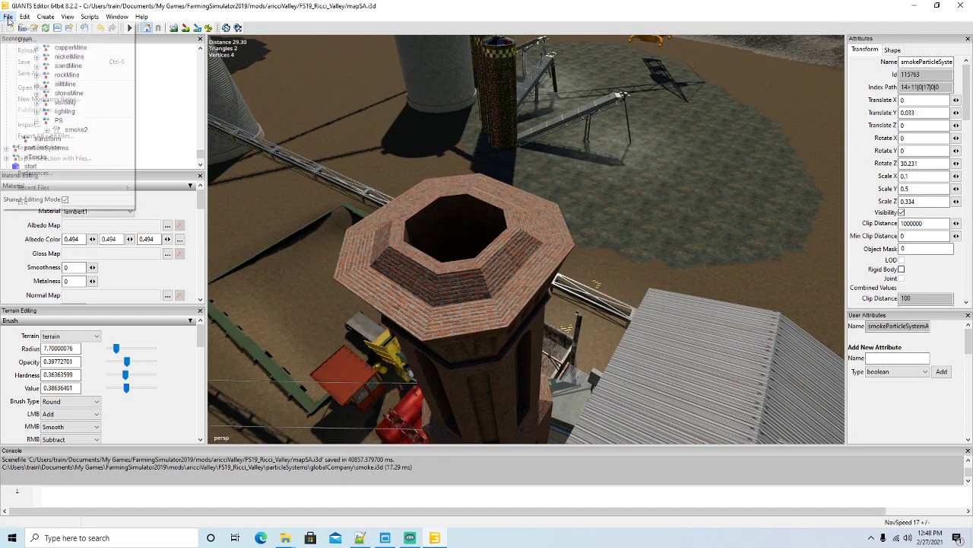
left_click(26, 125)
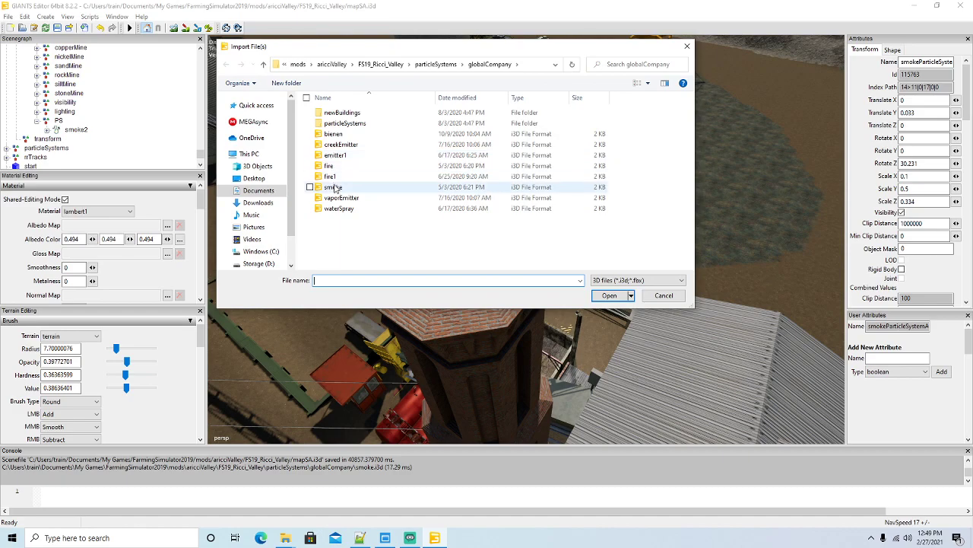
left_click(336, 189)
left_click(608, 296)
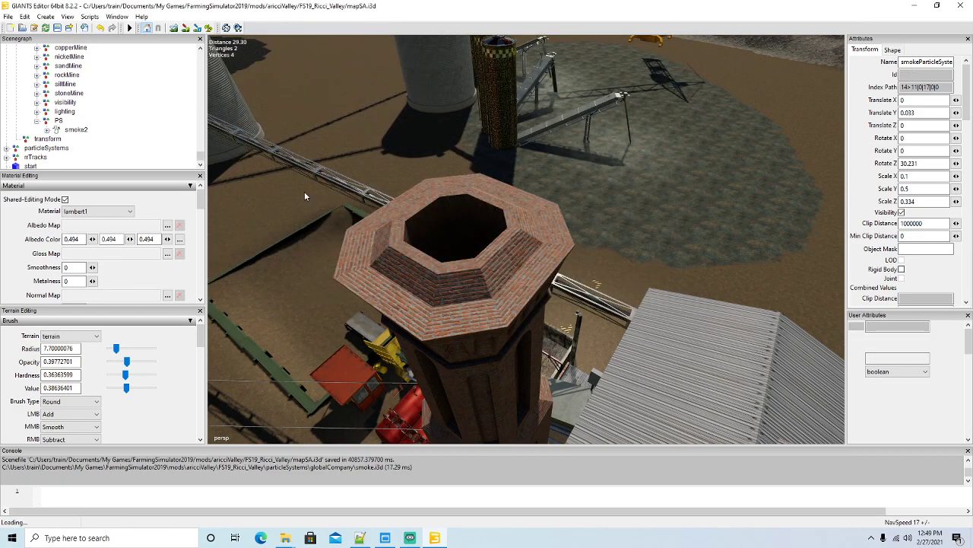
scroll(118, 133, "up", 8)
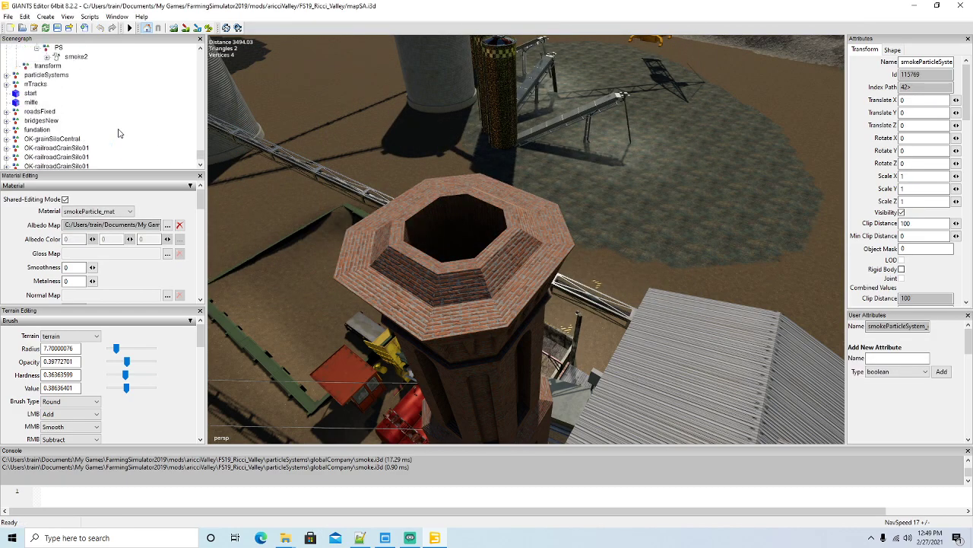
Step: Move the imported smokeParticleSystem_emitter1 into the PS group and place it in the brick chimney's opening with Interactive Placement
left_click(24, 16)
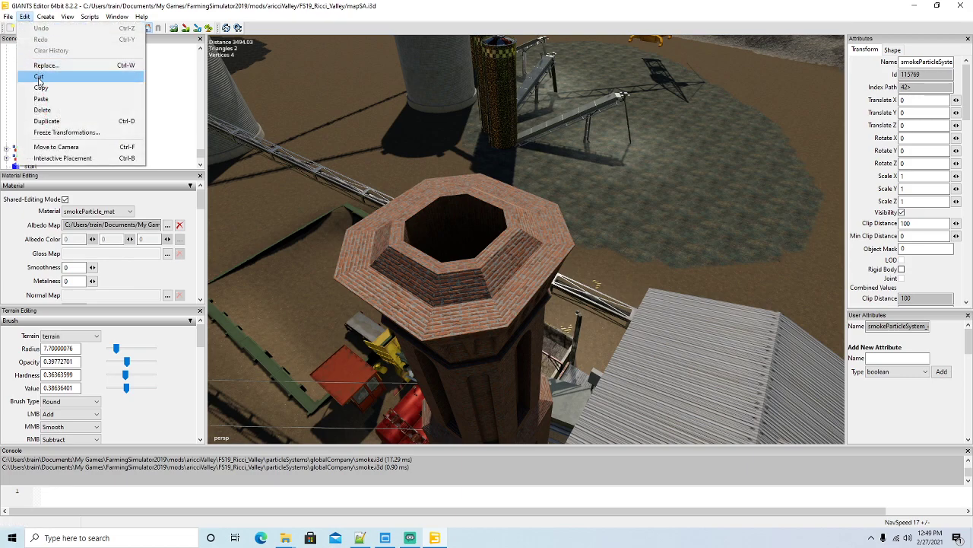
left_click(39, 79)
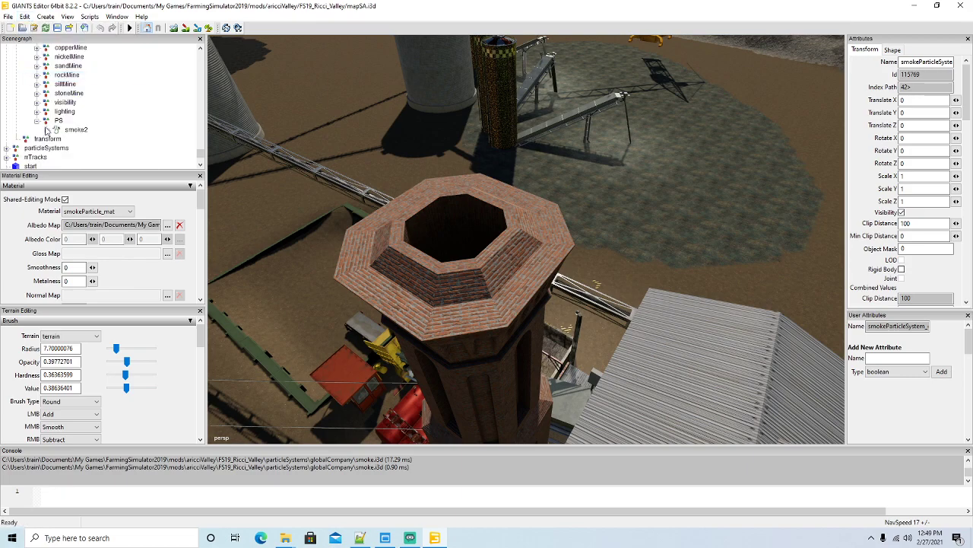
left_click(25, 16)
left_click(41, 99)
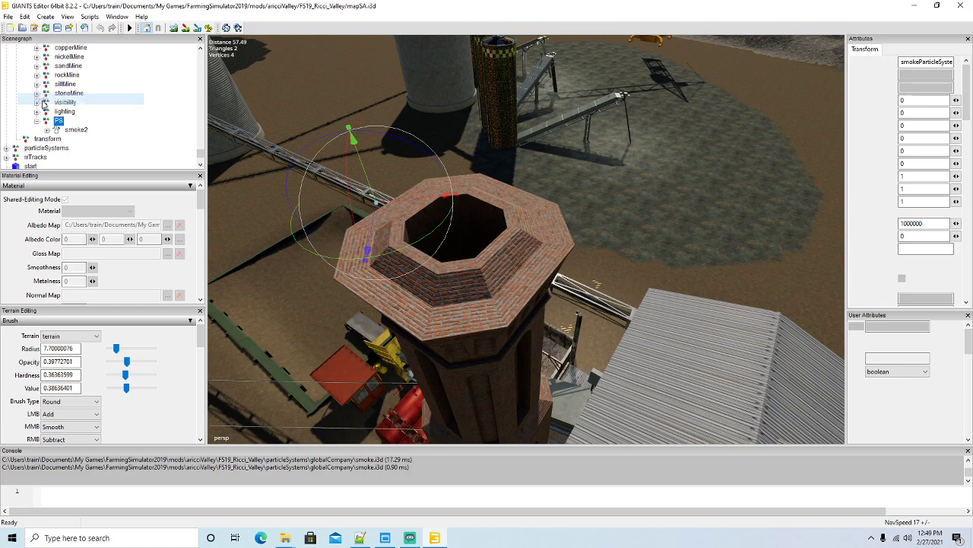
left_click(27, 19)
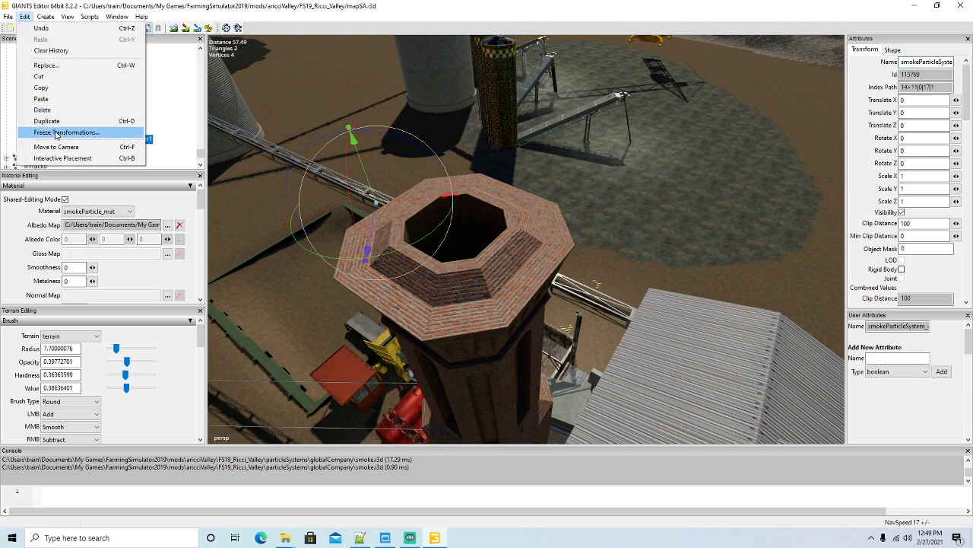
left_click(80, 159)
left_click(461, 234)
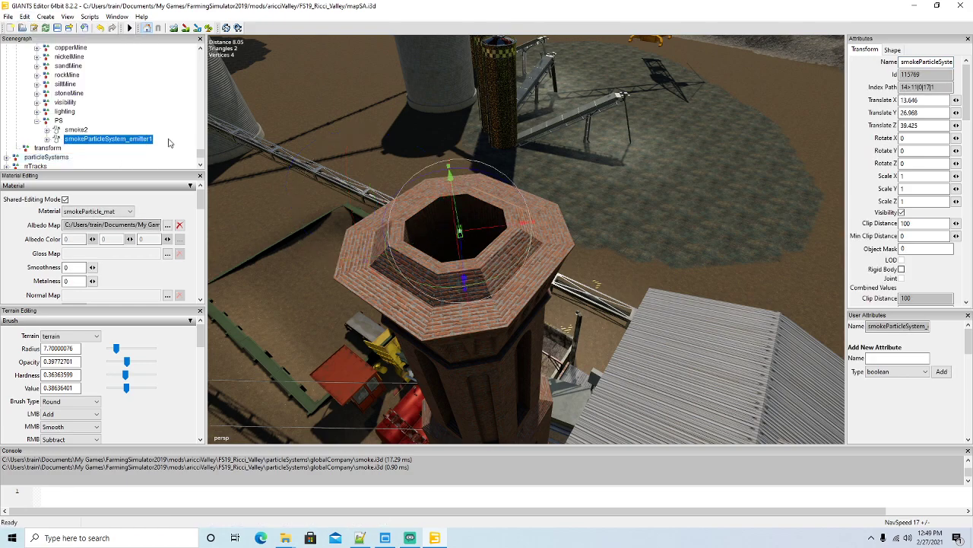
Step: Rename the chimney's smoke emitter in the PS group as smoke3
left_click(950, 61)
key("Right")
key("Right")
key("Right")
key("Right")
key("Right")
key("Right")
key("Right")
key("Right")
key("Right")
key("Right")
key("BackSpace")
key("BackSpace")
key("BackSpace")
key("BackSpace")
key("Return")
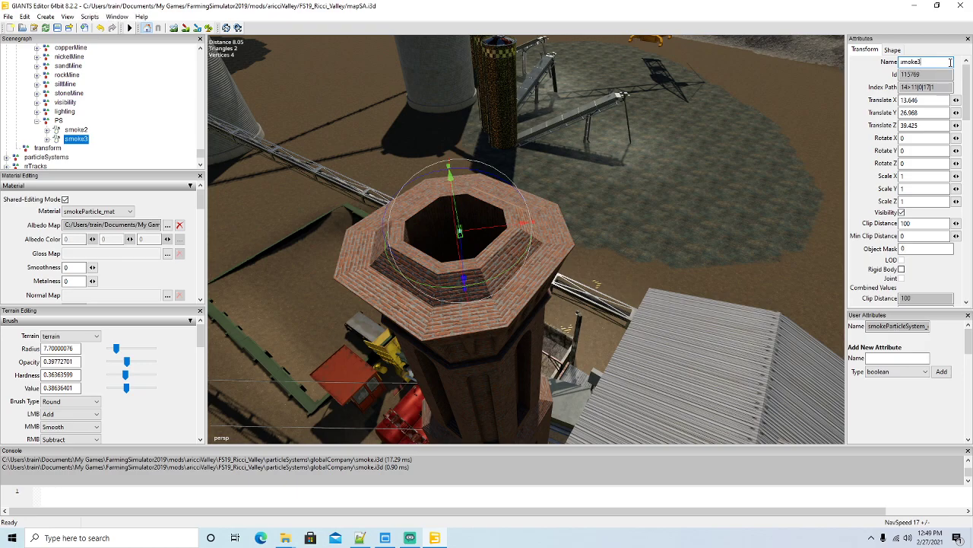
Step: Fit smoke3's area shape to the chimney opening, scaled about 1.475 in X and 1.431 in Z and rotated about -48° around Y
left_click_drag(622, 251, 555, 261, "alt")
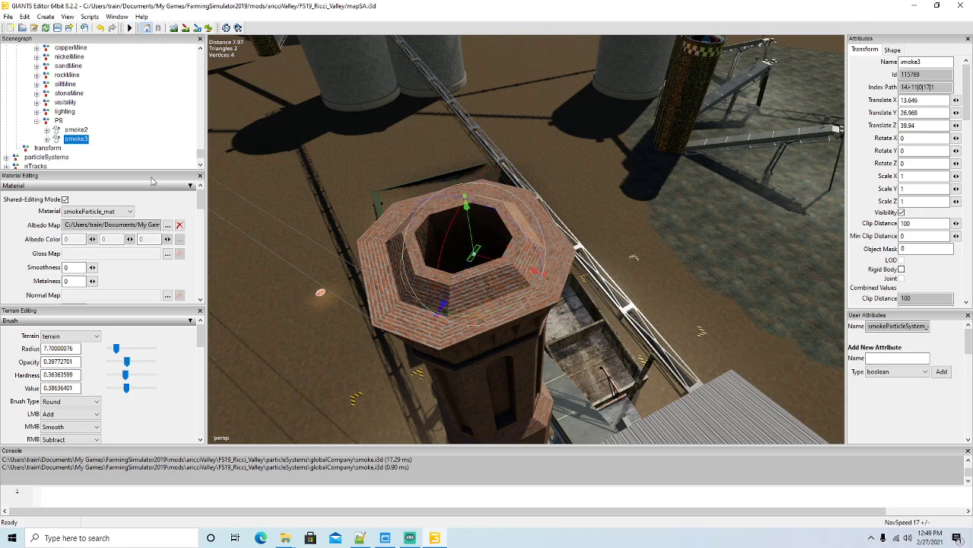
left_click(47, 139)
left_click(68, 149)
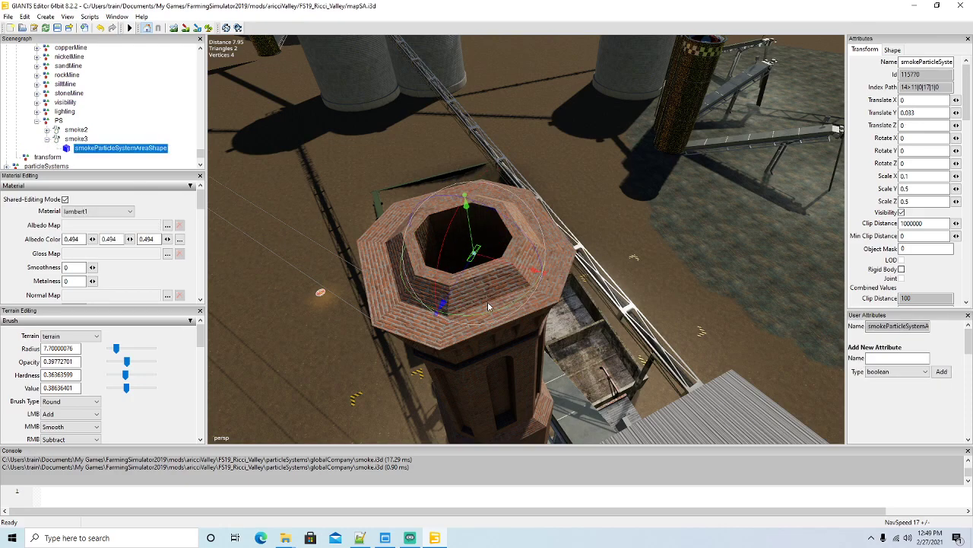
left_click_drag(492, 315, 508, 345)
left_click_drag(399, 277, 465, 257)
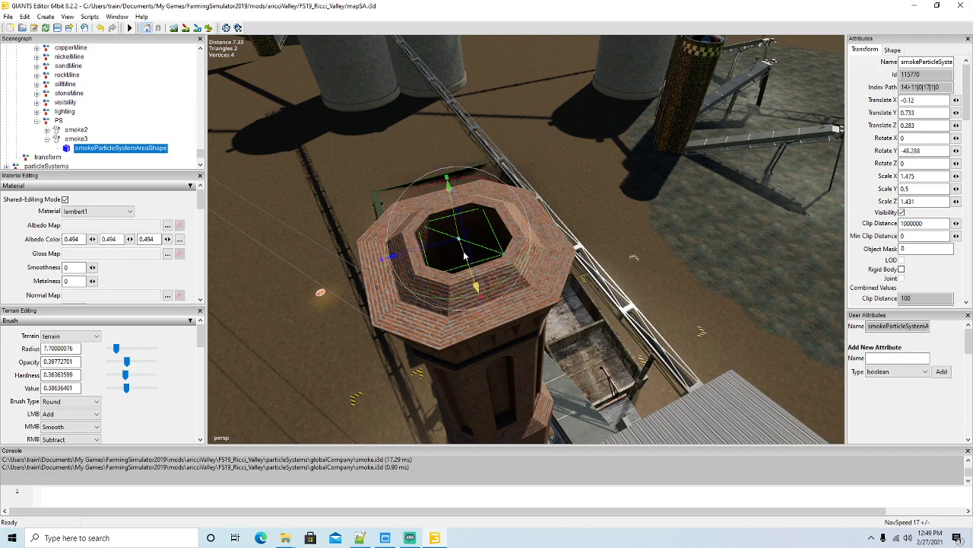
Step: Duplicate smoke3 and place the copy at the upright round vent on the shingled roof, at a height of about 12.4
middle_click_drag(464, 253, 515, 252, "alt")
scroll(515, 252, "down", 6)
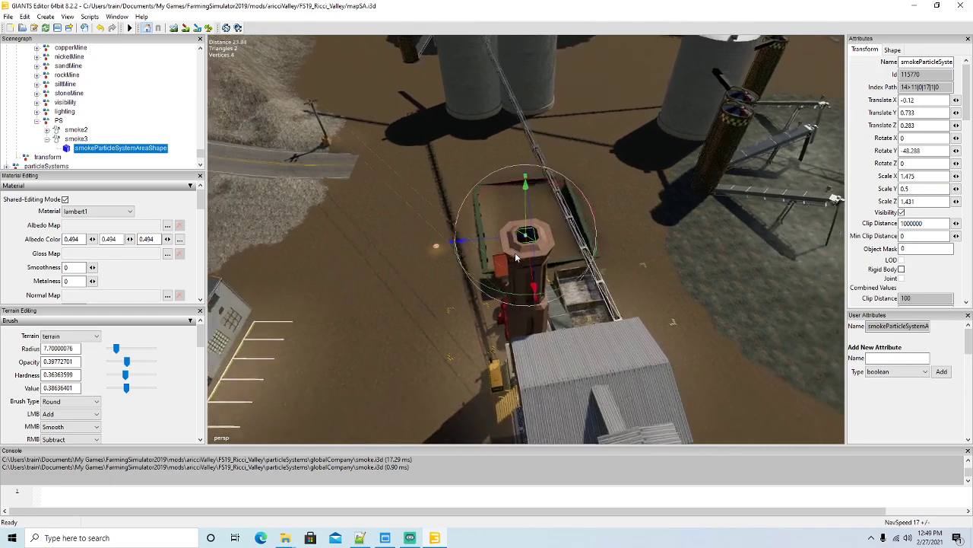
left_click_drag(514, 253, 479, 277, "alt")
scroll(487, 275, "up", 3)
scroll(502, 278, "up", 6)
scroll(456, 270, "up", 5)
left_click(46, 139)
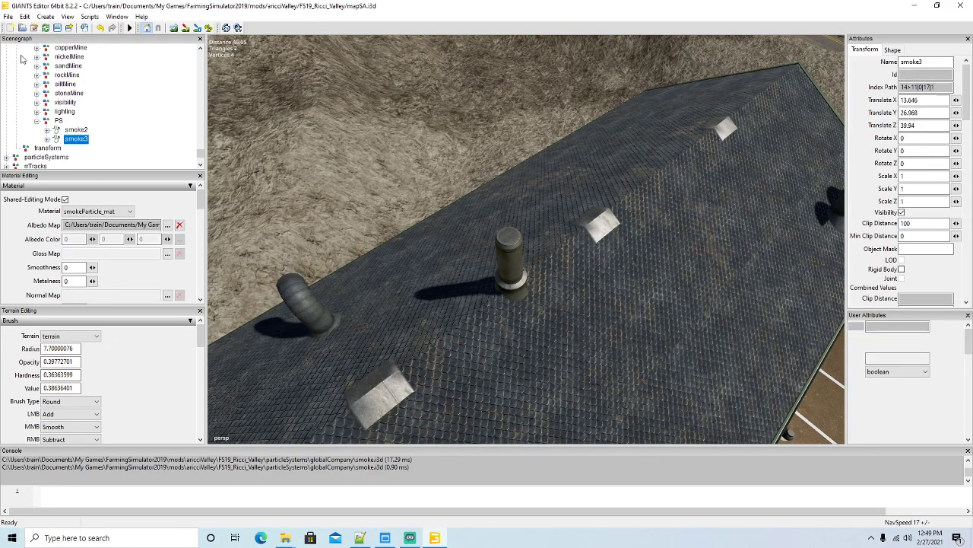
left_click(24, 16)
left_click(61, 187)
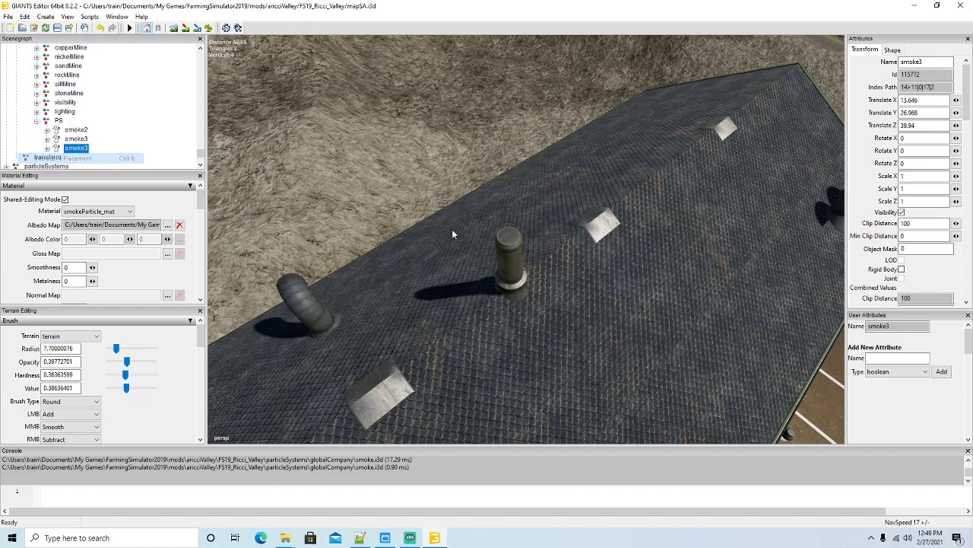
key("ctrl+b")
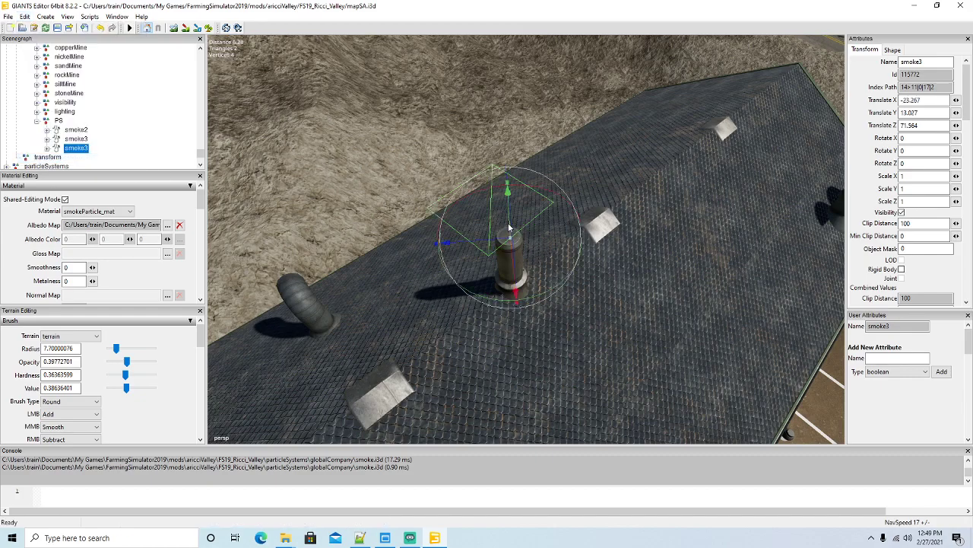
left_click_drag(509, 226, 510, 249)
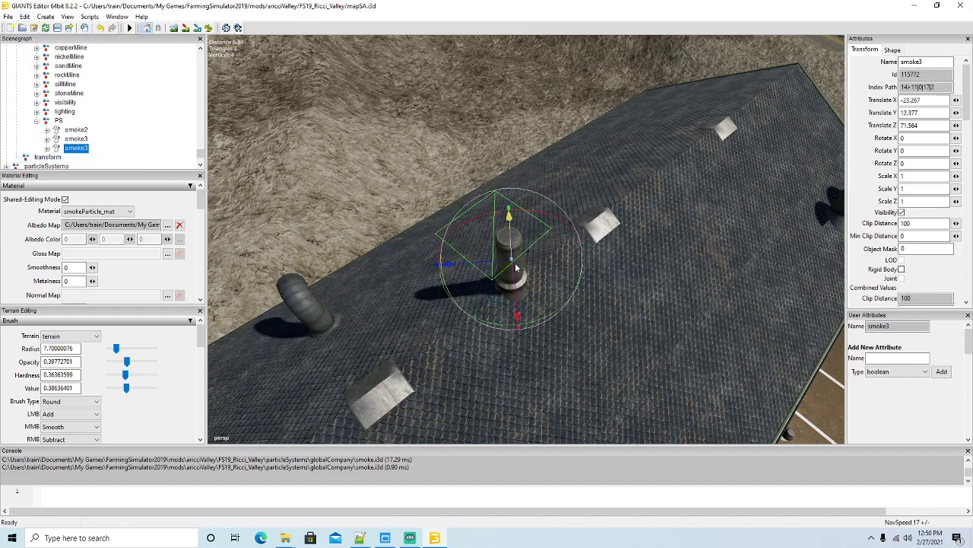
Step: Shrink the copied emitter's area shape to about 0.371 in X and 0.405 in Z and centre it on top of the roof vent
scroll(573, 311, "up", 5)
left_click_drag(572, 314, 471, 250, "alt")
scroll(471, 251, "down", 5)
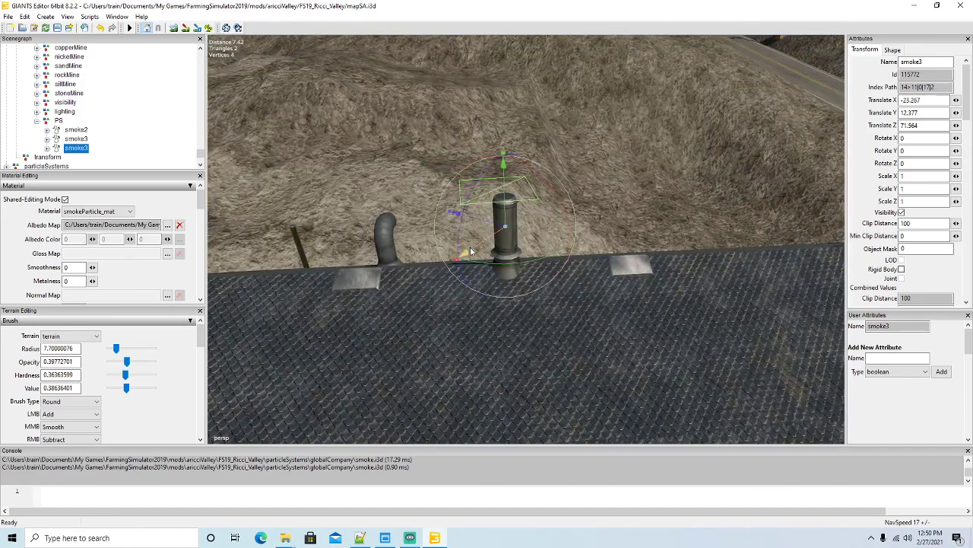
left_click(48, 150)
left_click(66, 157)
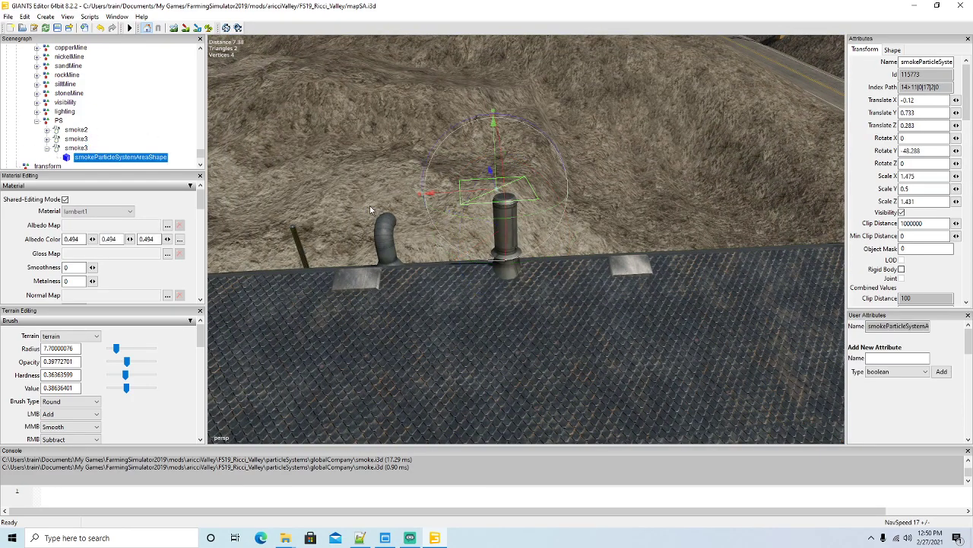
left_click_drag(496, 176, 526, 216)
scroll(439, 205, "up", 5)
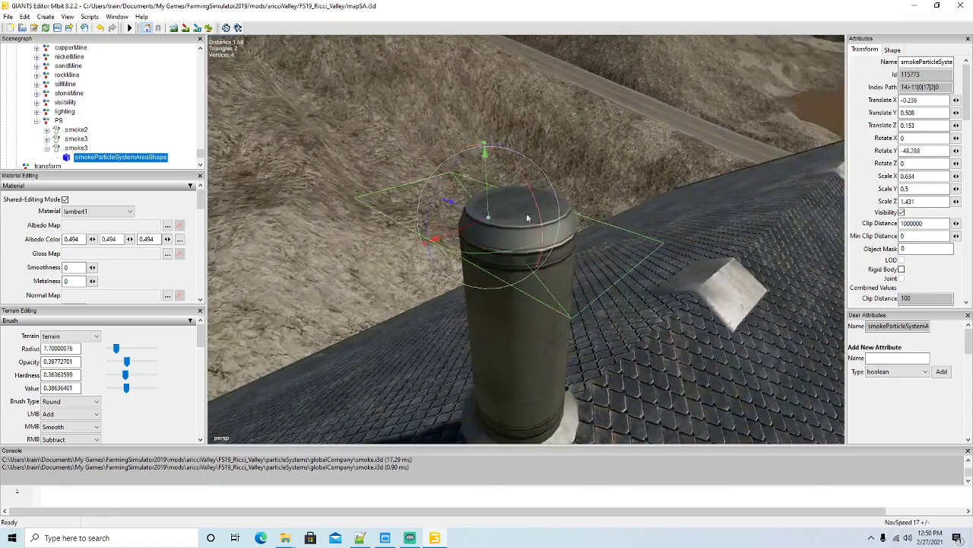
left_click_drag(447, 201, 513, 249)
left_click_drag(476, 215, 497, 230)
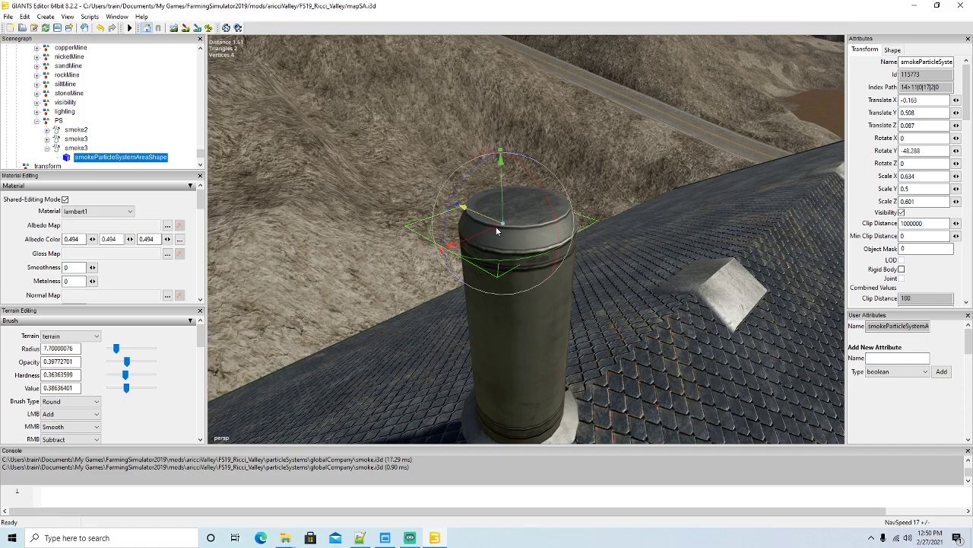
left_click_drag(450, 251, 481, 236)
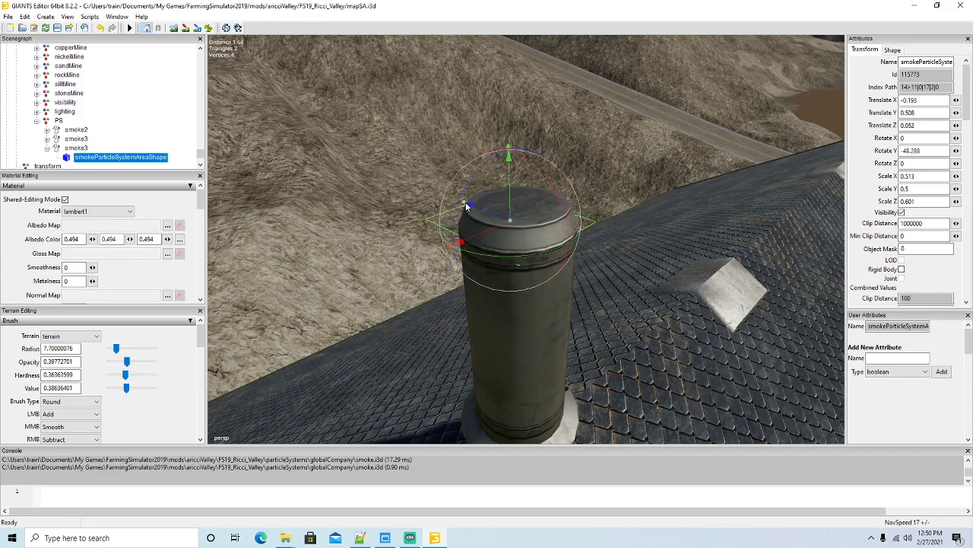
left_click_drag(466, 203, 520, 183)
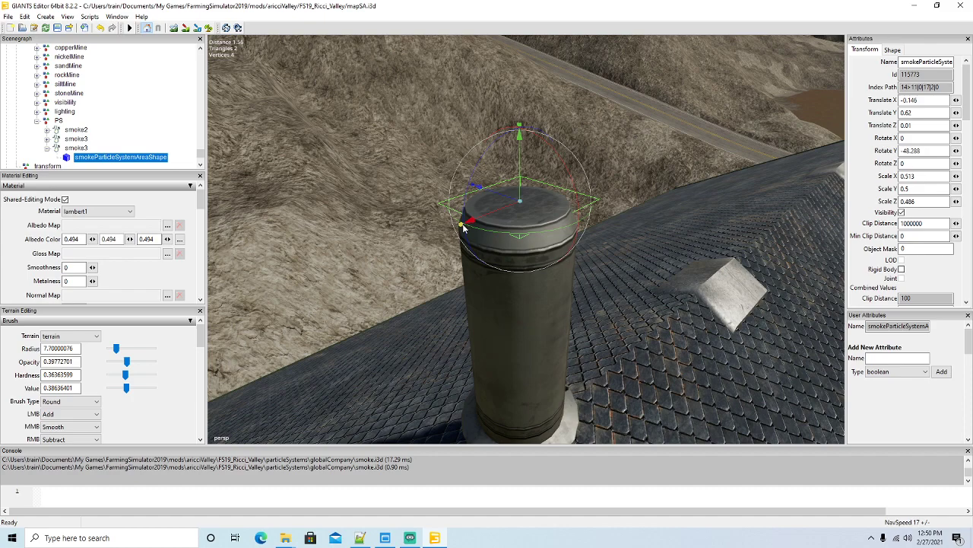
left_click_drag(462, 224, 500, 203)
Step: Collapse the duplicated emitter on the shingled roof's vent and rename it as smoke4
left_click_drag(500, 203, 507, 237, "alt")
scroll(505, 239, "down", 10)
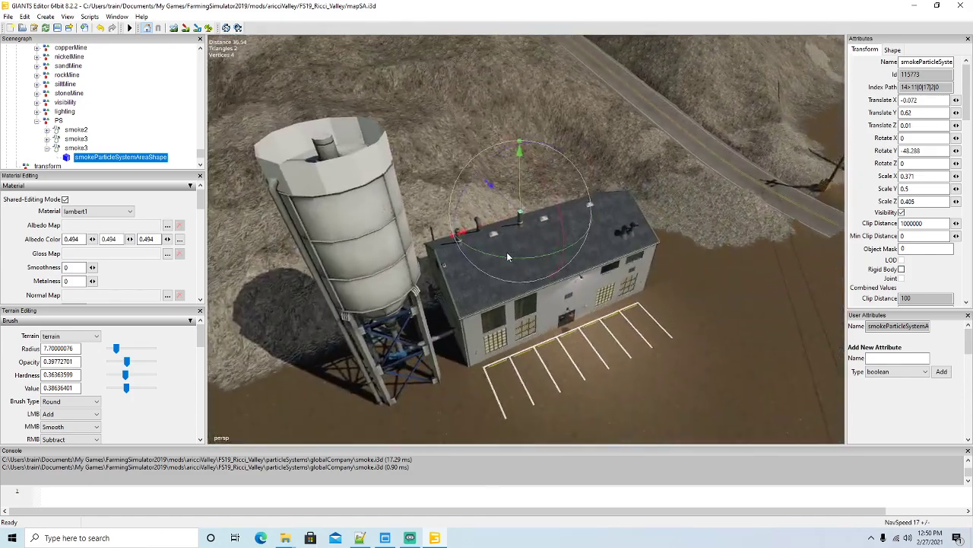
left_click_drag(514, 298, 509, 206, "alt")
scroll(526, 205, "up", 3)
scroll(509, 206, "up", 10)
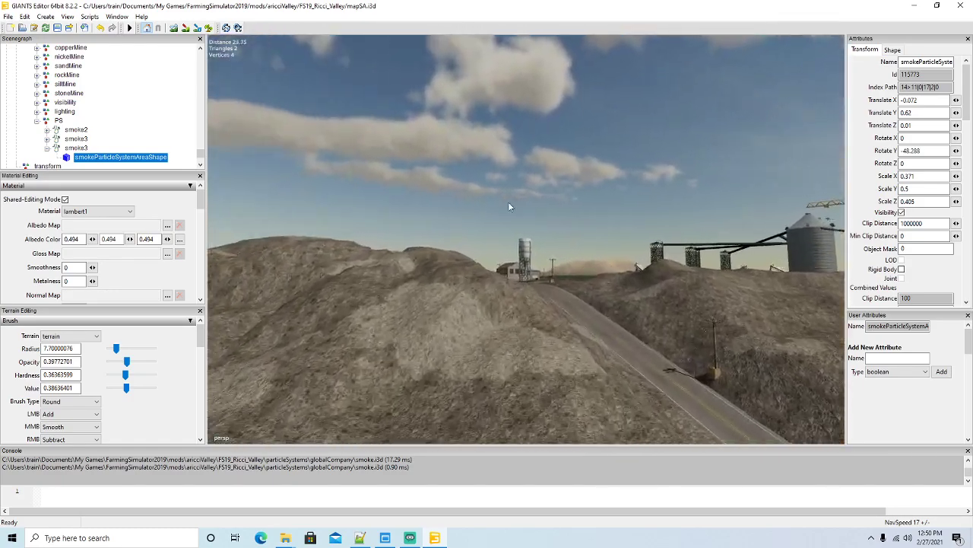
scroll(502, 204, "up", 15)
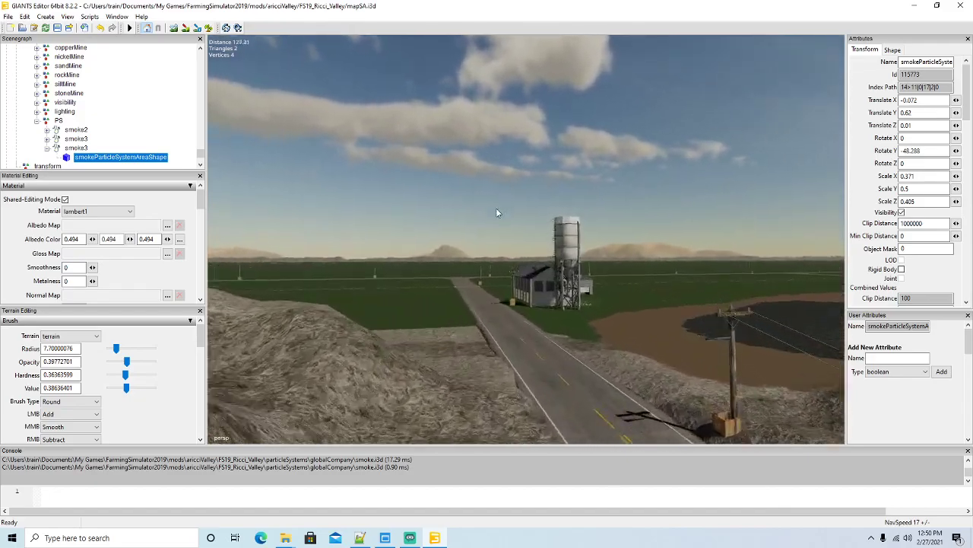
scroll(521, 220, "up", 15)
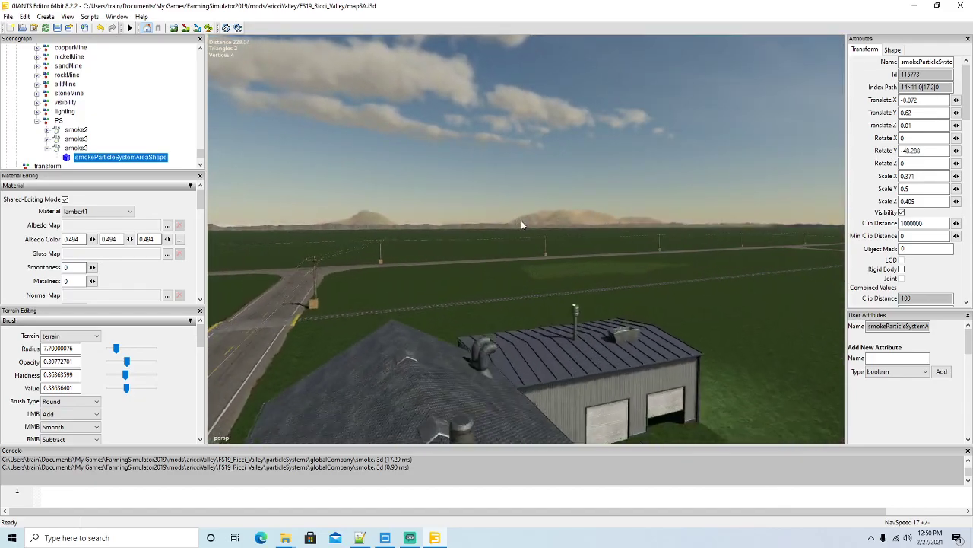
left_click_drag(521, 220, 449, 297, "alt")
scroll(518, 295, "up", 8)
scroll(513, 304, "down", 10)
scroll(580, 328, "up", 5)
scroll(454, 285, "up", 5)
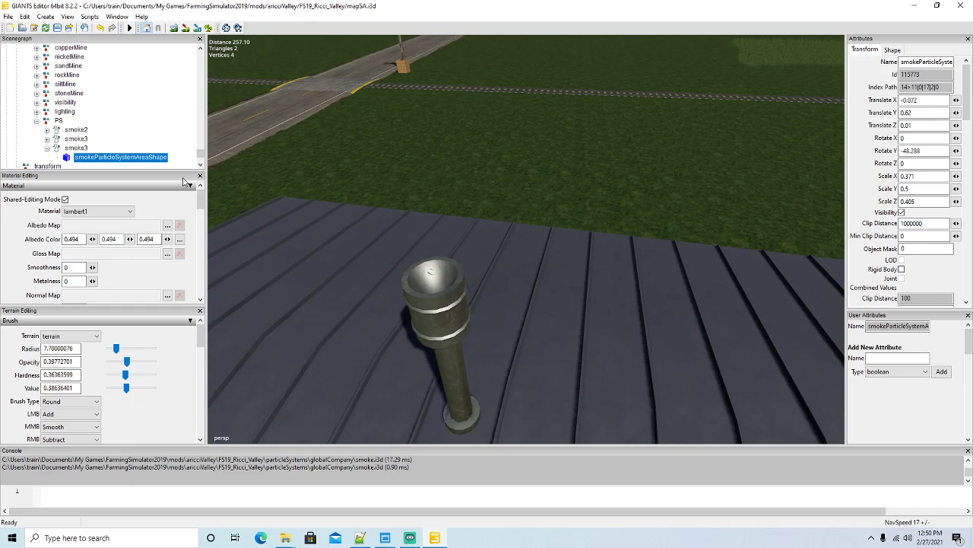
left_click(46, 147)
left_click(76, 148)
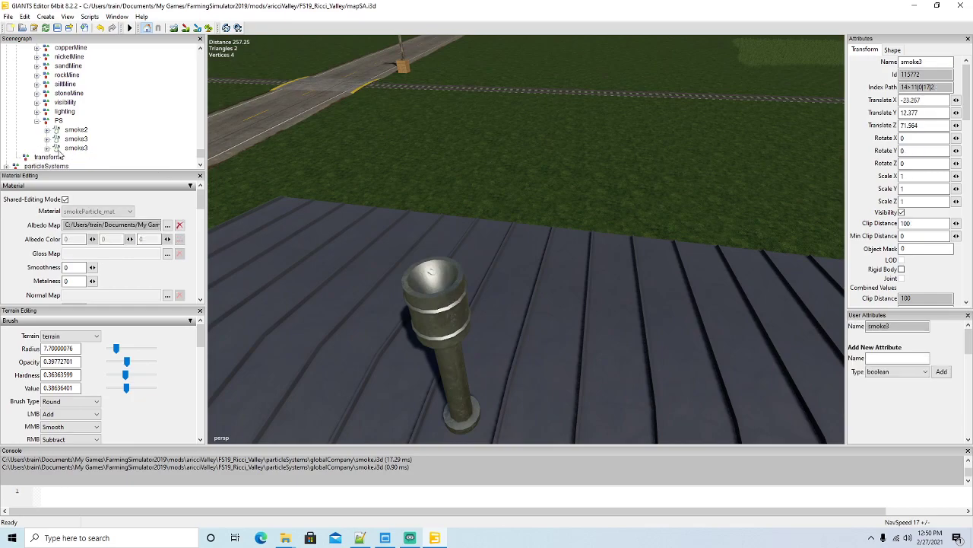
left_click(919, 63)
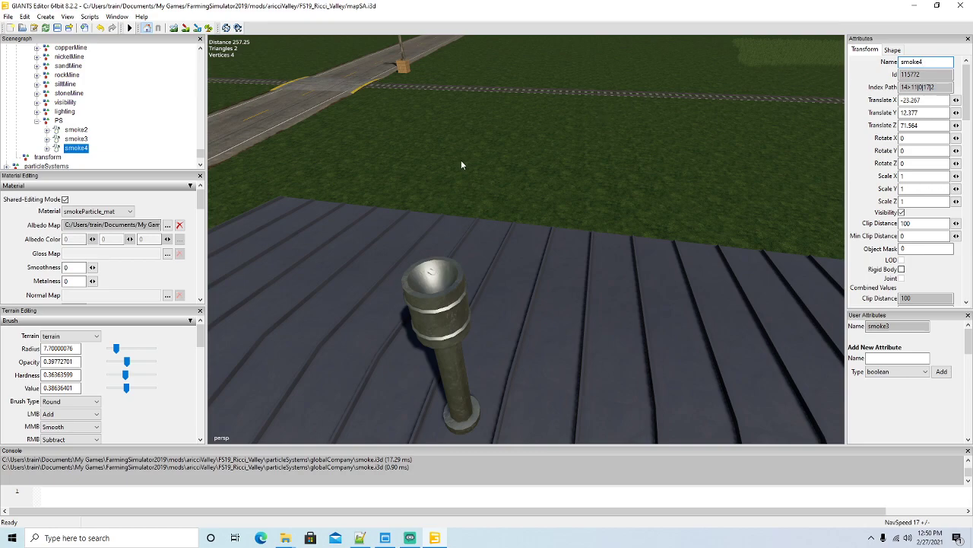
Step: Duplicate smoke4, rename the copy smoke5, and place it in the flared exhaust pipe on the metal roof
left_click(24, 16)
left_click(62, 158)
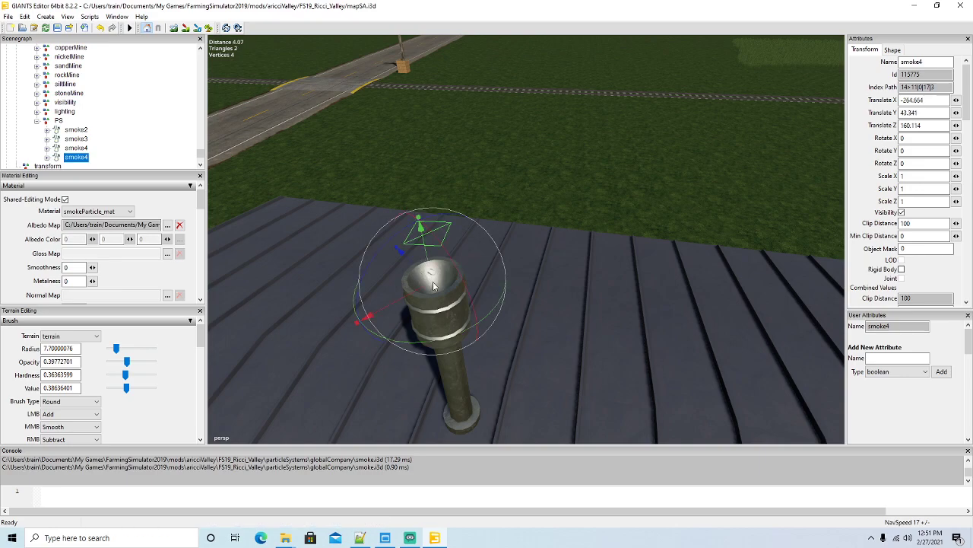
left_click(929, 61)
left_click_drag(428, 262, 330, 346)
Step: Duplicate smoke5, rename the copy smoke6, and place it on the upright round vent of the shingled roof beside the road
scroll(425, 328, "down", 4)
scroll(436, 334, "down", 5)
scroll(323, 318, "up", 6)
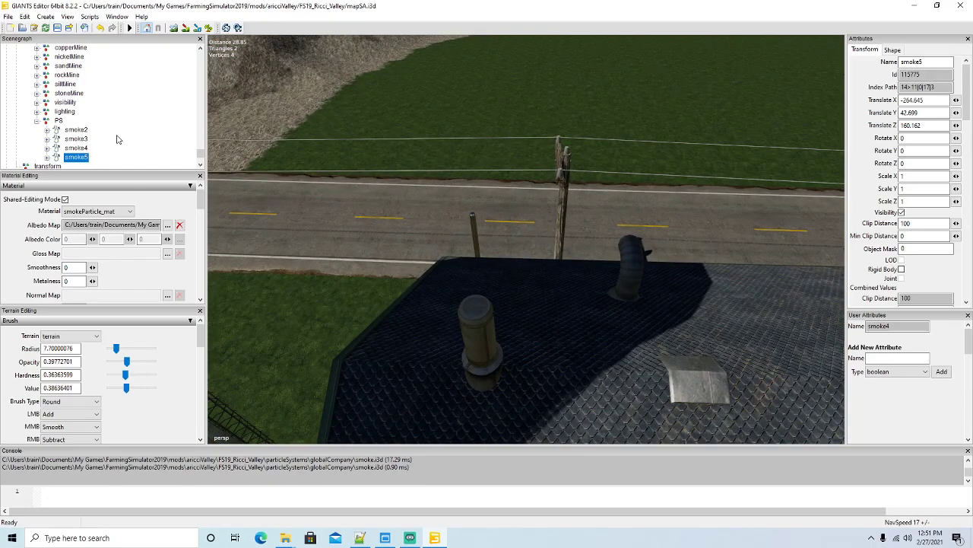
key("ctrl+d")
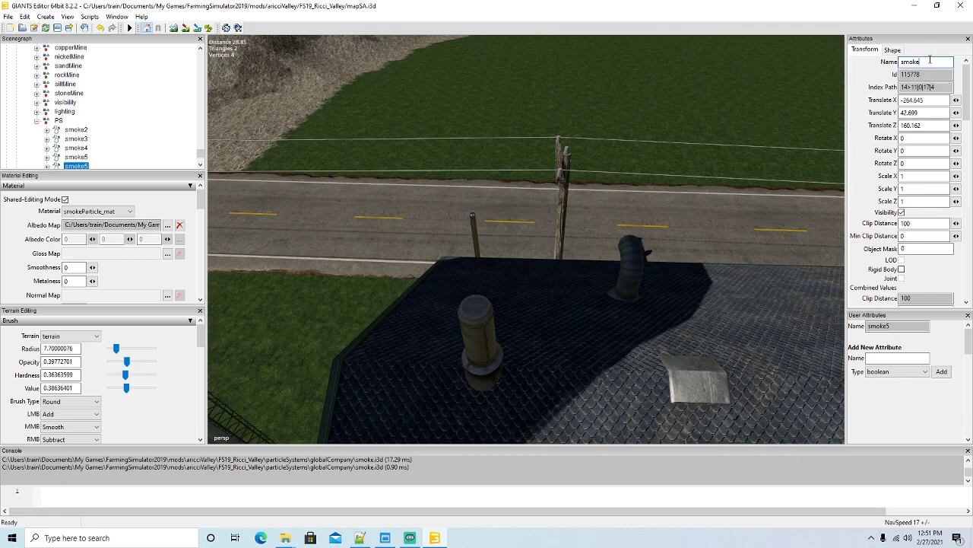
left_click(24, 16)
left_click(76, 158)
left_click_drag(478, 313, 491, 343)
Step: Duplicate smoke6, rename the copy smoke7, and place it in the metal roof's rectangular open vent, turned about 14.7° around Y
scroll(491, 344, "down", 8)
scroll(491, 346, "down", 10)
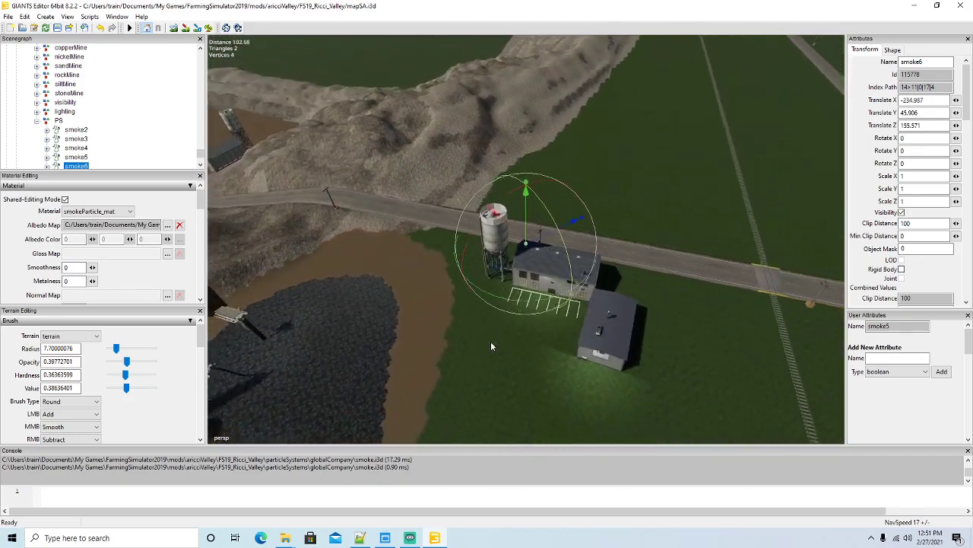
left_click_drag(530, 372, 443, 276, "alt")
scroll(462, 270, "up", 10)
scroll(442, 277, "up", 12)
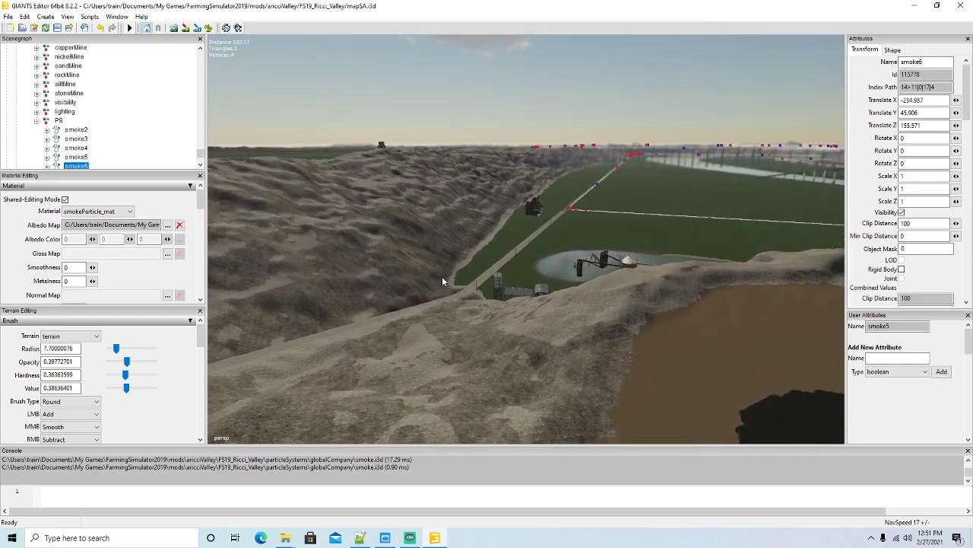
scroll(442, 277, "up", 10)
left_click_drag(442, 278, 437, 294, "alt")
scroll(438, 298, "up", 12)
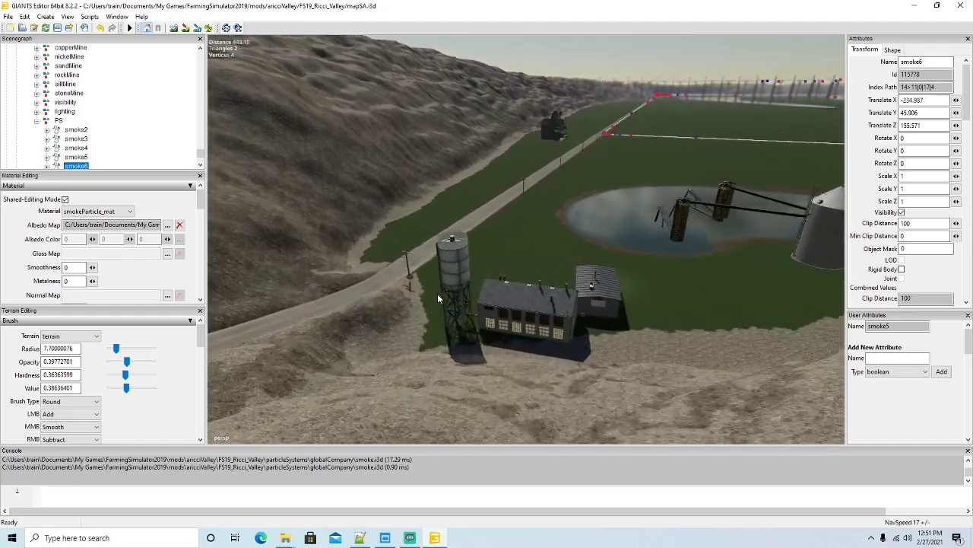
scroll(438, 295, "up", 10)
left_click_drag(438, 295, 559, 295, "alt")
scroll(558, 298, "up", 15)
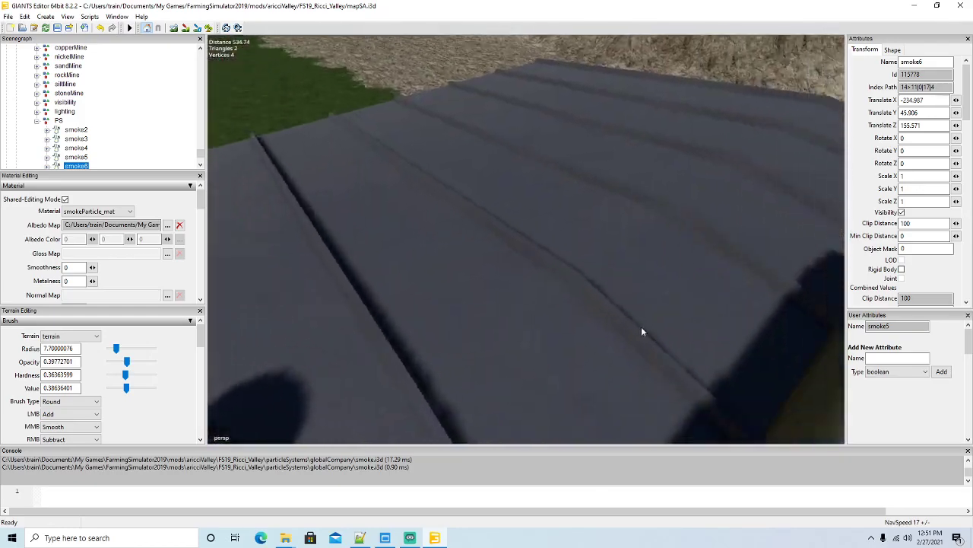
left_click_drag(651, 328, 648, 318, "alt")
scroll(116, 154, "down", 2)
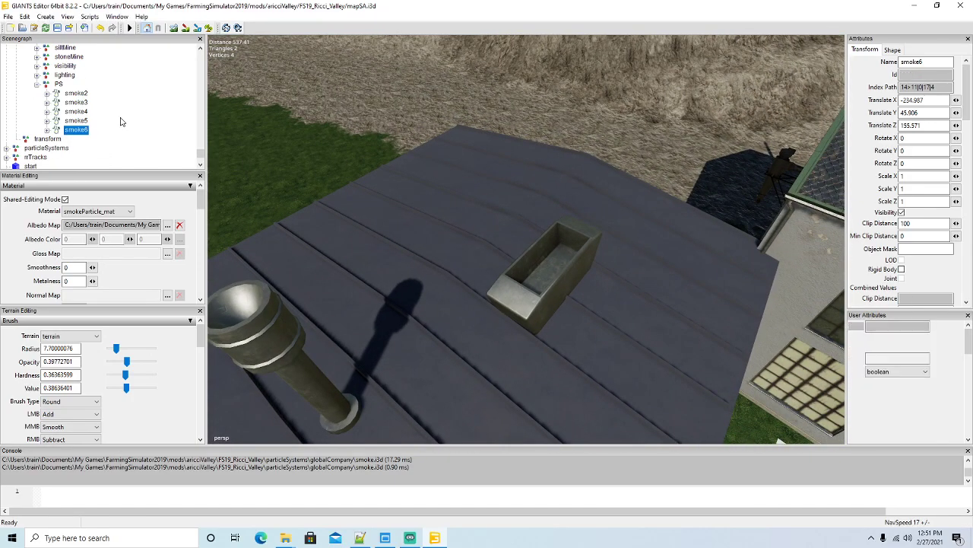
key("ctrl+d")
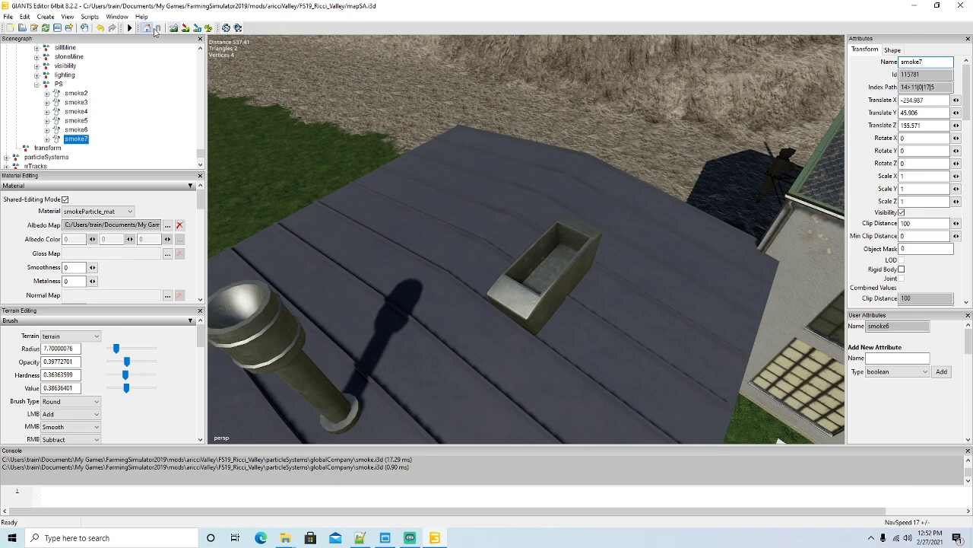
left_click(24, 16)
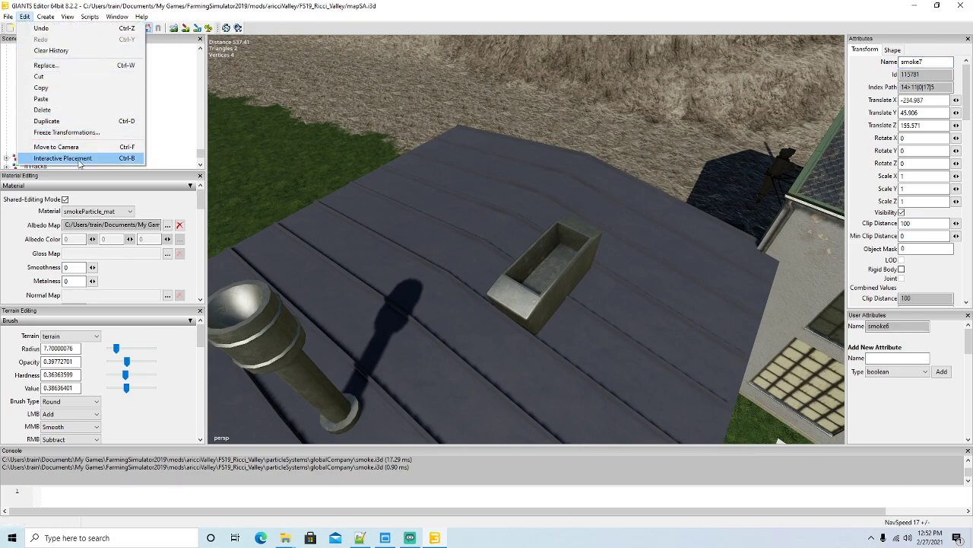
left_click(57, 158)
left_click(552, 263)
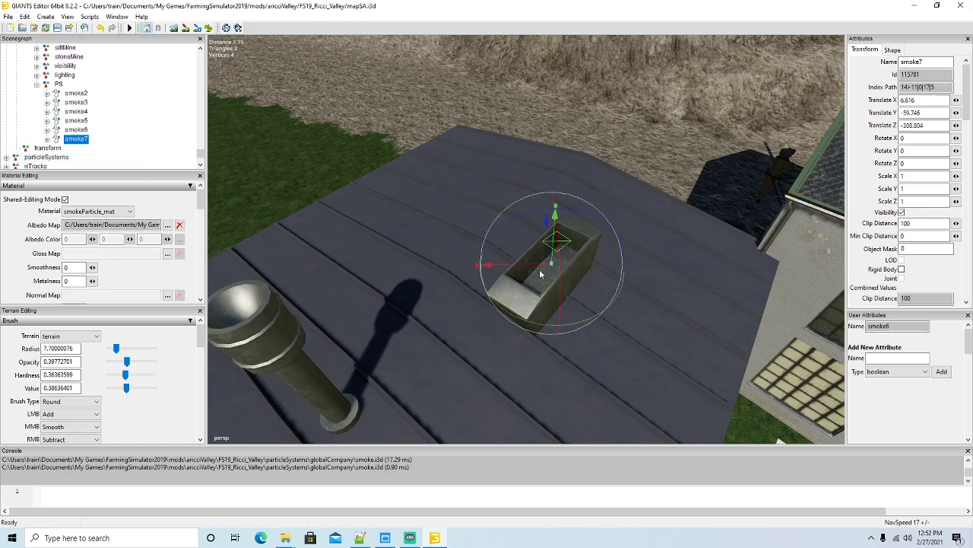
left_click_drag(549, 323, 555, 302)
left_click_drag(553, 252, 553, 278)
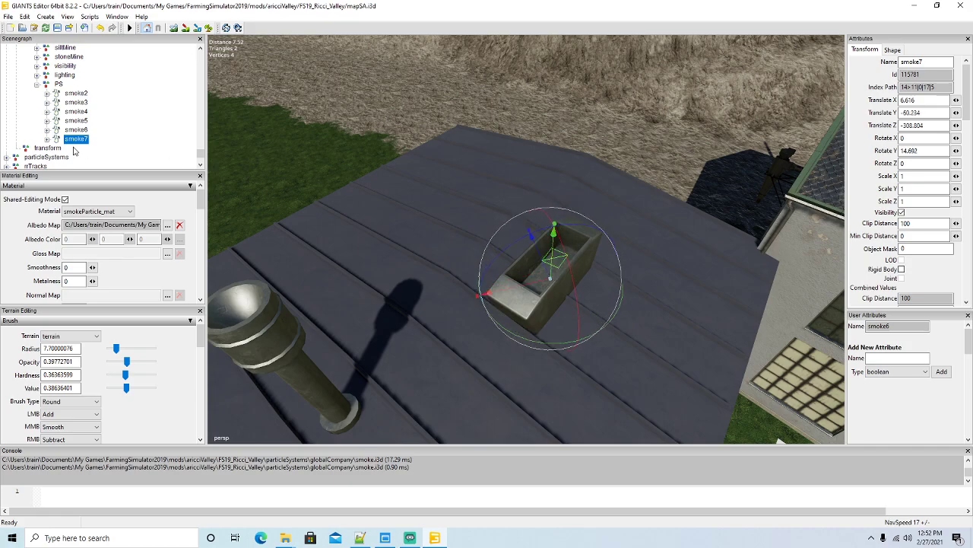
Step: Stretch smoke7's area shape to about 0.561 in X and 1.718 in Z and align it with the rectangular vent opening
left_click(47, 143)
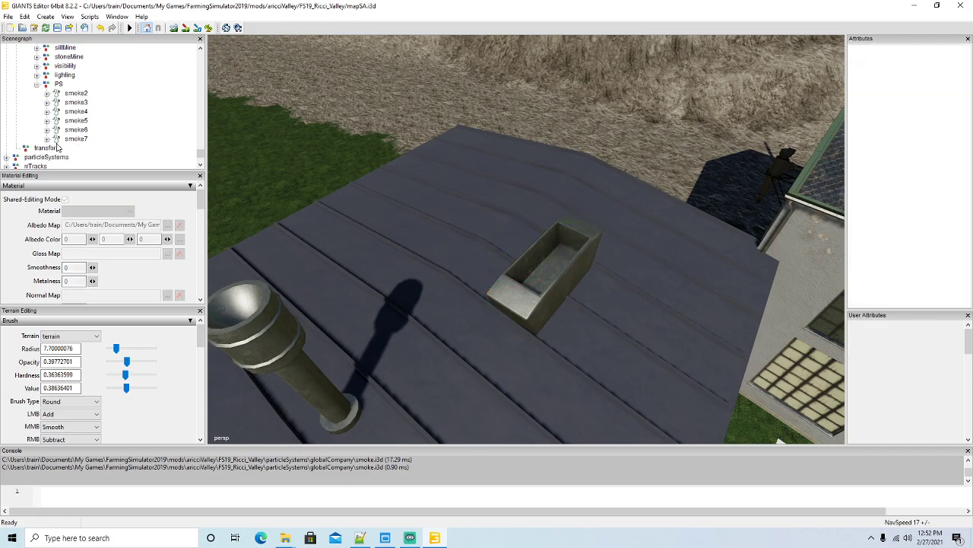
left_click(47, 140)
left_click(67, 149)
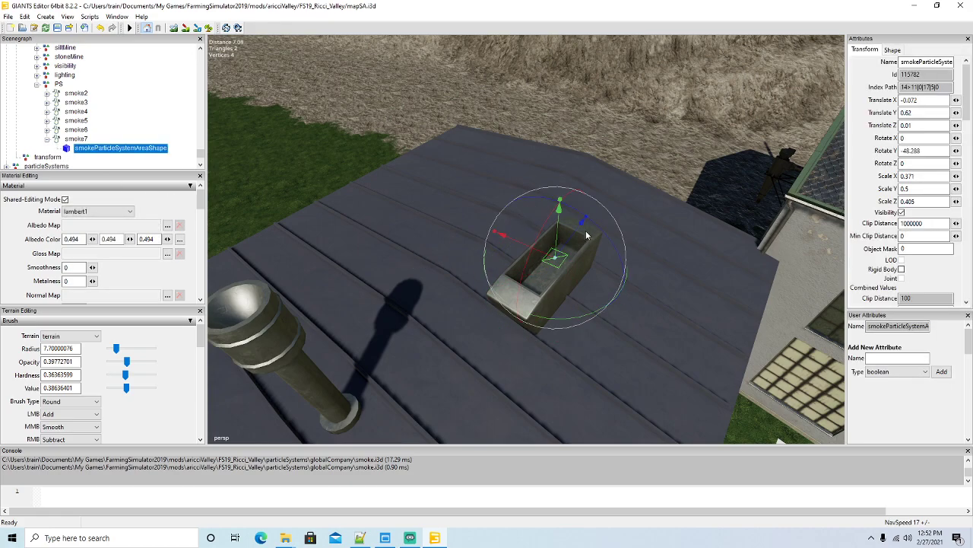
left_click_drag(589, 220, 641, 186)
left_click_drag(563, 321, 487, 230)
left_click_drag(570, 243, 600, 214)
Step: Duplicate smoke6, rename the copy smoke8, and place it on the curved vent nearest the water tower on the shingled roof
scroll(576, 253, "down", 10)
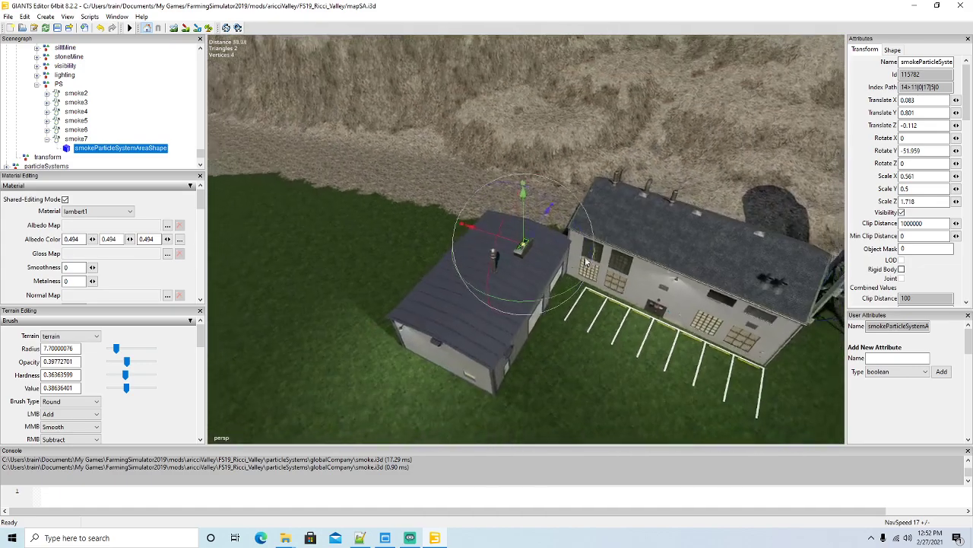
left_click_drag(576, 253, 614, 274, "alt")
left_click_drag(560, 295, 627, 283, "alt")
scroll(613, 278, "up", 5)
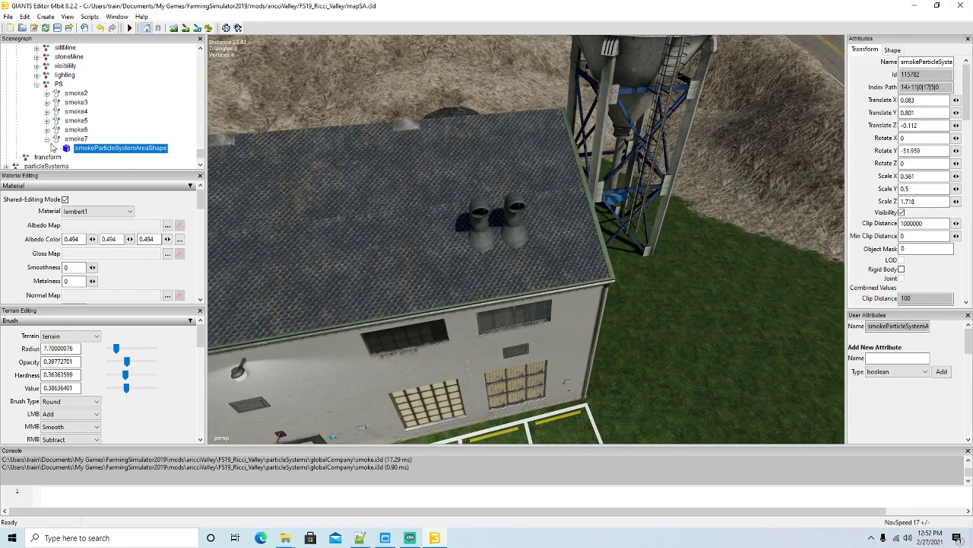
left_click(47, 140)
left_click(76, 130)
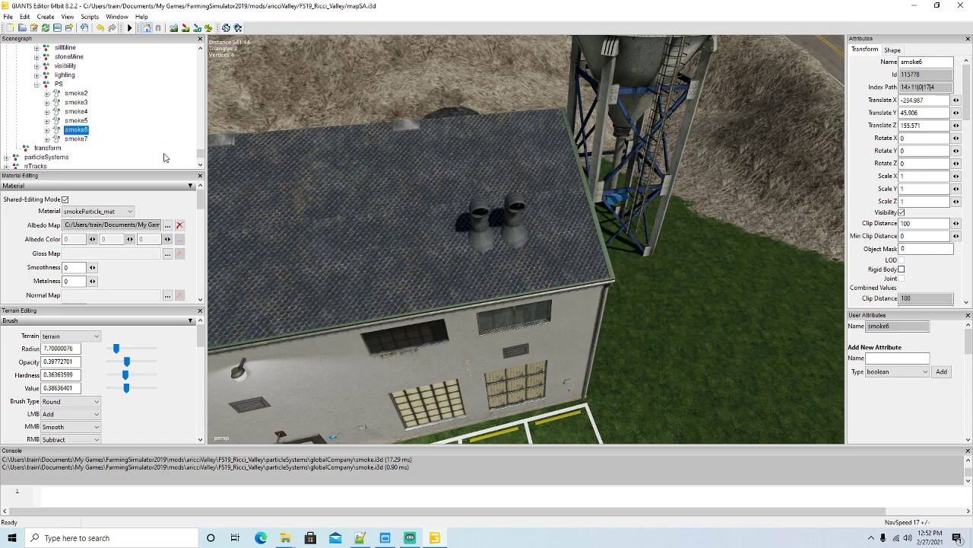
key("ctrl+d")
left_click(25, 16)
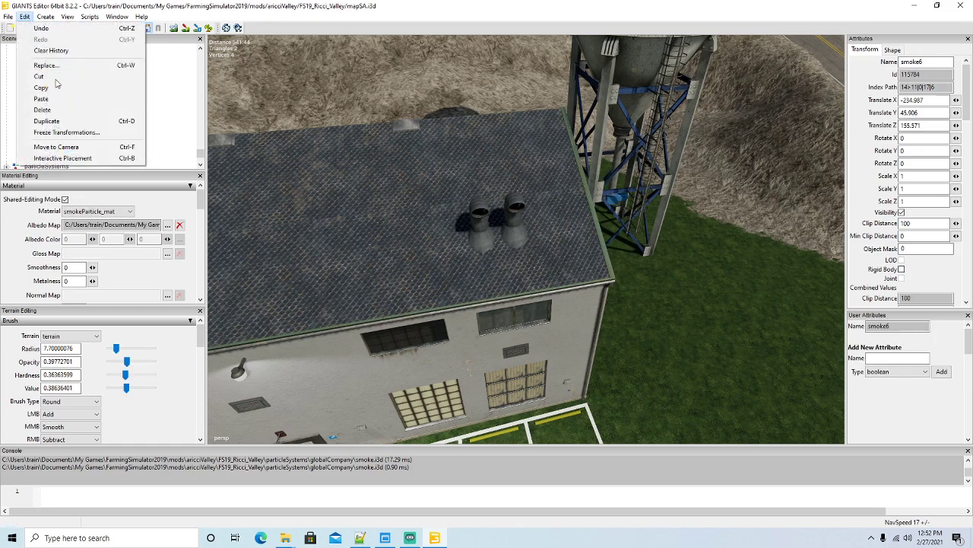
left_click(86, 160)
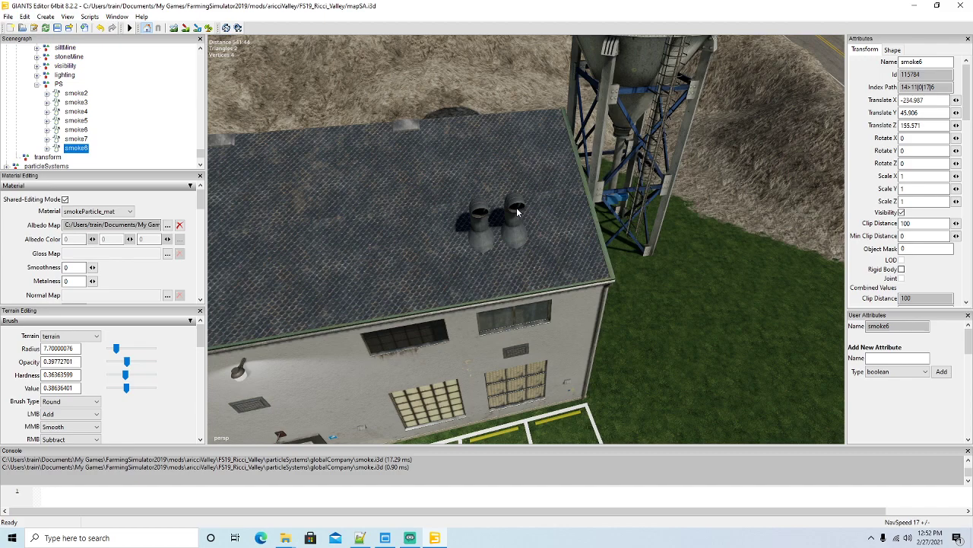
left_click(517, 213)
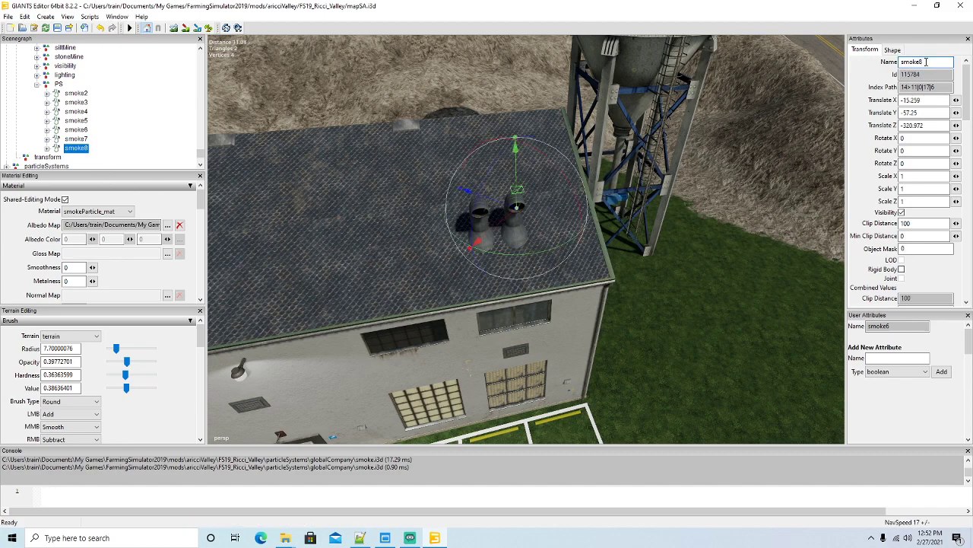
Step: Tilt smoke8's area shape to about -92.25° around X, fit it to the curved vent's opening, and collapse the emitter
left_click(47, 148)
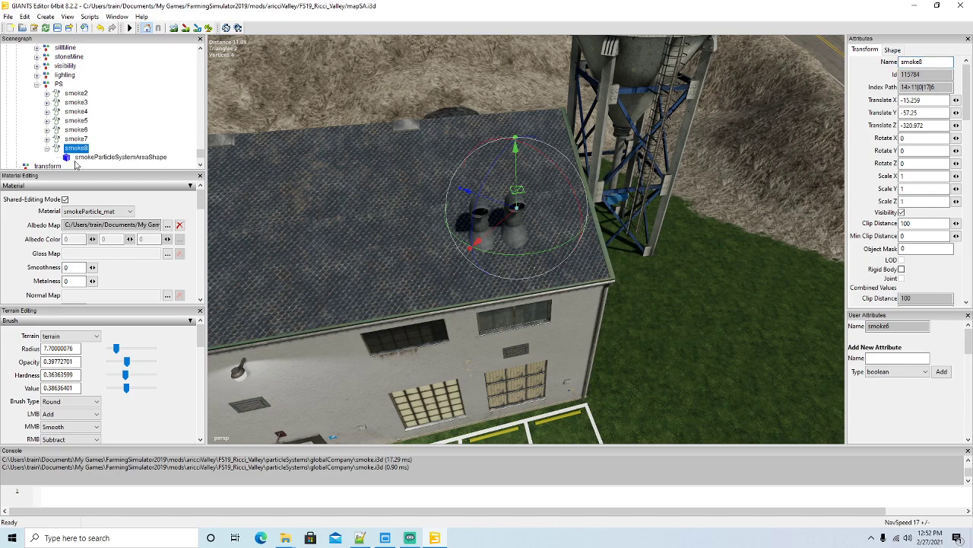
left_click(66, 157)
scroll(355, 216, "up", 3)
left_click_drag(347, 216, 473, 168, "alt")
left_click_drag(489, 129, 495, 241)
left_click_drag(463, 195, 458, 218)
scroll(459, 217, "down", 4)
scroll(459, 216, "down", 6)
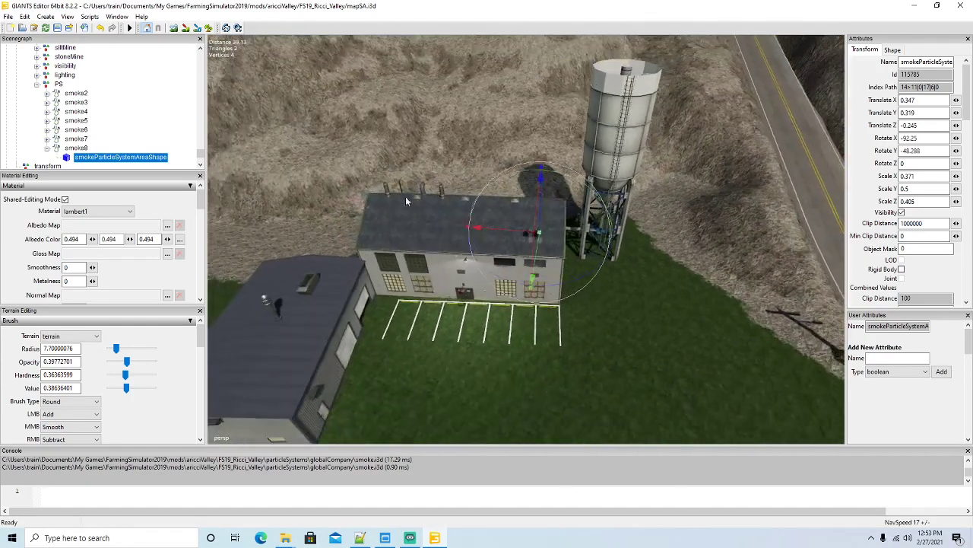
left_click(47, 148)
Step: Inspect the silo area beyond the crusher buildings for further smoke emitter locations
left_click_drag(429, 266, 458, 194, "alt")
scroll(451, 189, "up", 3)
scroll(461, 190, "up", 4)
scroll(461, 190, "up", 10)
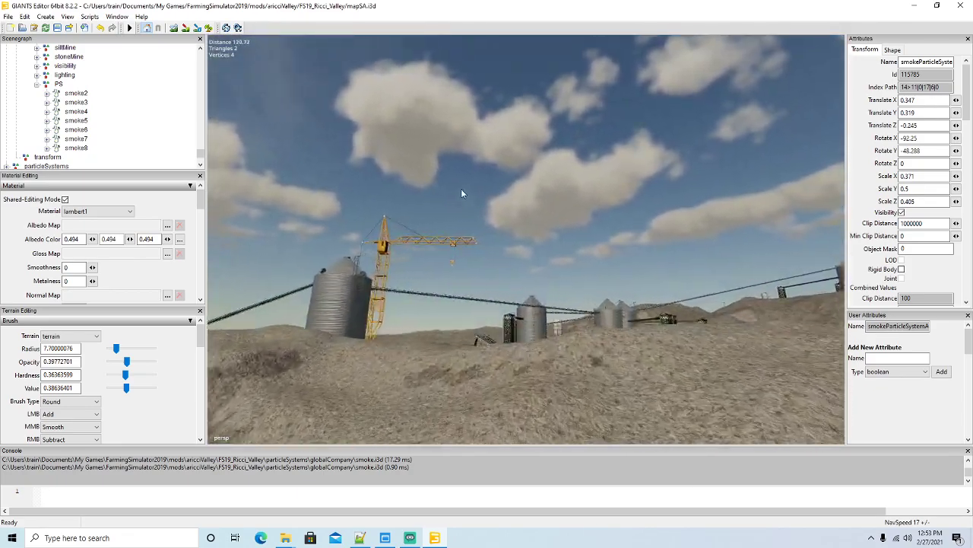
scroll(477, 223, "up", 10)
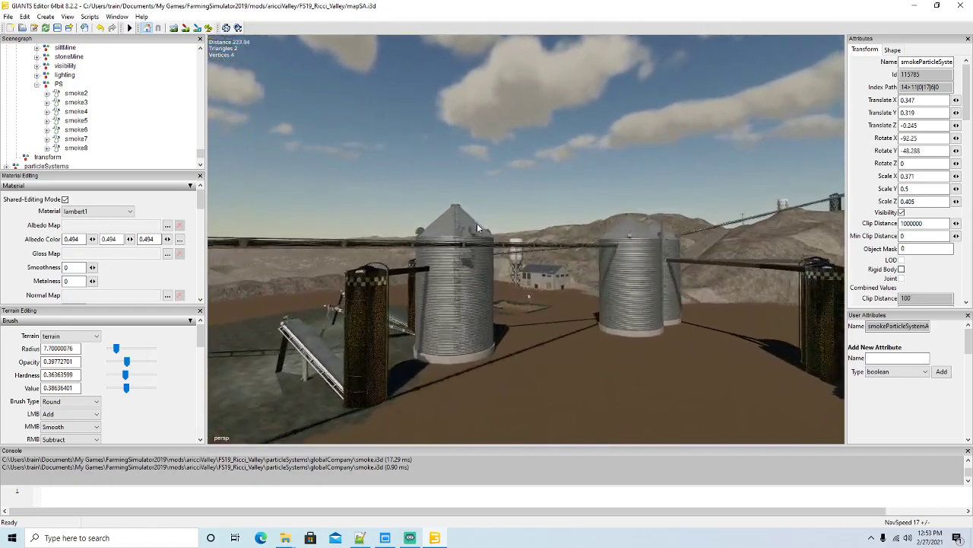
Step: Examine the silo, the adjoining building and the crusher plant around the mining area of the map
scroll(476, 223, "up", 7)
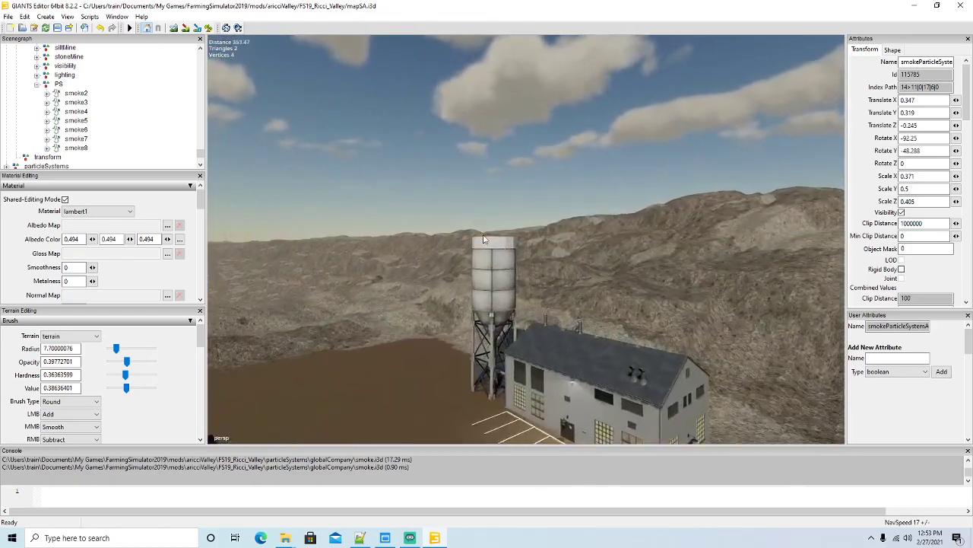
left_click_drag(477, 222, 498, 275, "alt")
scroll(565, 261, "up", 7)
scroll(505, 272, "down", 8)
scroll(497, 277, "up", 8)
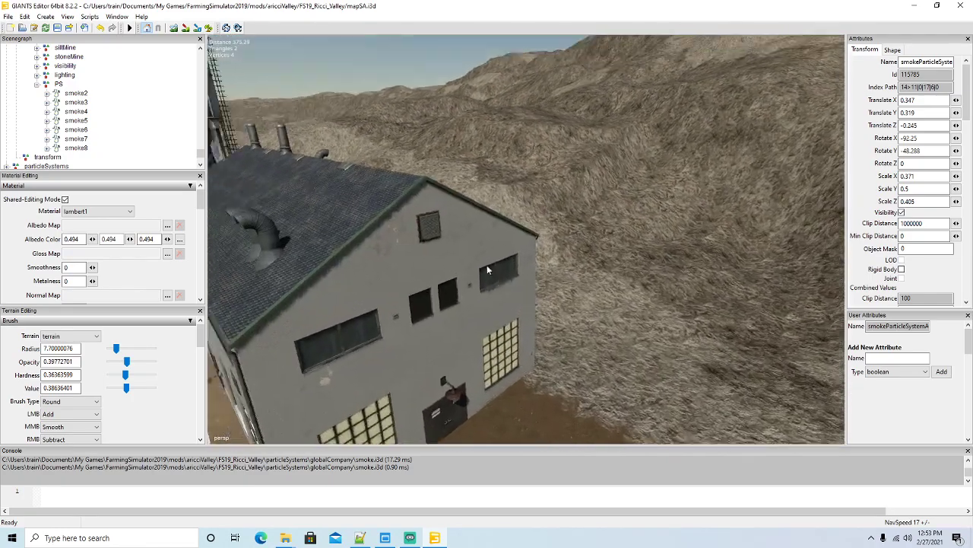
scroll(480, 268, "down", 8)
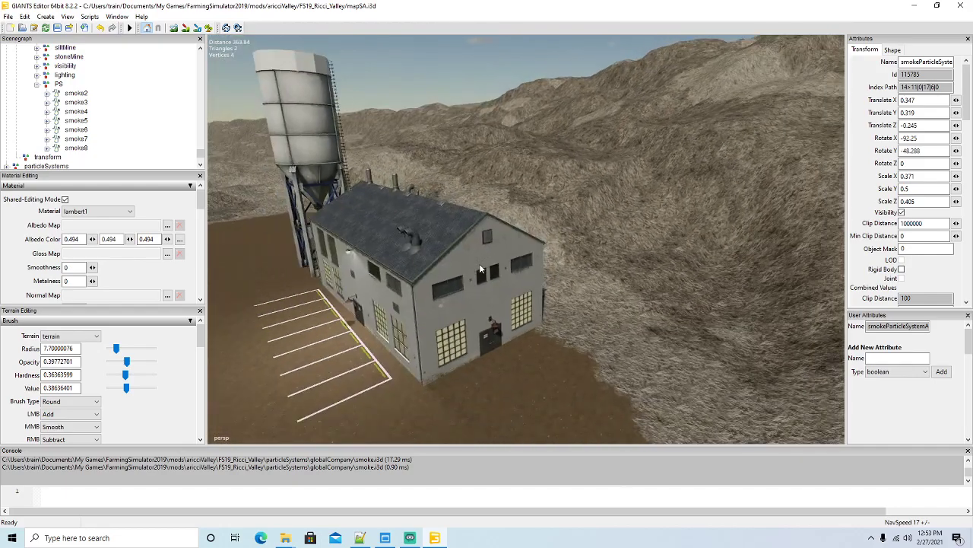
left_click_drag(479, 267, 465, 287, "alt")
scroll(528, 280, "down", 10)
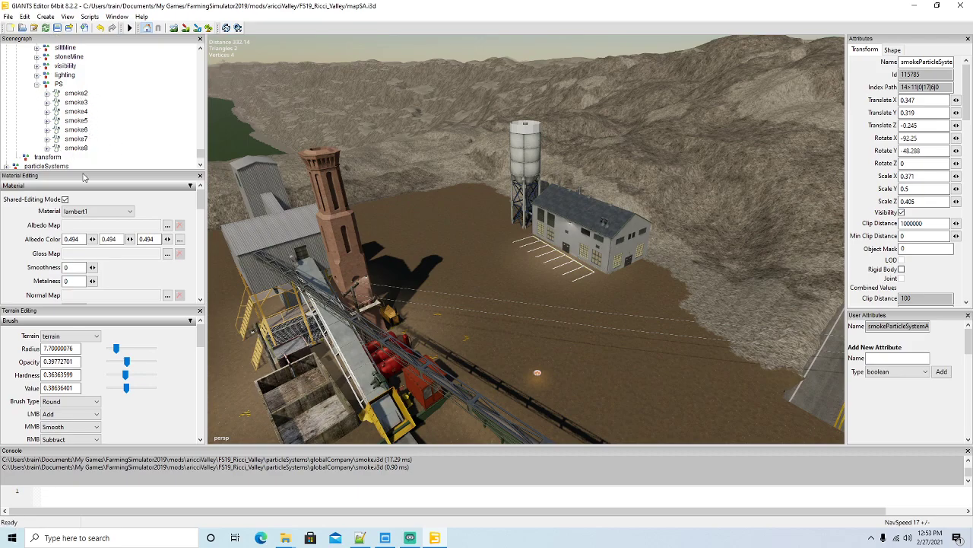
left_click_drag(460, 269, 496, 287, "alt")
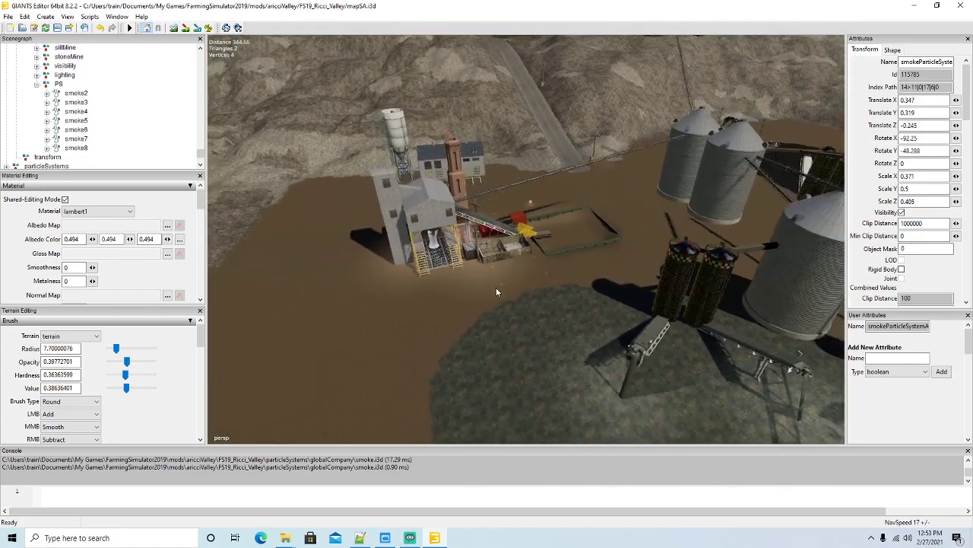
Step: Switch to Notepad++ and review crazyCrusher.xml up to the start of its productLines section
key("alt+Tab")
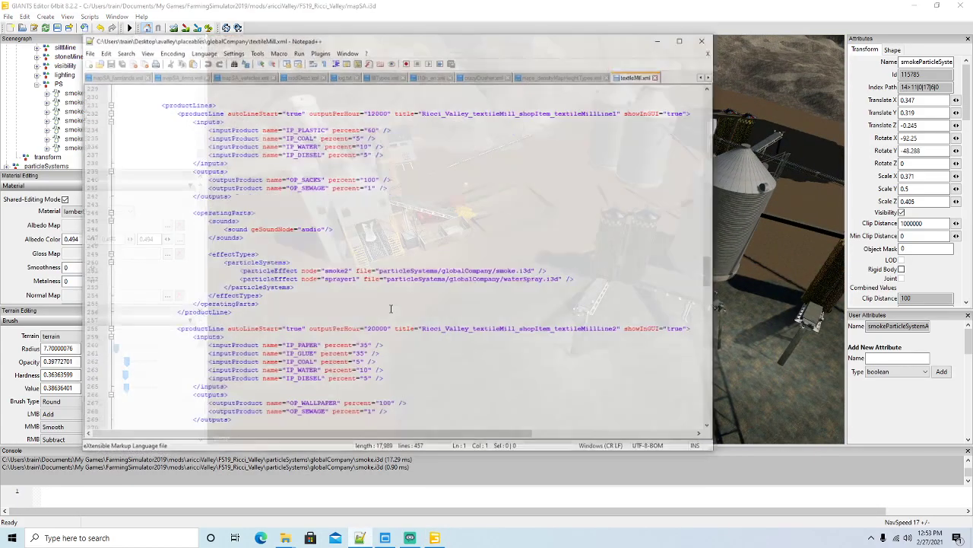
left_click(691, 14)
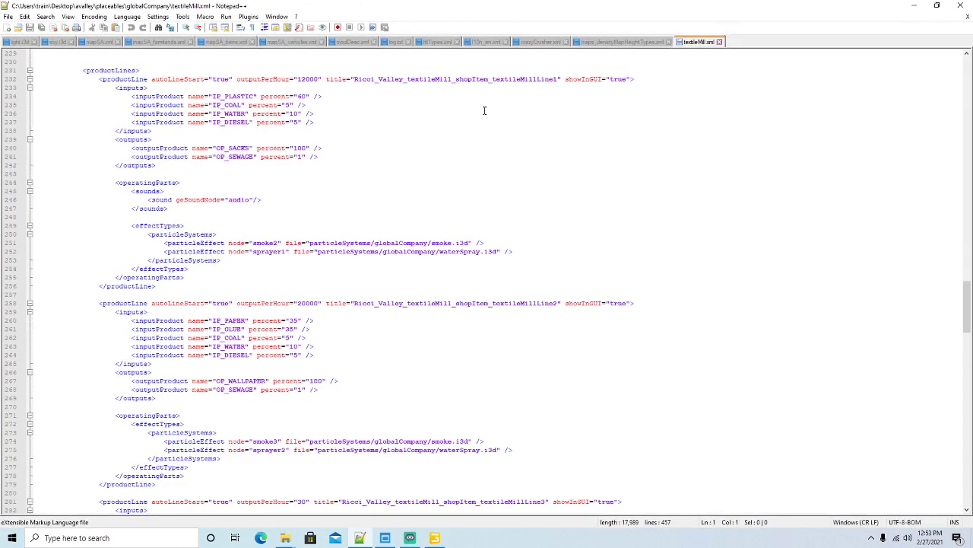
left_click(538, 42)
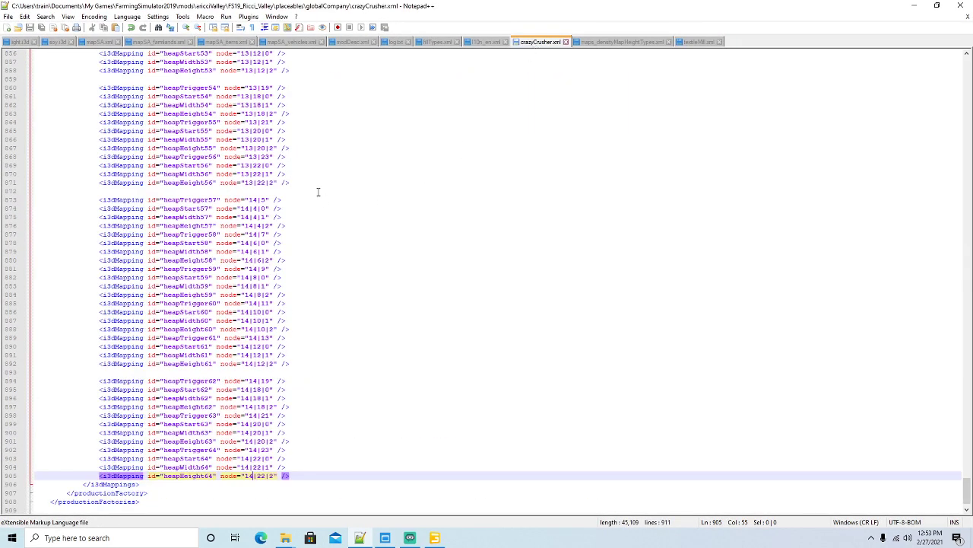
scroll(365, 197, "up", 20)
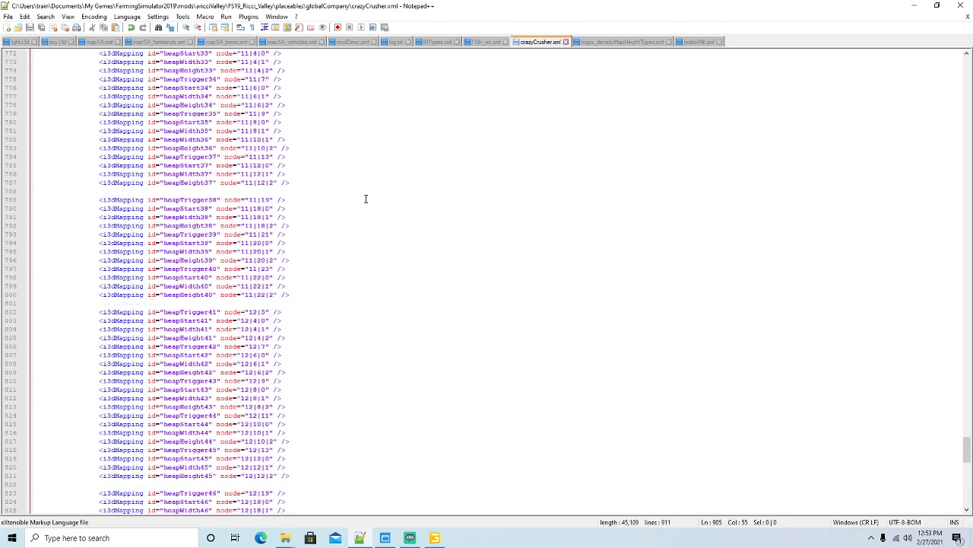
scroll(365, 198, "up", 20)
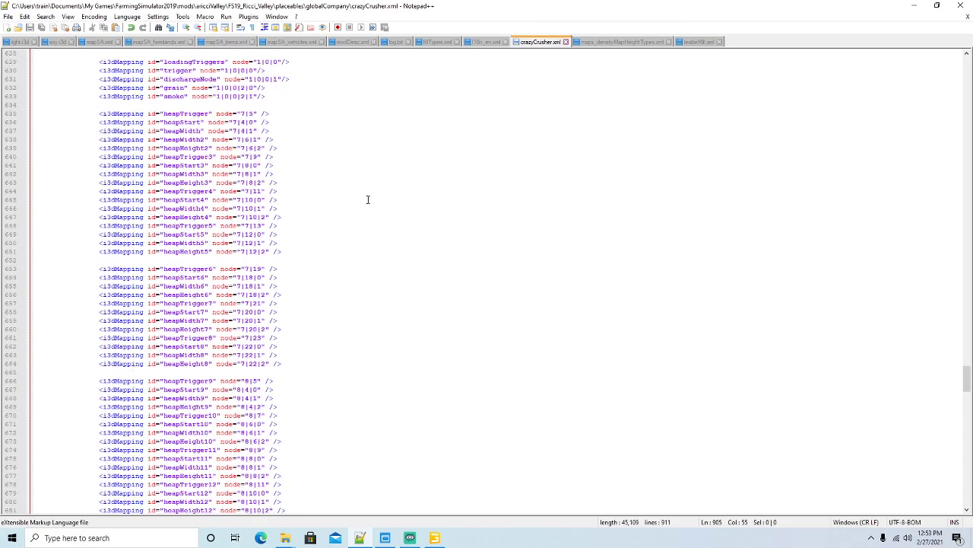
scroll(367, 200, "up", 10)
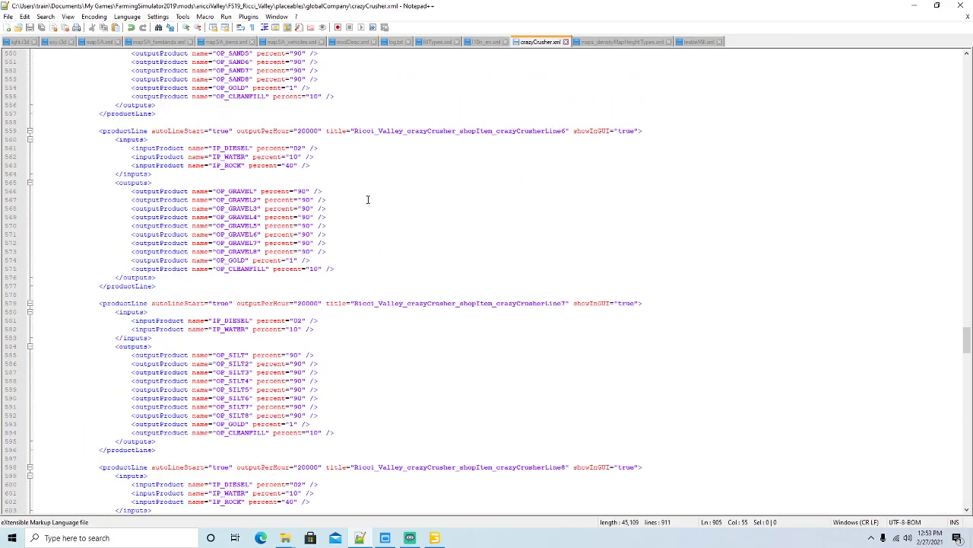
scroll(367, 199, "up", 20)
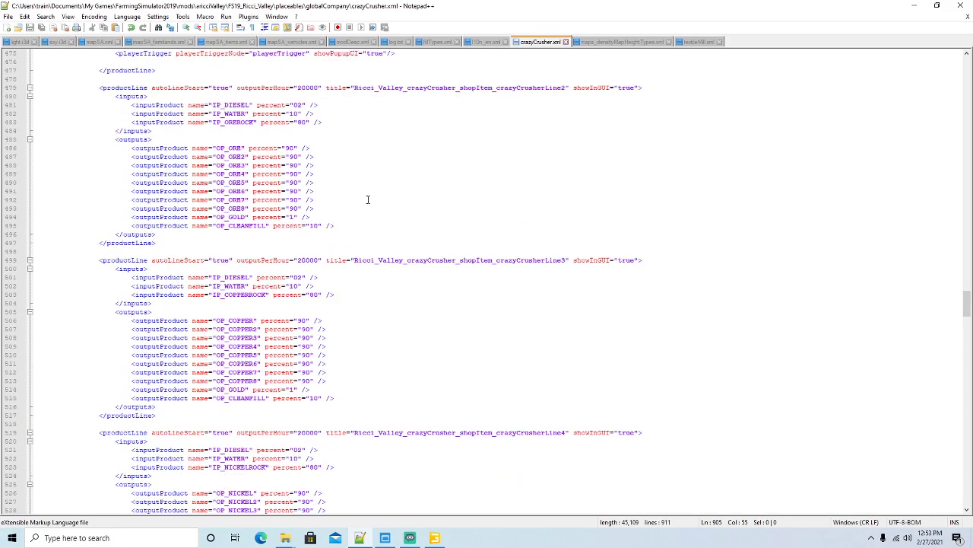
scroll(367, 200, "up", 6)
scroll(368, 199, "up", 4)
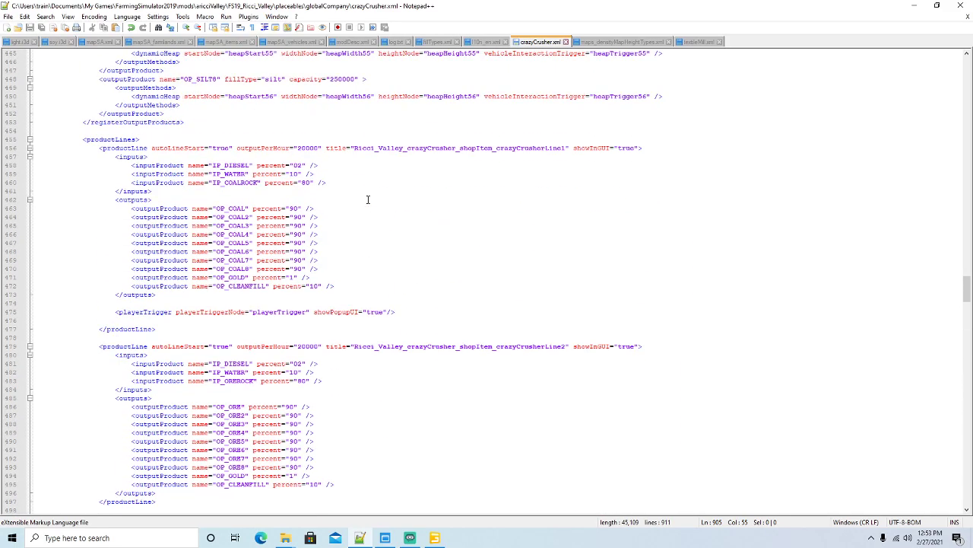
scroll(433, 218, "down", 1)
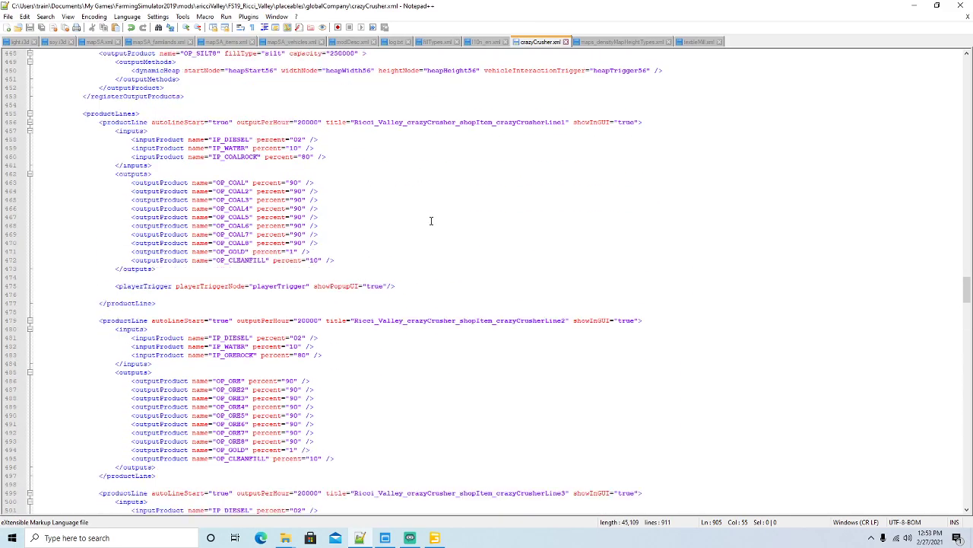
Step: Copy the operatingParts block with its particle effects from the textileMillLine2 product line in textileMill.xml
left_click(694, 42)
scroll(481, 199, "down", 9)
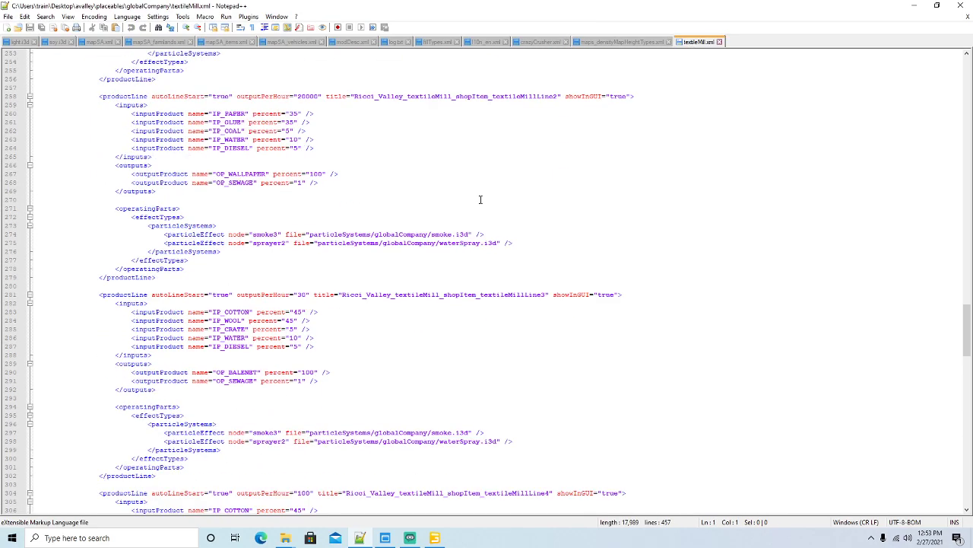
left_click(150, 208)
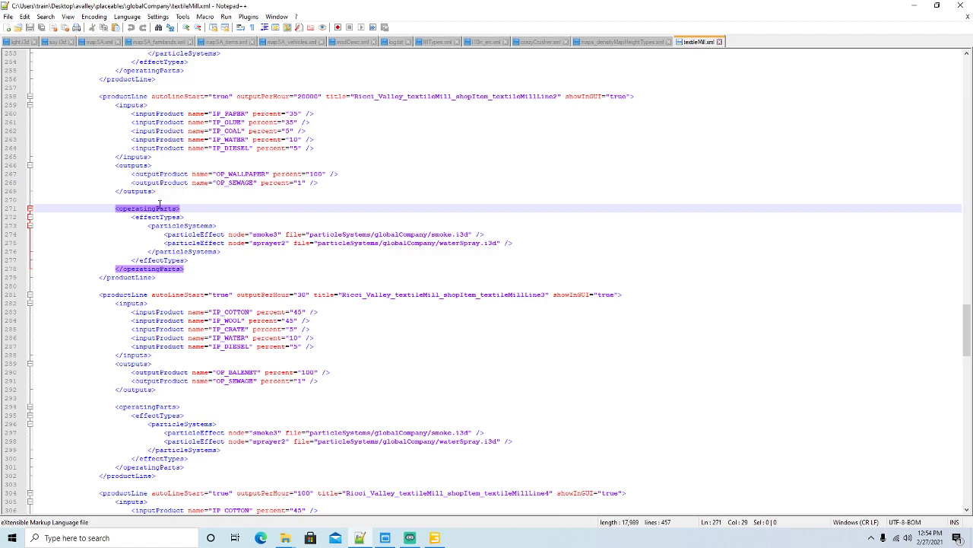
left_click_drag(187, 270, 38, 213)
key("ctrl+c")
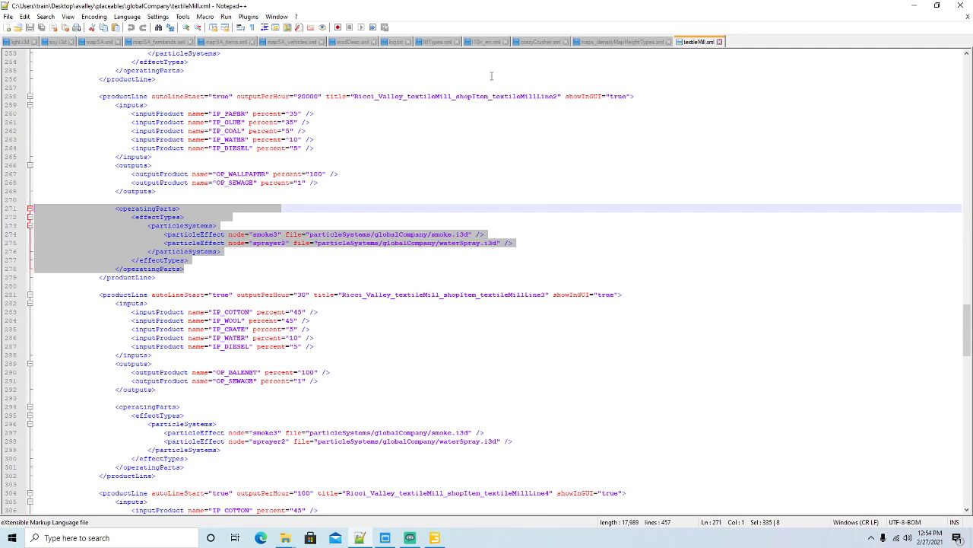
Step: Paste the operatingParts block into crazyCrusherLine1 in crazyCrusher.xml, on the blank line after the closing outputs tag
left_click(538, 42)
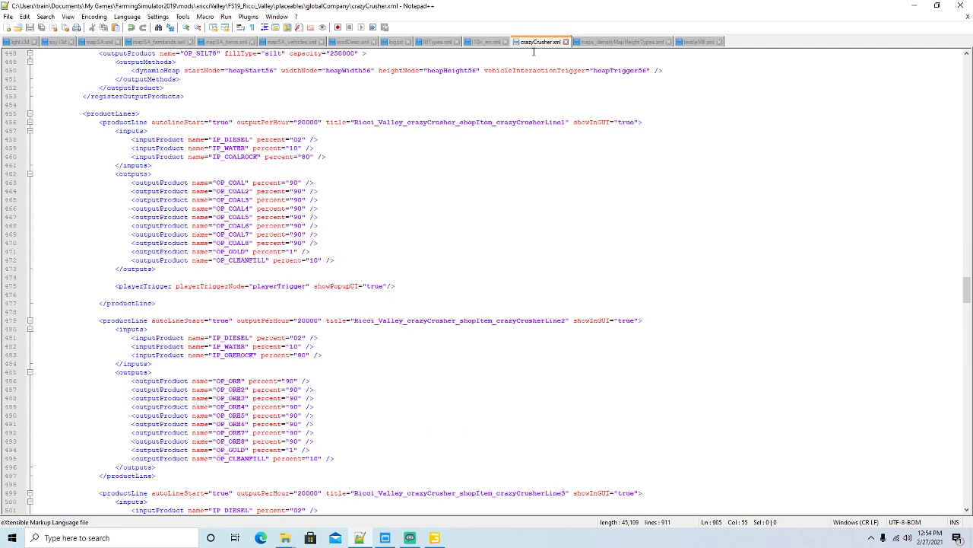
left_click(112, 121)
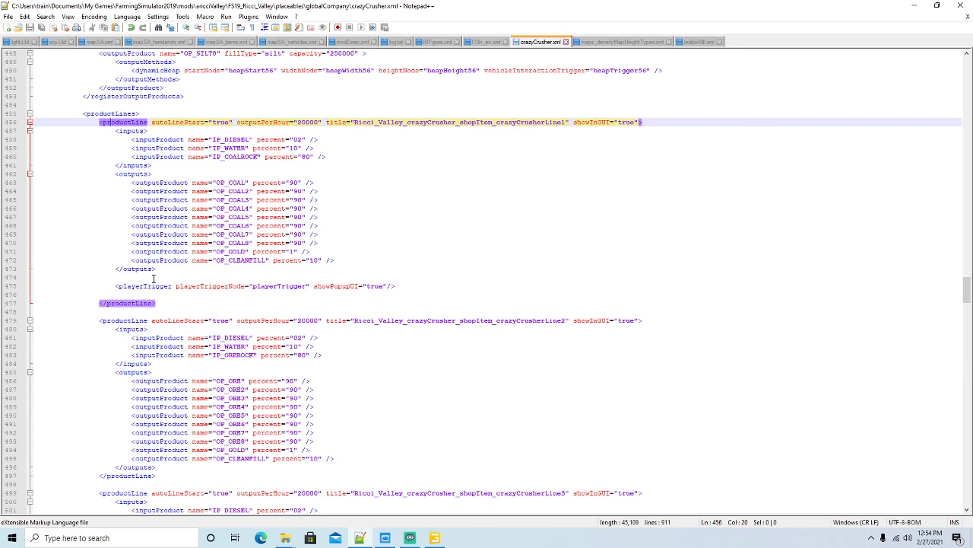
left_click(36, 278)
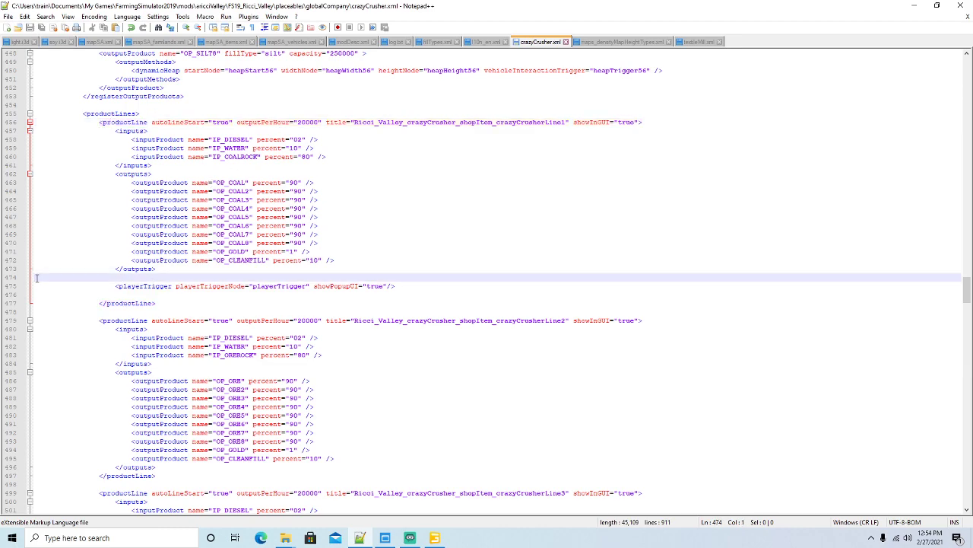
key("ctrl+v")
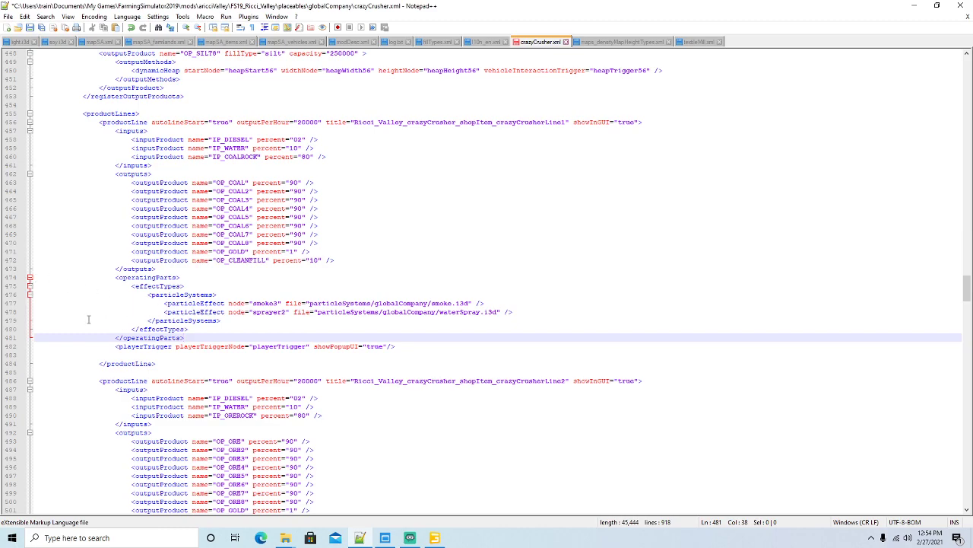
Step: Delete the sprayer2 particleEffect line from the crazyCrusherLine1 block and set the remaining effect's node to smoke2
left_click(8, 312)
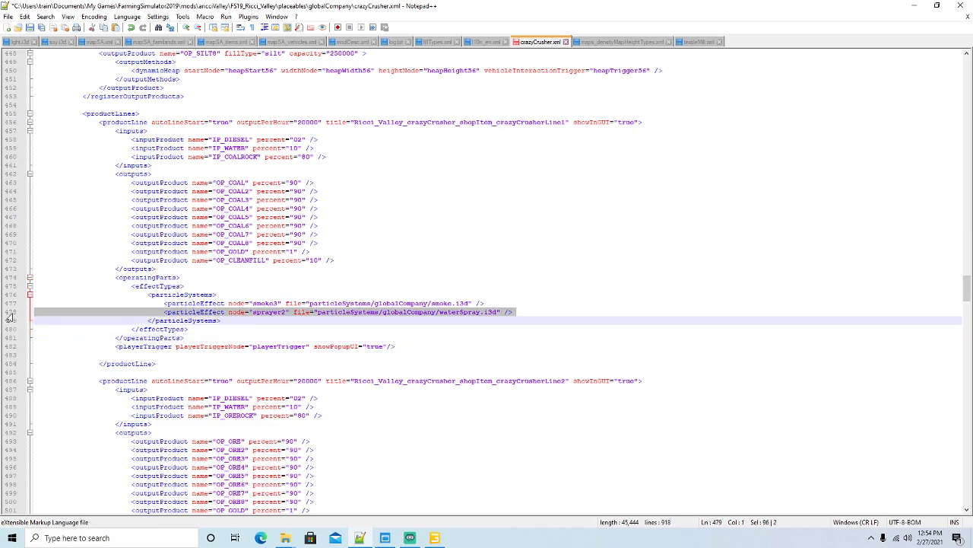
key("Delete")
left_click(278, 303)
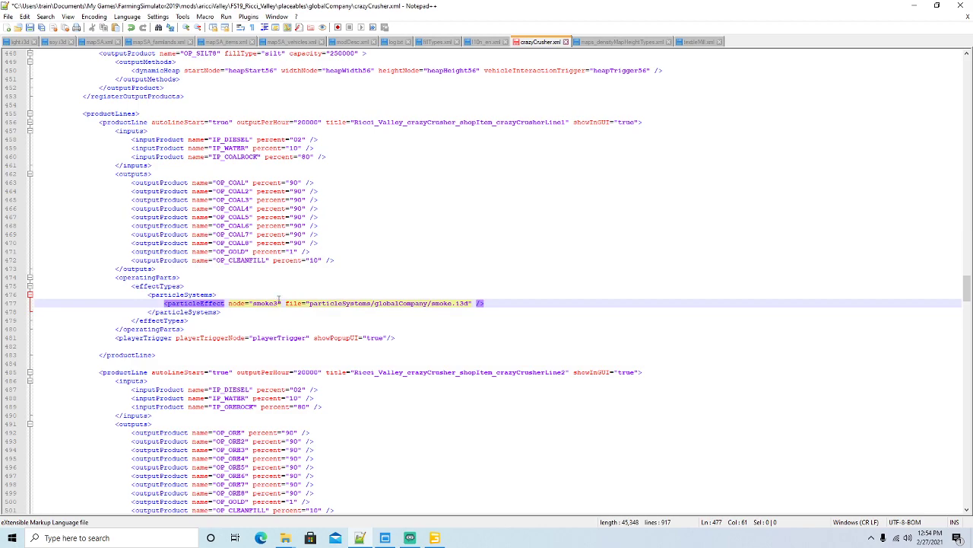
key("BackSpace")
type("2")
Step: Copy the edited operatingParts block from crazyCrusherLine1
scroll(300, 285, "down", 2)
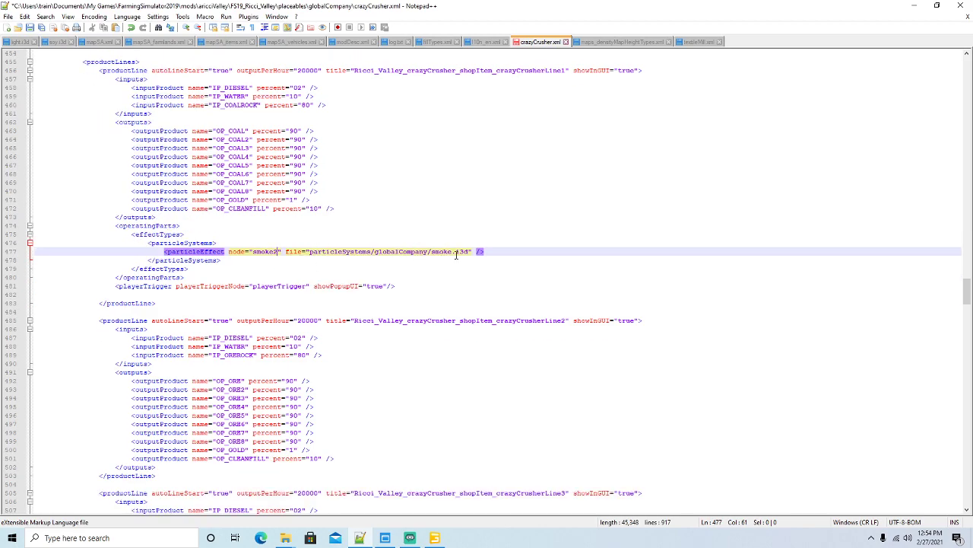
left_click(144, 225)
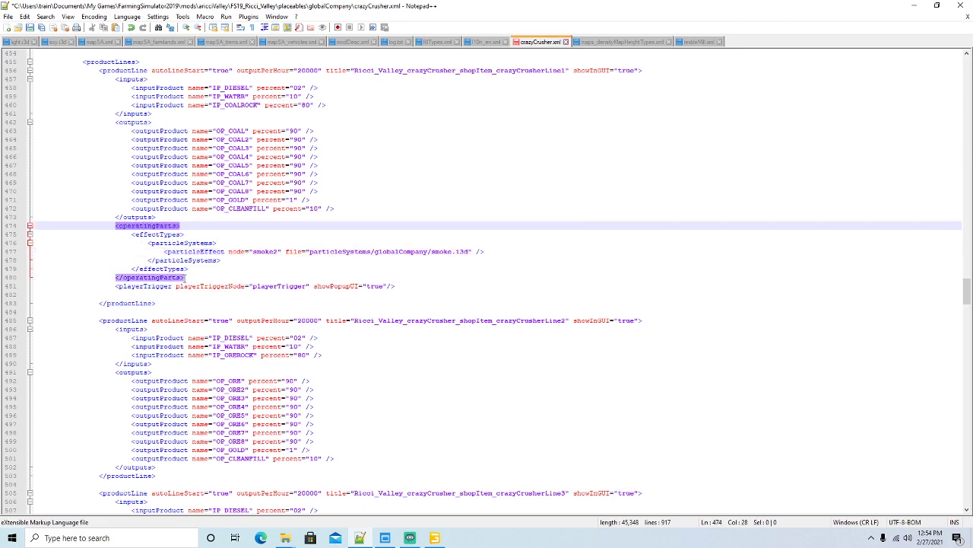
left_click_drag(185, 278, 34, 226)
key("ctrl+c")
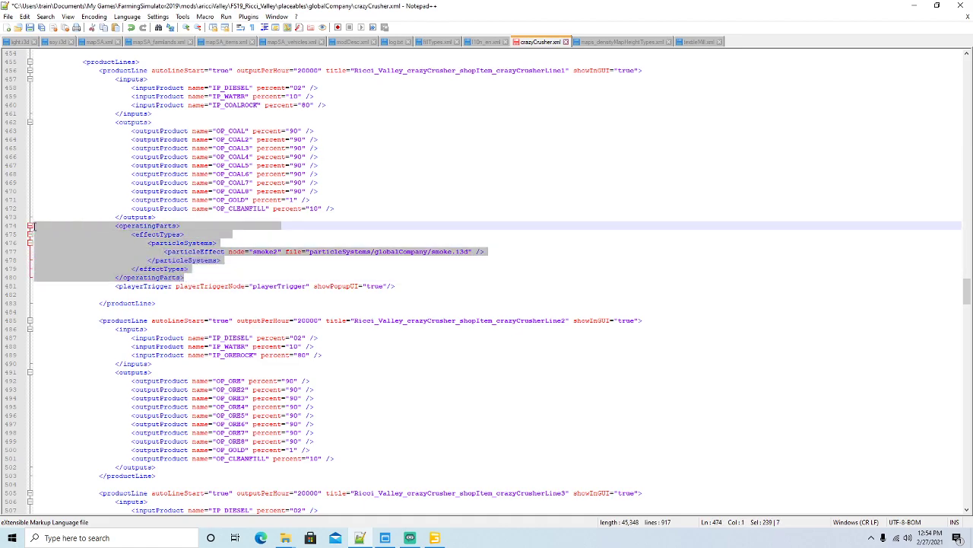
Step: Paste the operatingParts block after the outputs of crazyCrusherLine2 and set its particle effect node to smoke3
scroll(254, 286, "down", 9)
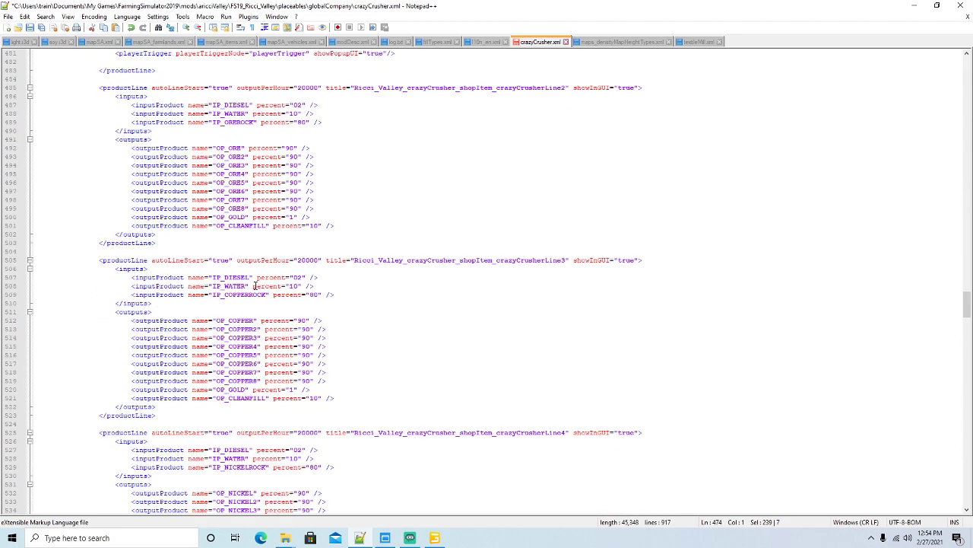
left_click(159, 235)
key("Return")
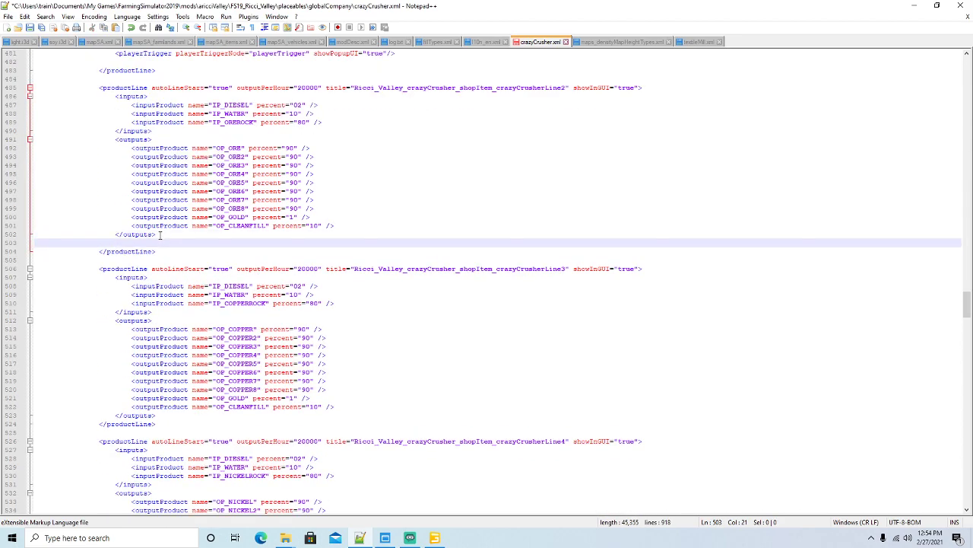
key("Left")
key("Left")
key("Left")
key("ctrl+v")
left_click(278, 269)
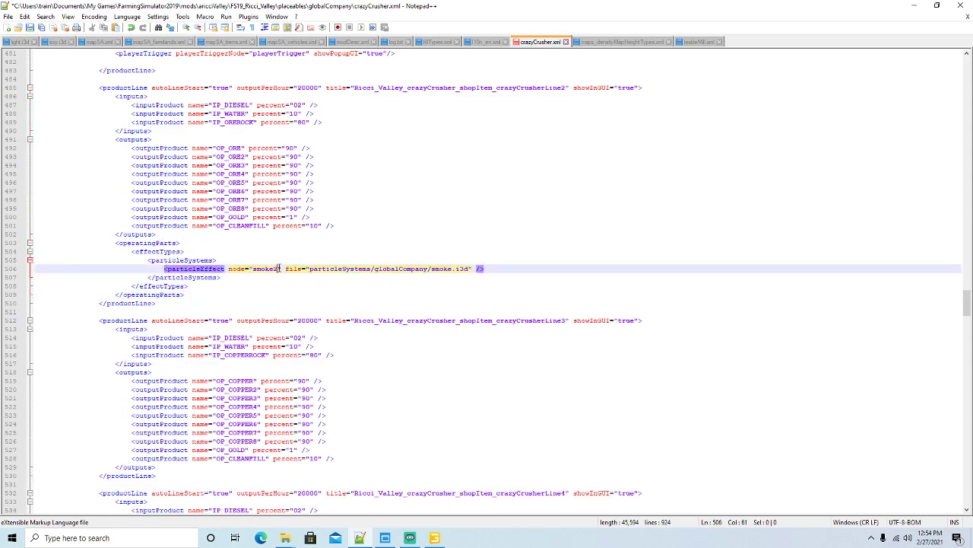
key("BackSpace")
type("3")
Step: Paste the operatingParts block after the outputs of crazyCrusherLine3 and set its particle effect node to smoke4
scroll(302, 269, "down", 8)
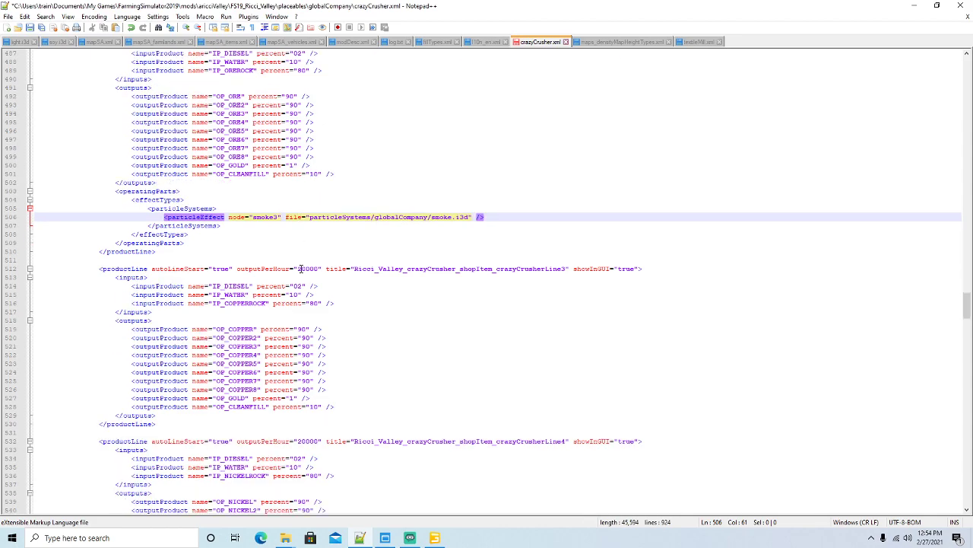
scroll(302, 269, "down", 1)
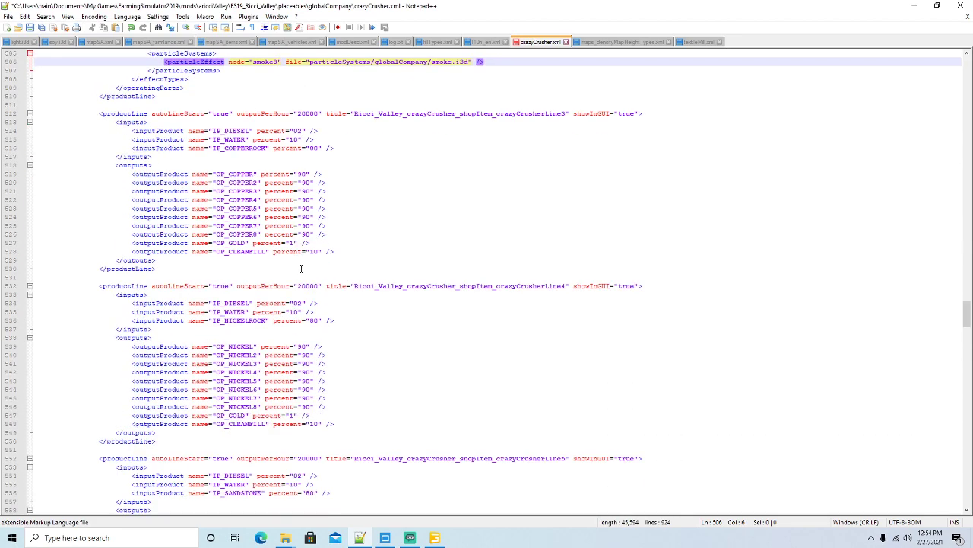
left_click(156, 259)
key("Return")
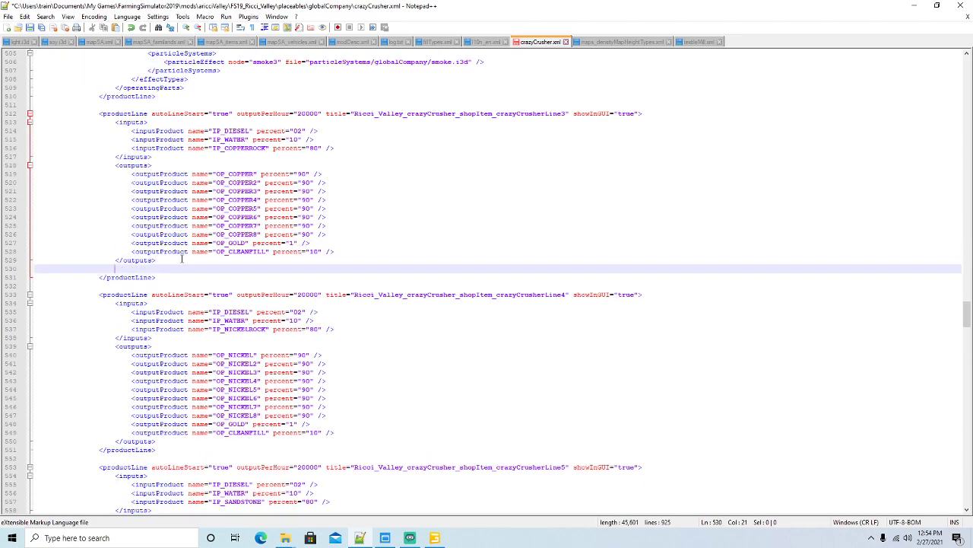
key("Left")
key("Left")
key("Left")
key("ctrl+v")
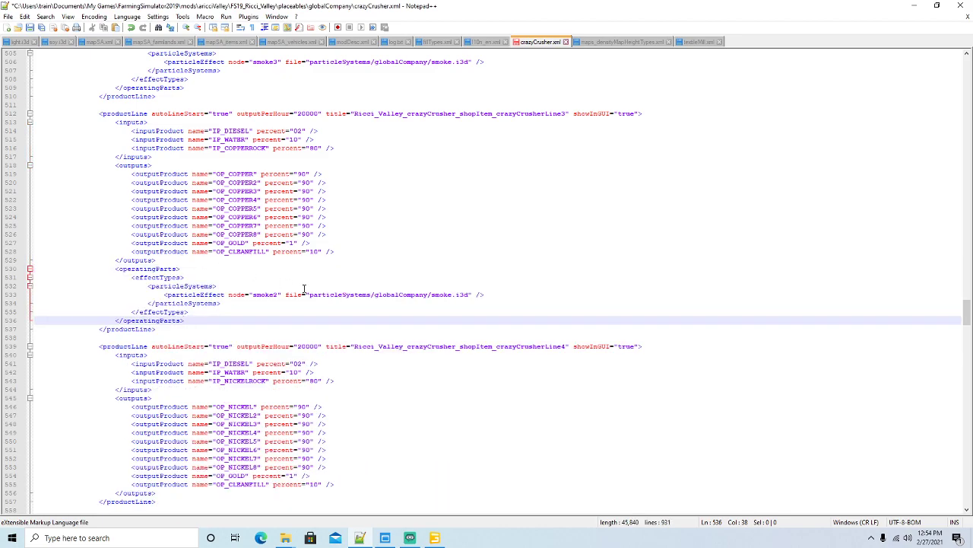
left_click(279, 293)
key("BackSpace")
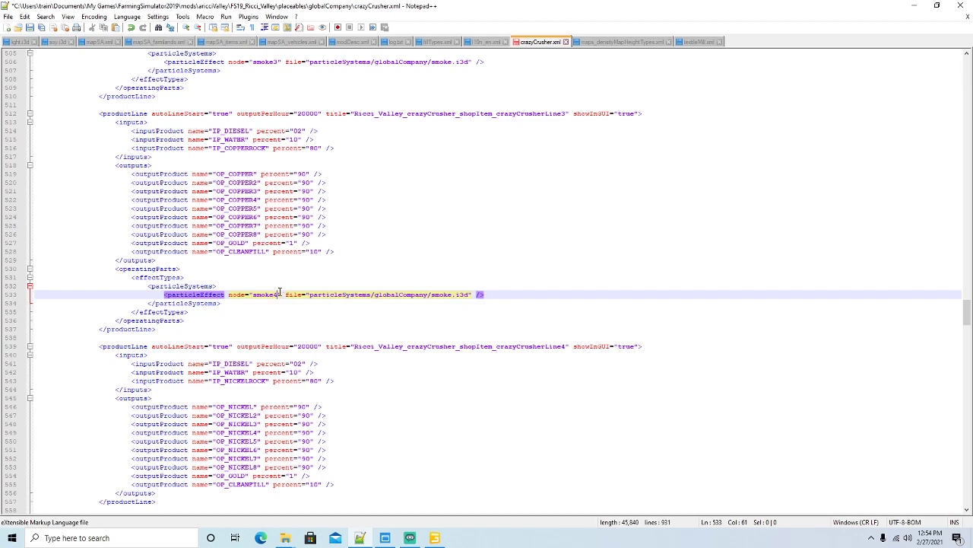
type("4")
scroll(275, 289, "down", 9)
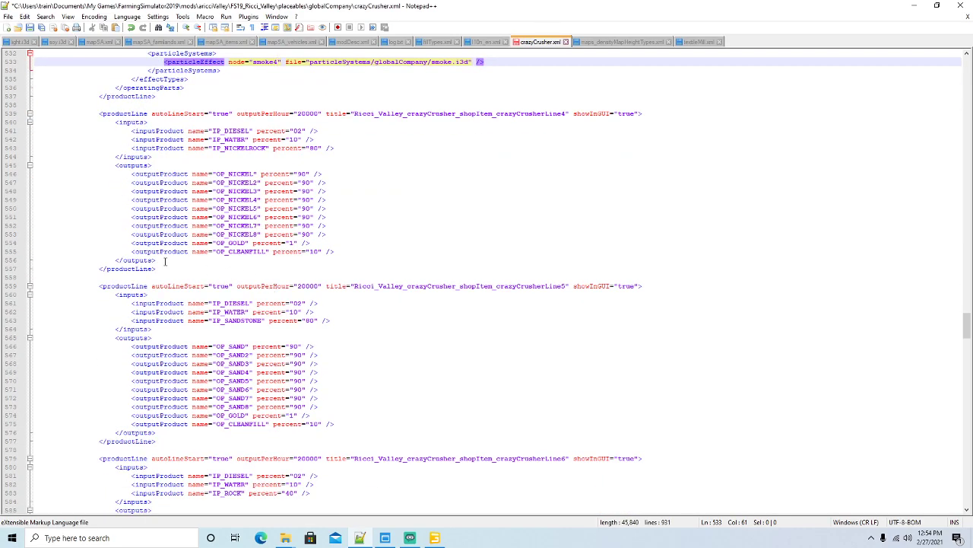
Step: Paste the operatingParts block after the outputs of crazyCrusherLine4 and set its particle effect node to smoke5
left_click(161, 261)
key("Return")
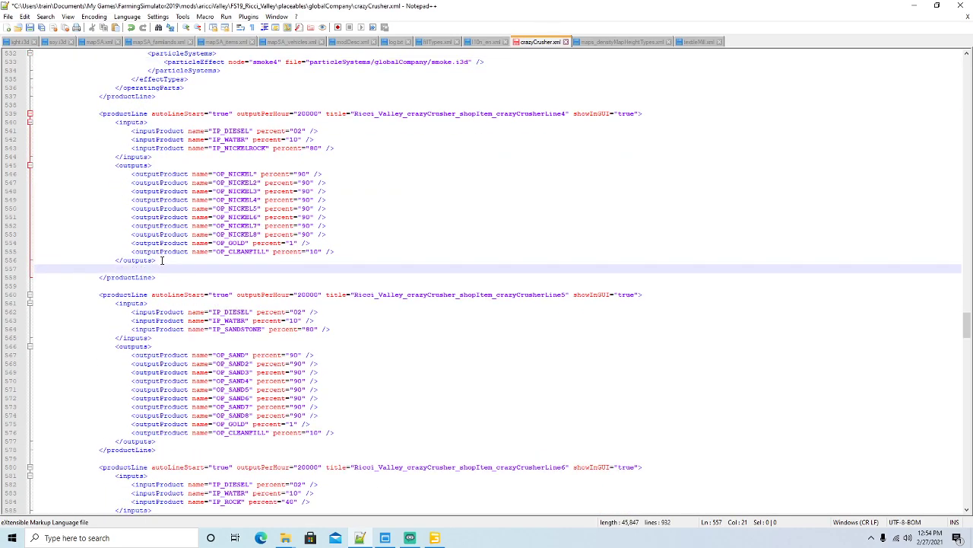
key("Left")
key("Left")
key("ctrl+v")
left_click(279, 294)
key("BackSpace")
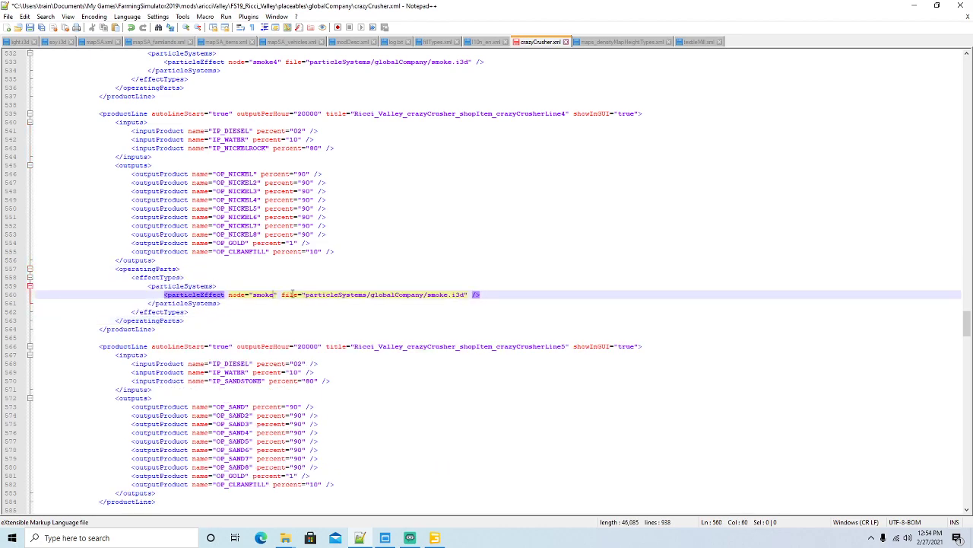
type("5")
Step: Paste the operatingParts block after the outputs of crazyCrusherLine5 and set its particle effect node to smoke6
scroll(291, 293, "down", 10)
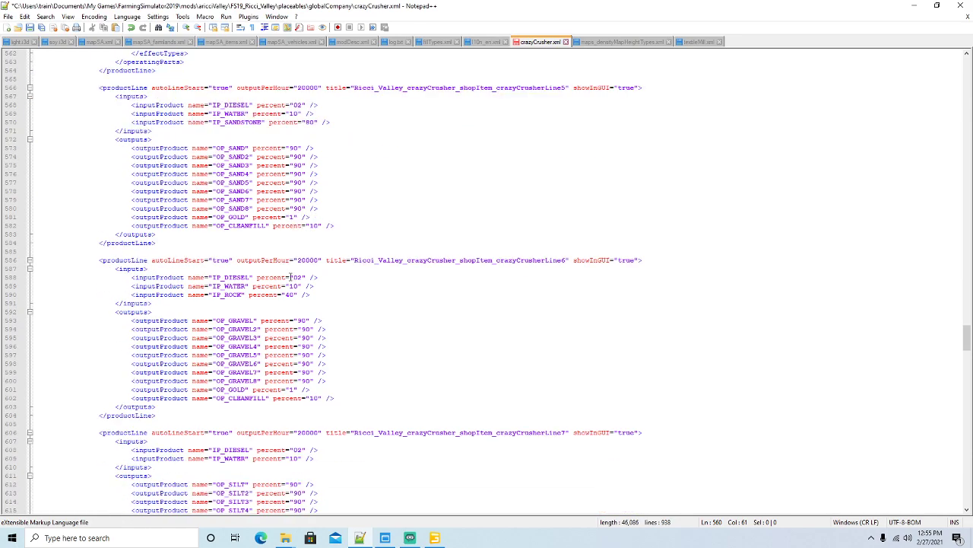
left_click(159, 235)
key("Return")
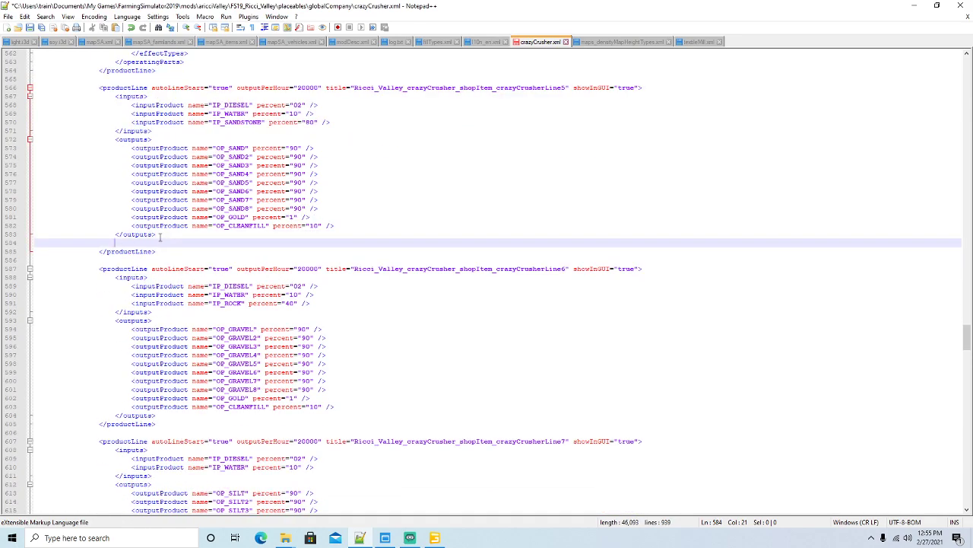
key("Left")
key("Left")
key("Left")
key("ctrl+v")
left_click(276, 269)
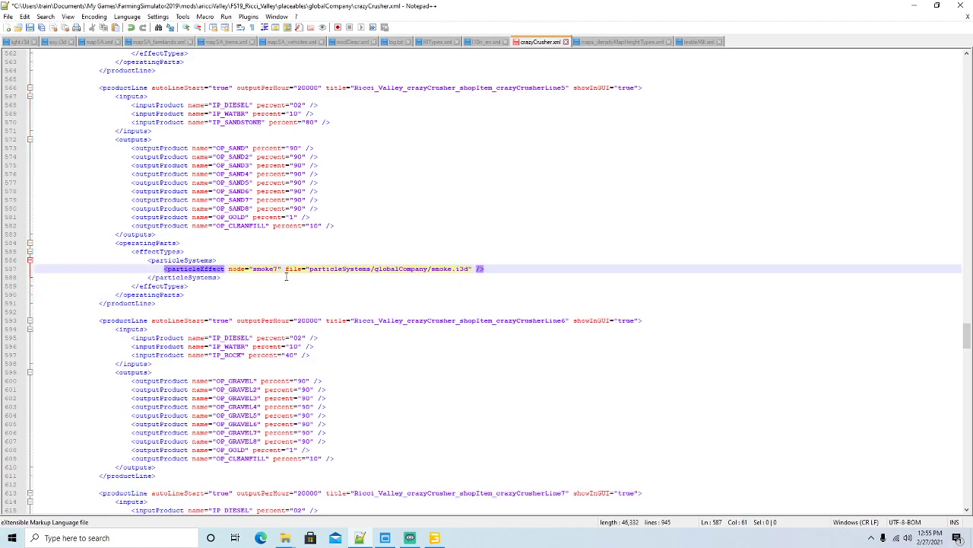
scroll(282, 272, "down", 8)
scroll(287, 277, "down", 2)
scroll(288, 277, "up", 5)
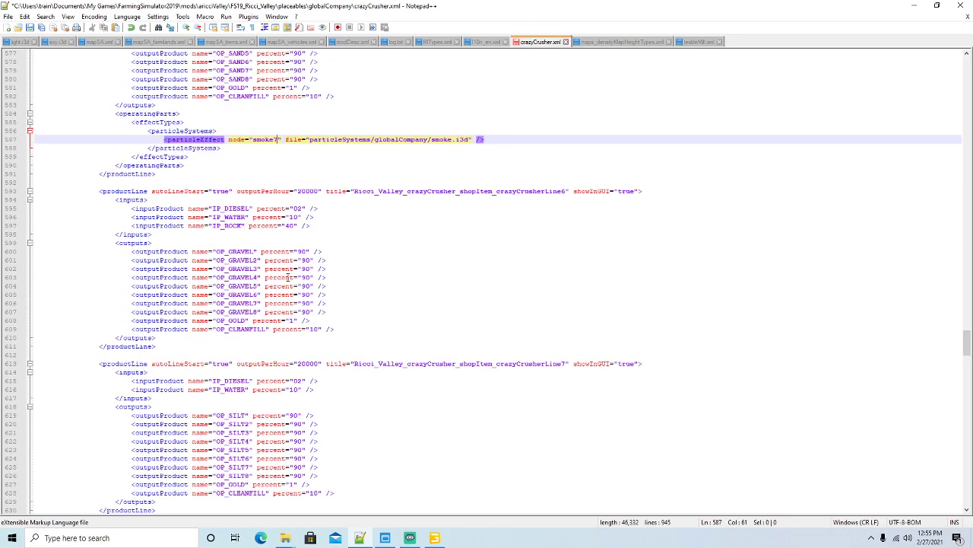
key("BackSpace")
type("6")
Step: Paste the operatingParts block after the outputs of crazyCrusherLine6, set its particle effect node to smoke7, and save the file
scroll(205, 249, "down", 4)
left_click(157, 235)
key("Return")
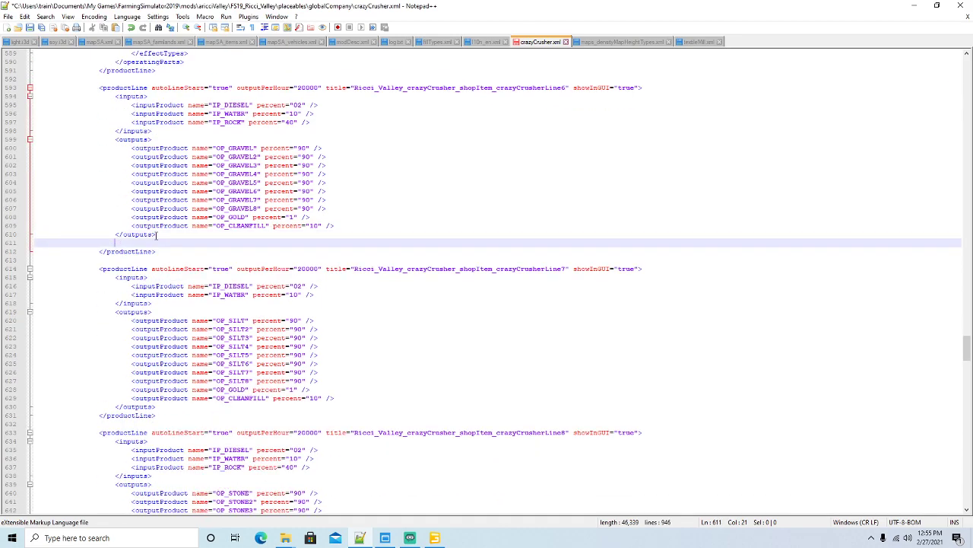
key("BackSpace")
key("BackSpace")
key("BackSpace")
key("ctrl+v")
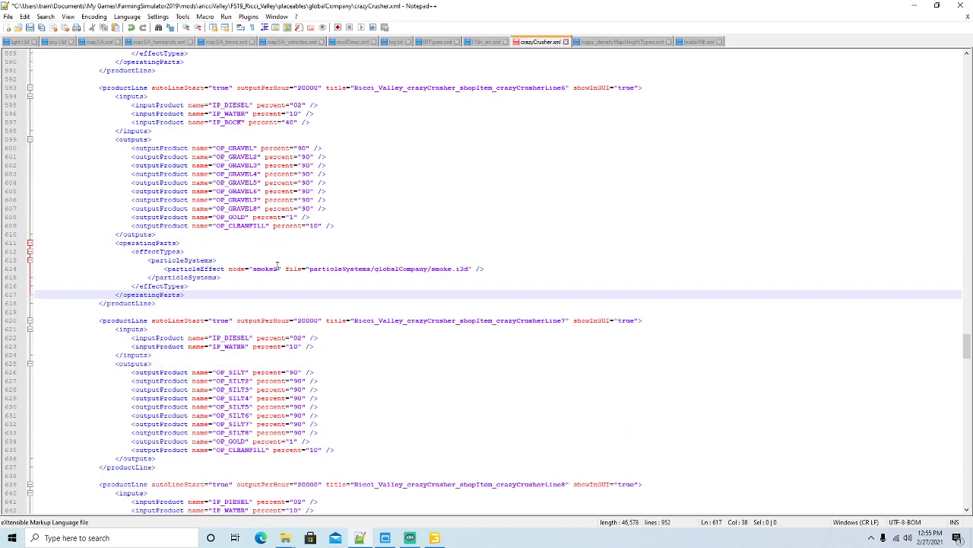
left_click(277, 266)
key("BackSpace")
type("7")
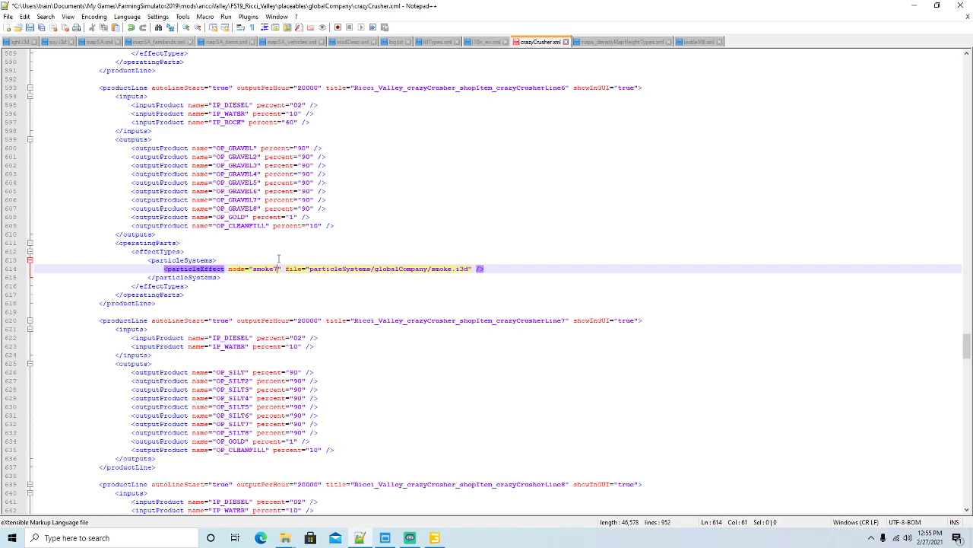
left_click(30, 27)
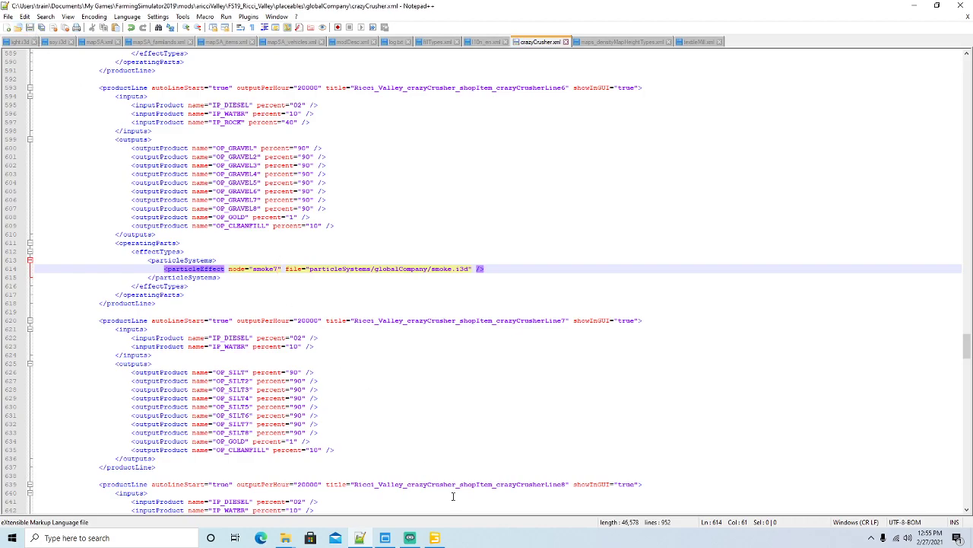
Step: Paste the operatingParts block after the outputs of crazyCrusherLine7 and set its particle effect node to smoke8
left_click(434, 537)
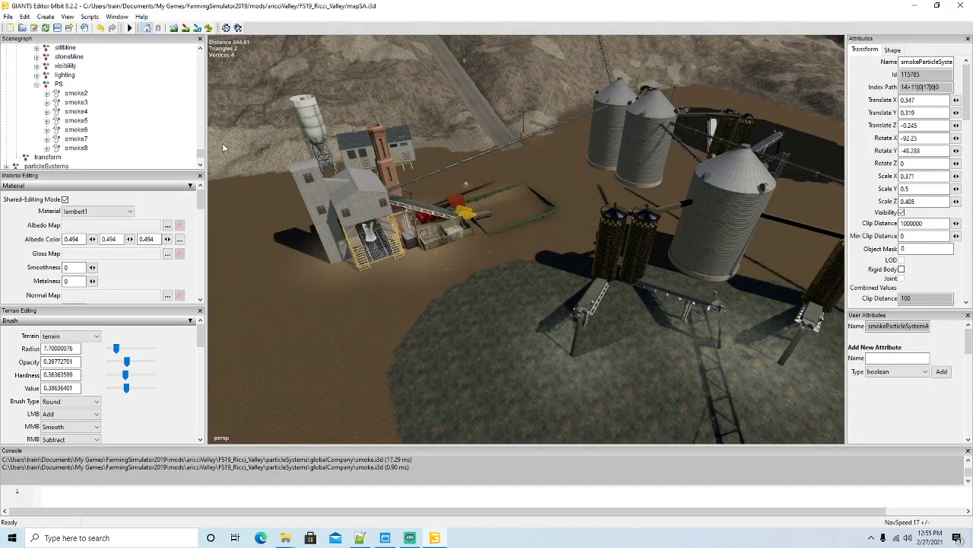
left_click(913, 5)
scroll(454, 275, "down", 3)
scroll(454, 275, "down", 5)
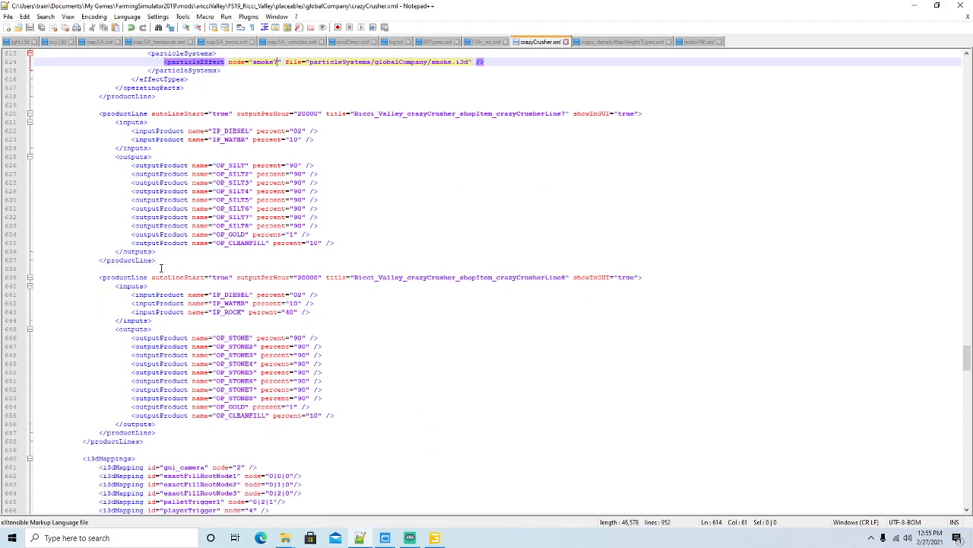
left_click(160, 251)
key("Return")
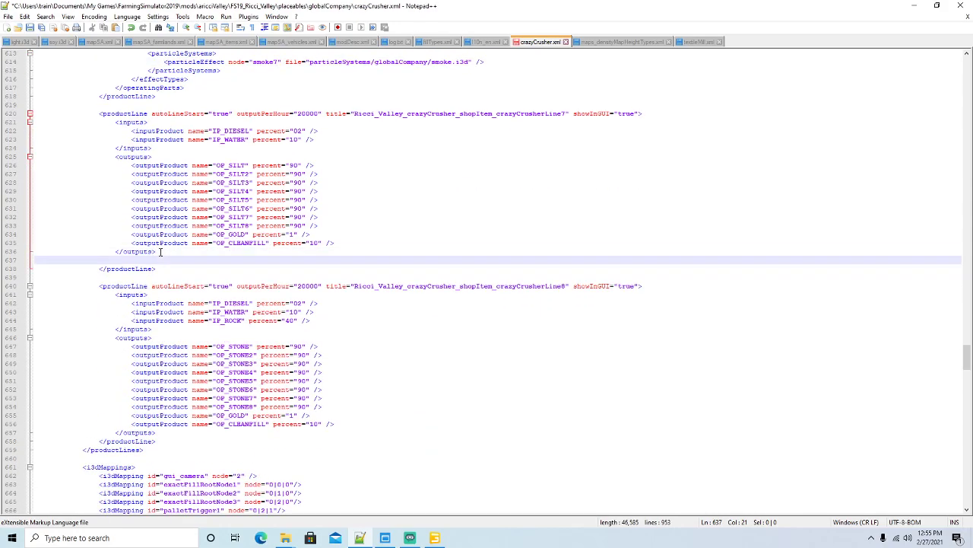
key("Left")
key("Left")
key("ctrl+v")
left_click(279, 286)
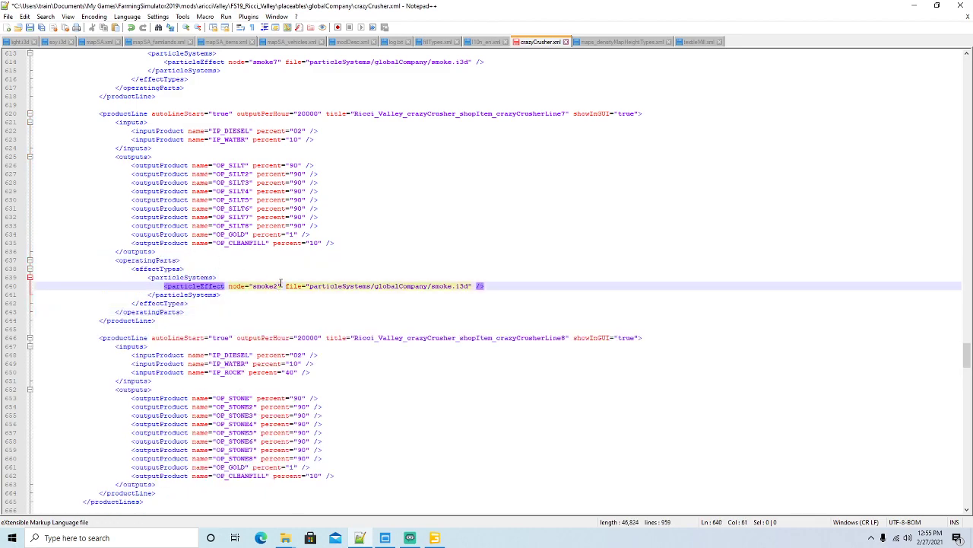
key("BackSpace")
type("8")
Step: Copy the smoke2 to smoke7 i3dMapping lines from the i3dMappings section of textileMill.xml
scroll(261, 228, "down", 4)
scroll(261, 228, "down", 8)
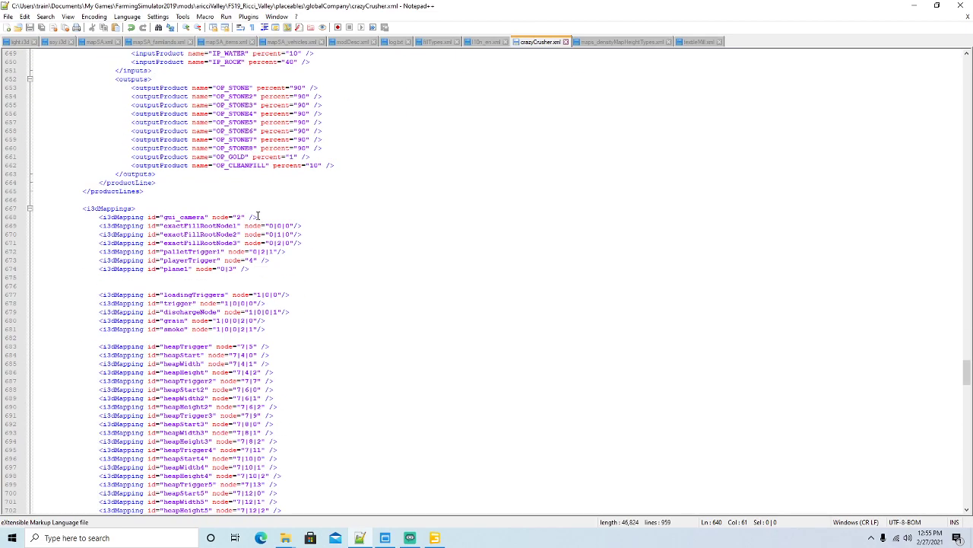
left_click(698, 42)
scroll(491, 226, "down", 9)
scroll(491, 226, "down", 20)
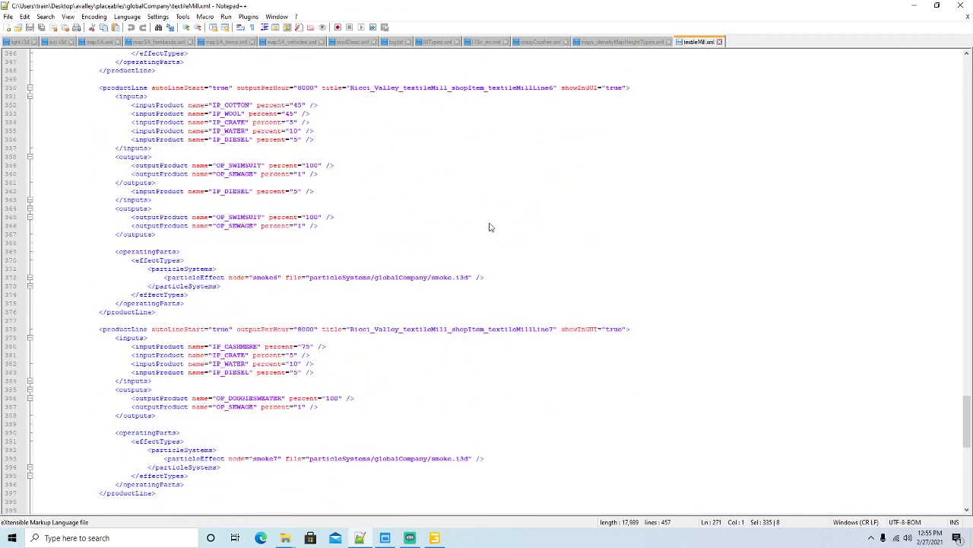
scroll(490, 227, "down", 2)
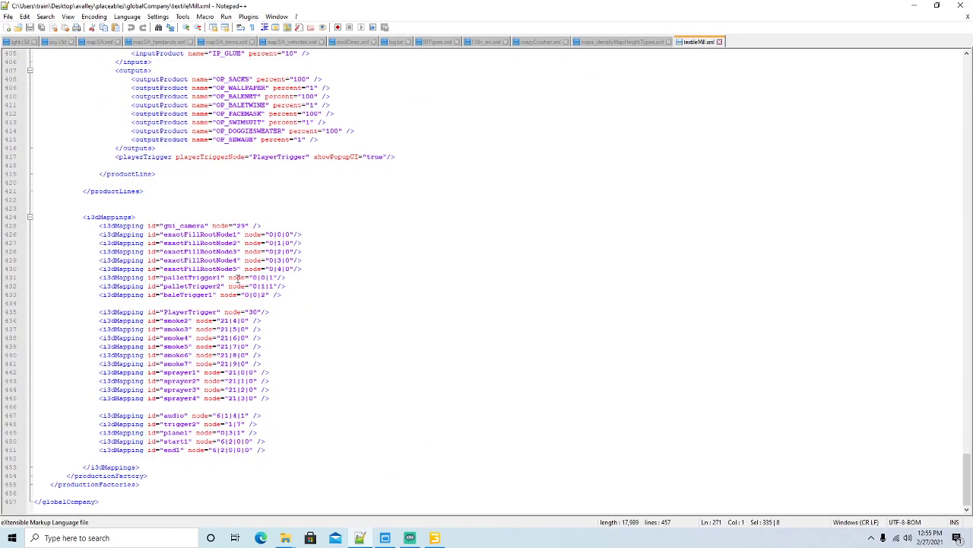
left_click_drag(261, 364, 34, 324)
key("ctrl+c")
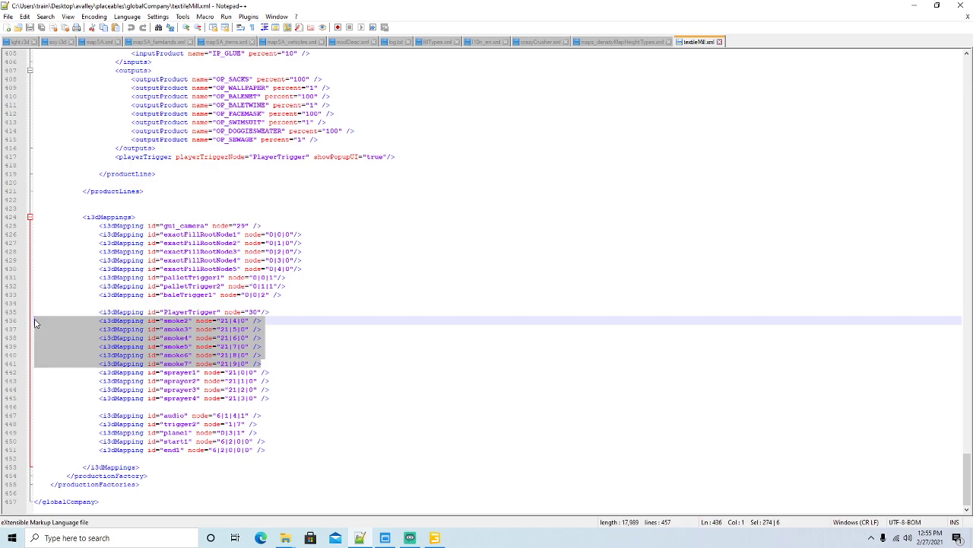
Step: Paste the copied smoke mappings below the plane1 entry in the i3dMappings of crazyCrusher.xml
left_click(542, 43)
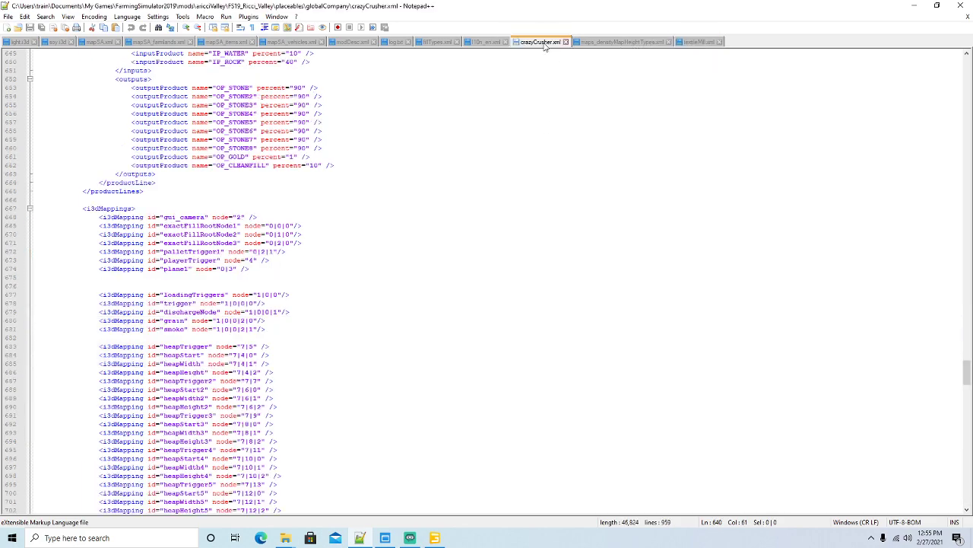
left_click(35, 278)
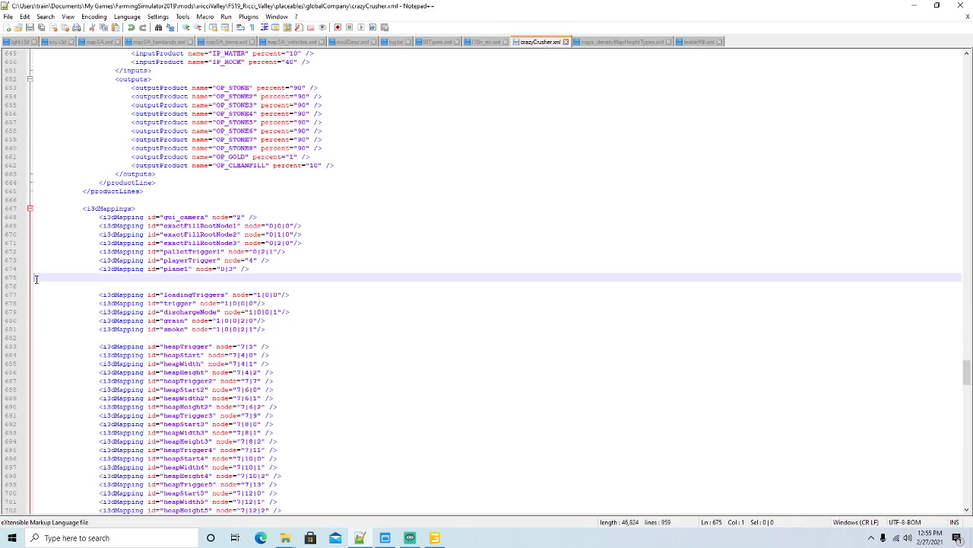
key("ctrl+v")
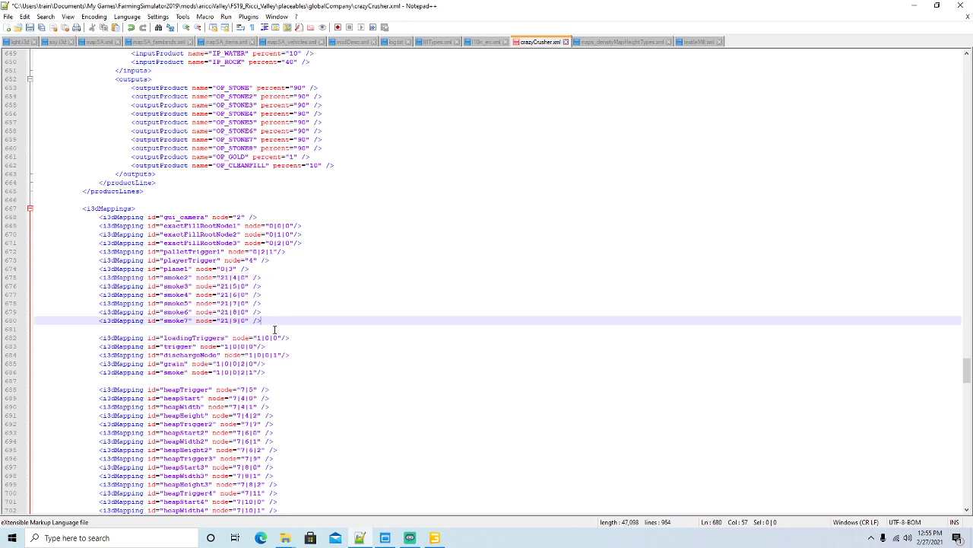
Step: Duplicate the smoke7 i3dMapping line directly below itself and change the copy's id to smoke8
left_click(12, 322)
key("ctrl+c")
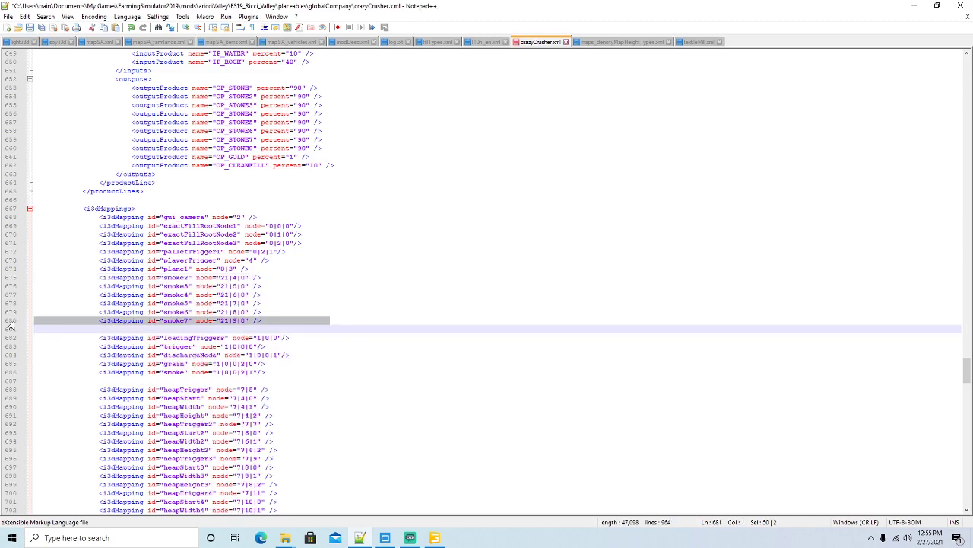
left_click(38, 330)
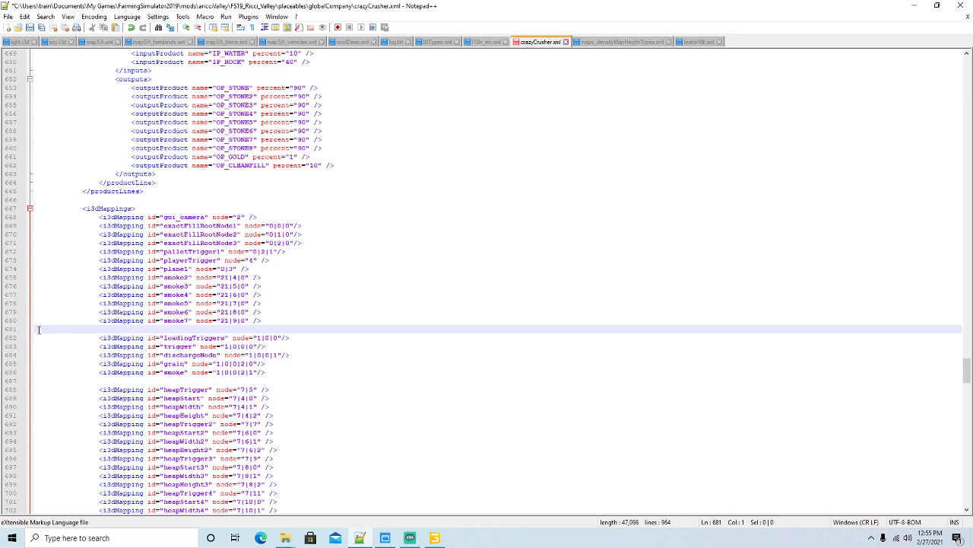
key("ctrl+v")
left_click(189, 329)
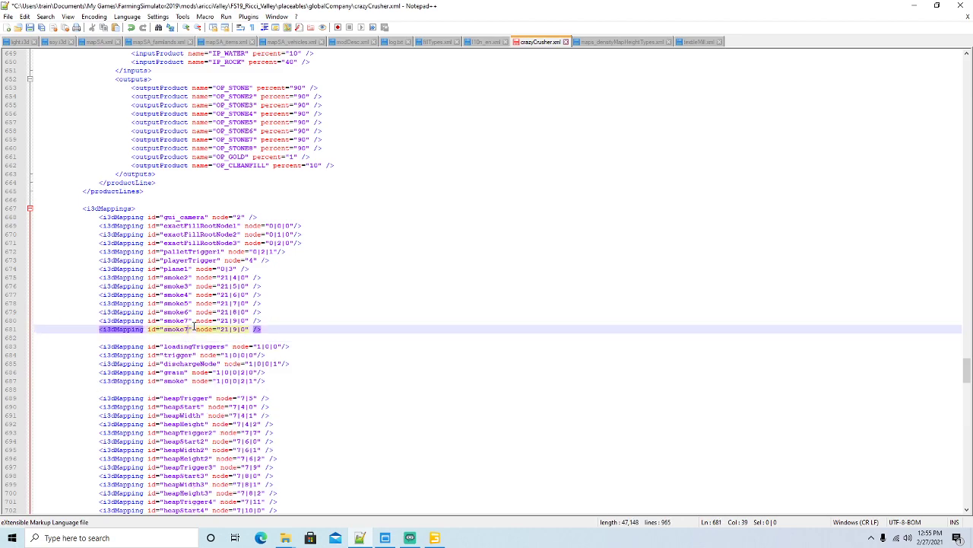
key("BackSpace")
type("8")
Step: Switch to GIANTS Editor and select the smokeParticleSystemAreaShape under smoke2 to read its index path
left_click(937, 5)
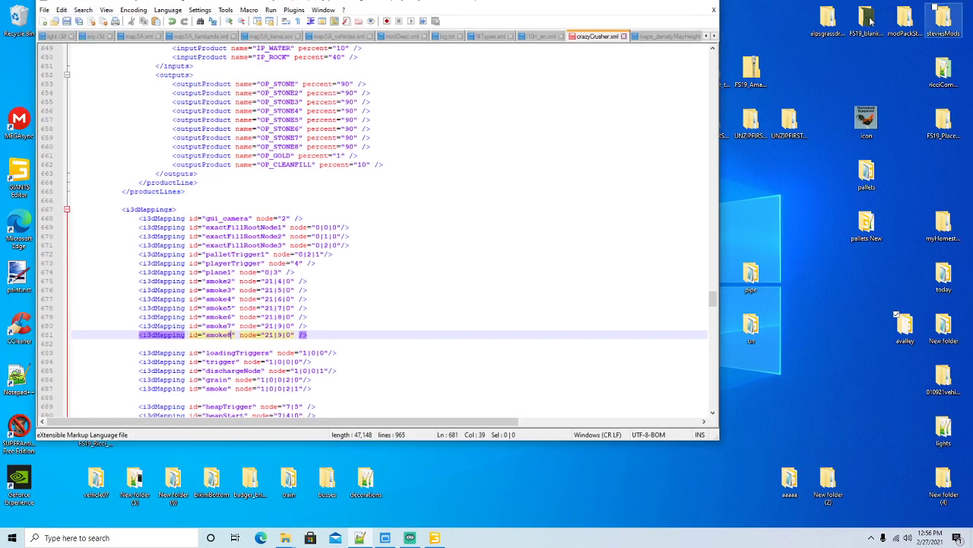
left_click(434, 538)
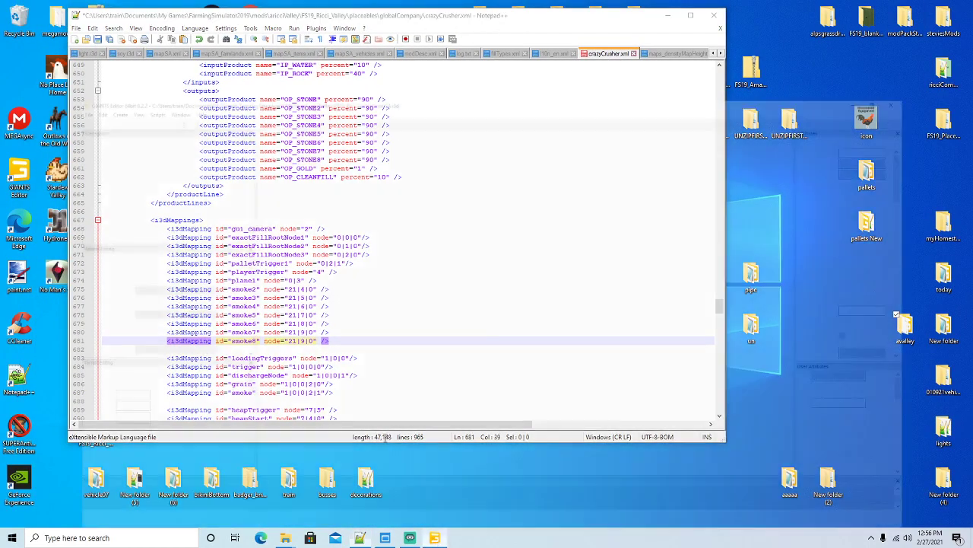
left_click(46, 93)
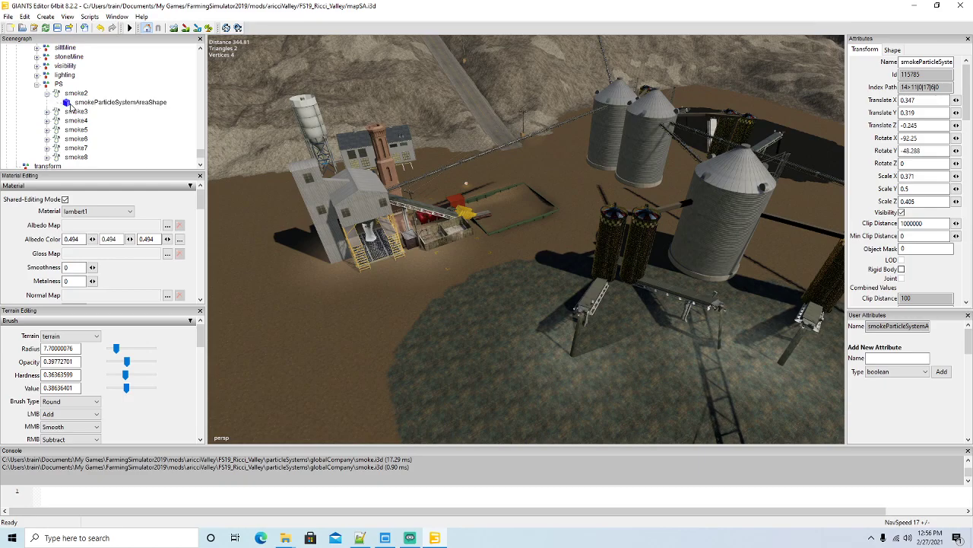
left_click(116, 103)
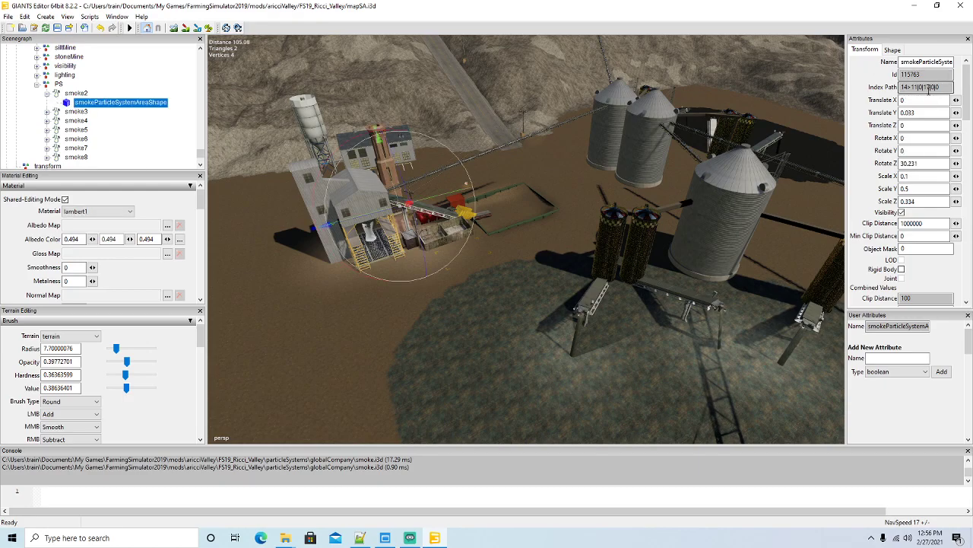
Step: Return to crazyCrusher.xml in Notepad++ and change the first node index of the smoke2, smoke3 and smoke4 mappings to 17
left_click(360, 538)
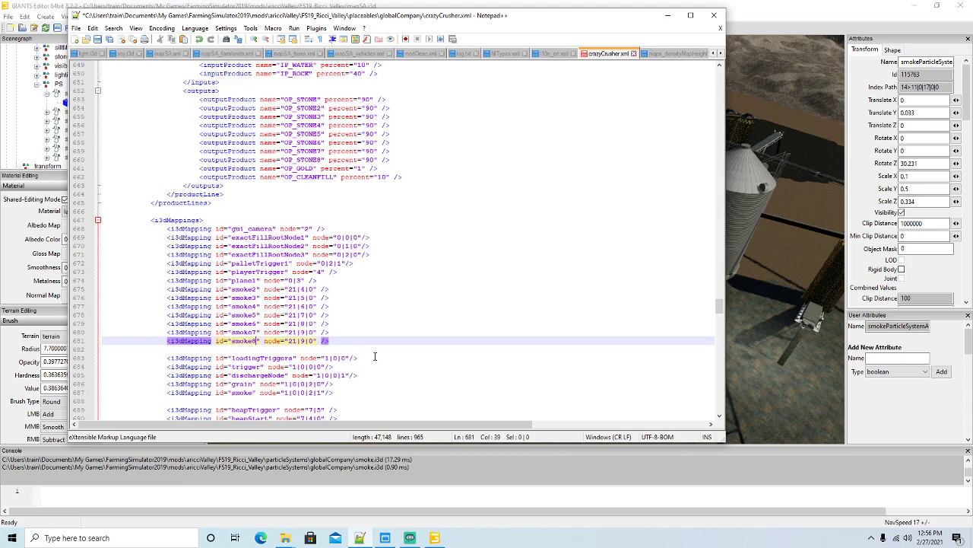
left_click(297, 289)
key("BackSpace")
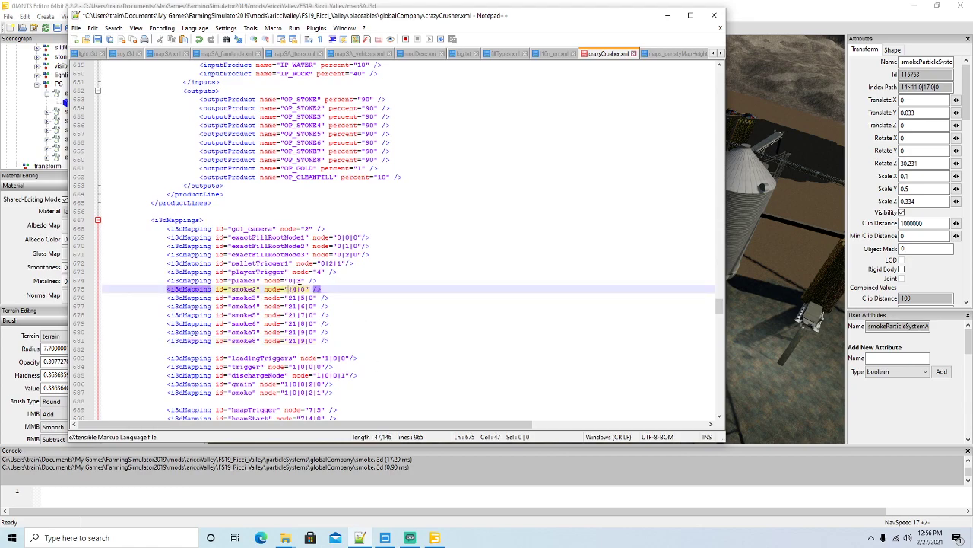
type("7")
key("Down")
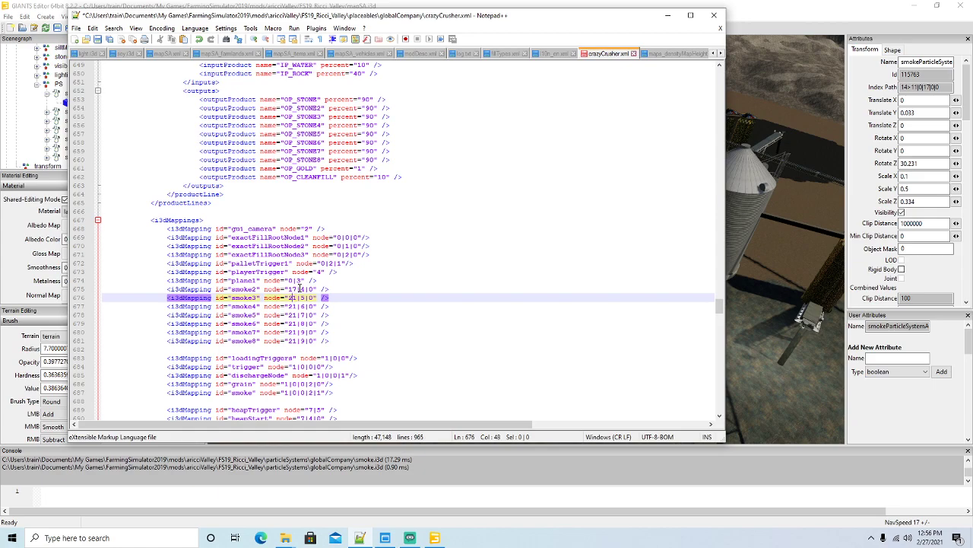
key("BackSpace")
key("BackSpace")
type("17")
key("Down")
key("BackSpace")
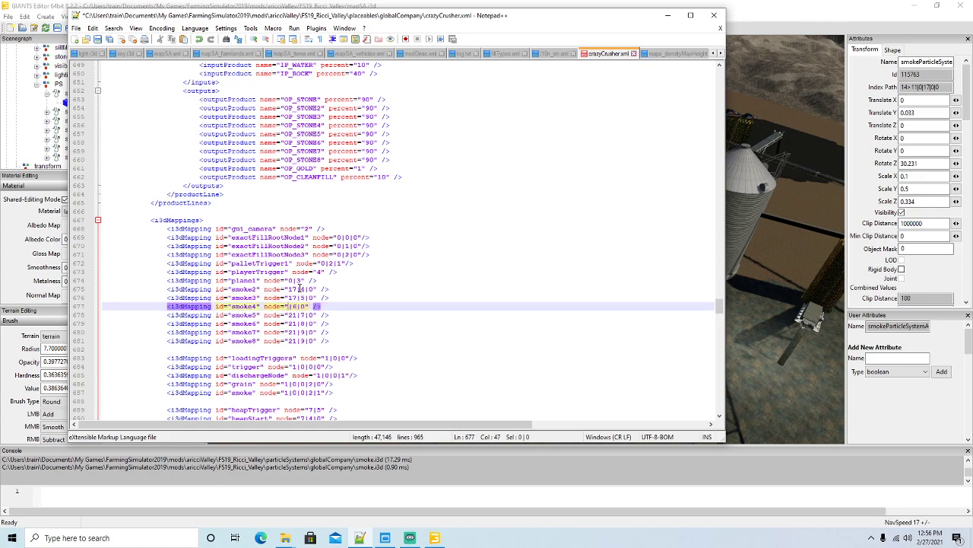
type("7")
key("Down")
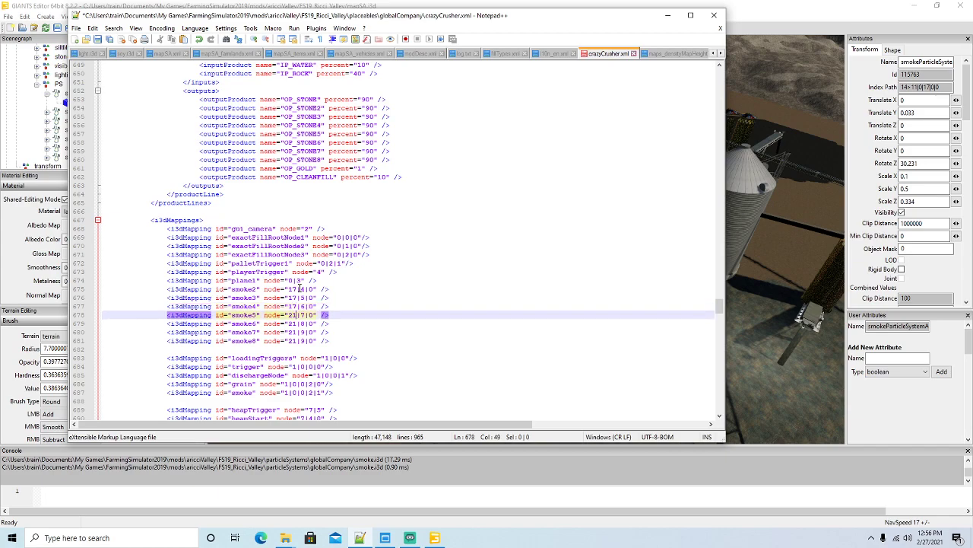
Step: Change the first node index of the smoke5, smoke6, smoke7 and smoke8 mappings to 17
key("BackSpace")
type("7")
key("Down")
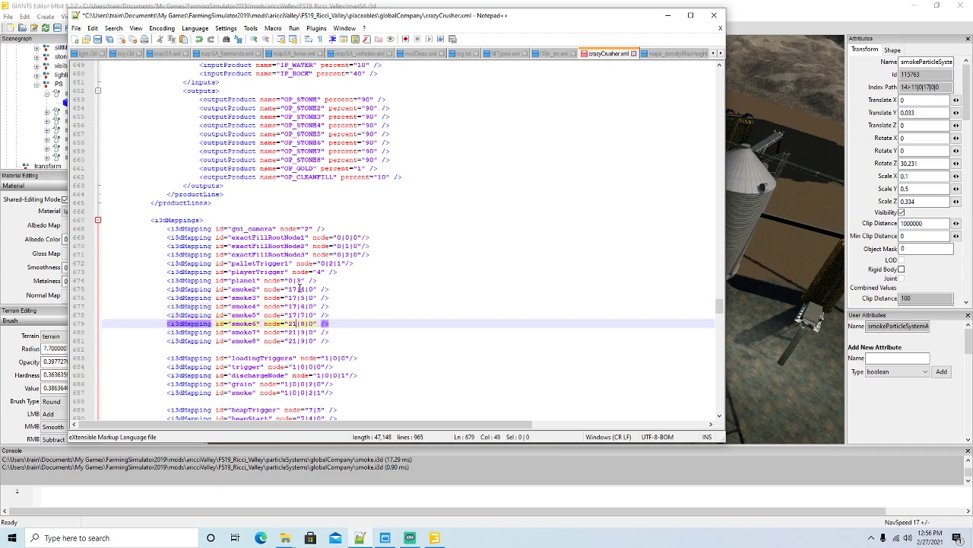
key("BackSpace")
key("BackSpace")
type("17")
key("Down")
key("BackSpace")
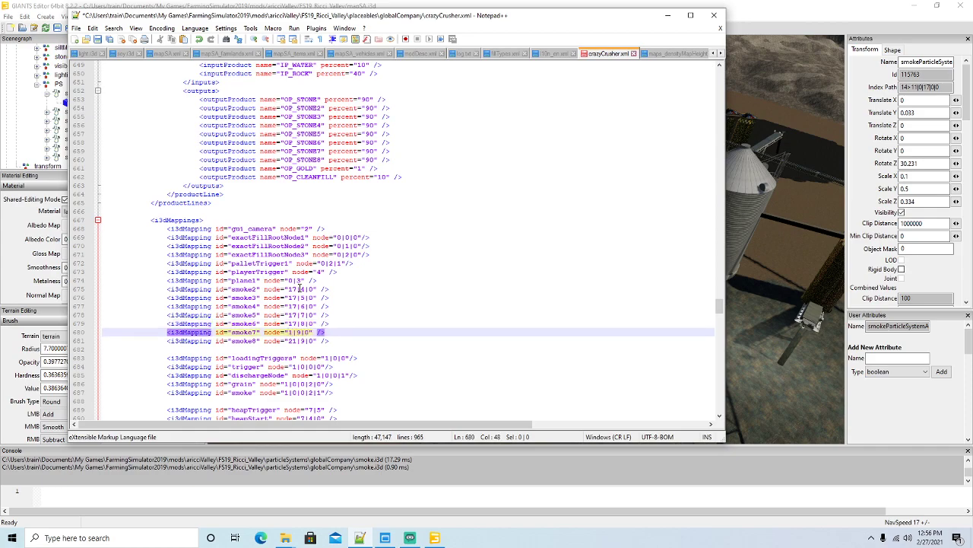
type("7")
key("Down")
key("BackSpace")
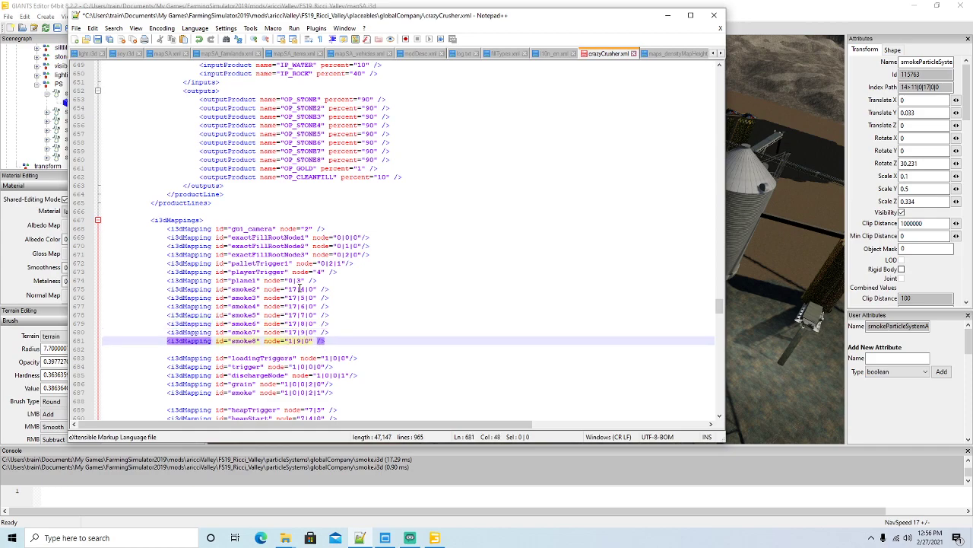
type("7")
Step: Set the node path of the smoke2 i3dMapping to 17|0|0
key("Up")
key("Up")
key("Up")
key("Up")
key("Up")
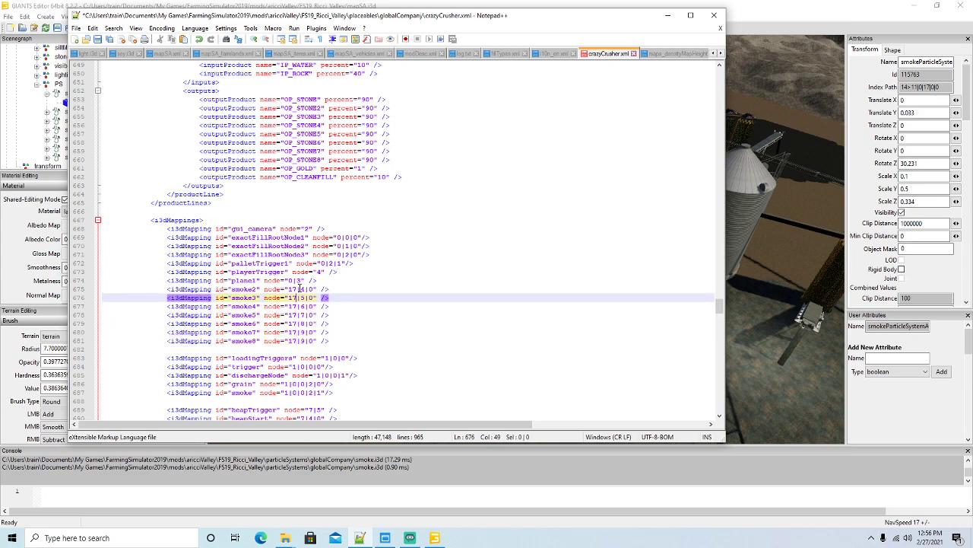
key("Up")
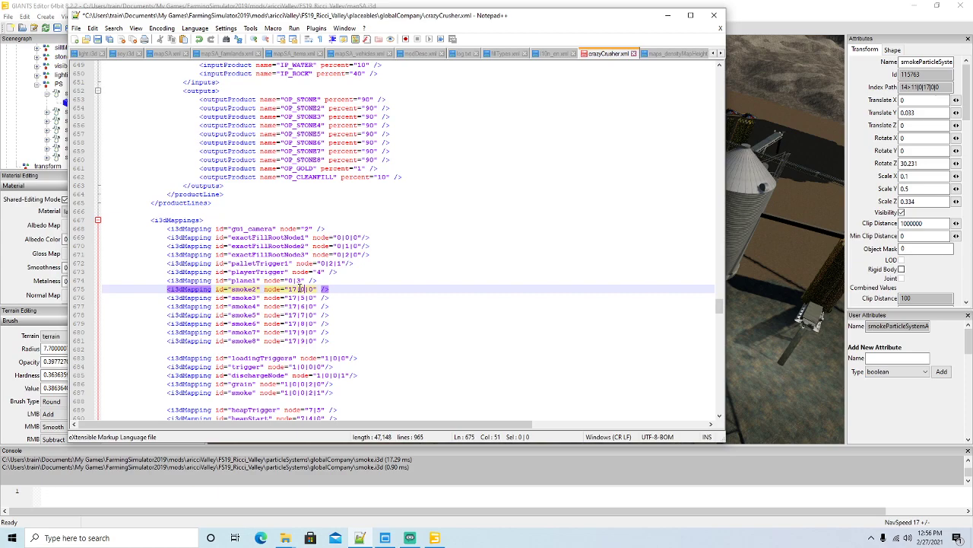
Step: Move the text editor clear of the scenegraph and select the smokeParticleSystemAreaShape under smoke3 in GIANTS Editor to read its index path
left_click_drag(554, 19, 615, 12)
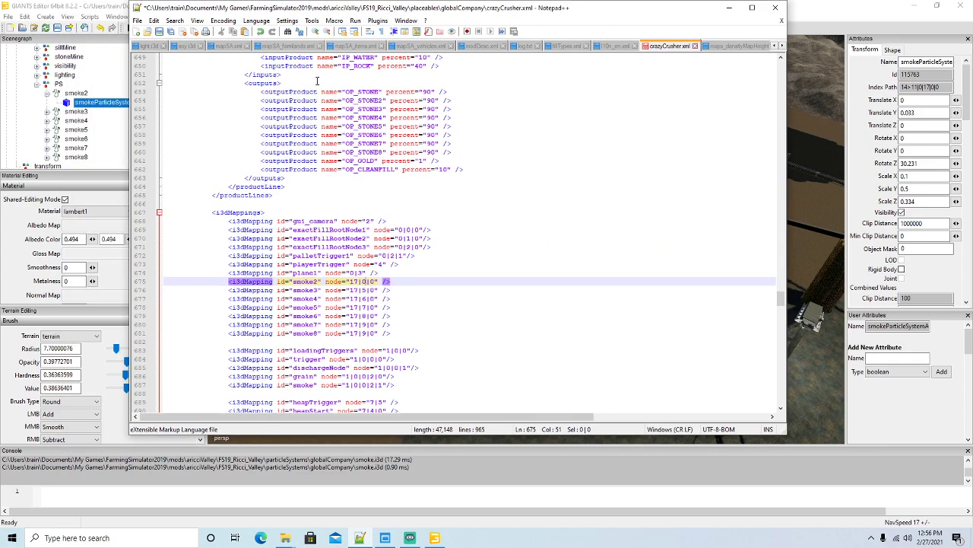
left_click(47, 112)
left_click(67, 121)
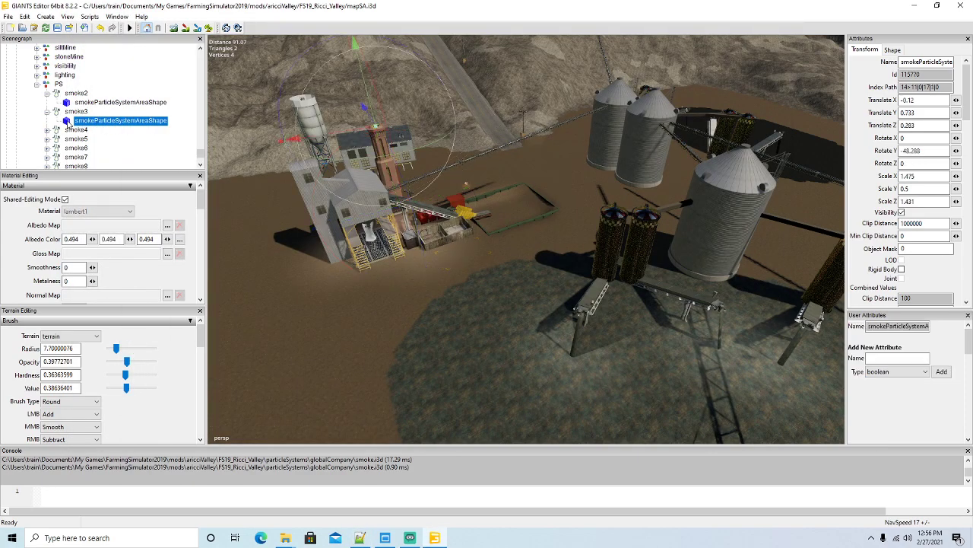
left_click(360, 537)
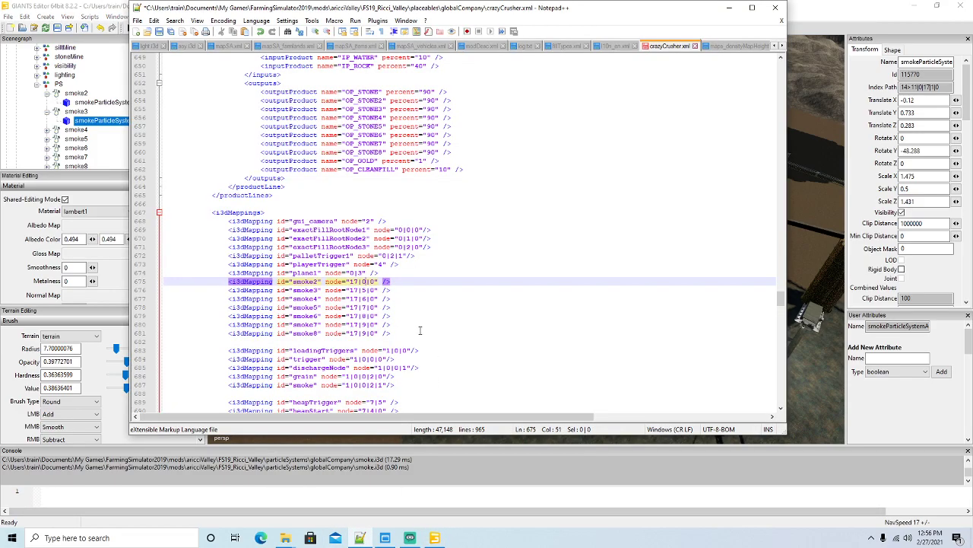
double_click(371, 290)
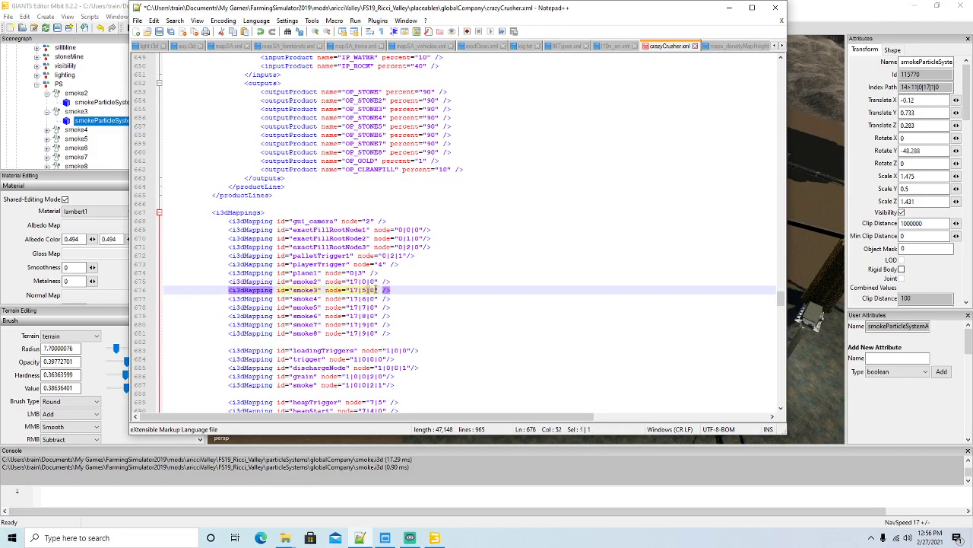
key("Down")
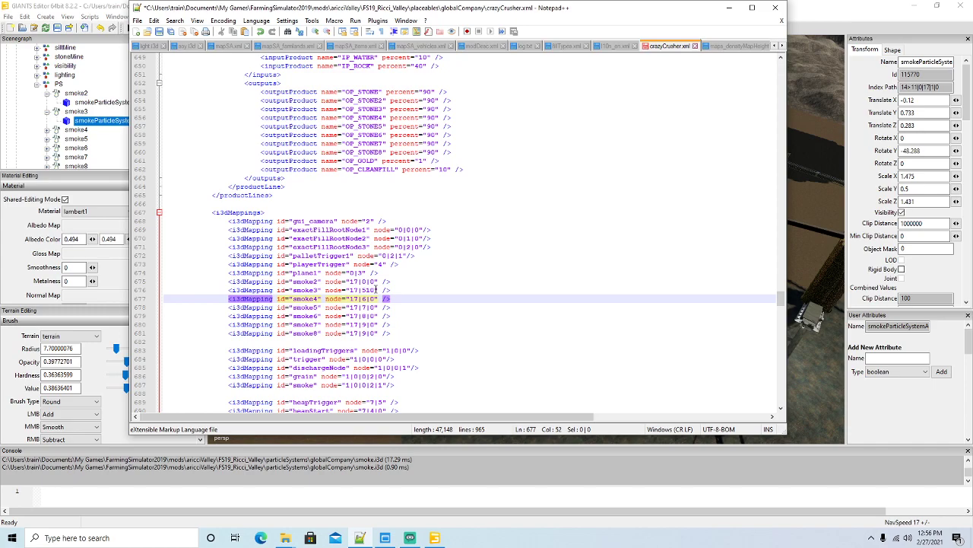
key("Up")
key("BackSpace")
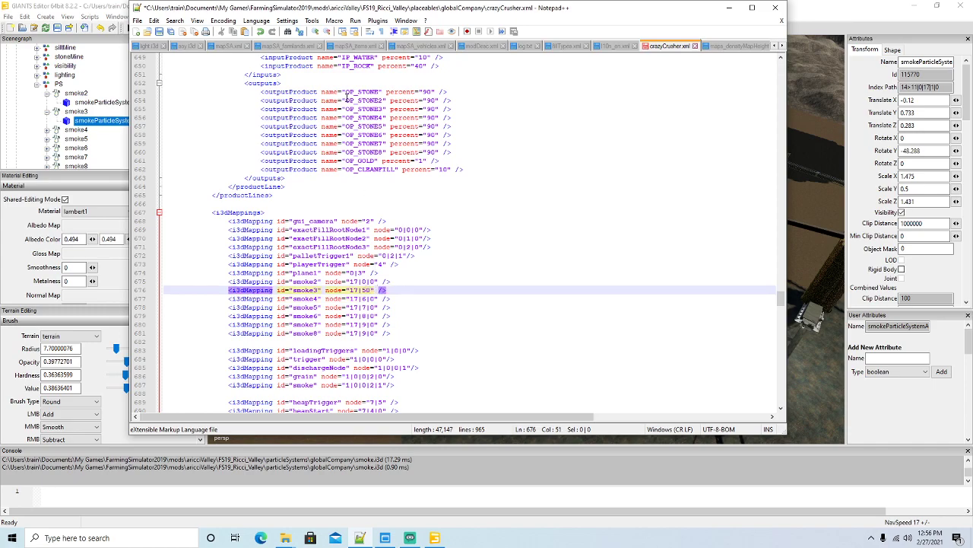
left_click(261, 34)
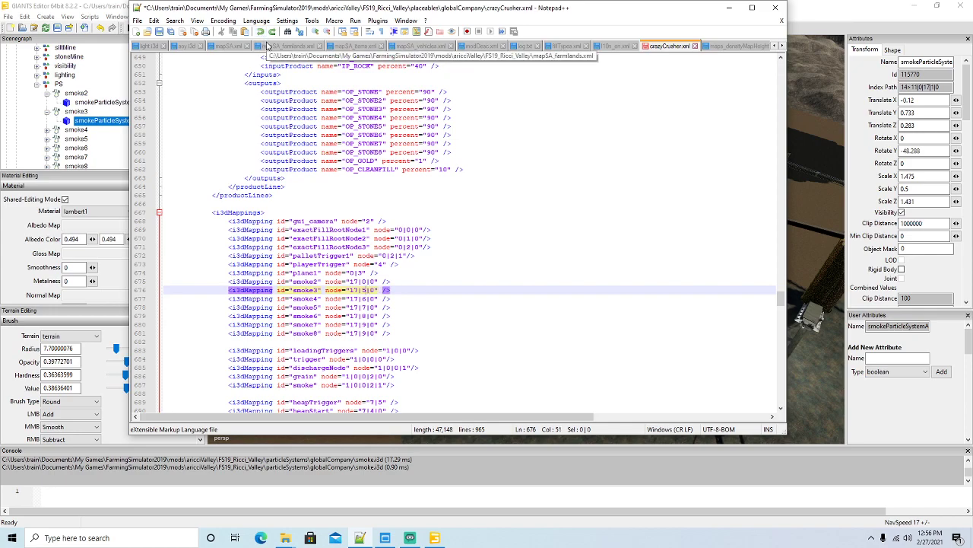
Step: Set the middle node index of the smoke3 to smoke8 mappings to 1, 2, 3, 4, 5 and 6, giving 17|1|0 through 17|6|0
key("BackSpace")
type("1")
key("Down")
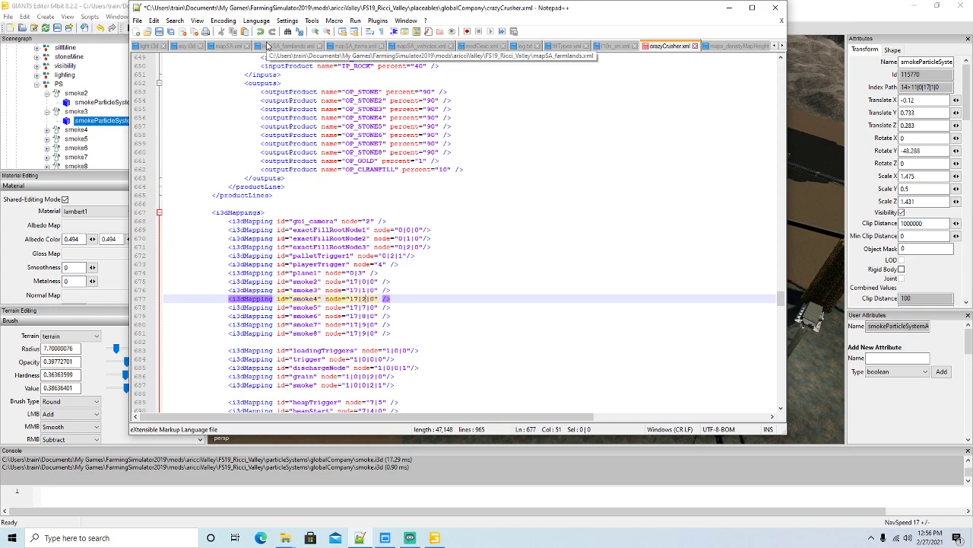
key("Down")
key("BackSpace")
key("BackSpace")
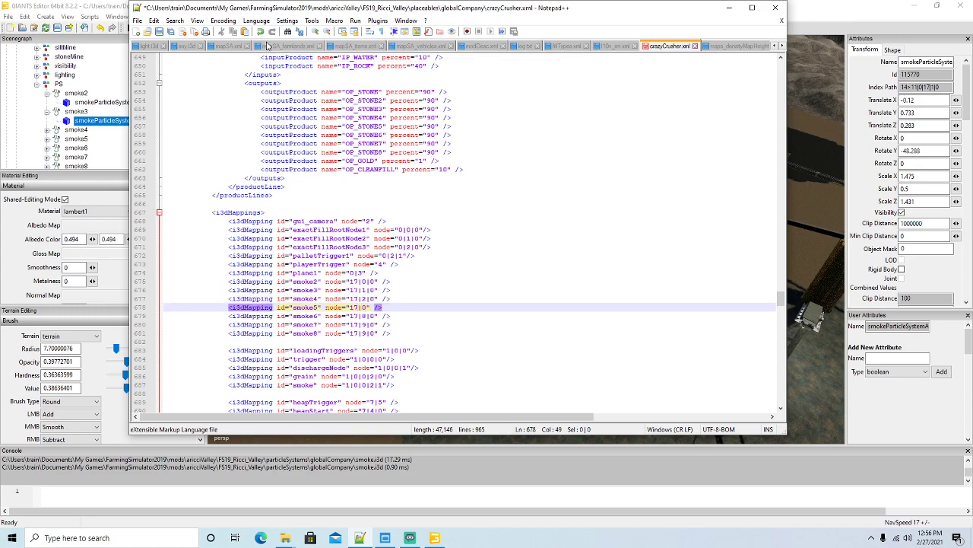
left_click(261, 34)
left_click(261, 33)
left_click(261, 33)
left_click(261, 33)
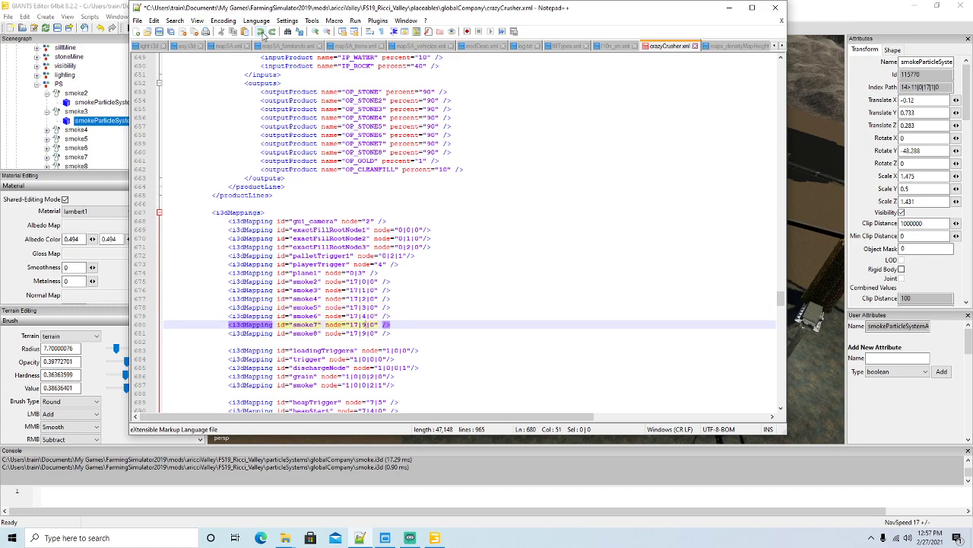
left_click(261, 33)
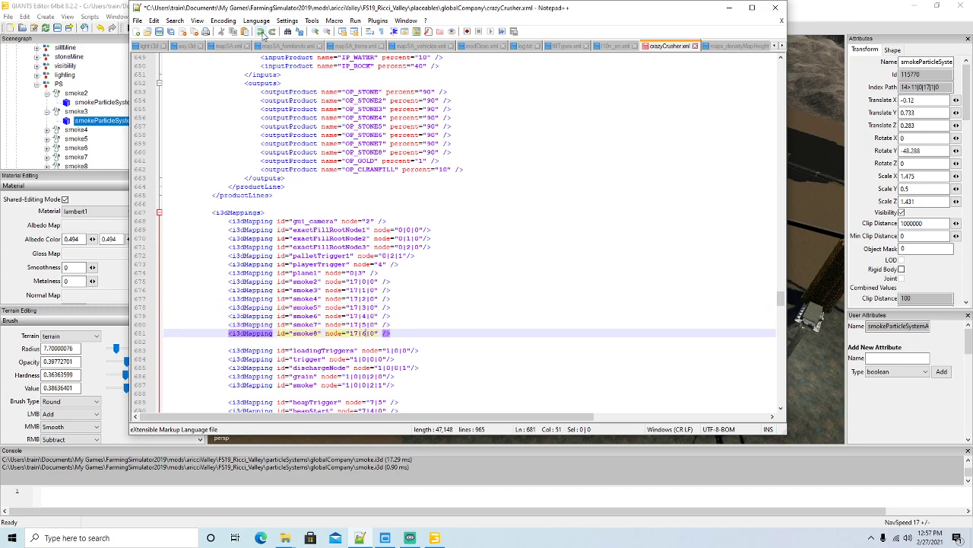
Step: Select the smokeParticleSystemAreaShape under smoke8 in GIANTS Editor to check its index path against the last mapping
scroll(60, 114, "down", 2)
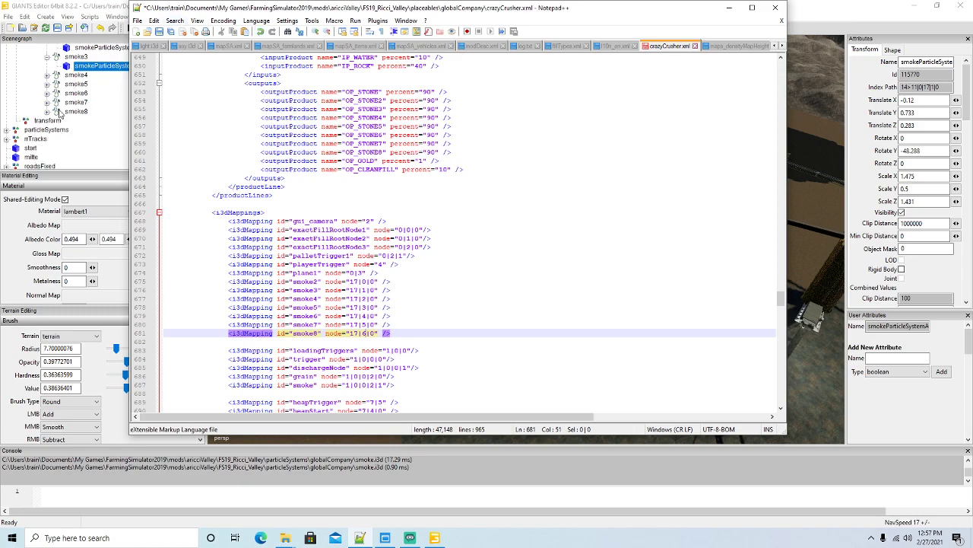
left_click(47, 111)
left_click(66, 121)
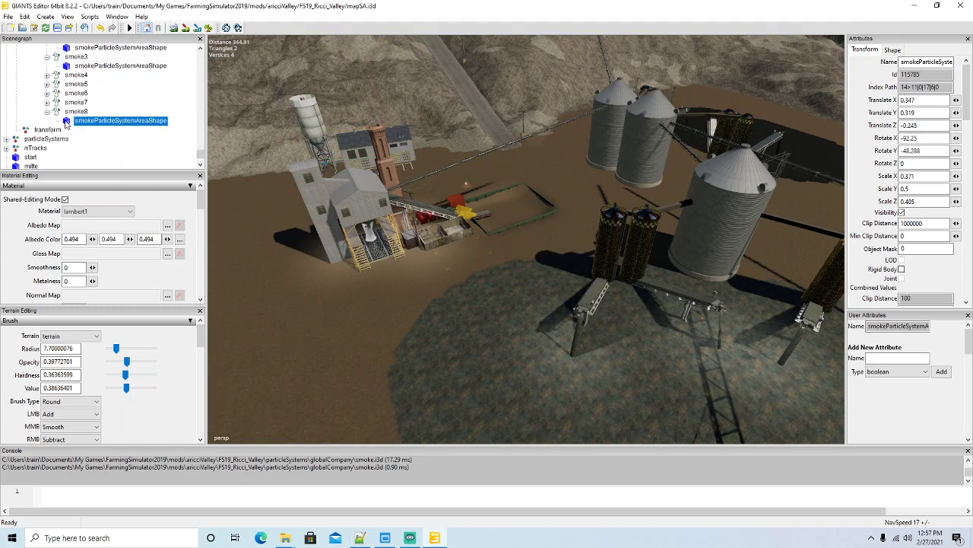
Step: Save crazyCrusher.xml in Notepad++ and minimize the editor to return to GIANTS Editor
left_click(360, 538)
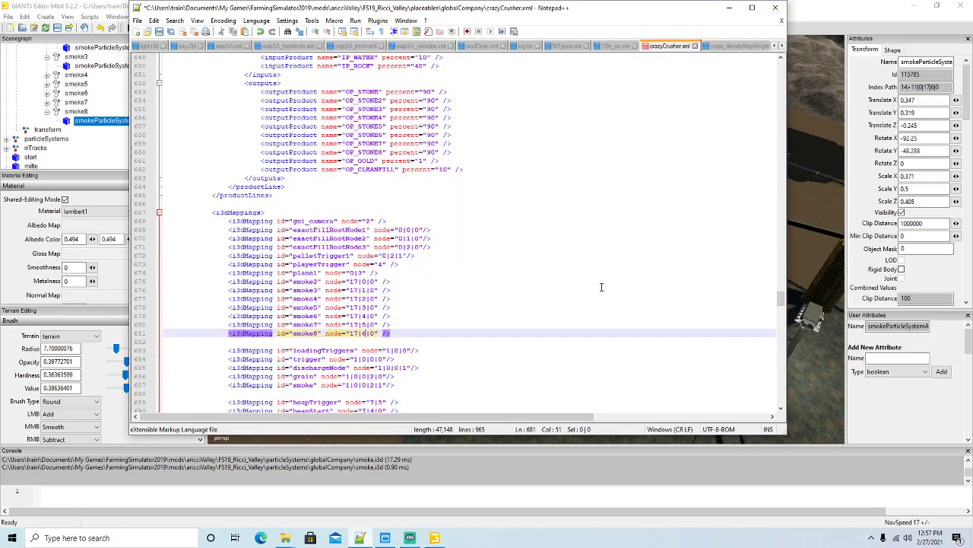
left_click(160, 32)
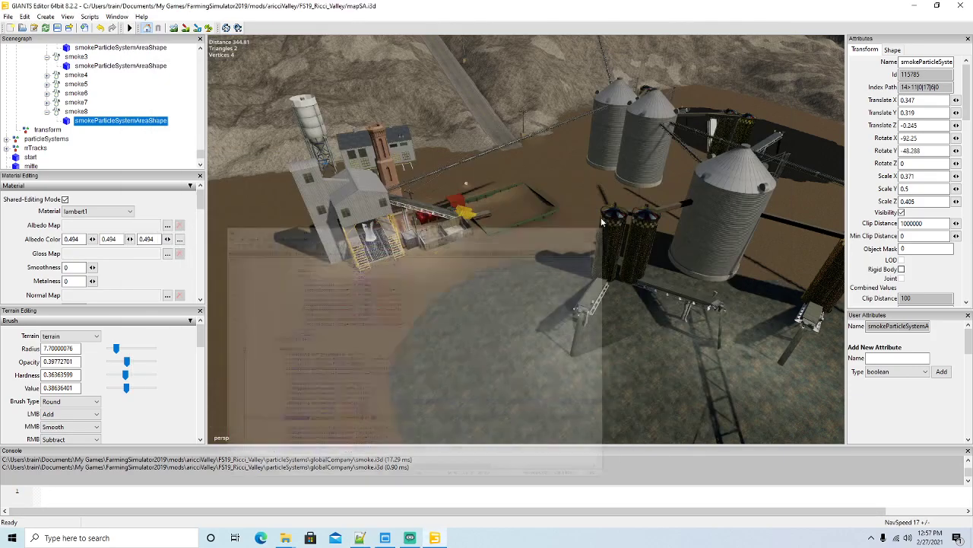
left_click(729, 8)
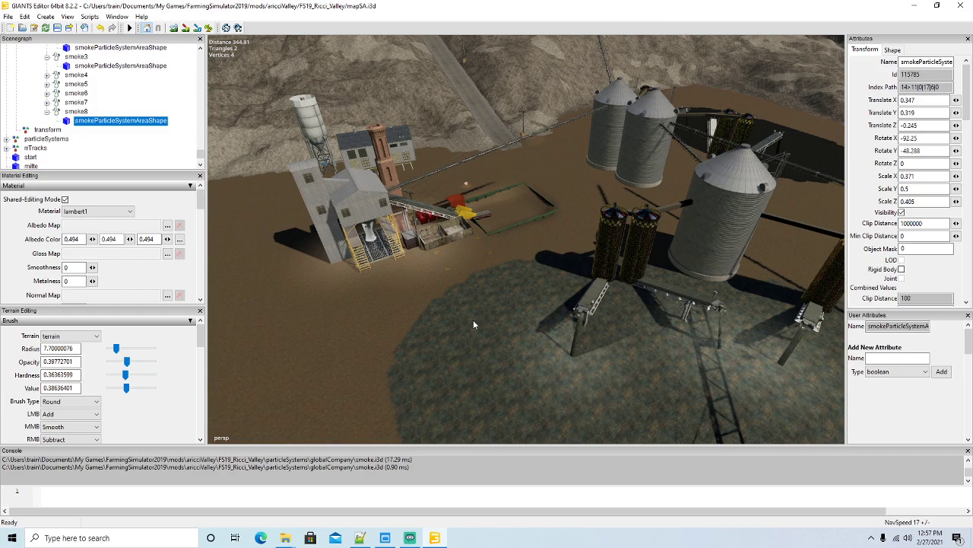
Step: Sculpt a raised mound of terrain beside the utility pole at the end of the quarry road, using a brush radius of about 3.7
scroll(503, 347, "down", 8)
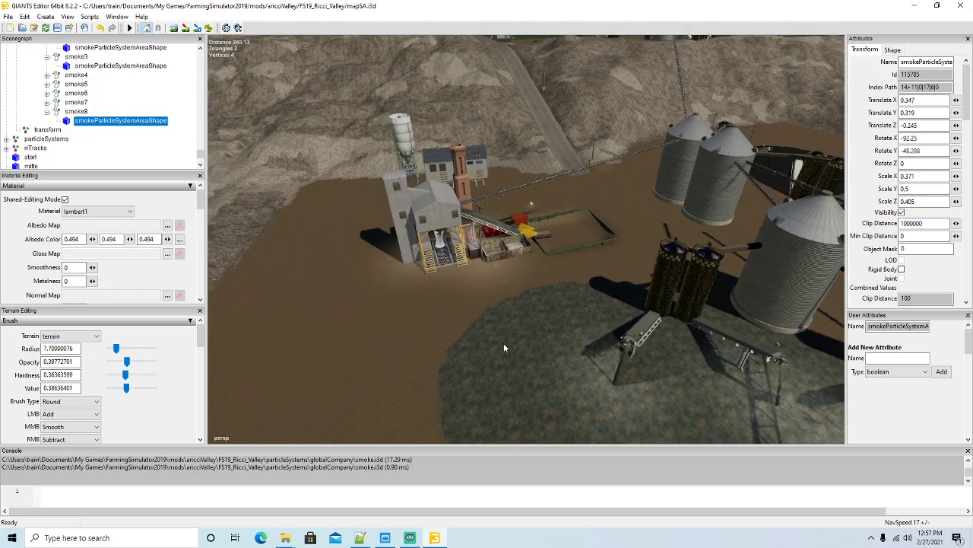
scroll(564, 354, "down", 5)
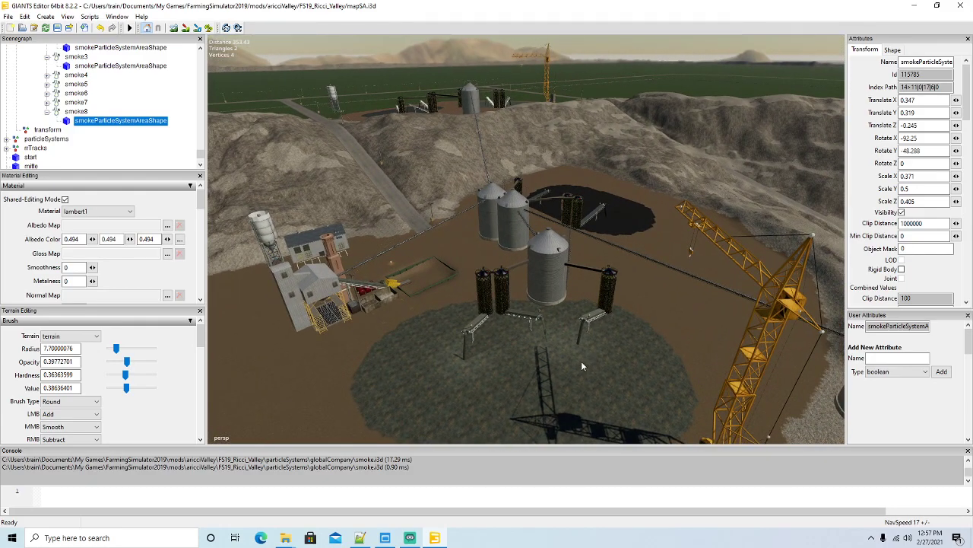
middle_click_drag(549, 370, 594, 367)
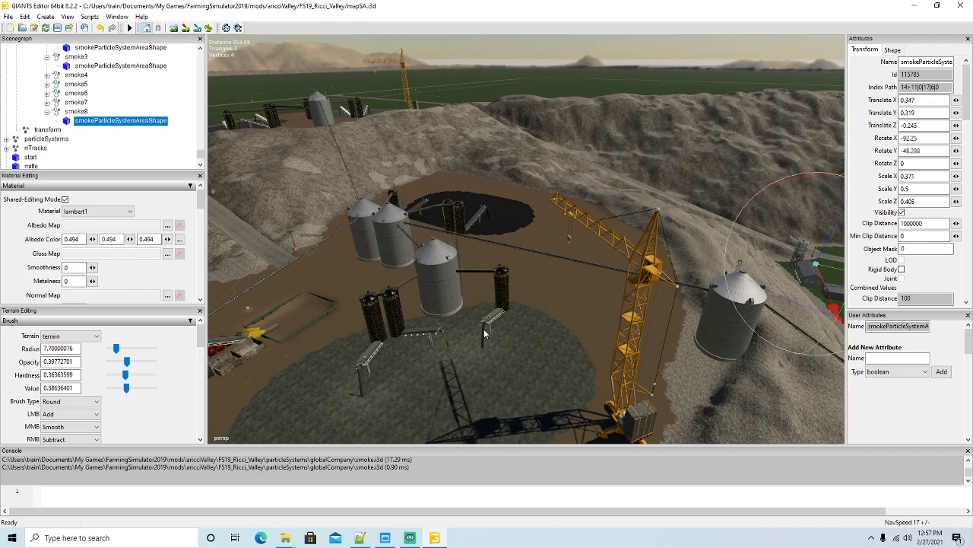
middle_click_drag(501, 315, 543, 349)
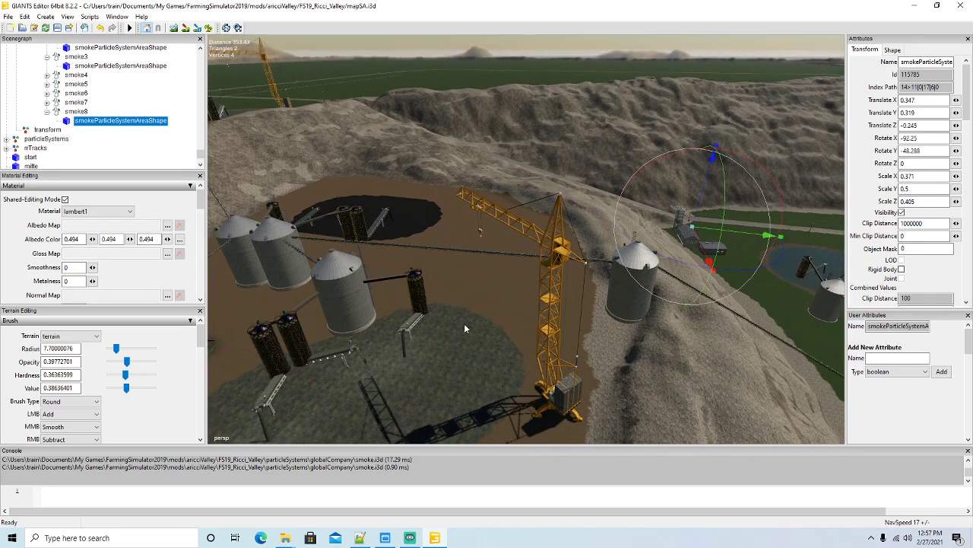
middle_click_drag(465, 329, 352, 144)
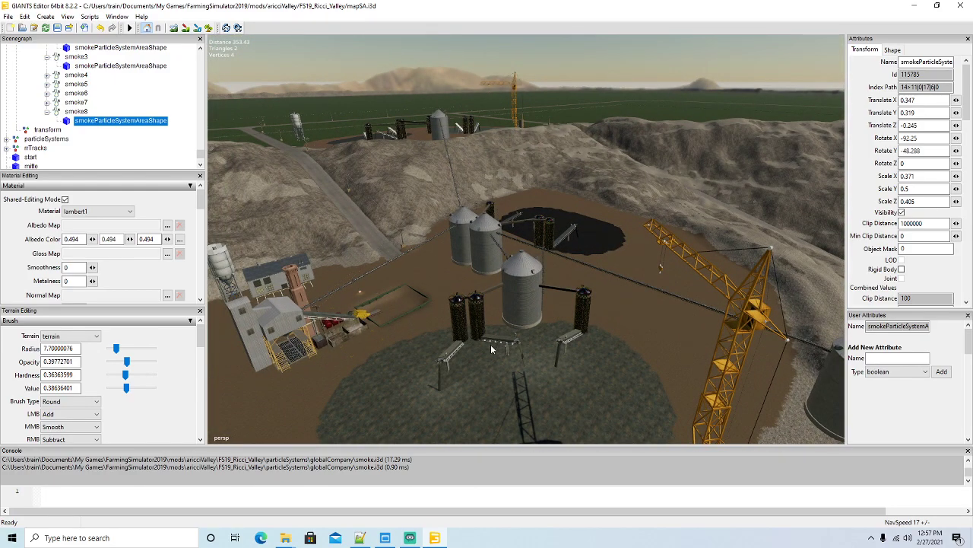
middle_click_drag(491, 349, 411, 346)
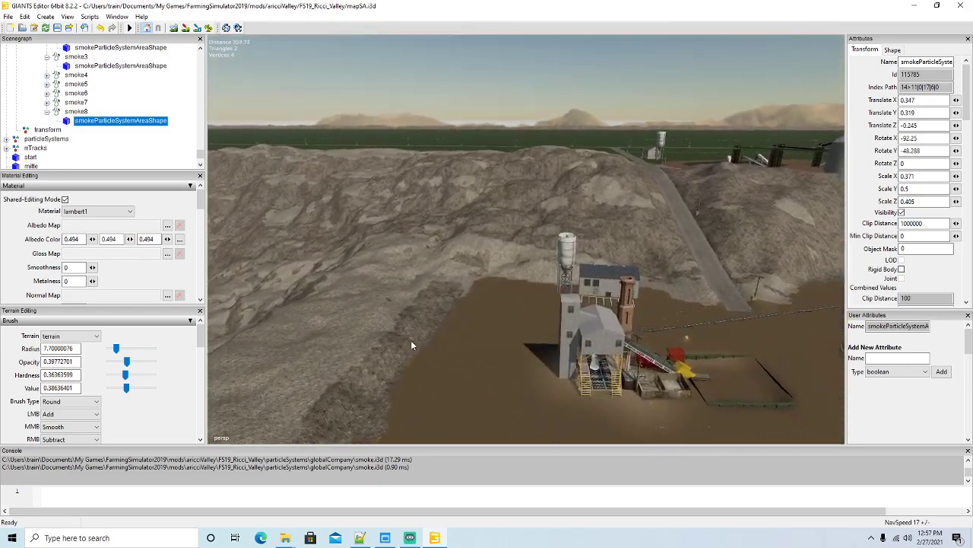
scroll(411, 345, "up", 10)
left_click_drag(410, 345, 451, 392, "alt")
scroll(534, 336, "up", 5)
scroll(551, 344, "up", 8)
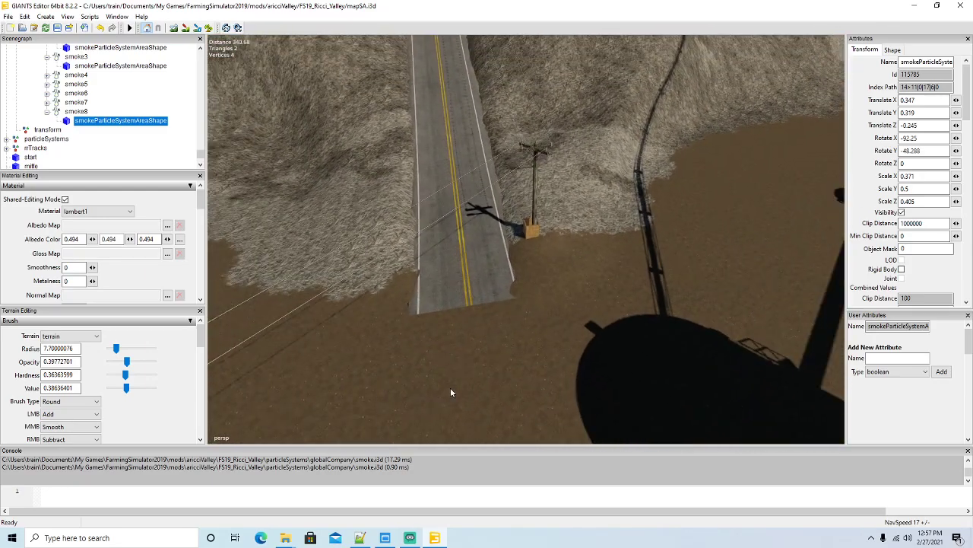
left_click(176, 28)
scroll(586, 230, "down", 3)
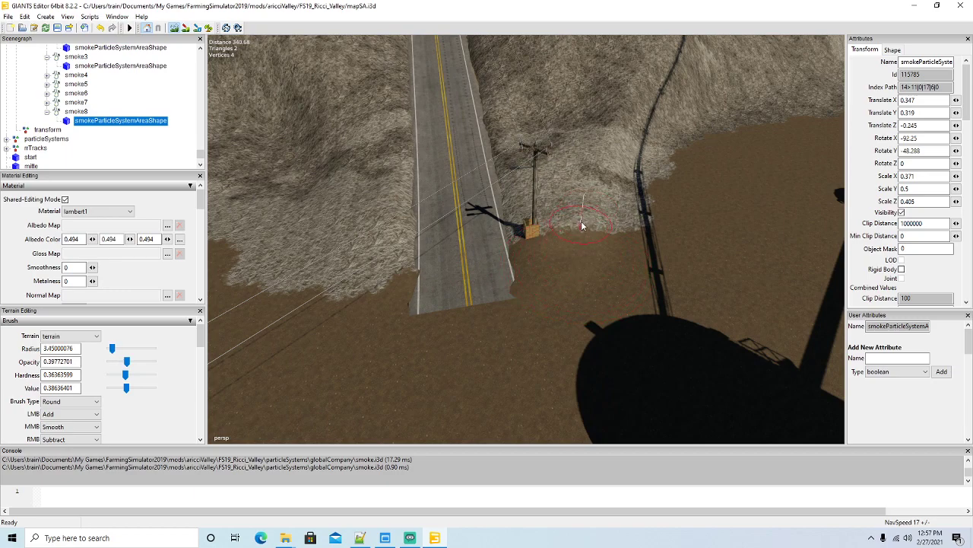
left_click_drag(583, 223, 566, 245)
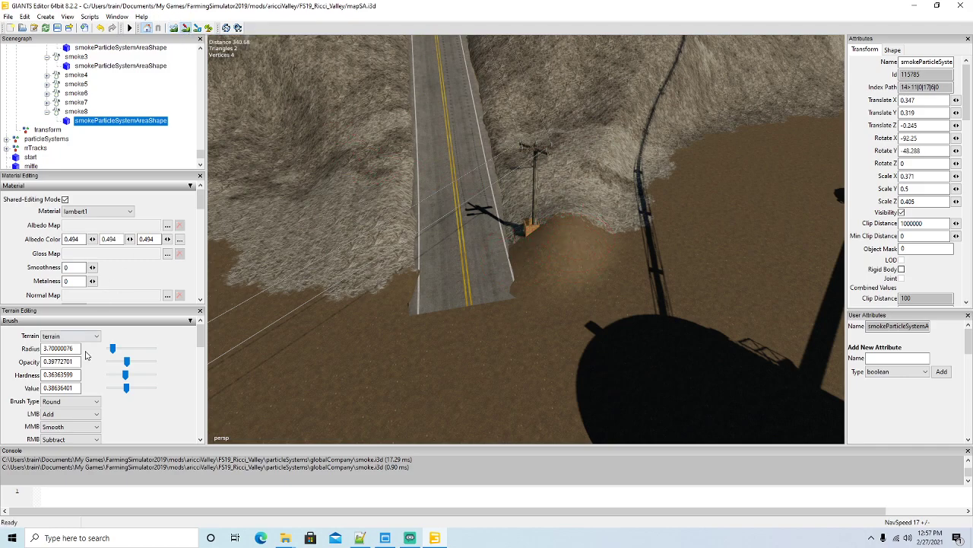
Step: Paint the raised mound beside the utility pole and its surroundings with the c_cliffrockDark texture layer
scroll(203, 358, "down", 3)
scroll(202, 357, "down", 4)
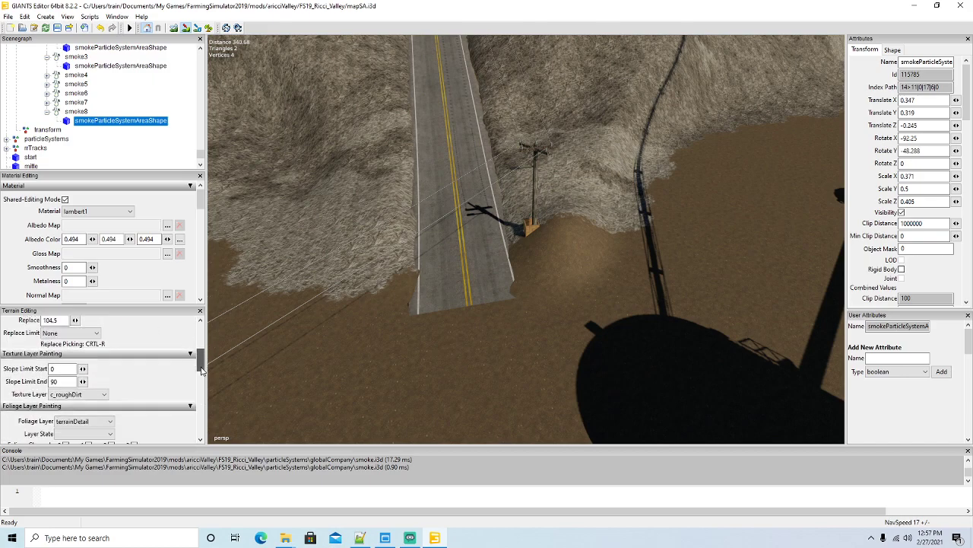
left_click(76, 384)
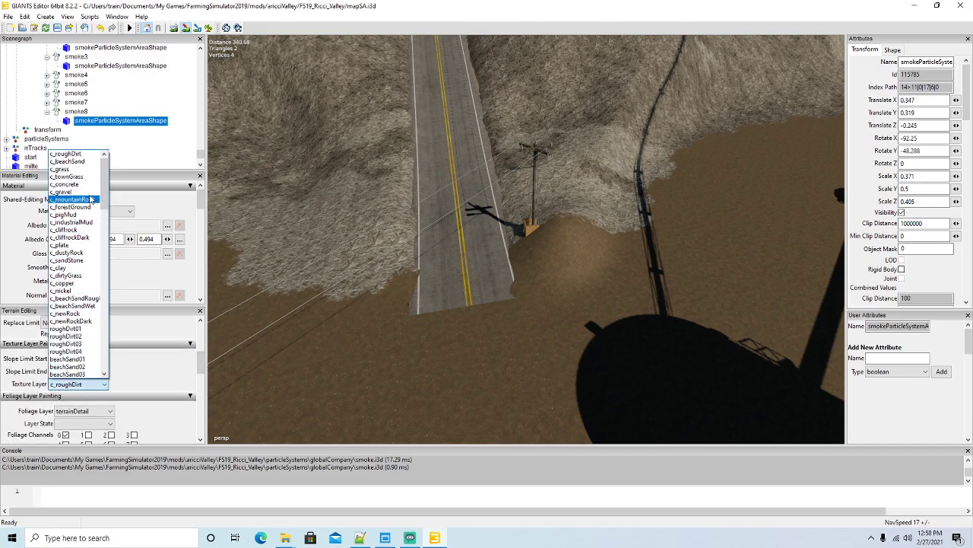
left_click(85, 237)
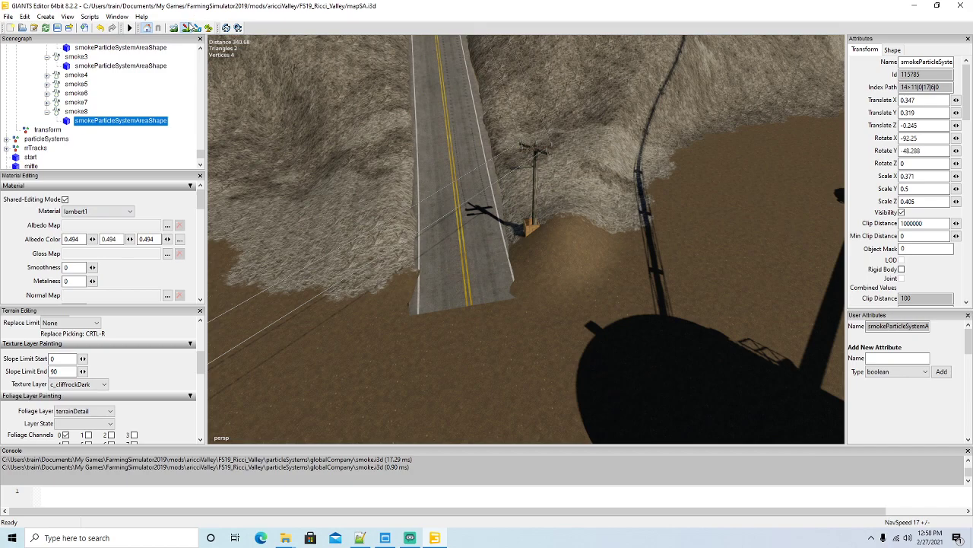
mouse_move(607, 232)
left_mouse_down()
mouse_move(587, 261)
mouse_move(533, 283)
mouse_move(535, 255)
mouse_move(590, 216)
mouse_move(604, 178)
mouse_move(656, 152)
left_mouse_up()
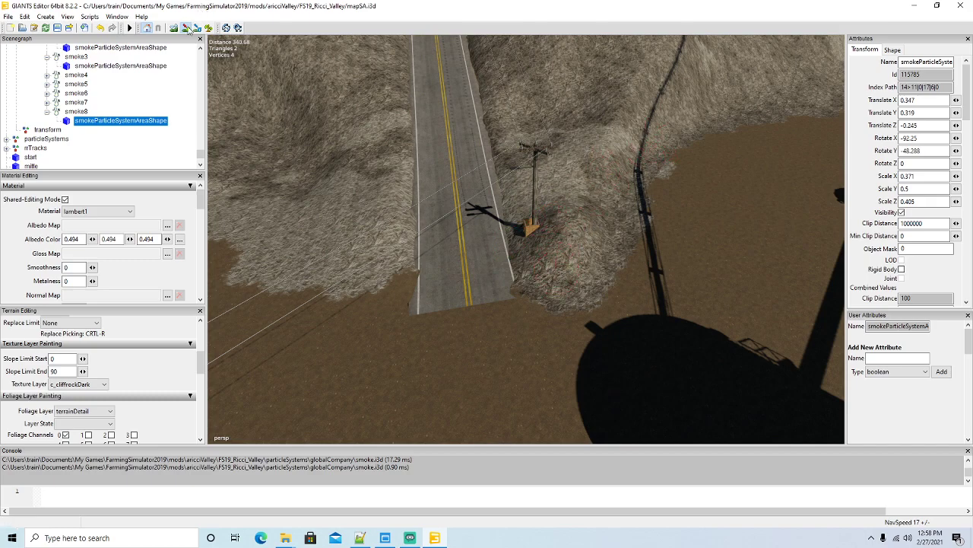
left_click(188, 29)
Step: Switch the texture layer to c_roughDirt and clean up the rock edge along the ground beside the utility pole mound
left_click_drag(441, 358, 476, 349, "alt")
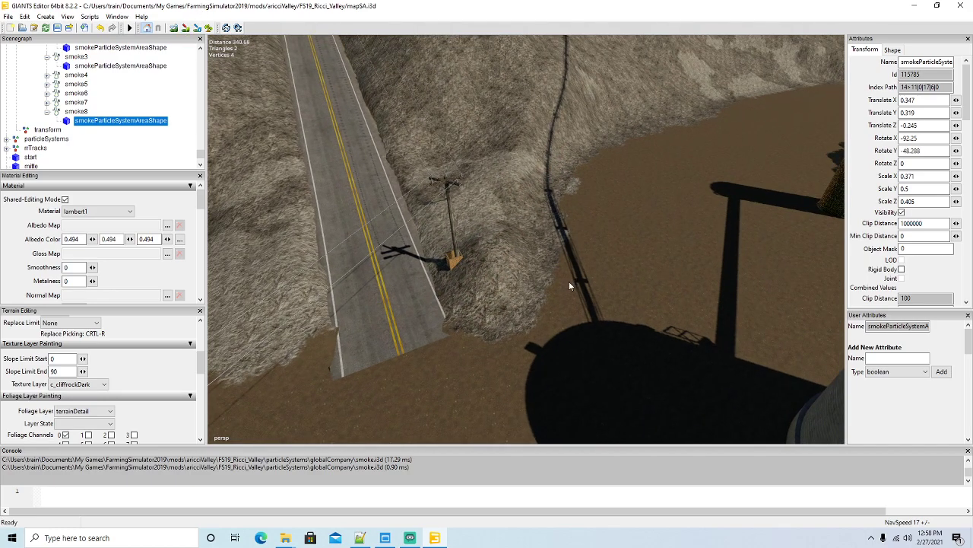
left_click_drag(570, 286, 615, 287, "alt")
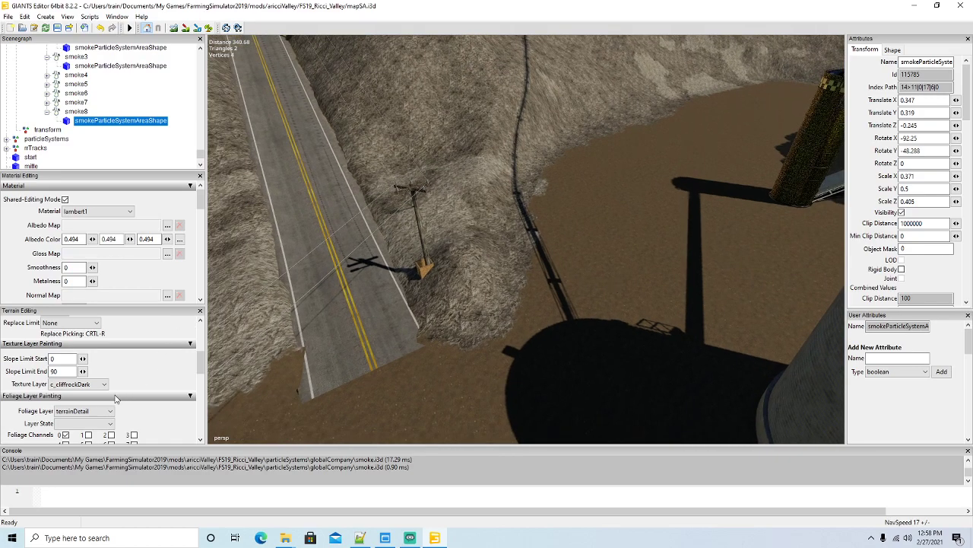
left_click(95, 384)
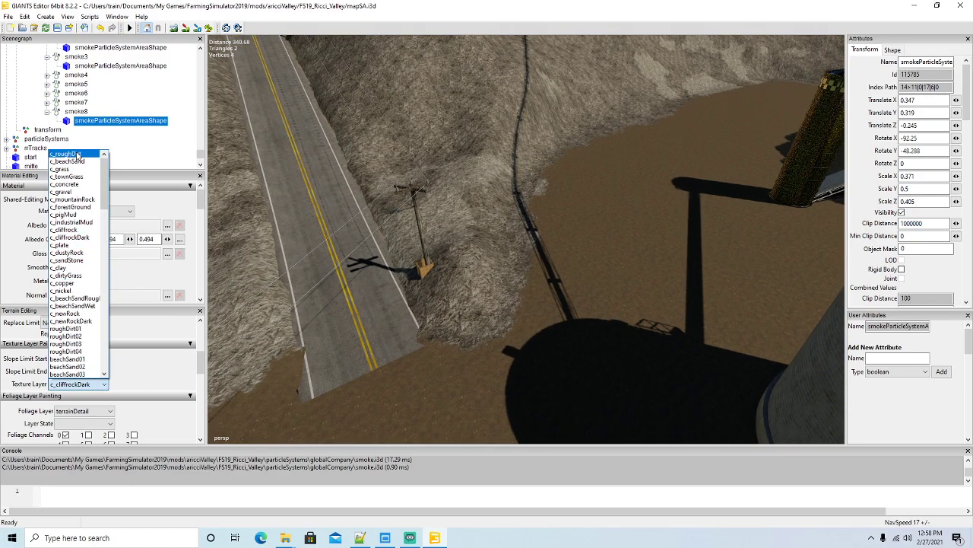
left_click(67, 154)
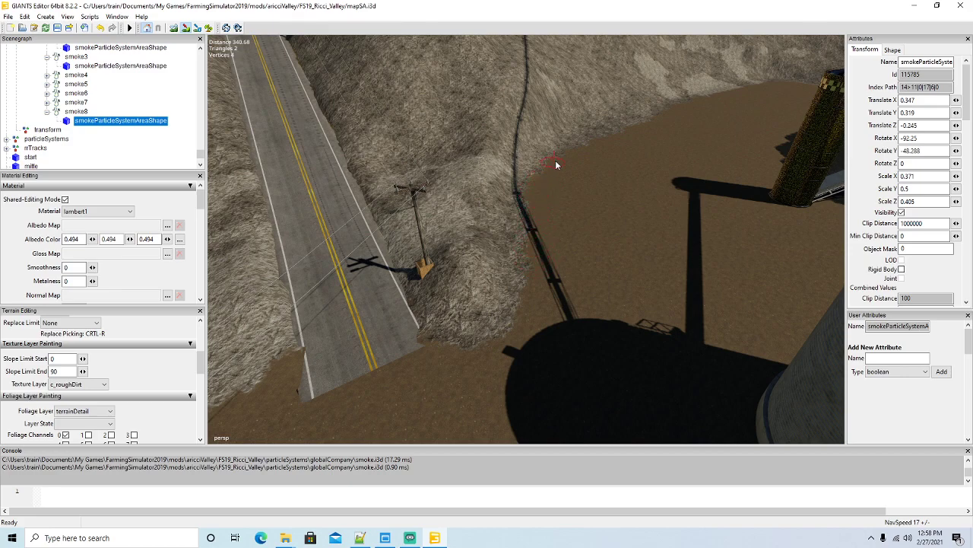
left_click(187, 29)
Step: Paint c_roughDirt along the foot of the rocky slope to smooth the curved border of the quarry floor
left_click_drag(608, 304, 728, 300, "alt")
scroll(685, 235, "up", 4)
scroll(698, 233, "up", 8)
left_click(187, 29)
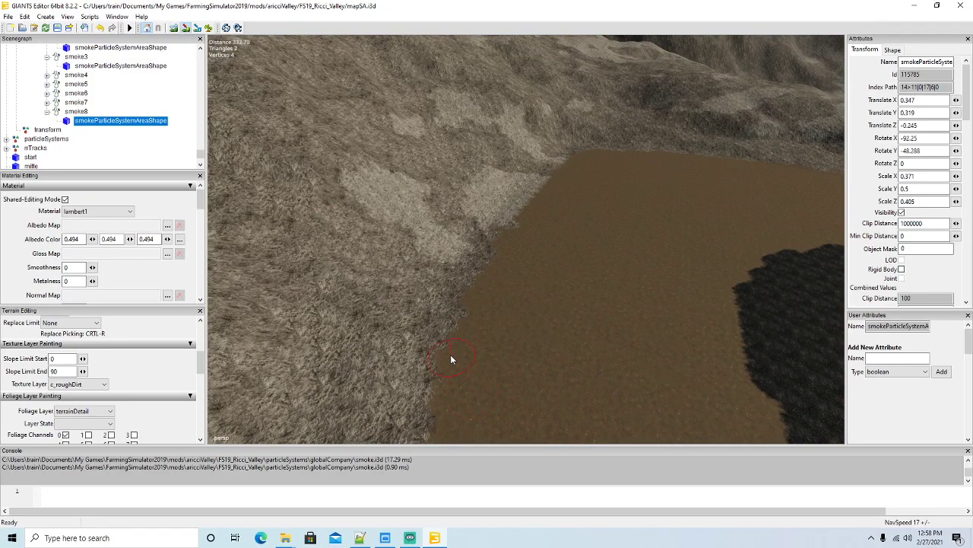
mouse_move(443, 306)
left_mouse_down()
mouse_move(459, 256)
mouse_move(490, 231)
left_mouse_up()
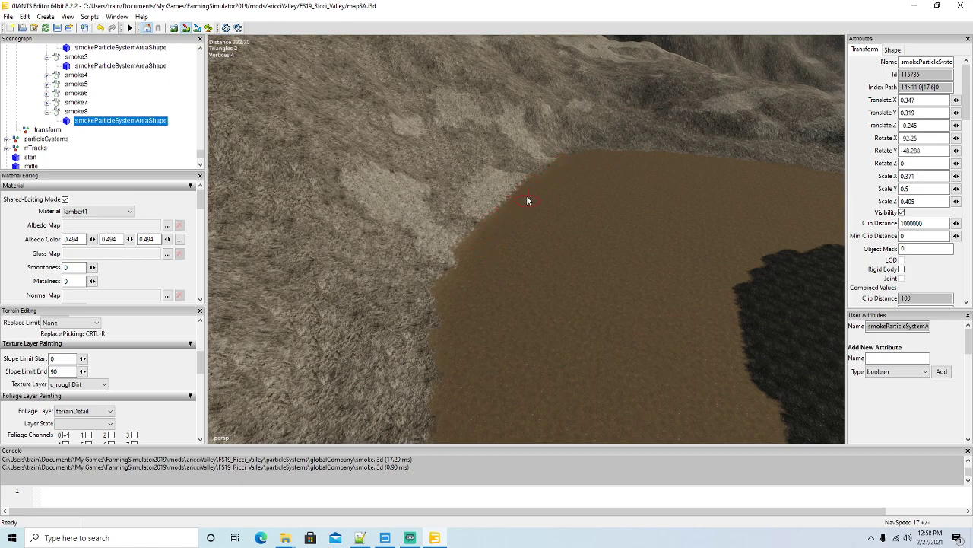
left_click(187, 28)
Step: Extend the c_roughDirt floor over the rocky border on the stretch leading toward the silo
mouse_move(508, 331)
left_mouse_down("alt")
mouse_move(540, 268)
mouse_move(513, 268)
mouse_move(493, 278)
mouse_move(599, 315)
mouse_move(608, 322)
mouse_move(561, 297)
mouse_move(611, 352)
mouse_move(598, 335)
mouse_move(609, 306)
mouse_move(647, 281)
mouse_move(669, 332)
mouse_move(646, 327)
left_mouse_up("alt")
scroll(608, 305, "up", 5)
scroll(647, 282, "up", 4)
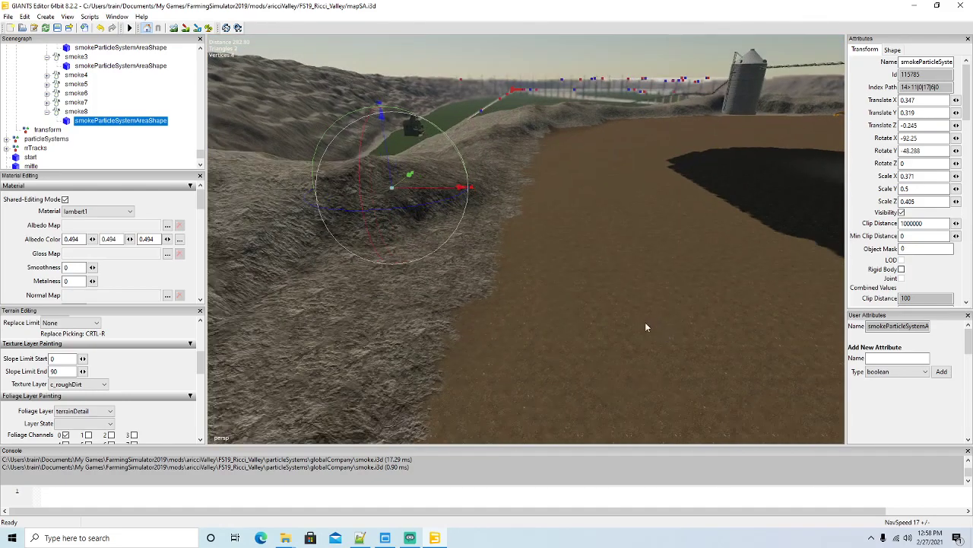
left_click(186, 29)
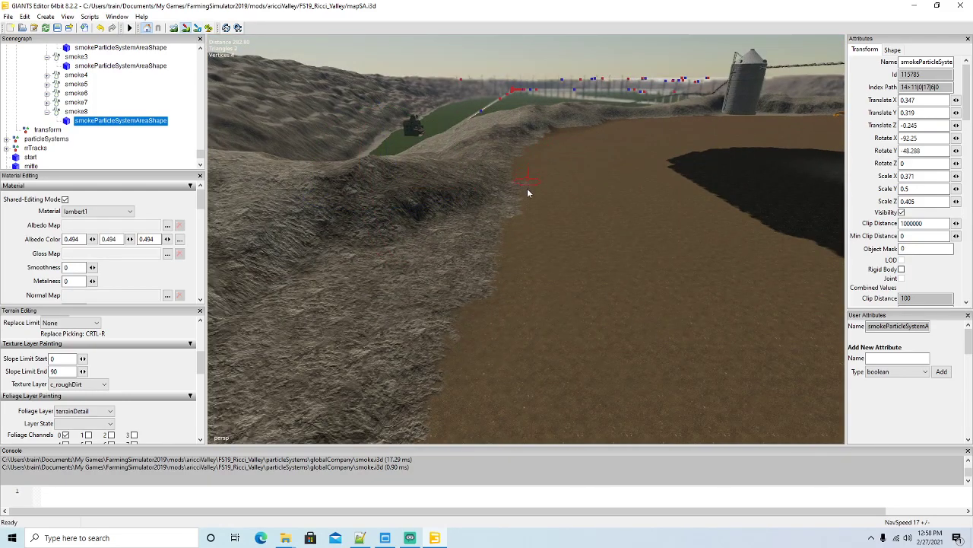
left_click_drag(505, 278, 485, 330)
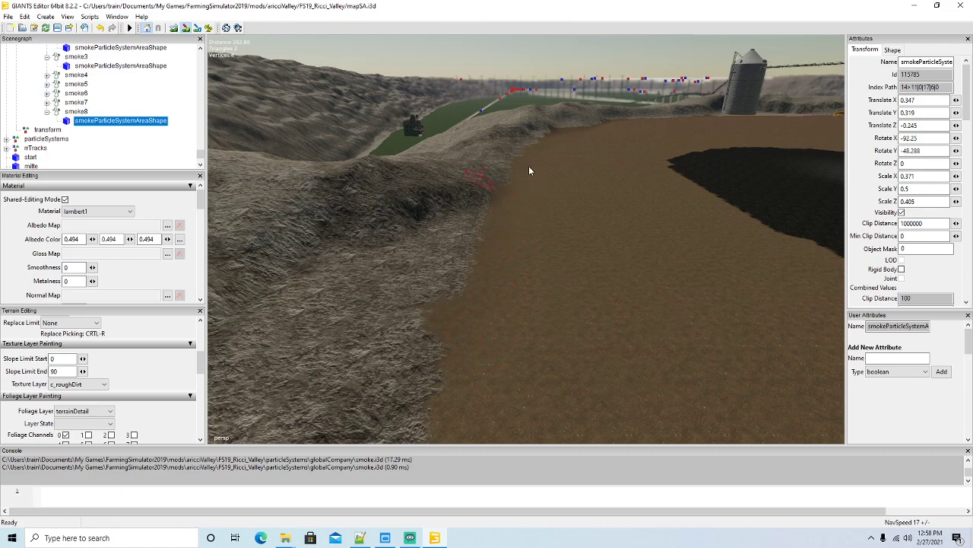
left_click(186, 29)
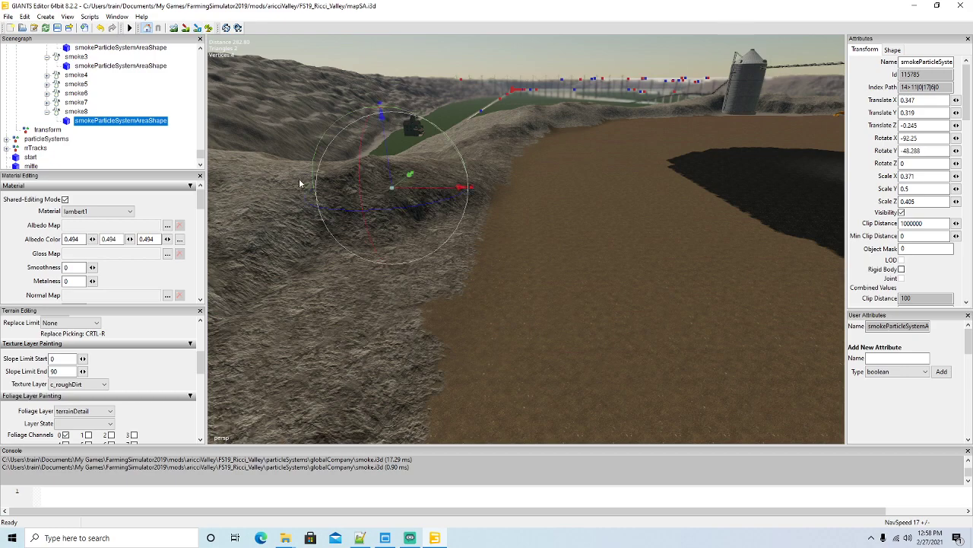
Step: Select the c_cliffrockDark texture layer and touch up the rock border on the stretch leading toward the silo
left_click(95, 386)
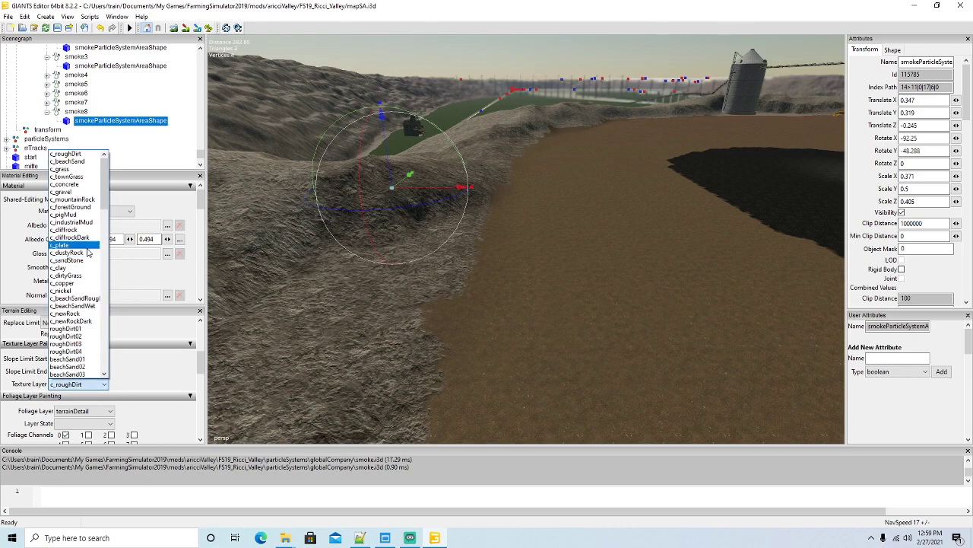
left_click(82, 237)
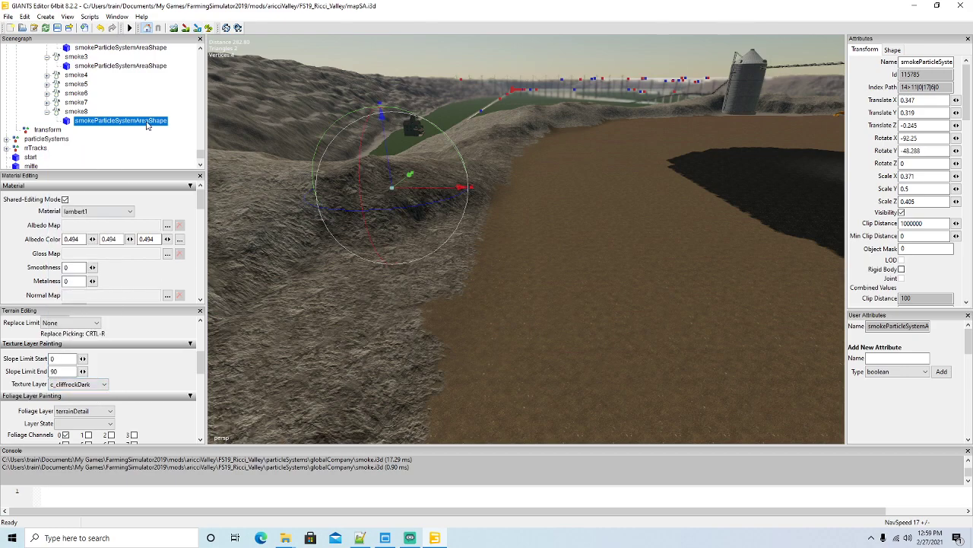
left_click(186, 29)
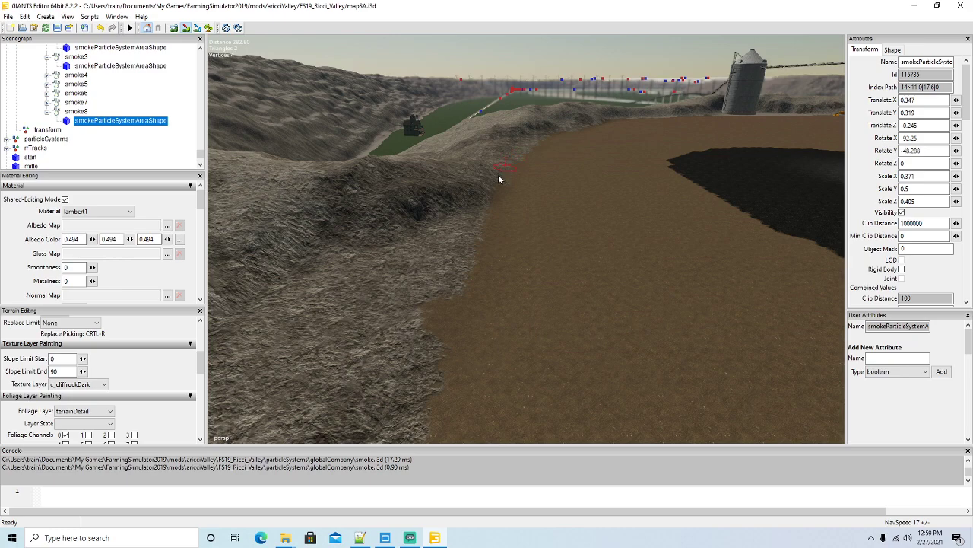
left_click(185, 29)
Step: Sculpt the rock embankment behind the silo to even out the gouges in its slope
mouse_move(529, 276)
right_mouse_down()
mouse_move(552, 294)
mouse_move(574, 276)
mouse_move(610, 291)
mouse_move(598, 288)
mouse_move(614, 347)
mouse_move(603, 310)
mouse_move(607, 353)
right_mouse_up()
key("w")
key("w")
key("w")
key("w")
key("w")
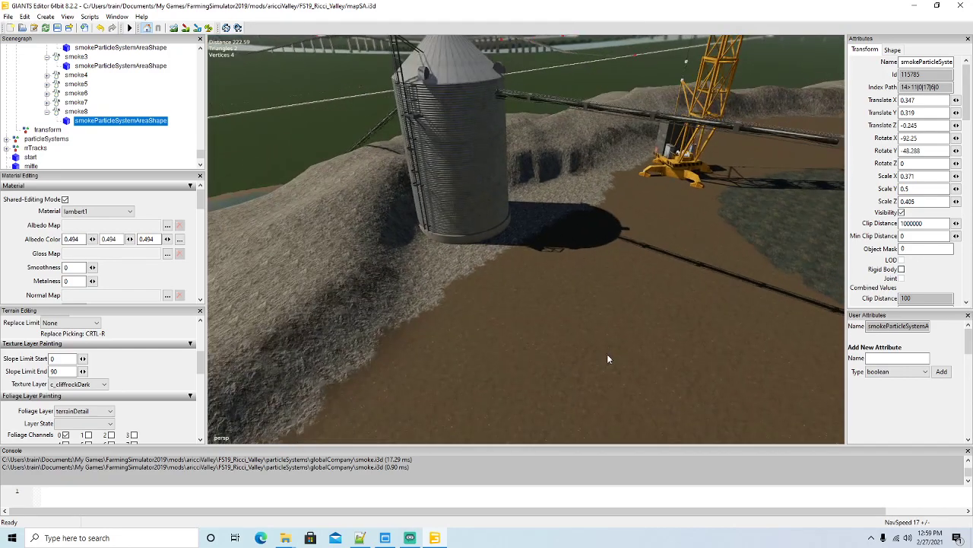
left_click(175, 28)
left_click_drag(545, 158, 511, 162)
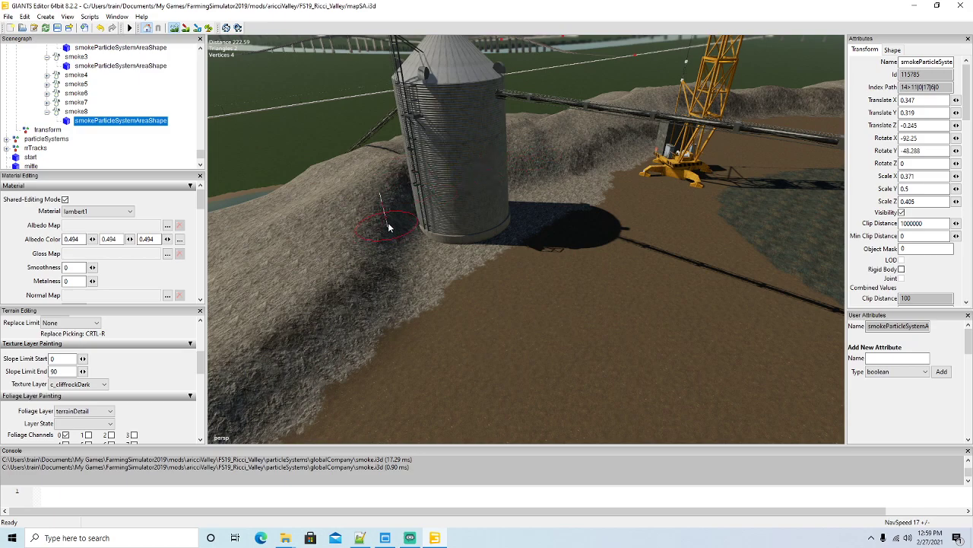
Step: Paint c_roughDirt around the silo's base and along the foot of the embankment toward the yellow crane
left_click(92, 385)
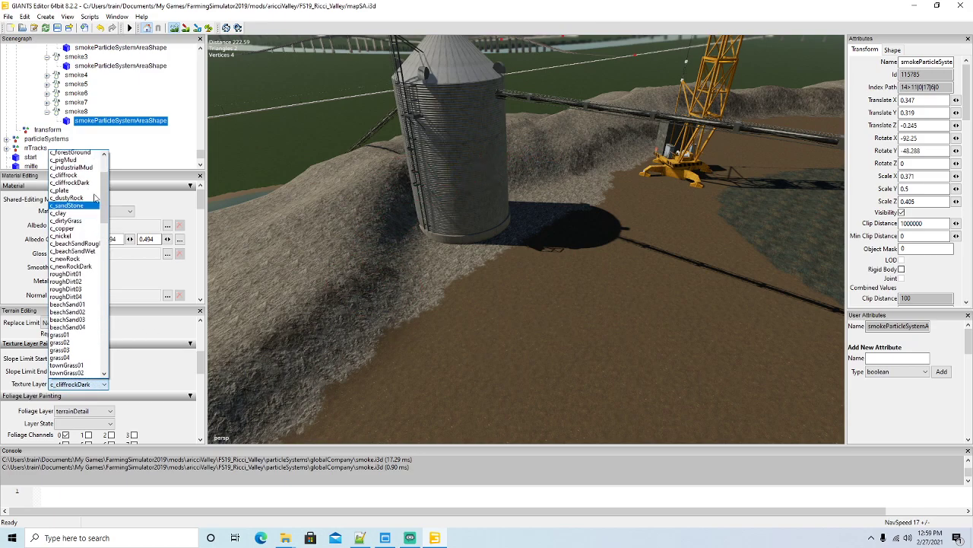
mouse_move(433, 316)
left_mouse_down()
mouse_move(437, 322)
mouse_move(435, 268)
left_mouse_up()
left_click(101, 28)
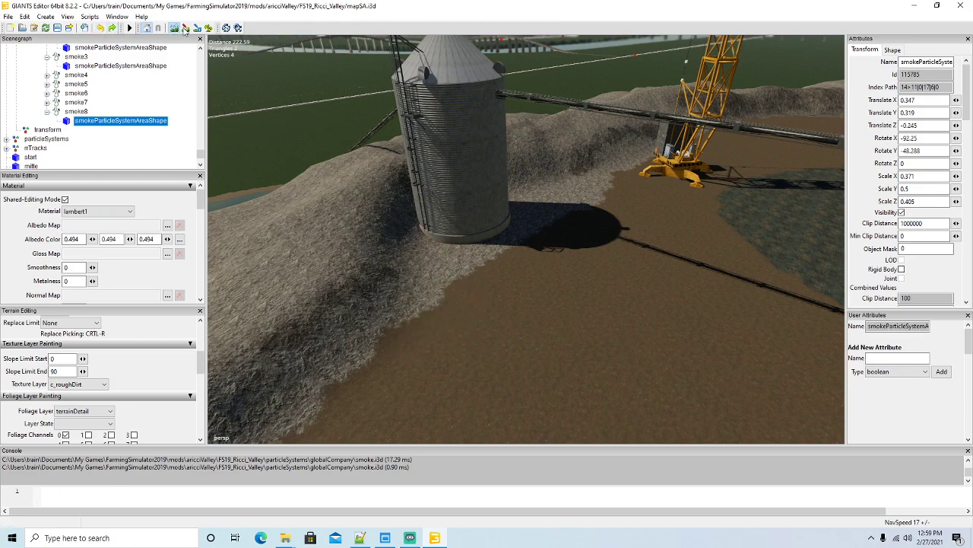
mouse_move(446, 260)
left_mouse_down()
mouse_move(475, 235)
mouse_move(673, 163)
left_mouse_up()
left_click_drag(504, 259, 475, 260)
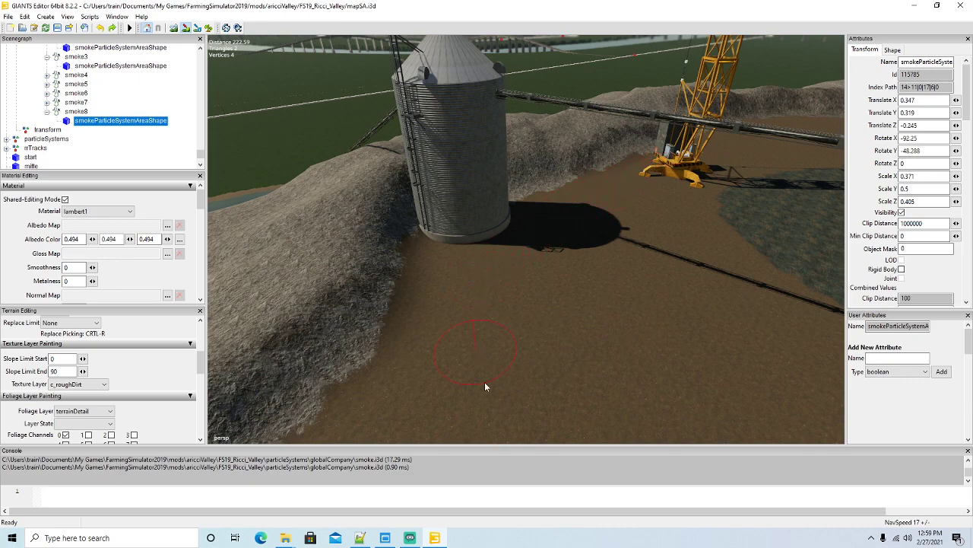
Step: Paint c_roughDirt along the foot of the long rock embankment leading to the far corner of the quarry floor
left_click_drag(586, 373, 737, 371, "alt")
scroll(654, 292, "up", 3)
scroll(661, 319, "up", 8)
scroll(661, 319, "up", 8)
scroll(652, 321, "up", 8)
scroll(654, 325, "up", 8)
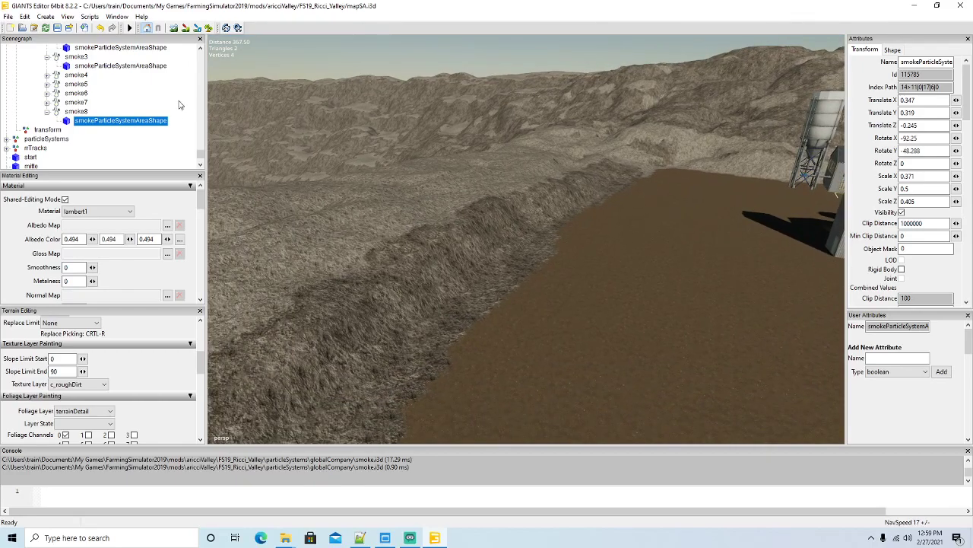
left_click(188, 29)
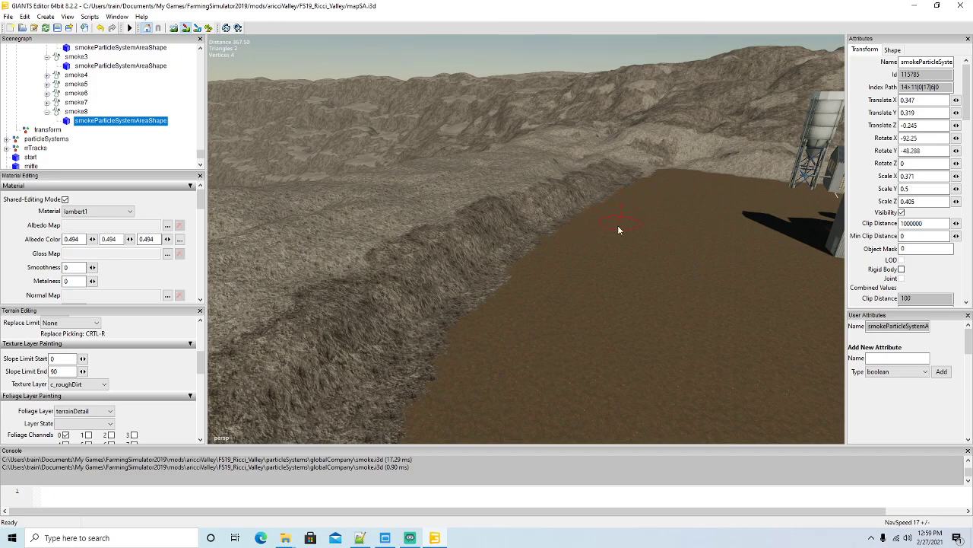
left_click(187, 28)
Step: Fill out the far corner of the quarry floor with c_roughDirt where it meets the rock walls
mouse_move(526, 356)
left_mouse_down("alt")
mouse_move(575, 330)
mouse_move(597, 386)
left_mouse_up("alt")
scroll(574, 330, "up", 8)
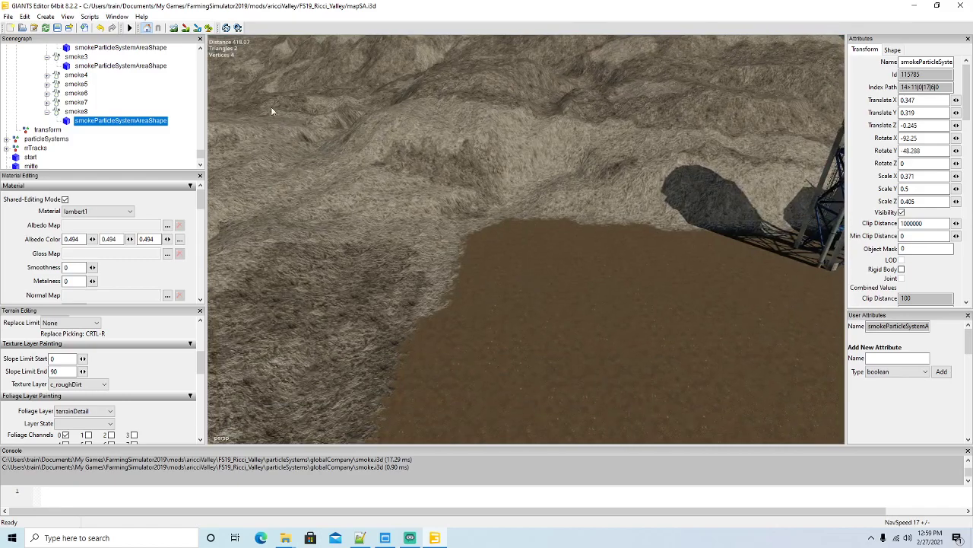
left_click(187, 28)
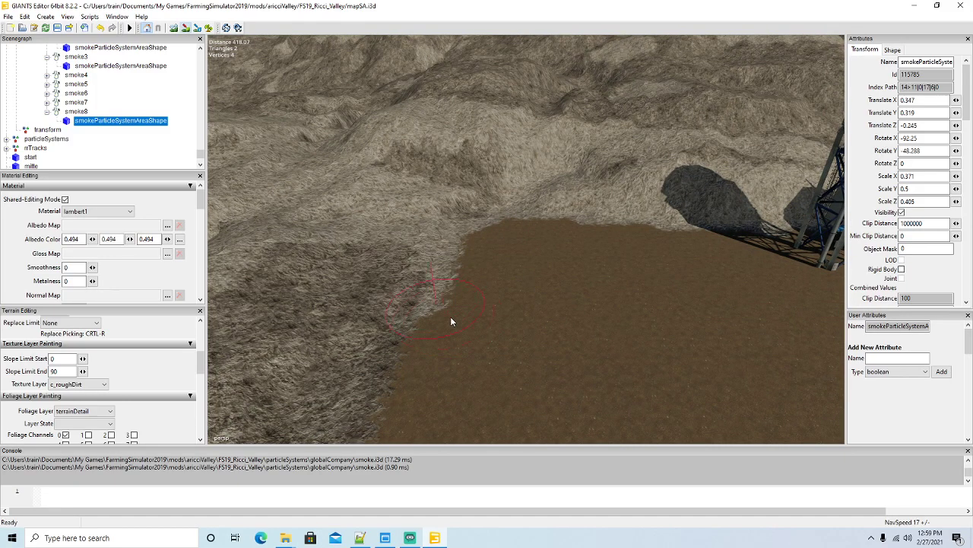
left_click(477, 269)
left_click(482, 251)
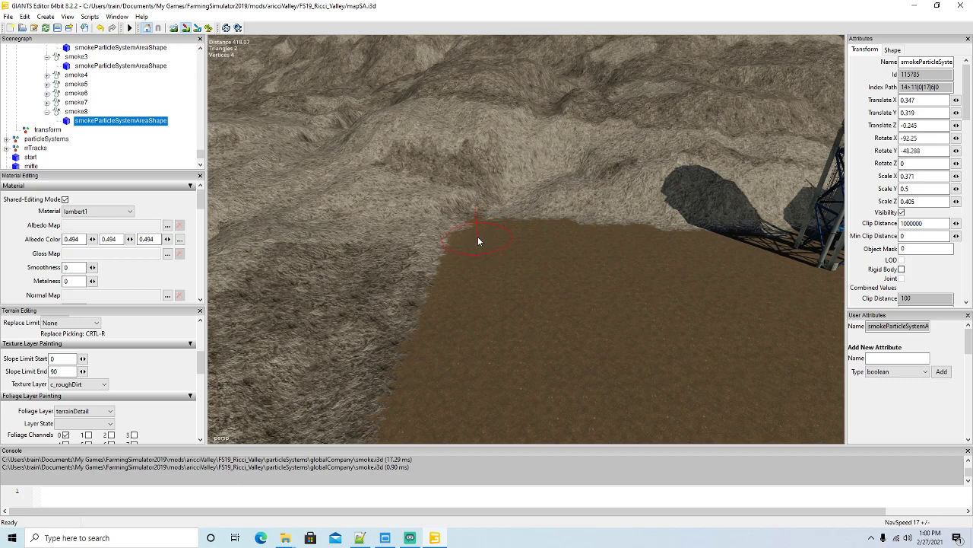
left_click(187, 28)
Step: Sculpt the rocky slope between the office building and the road, and paint c_roughDirt along its foot
mouse_move(499, 354)
left_mouse_down("alt")
mouse_move(493, 291)
mouse_move(618, 342)
mouse_move(599, 346)
left_mouse_up("alt")
scroll(493, 291, "up", 4)
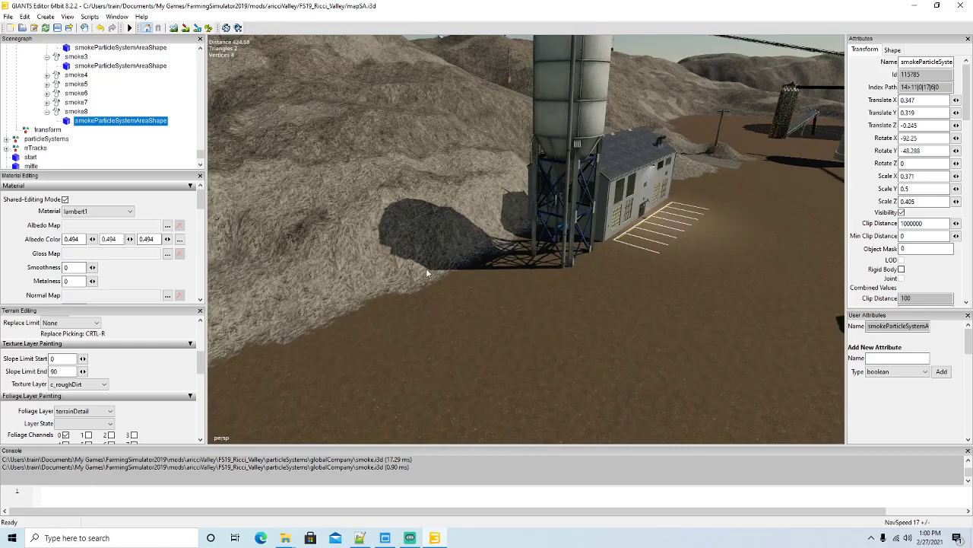
mouse_move(427, 273)
left_mouse_down("alt")
mouse_move(515, 246)
mouse_move(301, 335)
mouse_move(464, 315)
mouse_move(260, 305)
mouse_move(248, 242)
mouse_move(289, 323)
mouse_move(286, 314)
left_mouse_up("alt")
scroll(515, 246, "up", 8)
scroll(366, 329, "down", 2)
scroll(263, 303, "down", 3)
left_click(174, 28)
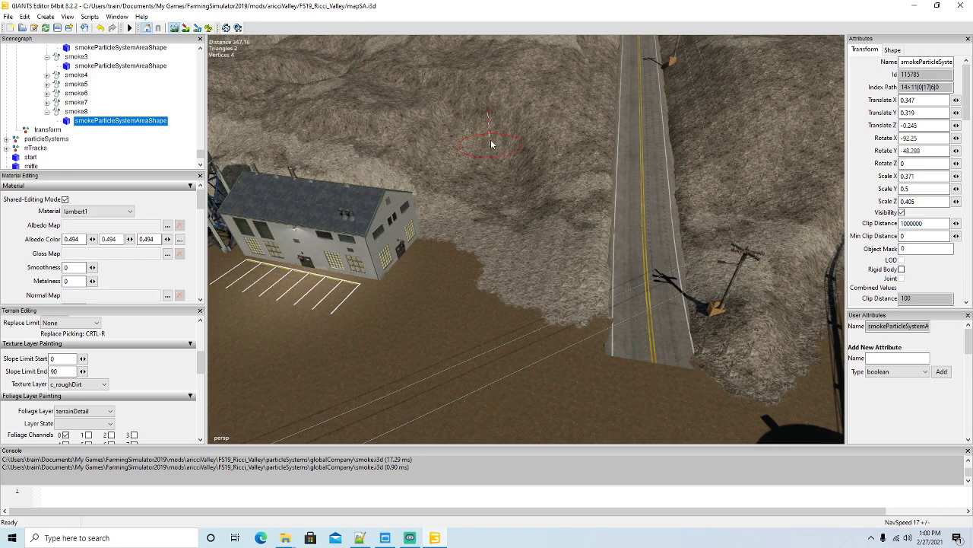
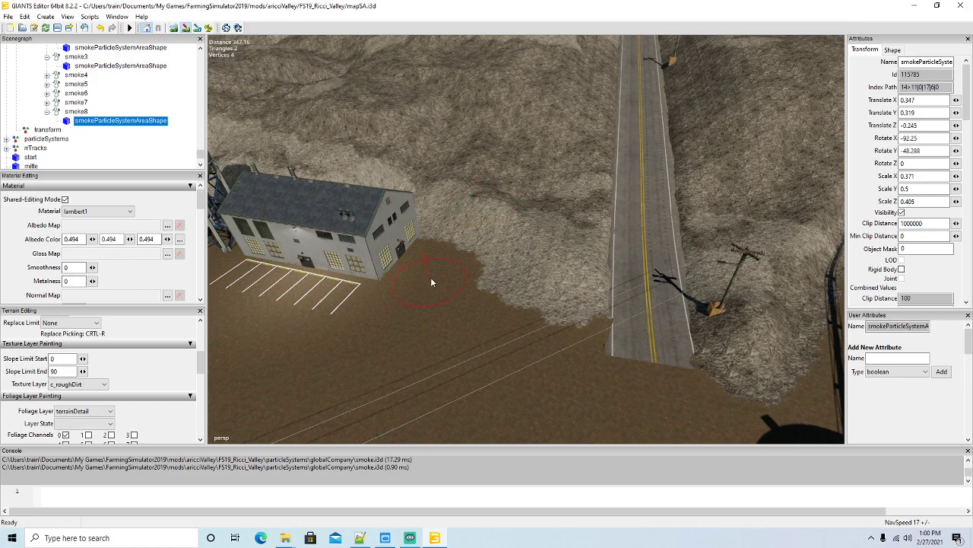
left_click_drag(506, 313, 549, 334)
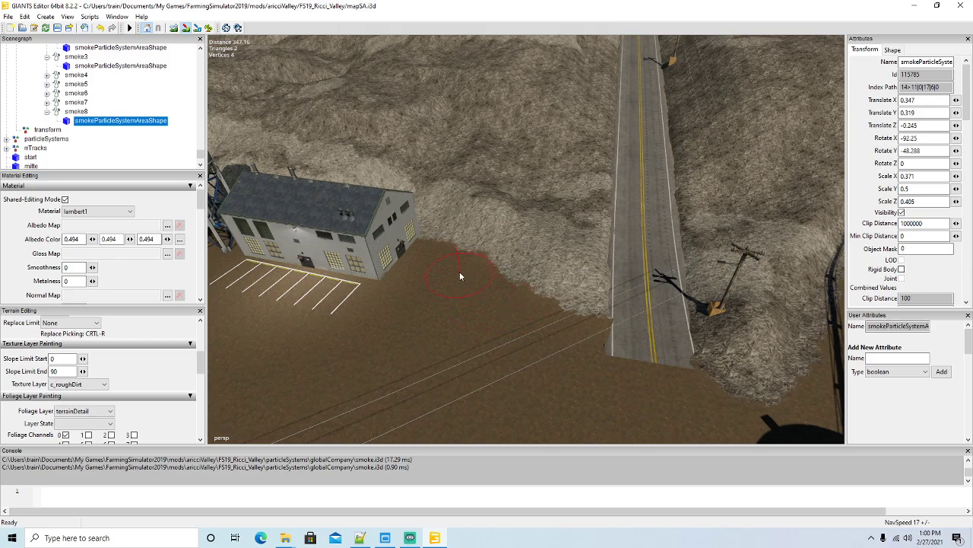
Step: Paint a c_pigMud band along the foot of the rock mound beside the utility pole, around to the road's end
left_click_drag(373, 326, 494, 358, "alt")
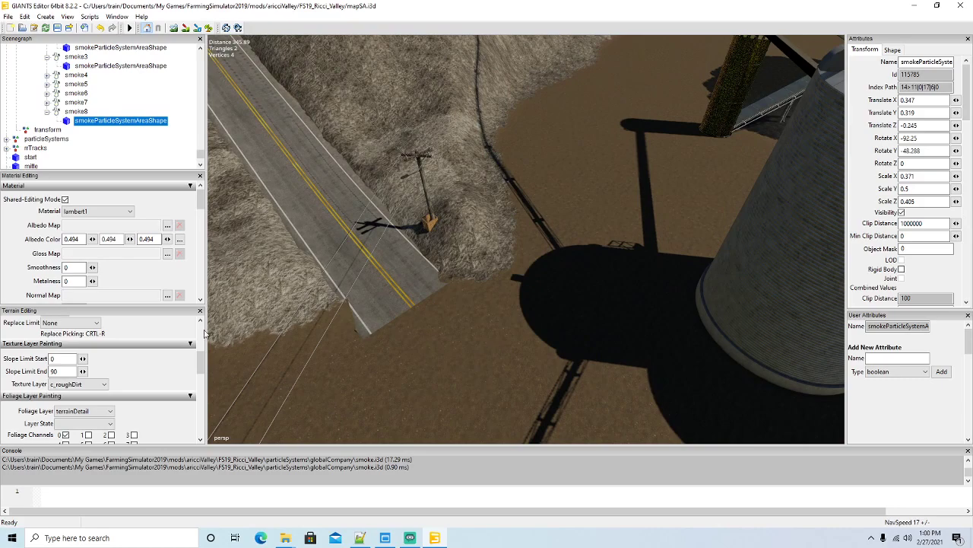
left_click(77, 384)
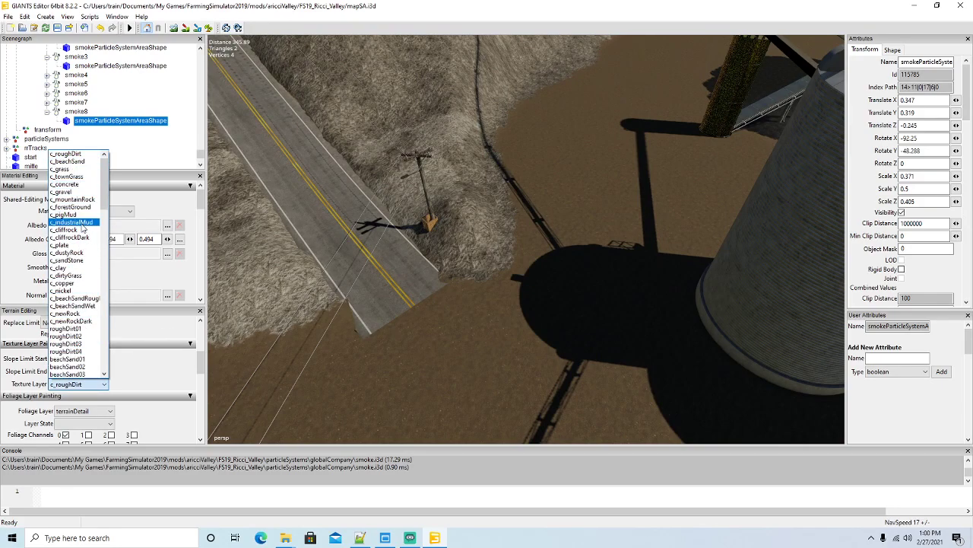
left_click(69, 215)
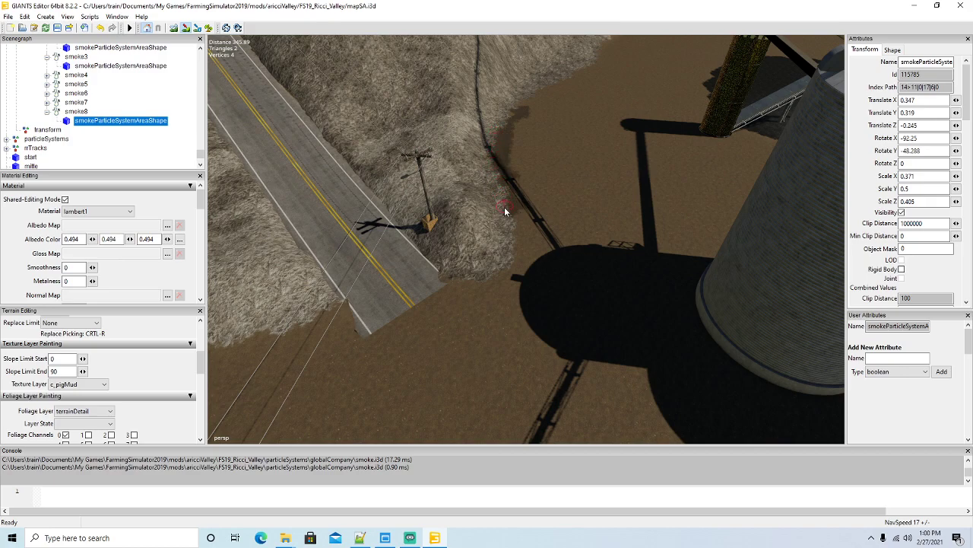
mouse_move(505, 212)
left_mouse_down()
mouse_move(503, 242)
mouse_move(451, 283)
left_mouse_up()
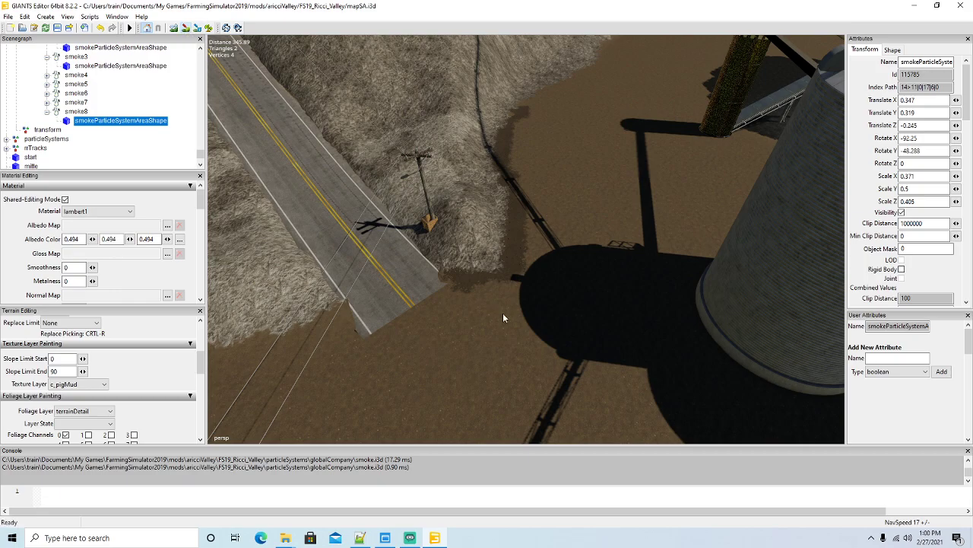
Step: Paint a c_pigMud band along the foot of the rock wall beyond the utility pole, around to the quarry floor's bend
right_click_drag(502, 313, 491, 275)
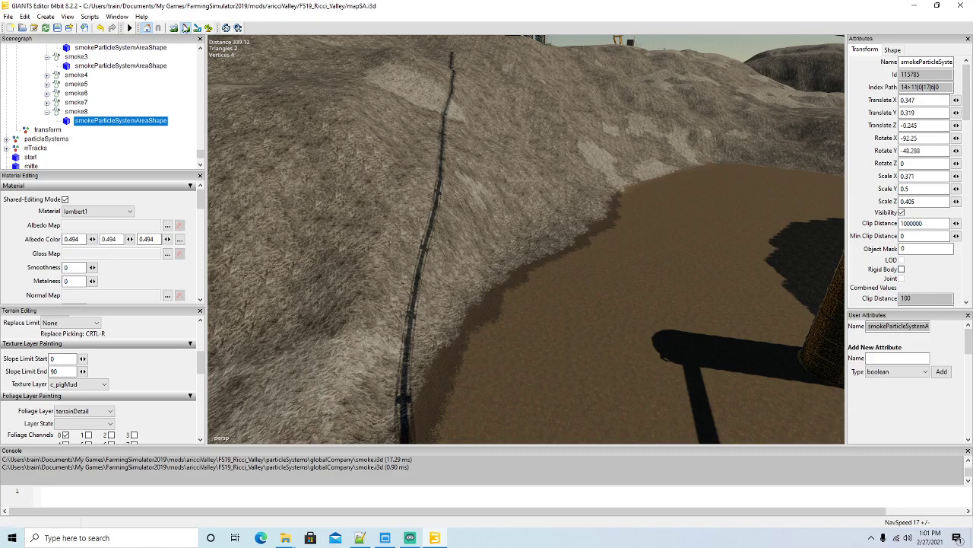
left_click(186, 28)
mouse_move(475, 351)
left_mouse_down("alt")
mouse_move(526, 300)
mouse_move(495, 308)
mouse_move(535, 338)
left_mouse_up("alt")
scroll(526, 300, "up", 3)
left_click(187, 28)
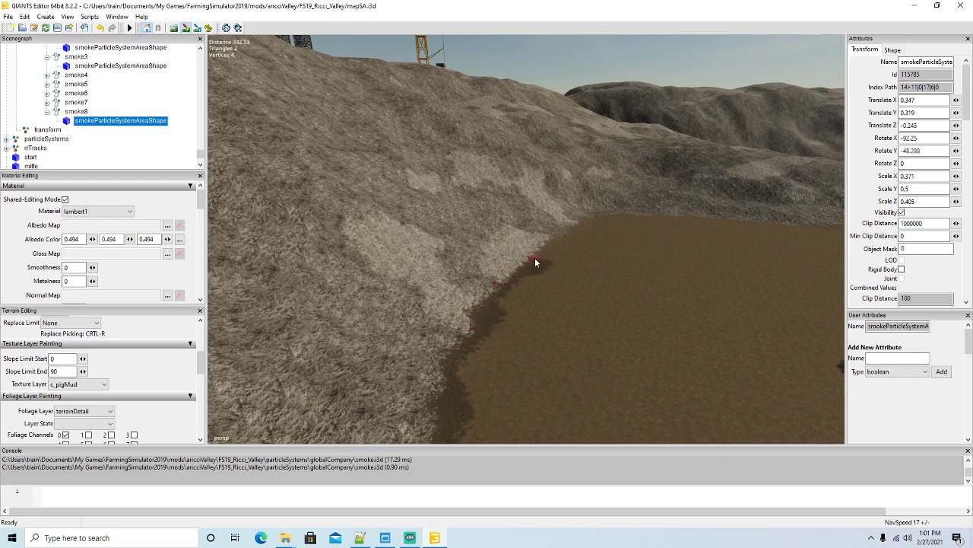
left_click_drag(536, 262, 550, 244)
left_click(187, 28)
mouse_move(587, 318)
left_mouse_down("alt")
mouse_move(587, 306)
mouse_move(567, 315)
mouse_move(577, 322)
mouse_move(575, 354)
mouse_move(540, 345)
left_mouse_up("alt")
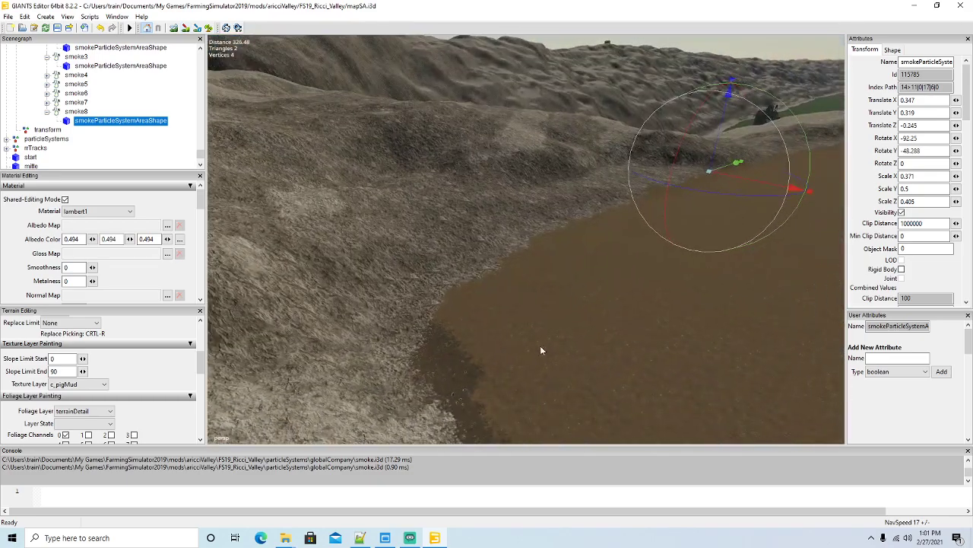
left_click(186, 28)
left_click_drag(438, 326, 459, 290)
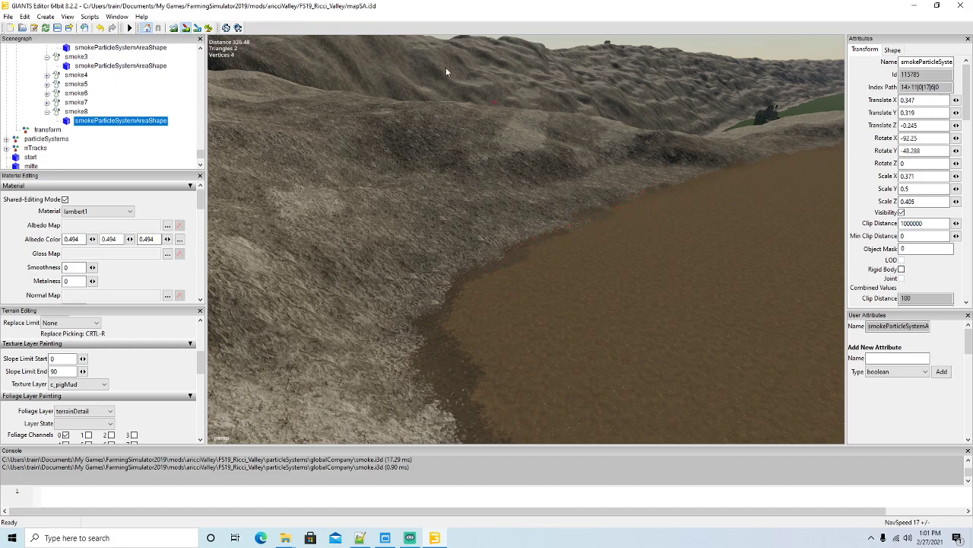
left_click(187, 28)
Step: Continue the c_pigMud band past the bend, along the embankment curving towards the distant silo
mouse_move(565, 308)
left_mouse_down("alt")
mouse_move(606, 283)
mouse_move(653, 350)
left_mouse_up("alt")
scroll(606, 283, "up", 6)
scroll(726, 251, "up", 2)
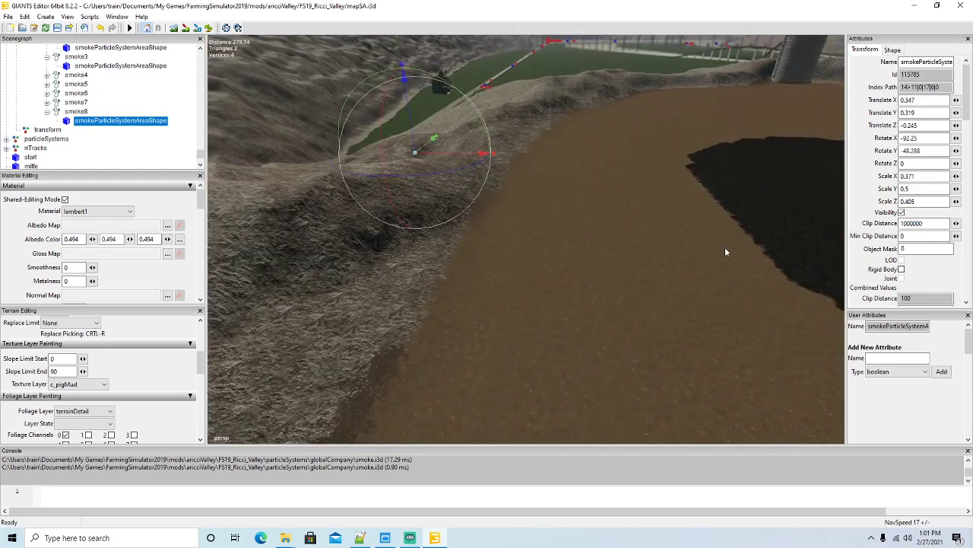
left_click(187, 28)
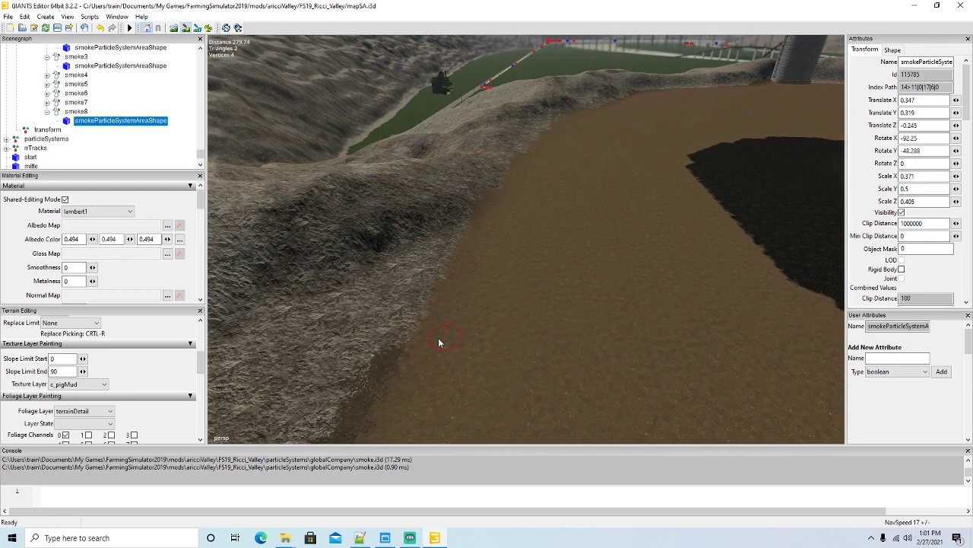
mouse_move(439, 342)
left_mouse_down()
mouse_move(410, 343)
mouse_move(471, 244)
left_mouse_up()
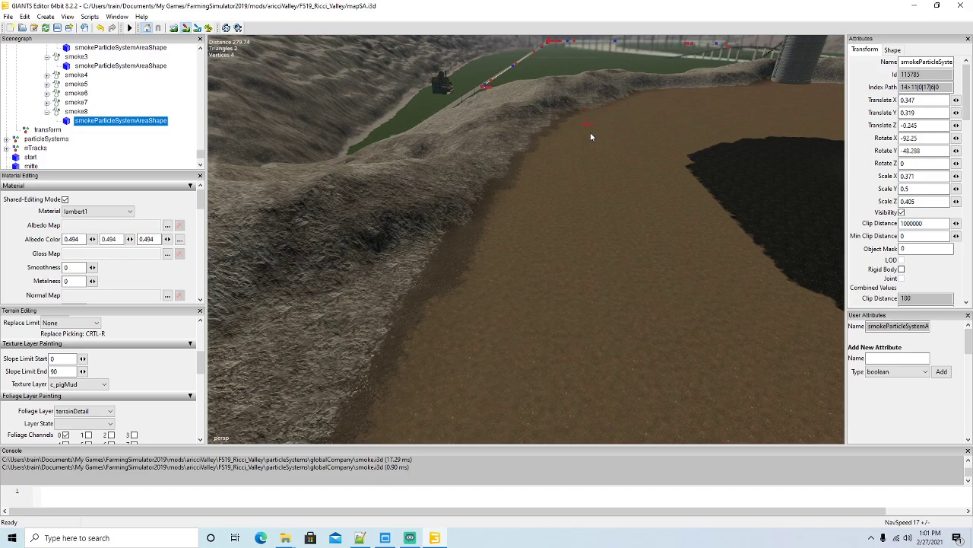
left_click(185, 27)
Step: Paint c_pigMud along the next stretch of embankment foot beside the green field, closer to the silo
mouse_move(465, 218)
left_mouse_down("alt")
mouse_move(481, 178)
mouse_move(447, 168)
mouse_move(479, 186)
mouse_move(498, 258)
left_mouse_up("alt")
scroll(481, 178, "up", 4)
scroll(448, 168, "up", 3)
scroll(478, 185, "up", 8)
scroll(499, 258, "up", 4)
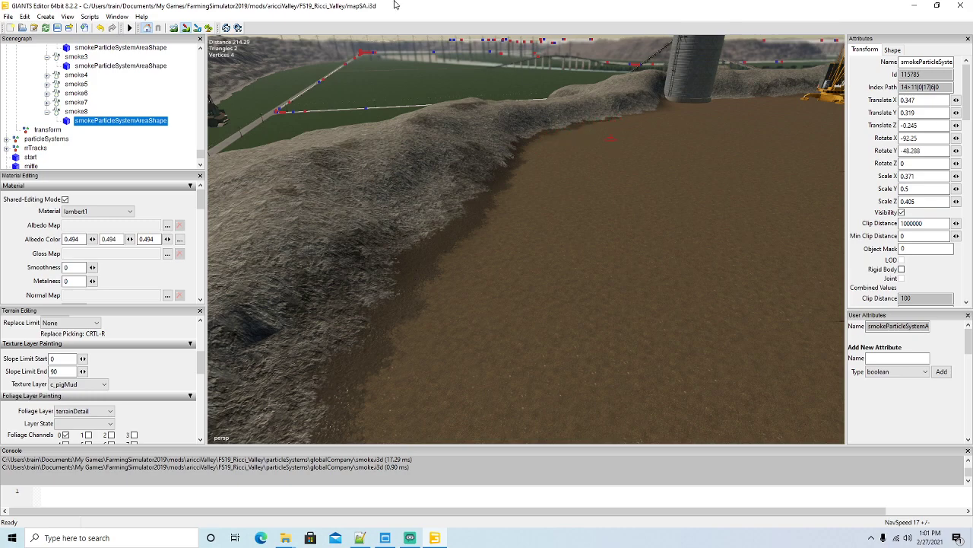
Step: Finish the c_pigMud band along the rock bank up to the base of the round silo
mouse_move(617, 118)
left_mouse_down("alt")
mouse_move(528, 228)
mouse_move(523, 264)
mouse_move(530, 187)
left_mouse_up("alt")
scroll(523, 265, "up", 10)
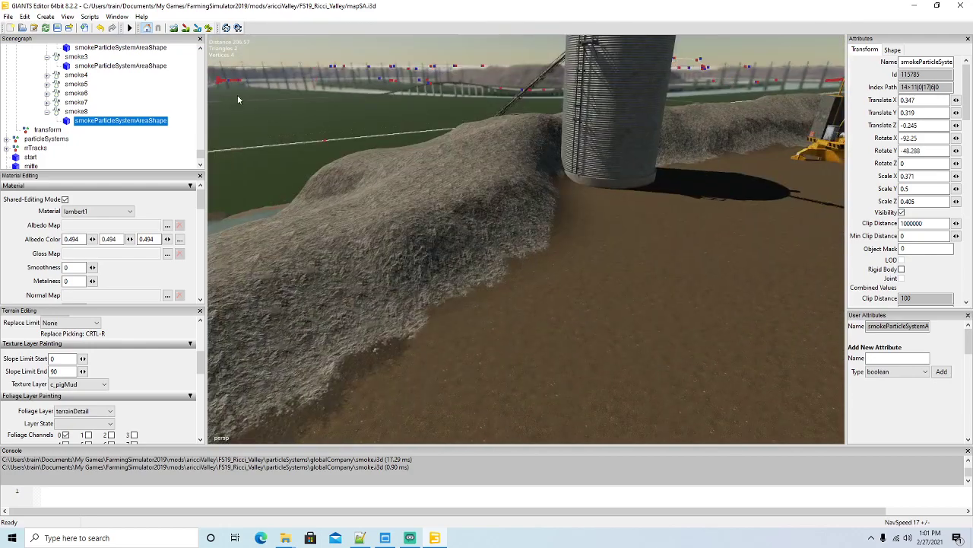
left_click(187, 29)
left_click_drag(566, 229, 555, 264)
left_click_drag(508, 289, 459, 324)
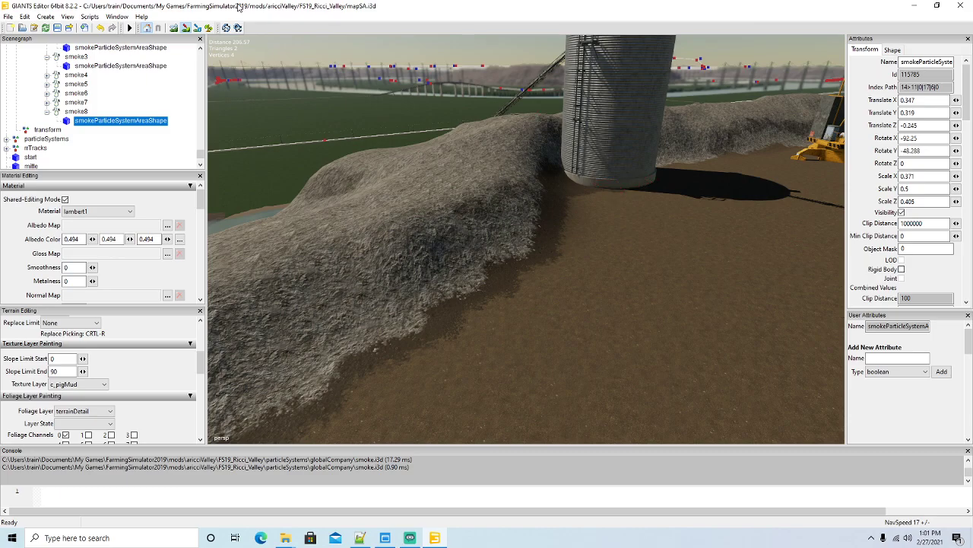
Step: Paint c_pigMud along the foot of the embankment between the round silo and the yellow crane
mouse_move(568, 321)
left_mouse_down("alt")
mouse_move(613, 280)
mouse_move(574, 330)
left_mouse_up("alt")
scroll(613, 281, "up", 6)
scroll(574, 333, "down", 3)
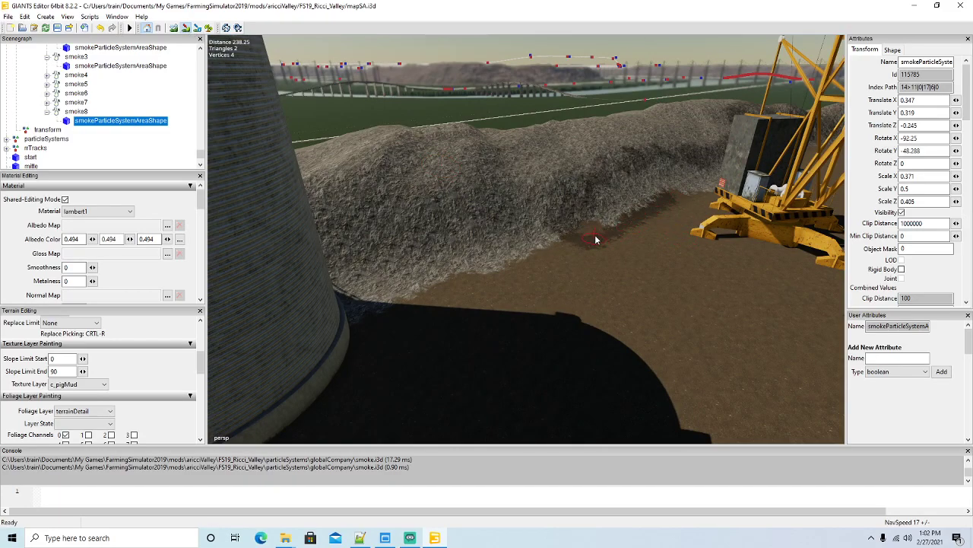
left_click_drag(595, 236, 597, 222)
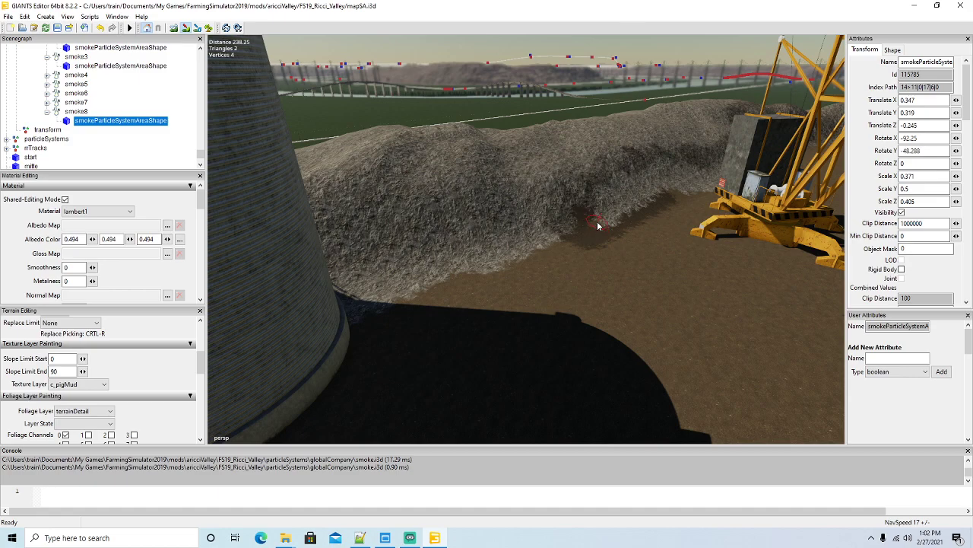
left_click_drag(471, 288, 456, 288)
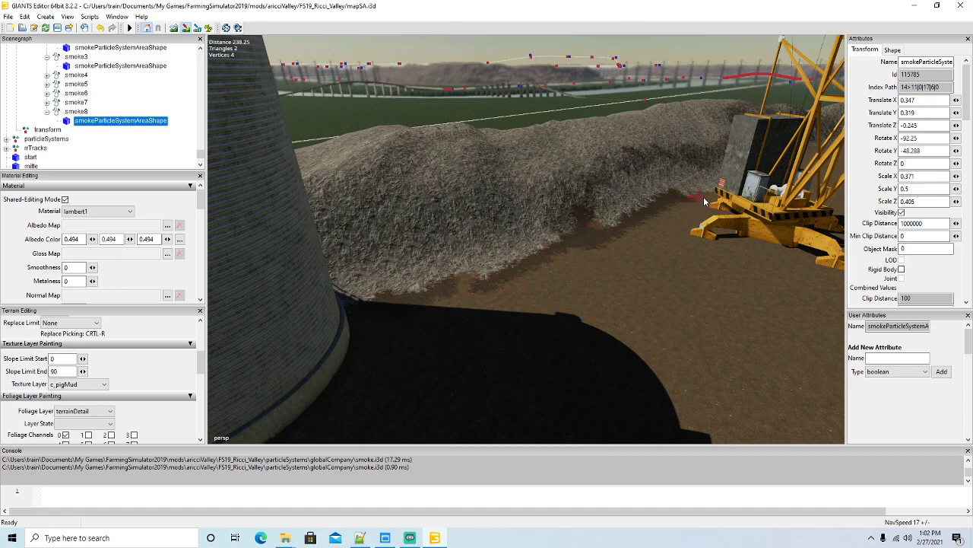
Step: Paint c_pigMud along the foot of the embankment on the far side of the yellow crane
left_click_drag(445, 270, 444, 308, "alt")
scroll(561, 227, "up", 8)
scroll(579, 222, "up", 8)
scroll(445, 308, "down", 2)
left_click(186, 29)
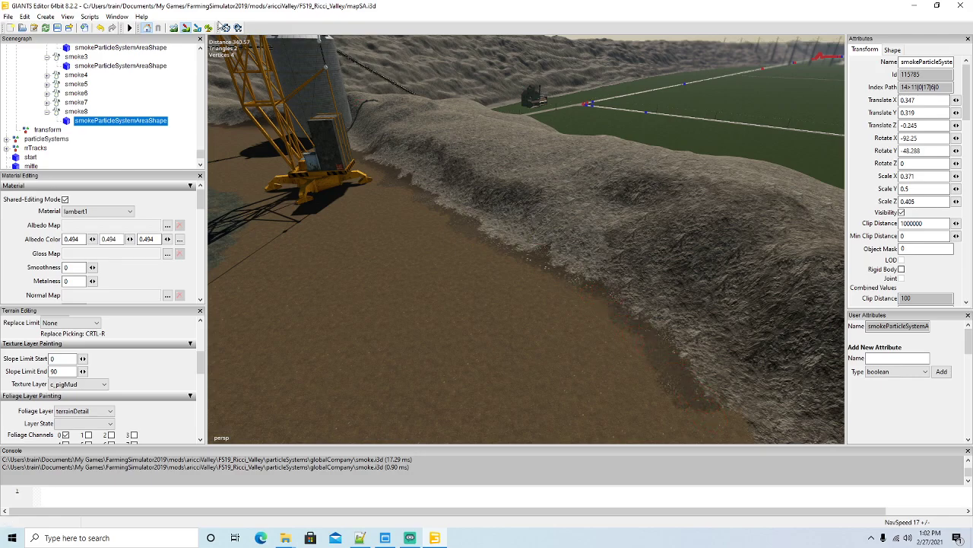
left_click(188, 28)
Step: Carry the c_pigMud band around the curved embankment and along the long ridge facing the plant buildings
mouse_move(346, 205)
left_mouse_down("alt")
mouse_move(307, 165)
mouse_move(549, 207)
left_mouse_up("alt")
left_click(188, 28)
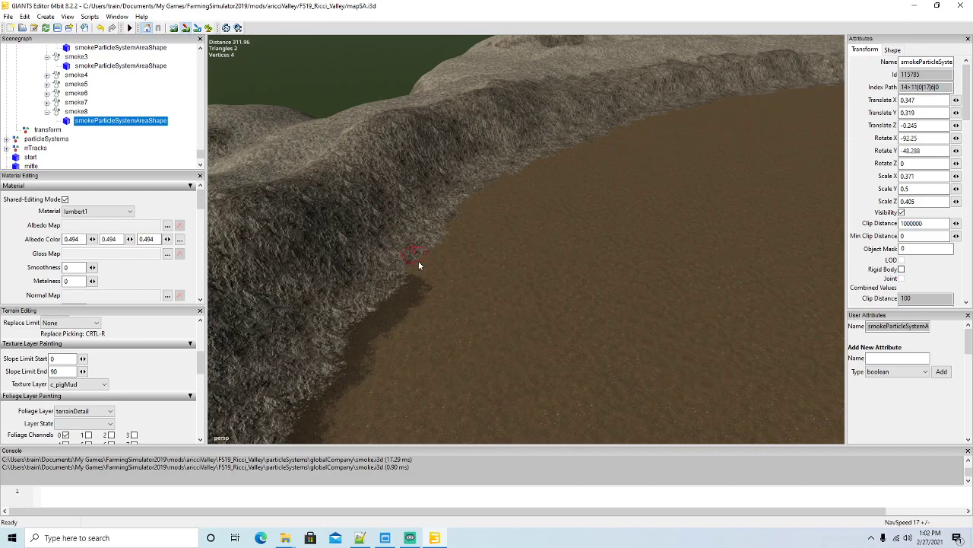
left_click_drag(463, 217, 495, 190)
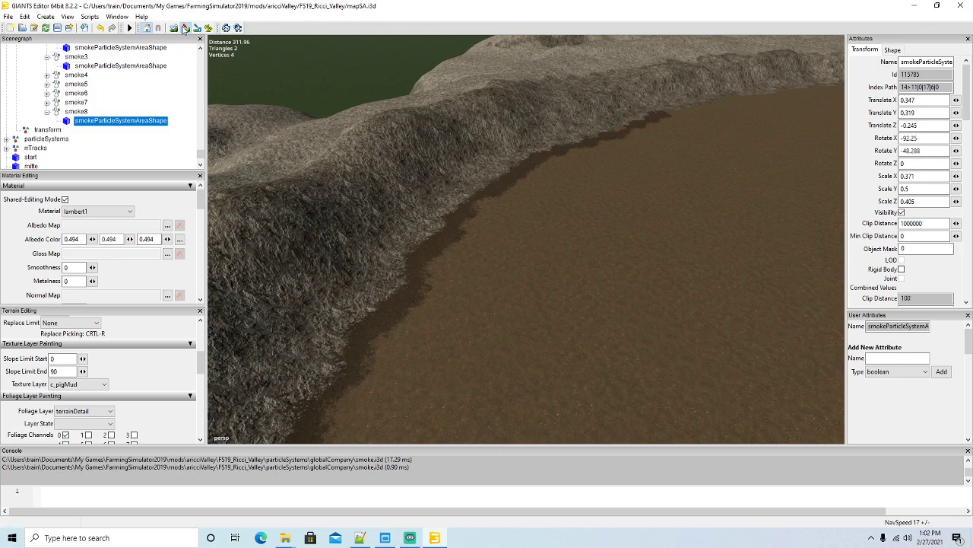
left_click_drag(474, 281, 574, 244, "alt")
scroll(513, 210, "up", 4)
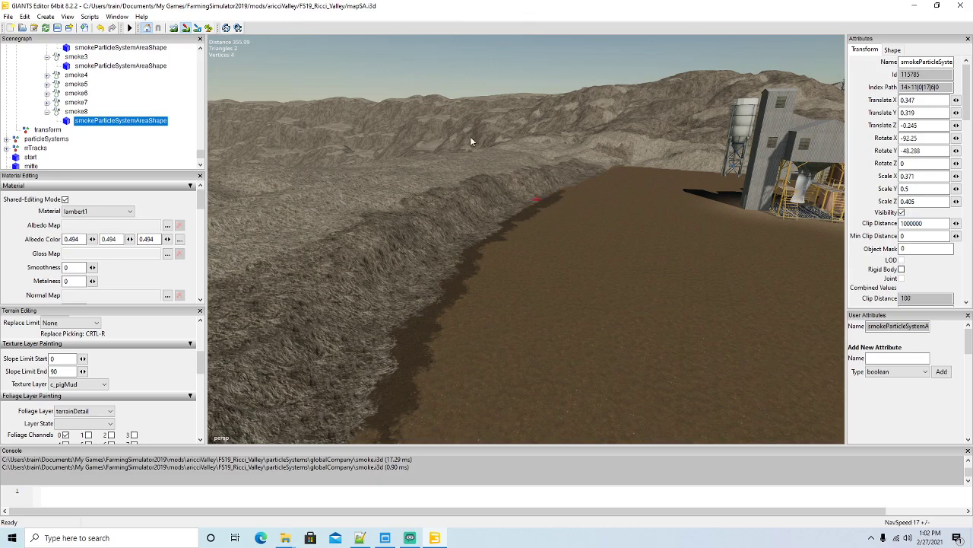
left_click(185, 28)
Step: Paint c_pigMud along the ridge foot up to the quarry's far corner near the white silo
mouse_move(501, 292)
left_mouse_down("alt")
mouse_move(533, 254)
mouse_move(535, 295)
left_mouse_up("alt")
scroll(534, 254, "up", 2)
scroll(533, 254, "up", 4)
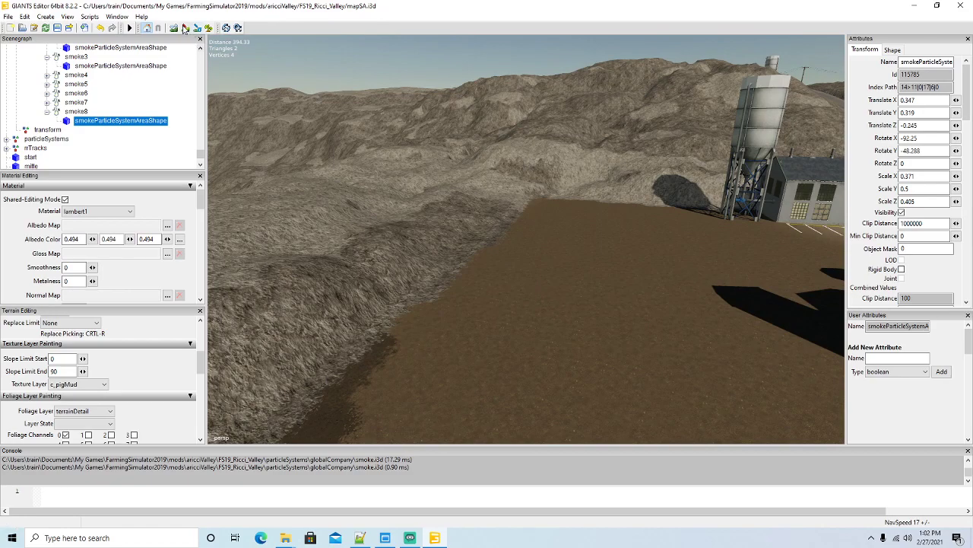
left_click(185, 29)
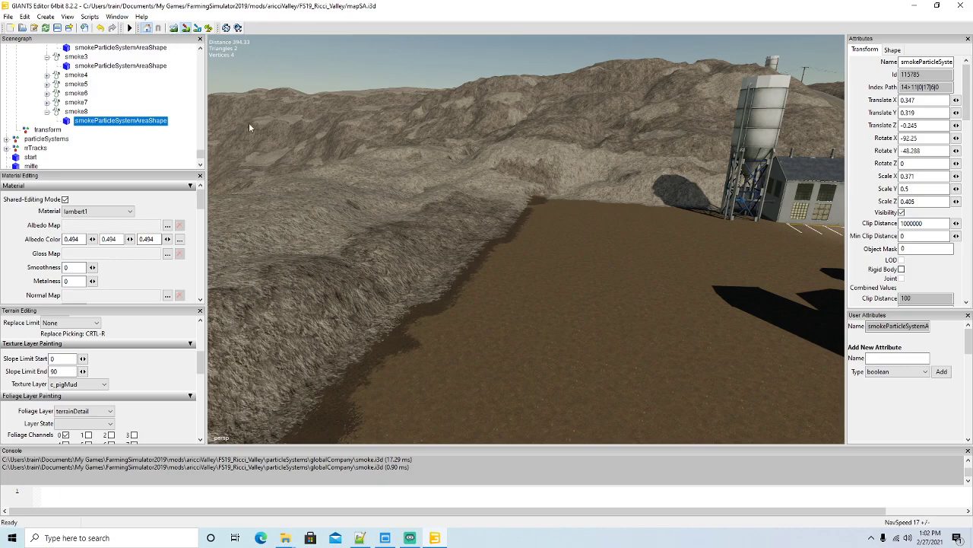
Step: Paint c_pigMud around the far corner and along the rock wall to the white silo beside the office building
left_click_drag(475, 321, 654, 349, "alt")
scroll(511, 302, "up", 4)
scroll(499, 308, "up", 3)
scroll(654, 349, "down", 3)
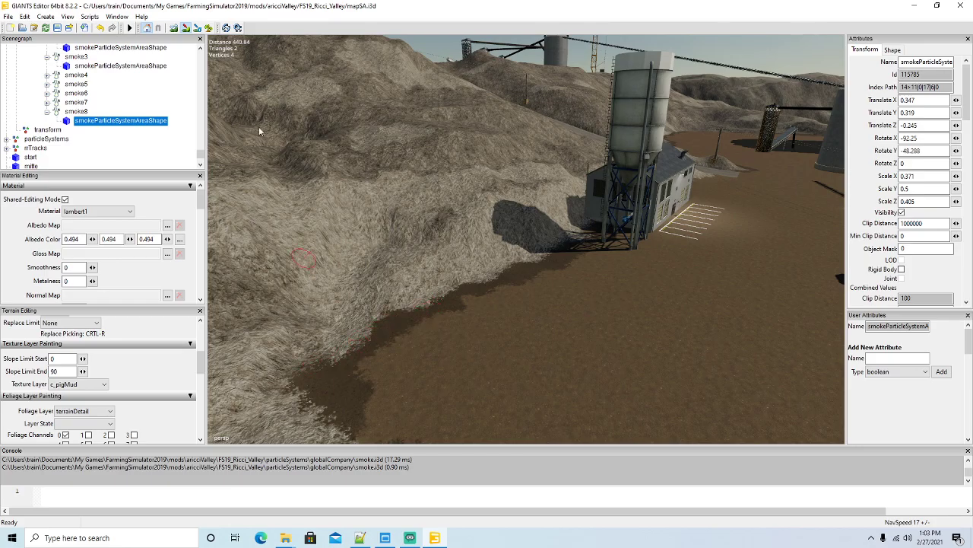
left_click(186, 28)
Step: Paint a c_pigMud band along the foot of the slope between the office building and the road
mouse_move(464, 327)
left_mouse_down("alt")
mouse_move(588, 286)
mouse_move(353, 347)
mouse_move(369, 353)
left_mouse_up("alt")
scroll(588, 286, "up", 10)
scroll(369, 352, "down", 4)
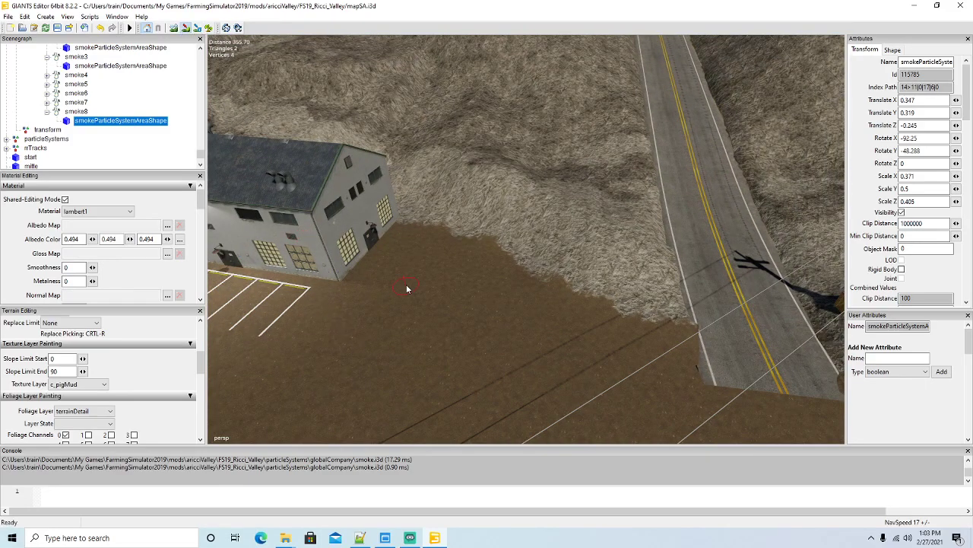
mouse_move(474, 242)
left_mouse_down()
mouse_move(587, 309)
mouse_move(674, 332)
left_mouse_up()
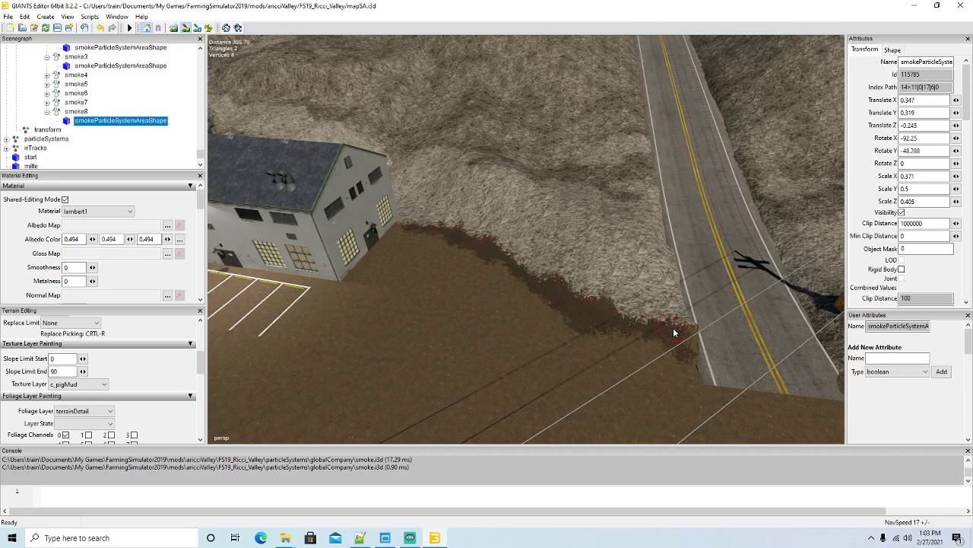
Step: Sculpt the terrain along both edges of the road's end so the ground no longer covers the asphalt
mouse_move(495, 354)
left_mouse_down("alt")
mouse_move(633, 362)
mouse_move(528, 390)
left_mouse_up("alt")
scroll(634, 362, "up", 4)
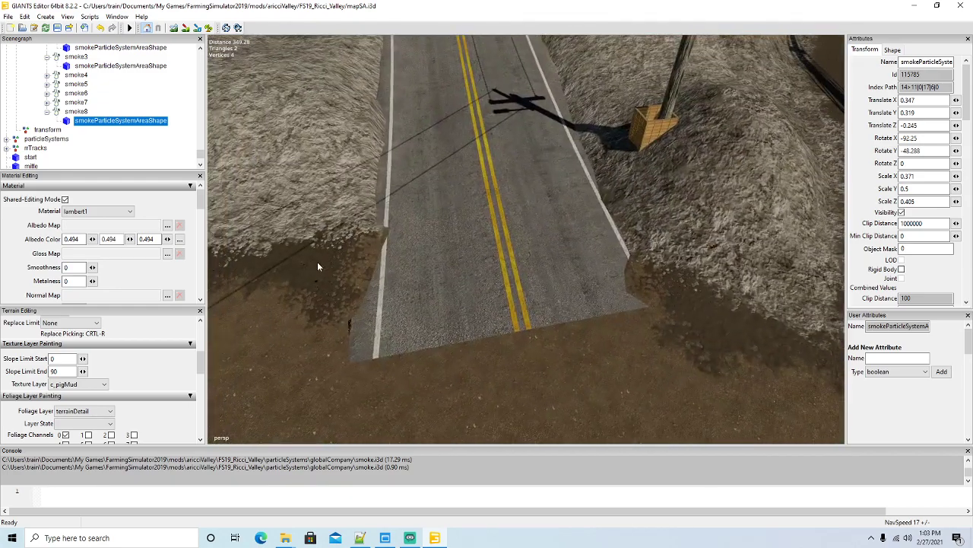
left_click(176, 28)
left_click_drag(401, 219, 400, 267)
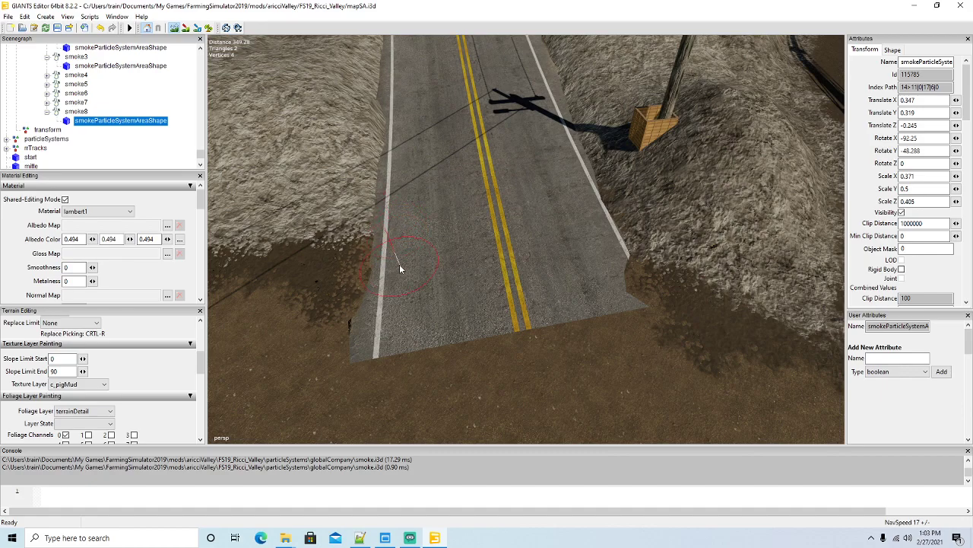
left_click(618, 285)
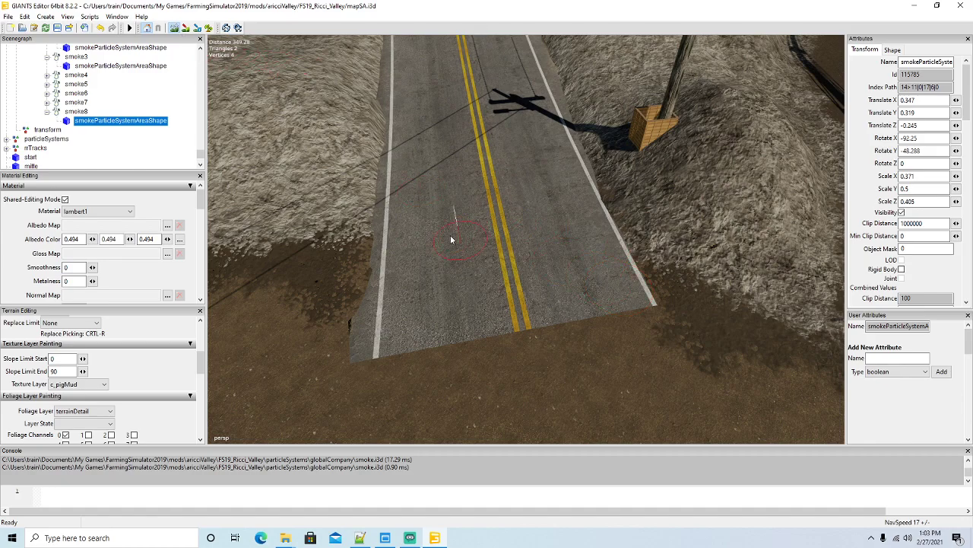
left_click(174, 28)
Step: Paint forestGrass foliage, State 1, along the foot of the slope between the office building and the road
mouse_move(486, 247)
left_mouse_down("alt")
mouse_move(453, 251)
mouse_move(393, 219)
mouse_move(390, 229)
left_mouse_up("alt")
scroll(453, 251, "down", 4)
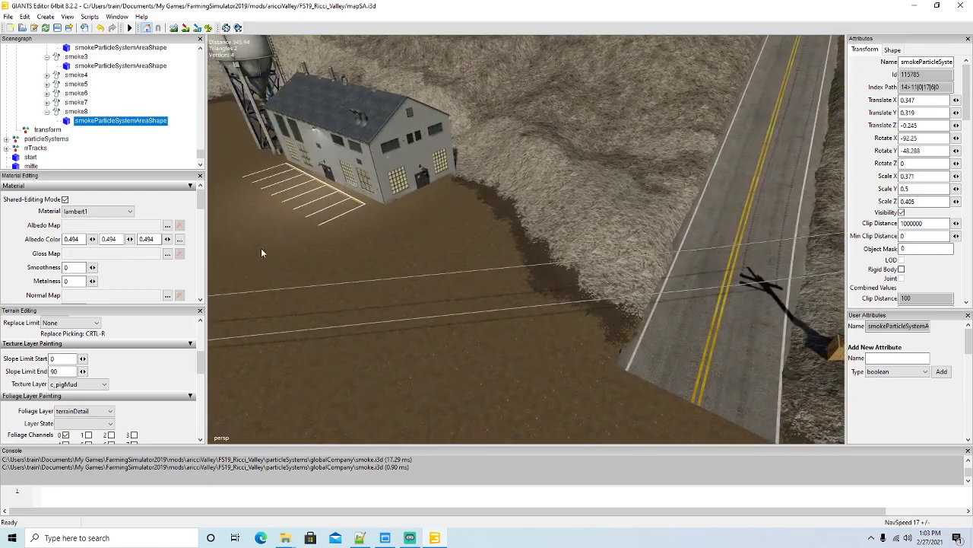
left_click(99, 412)
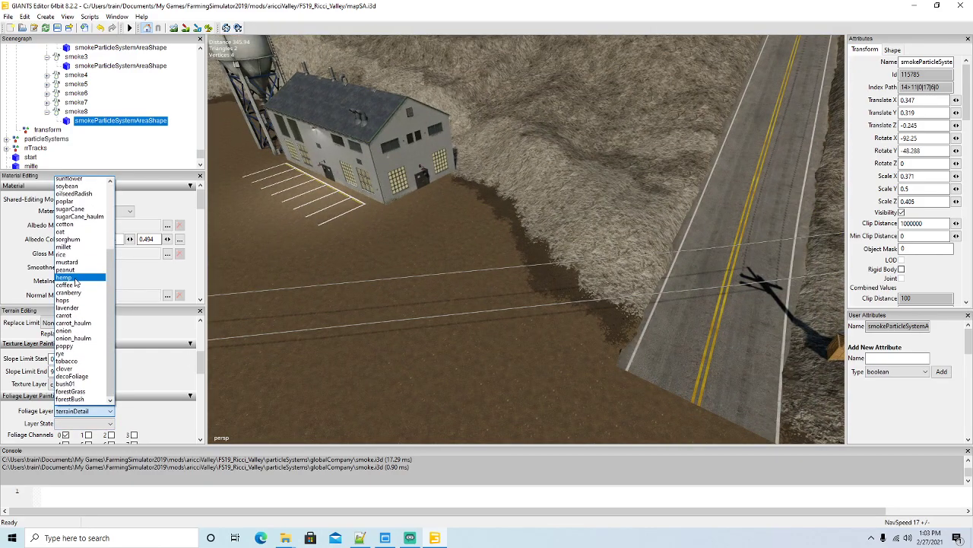
left_click(70, 391)
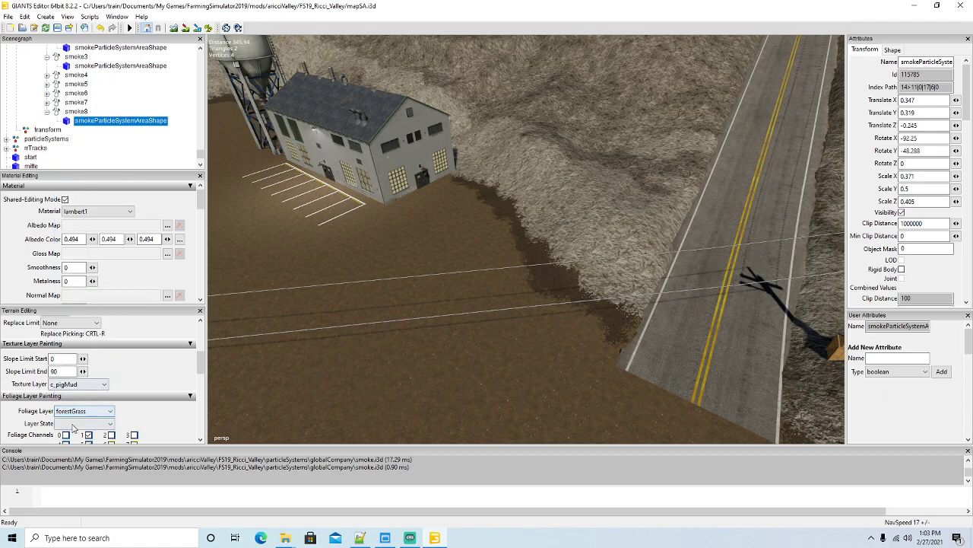
left_click(74, 424)
left_click(70, 439)
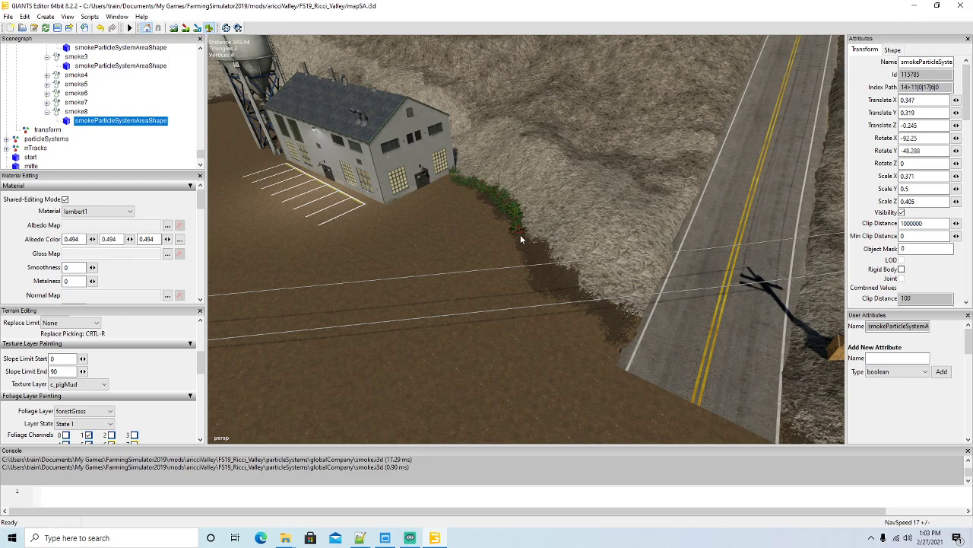
left_click_drag(521, 239, 543, 259)
left_click_drag(584, 304, 620, 322)
left_click(209, 29)
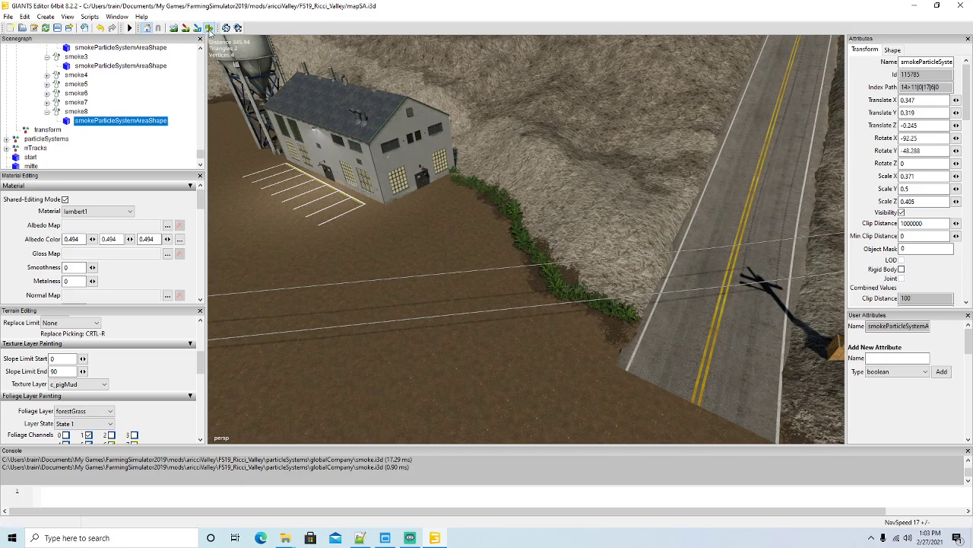
Step: Paint forestGrass around the foot of the rock mound beside the utility pole, up to the road's end
left_click_drag(365, 293, 529, 301, "alt")
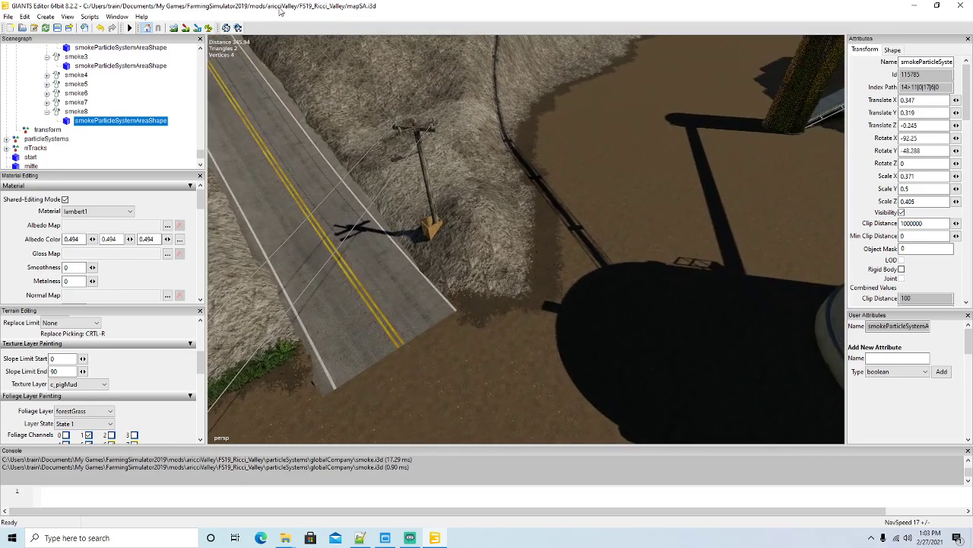
left_click(209, 29)
left_click_drag(552, 94, 573, 83)
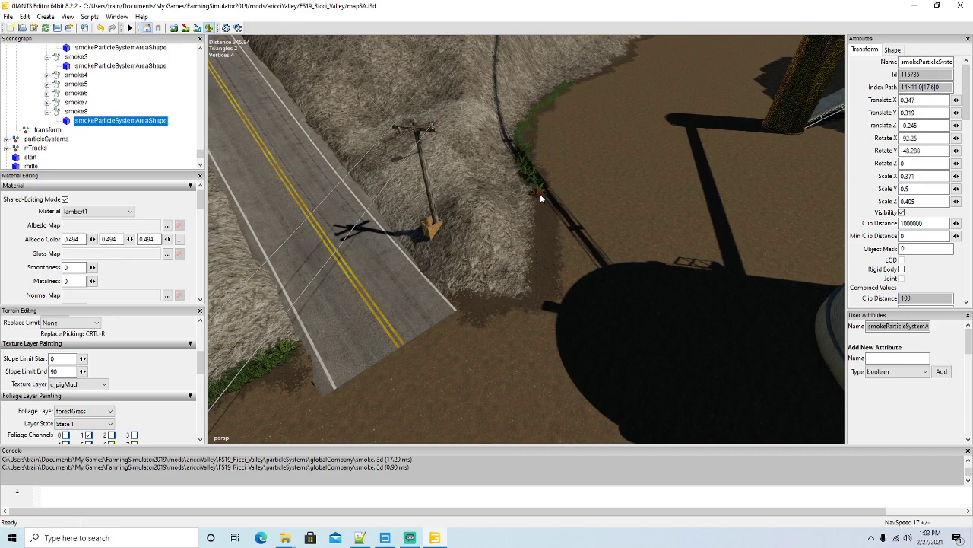
mouse_move(543, 244)
left_mouse_down()
mouse_move(533, 288)
mouse_move(481, 302)
left_mouse_up()
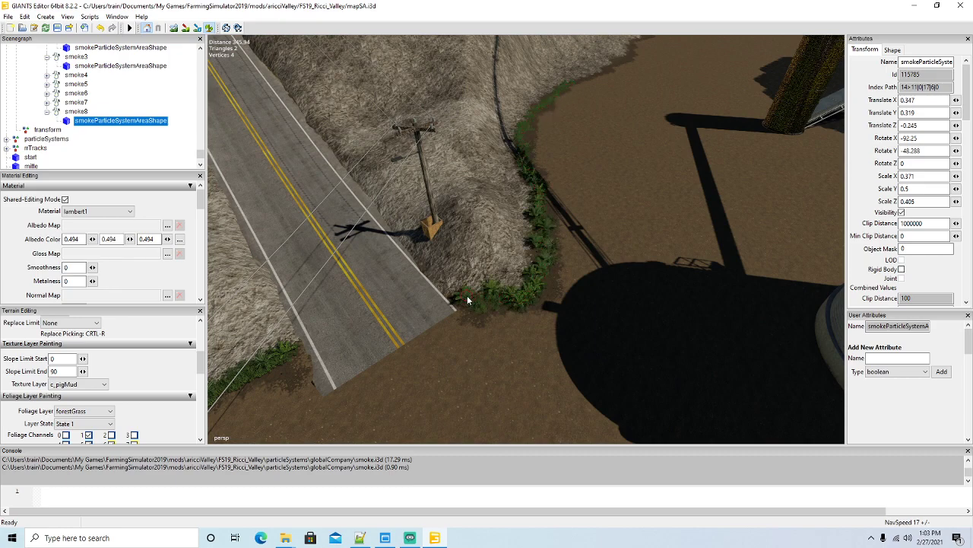
left_click(208, 29)
Step: Paint forestGrass foliage along the foot of the rock slope beyond the utility pole, following the mud edge toward the quarry's far bend
mouse_move(551, 262)
left_mouse_down("alt")
mouse_move(591, 187)
mouse_move(564, 183)
mouse_move(568, 236)
left_mouse_up("alt")
scroll(588, 186, "up", 4)
left_click(209, 30)
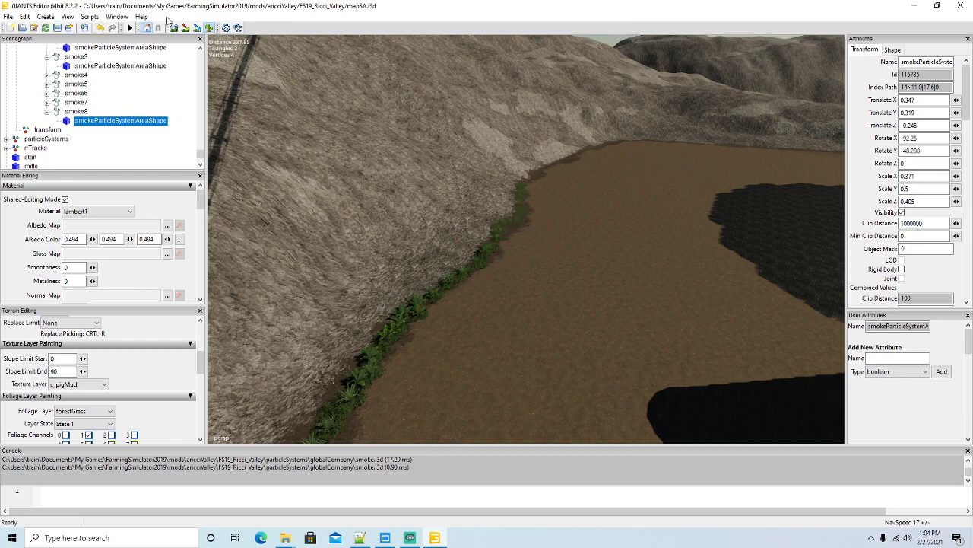
left_click(209, 29)
mouse_move(504, 286)
left_mouse_down("alt")
mouse_move(534, 242)
mouse_move(529, 289)
left_mouse_up("alt")
scroll(531, 236, "up", 3)
left_click(210, 30)
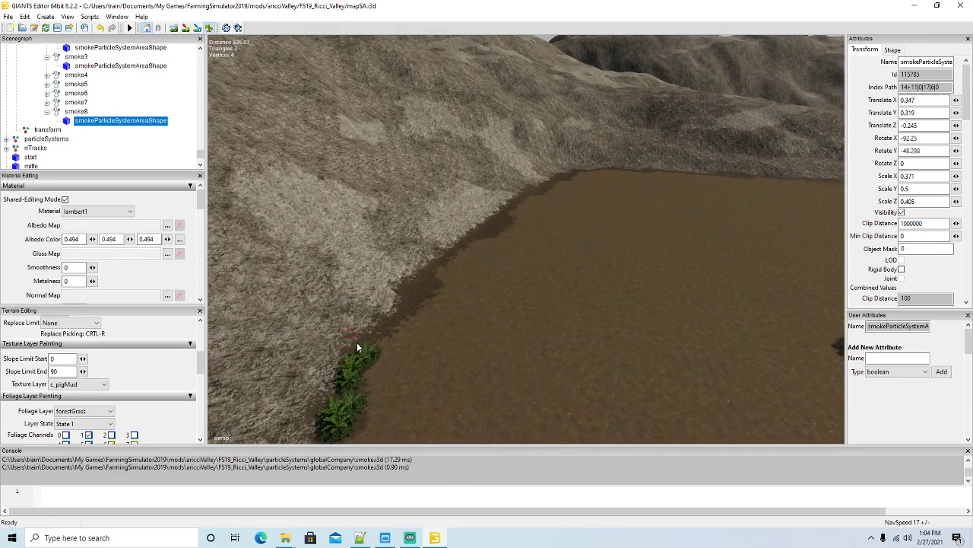
left_click_drag(356, 343, 393, 324)
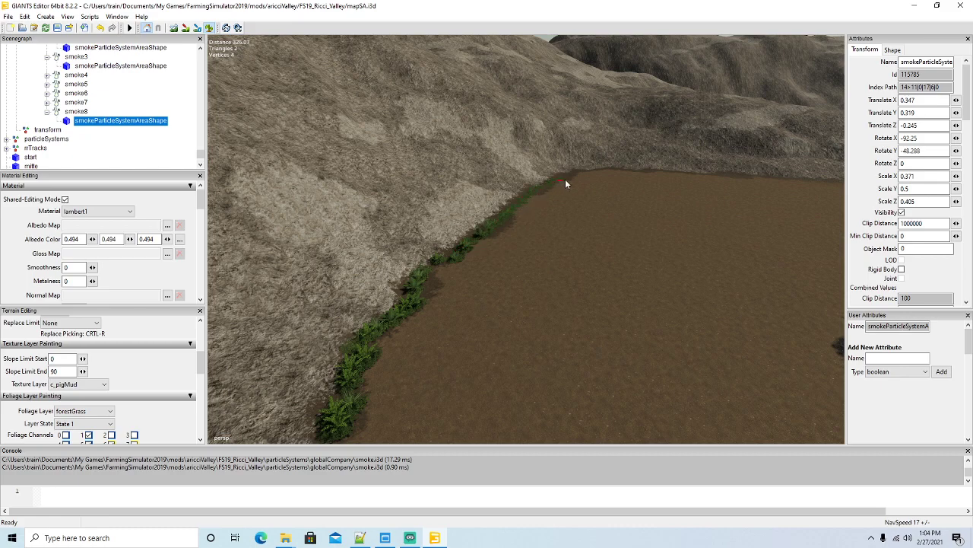
Step: Paint forestGrass along the curved foot of the rock slope, filling the inner bend of the mud edge
left_click(209, 28)
mouse_move(480, 302)
left_mouse_down("alt")
mouse_move(480, 279)
mouse_move(555, 341)
left_mouse_up("alt")
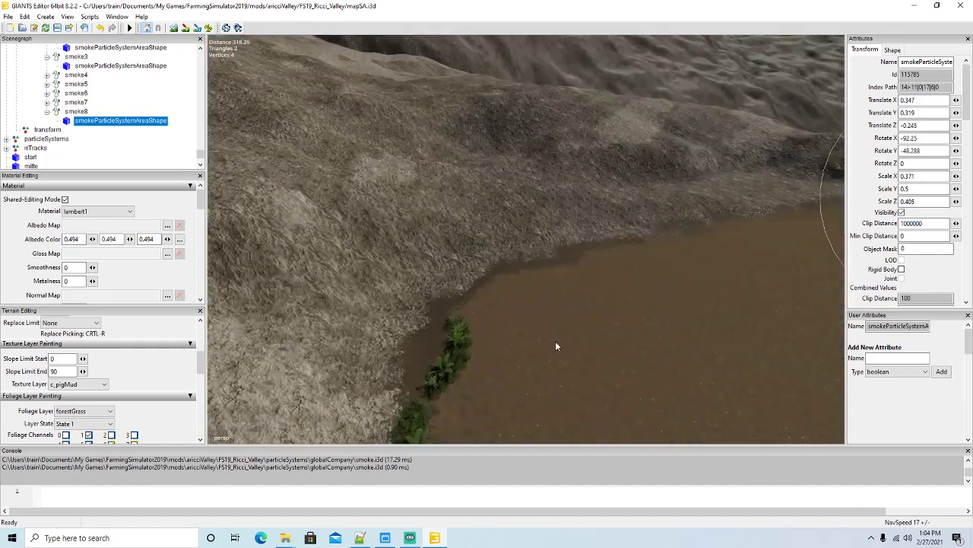
left_click(209, 28)
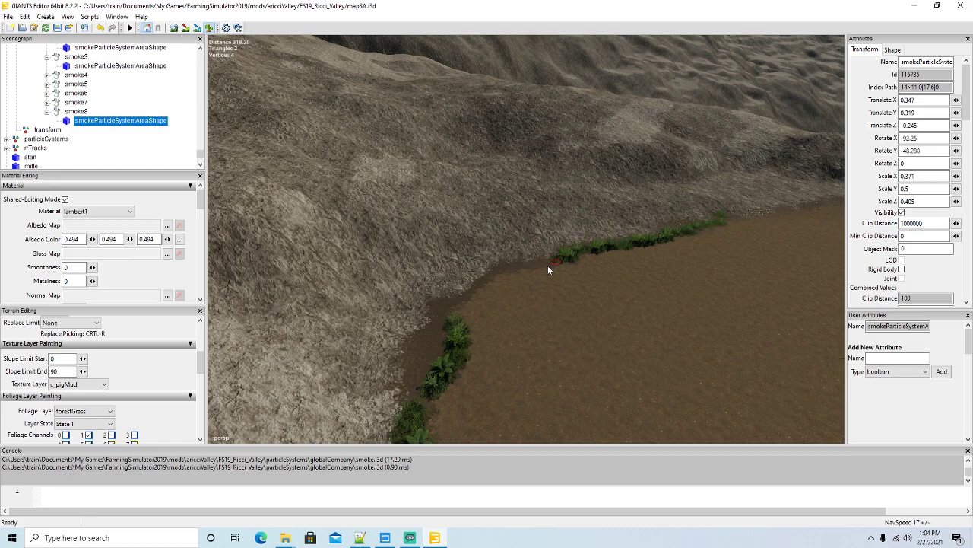
left_click_drag(429, 334, 420, 400)
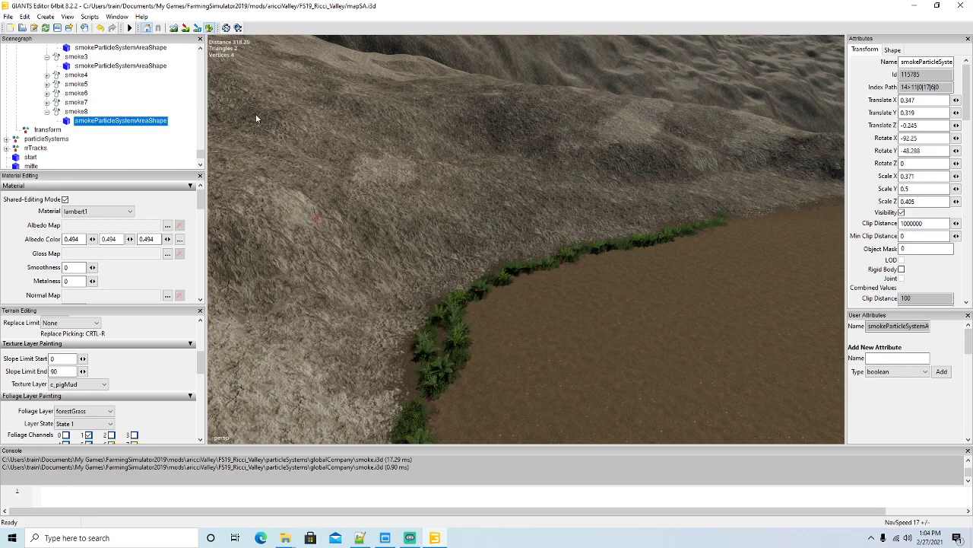
Step: Paint forestGrass along the long quarry edge past the bend, joining it to the plants already in the curve
left_click_drag(544, 335, 660, 354, "alt")
scroll(631, 276, "up", 4)
left_click(209, 28)
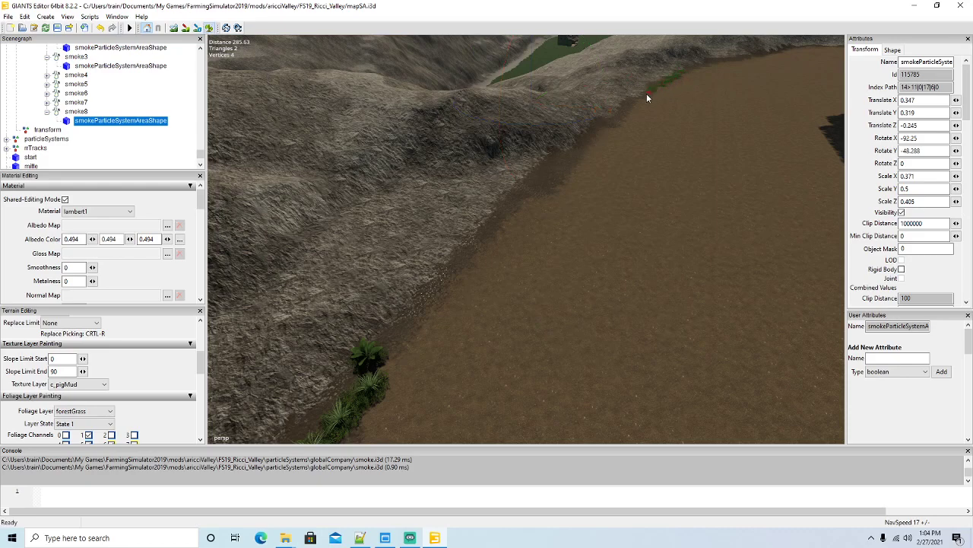
left_click_drag(589, 138, 542, 183)
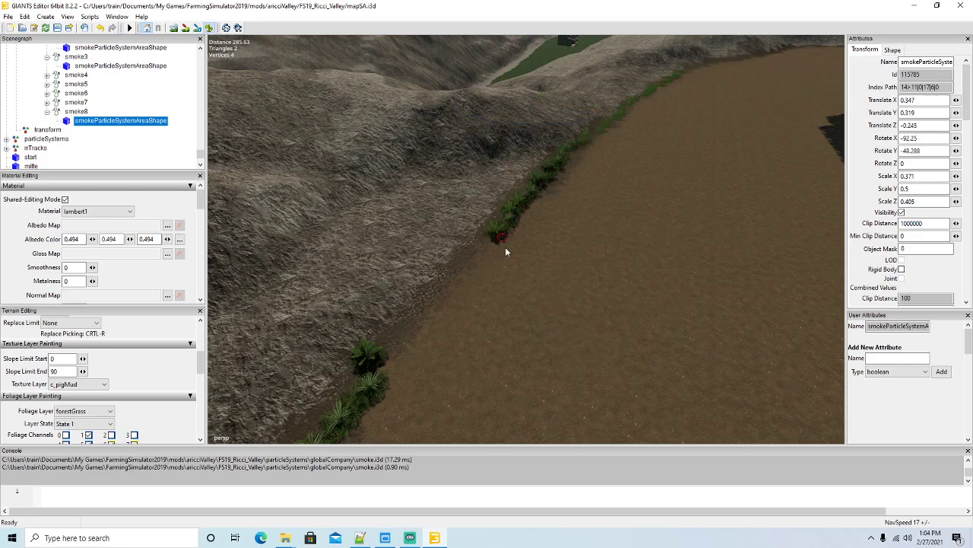
mouse_move(501, 233)
left_mouse_down()
mouse_move(426, 297)
mouse_move(379, 364)
left_mouse_up()
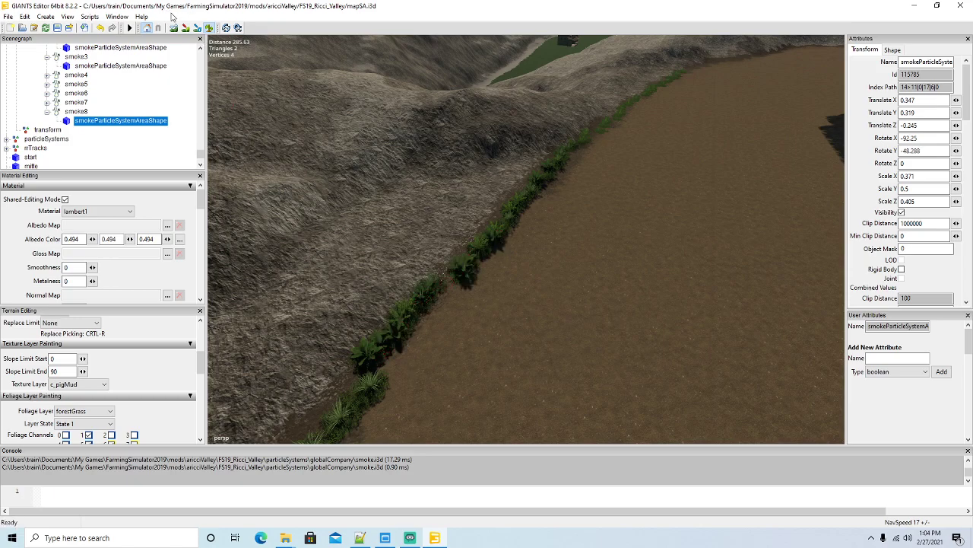
Step: Extend the forestGrass strip along the foot of the low rock ridge toward the corrugated silo
left_click(207, 29)
mouse_move(530, 243)
left_mouse_down("alt")
mouse_move(571, 157)
mouse_move(585, 251)
left_mouse_up("alt")
scroll(572, 158, "up", 3)
scroll(571, 158, "up", 5)
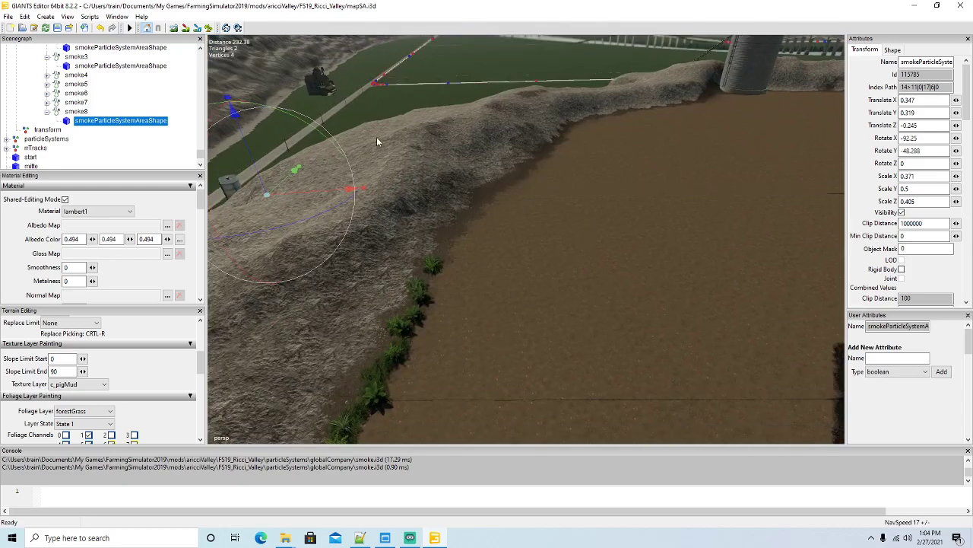
left_click(209, 28)
left_click_drag(449, 258, 459, 228)
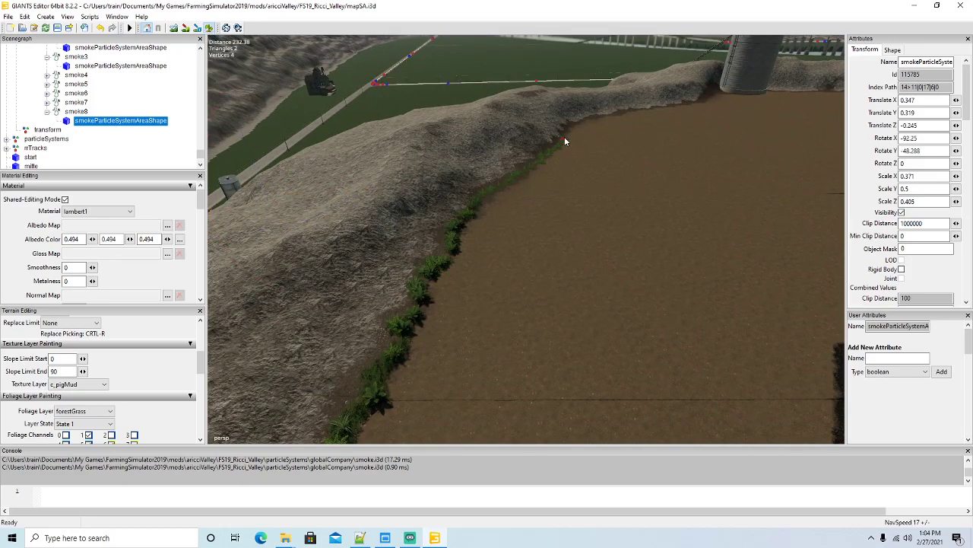
Step: Paint forestGrass along the next stretch of the ridge's foot leading up to the corrugated silo
left_click(210, 29)
mouse_move(395, 291)
left_mouse_down("alt")
mouse_move(459, 211)
mouse_move(415, 210)
mouse_move(454, 217)
mouse_move(480, 260)
left_mouse_up("alt")
scroll(455, 210, "up", 2)
scroll(415, 210, "up", 2)
scroll(454, 217, "up", 3)
scroll(481, 261, "down", 1)
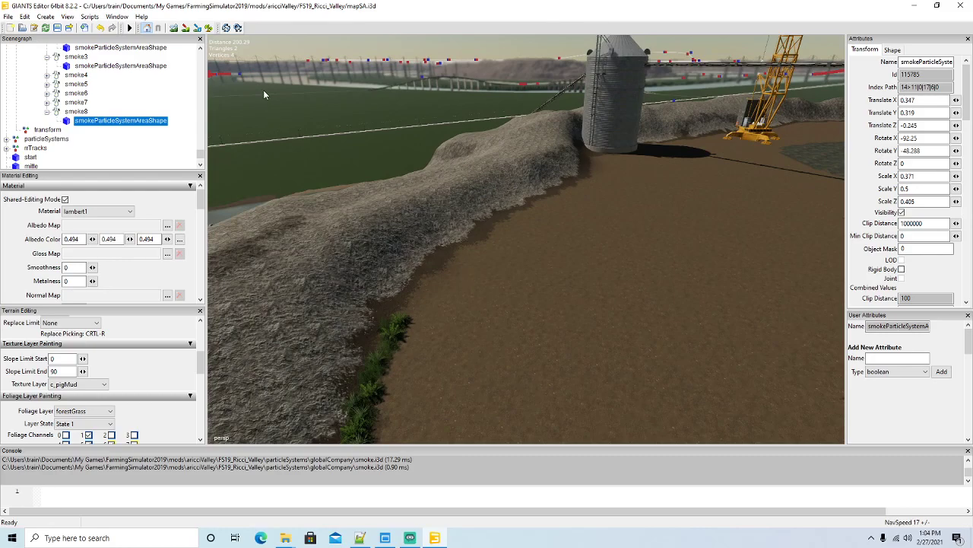
left_click(209, 29)
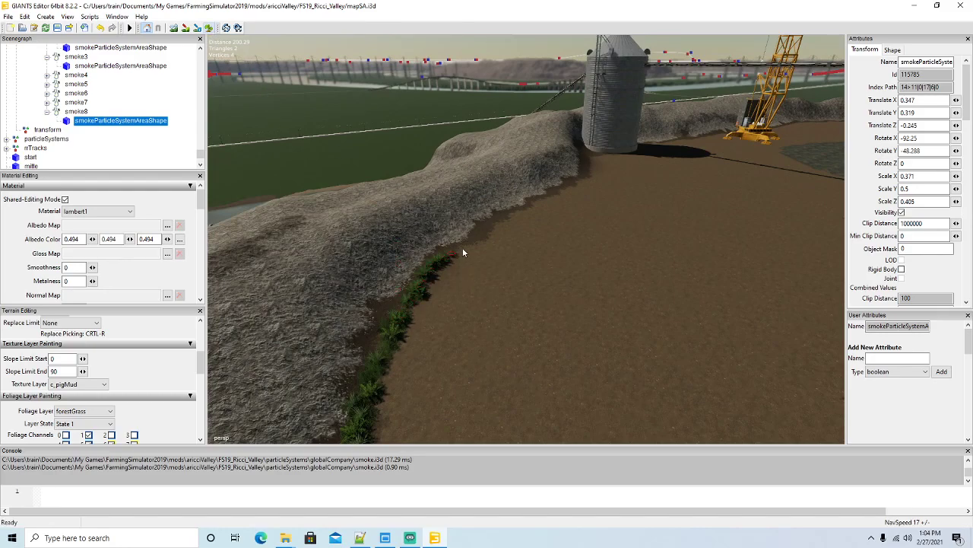
left_click_drag(462, 252, 496, 232)
Step: Finish the forestGrass strip up to the corrugated silo and paint it around the silo's base
left_click_drag(536, 226, 496, 251, "alt")
scroll(560, 184, "up", 5)
scroll(496, 250, "down", 3)
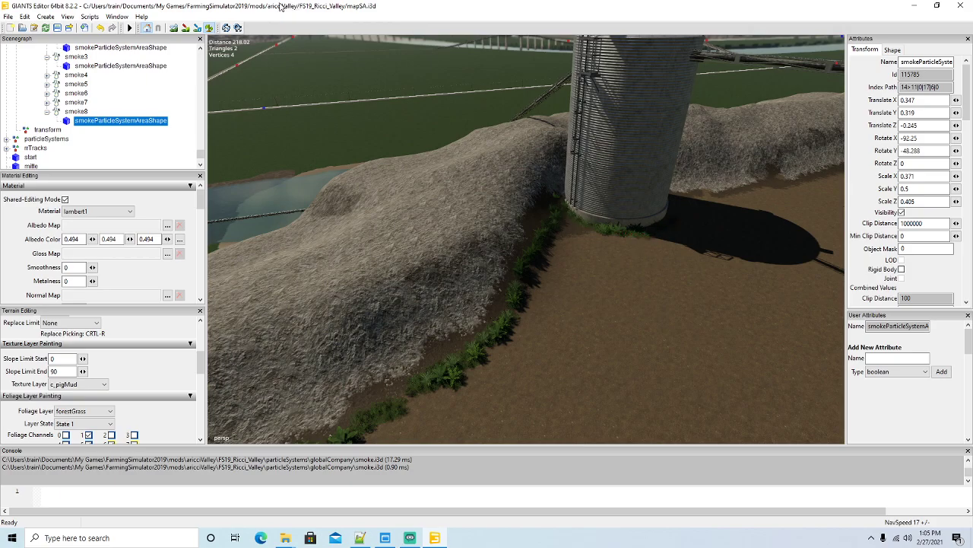
Step: Paint forestGrass along the foot of the rock bank between the corrugated silo and the yellow crane
left_click_drag(518, 365, 495, 383, "alt")
scroll(623, 305, "up", 3)
scroll(630, 316, "up", 4)
scroll(495, 383, "down", 4)
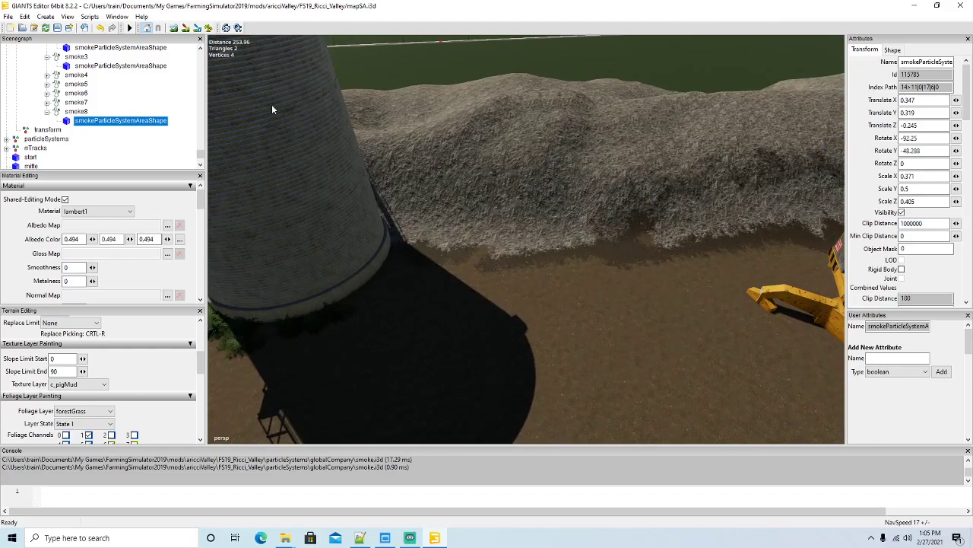
left_click(209, 27)
mouse_move(405, 250)
left_mouse_down()
mouse_move(350, 292)
mouse_move(424, 254)
mouse_move(712, 252)
mouse_move(800, 236)
left_mouse_up()
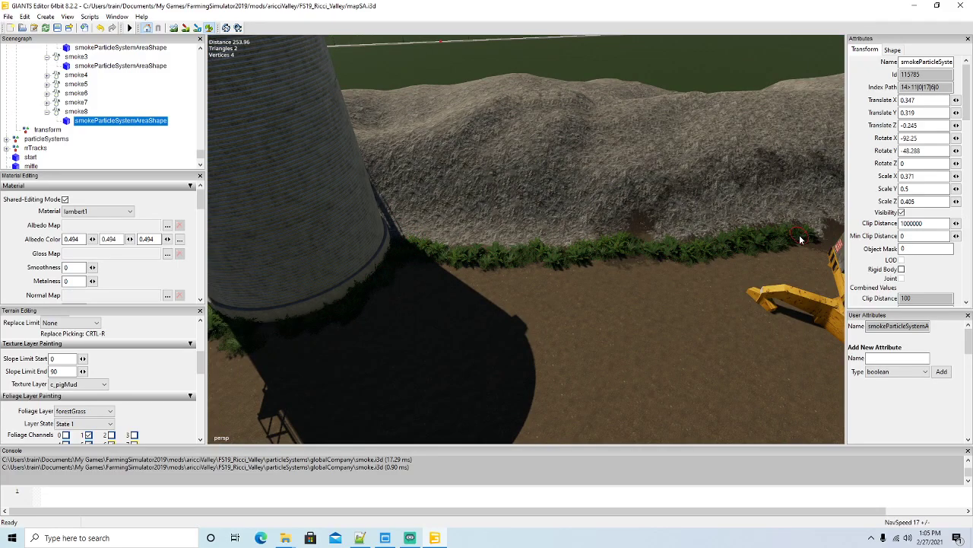
Step: Paint forestGrass along the foot of the rock bank beyond the yellow crane
left_click(209, 28)
mouse_move(432, 275)
left_mouse_down("alt")
mouse_move(563, 275)
mouse_move(619, 213)
mouse_move(647, 215)
mouse_move(617, 211)
mouse_move(388, 299)
left_mouse_up("alt")
scroll(647, 215, "up", 6)
scroll(617, 211, "up", 2)
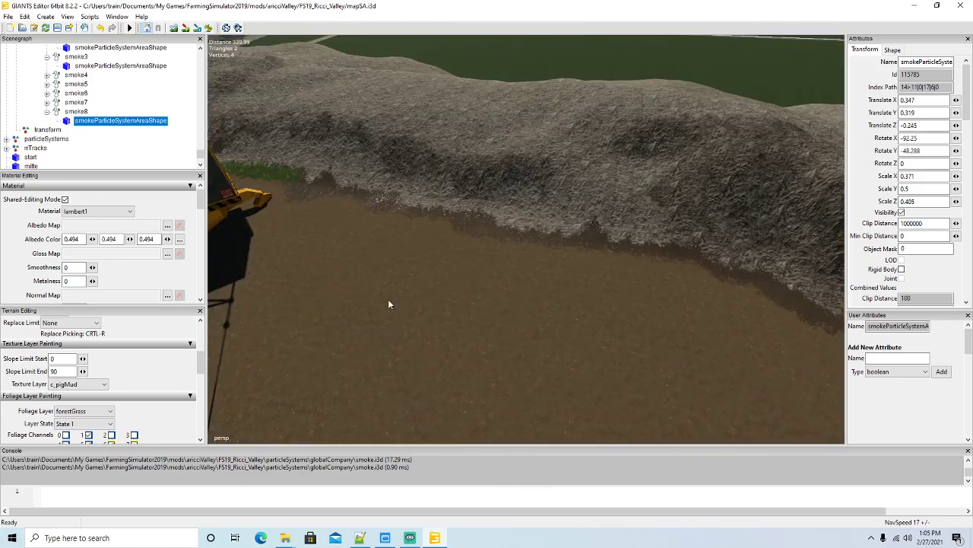
scroll(388, 299, "down", 2)
left_click(210, 28)
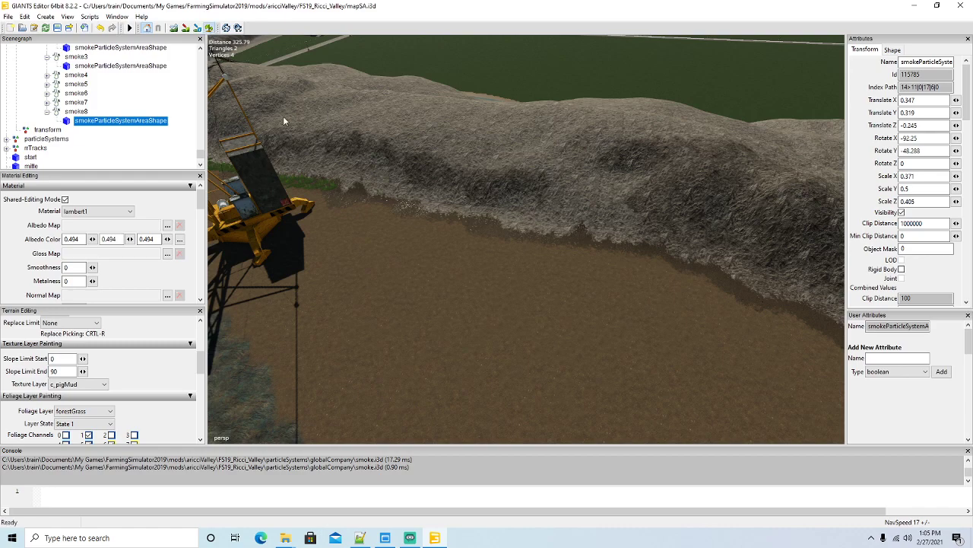
mouse_move(372, 201)
left_mouse_down()
mouse_move(474, 232)
mouse_move(634, 247)
mouse_move(806, 322)
left_mouse_up()
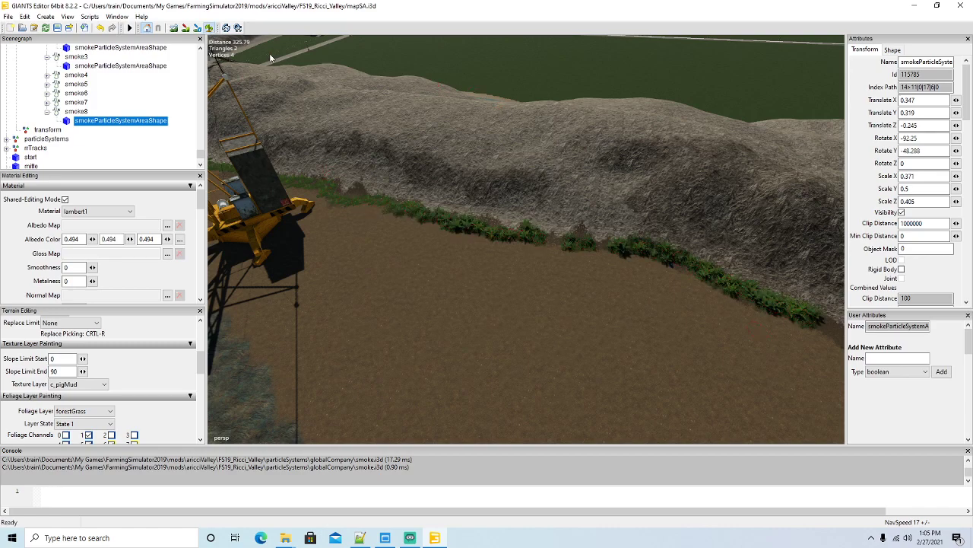
Step: Paint forestGrass around the wide bend of the rock bank after the crane stretch
left_click(210, 28)
mouse_move(465, 299)
left_mouse_down("alt")
mouse_move(625, 296)
mouse_move(604, 270)
left_mouse_up("alt")
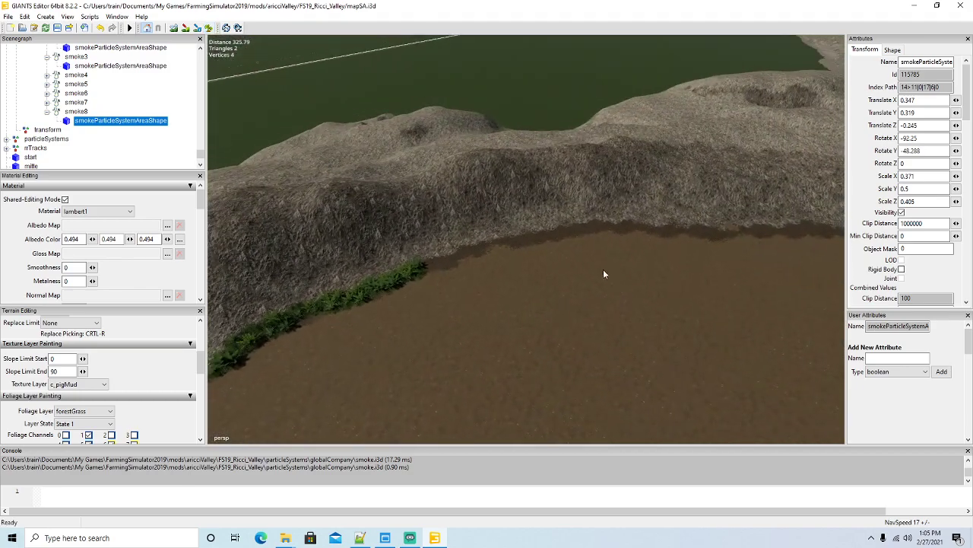
left_click(210, 28)
left_click_drag(427, 262, 484, 258)
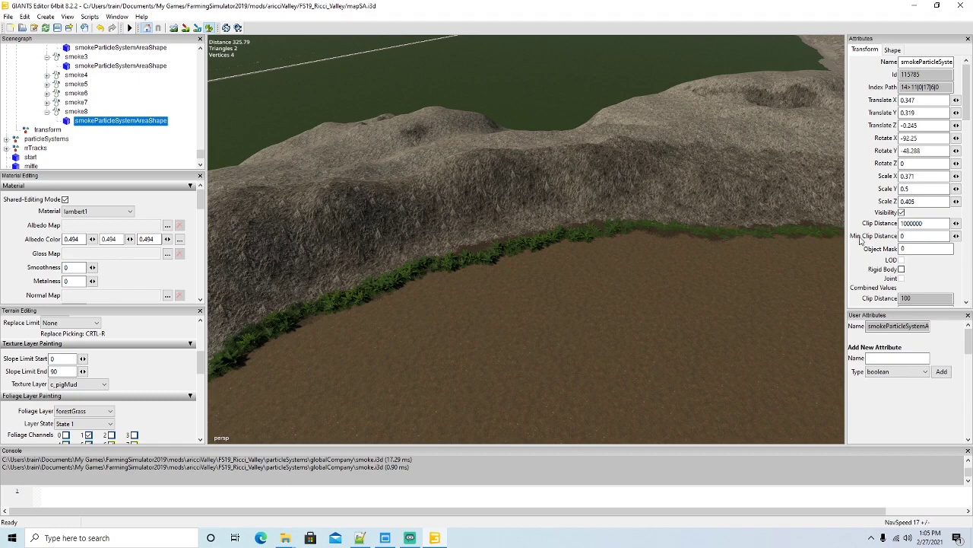
Step: Paint forestGrass along the bank's foot opposite the tall building with the yellow stairs
left_click(209, 27)
mouse_move(387, 260)
left_mouse_down("alt")
mouse_move(523, 258)
mouse_move(540, 202)
mouse_move(508, 253)
left_mouse_up("alt")
scroll(540, 202, "up", 3)
left_click(210, 28)
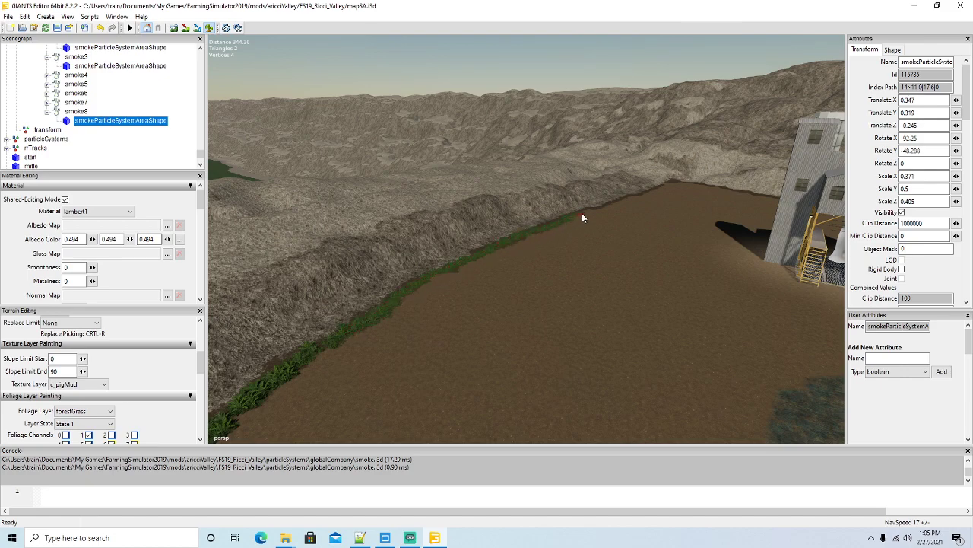
Step: Paint forestGrass up to the quarry's far corner and around it toward the silo on legs
left_click(209, 29)
mouse_move(428, 341)
left_mouse_down("alt")
mouse_move(480, 317)
mouse_move(489, 293)
mouse_move(499, 332)
mouse_move(454, 390)
left_mouse_up("alt")
left_click(210, 29)
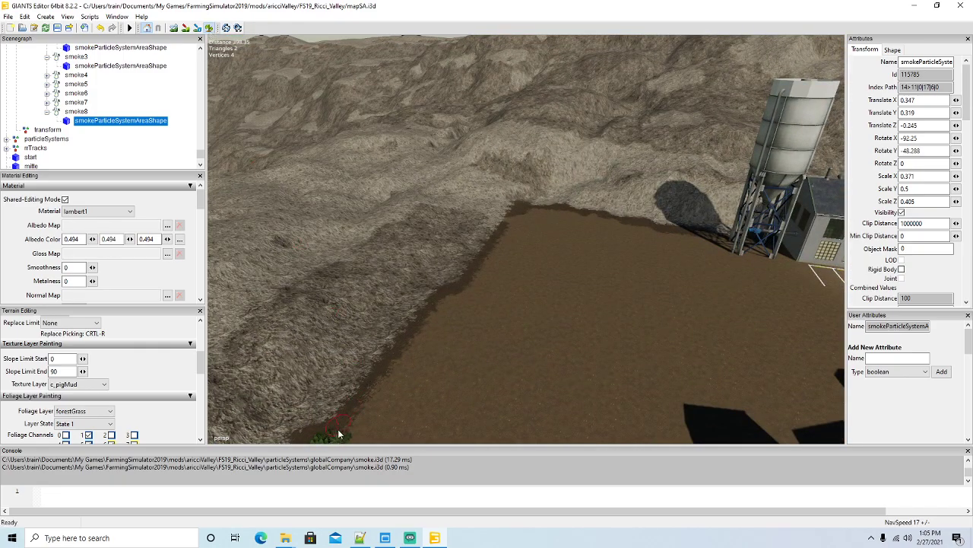
left_click_drag(341, 435, 432, 310)
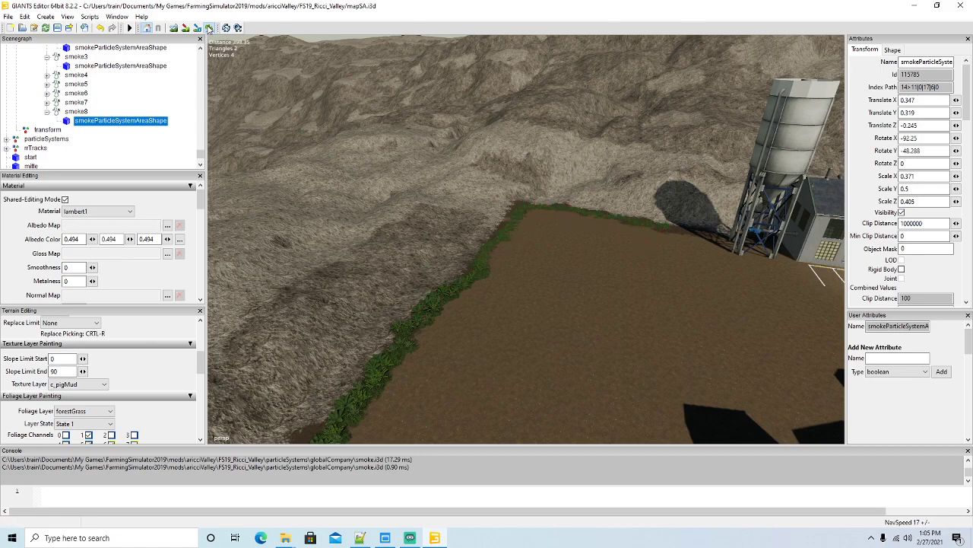
Step: Paint forestGrass from the slope past the silo's shadow and under its legs to the office building
left_click(209, 28)
mouse_move(514, 296)
left_mouse_down("alt")
mouse_move(537, 254)
mouse_move(629, 323)
left_mouse_up("alt")
scroll(537, 251, "up", 5)
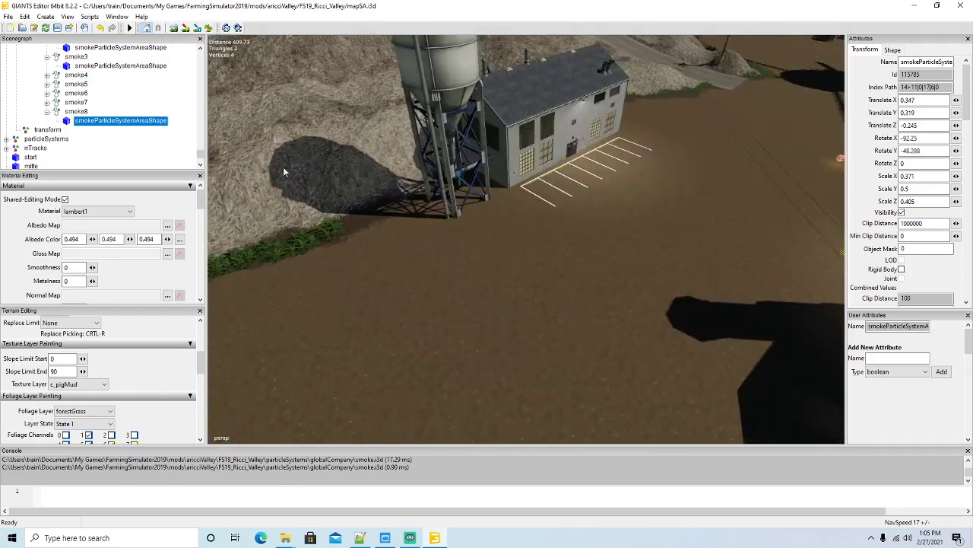
left_click(209, 28)
mouse_move(494, 190)
left_mouse_down()
mouse_move(466, 181)
mouse_move(351, 232)
left_mouse_up()
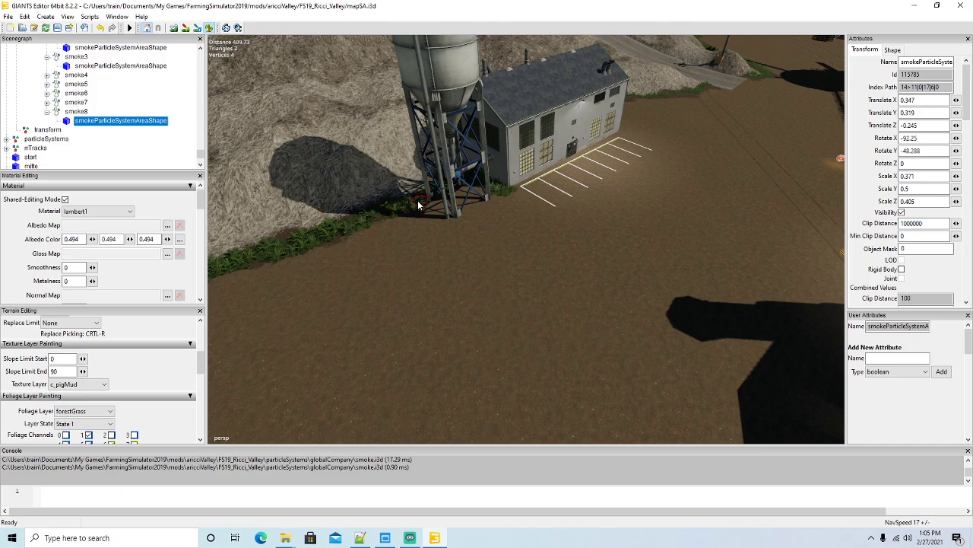
mouse_move(418, 205)
left_mouse_down()
mouse_move(492, 197)
mouse_move(392, 227)
left_mouse_up()
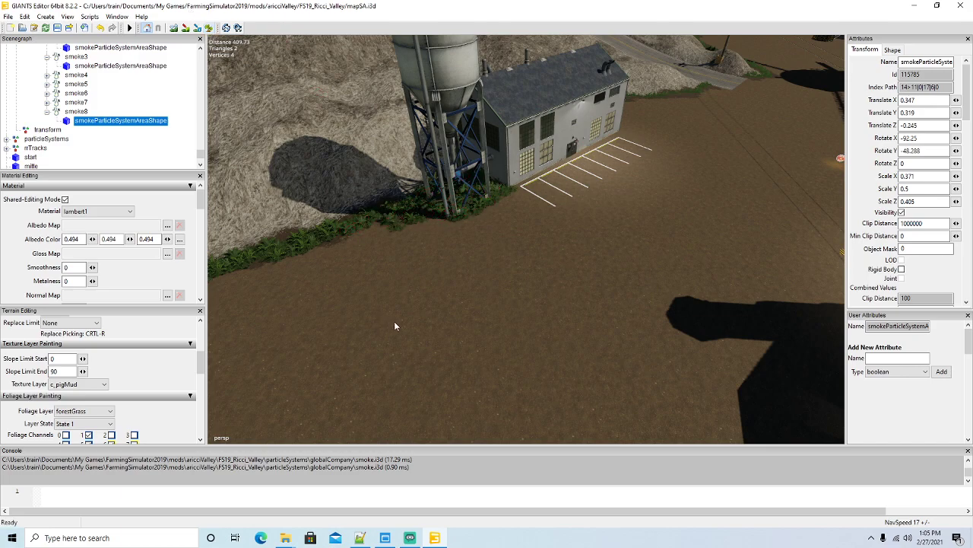
Step: Paint decoFoliage in the bigAlive chaerophyllum state along the office building's end wall and around its front corner
left_click_drag(394, 321, 445, 244, "alt")
scroll(445, 244, "up", 10)
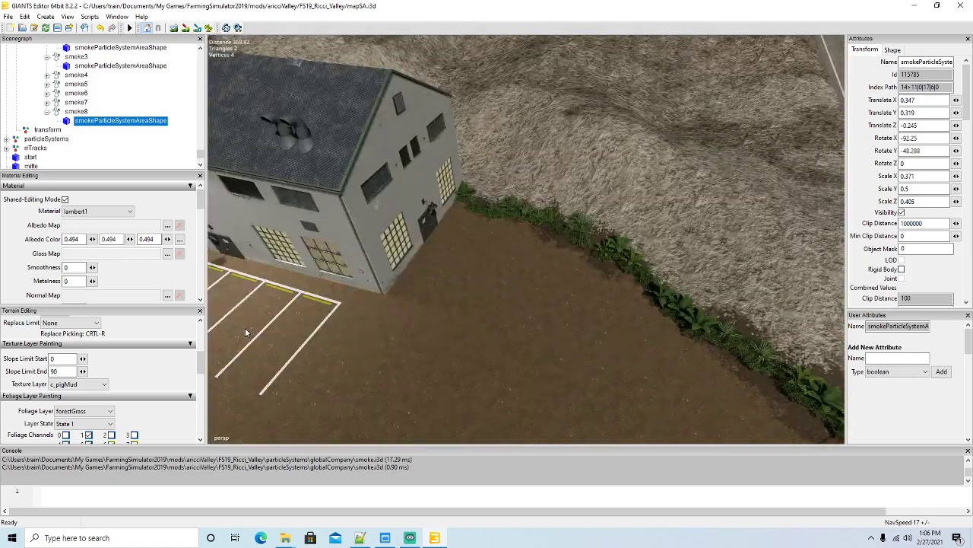
left_click(209, 27)
left_click(210, 28)
left_click_drag(543, 392, 492, 371, "alt")
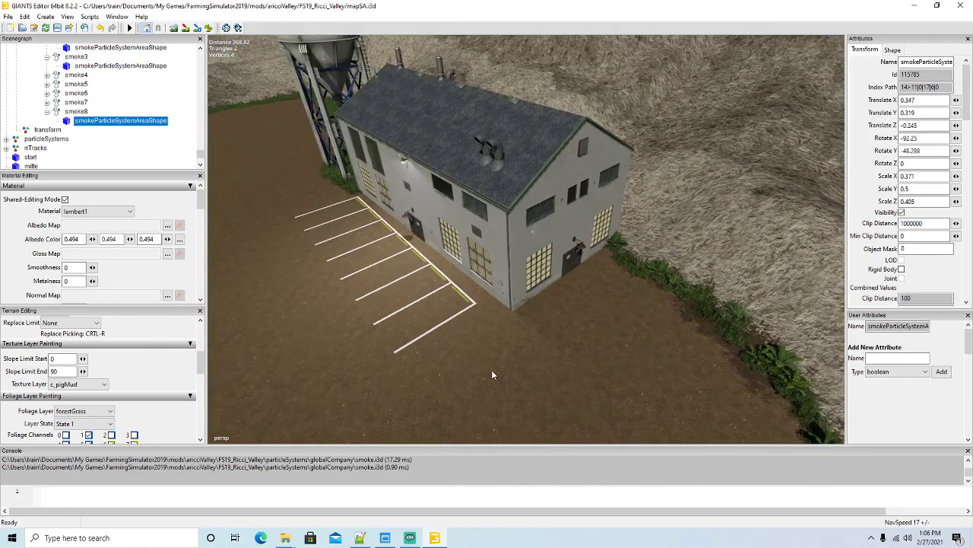
left_click(92, 411)
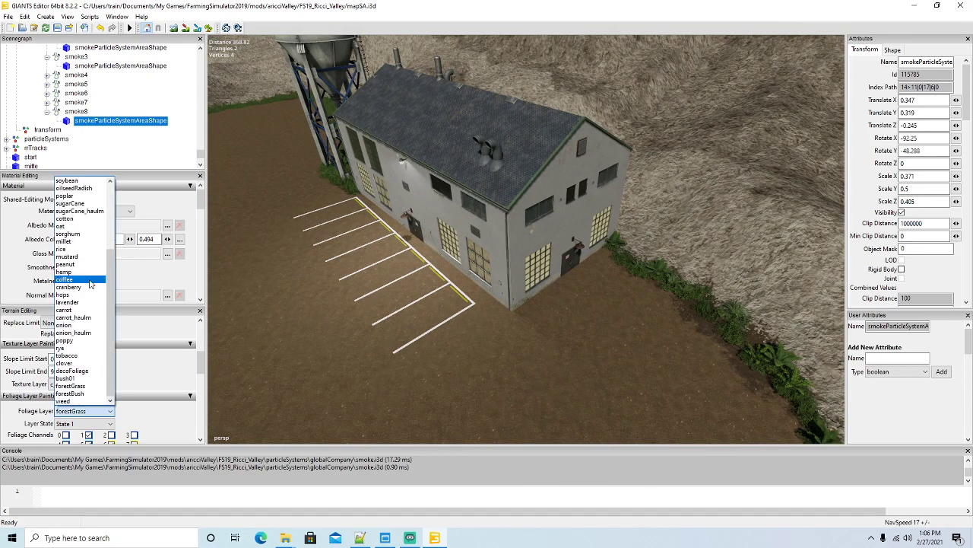
left_click(79, 370)
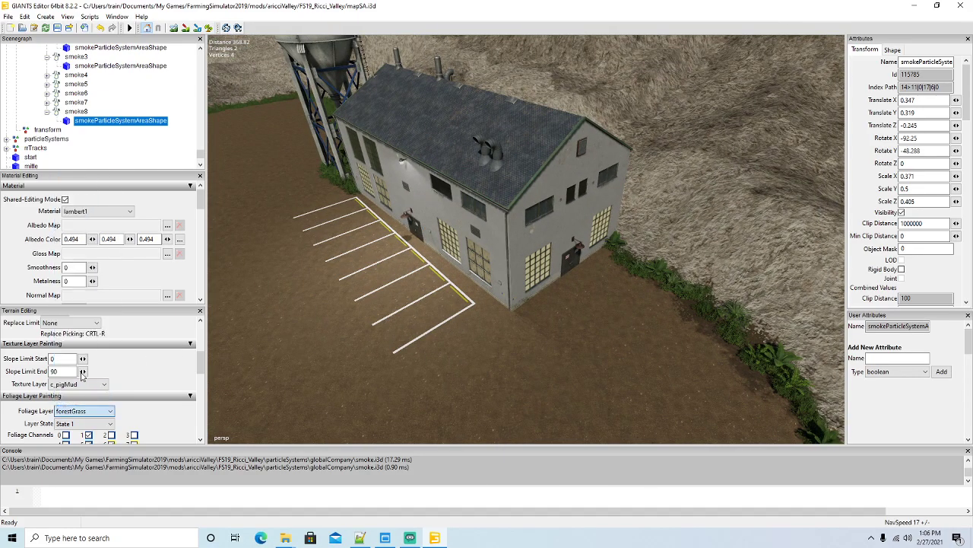
left_click(90, 423)
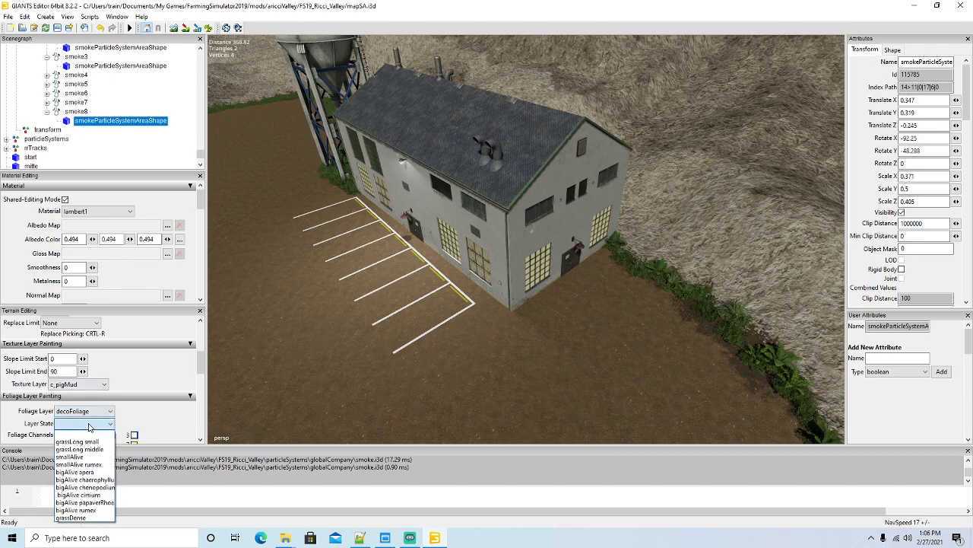
left_click(97, 479)
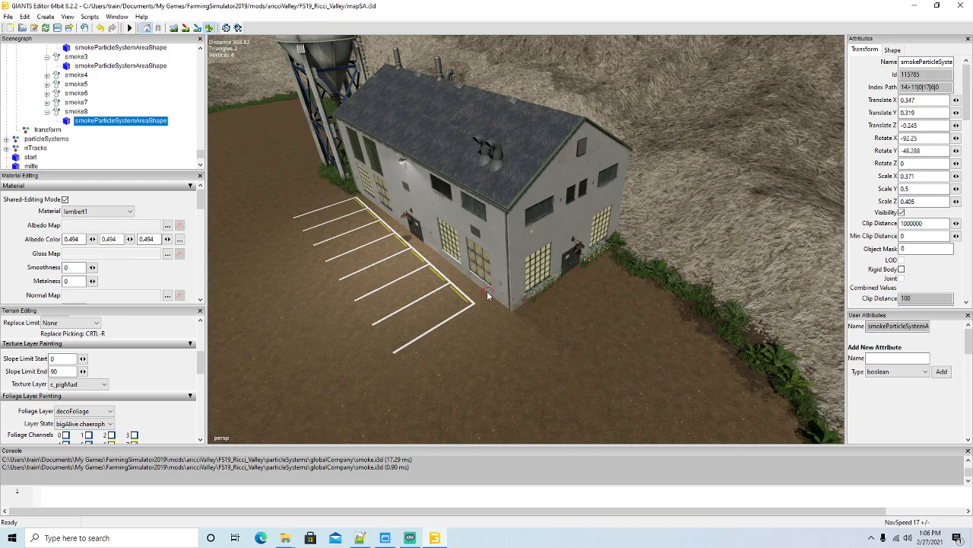
left_click_drag(488, 295, 501, 307)
Step: Paint bigAlive chaerophyllum plants along the office building's front wall, beside the silo legs and the first parking spaces
left_click(211, 30)
mouse_move(385, 309)
left_mouse_down("alt")
mouse_move(332, 272)
mouse_move(426, 320)
left_mouse_up("alt")
scroll(333, 272, "up", 3)
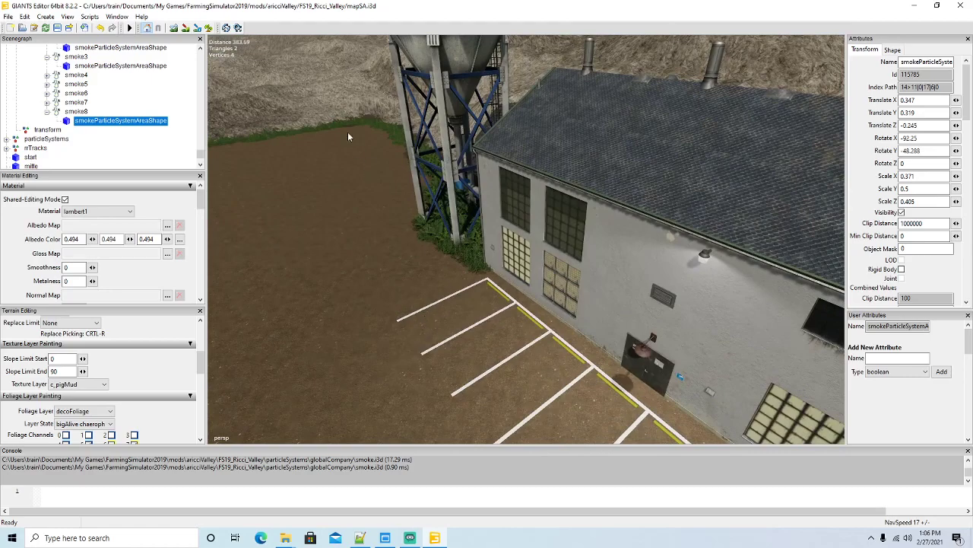
mouse_move(489, 270)
left_mouse_down()
mouse_move(466, 258)
mouse_move(475, 253)
mouse_move(559, 318)
left_mouse_up()
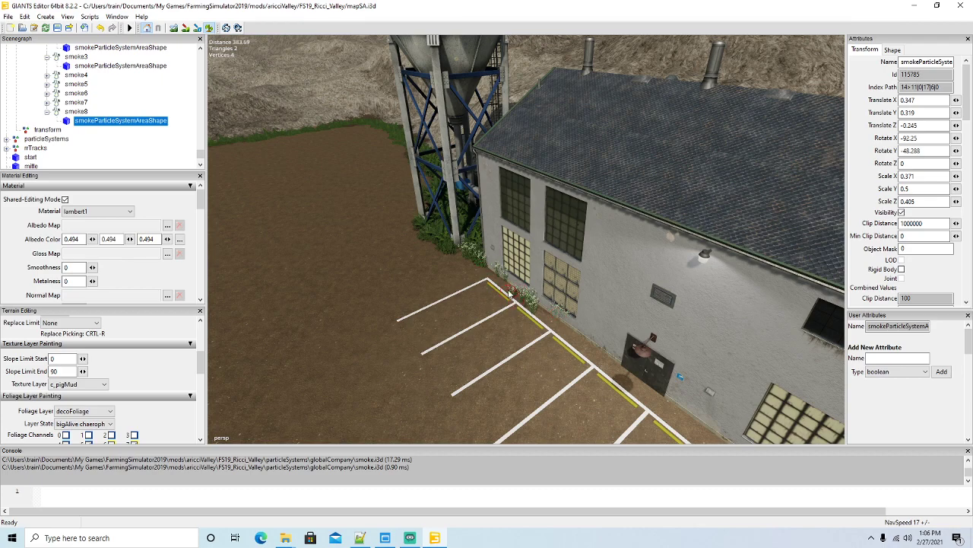
Step: Erase the bigAlive chaerophyllum plants spilling onto the first parking space by the office building's front wall
mouse_move(510, 293)
left_mouse_down("shift")
mouse_move(543, 320)
mouse_move(508, 282)
left_mouse_up("shift")
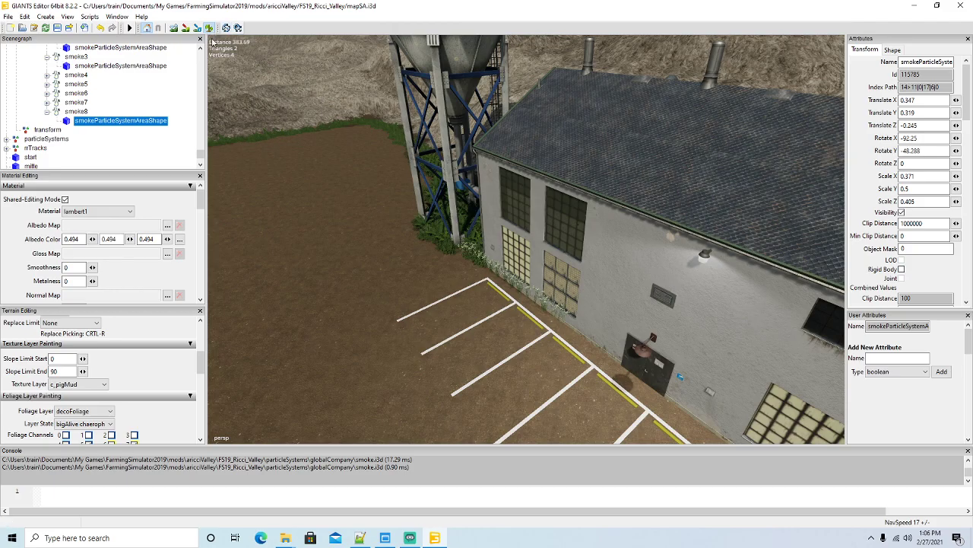
left_click_drag(304, 190, 646, 342, "alt")
scroll(346, 228, "down", 5)
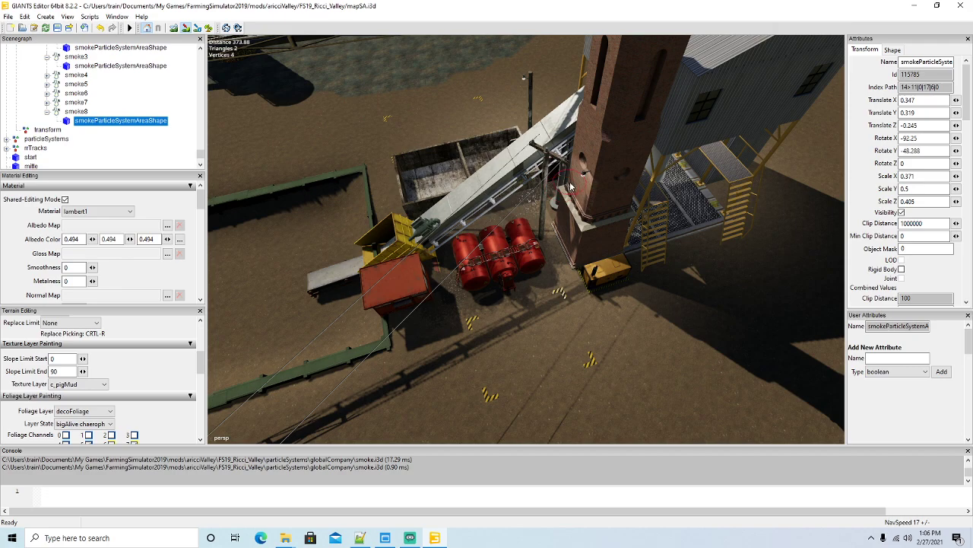
Step: Try a patch of decoFoliage in the bigAlive chenopodium state between the red tanks and the brick chimney, and undo it
left_click(83, 422)
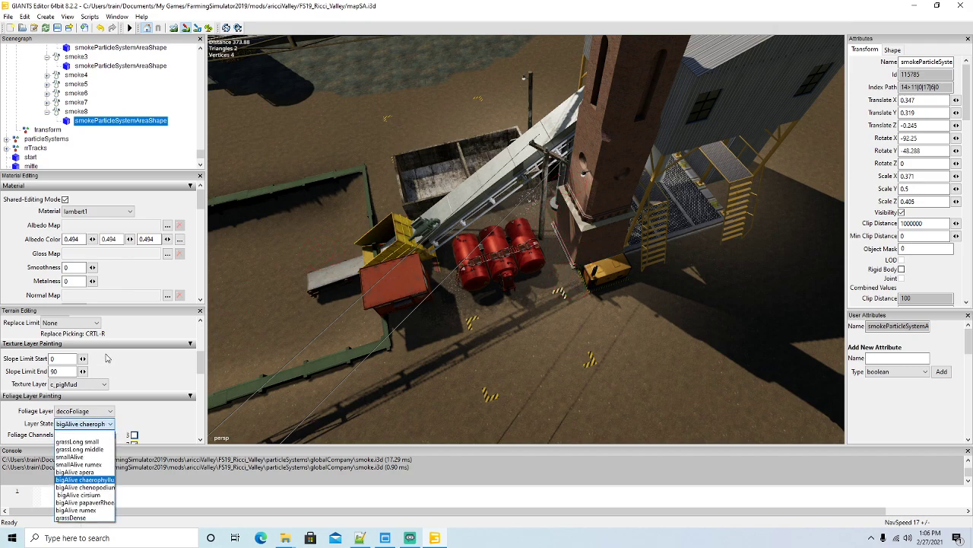
left_click(108, 487)
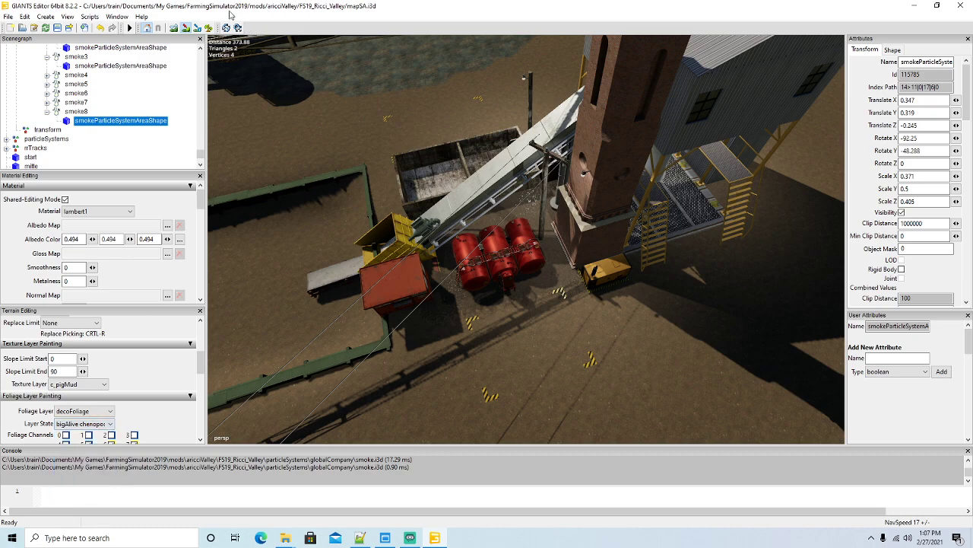
left_click(208, 28)
left_click_drag(528, 213, 540, 205)
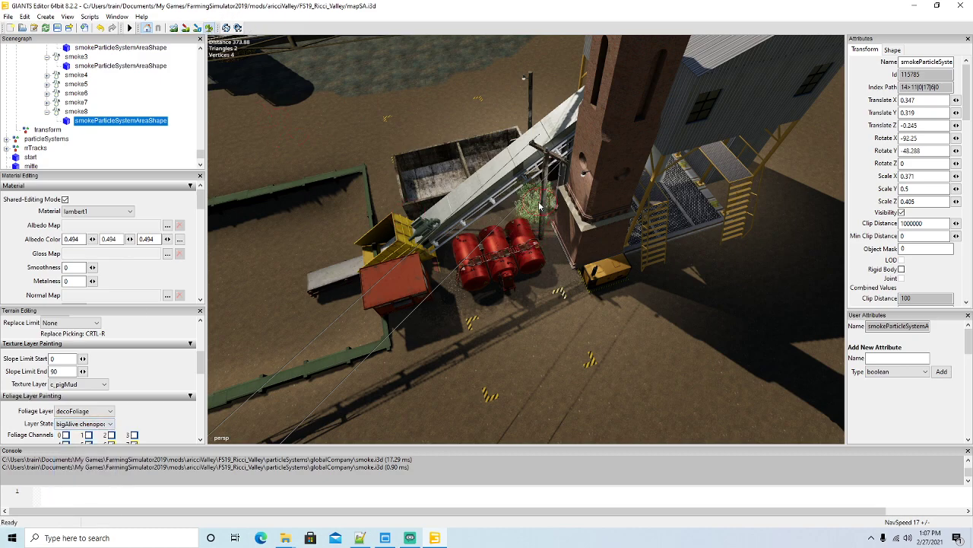
left_click(99, 28)
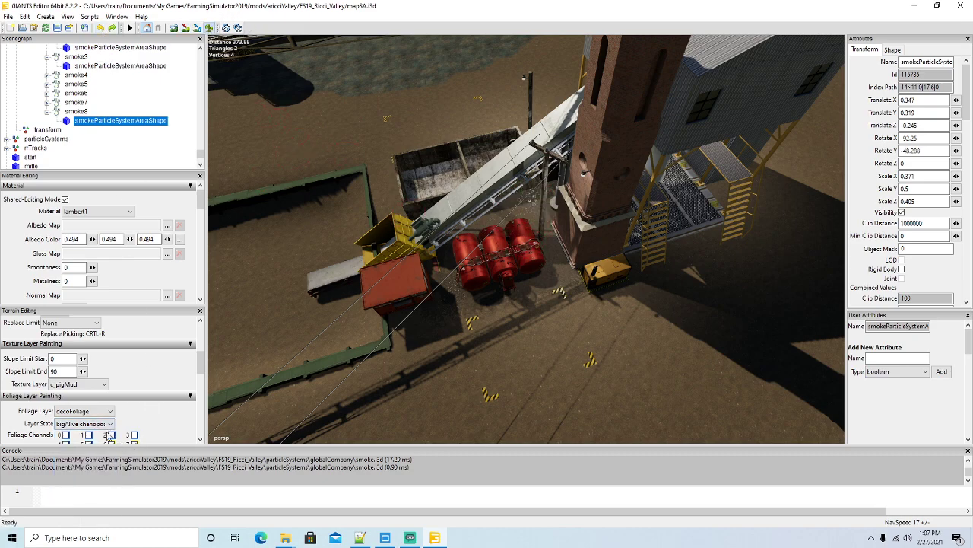
Step: Paint decoFoliage in the bigAlive cirsium state around the red tanks, the brick chimney's base and the area under the conveyor
left_click(106, 423)
left_click(84, 496)
mouse_move(525, 232)
left_mouse_down()
mouse_move(536, 230)
mouse_move(549, 203)
mouse_move(452, 243)
mouse_move(438, 300)
mouse_move(552, 228)
mouse_move(559, 262)
mouse_move(540, 217)
left_mouse_up()
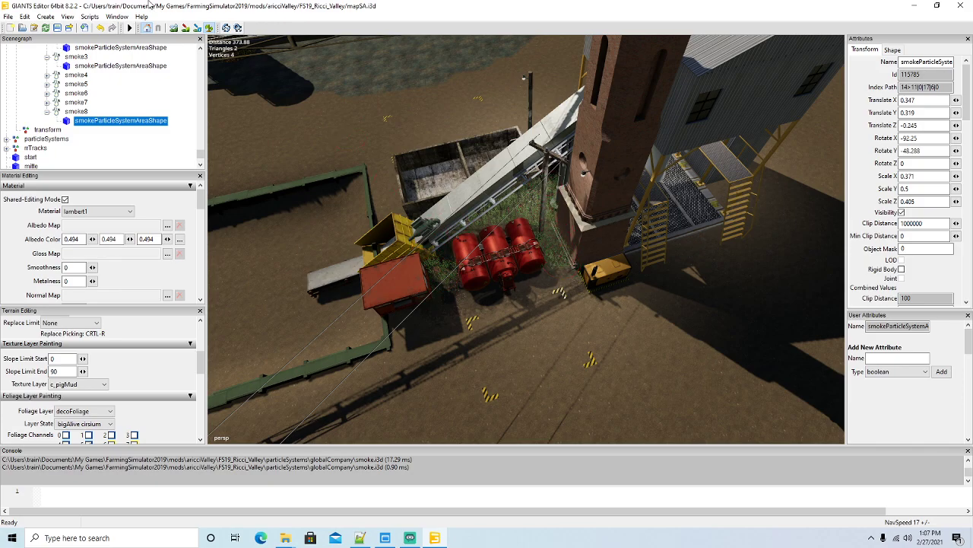
Step: Paint the c_pigMud ground texture around the corrugated tower's base, from the ladder platform to the door
right_click_drag(345, 166, 597, 366)
key("s")
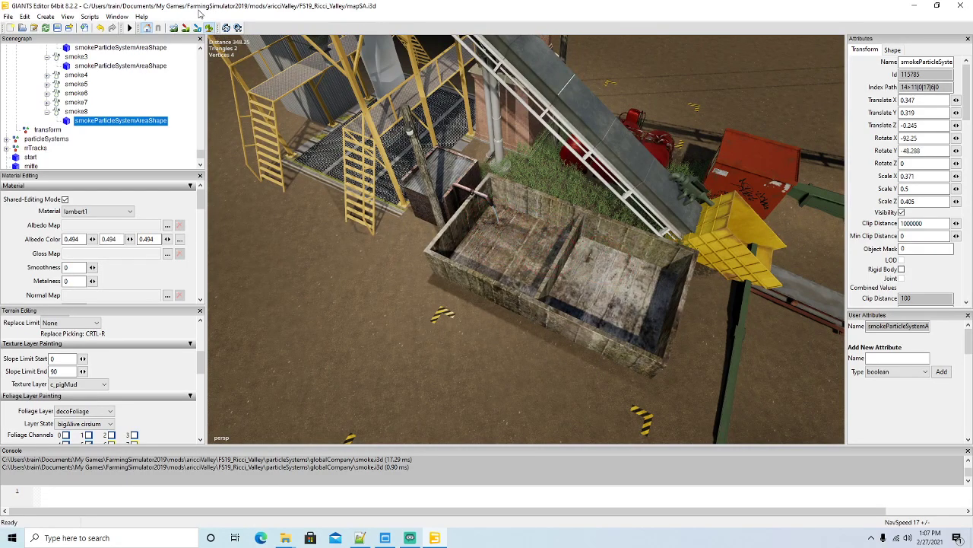
scroll(295, 274, "down", 3)
left_click_drag(295, 273, 617, 296, "alt")
scroll(265, 216, "up", 6)
scroll(493, 299, "down", 2)
scroll(389, 254, "up", 4)
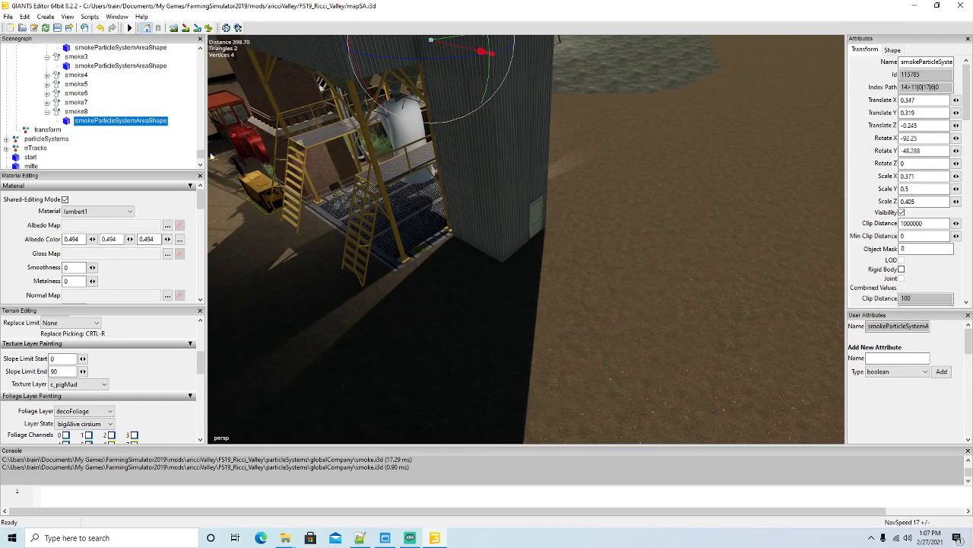
left_click(431, 259)
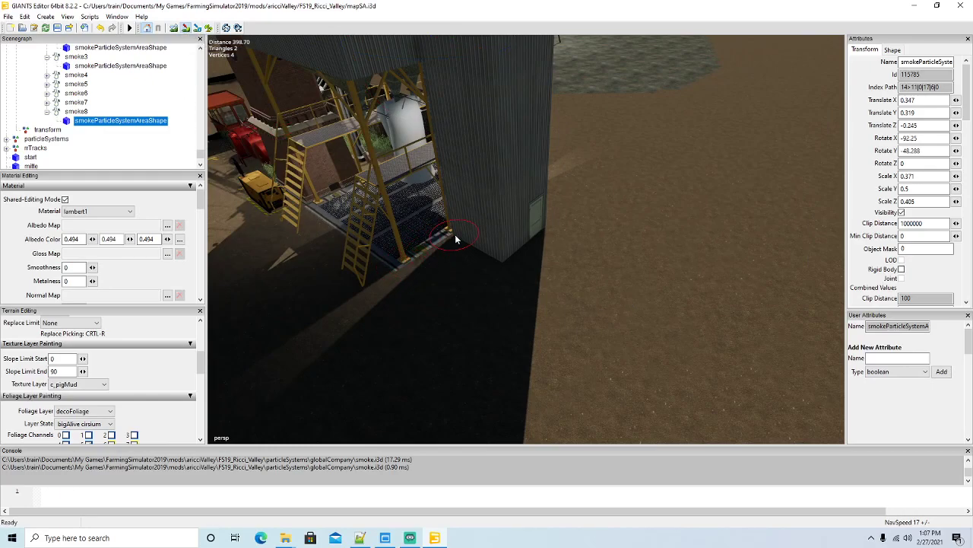
left_click(530, 199)
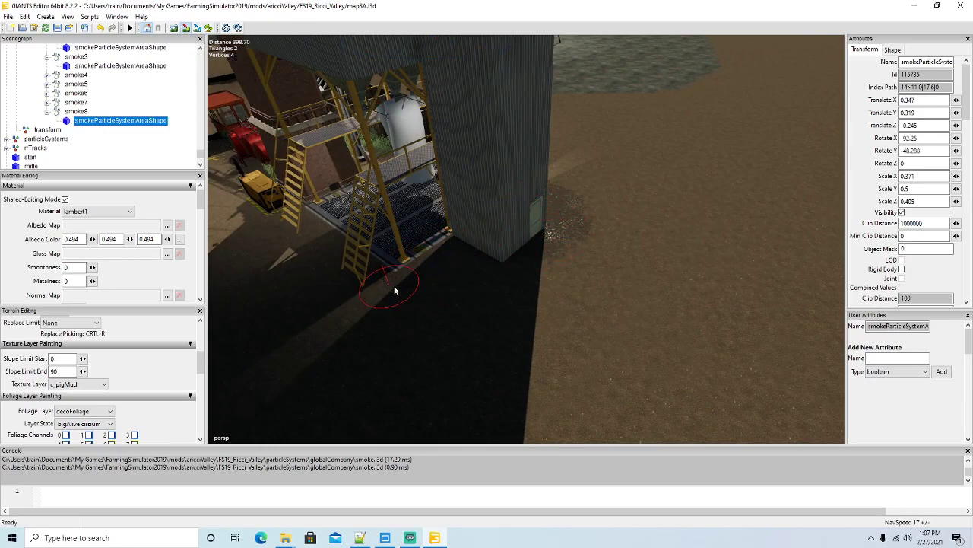
Step: Paint bigAlive cirsium plants along the corrugated tower's shaded wall between the ladder platform and the door corner
left_click(456, 253)
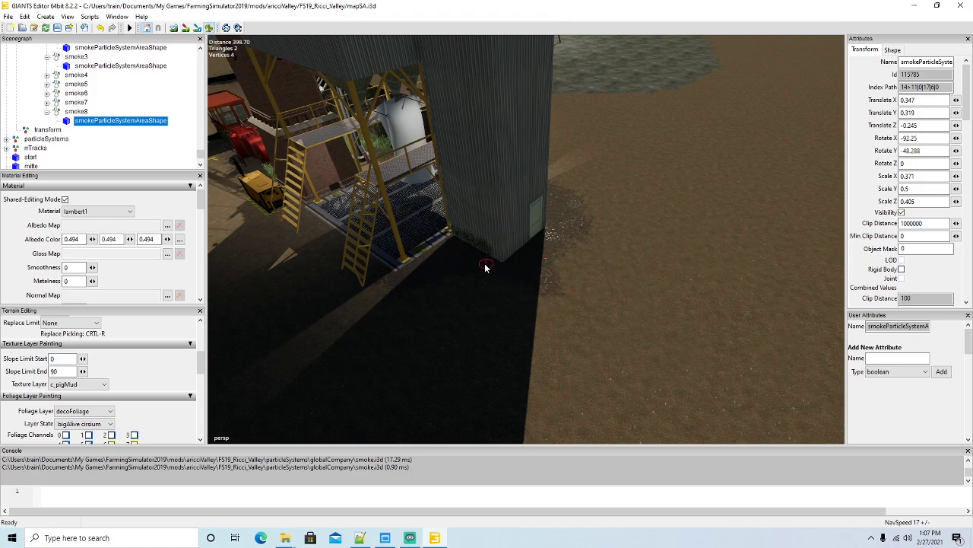
left_click(449, 246)
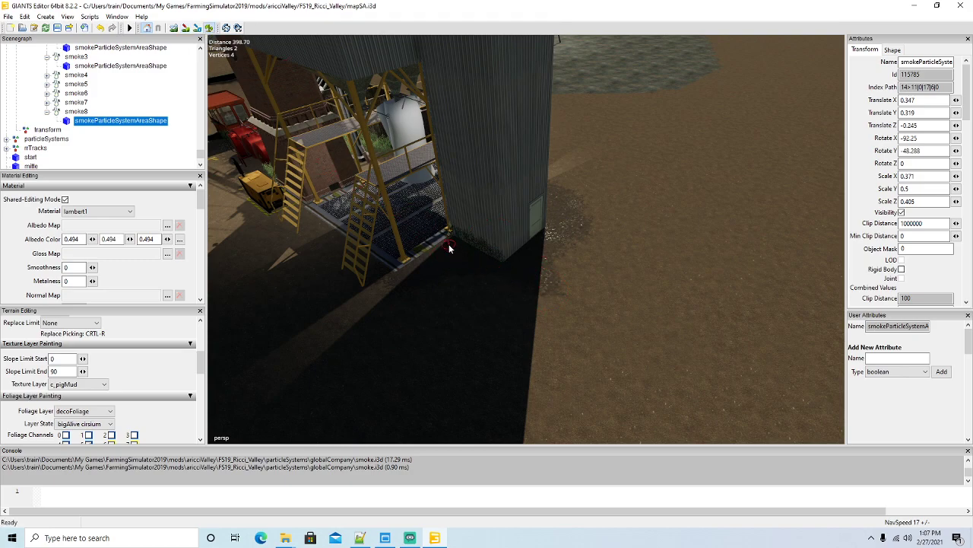
left_click(506, 270)
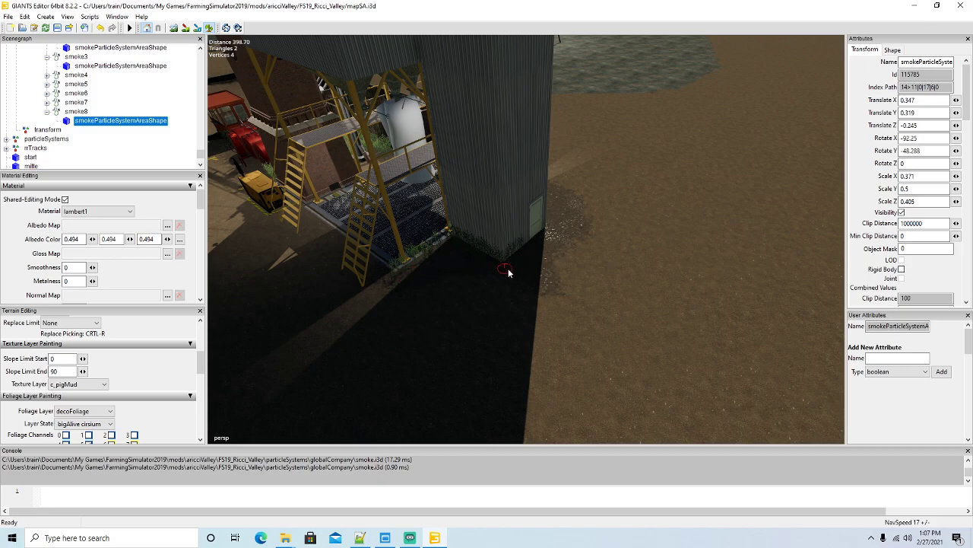
left_click(214, 29)
Step: Paint bigAlive cirsium plants along the corrugated tower's opposite wall up to the ladder platform
mouse_move(454, 280)
left_mouse_down("alt")
mouse_move(485, 264)
mouse_move(497, 233)
mouse_move(257, 289)
mouse_move(194, 293)
left_mouse_up("alt")
scroll(497, 232, "up", 3)
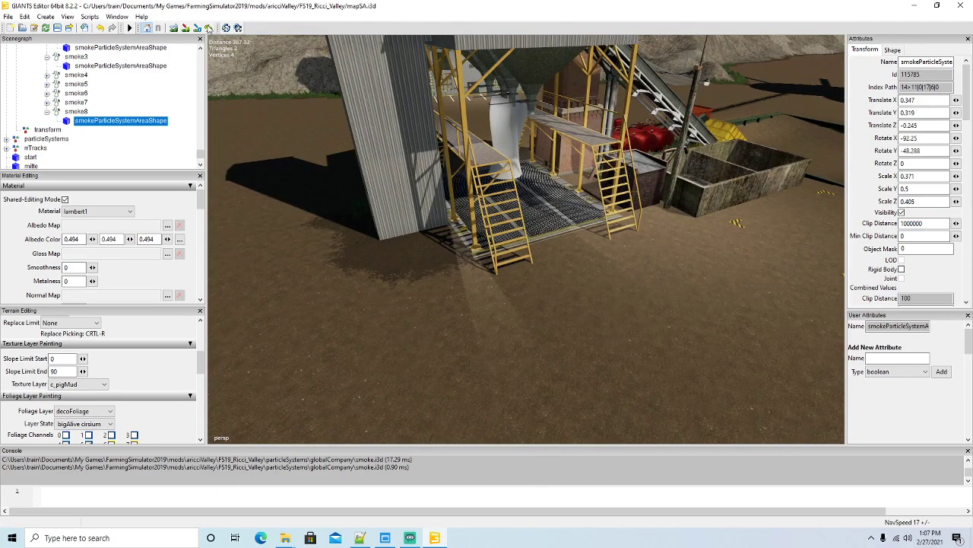
left_click(208, 28)
mouse_move(374, 244)
left_mouse_down()
mouse_move(437, 236)
mouse_move(418, 231)
mouse_move(446, 238)
mouse_move(450, 254)
mouse_move(367, 236)
left_mouse_up()
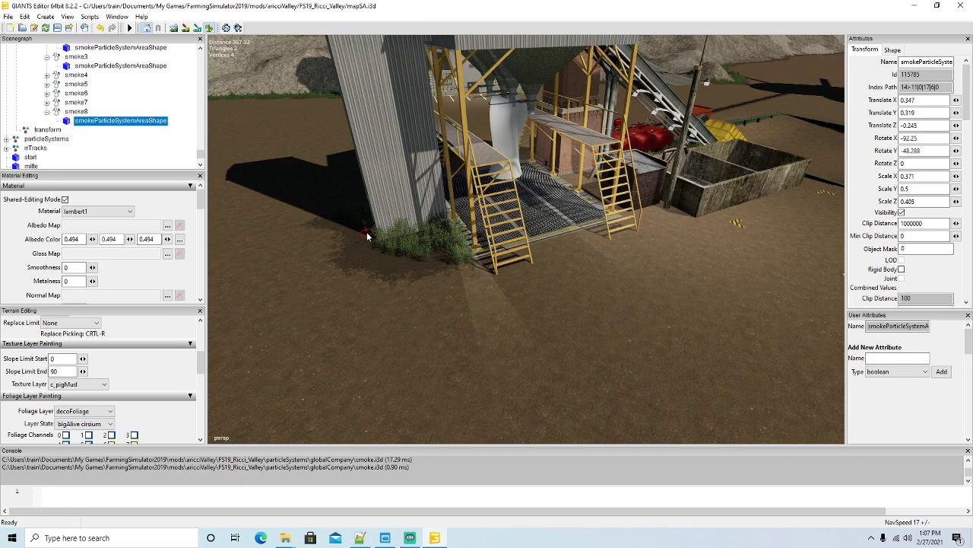
left_click(209, 29)
Step: Paint c_pigMud ground along the brick shed and concrete bins, and plant bigAlive cirsium beside the shed and the bins' near corner
mouse_move(505, 284)
left_mouse_down("alt")
mouse_move(528, 279)
mouse_move(573, 227)
mouse_move(580, 248)
mouse_move(499, 303)
left_mouse_up("alt")
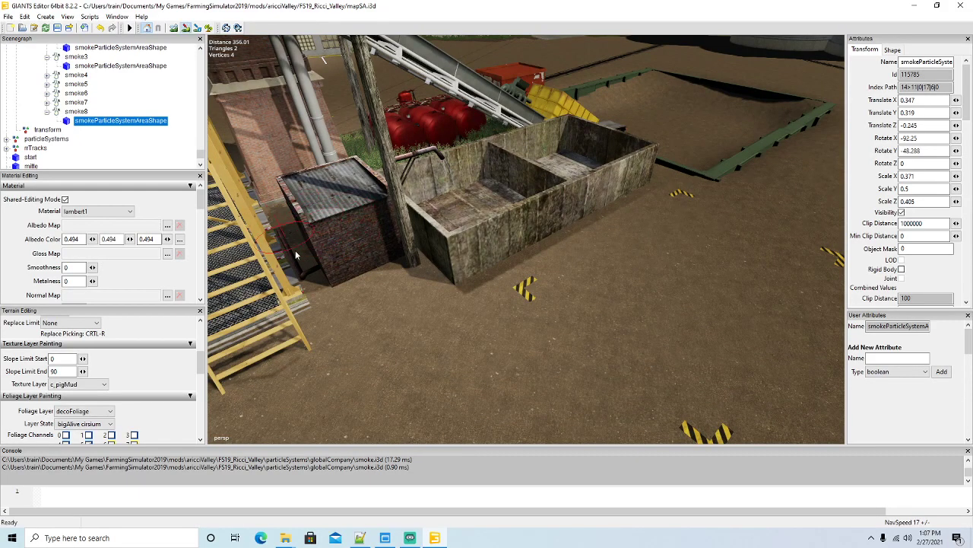
mouse_move(296, 251)
left_mouse_down()
mouse_move(413, 303)
mouse_move(327, 288)
mouse_move(527, 262)
mouse_move(668, 199)
mouse_move(697, 168)
mouse_move(476, 282)
mouse_move(719, 204)
left_mouse_up()
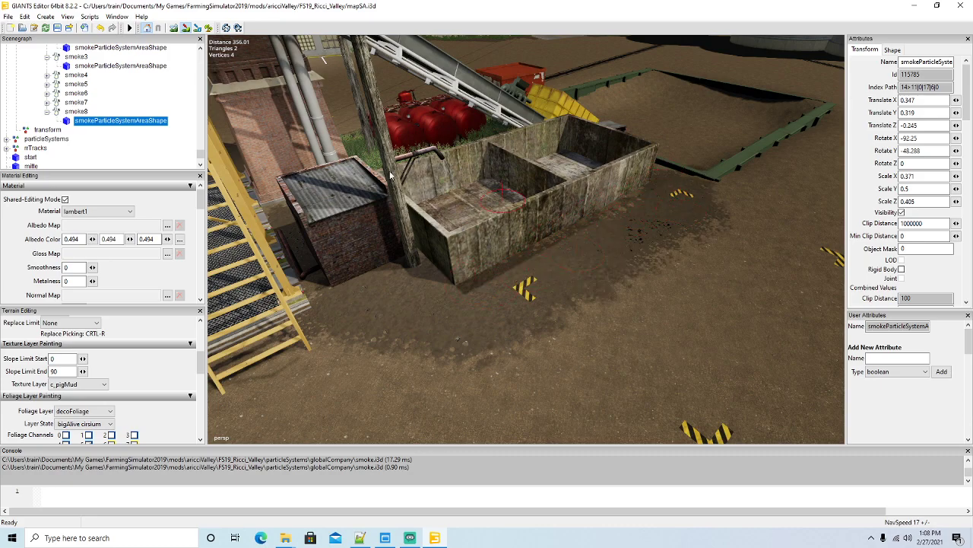
left_click(209, 29)
left_click_drag(293, 234, 296, 243)
mouse_move(326, 302)
left_mouse_down()
mouse_move(419, 270)
mouse_move(449, 288)
left_mouse_up()
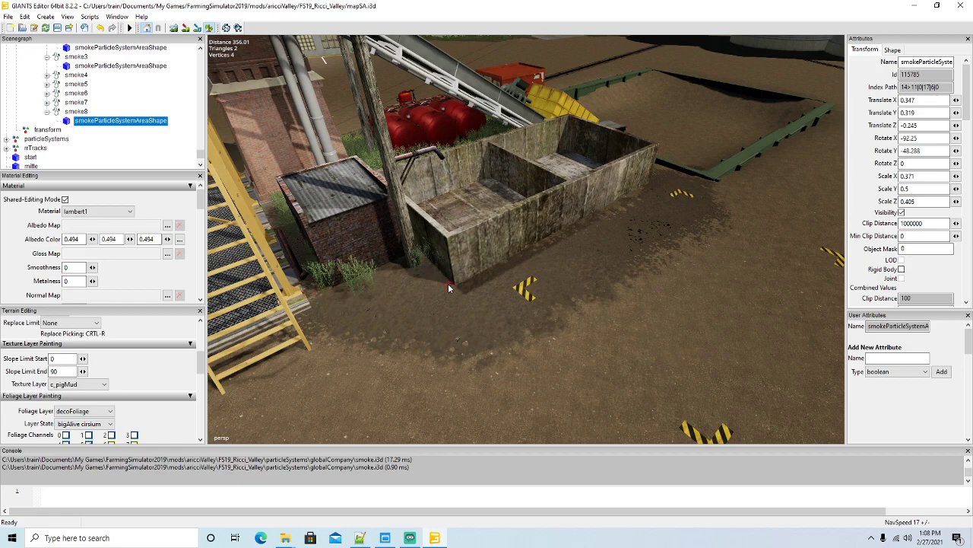
mouse_move(375, 297)
left_mouse_down()
mouse_move(430, 272)
mouse_move(465, 298)
mouse_move(298, 289)
mouse_move(270, 308)
left_mouse_up()
left_click(210, 29)
Step: Paint the c_pigMud texture between the concrete bins and the green barrier and around the barrier's outer sides
scroll(438, 307, "down", 5)
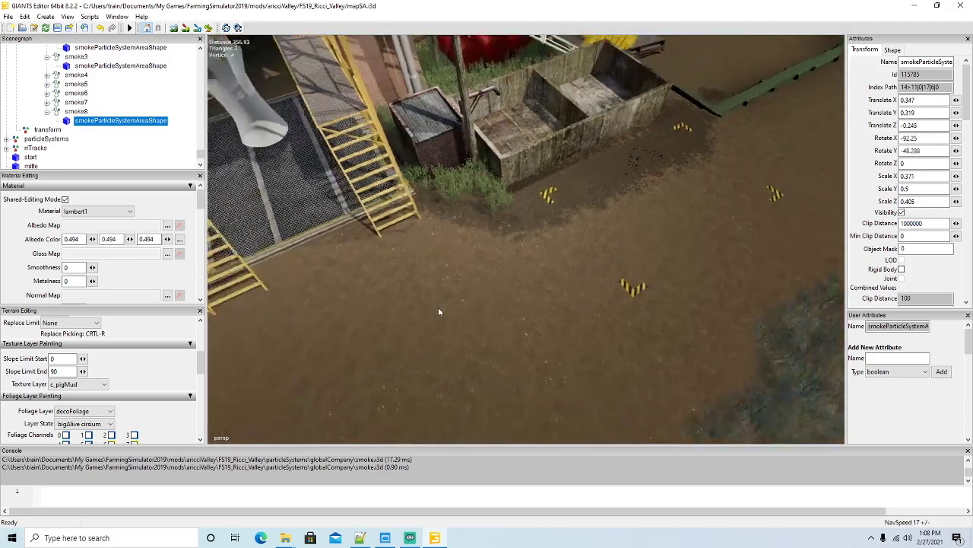
mouse_move(438, 306)
left_mouse_down("alt")
mouse_move(492, 230)
mouse_move(380, 348)
mouse_move(352, 313)
mouse_move(289, 313)
mouse_move(232, 162)
left_mouse_up("alt")
scroll(492, 230, "up", 5)
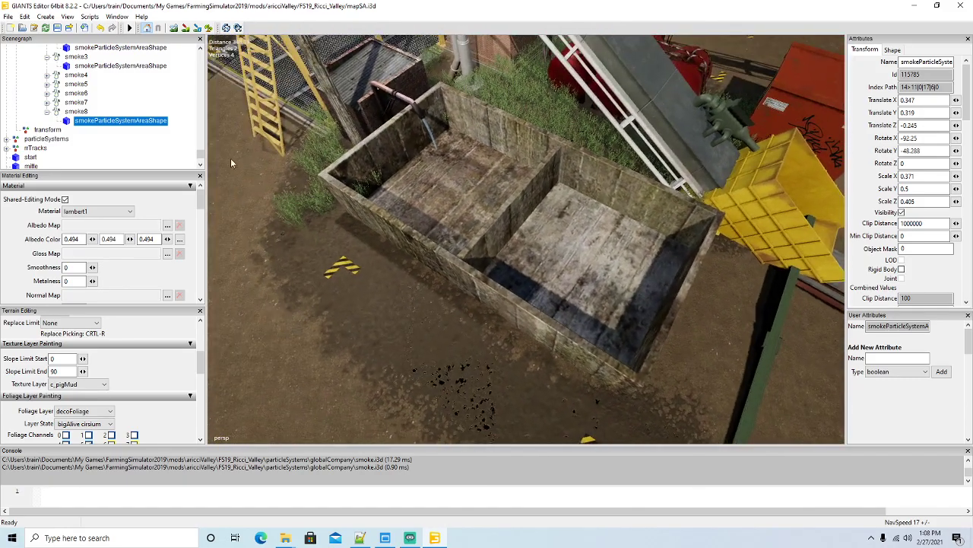
left_click(209, 29)
left_click_drag(238, 235, 335, 258, "alt")
scroll(297, 244, "down", 5)
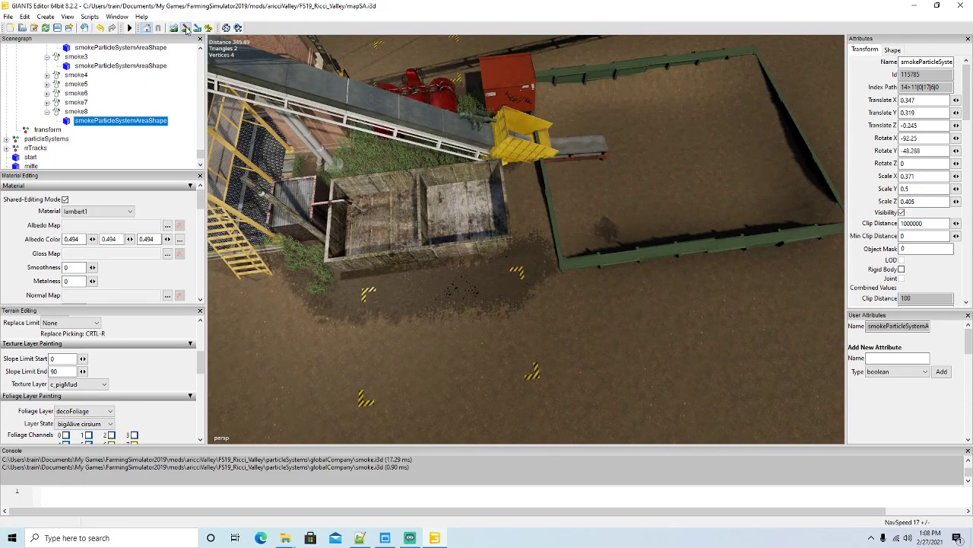
mouse_move(522, 227)
left_mouse_down()
mouse_move(536, 190)
mouse_move(506, 232)
left_mouse_up()
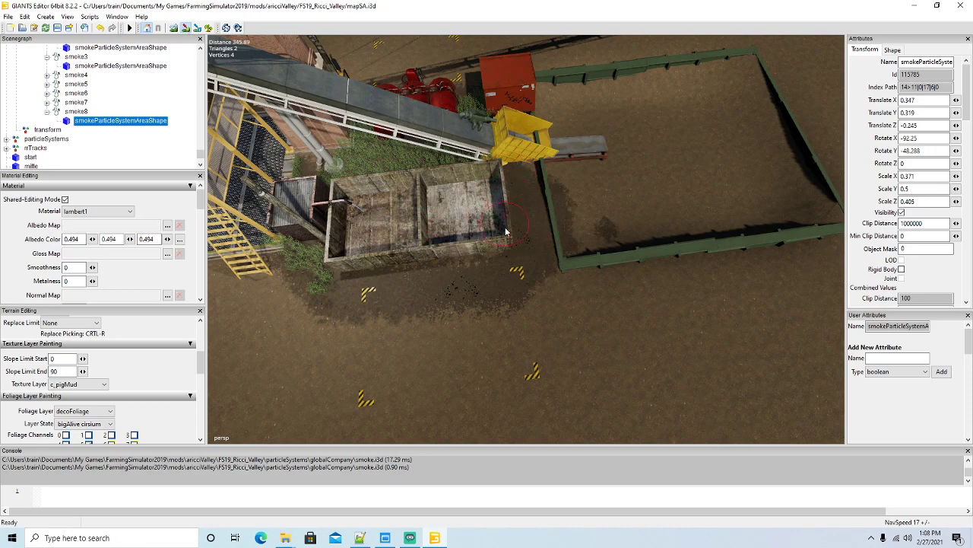
left_click(188, 28)
mouse_move(466, 337)
left_mouse_down("alt")
mouse_move(496, 323)
mouse_move(479, 167)
mouse_move(466, 170)
mouse_move(532, 126)
mouse_move(498, 145)
mouse_move(601, 125)
mouse_move(663, 129)
mouse_move(742, 209)
mouse_move(608, 285)
mouse_move(657, 240)
mouse_move(643, 146)
mouse_move(532, 251)
mouse_move(631, 205)
mouse_move(643, 167)
mouse_move(478, 257)
mouse_move(489, 331)
mouse_move(509, 314)
mouse_move(532, 332)
mouse_move(678, 275)
left_mouse_up("alt")
left_click(187, 28)
Step: Paint bigAlive cirsium plants along the green barrier's sides, beside the concrete bins and around the yellow hopper
left_click(210, 29)
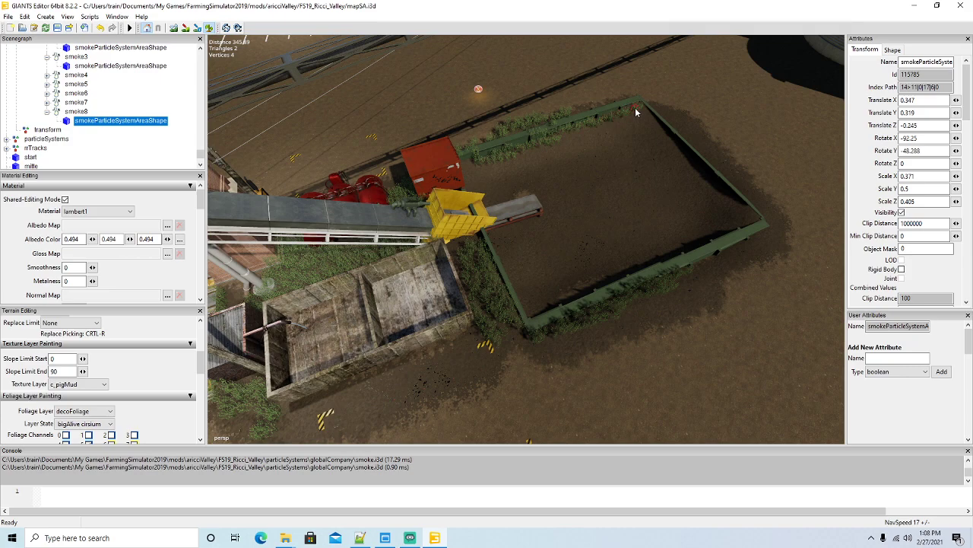
mouse_move(688, 259)
left_mouse_down()
mouse_move(546, 303)
mouse_move(515, 291)
left_mouse_up()
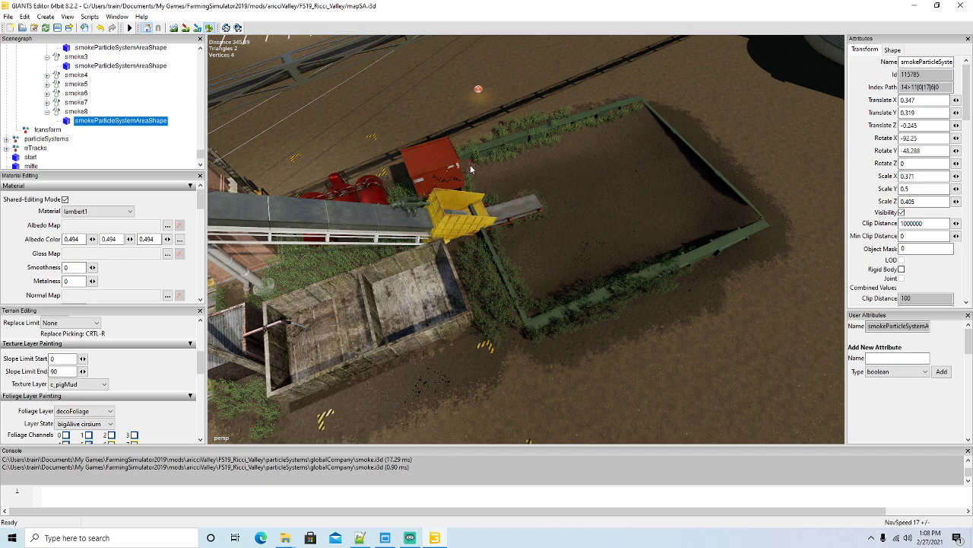
left_click(208, 29)
Step: Paint the c_pigMud texture around the bases of the twin silos on their shaded side
mouse_move(642, 343)
left_mouse_down("alt")
mouse_move(545, 311)
mouse_move(448, 334)
mouse_move(490, 305)
mouse_move(430, 277)
mouse_move(629, 317)
left_mouse_up("alt")
scroll(545, 313, "down", 2)
scroll(545, 313, "down", 4)
scroll(491, 306, "up", 2)
scroll(431, 278, "up", 3)
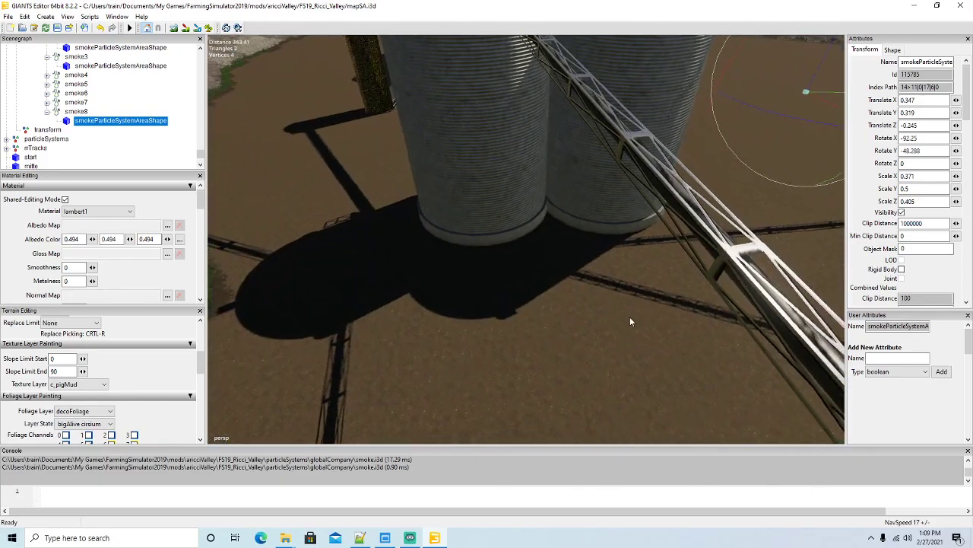
left_click(186, 29)
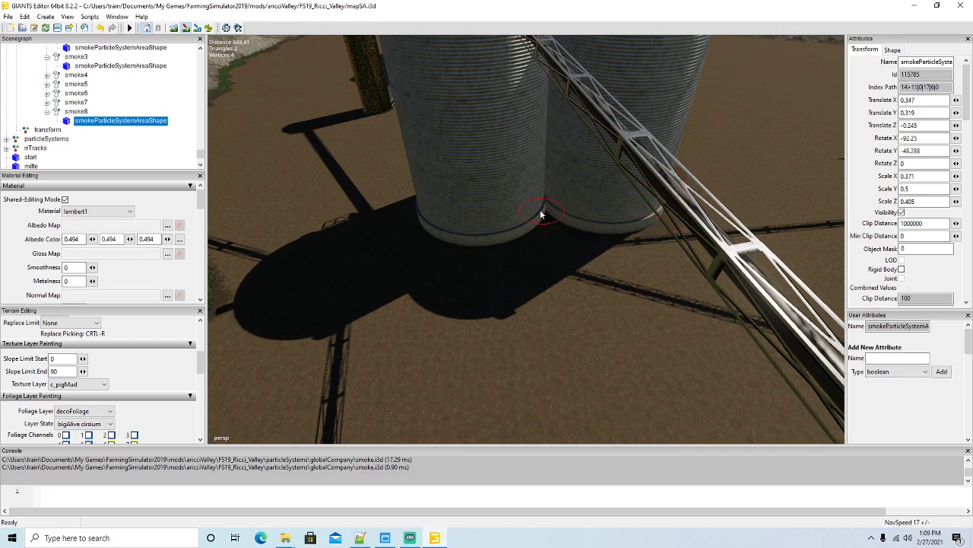
left_click_drag(422, 228, 543, 182)
Step: Paint bigAlive cirsium plants along both bases of the twin silos on their shaded side
left_click(209, 28)
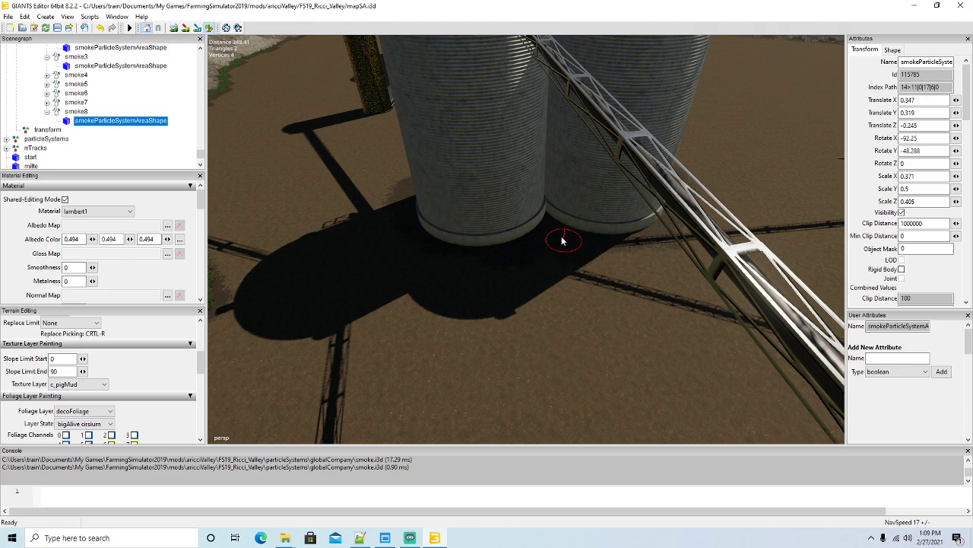
mouse_move(543, 218)
left_mouse_down()
mouse_move(604, 241)
mouse_move(658, 228)
left_mouse_up()
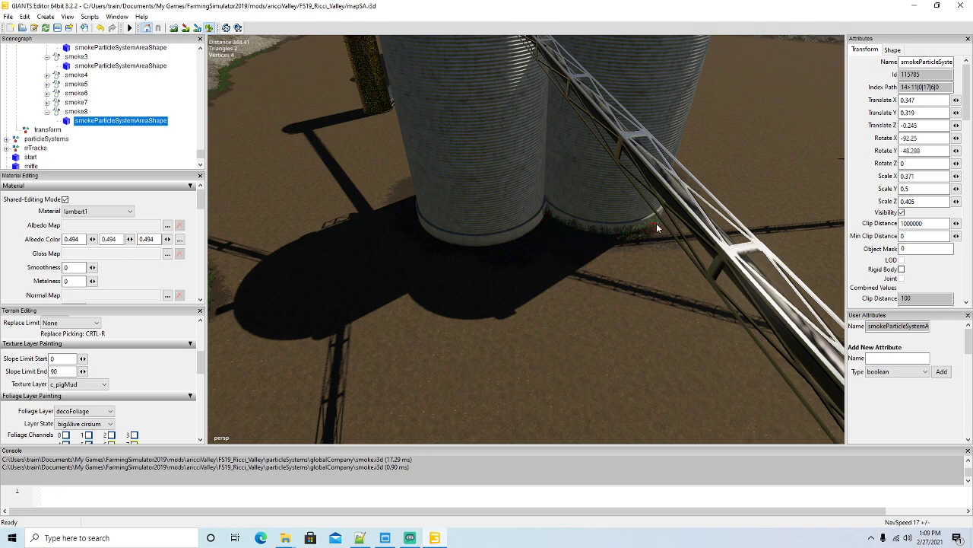
mouse_move(563, 226)
left_mouse_down()
mouse_move(519, 246)
mouse_move(433, 240)
left_mouse_up()
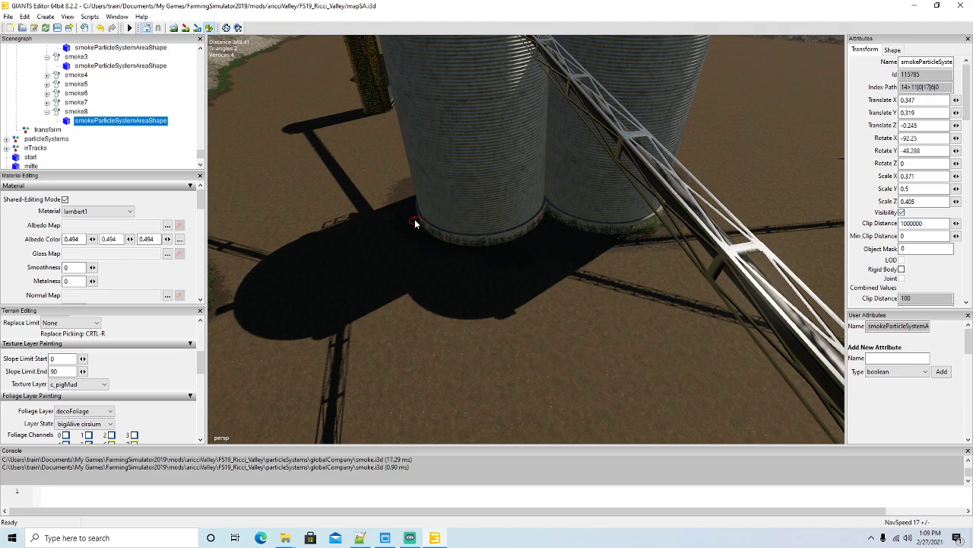
left_click(208, 28)
Step: Paint c_pigMud ground around the twin silos' ladder side and plant bigAlive cirsium along their bases there
mouse_move(322, 216)
left_mouse_down("alt")
mouse_move(253, 144)
mouse_move(616, 250)
left_mouse_up("alt")
scroll(254, 147, "up", 4)
scroll(254, 146, "up", 4)
scroll(381, 175, "up", 4)
scroll(616, 250, "down", 6)
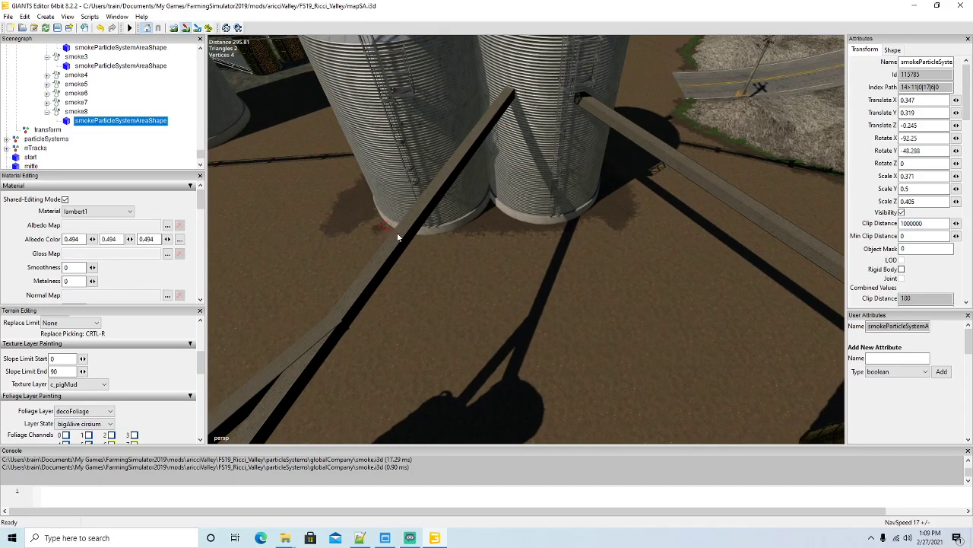
left_click_drag(602, 205, 414, 241)
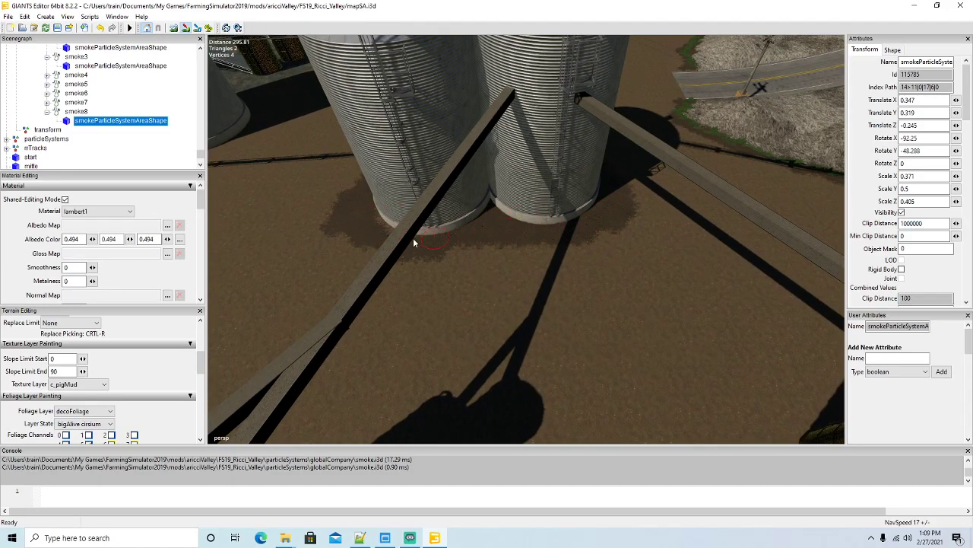
left_click(209, 28)
left_click_drag(606, 188, 598, 212)
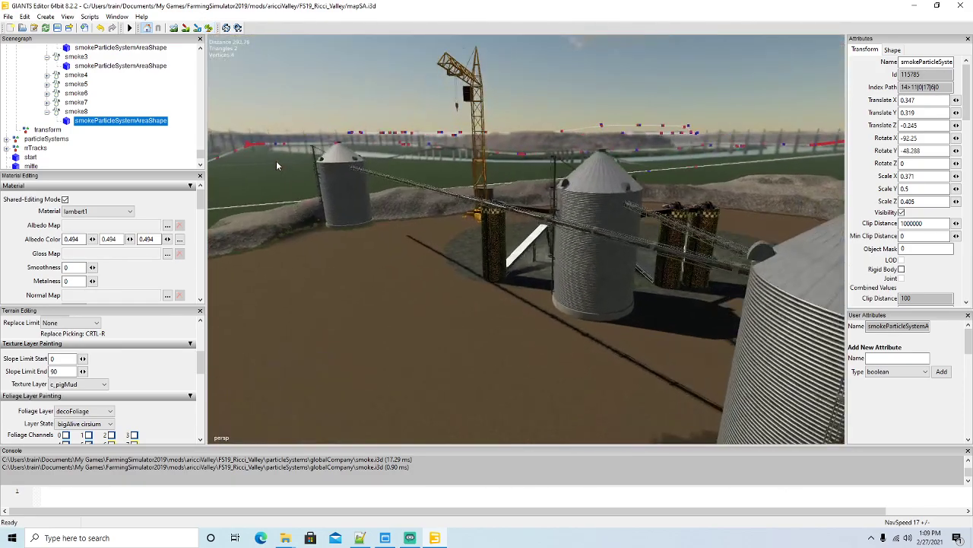
Step: Paint bigAlive cirsium plants along the remaining bare base of the large silo near the green barrier
scroll(276, 165, "up", 5)
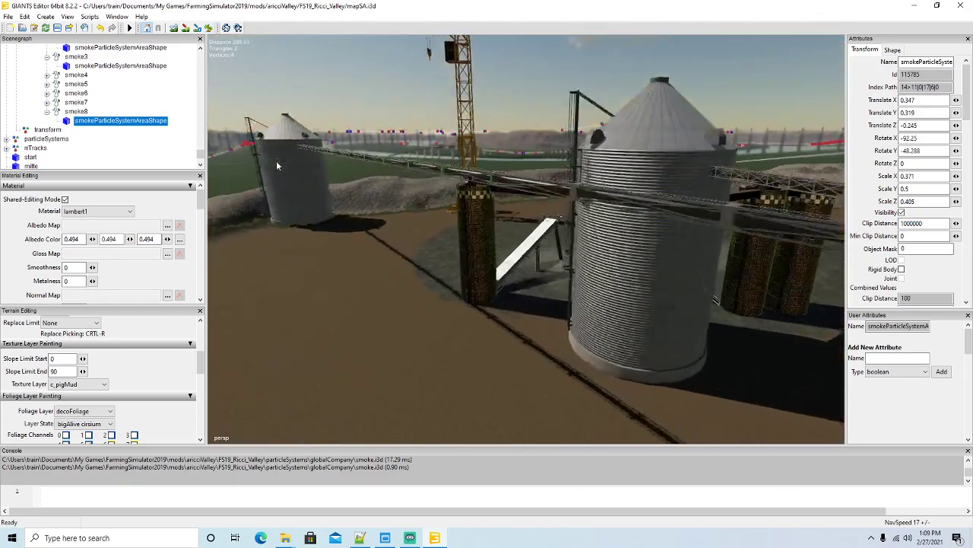
left_click_drag(276, 165, 532, 250, "alt")
left_click(208, 28)
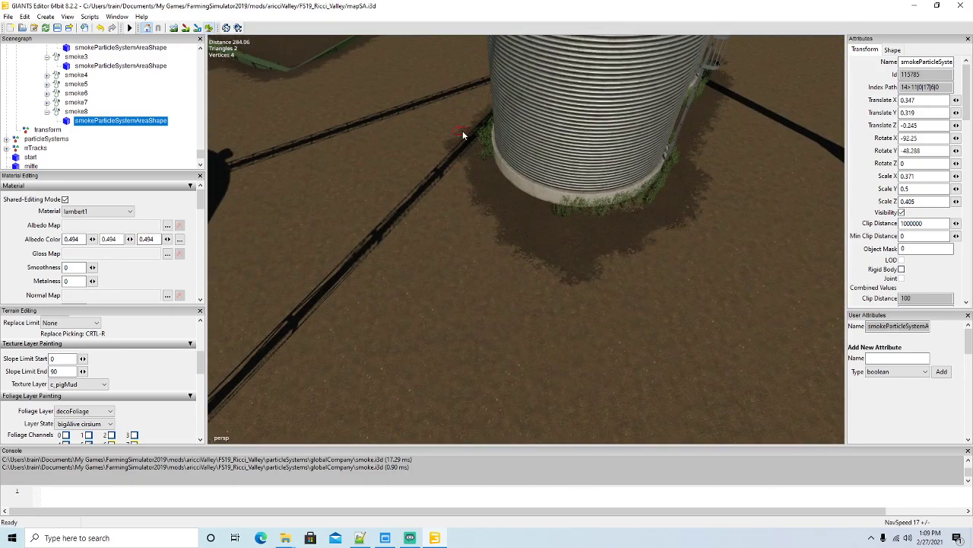
left_click_drag(464, 135, 580, 219)
left_click(209, 28)
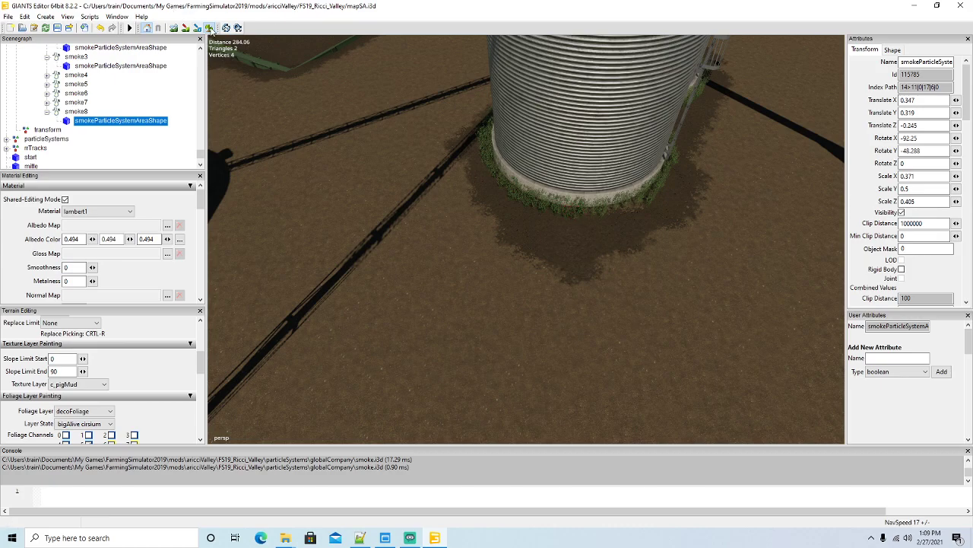
Step: Paint c_pigMud ground and bigAlive cirsium plants around the base of the large silo beside the mossy twin bins
mouse_move(567, 252)
left_mouse_down("alt")
mouse_move(440, 235)
mouse_move(481, 191)
mouse_move(360, 261)
left_mouse_up("alt")
scroll(359, 257, "down", 2)
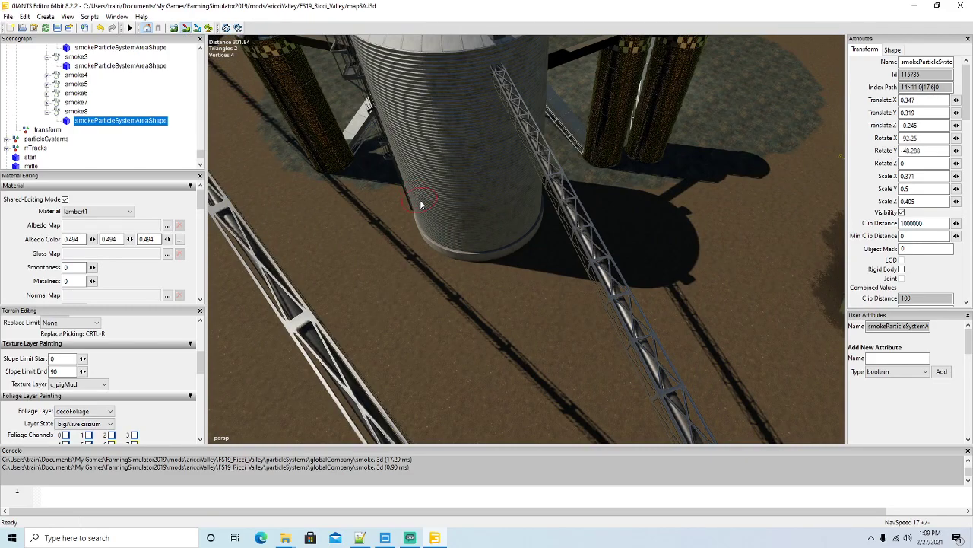
mouse_move(423, 203)
left_mouse_down()
mouse_move(429, 250)
mouse_move(527, 225)
mouse_move(537, 243)
mouse_move(447, 259)
left_mouse_up()
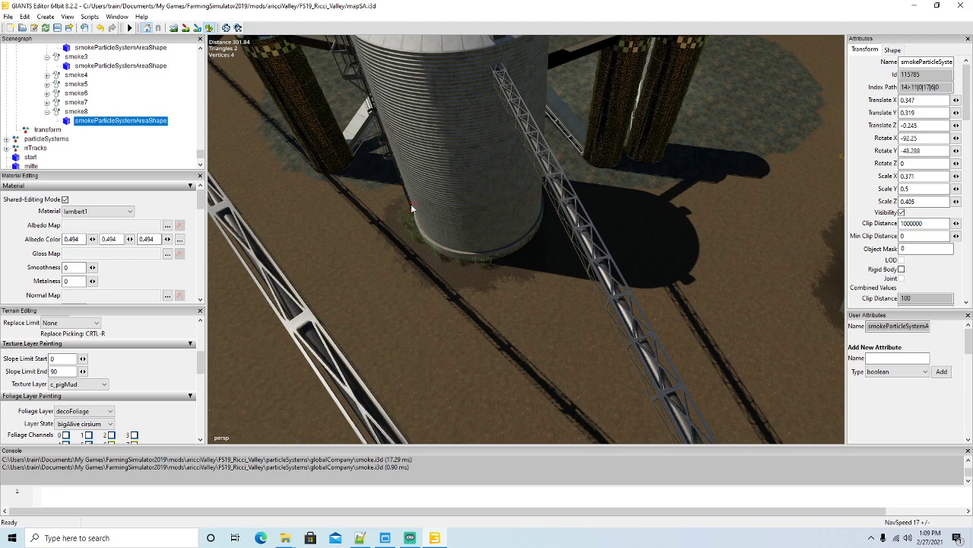
left_click(208, 28)
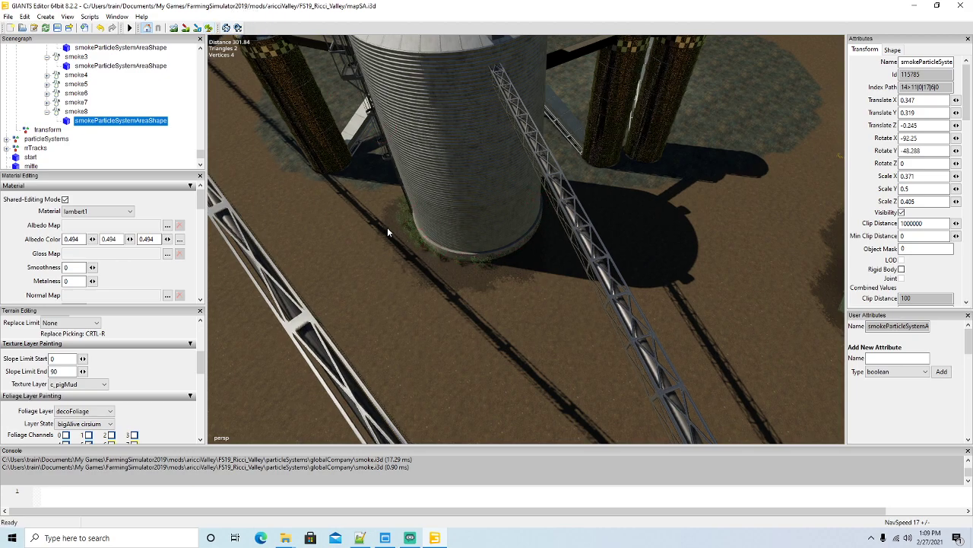
Step: Paint c_pigMud ground and bigAlive cirsium plants at the mossy twin bins' shaded side, between them and the large silo
mouse_move(387, 227)
left_mouse_down("alt")
mouse_move(492, 172)
mouse_move(346, 219)
left_mouse_up("alt")
scroll(492, 172, "up", 3)
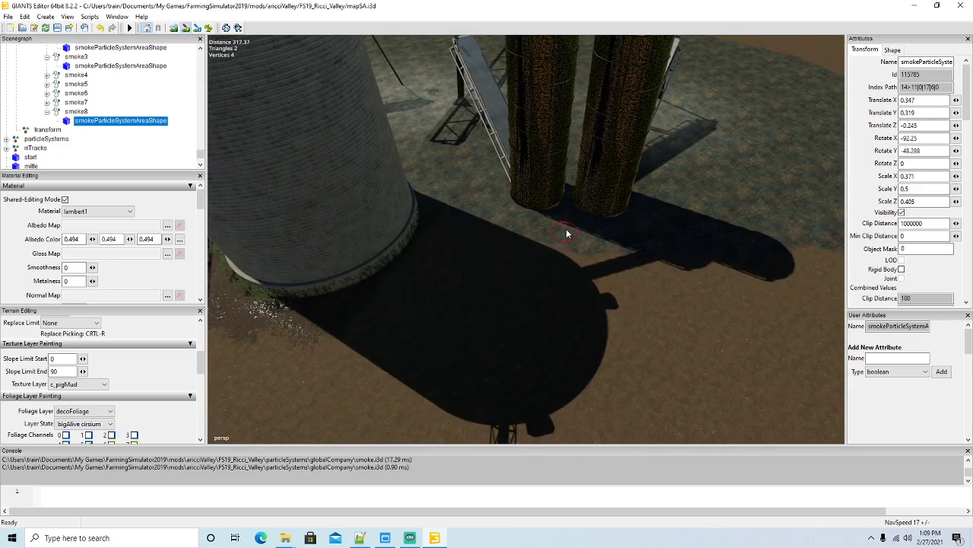
mouse_move(548, 239)
left_mouse_down()
mouse_move(532, 240)
mouse_move(618, 251)
left_mouse_up()
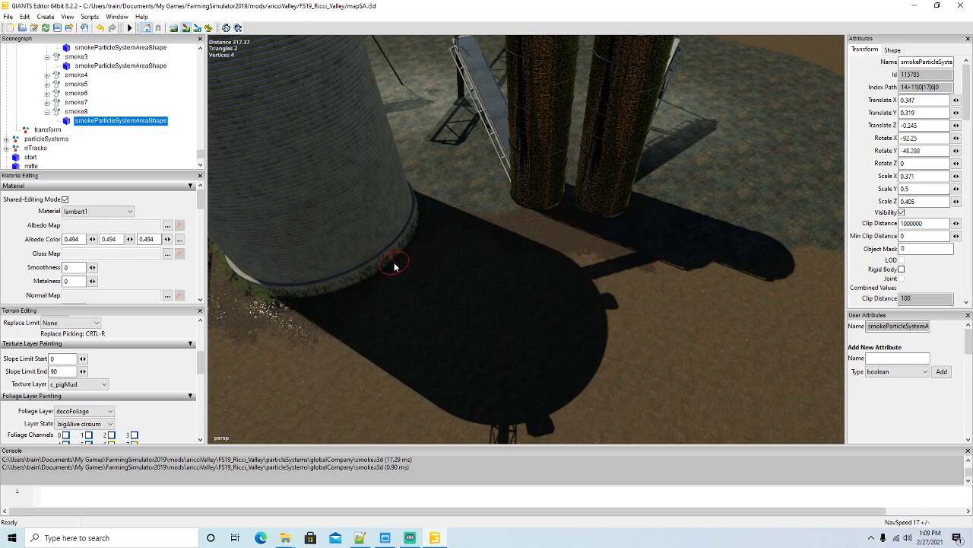
left_click(210, 29)
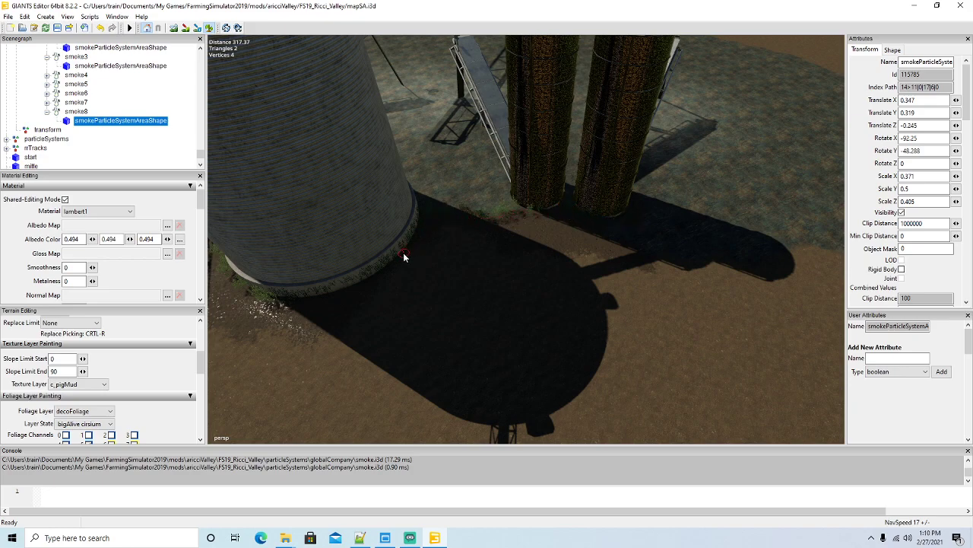
left_click(210, 29)
Step: Paint c_pigMud ground and dense bigAlive cirsium around the mossy twin bins' conveyor side and across to the large silo
mouse_move(472, 264)
left_mouse_down("alt")
mouse_move(559, 239)
mouse_move(582, 200)
mouse_move(399, 257)
mouse_move(438, 257)
mouse_move(492, 196)
mouse_move(390, 275)
mouse_move(218, 70)
left_mouse_up("alt")
scroll(582, 201, "up", 3)
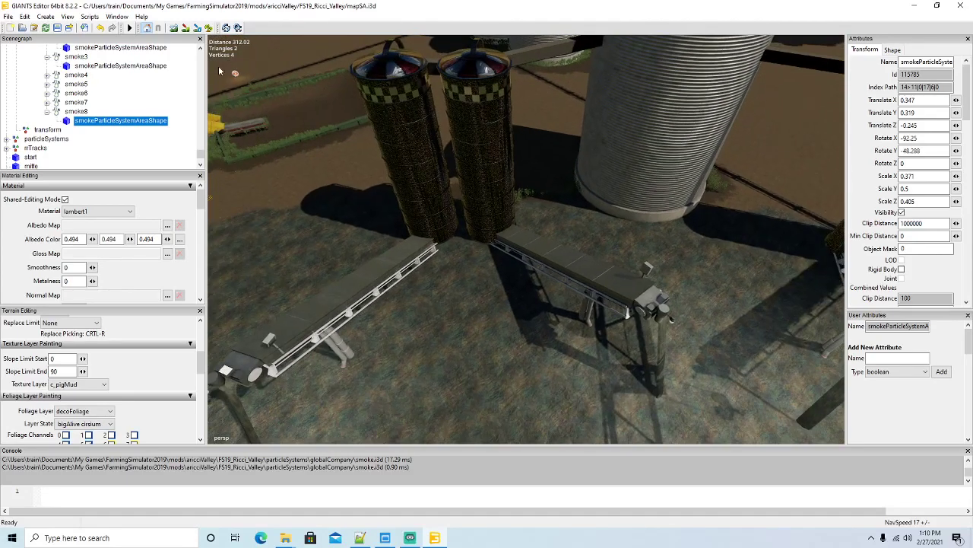
left_click(184, 29)
mouse_move(413, 255)
left_mouse_down()
mouse_move(327, 213)
mouse_move(482, 249)
mouse_move(462, 255)
left_mouse_up()
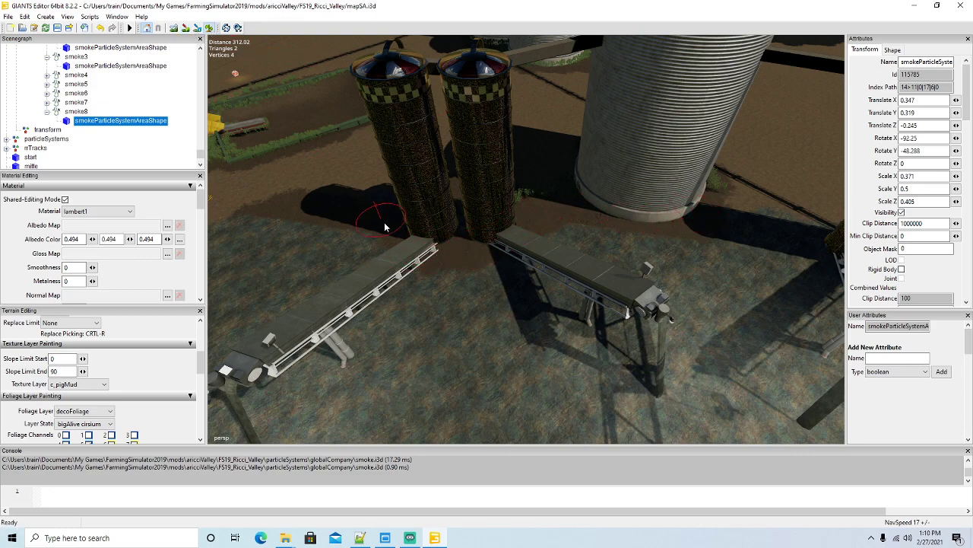
mouse_move(399, 216)
left_mouse_down()
mouse_move(463, 230)
mouse_move(407, 245)
mouse_move(487, 255)
mouse_move(457, 270)
mouse_move(532, 213)
mouse_move(517, 235)
mouse_move(707, 202)
mouse_move(692, 224)
mouse_move(707, 222)
mouse_move(593, 222)
left_mouse_up()
left_click(208, 27)
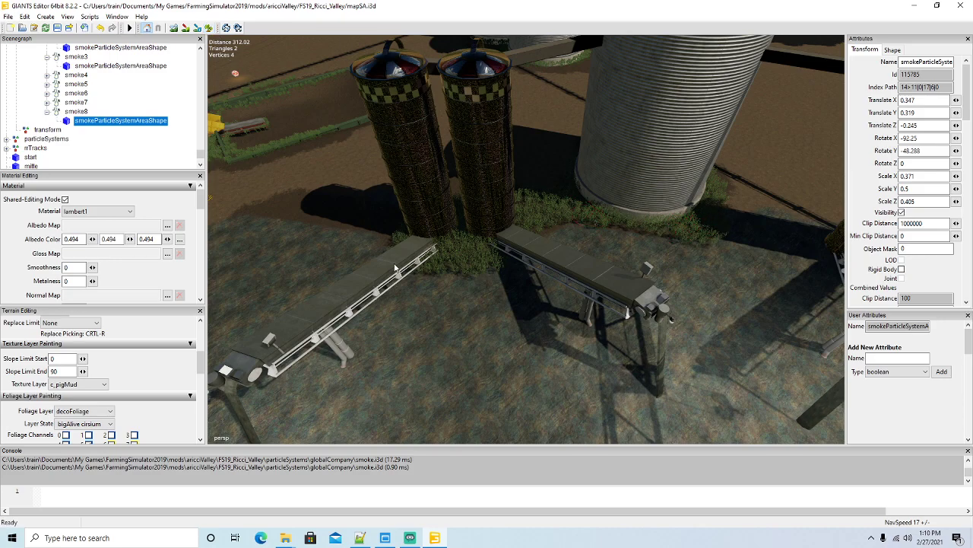
Step: Paint c_pigMud ground and bigAlive cirsium plants around the base of the single mossy bin beside the large silo
mouse_move(566, 285)
left_mouse_down("alt")
mouse_move(508, 239)
mouse_move(499, 211)
mouse_move(502, 226)
mouse_move(481, 260)
left_mouse_up("alt")
scroll(499, 211, "up", 5)
left_click(186, 29)
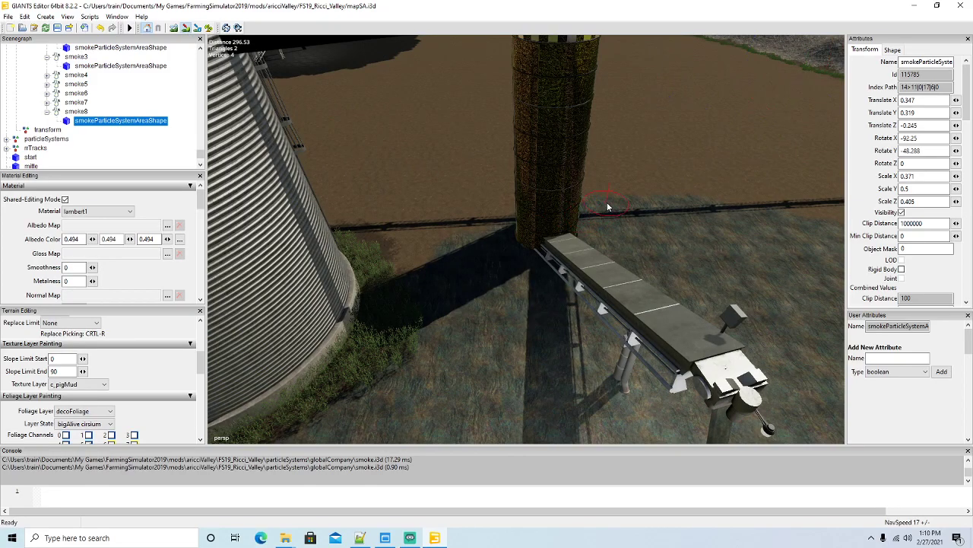
mouse_move(609, 205)
left_mouse_down()
mouse_move(487, 276)
mouse_move(402, 257)
mouse_move(457, 278)
mouse_move(602, 241)
left_mouse_up()
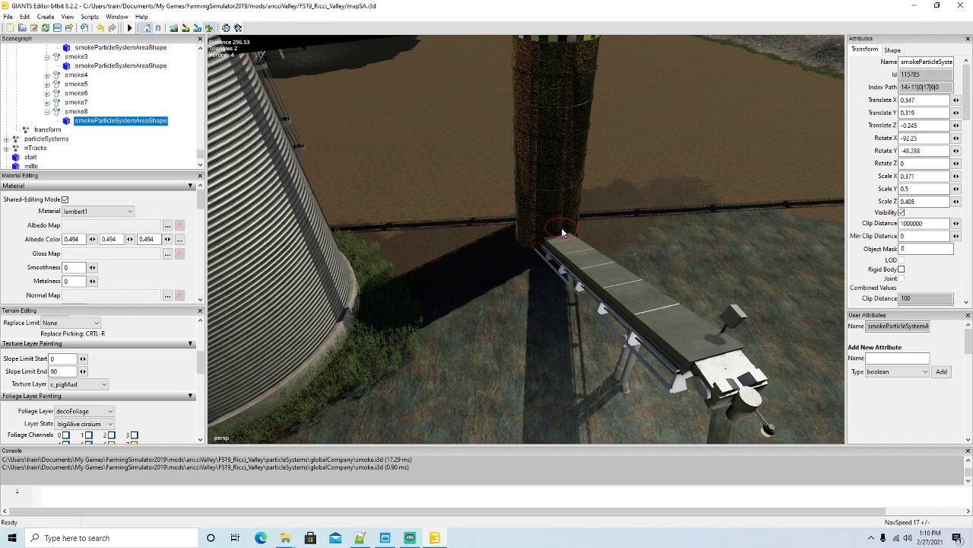
mouse_move(501, 230)
left_mouse_down()
mouse_move(515, 251)
mouse_move(537, 253)
mouse_move(410, 251)
mouse_move(456, 235)
mouse_move(453, 255)
left_mouse_up()
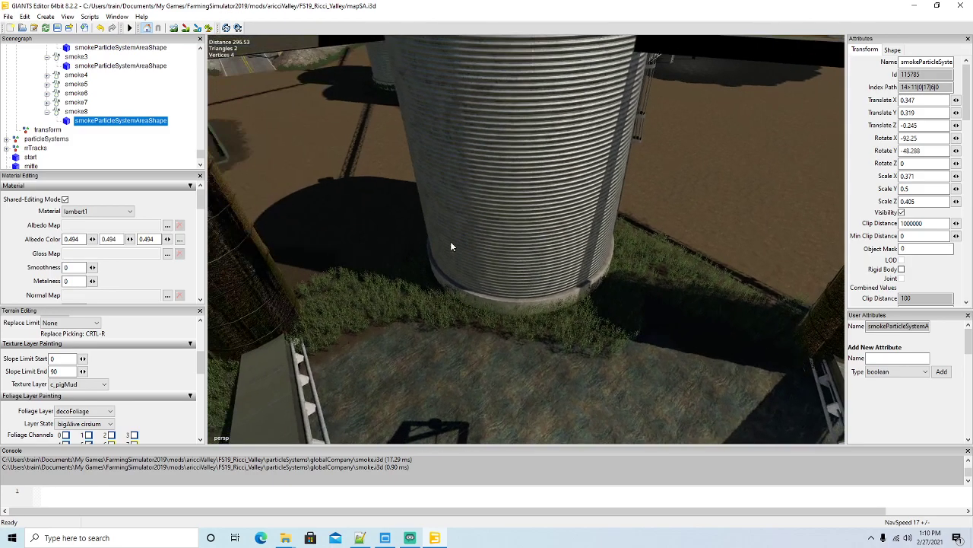
Step: Paint c_pigMud ground and bigAlive cirsium plants around the bases of the twin mossy bins by the dark gravel pad
scroll(423, 243, "down", 5)
left_click_drag(451, 242, 467, 272, "alt")
scroll(451, 196, "up", 3)
scroll(451, 196, "up", 3)
scroll(421, 240, "up", 5)
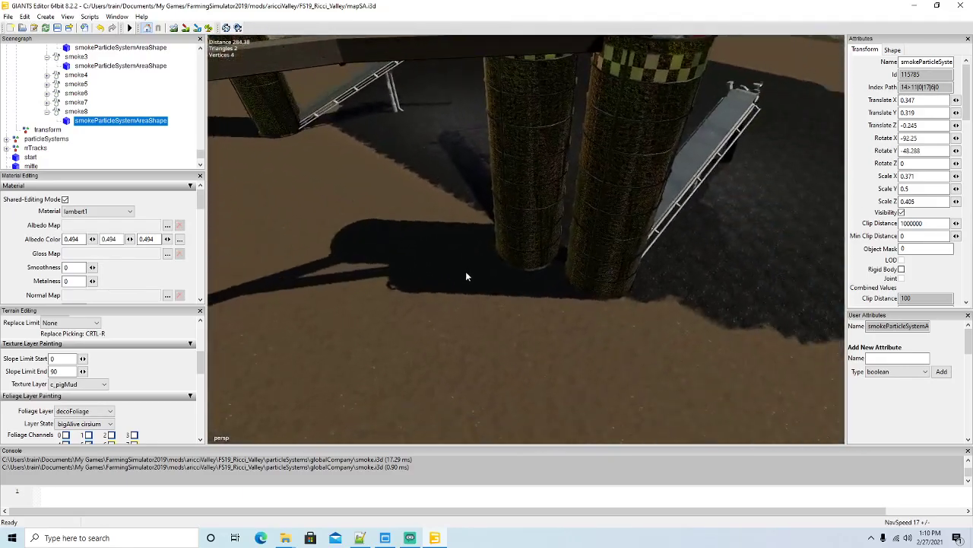
left_click_drag(359, 225, 354, 181, "alt")
left_click(185, 29)
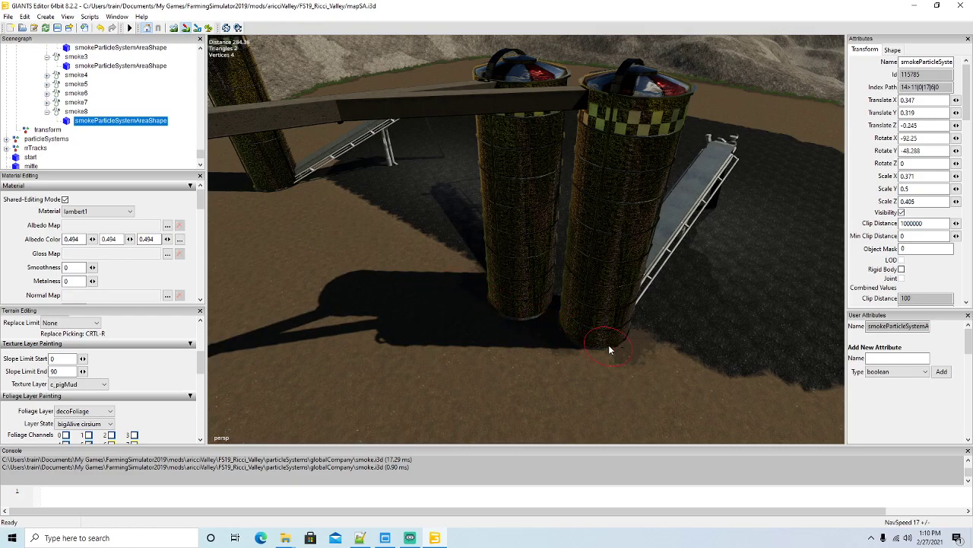
left_click(210, 29)
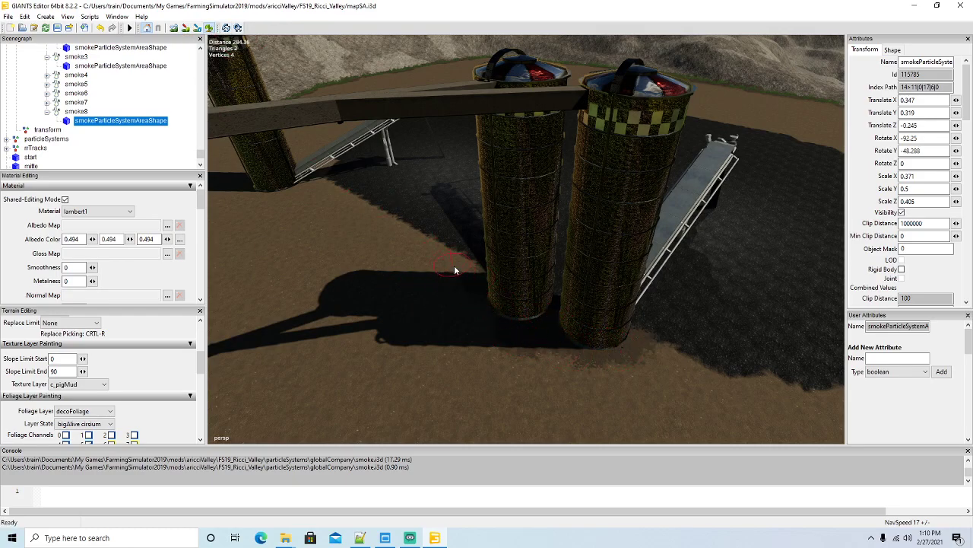
mouse_move(469, 275)
left_mouse_down()
mouse_move(529, 333)
mouse_move(554, 308)
mouse_move(626, 352)
mouse_move(560, 343)
left_mouse_up()
left_click(209, 30)
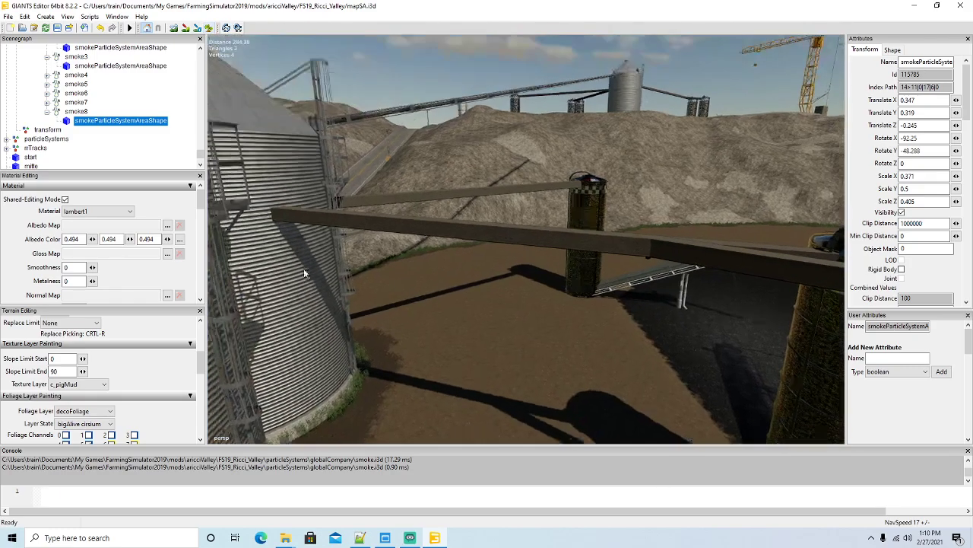
Step: Paint c_pigMud ground and bigAlive cirsium plants around the base of the single bin beside the dark gravel pad
scroll(300, 263, "up", 8)
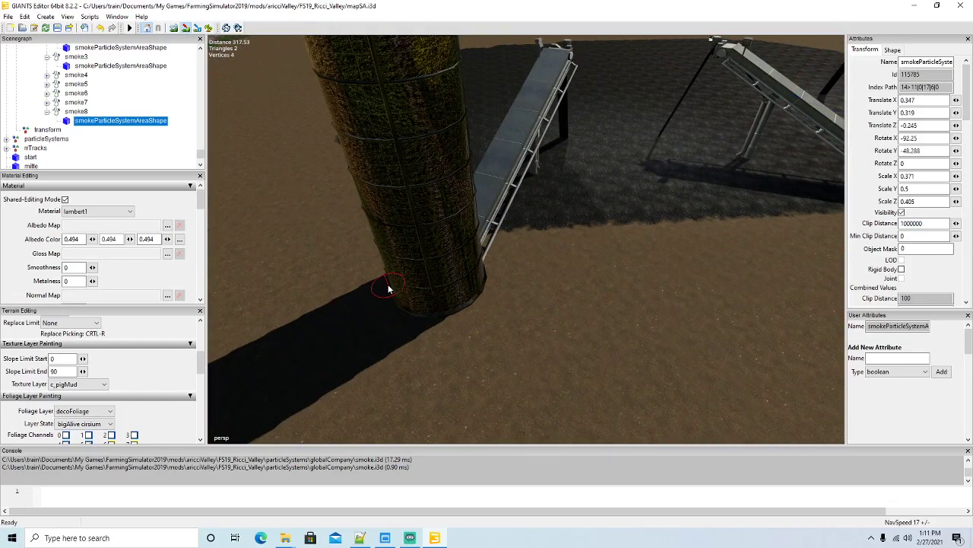
left_click(475, 310)
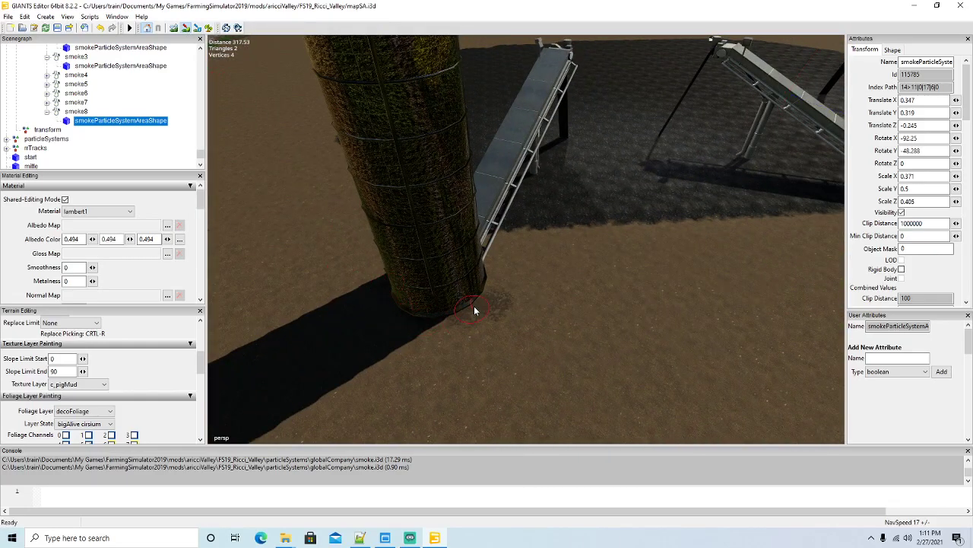
left_click(209, 28)
mouse_move(387, 283)
left_mouse_down()
mouse_move(436, 330)
mouse_move(489, 282)
left_mouse_up()
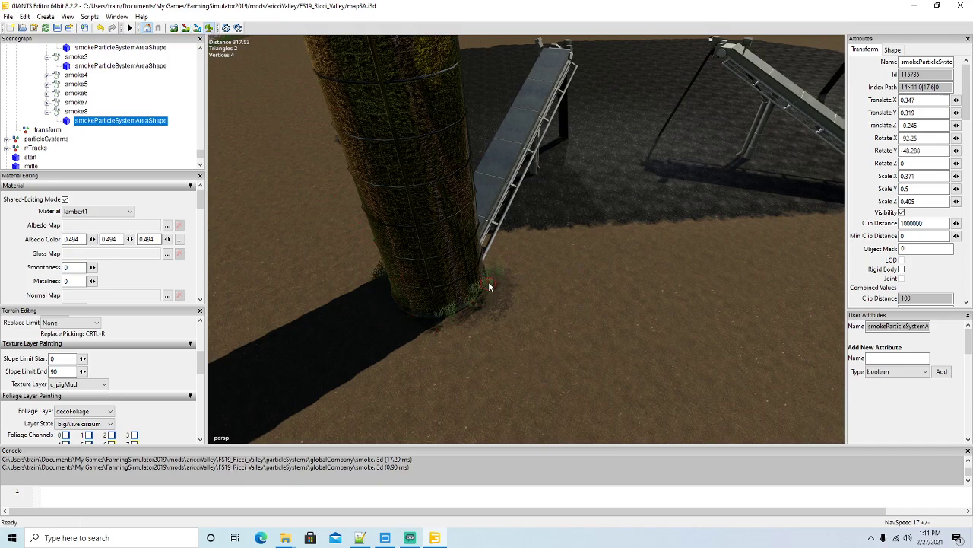
left_click(210, 28)
Step: Inspect the planted silos, bins and buildings around the quarry yard, and save the map scene
mouse_move(455, 242)
left_mouse_down("alt")
mouse_move(590, 215)
mouse_move(631, 226)
mouse_move(630, 153)
mouse_move(654, 197)
left_mouse_up("alt")
scroll(631, 225, "down", 5)
scroll(641, 160, "up", 3)
scroll(646, 166, "up", 5)
scroll(522, 266, "down", 8)
left_click_drag(382, 250, 660, 277, "alt")
scroll(489, 220, "up", 3)
scroll(514, 210, "up", 6)
scroll(462, 224, "up", 8)
scroll(659, 277, "down", 6)
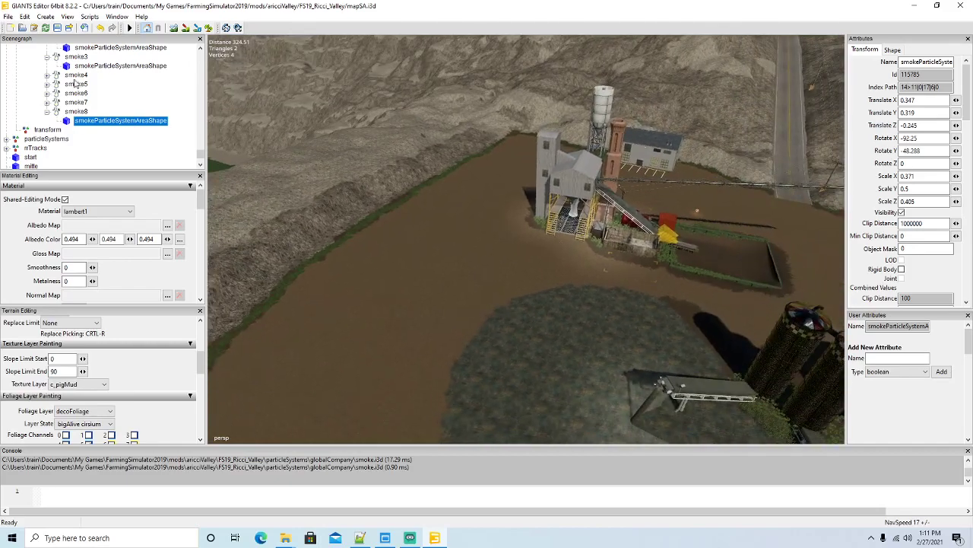
left_click(58, 28)
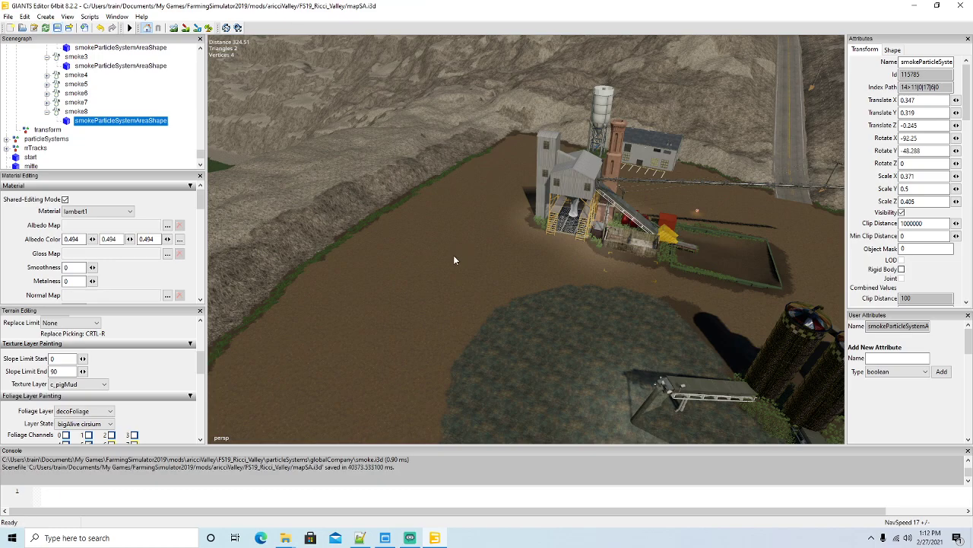
Step: Duplicate the spruce_stage4 tree and place the copy with Interactive Placement in the yard corner below the quarry slope
left_click_drag(499, 261, 457, 248, "alt")
scroll(451, 221, "up", 5)
scroll(451, 245, "up", 5)
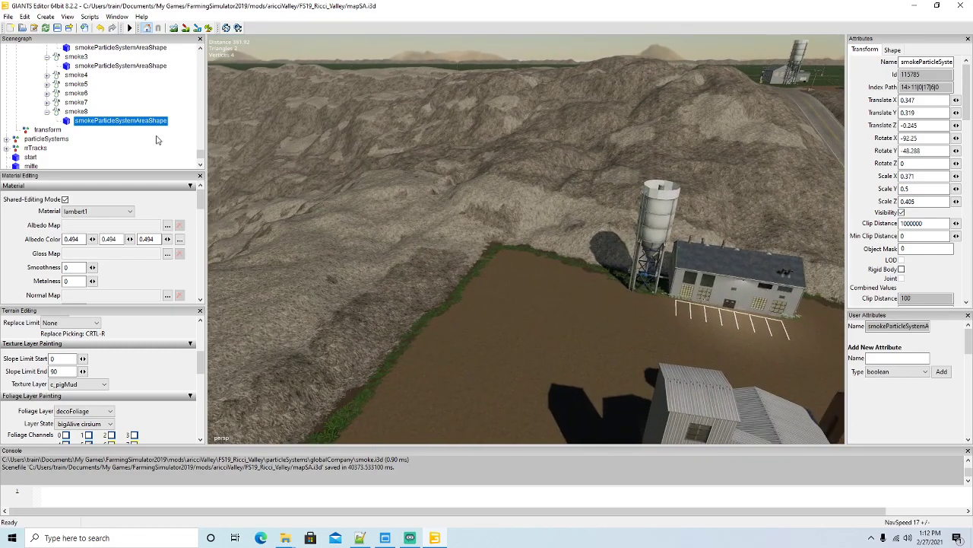
left_click(48, 113)
scroll(116, 112, "down", 6)
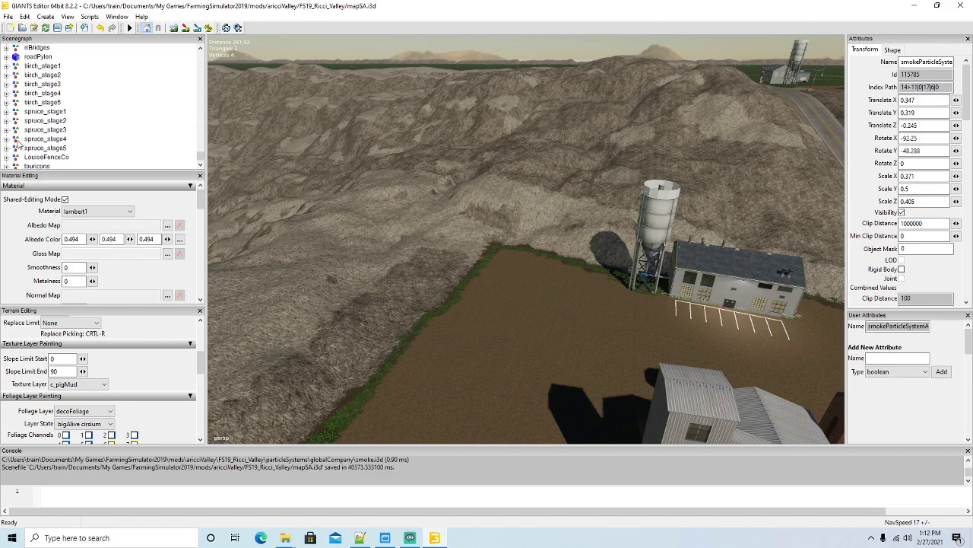
left_click(45, 139)
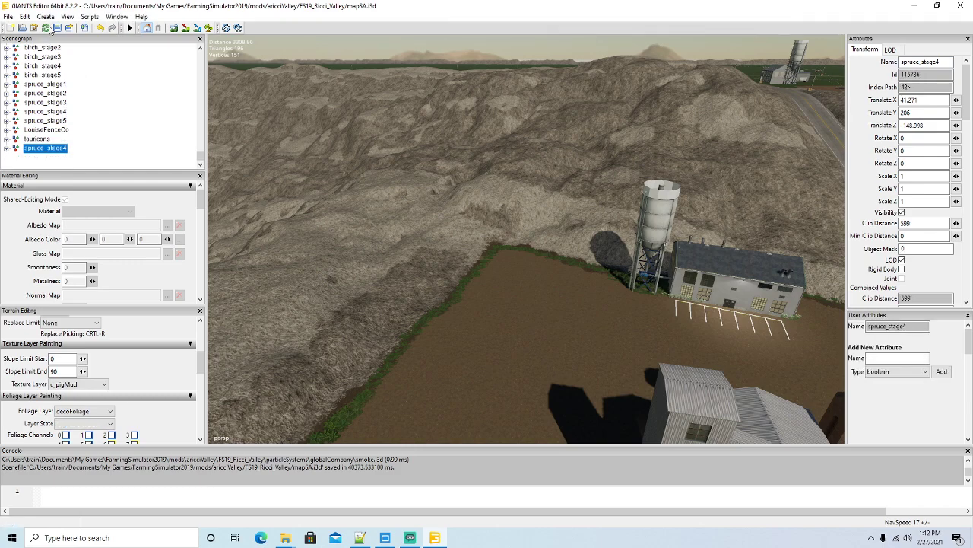
left_click(24, 16)
left_click(60, 158)
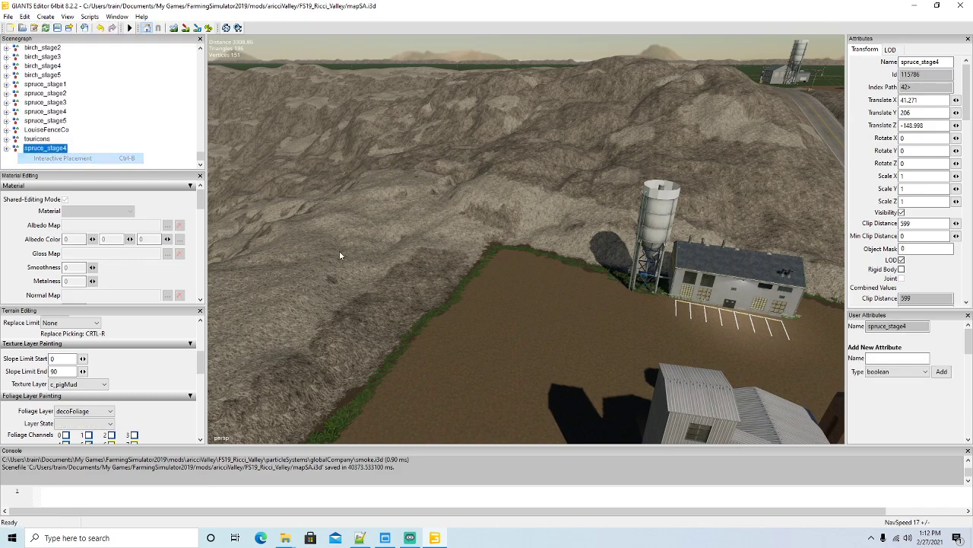
left_click(510, 270)
Step: Collapse the PS group, then cut the new spruce_stage4 tree and paste it into the quarry's visibility group
scroll(92, 107, "up", 5)
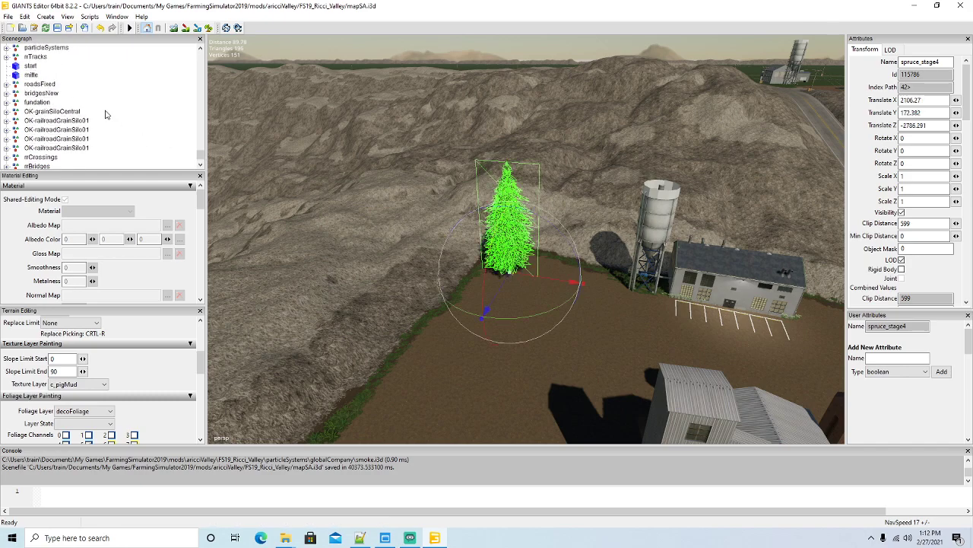
scroll(106, 114, "up", 2)
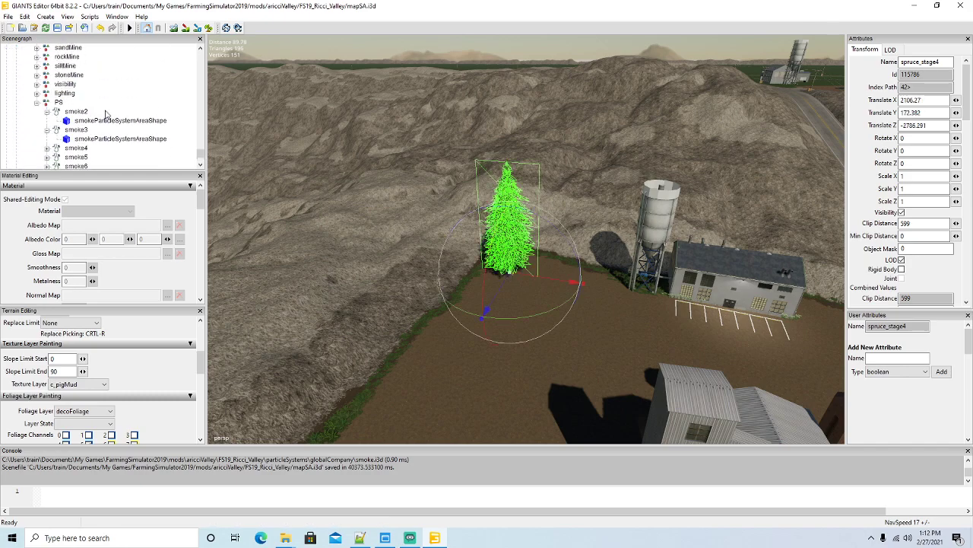
left_click(36, 102)
left_click(24, 16)
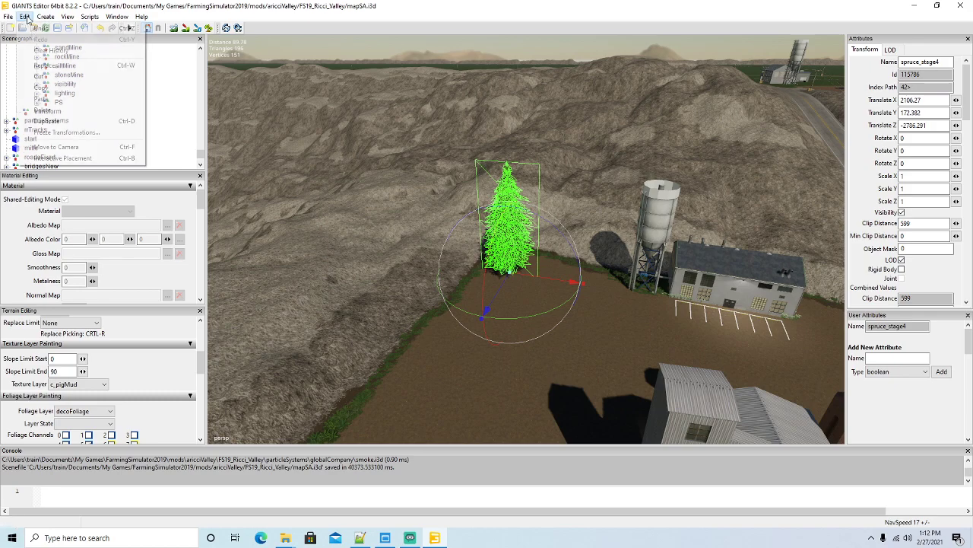
left_click(44, 82)
left_click(46, 85)
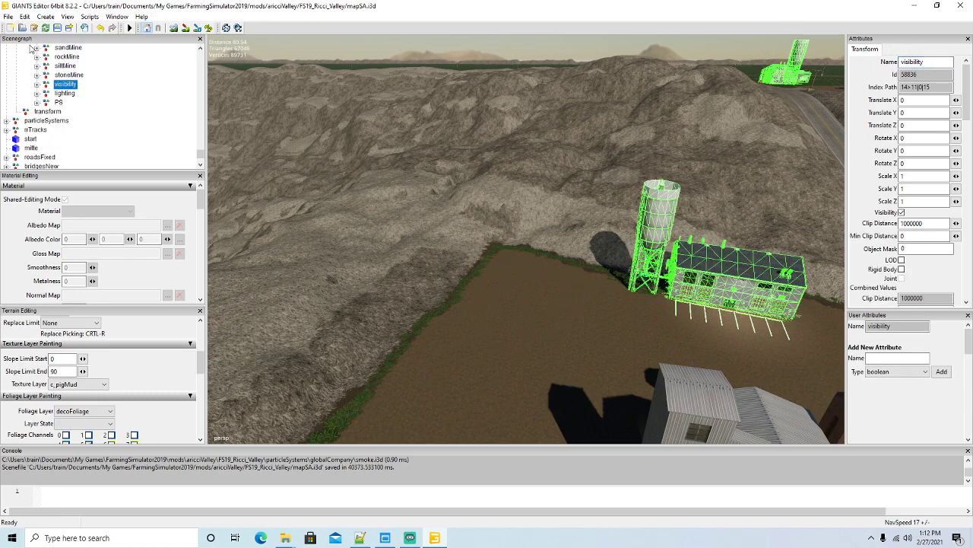
left_click(24, 16)
left_click(42, 99)
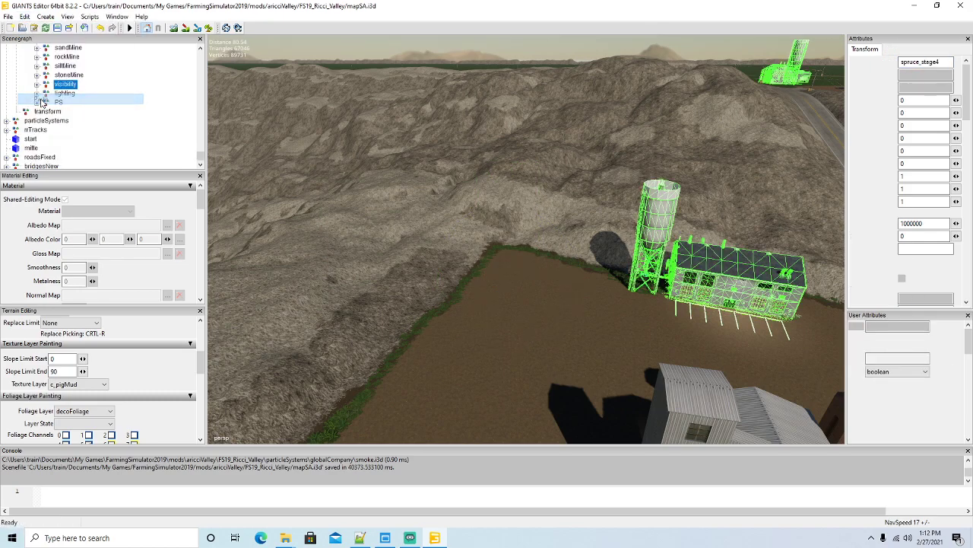
Step: Reposition the pasted spruce_stage4 tree with Interactive Placement on the grass edge at the yard corner
left_click(24, 16)
left_click(54, 162)
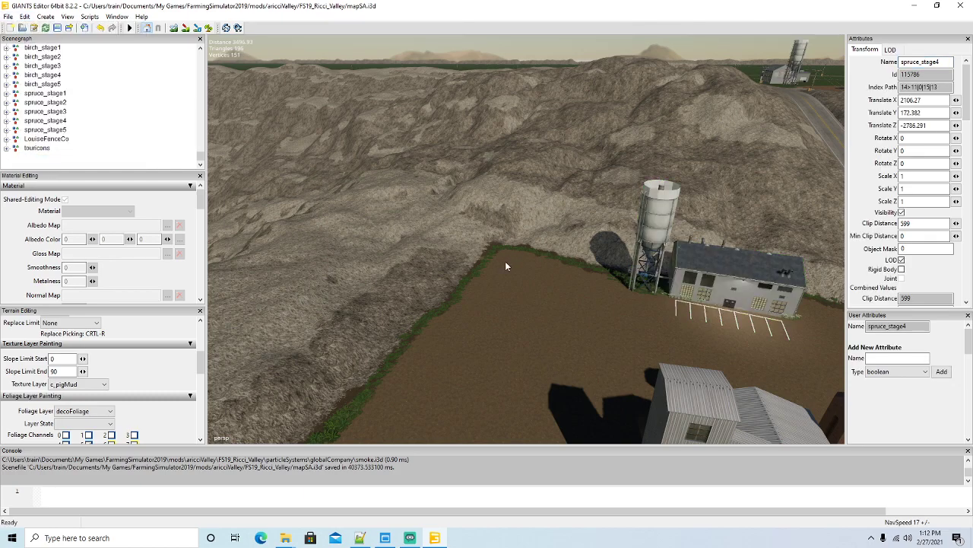
left_click(499, 266)
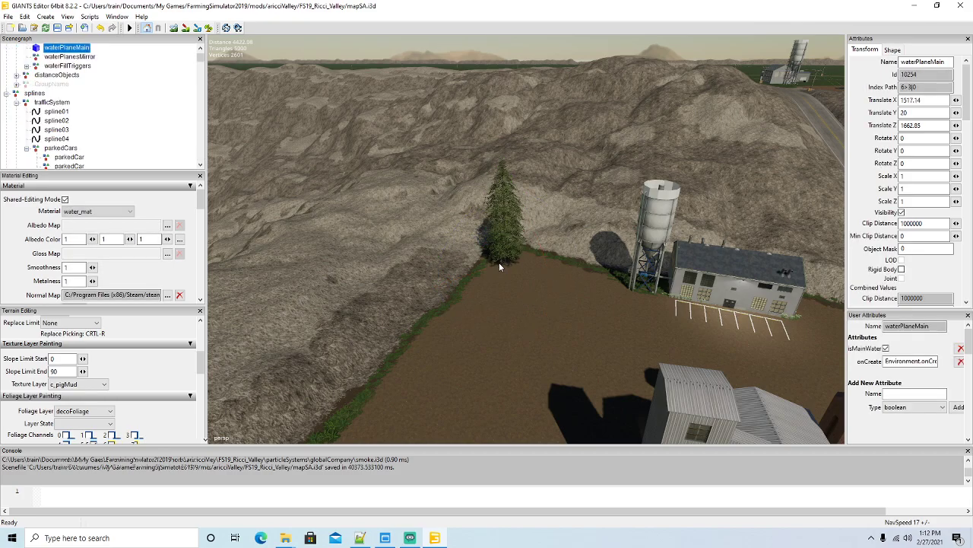
Step: Collapse the parkedCars, powerGrid and clayPit groups in the scenegraph
left_click_drag(503, 261, 438, 318, "alt")
scroll(570, 296, "down", 3)
scroll(544, 313, "up", 4)
scroll(559, 290, "up", 2)
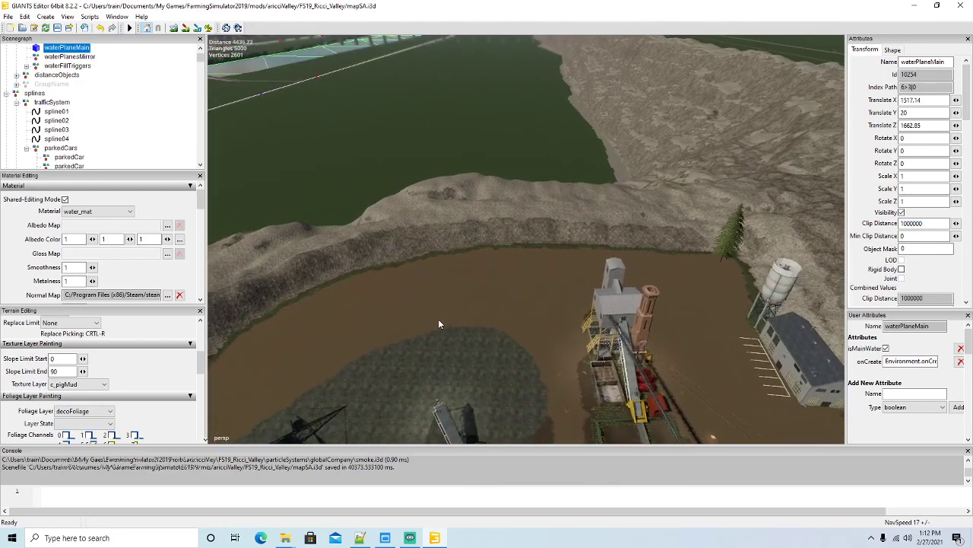
scroll(438, 319, "down", 1)
scroll(84, 114, "down", 4)
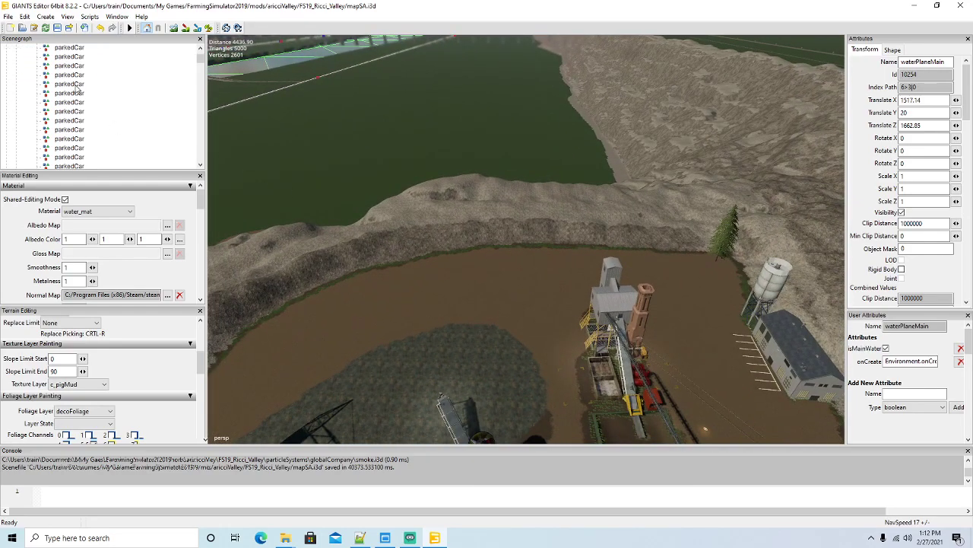
left_click(27, 58)
scroll(57, 98, "down", 3)
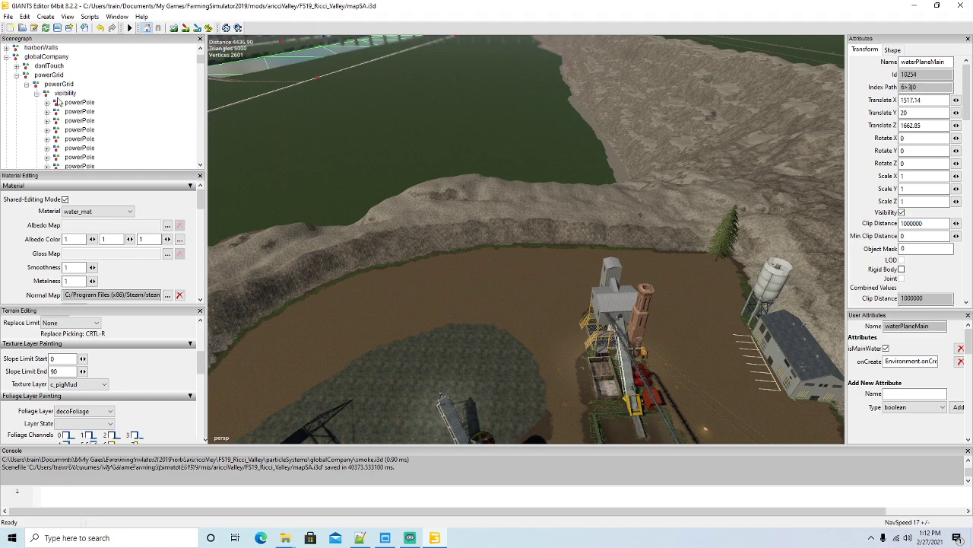
left_click(17, 77)
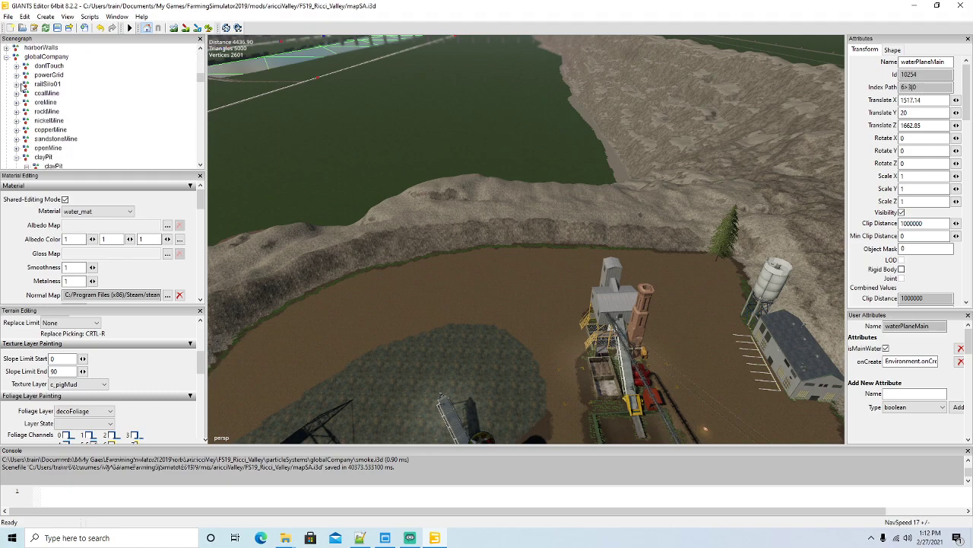
scroll(23, 84, "down", 3)
left_click(17, 76)
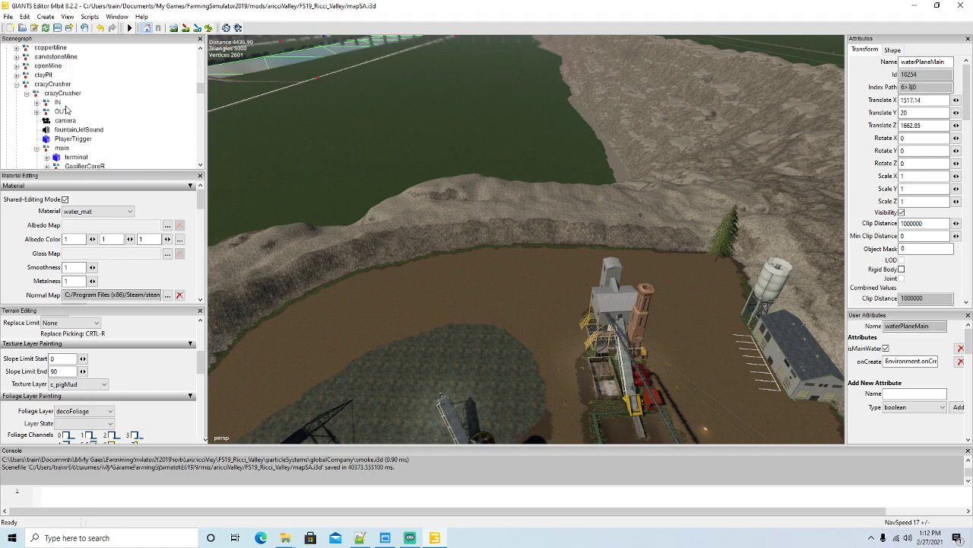
Step: Plant copies of the visibility group's spruce_stage4 tree with Interactive Placement, spaced along the grass edge from the yard corner around the quarry's foot
scroll(46, 109, "down", 1)
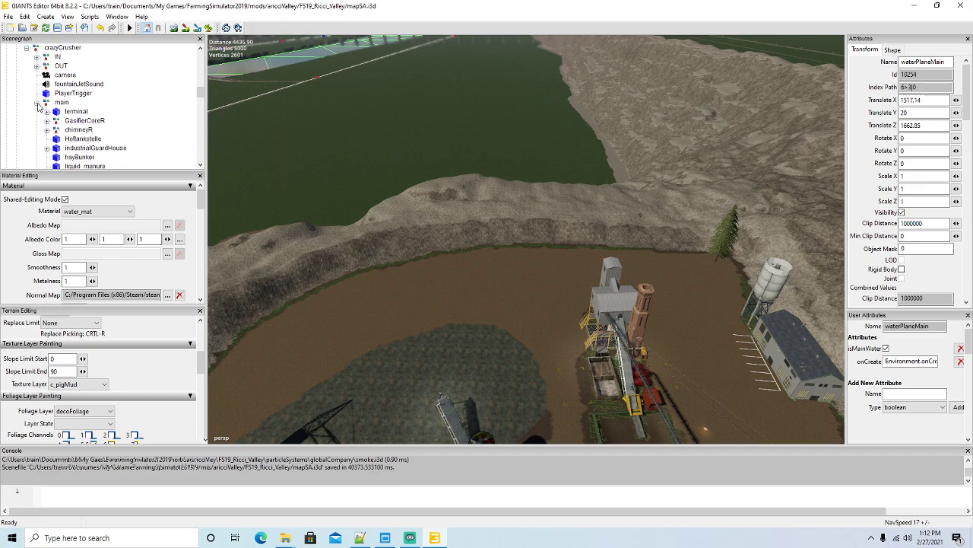
scroll(41, 103, "down", 4)
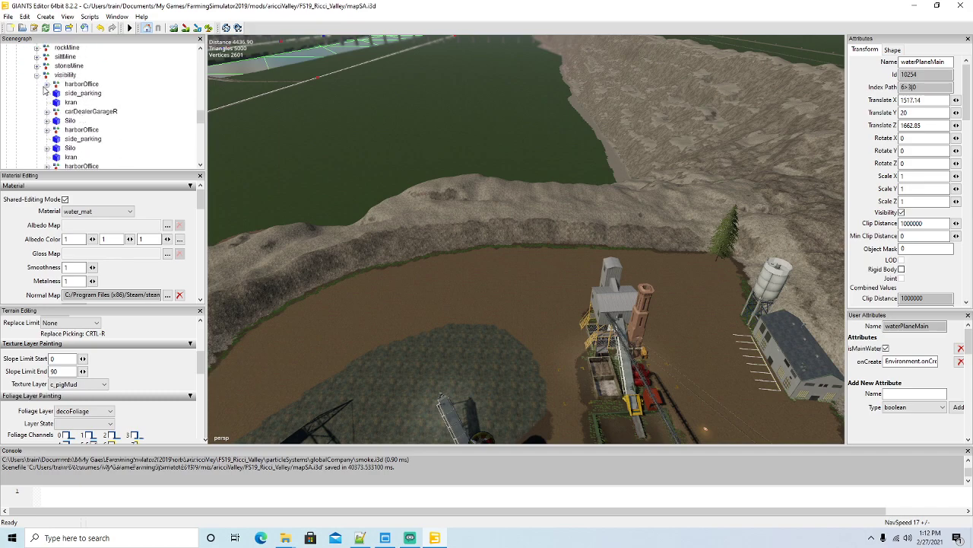
scroll(46, 91, "down", 4)
left_click(57, 95)
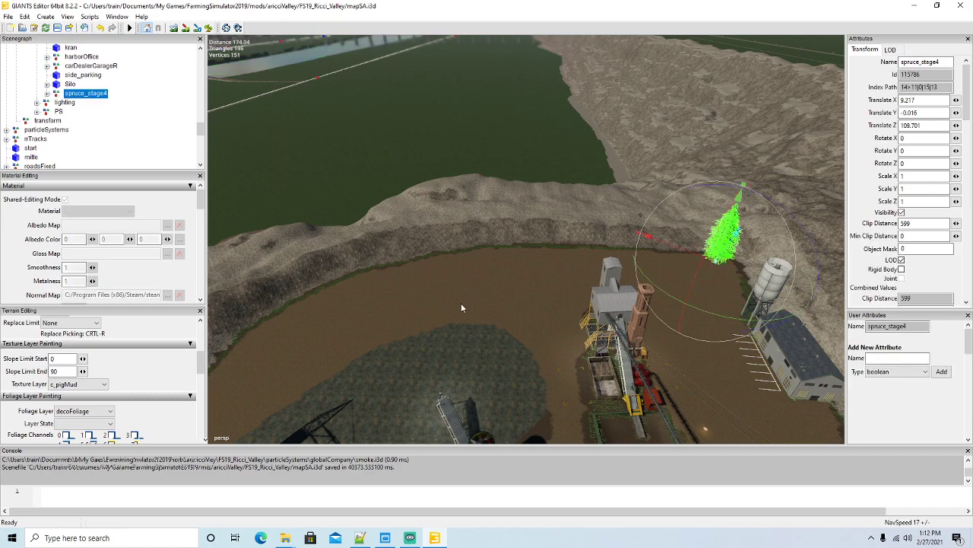
key("ctrl+b")
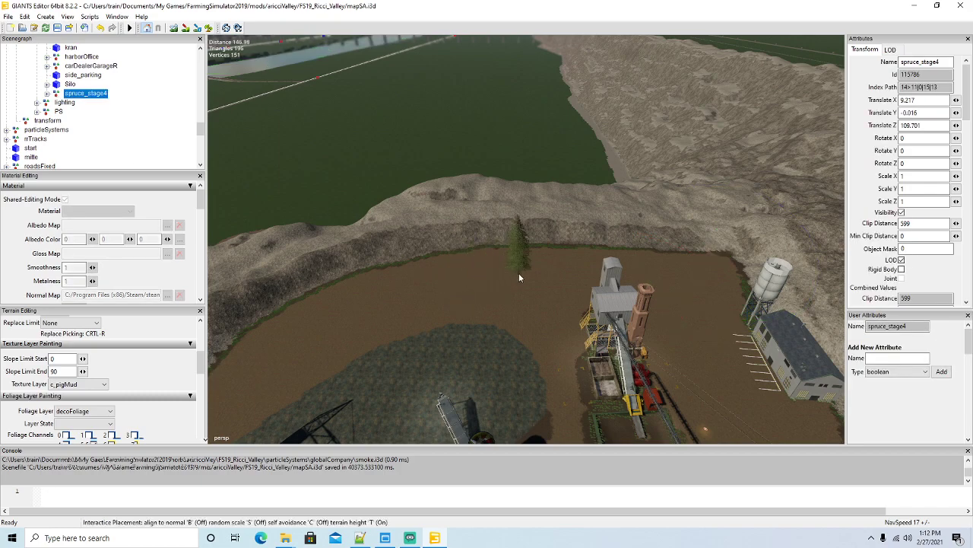
key("t")
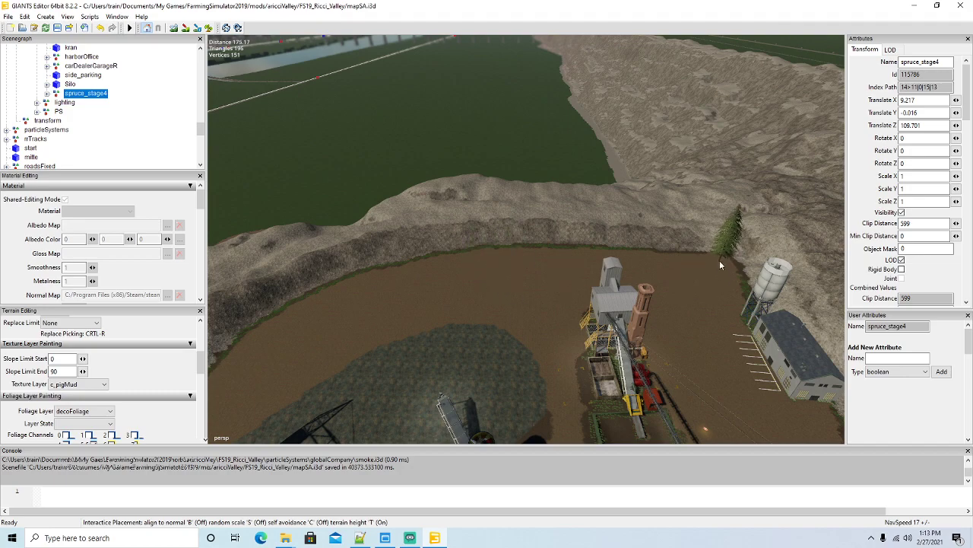
left_click(719, 260)
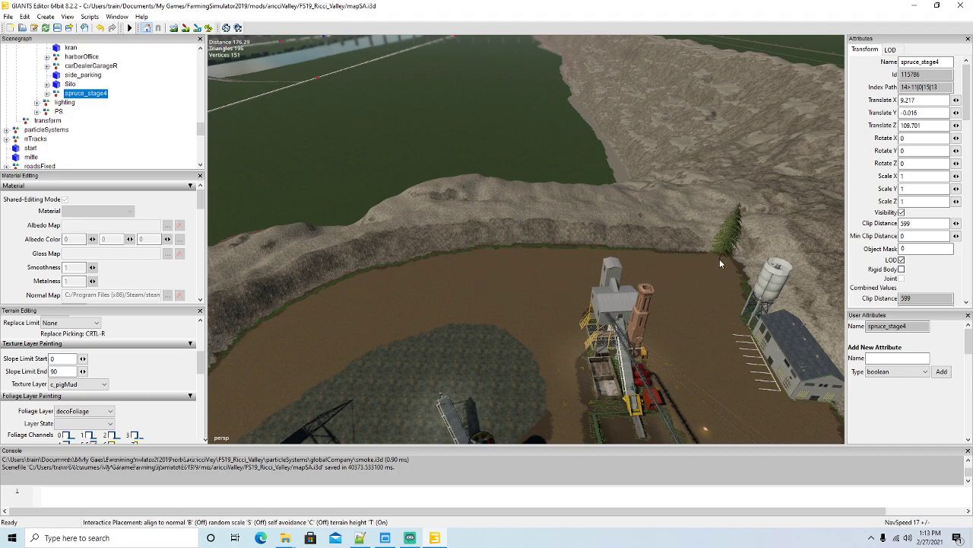
left_click(559, 253)
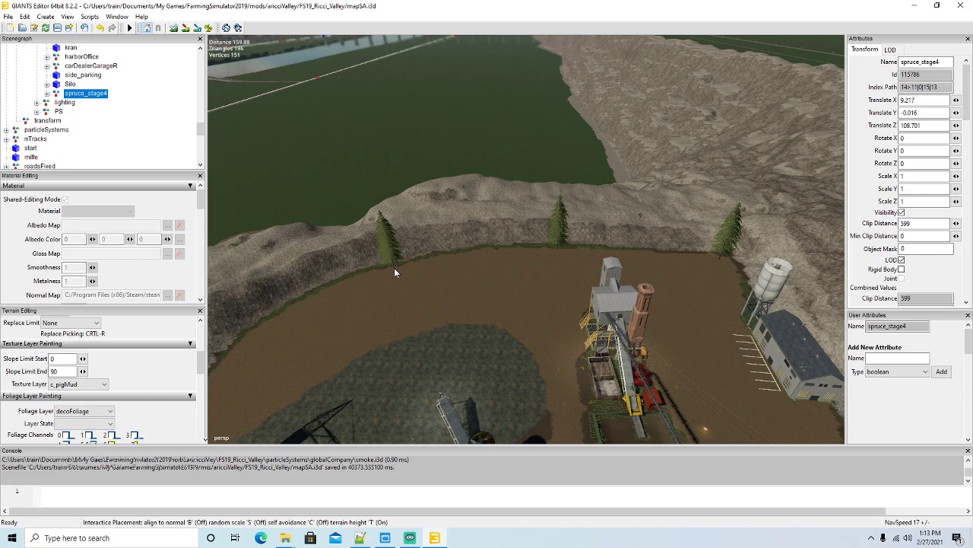
left_click(393, 268)
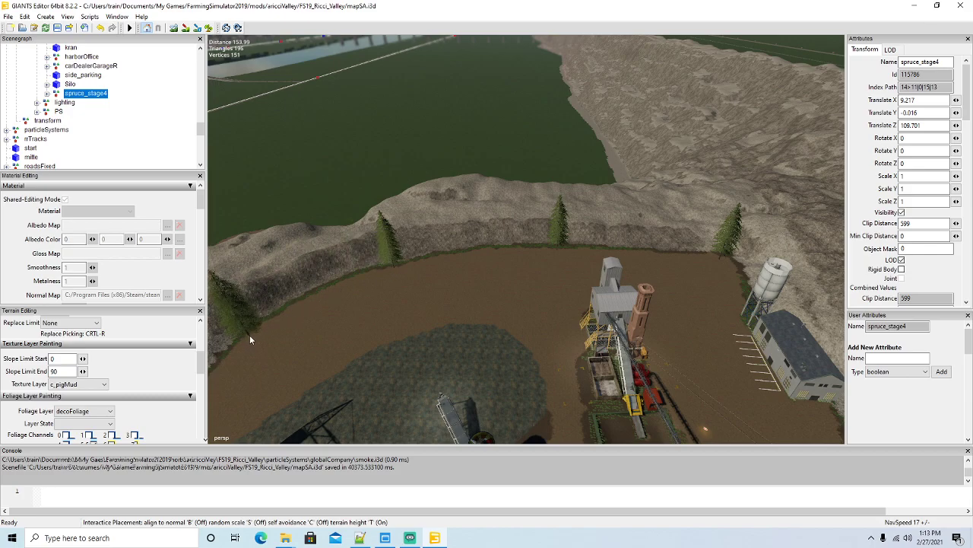
left_click(250, 334)
Step: Plant five more spruce_stage4 trees with Interactive Placement, spaced along the slope's foot around the black material pile beyond the silos
left_click_drag(494, 300, 343, 304, "alt")
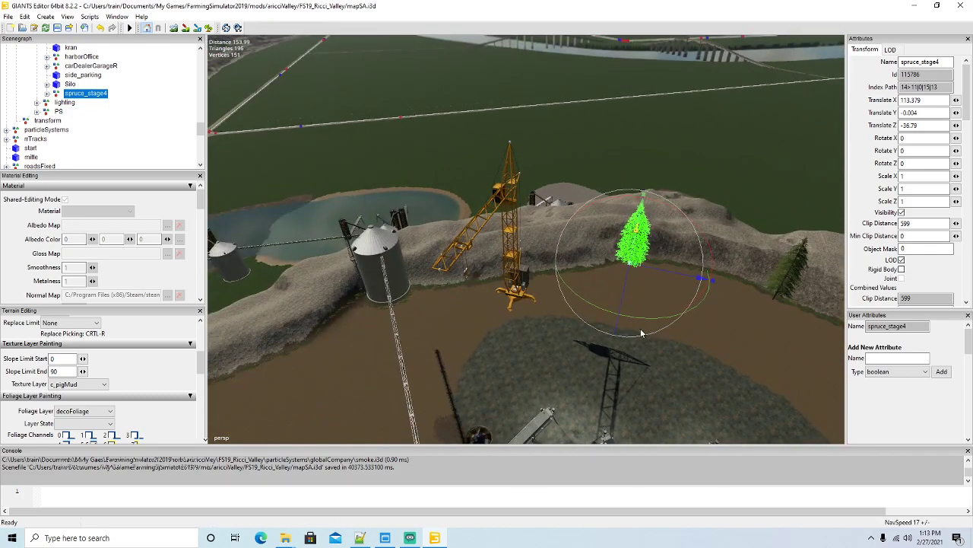
left_click_drag(641, 333, 561, 361, "alt")
scroll(522, 339, "down", 3)
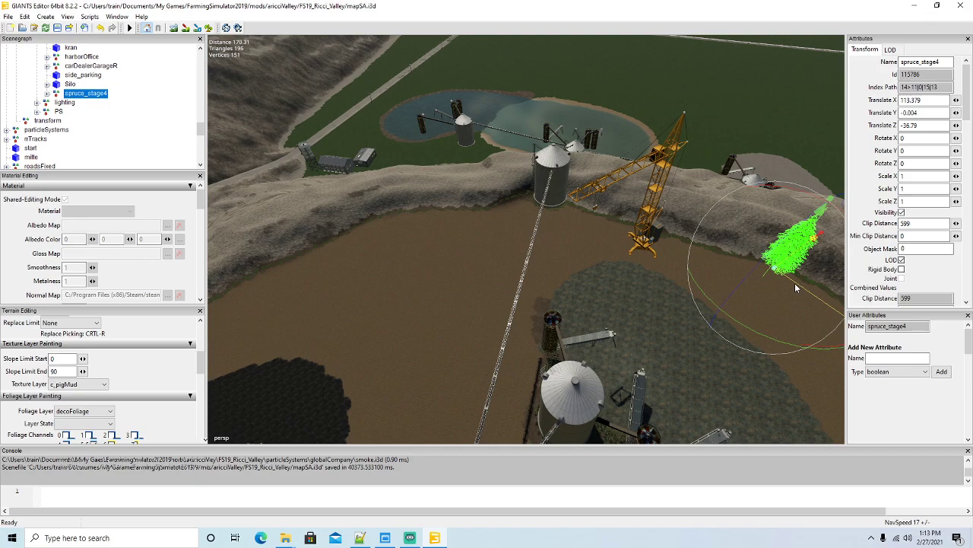
left_click_drag(795, 283, 448, 262)
scroll(513, 289, "down", 3)
scroll(513, 290, "down", 2)
scroll(660, 248, "down", 3)
scroll(664, 252, "up", 5)
scroll(449, 263, "down", 5)
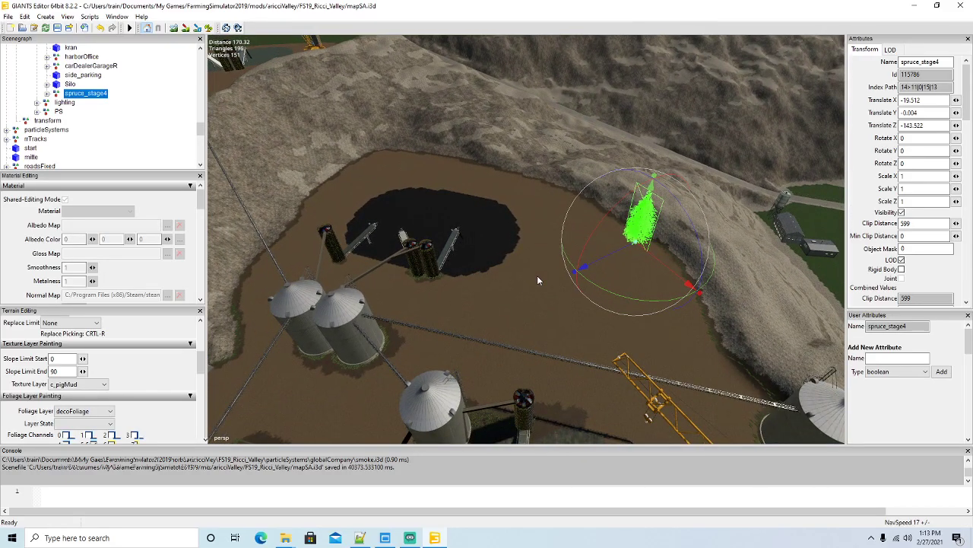
key("ctrl+b")
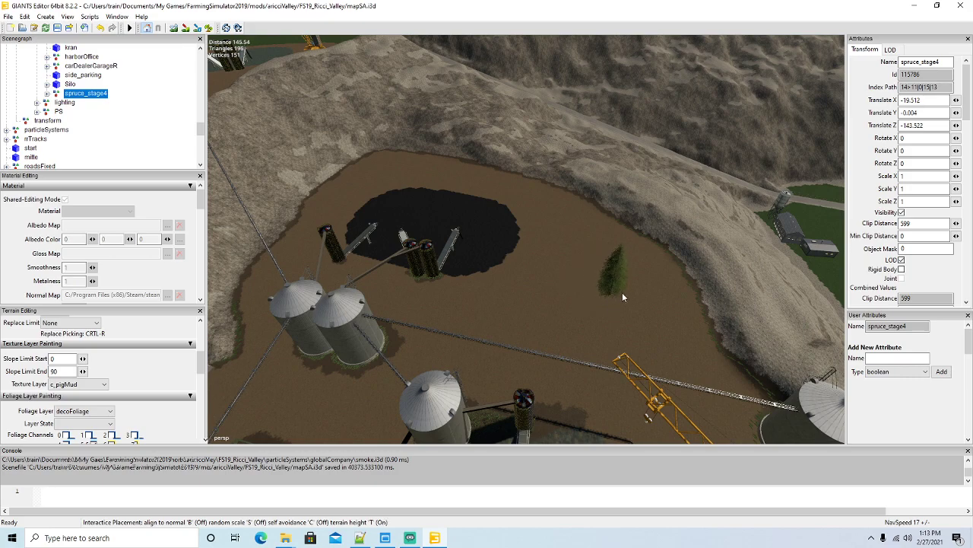
left_click(701, 314)
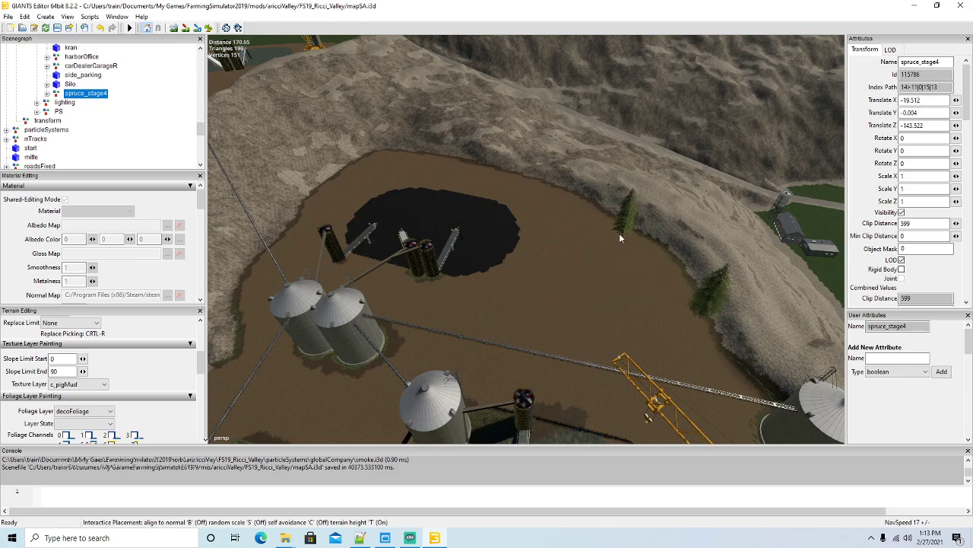
left_click(593, 207)
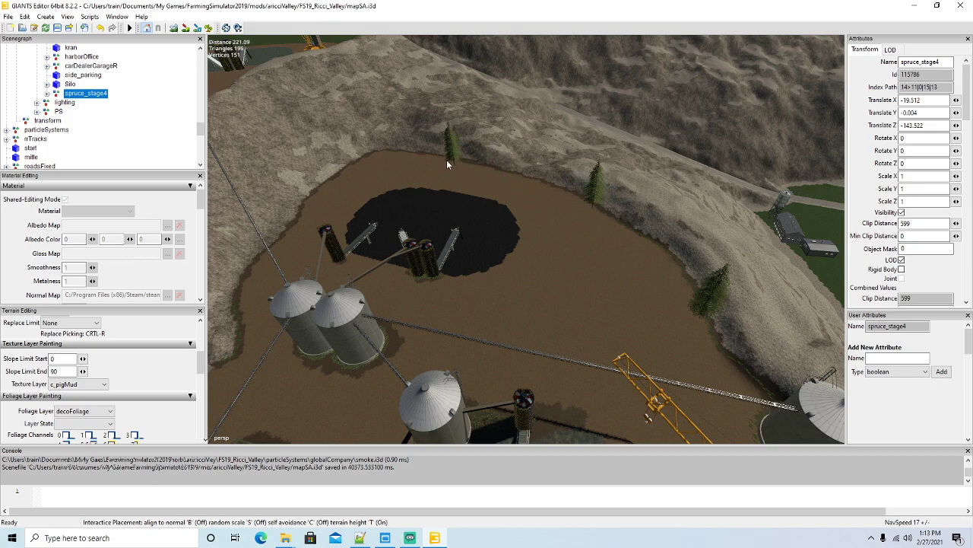
left_click(440, 157)
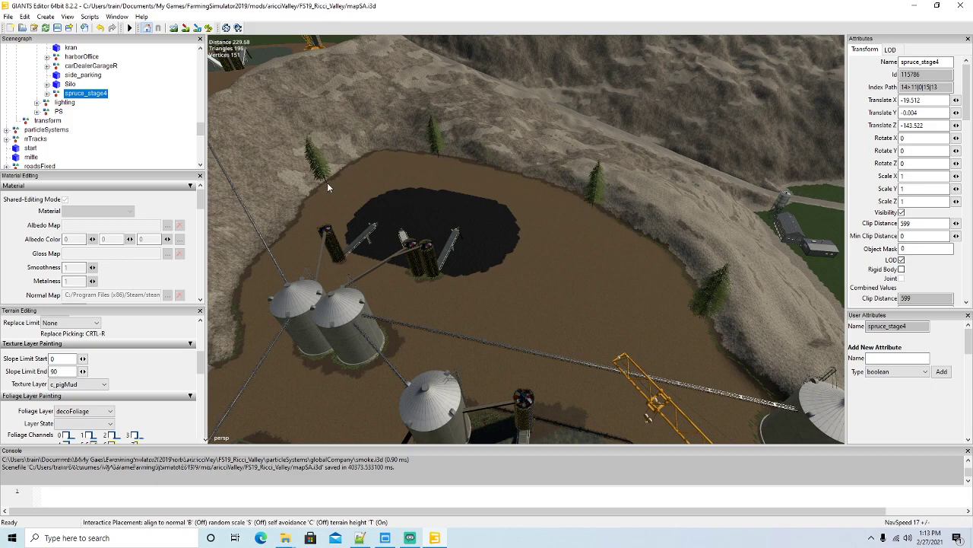
left_click(326, 184)
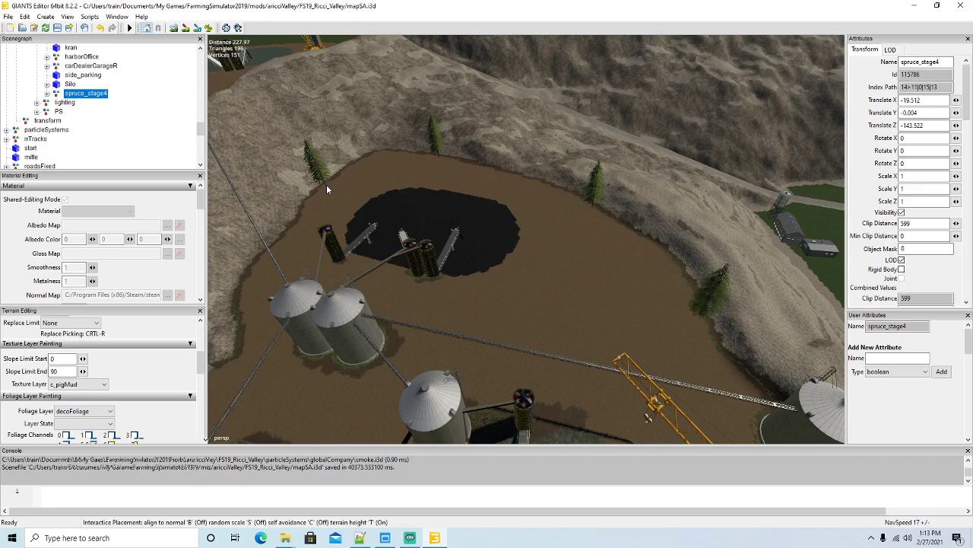
left_click(248, 276)
Step: Examine the spruces planted around the silo yard from across the black material pile
left_click_drag(580, 287, 528, 272, "alt")
scroll(627, 273, "up", 3)
scroll(447, 259, "down", 4)
scroll(446, 260, "down", 5)
scroll(410, 295, "down", 4)
left_click_drag(606, 299, 499, 268, "alt")
scroll(525, 308, "down", 2)
scroll(525, 308, "down", 2)
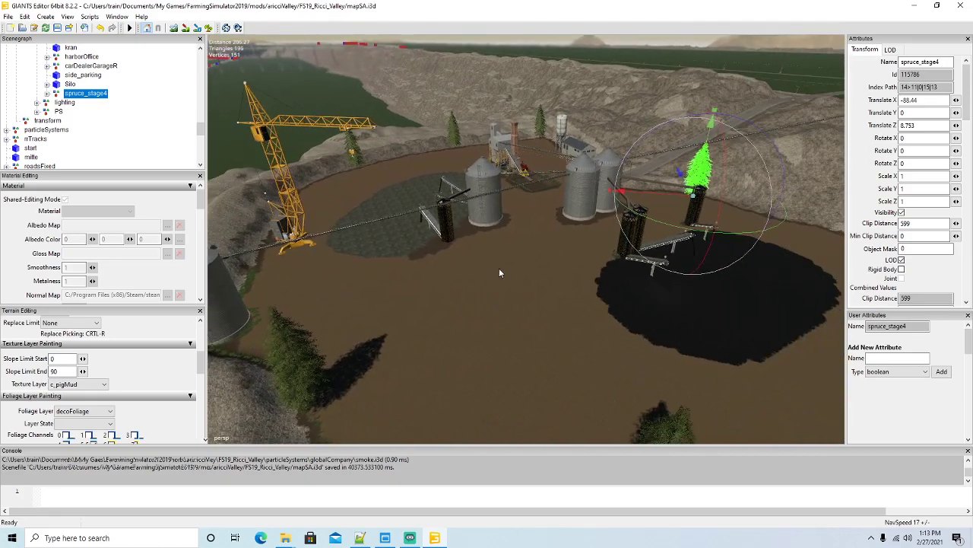
Step: Examine the neighbouring yard, its office buildings and silo, and the road cut through the rock ridge
left_click_drag(445, 296, 486, 351, "alt")
scroll(433, 295, "up", 5)
scroll(433, 297, "up", 3)
key("w")
key("w")
key("s")
scroll(485, 350, "down", 4)
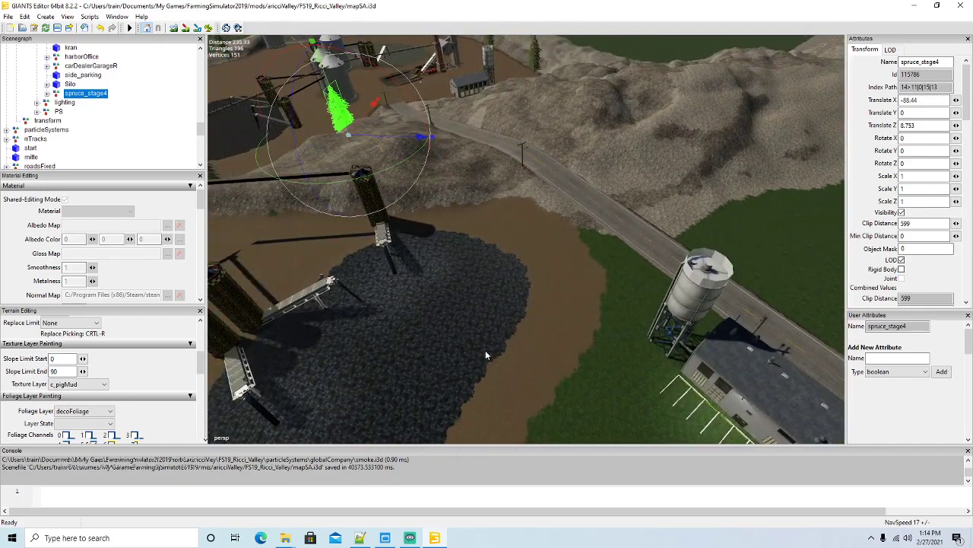
left_click_drag(429, 342, 401, 316, "alt")
scroll(397, 317, "down", 5)
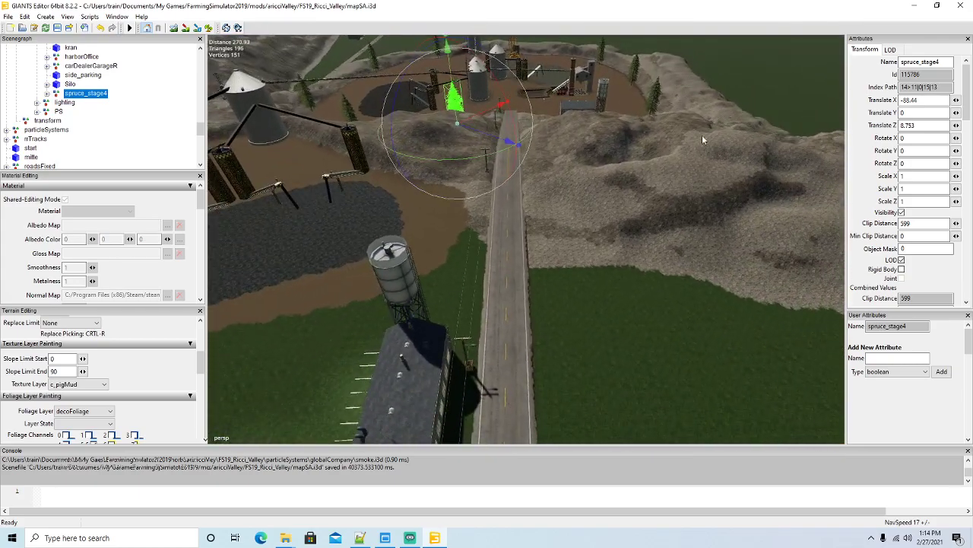
left_click_drag(622, 253, 524, 287, "alt")
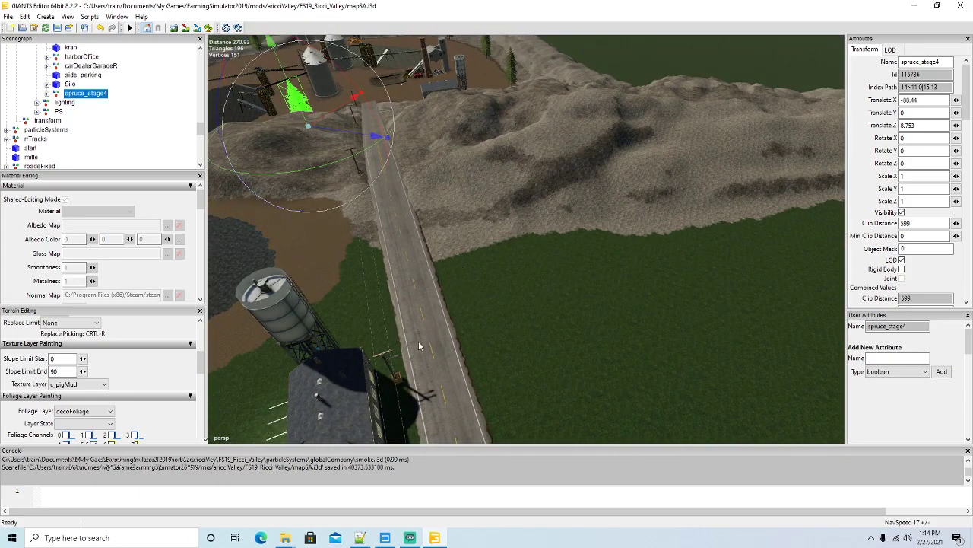
left_click_drag(476, 237, 426, 200, "alt")
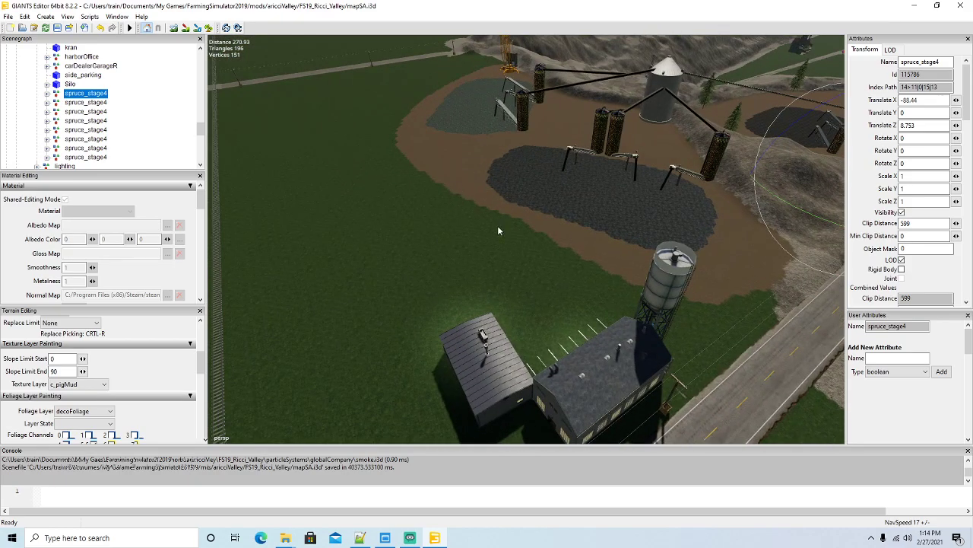
scroll(592, 247, "down", 5)
left_click_drag(606, 254, 521, 212, "alt")
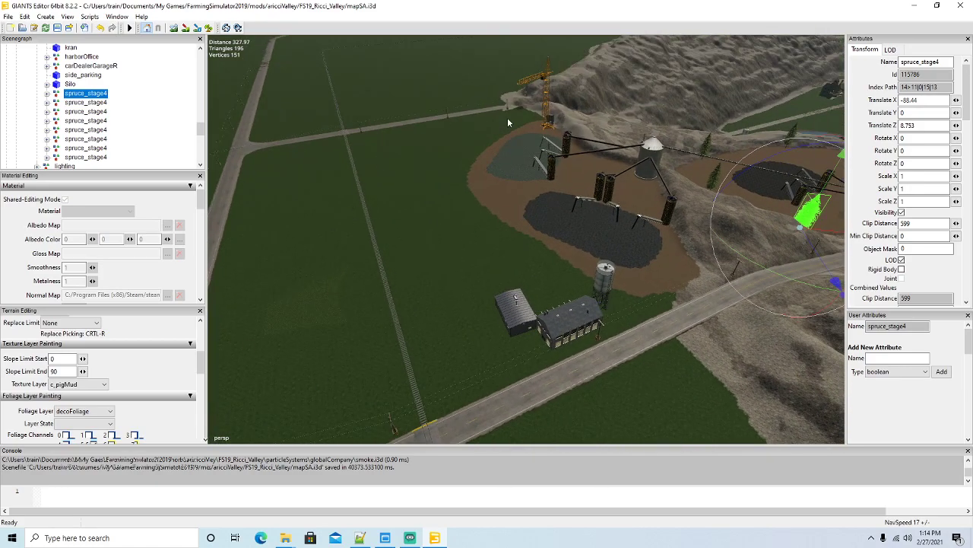
Step: Survey the unplanted yard with the two stone piles, its conveyors and crane, and the surrounding grass and roads
left_click_drag(508, 117, 486, 265, "alt")
left_click_drag(571, 257, 562, 207, "alt")
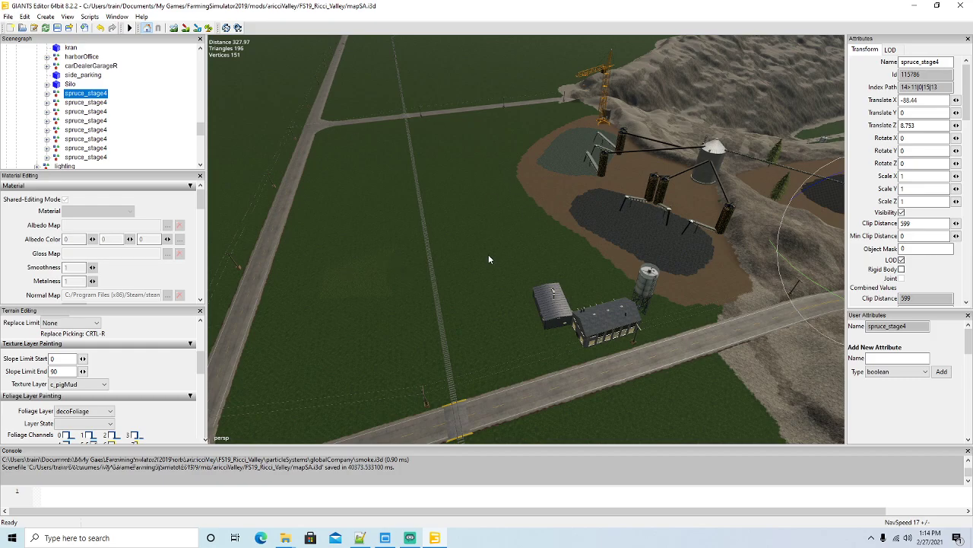
left_click_drag(525, 268, 403, 258, "alt")
left_click_drag(466, 252, 459, 217, "alt")
scroll(449, 254, "up", 5)
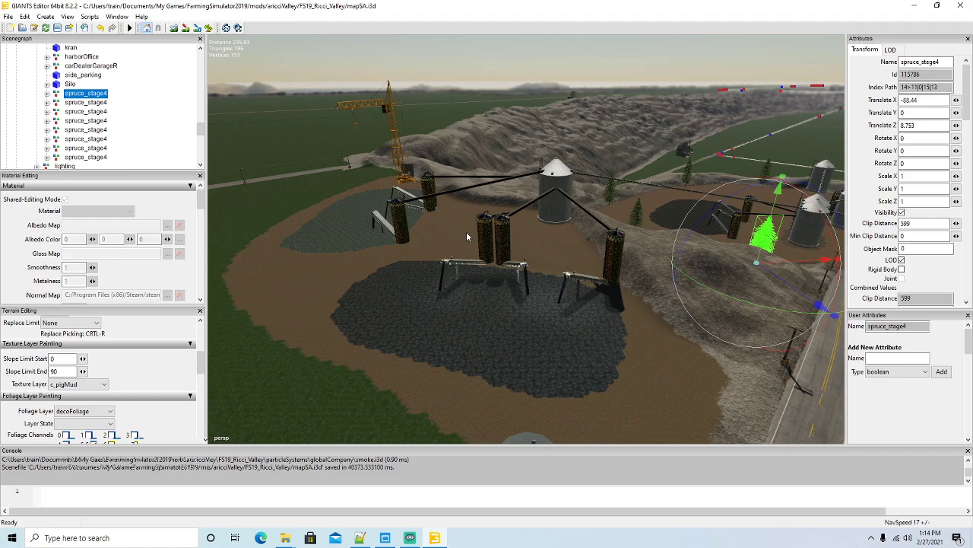
left_click_drag(434, 326, 472, 324, "alt")
scroll(518, 333, "down", 4)
scroll(517, 332, "down", 3)
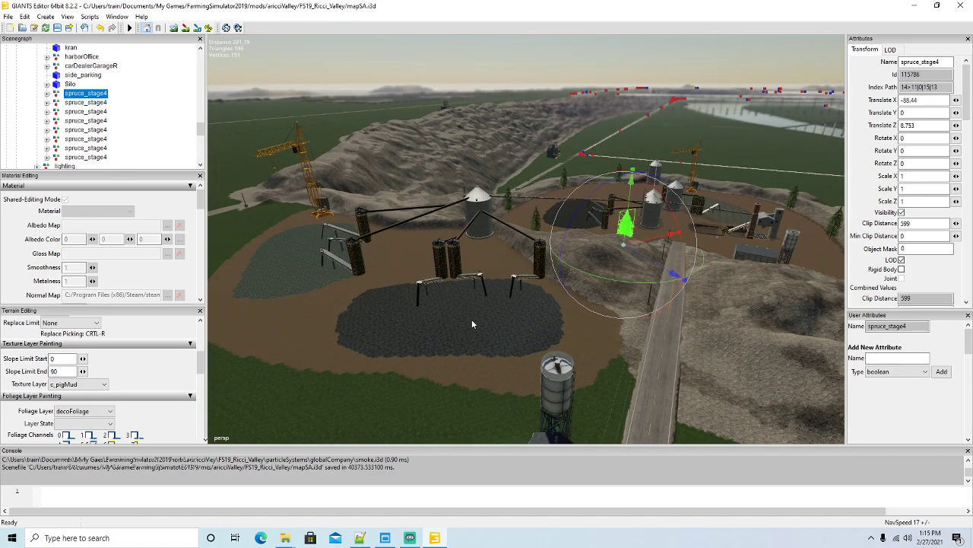
left_click_drag(468, 326, 509, 318, "alt")
left_click_drag(575, 264, 523, 297, "alt")
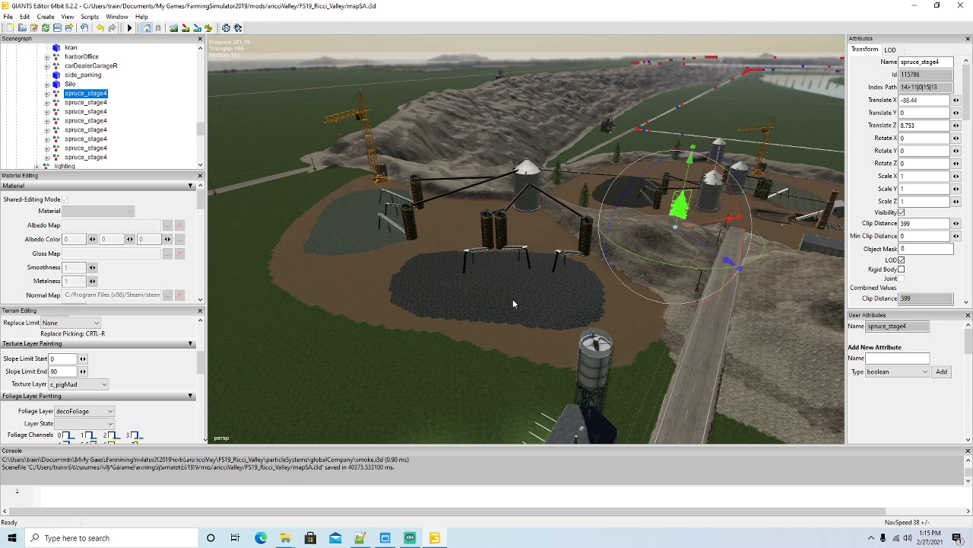
Step: Raise the navigation speed to 85 and fly over the rock ridge to view the stepped open-pit mines
key("plus")
left_click_drag(476, 260, 460, 188, "alt")
scroll(459, 187, "up", 3)
key("w")
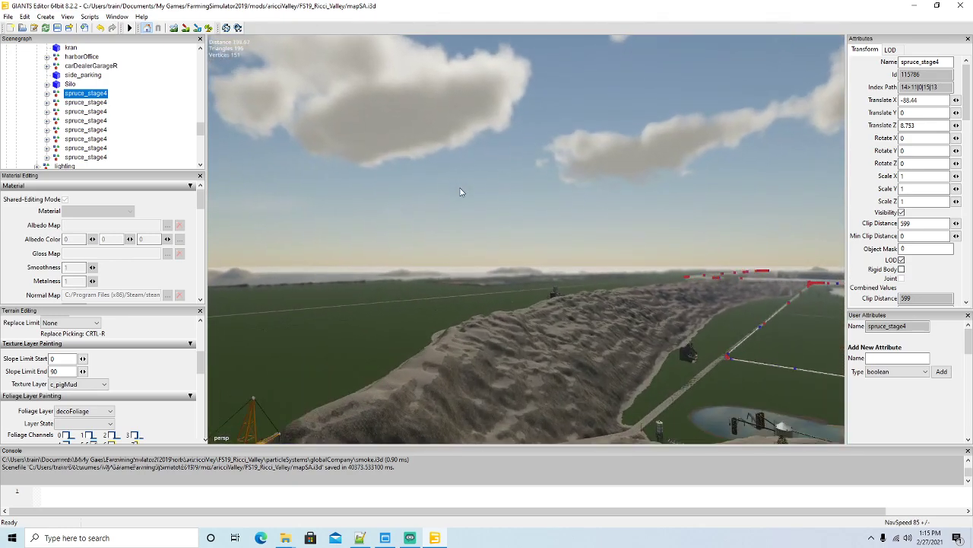
key("w")
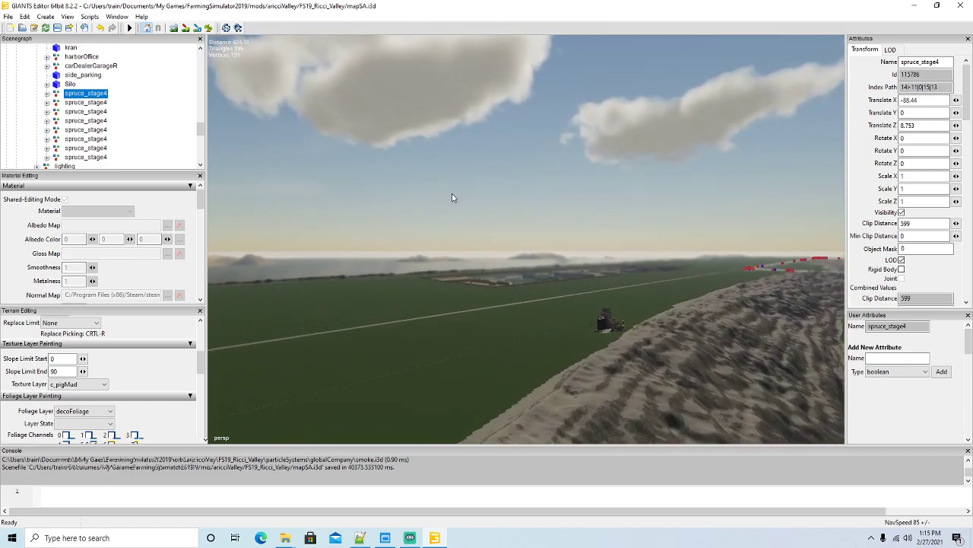
key("w")
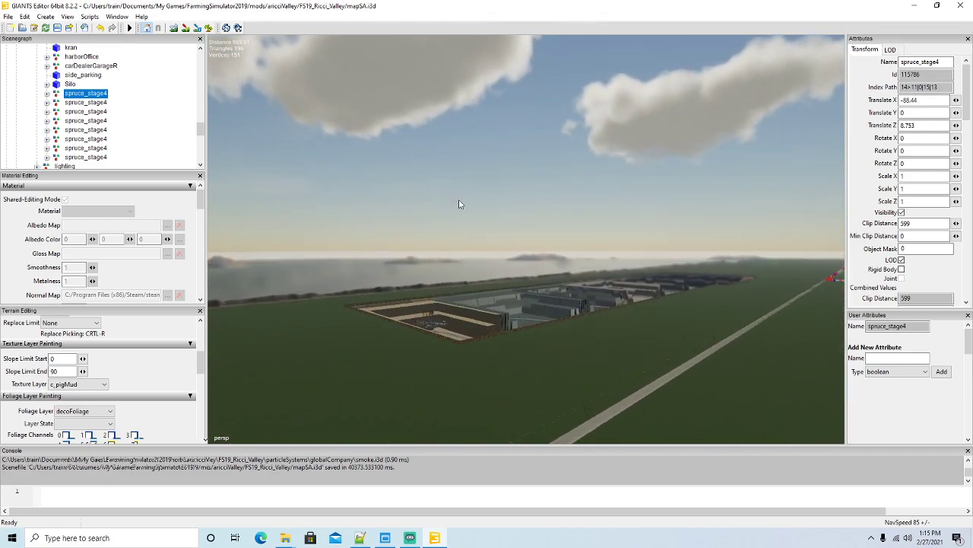
scroll(463, 203, "up", 2)
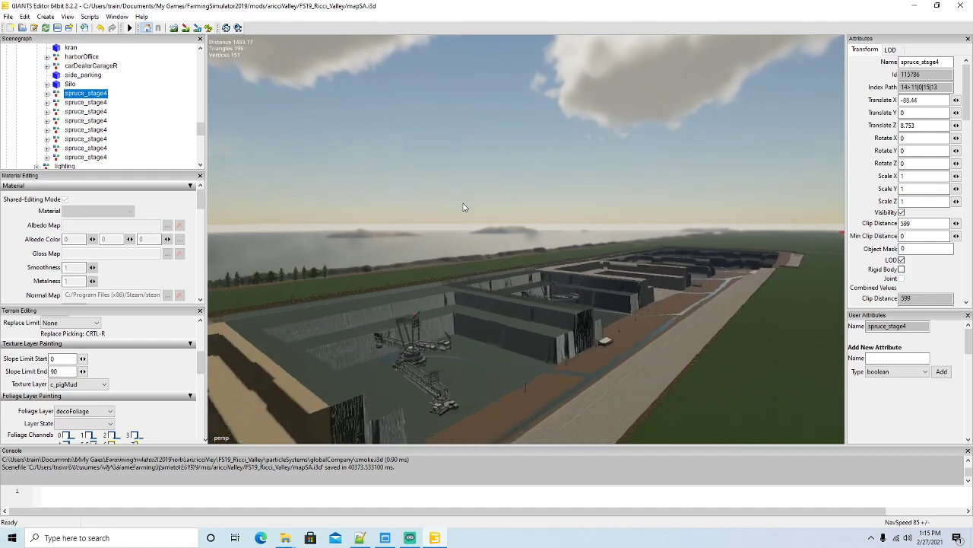
Step: Survey the row of stepped open-pit mines and their excavators from above and from the far end
left_click_drag(463, 203, 436, 272, "alt")
scroll(437, 272, "down", 5)
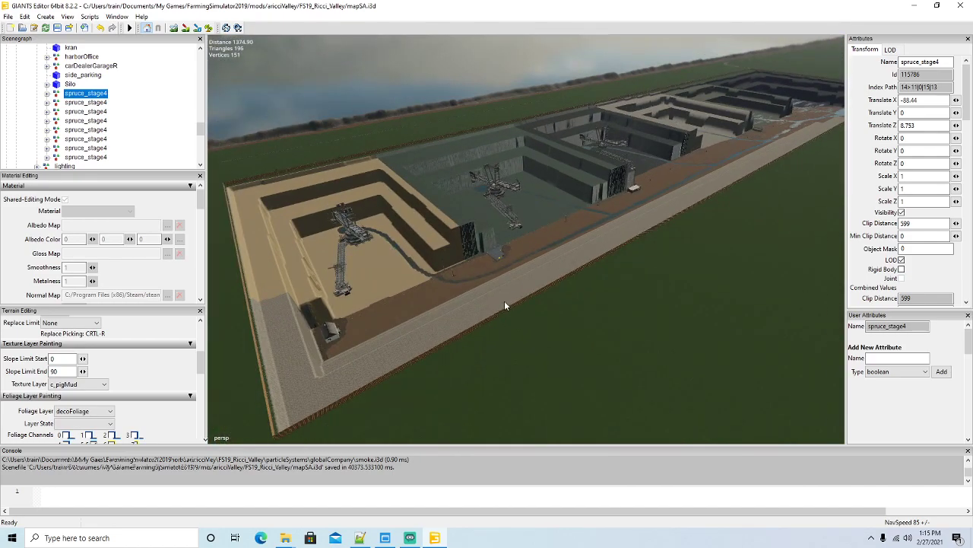
left_click_drag(504, 301, 445, 288, "alt")
key("w")
key("w")
key("w")
key("w")
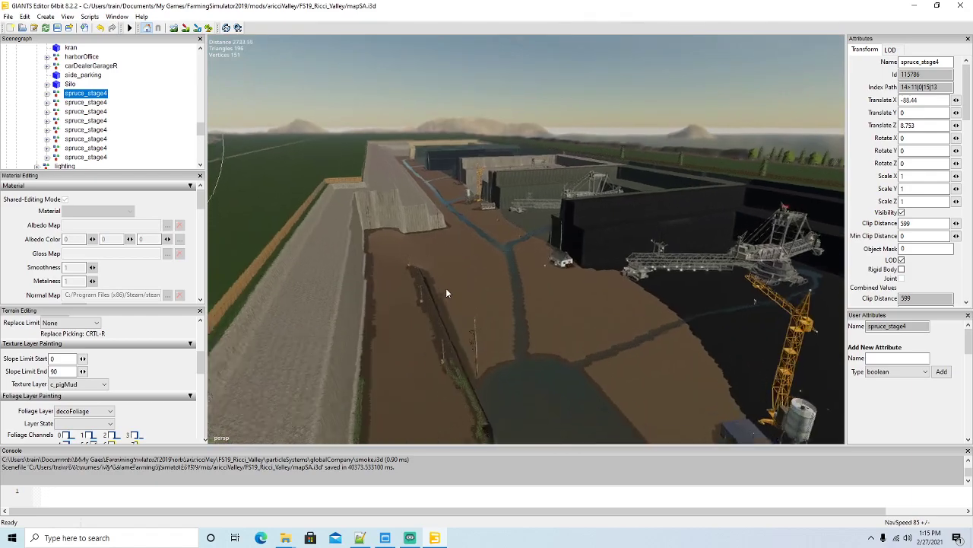
key("w")
Step: Examine the pits with their excavators and cranes, the dirt haul road and the terraced stone wall alongside
left_click_drag(681, 324, 566, 293, "alt")
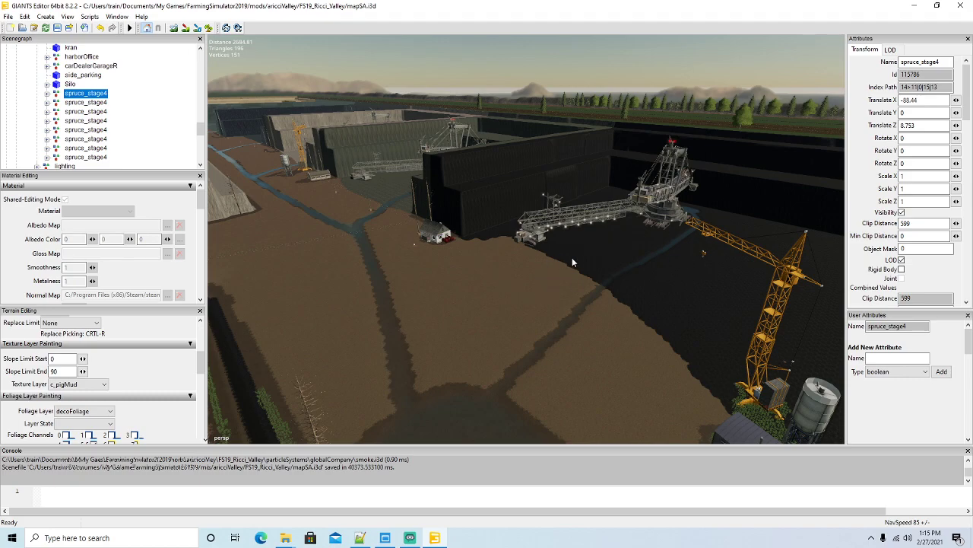
left_click_drag(507, 292, 587, 392, "alt")
key("w")
scroll(537, 334, "up", 3)
left_click_drag(528, 319, 591, 262, "alt")
scroll(489, 279, "up", 4)
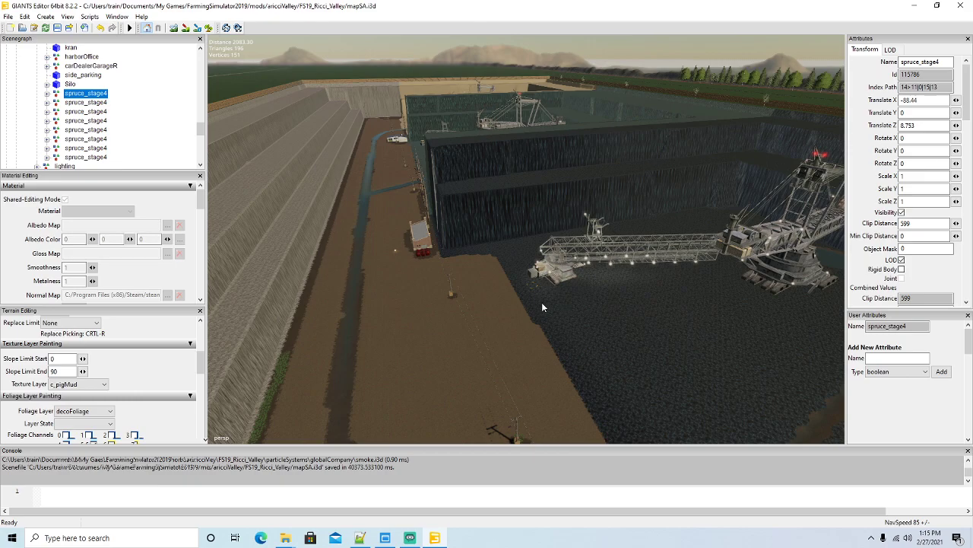
left_click_drag(505, 297, 443, 275, "alt")
scroll(442, 274, "up", 4)
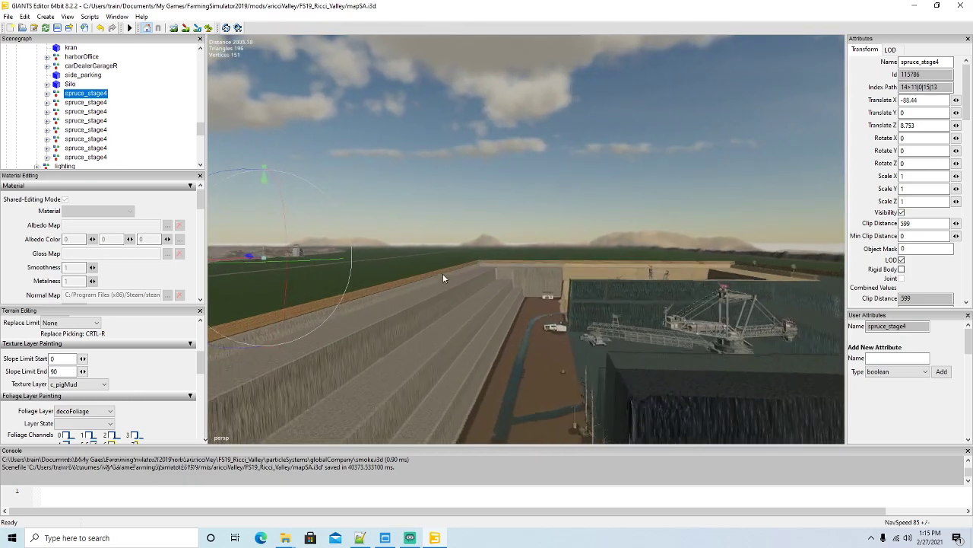
scroll(566, 387, "up", 3)
left_click_drag(561, 381, 635, 391, "alt")
scroll(636, 390, "down", 2)
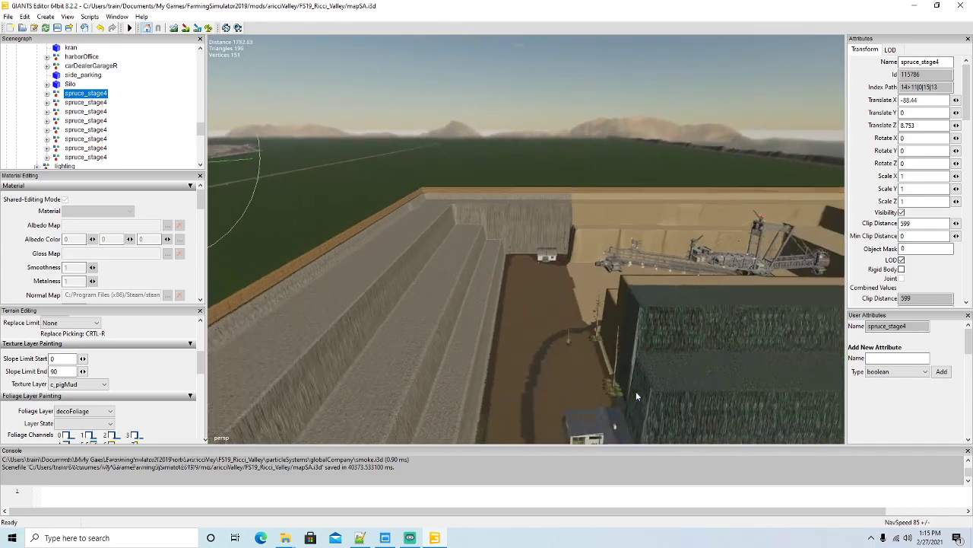
Step: Return over the rock ridge to the spruce-planted silo yard and inspect its crusher plant, hedged plot and office
left_click_drag(552, 303, 474, 290, "alt")
scroll(474, 290, "up", 4)
scroll(472, 298, "up", 5)
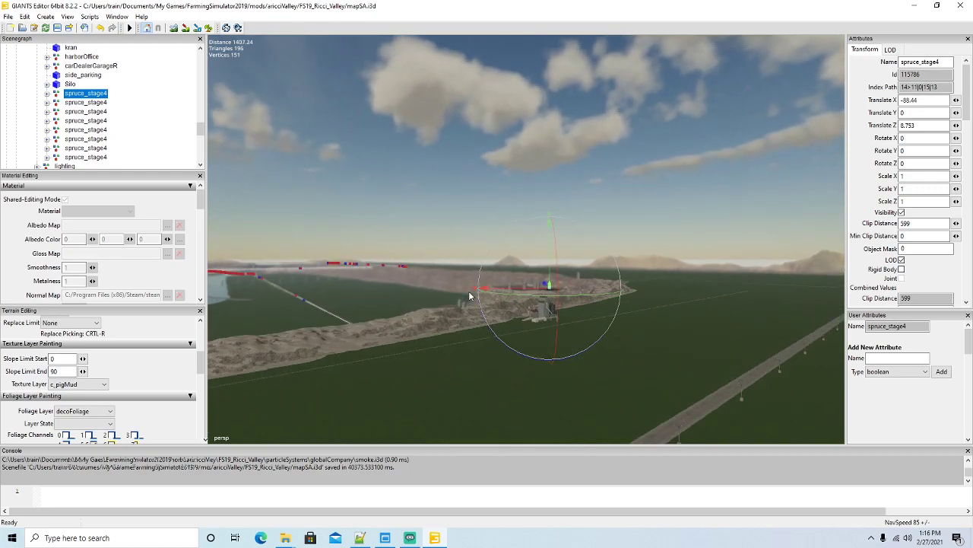
scroll(469, 298, "up", 5)
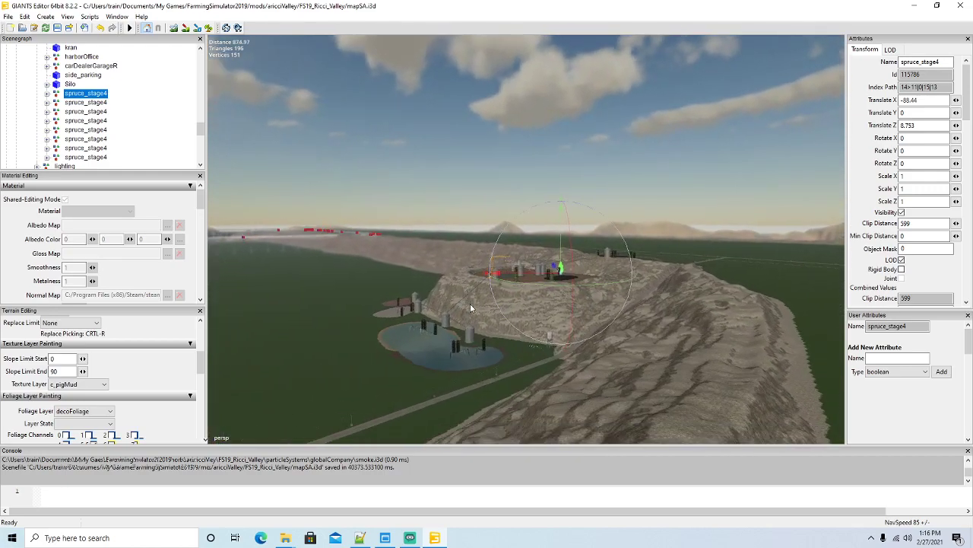
scroll(468, 307, "up", 6)
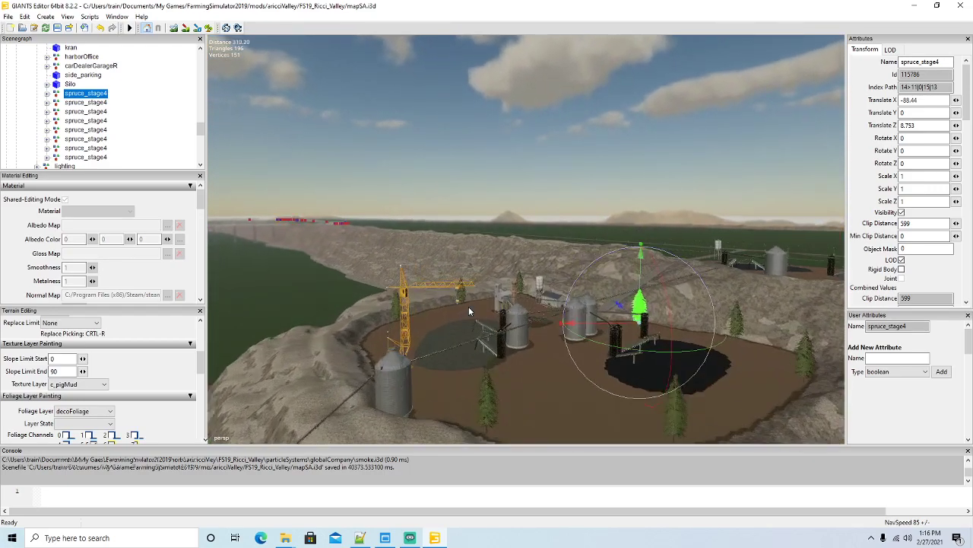
left_click_drag(468, 306, 493, 366, "alt")
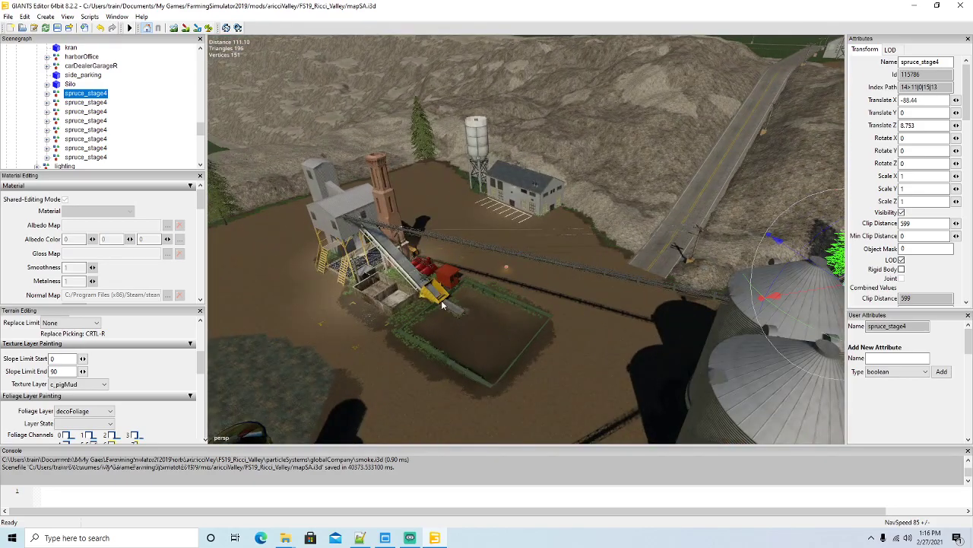
middle_click_drag(443, 304, 499, 298)
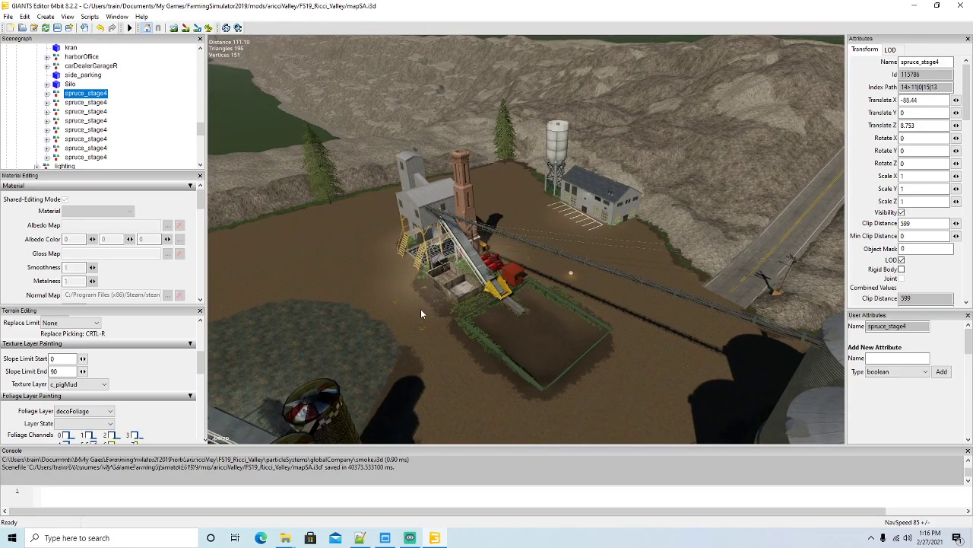
left_click_drag(421, 309, 471, 362, "alt")
scroll(470, 362, "down", 8)
left_click_drag(543, 378, 610, 392, "alt")
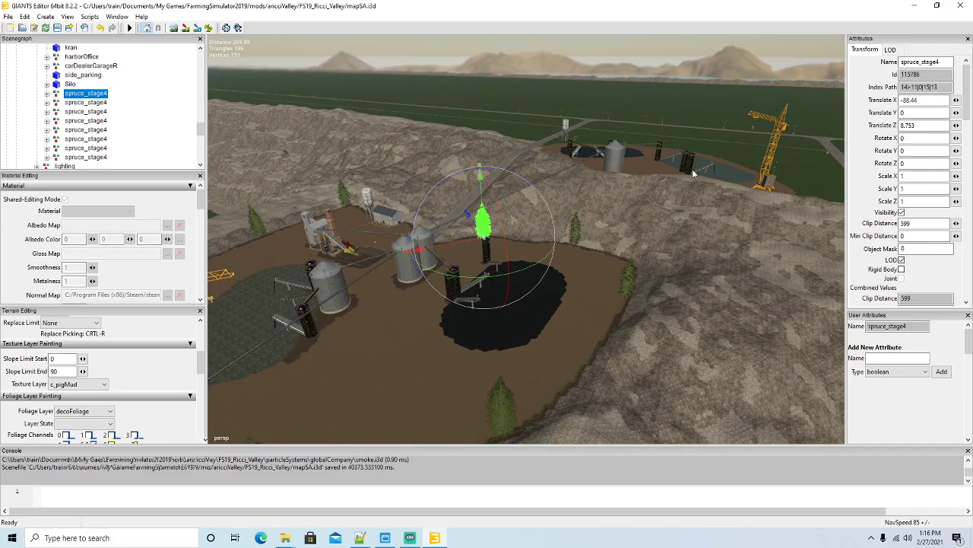
Step: Examine the ponds and material areas outside the ridge, with their silos and conveyors, and the adjoining planted yard
left_click_drag(539, 299, 285, 322, "alt")
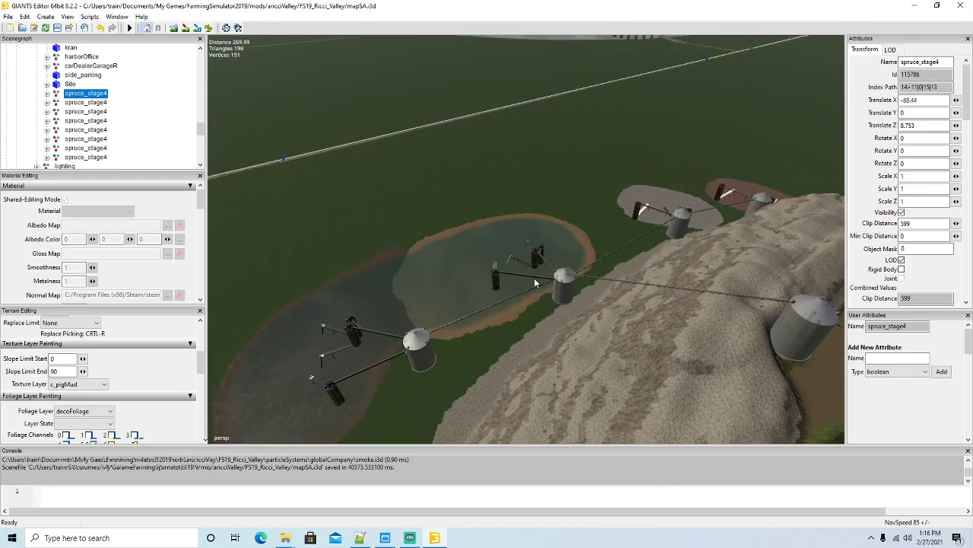
left_click_drag(531, 271, 647, 314, "alt")
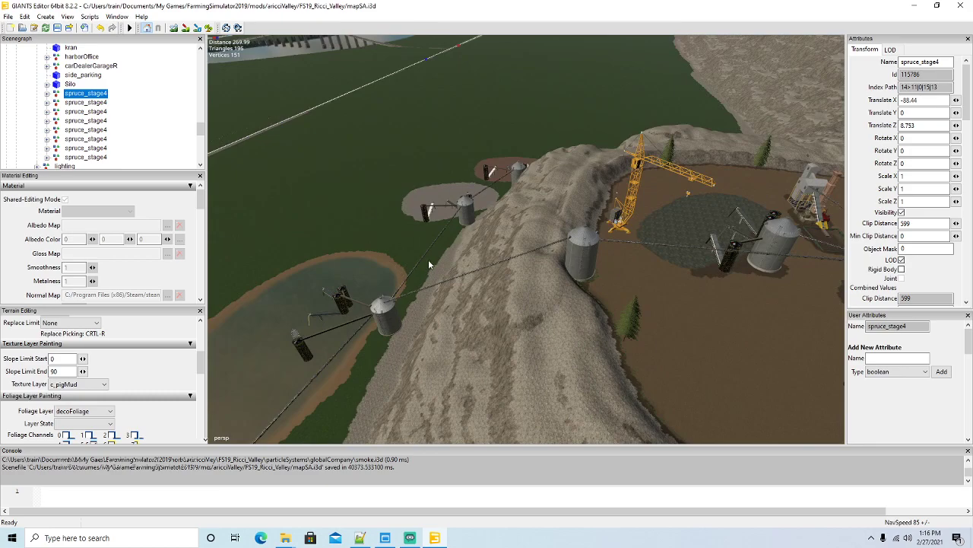
left_click_drag(379, 306, 523, 328, "alt")
scroll(507, 283, "down", 3)
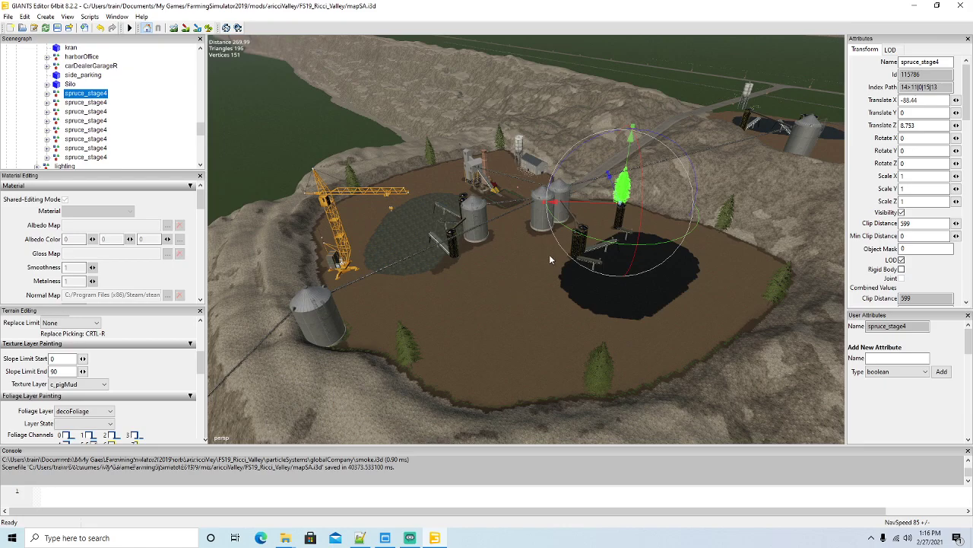
left_click_drag(549, 254, 551, 228, "alt")
Step: Fly across the river and over the rock ridge to view the central farmland and its road network
scroll(483, 229, "down", 3)
scroll(551, 222, "up", 5)
scroll(552, 229, "up", 4)
scroll(551, 228, "up", 8)
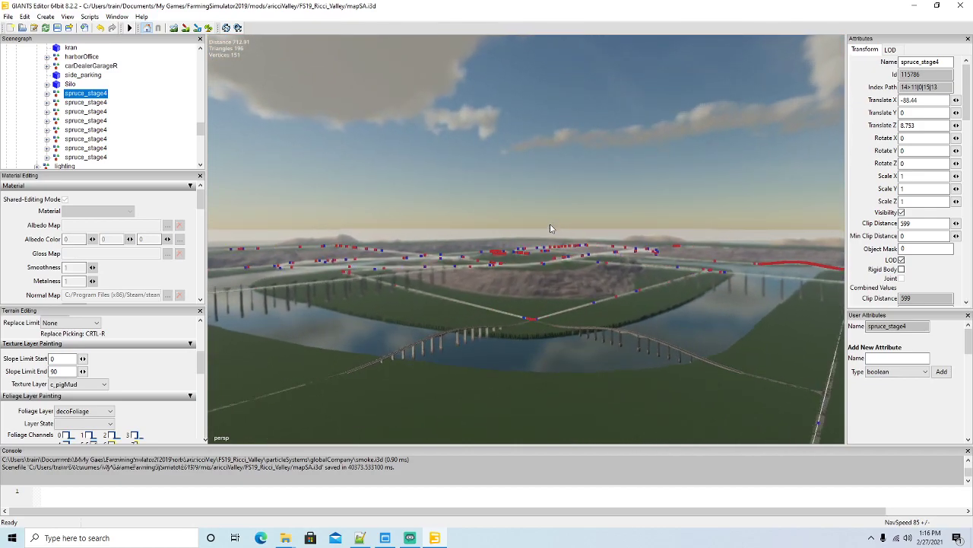
scroll(541, 222, "up", 10)
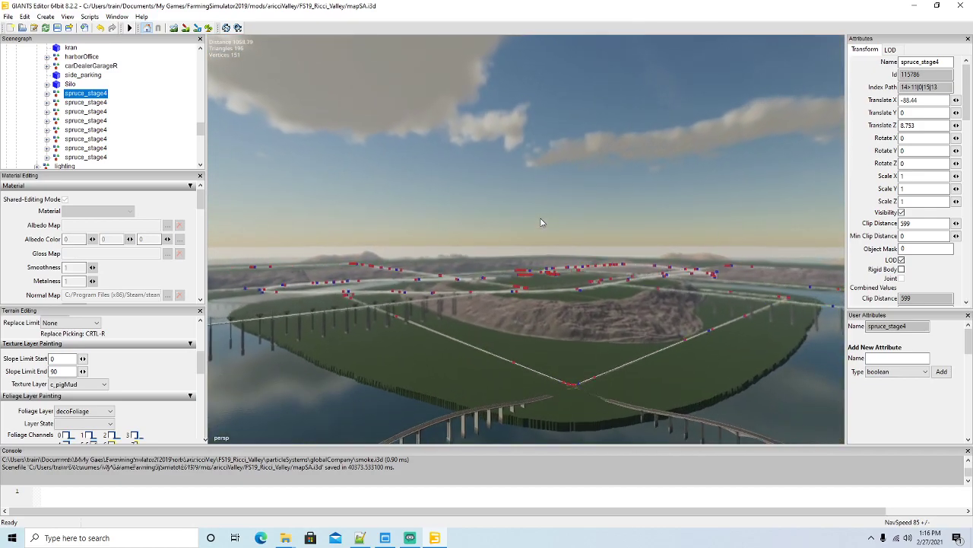
scroll(540, 221, "up", 10)
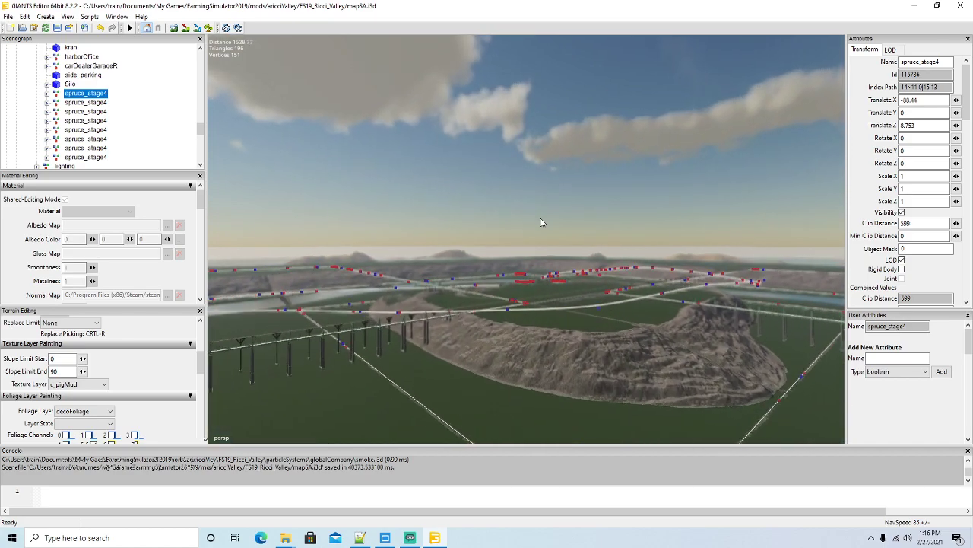
scroll(541, 221, "up", 10)
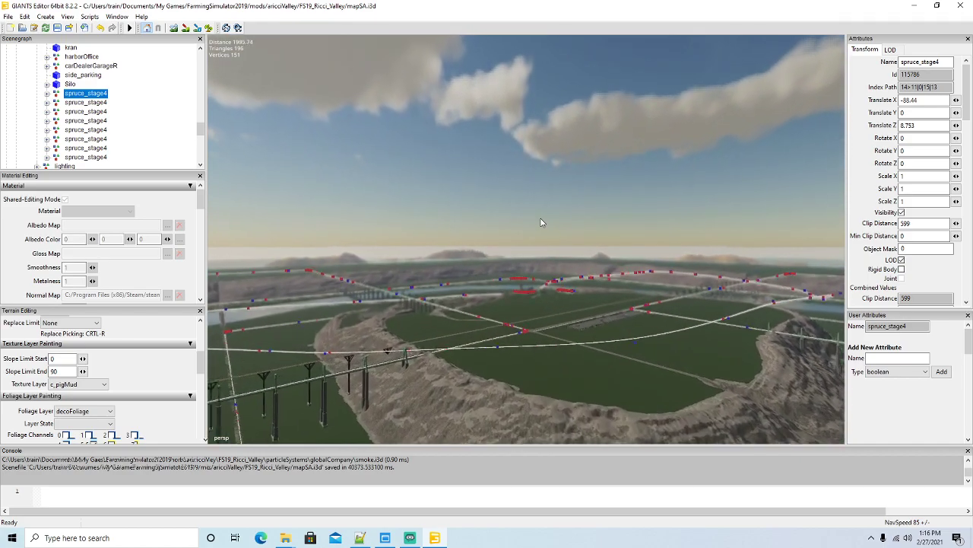
scroll(540, 221, "up", 10)
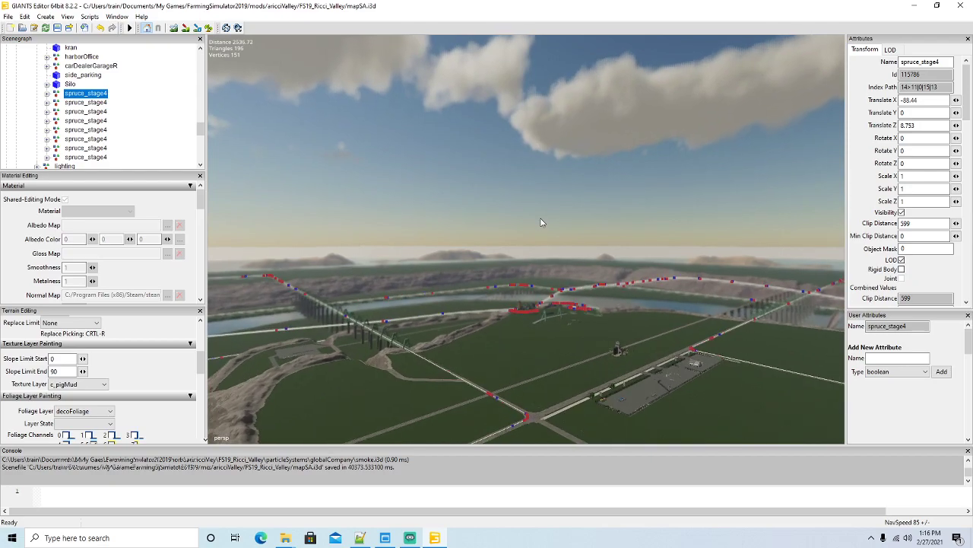
Step: Survey the central area's paved dealership lot, crossroads, bridges, rock ridges and traffic splines from above
left_click_drag(540, 219, 625, 308, "alt")
left_click_drag(544, 242, 538, 261, "alt")
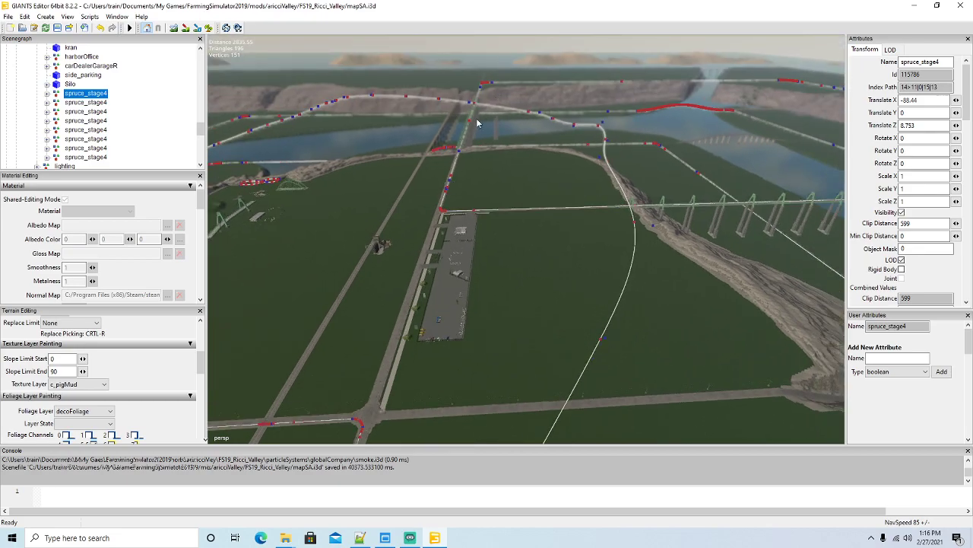
left_click_drag(505, 156, 505, 158, "alt")
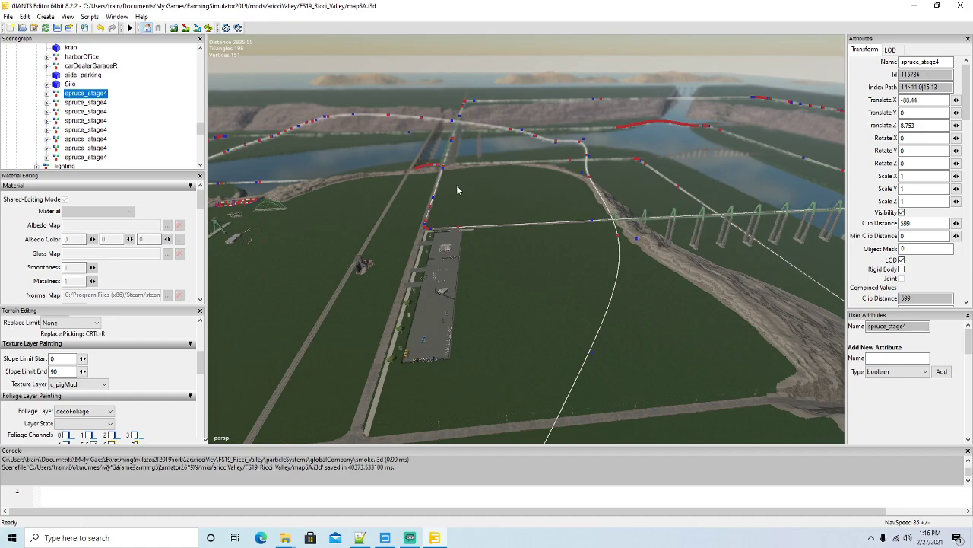
left_click_drag(476, 255, 574, 269, "alt")
left_click_drag(324, 278, 397, 264, "alt")
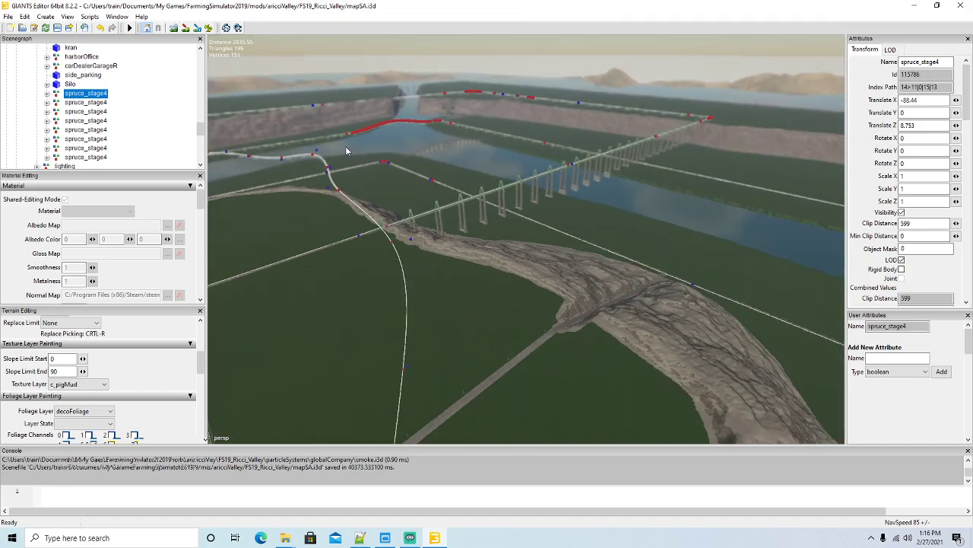
left_click_drag(494, 275, 365, 269, "alt")
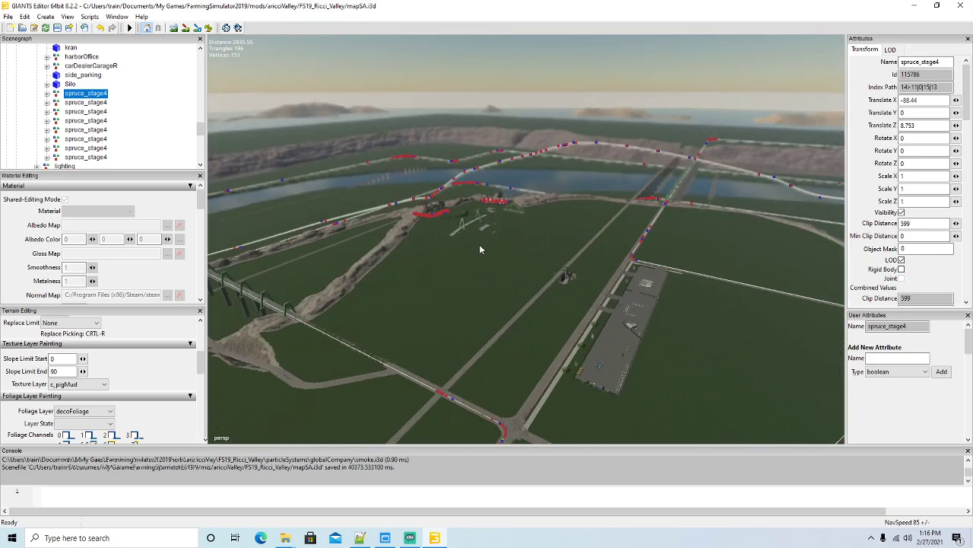
left_click_drag(479, 244, 472, 314, "alt")
left_click_drag(403, 282, 537, 286, "alt")
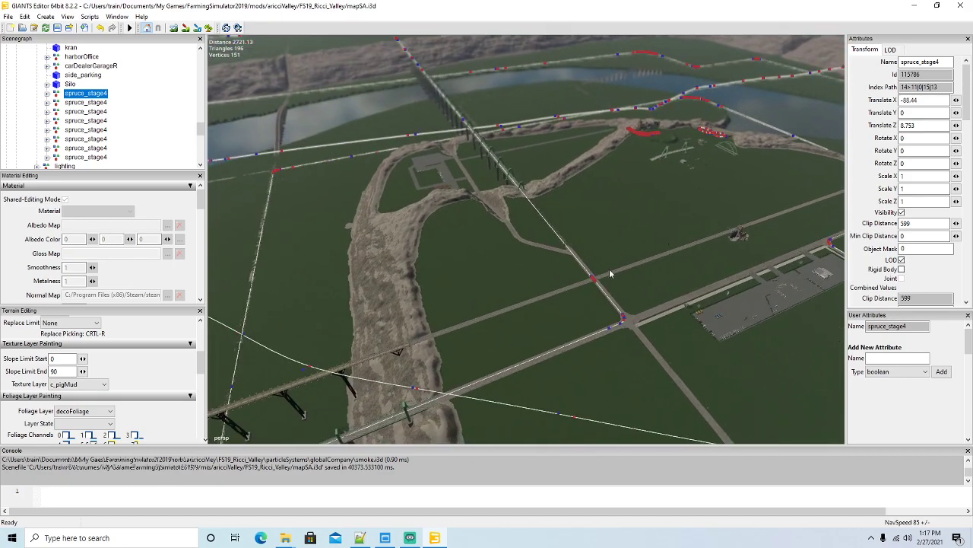
left_click_drag(653, 268, 783, 38, "alt")
left_click_drag(645, 278, 413, 126, "alt")
left_click_drag(576, 277, 481, 193, "alt")
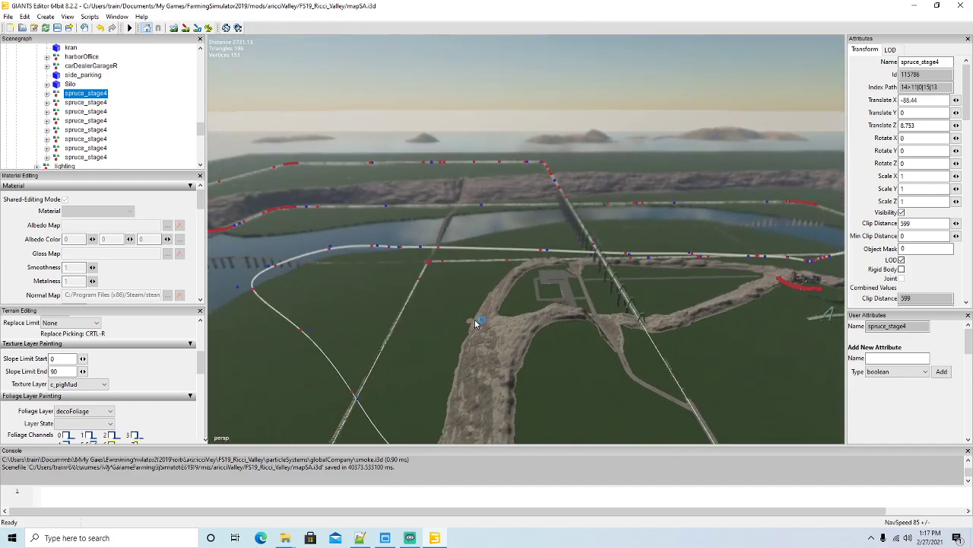
Step: Inspect the Jim's dealership lot, its buildings, signs, fencing and parked equipment at close range
left_click_drag(475, 324, 601, 374, "alt")
scroll(621, 356, "up", 4)
scroll(578, 352, "up", 5)
scroll(596, 342, "up", 6)
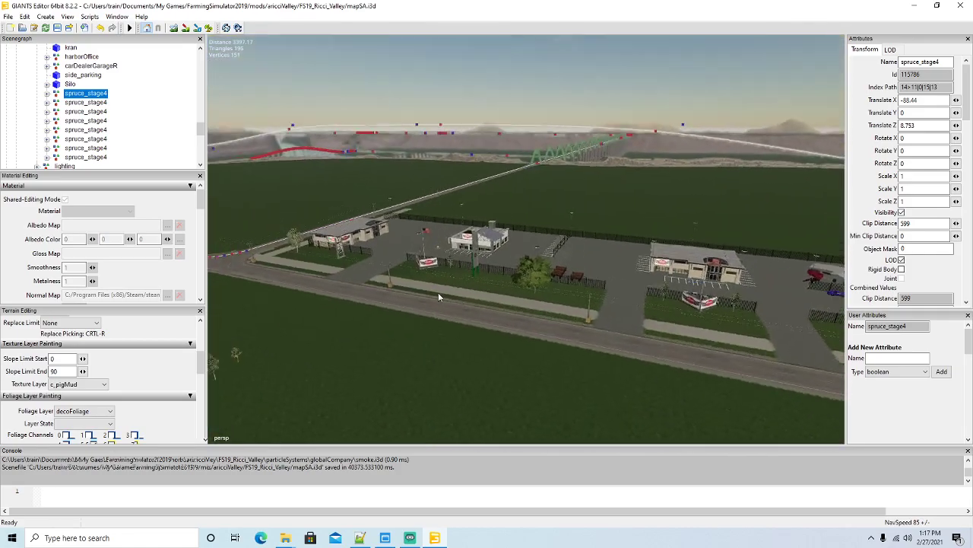
scroll(418, 289, "up", 6)
scroll(536, 369, "down", 3)
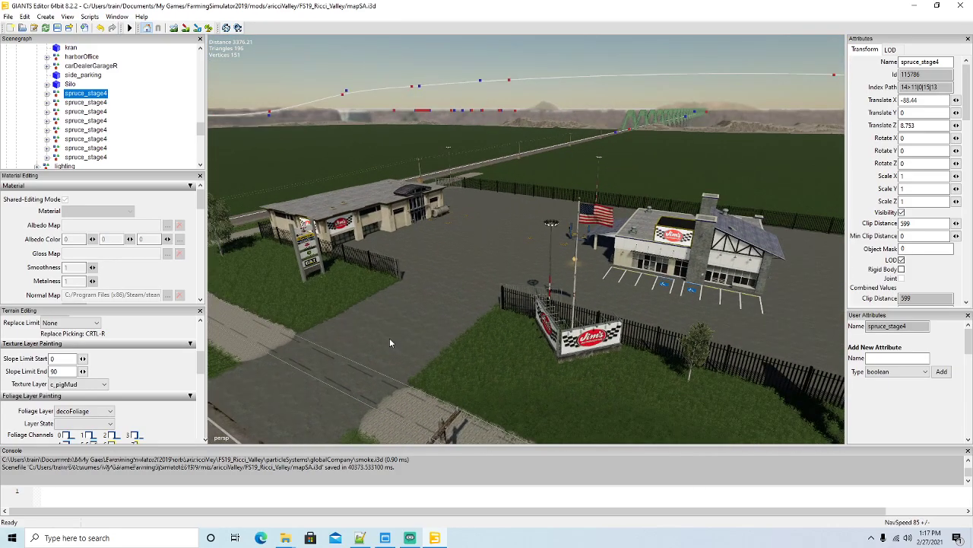
left_click_drag(389, 338, 406, 184, "alt")
left_click_drag(379, 264, 429, 310, "alt")
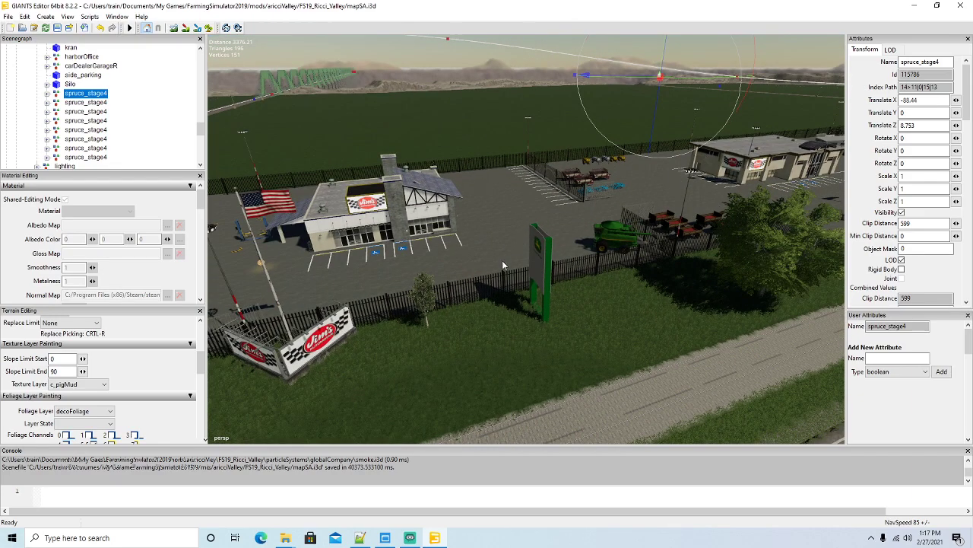
Step: View the grain elevator, the brick factory by the railway and the nearby trees
left_click_drag(467, 267, 783, 269, "alt")
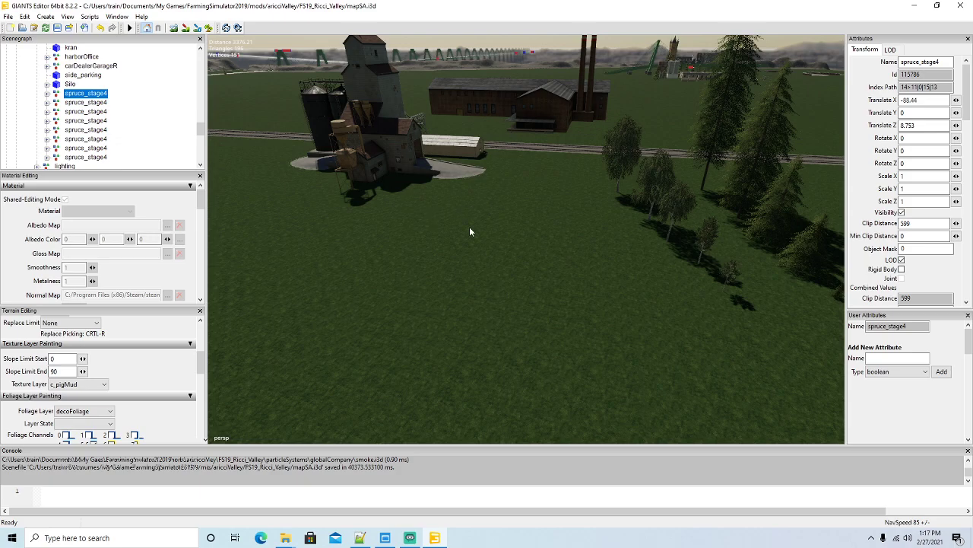
left_click_drag(479, 251, 462, 219, "alt")
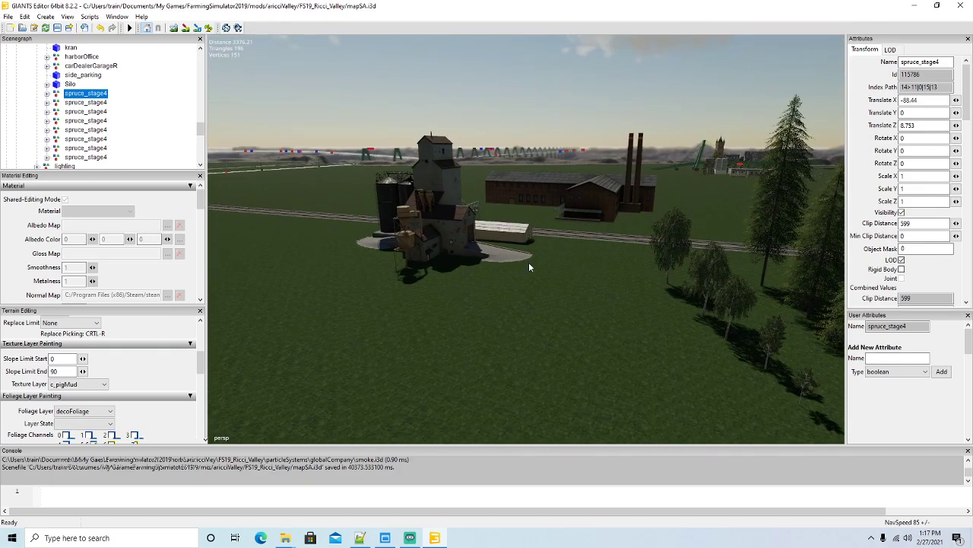
left_click_drag(529, 262, 362, 302, "alt")
Step: Examine the Patterson Stockyards site, including its barns, bull statues, parking areas and surrounding trees
scroll(495, 208, "up", 5)
scroll(489, 231, "down", 10)
scroll(496, 253, "up", 10)
scroll(495, 250, "up", 5)
scroll(370, 296, "down", 3)
left_click_drag(428, 266, 419, 193, "alt")
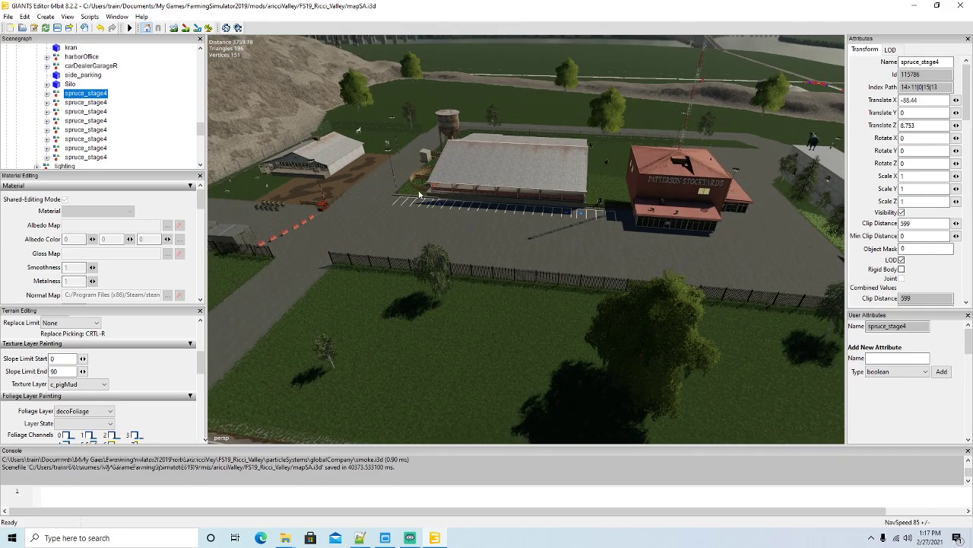
left_click_drag(348, 257, 404, 295, "alt")
scroll(530, 204, "up", 5)
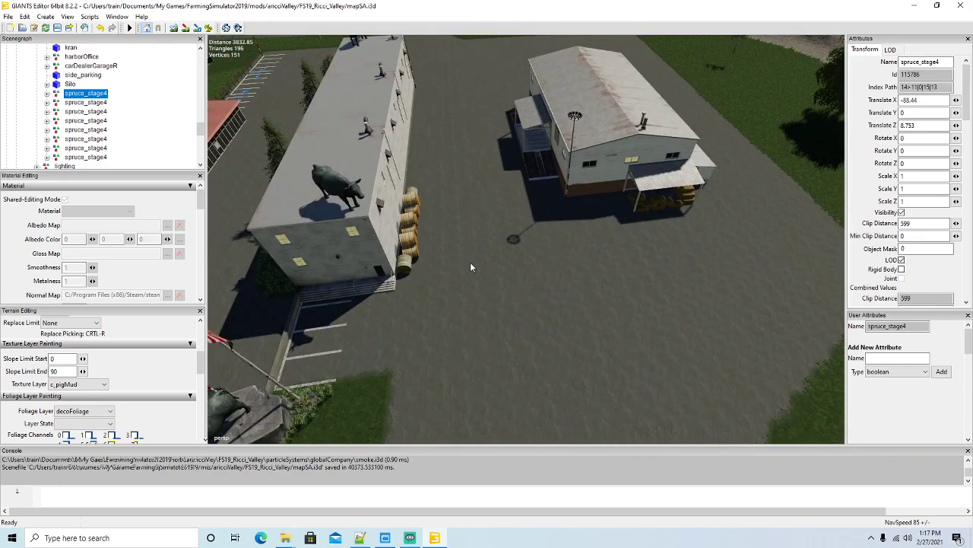
left_click_drag(471, 266, 549, 186, "alt")
scroll(482, 295, "down", 8)
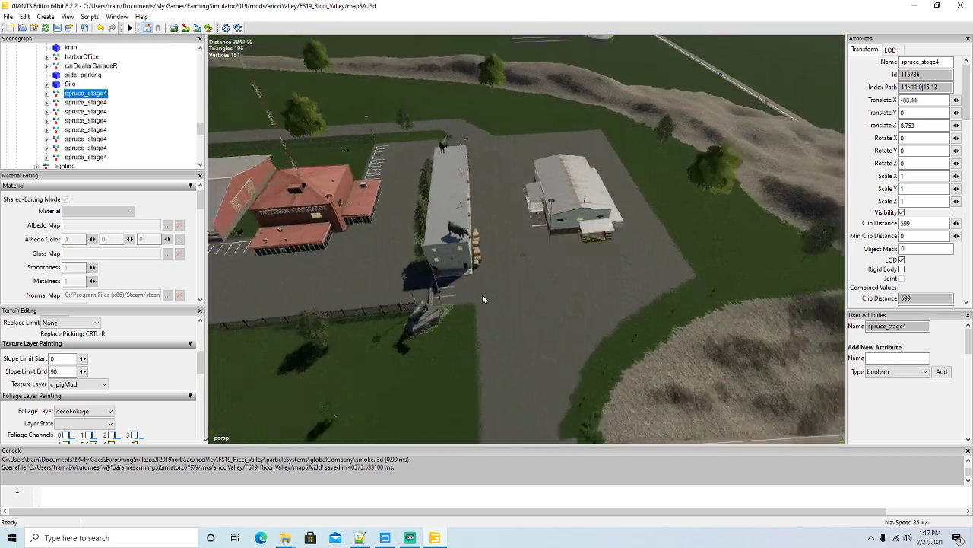
Step: Survey the river, bridges, rock ridges and traffic splines beyond the stockyards
left_click_drag(482, 295, 499, 278, "alt")
scroll(441, 281, "up", 6)
scroll(444, 280, "up", 4)
scroll(473, 269, "up", 5)
scroll(482, 280, "up", 6)
scroll(482, 279, "up", 5)
scroll(500, 277, "up", 8)
scroll(498, 274, "up", 8)
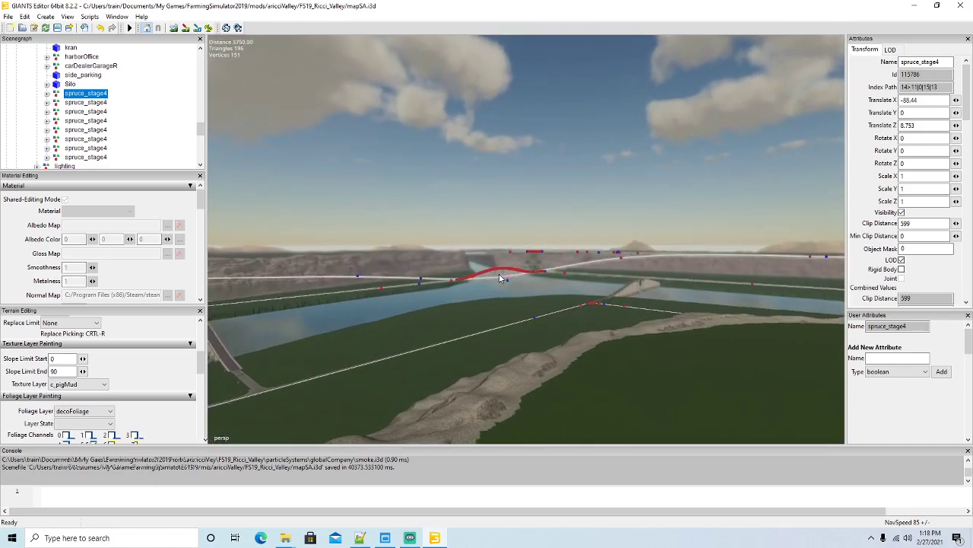
Step: Examine the lakeside mine yard with its silos, conveyors, smoke effects, surrounding spruces and access road below the stepped waterfalls
left_click_drag(498, 273, 400, 352, "alt")
scroll(502, 287, "up", 9)
scroll(501, 286, "up", 5)
scroll(509, 285, "up", 6)
scroll(508, 284, "up", 8)
scroll(534, 286, "up", 10)
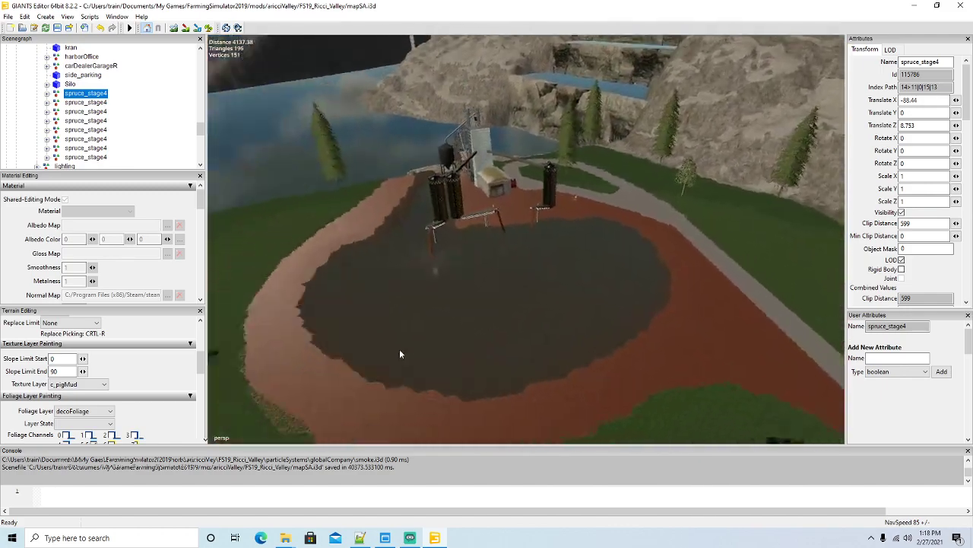
middle_click_drag(400, 352, 470, 325, "alt")
scroll(619, 225, "down", 4)
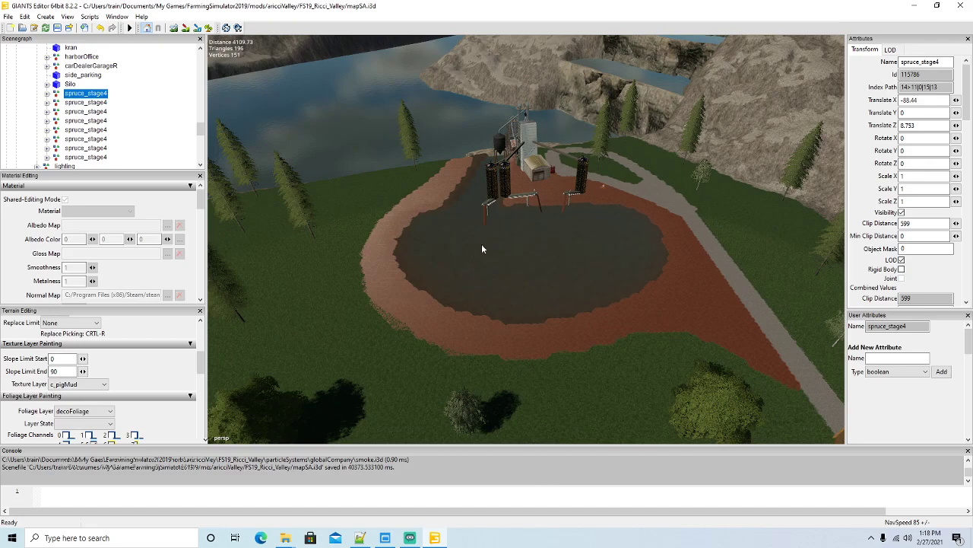
middle_click_drag(497, 260, 479, 280, "alt")
scroll(480, 280, "up", 5)
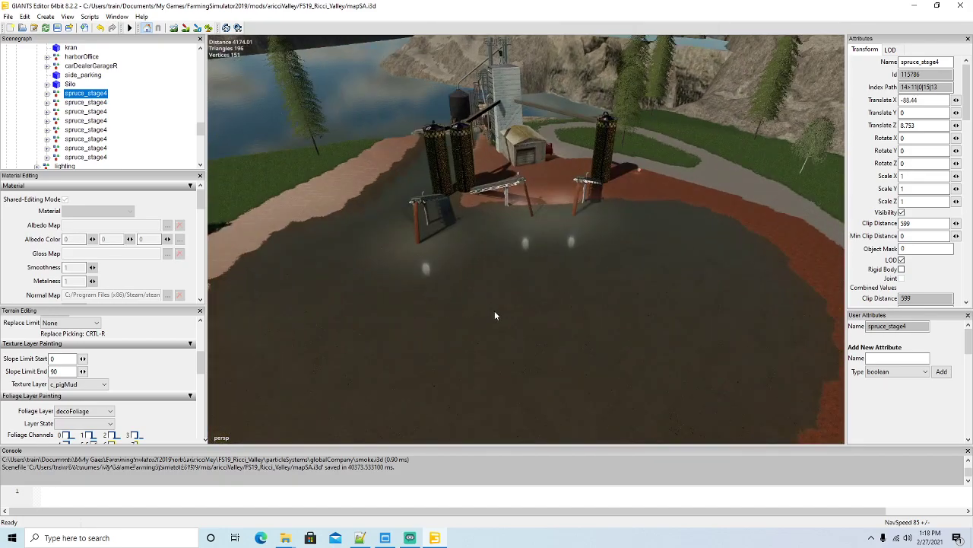
left_click_drag(482, 320, 546, 319, "alt")
scroll(546, 319, "down", 8)
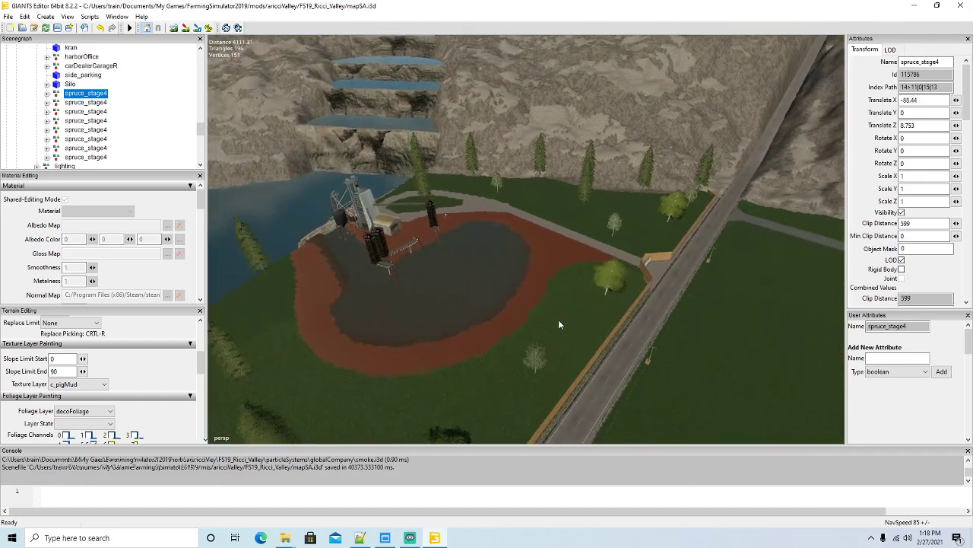
Step: Survey the valley along the long bridge and rock ridge up to the hilltop quarry yard with the selected spruce
left_click_drag(393, 335, 551, 263, "alt")
scroll(550, 263, "up", 3)
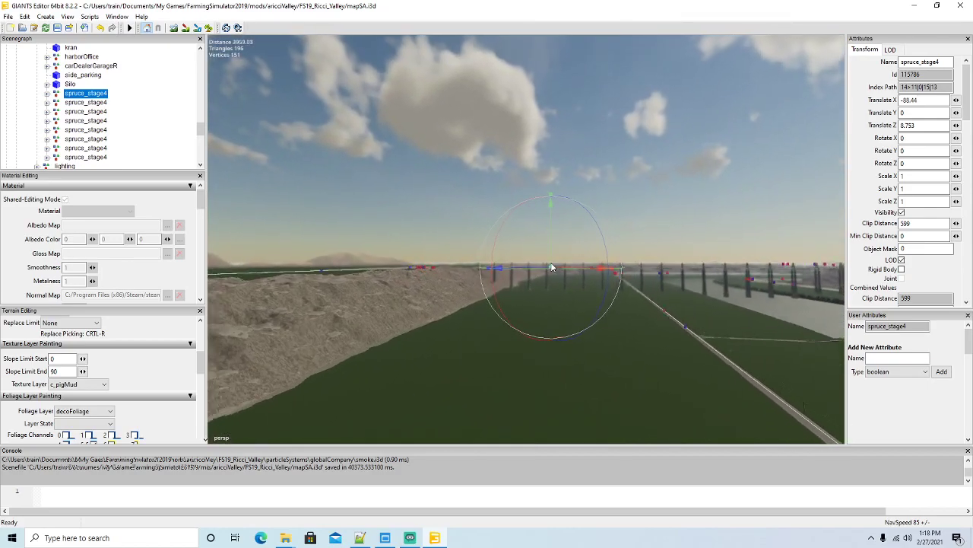
scroll(553, 267, "up", 3)
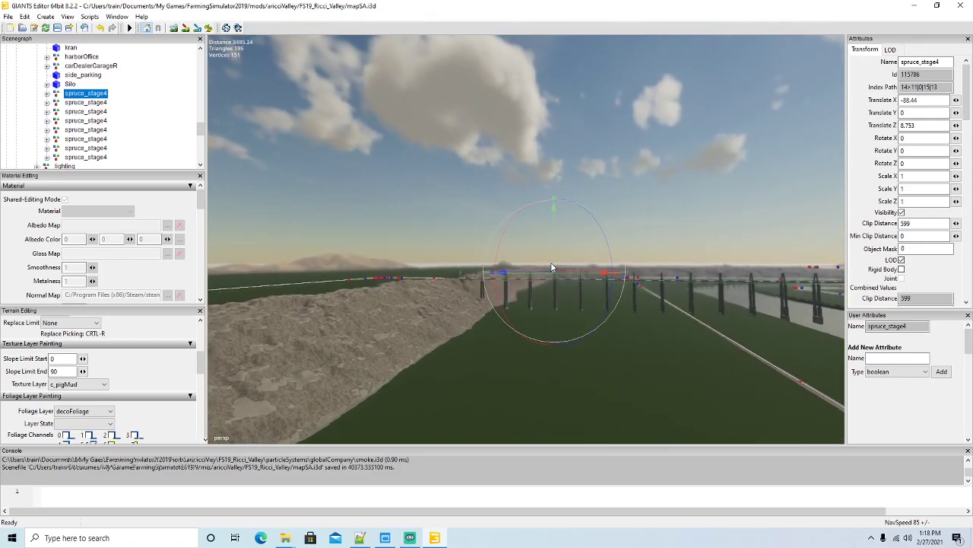
scroll(553, 267, "up", 2)
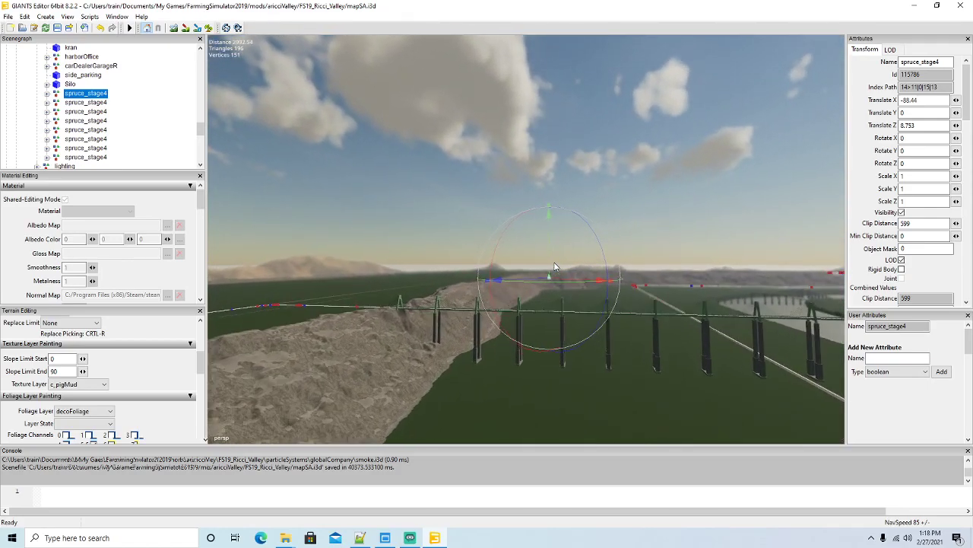
scroll(555, 266, "up", 5)
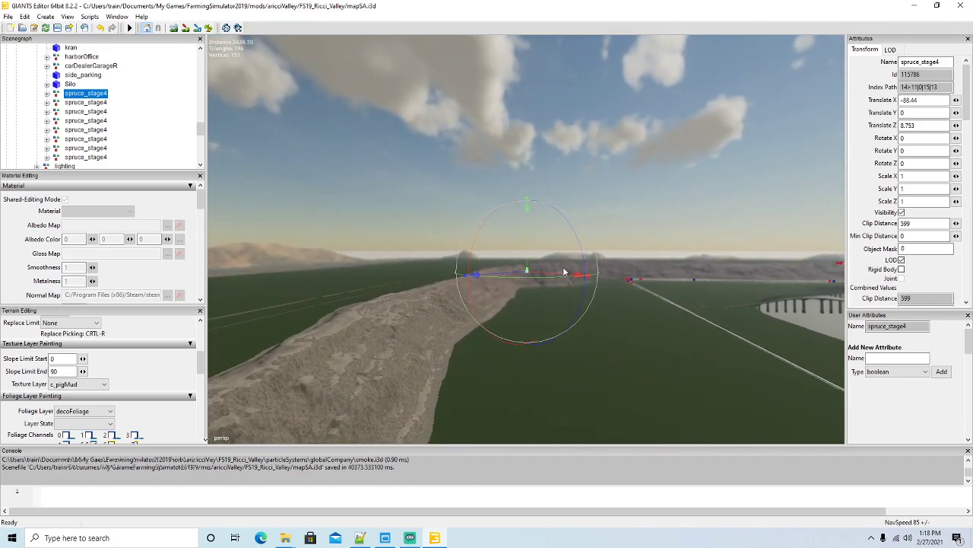
scroll(564, 271, "up", 5)
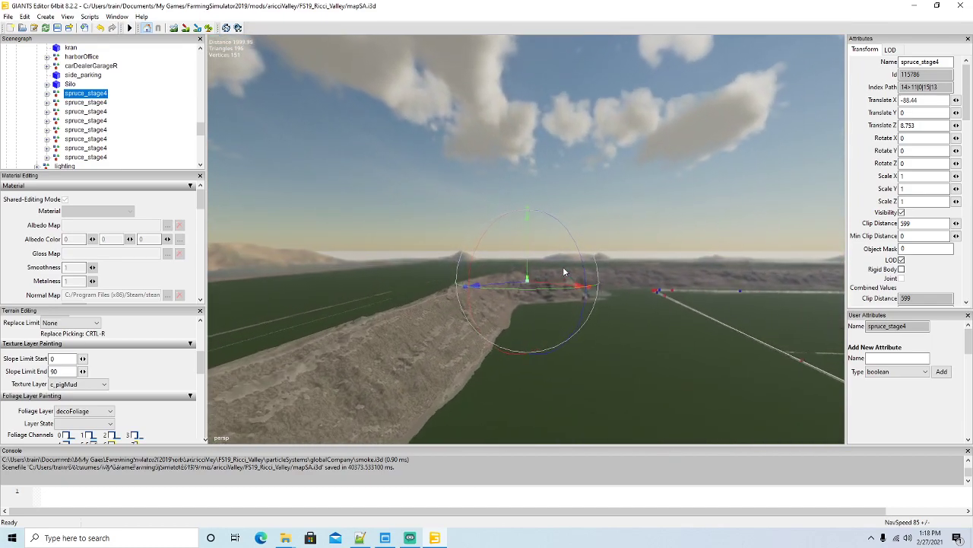
scroll(564, 271, "up", 5)
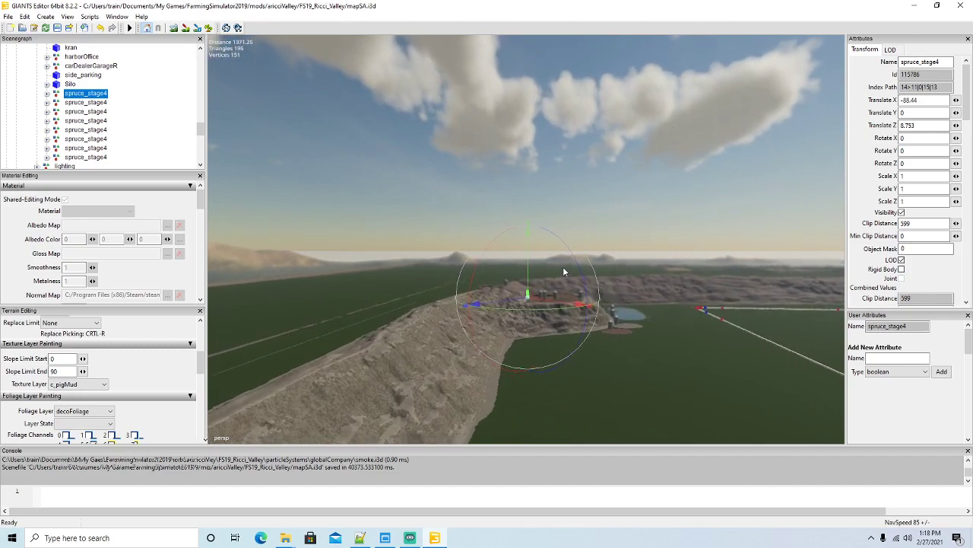
scroll(576, 286, "up", 5)
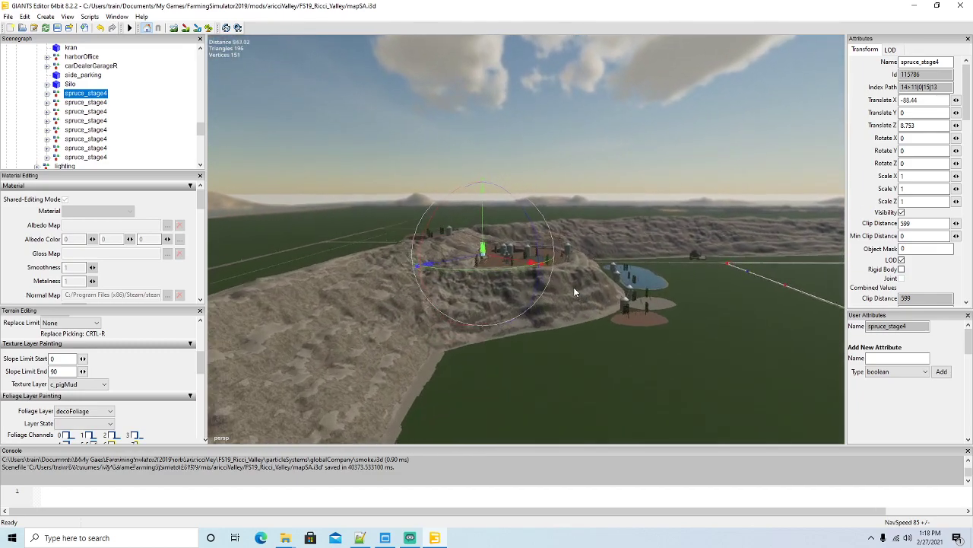
scroll(573, 287, "up", 5)
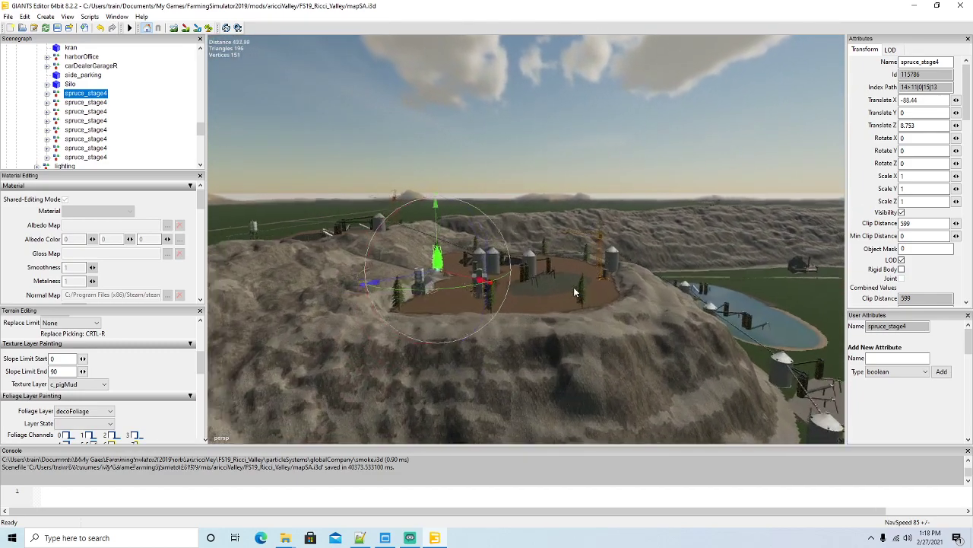
scroll(574, 287, "up", 1)
Step: Inspect the brown dirt yard with the dark blue ground patch, the adjoining road and the nearby silo buildings
left_click_drag(574, 287, 573, 298, "alt")
left_click_drag(474, 359, 610, 409, "alt")
scroll(410, 339, "up", 5)
scroll(565, 356, "up", 5)
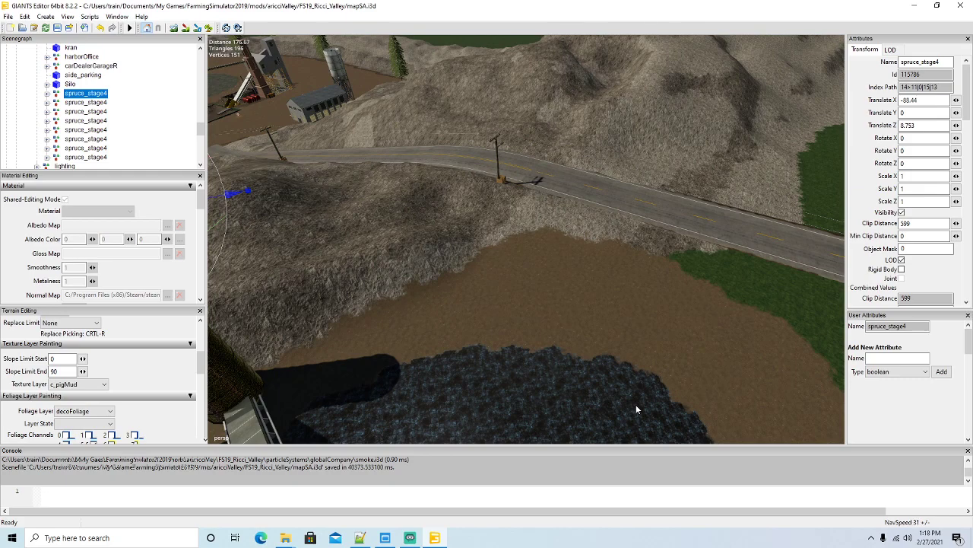
left_click_drag(613, 317, 730, 337, "alt")
left_click_drag(518, 309, 552, 298, "alt")
left_click_drag(466, 306, 454, 353, "alt")
scroll(548, 251, "up", 3)
scroll(547, 253, "up", 3)
scroll(384, 315, "down", 4)
scroll(384, 278, "up", 3)
scroll(383, 280, "up", 5)
scroll(488, 330, "down", 3)
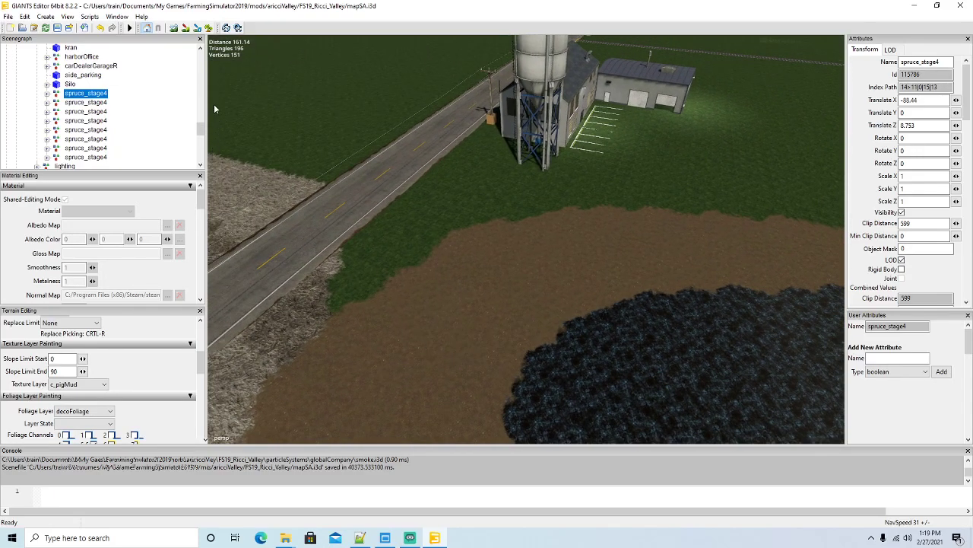